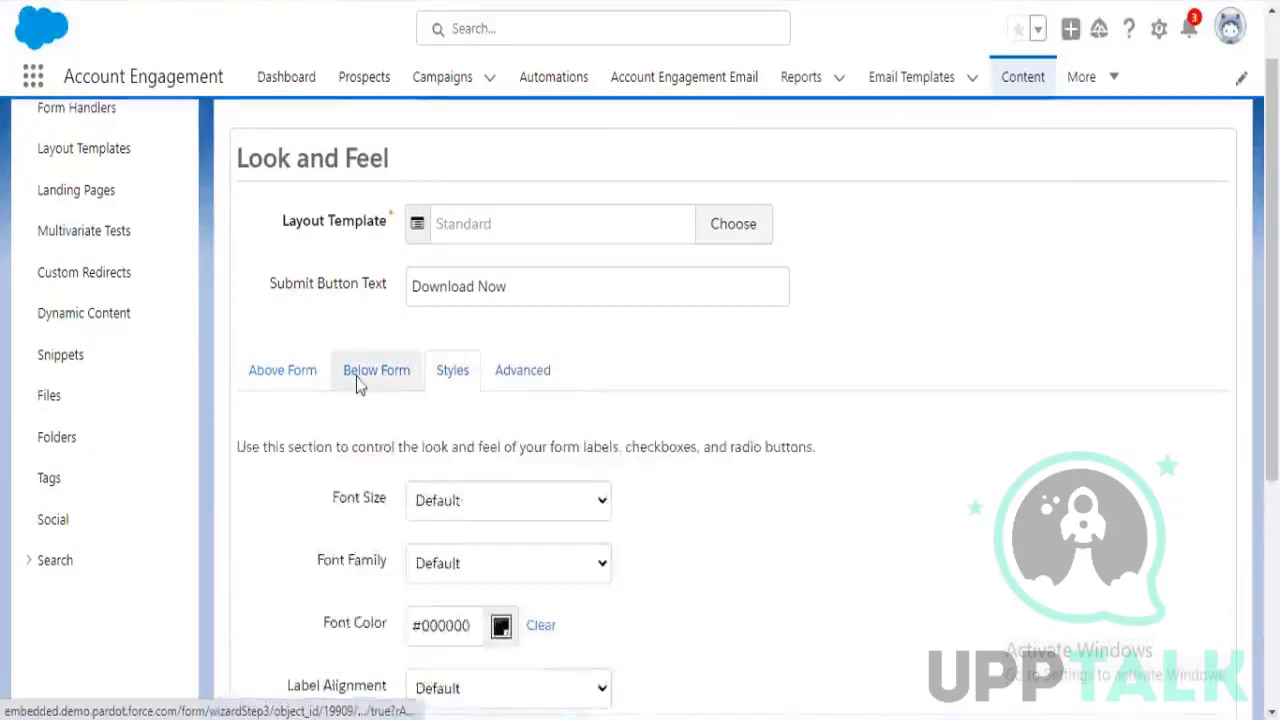
# Examine the form's Above Form text and compare it with the message shown above the fields on the rendered form
pyautogui.click(360, 378)
pyautogui.click(282, 370)
pyautogui.scroll(-2, 963, 411)
pyautogui.scroll(3, 963, 411)
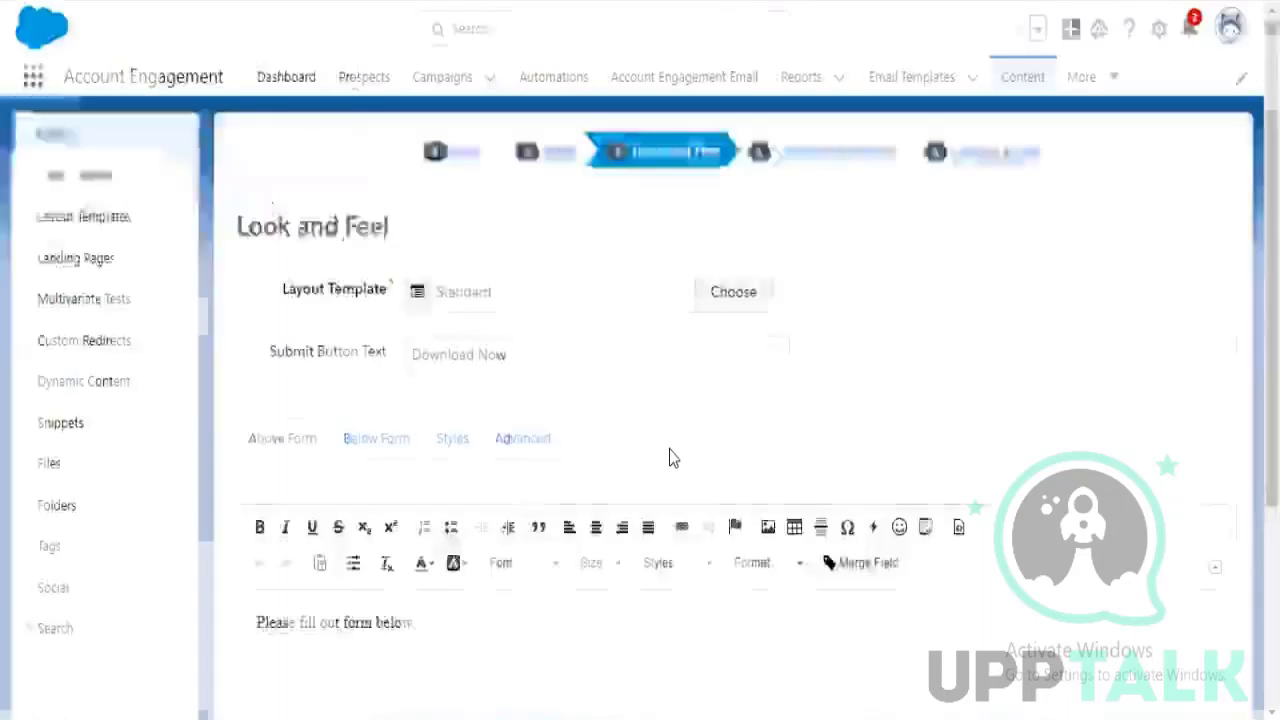
pyautogui.scroll(-3, 669, 457)
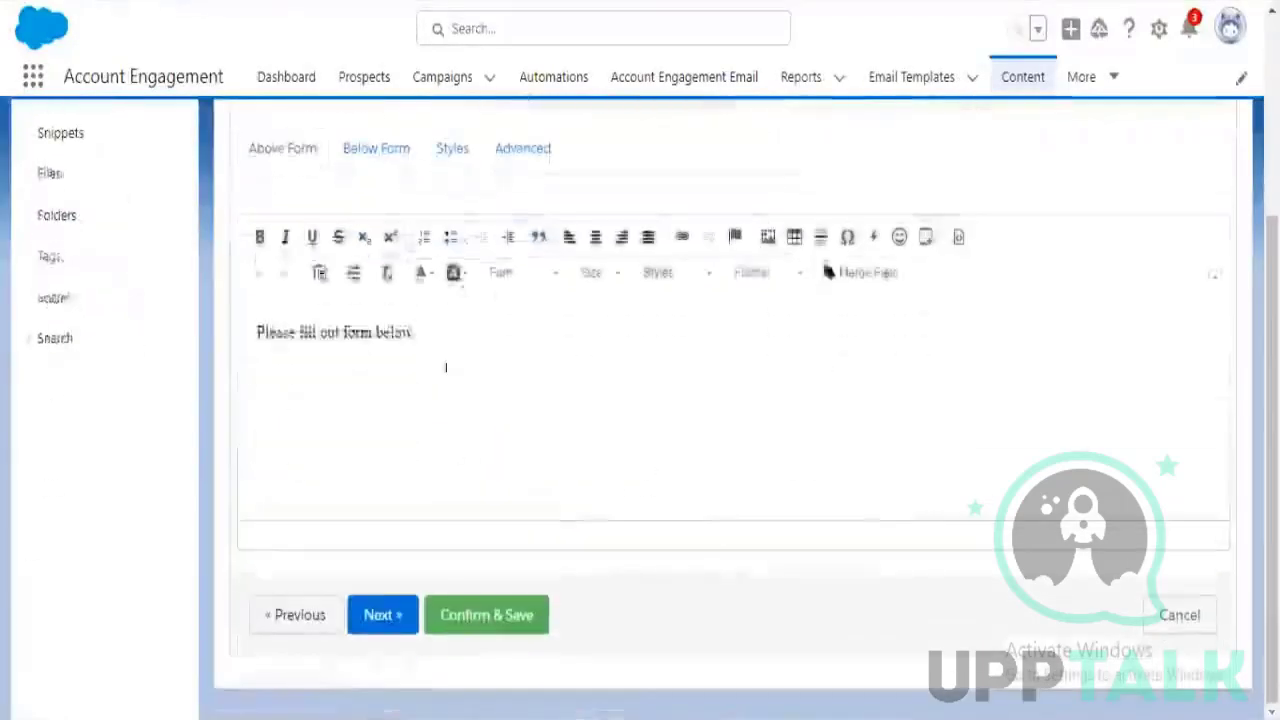
pyautogui.moveTo(416, 333); pyautogui.dragTo(254, 333)
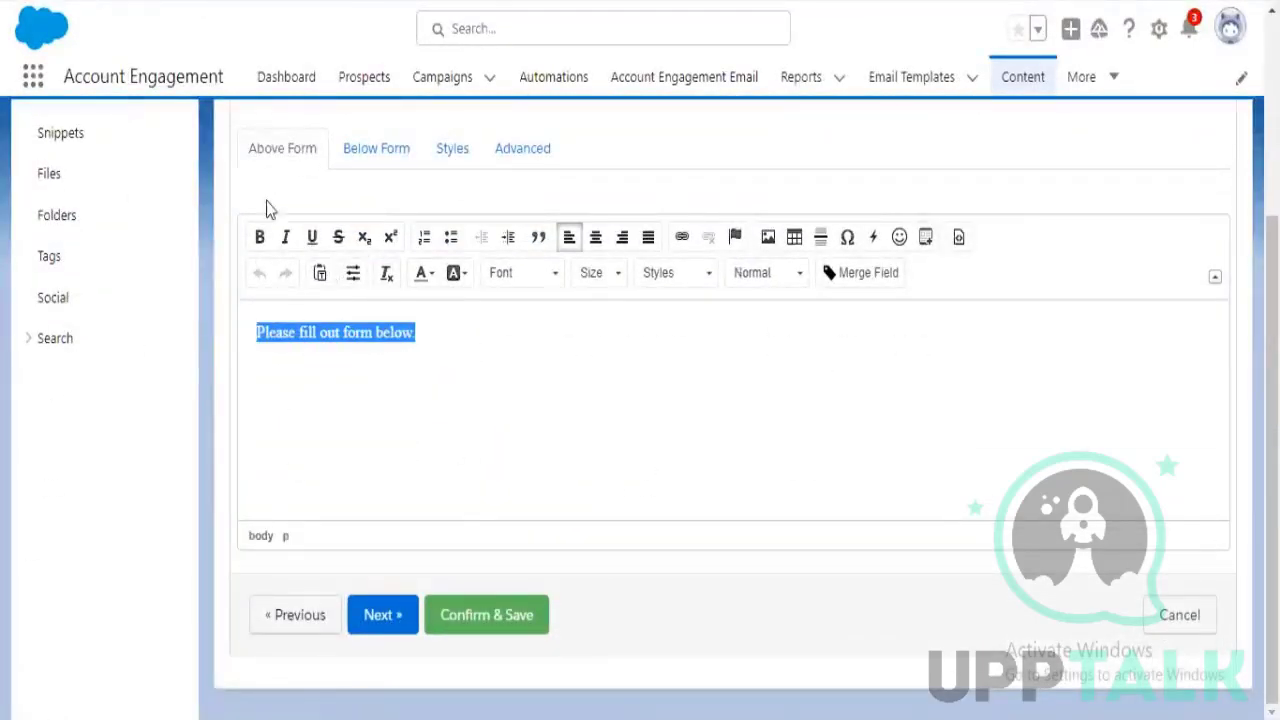
pyautogui.scroll(3, 514, 126)
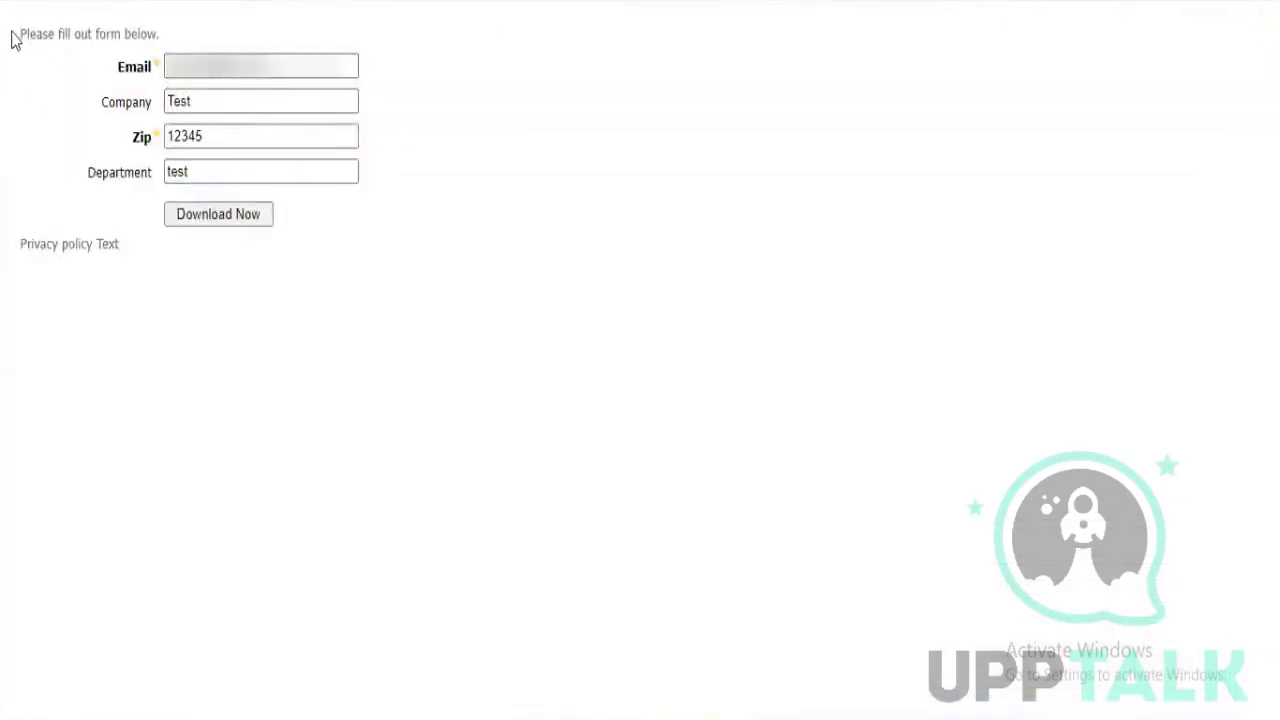
pyautogui.moveTo(18, 34); pyautogui.dragTo(174, 40)
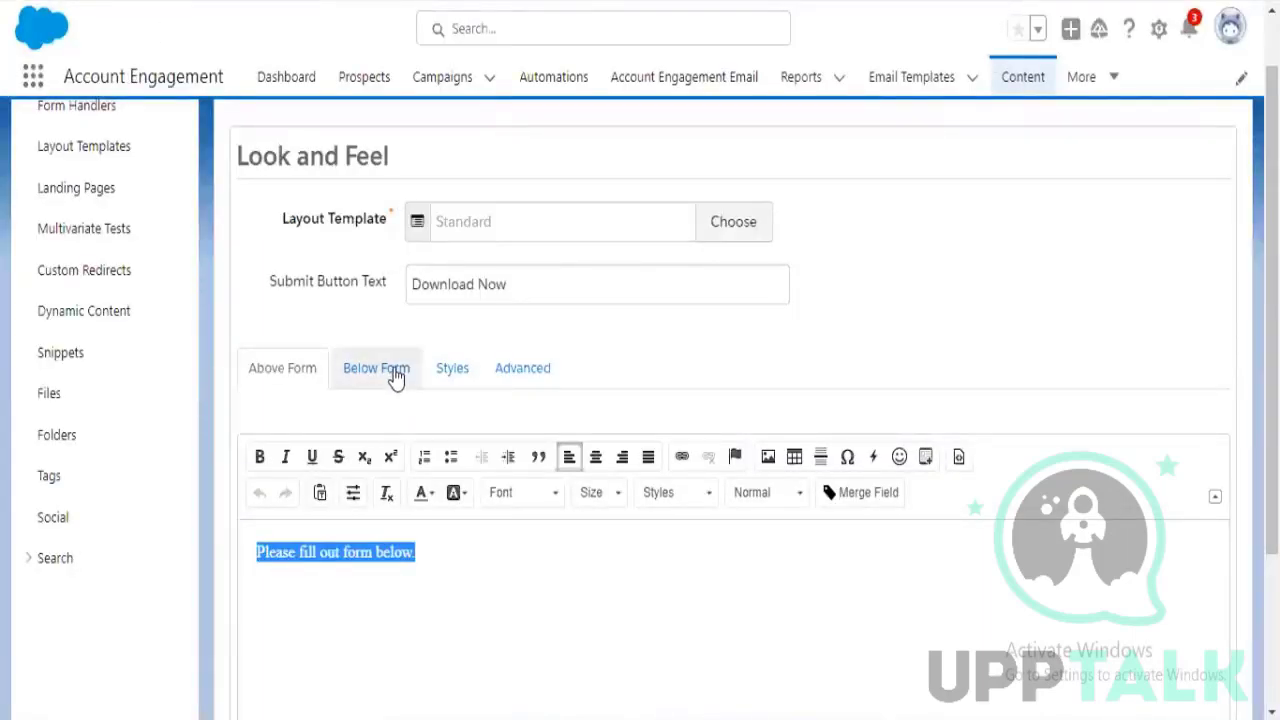
# Review the form's Below Form text and its Styles and Advanced settings
pyautogui.click(390, 372)
pyautogui.scroll(-3, 443, 434)
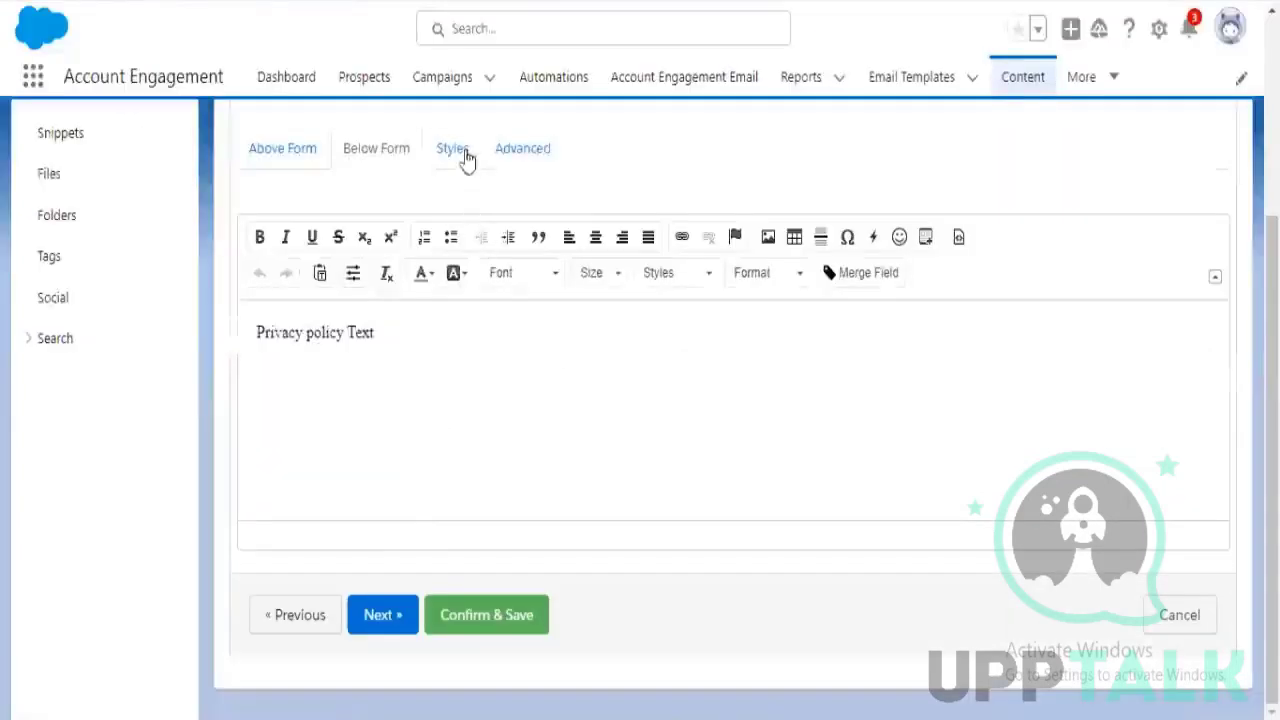
pyautogui.click(460, 155)
pyautogui.click(522, 148)
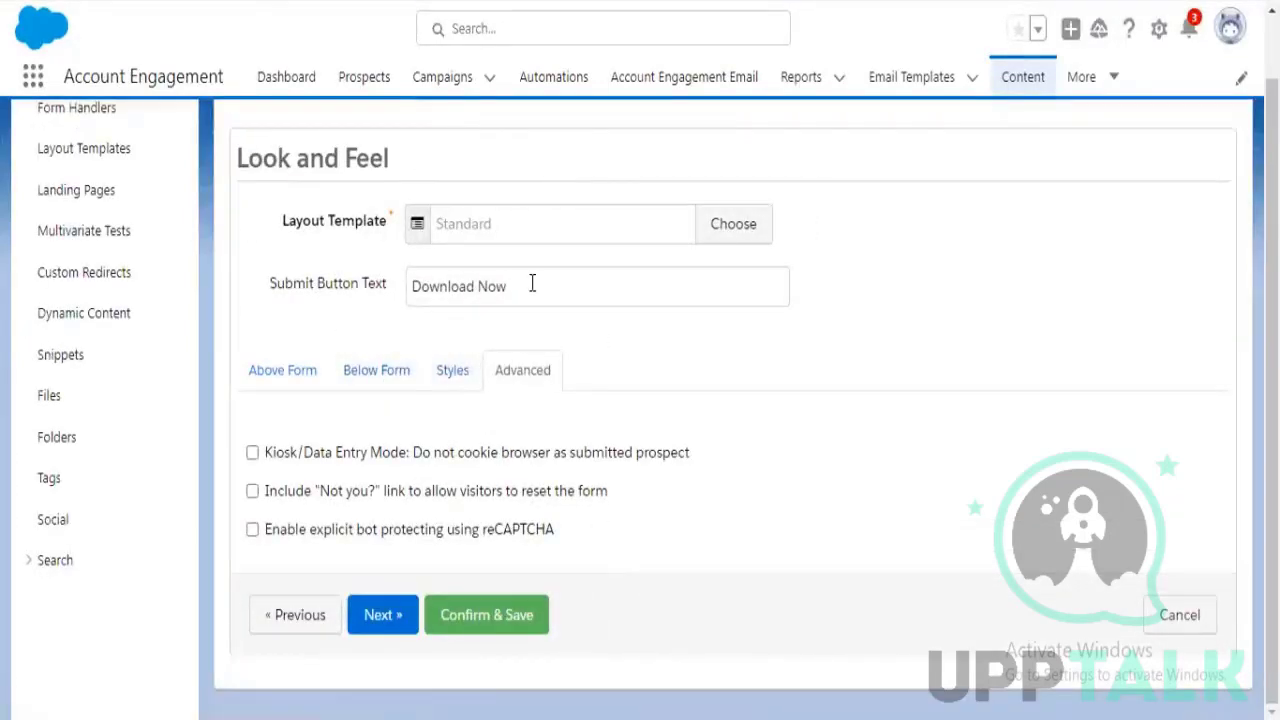
# Set the form's submit button text to "Submit" and continue to the Completion Actions step
pyautogui.moveTo(531, 283); pyautogui.dragTo(360, 290)
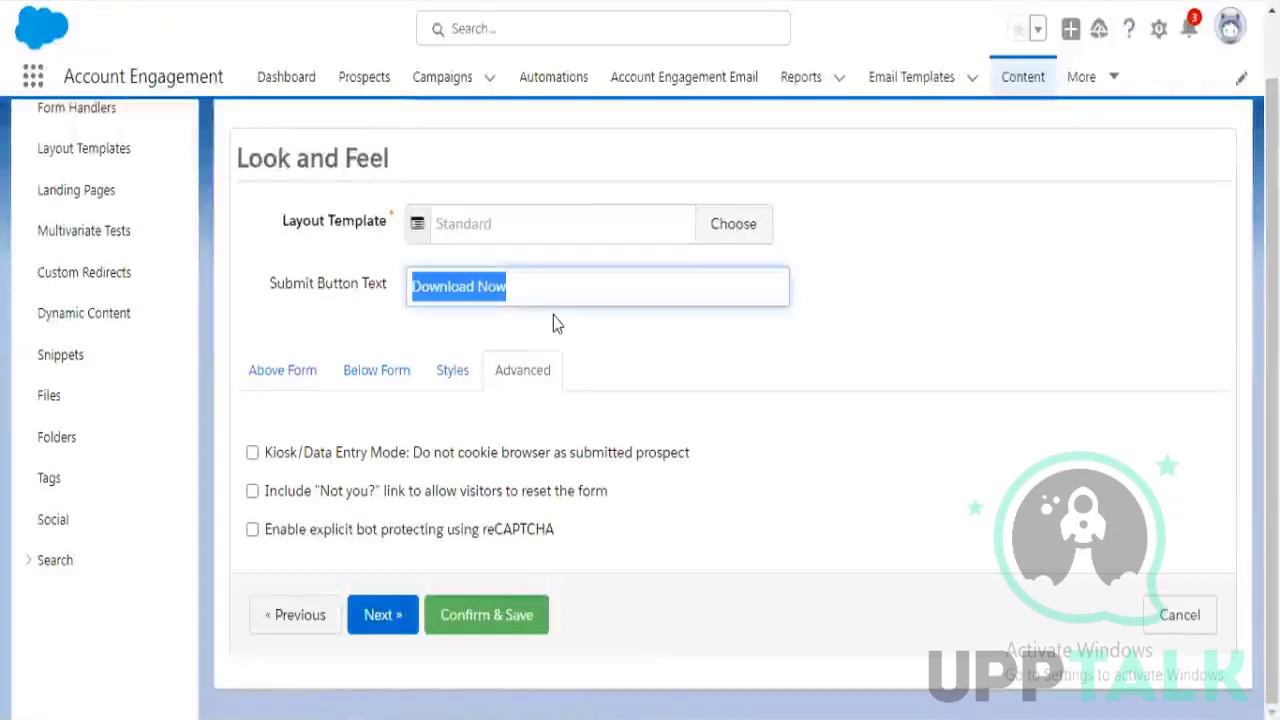
pyautogui.write('Submit')
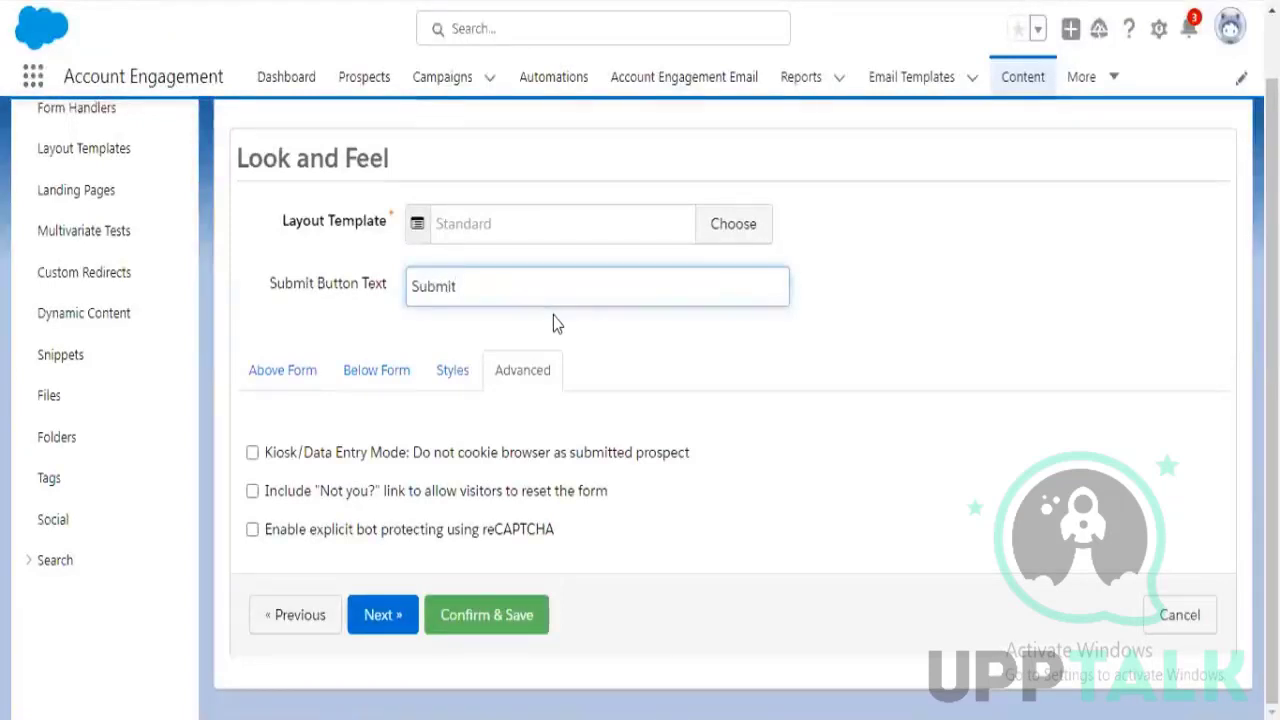
pyautogui.click(973, 355)
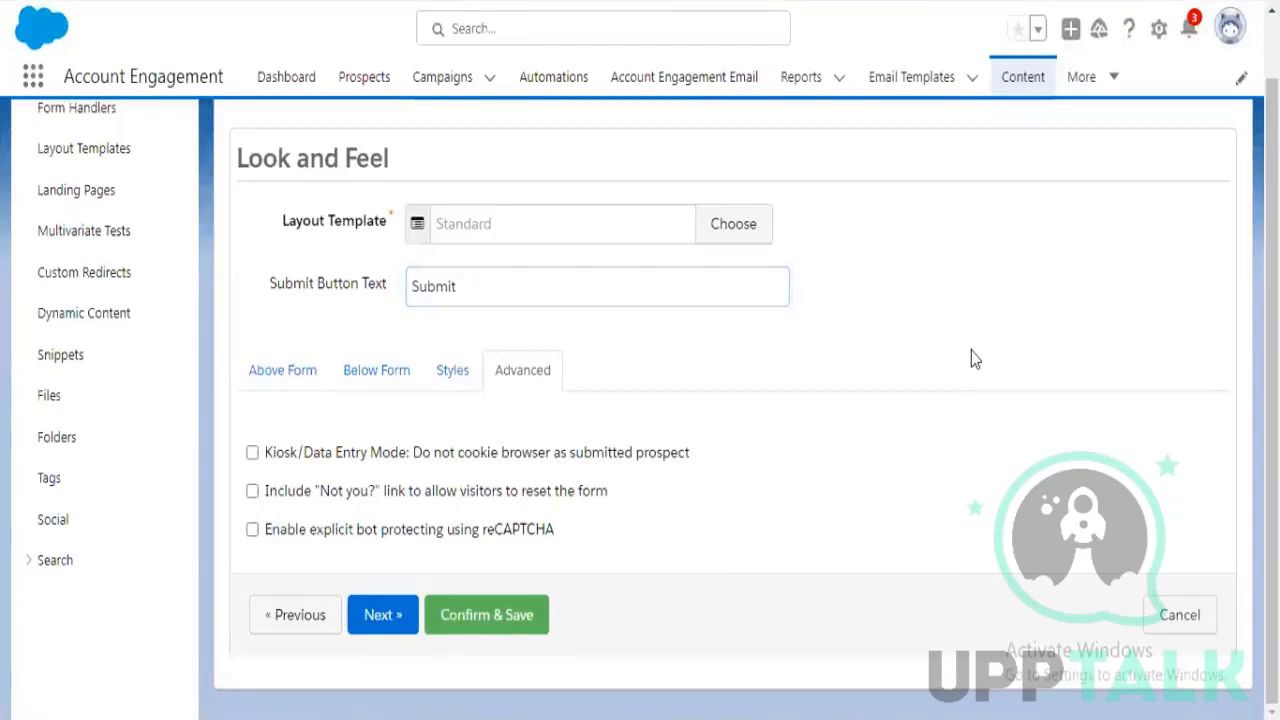
pyautogui.scroll(1, 814, 398)
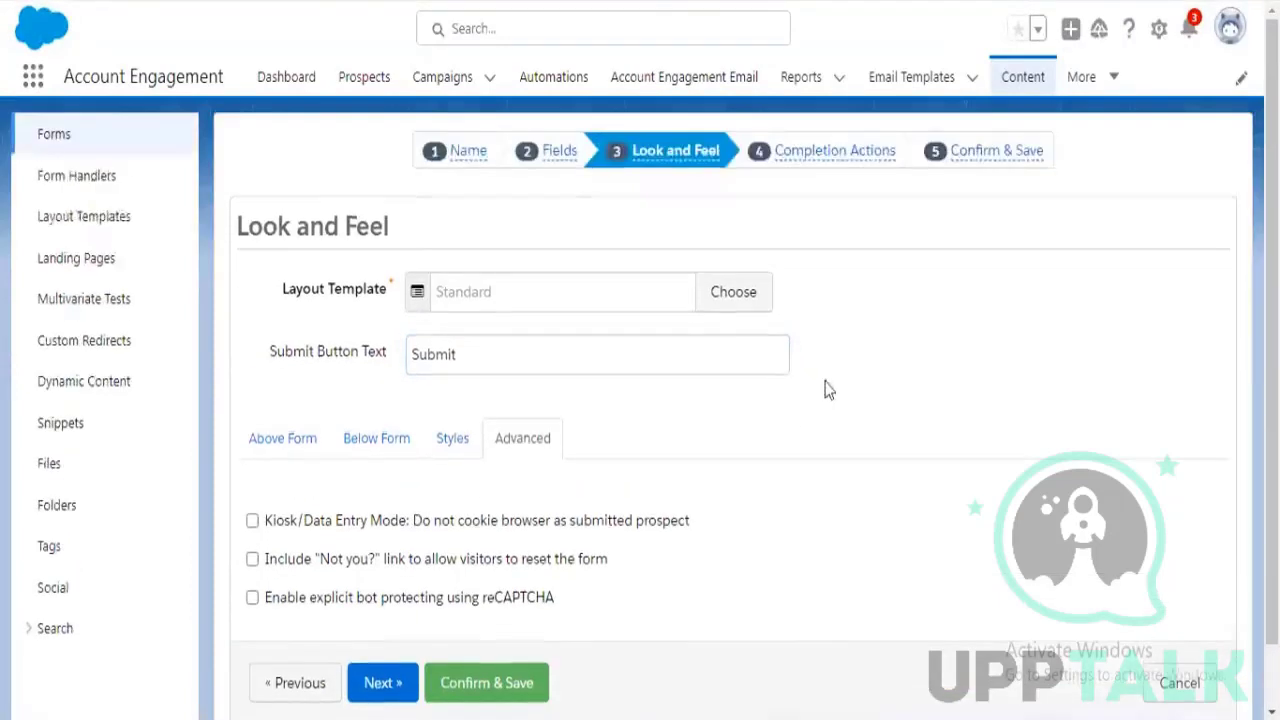
pyautogui.scroll(-1, 827, 390)
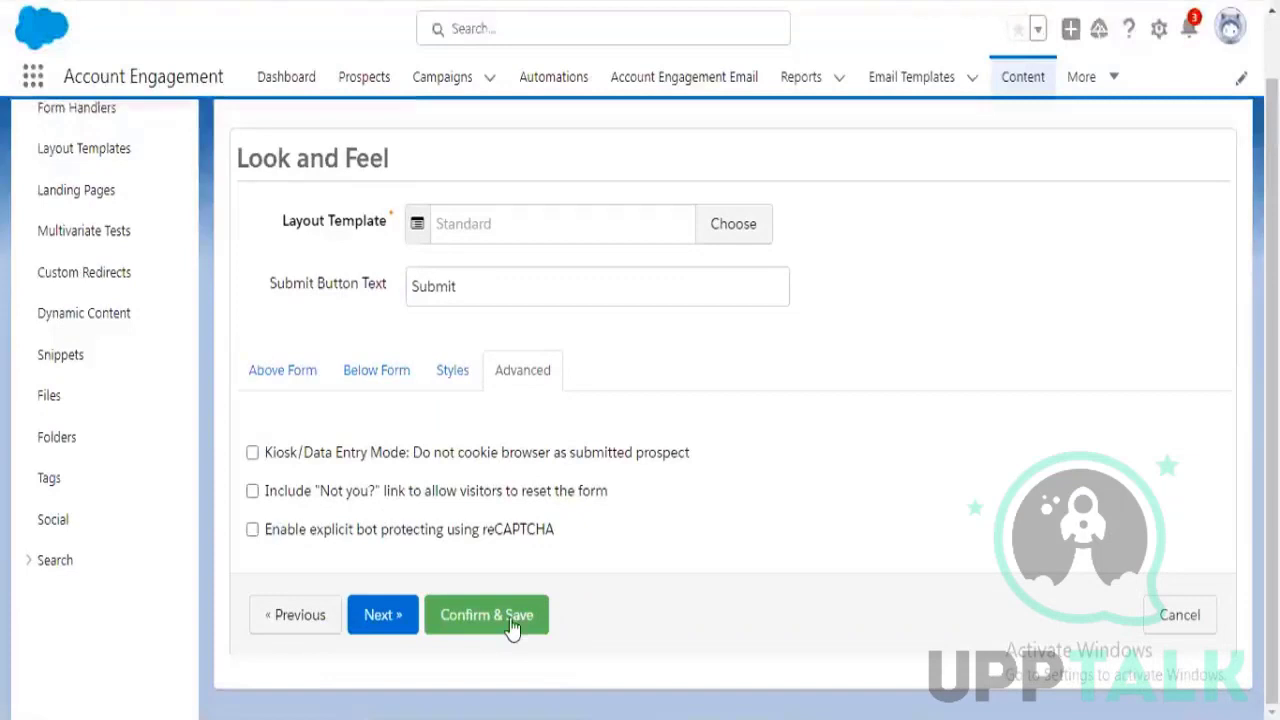
pyautogui.scroll(1, 907, 431)
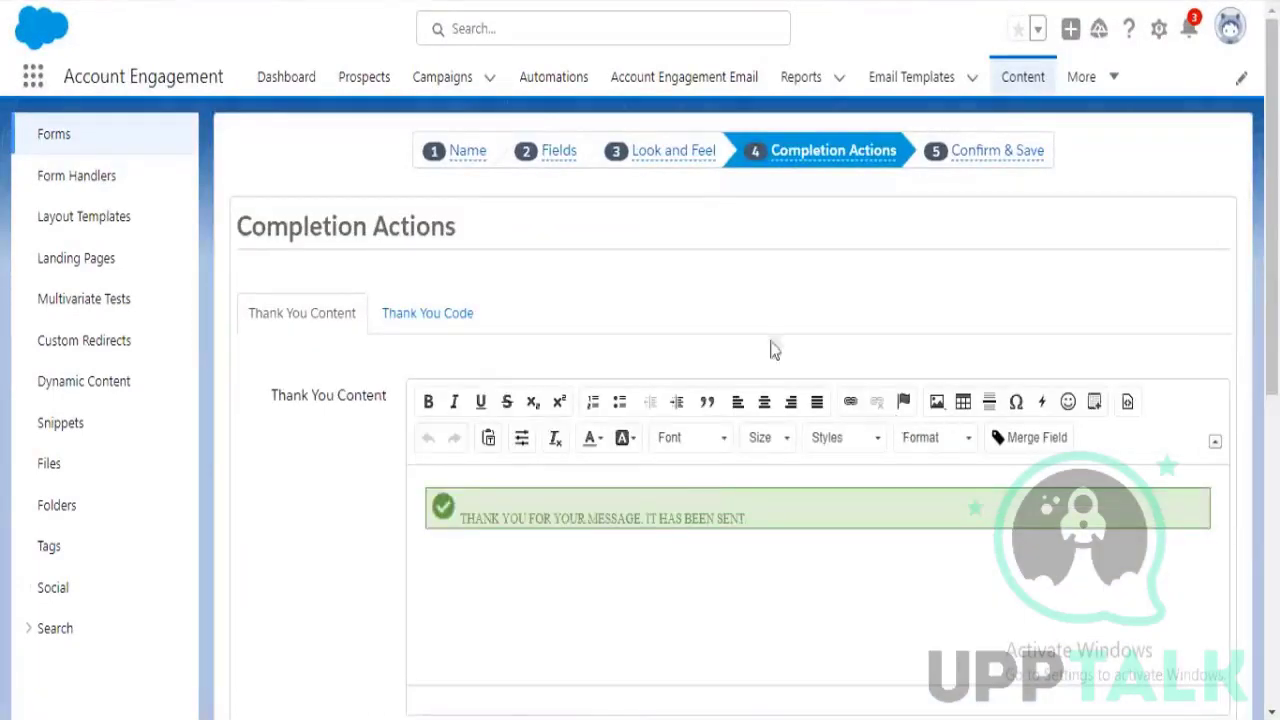
# Review the thank you content and the display and redirect options that apply after form submission
pyautogui.scroll(-3, 645, 368)
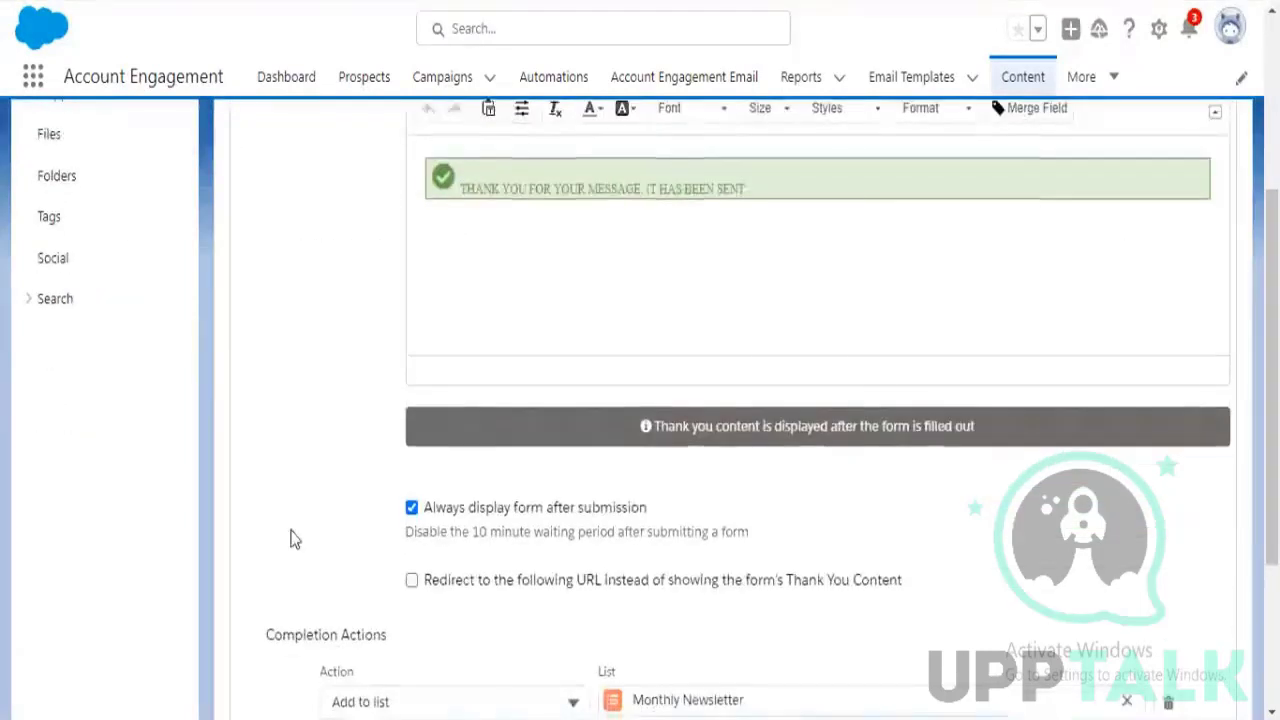
pyautogui.scroll(3, 295, 539)
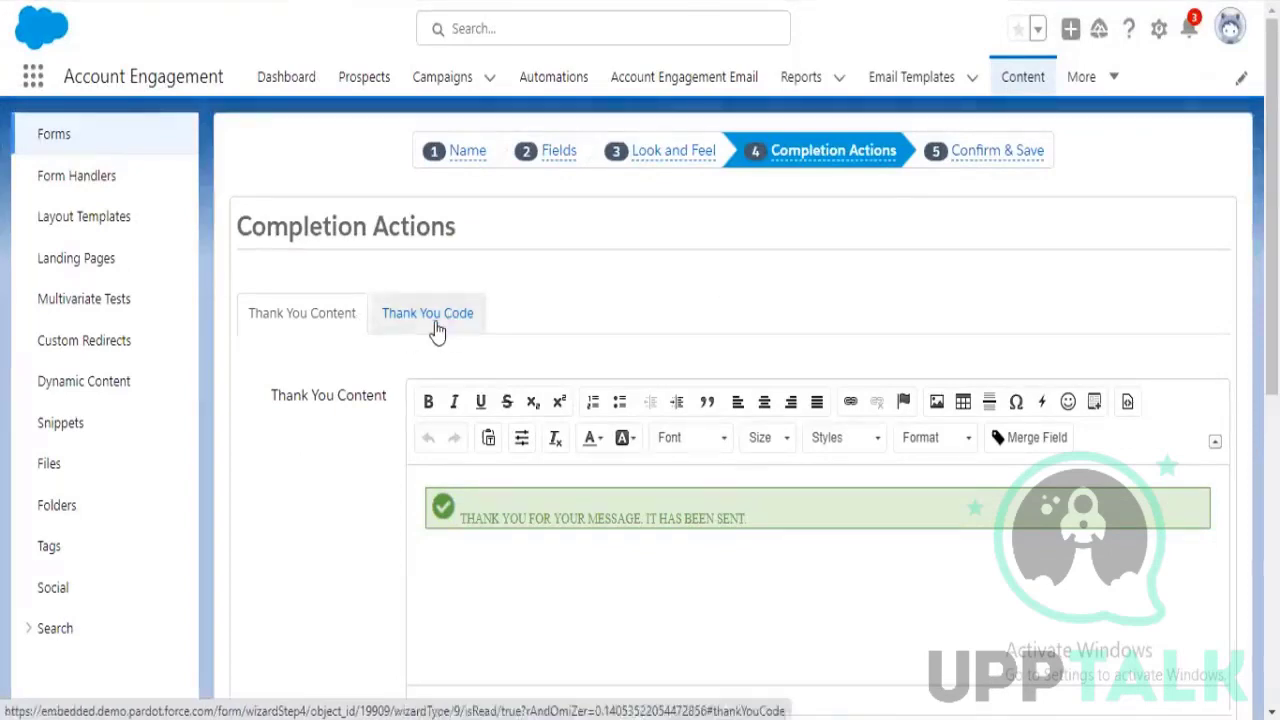
pyautogui.scroll(-2, 610, 365)
pyautogui.click(620, 384)
pyautogui.scroll(1, 620, 384)
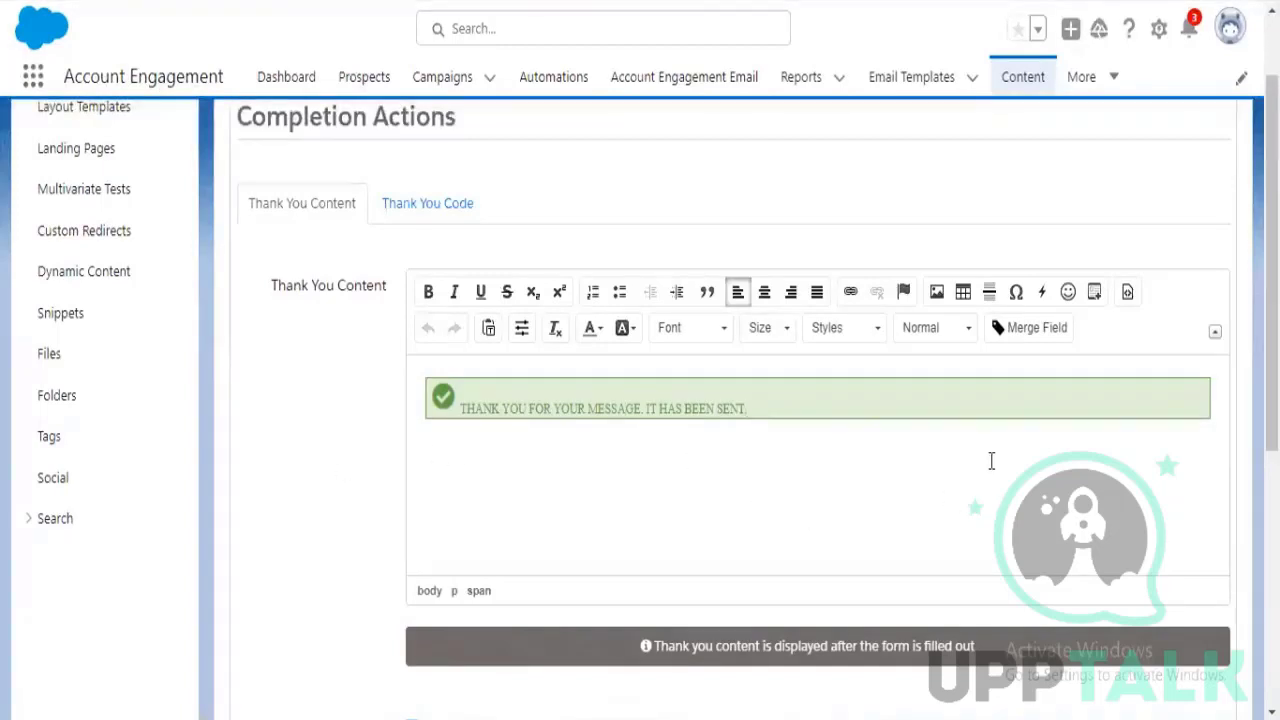
# Examine the HTML source of the thank you message and return to its formatted view
pyautogui.click(1128, 291)
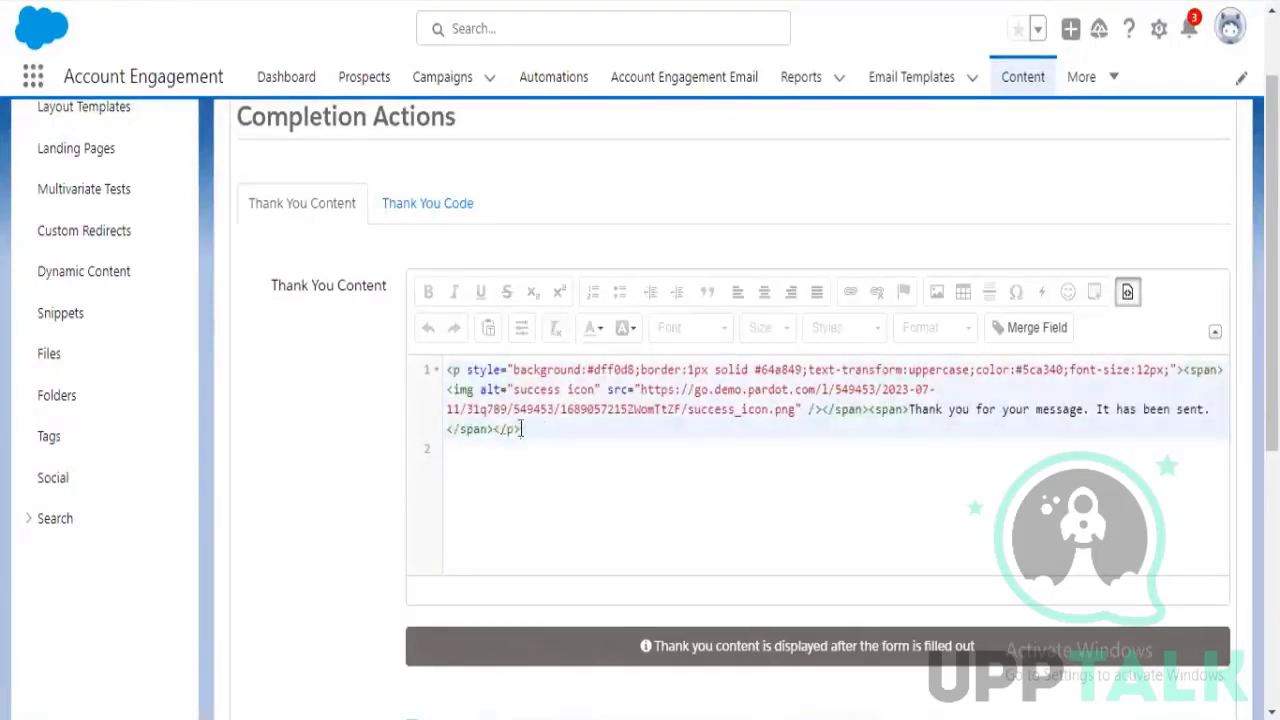
pyautogui.moveTo(521, 429); pyautogui.dragTo(449, 371)
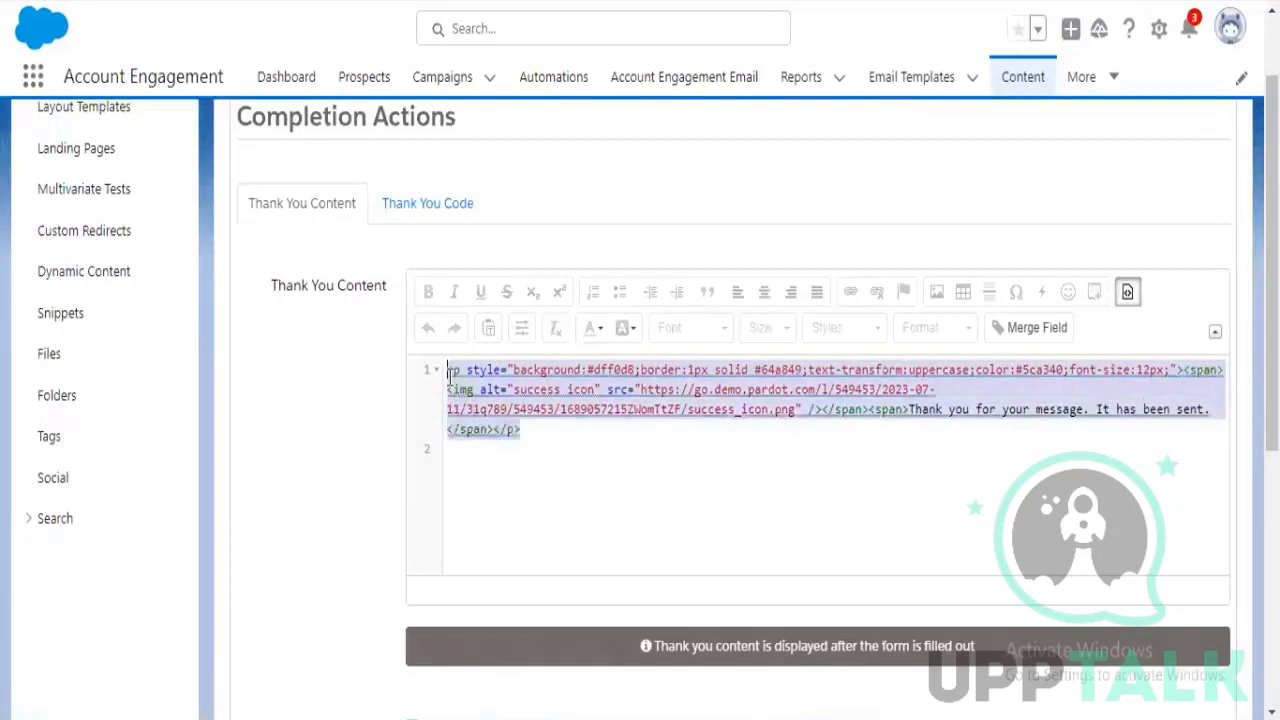
pyautogui.click(1127, 291)
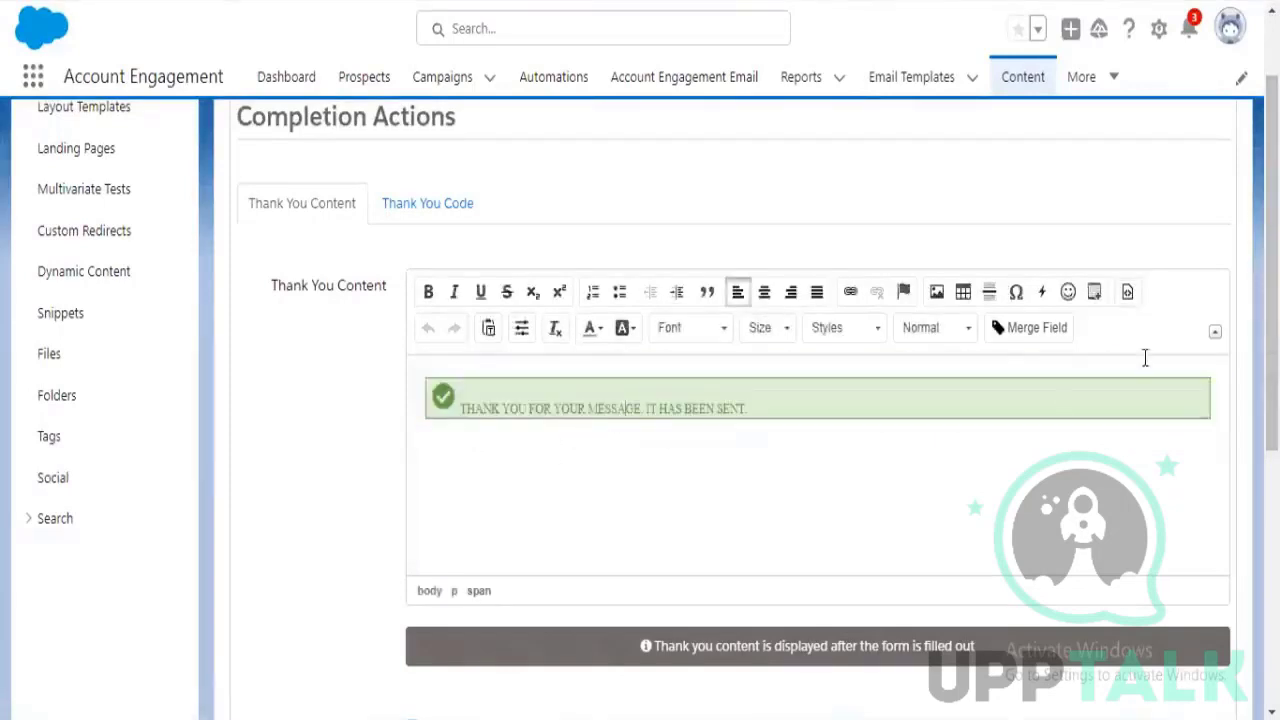
# Delete all the HTML source code of the thank you content
pyautogui.click(1127, 292)
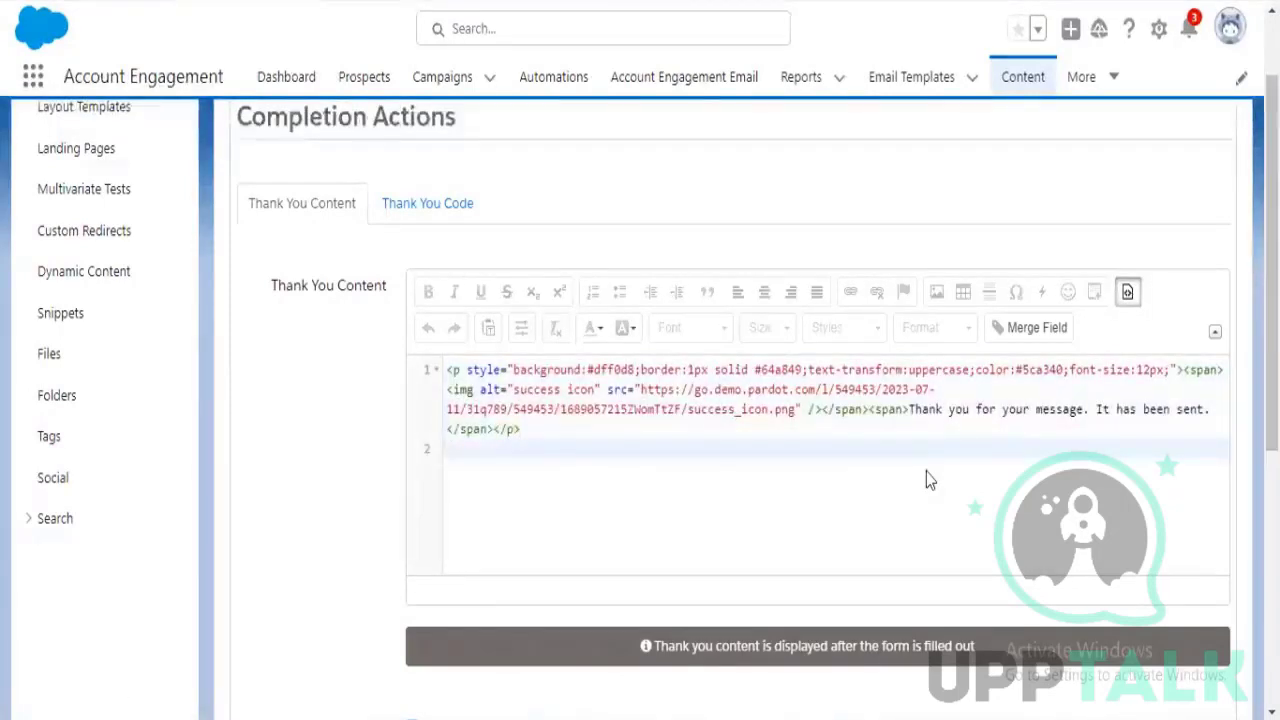
pyautogui.hotkey('ctrl', 'a')
pyautogui.press('Delete')
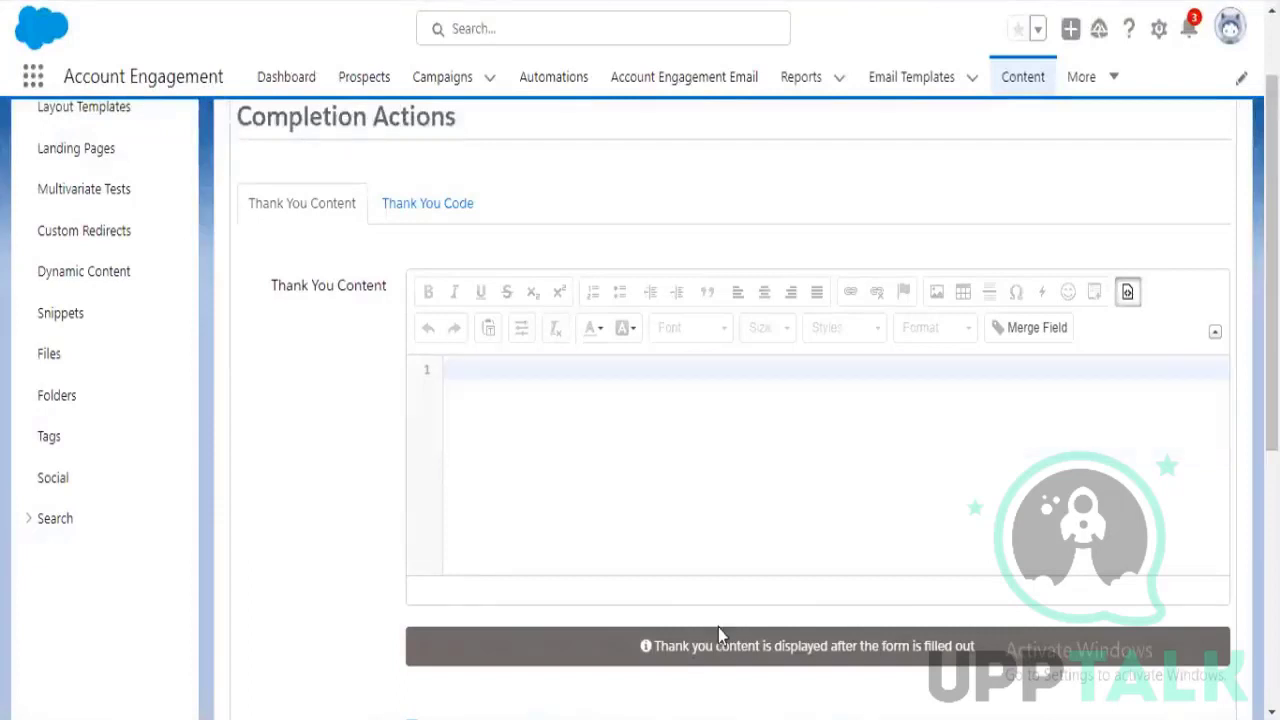
pyautogui.hotkey('alt', 'Tab')
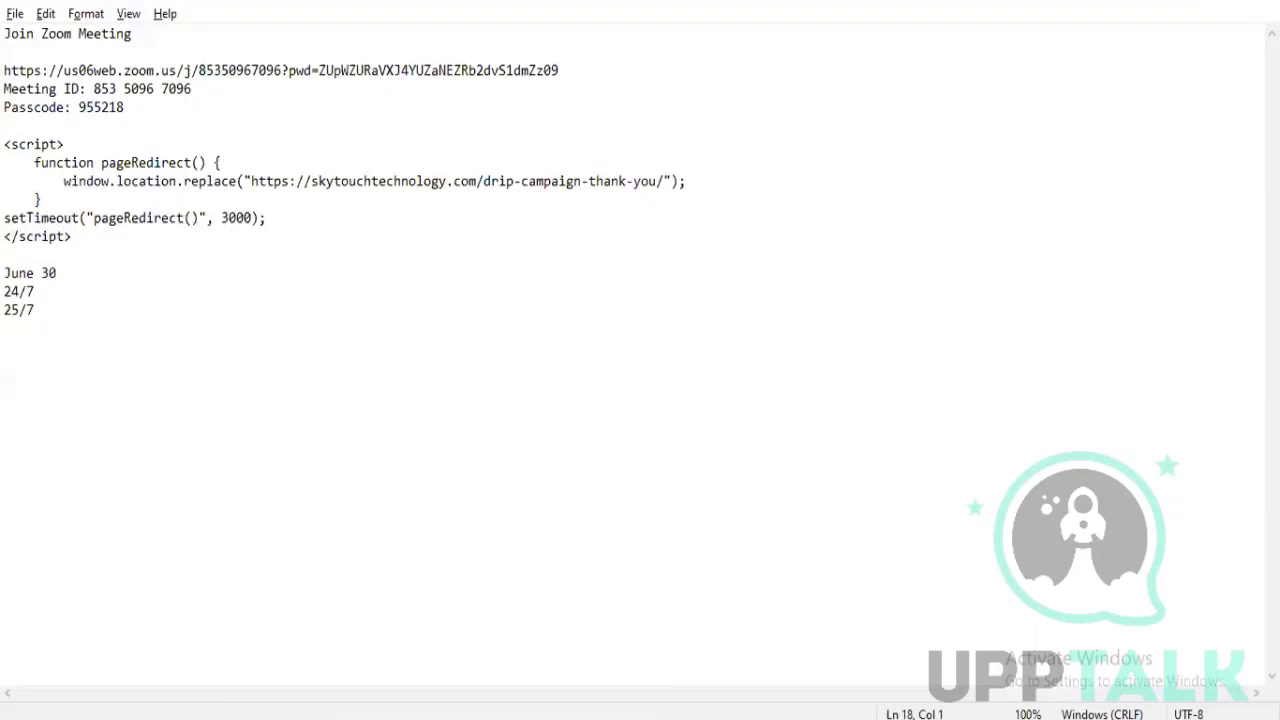
pyautogui.hotkey('ctrl', 'v')
pyautogui.hotkey('alt', 'Tab')
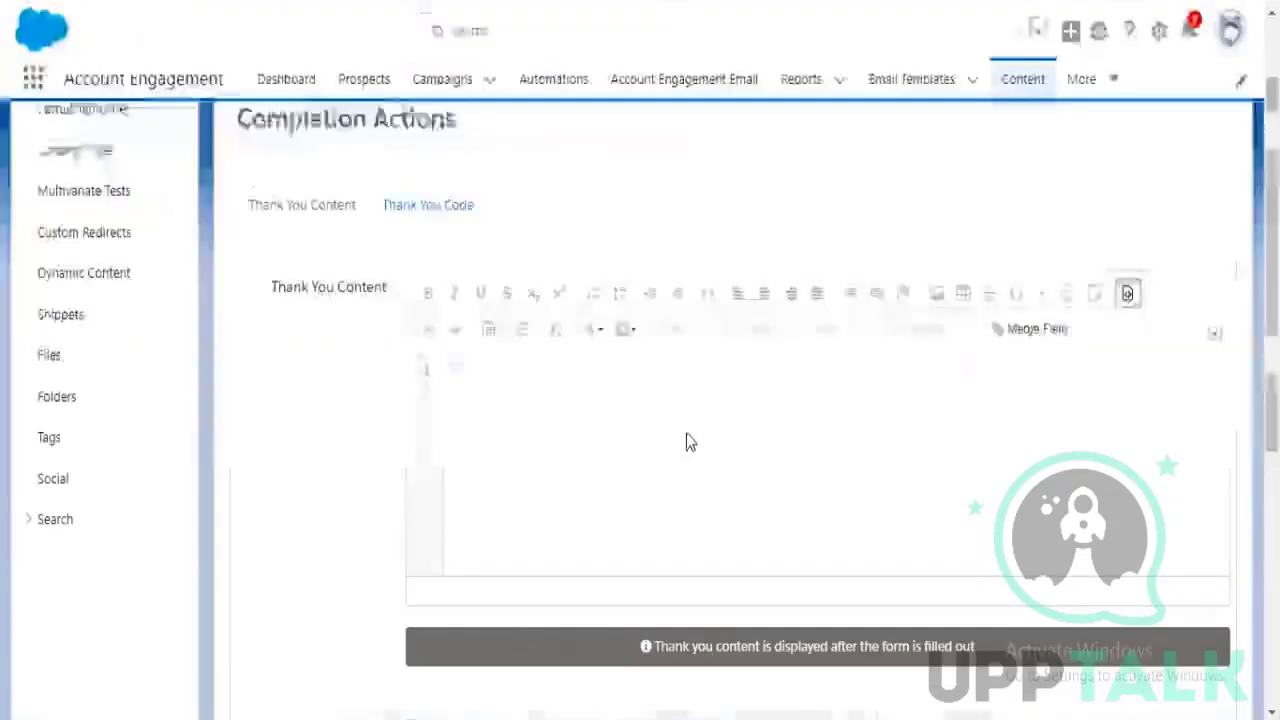
# Enter "Thank you for contact Us." as the formatted thank you content and make it bold
pyautogui.click(1127, 296)
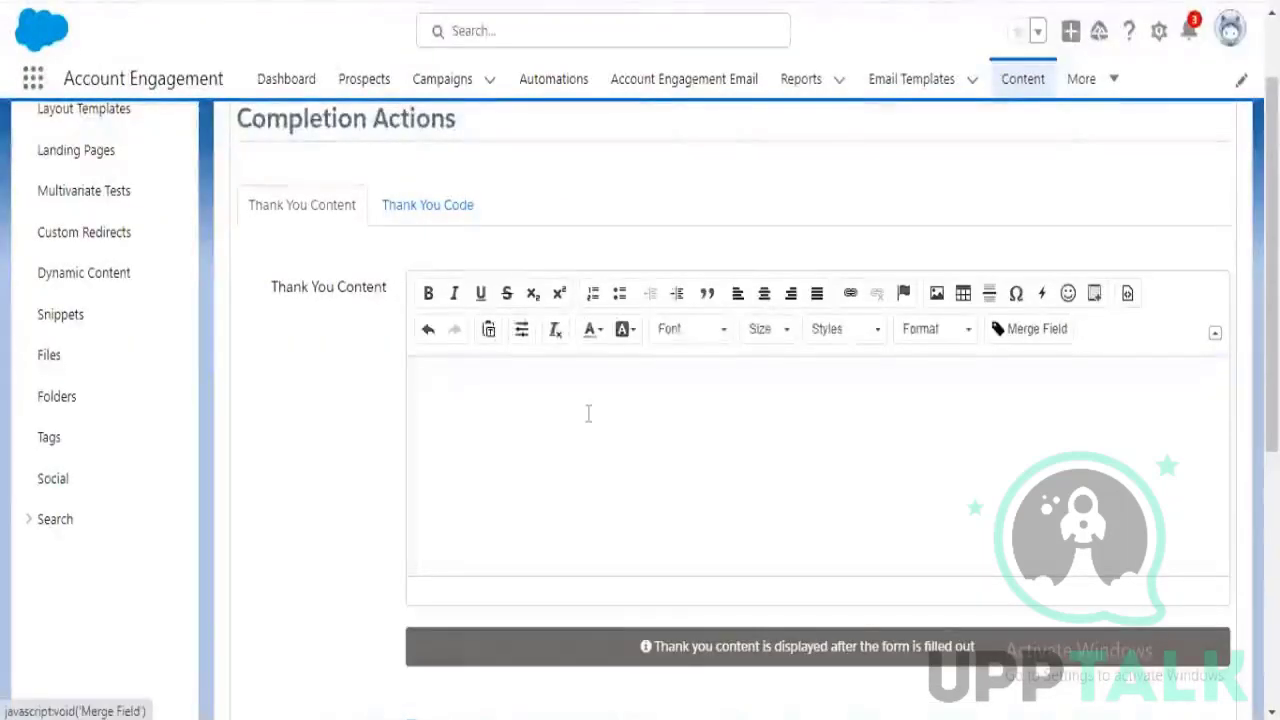
pyautogui.write('Th')
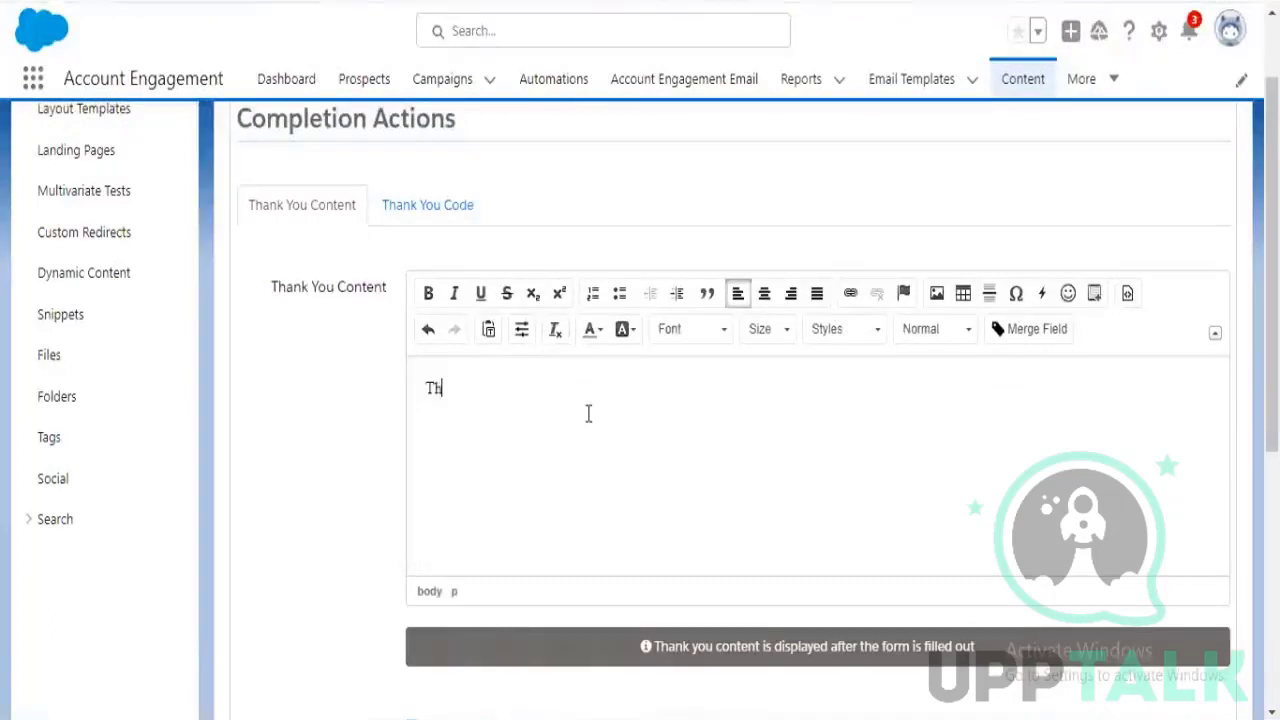
pyautogui.write('ank you for contact Us.')
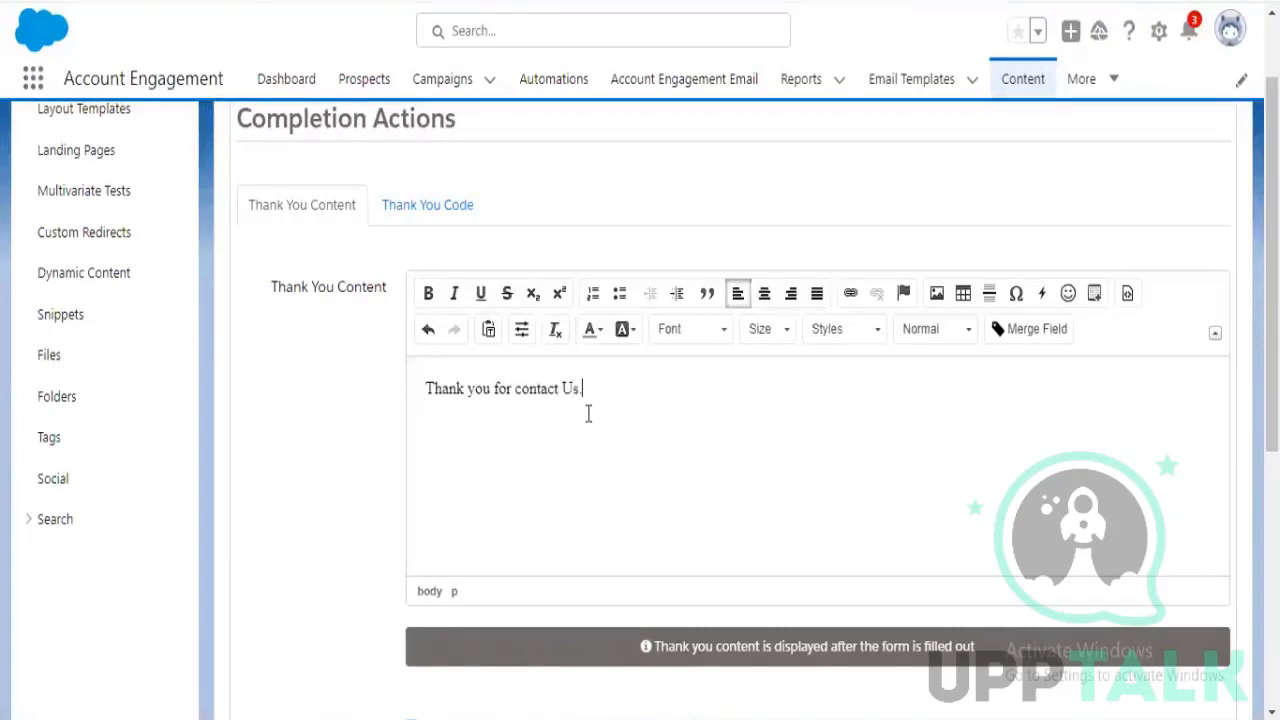
pyautogui.tripleClick(543, 398)
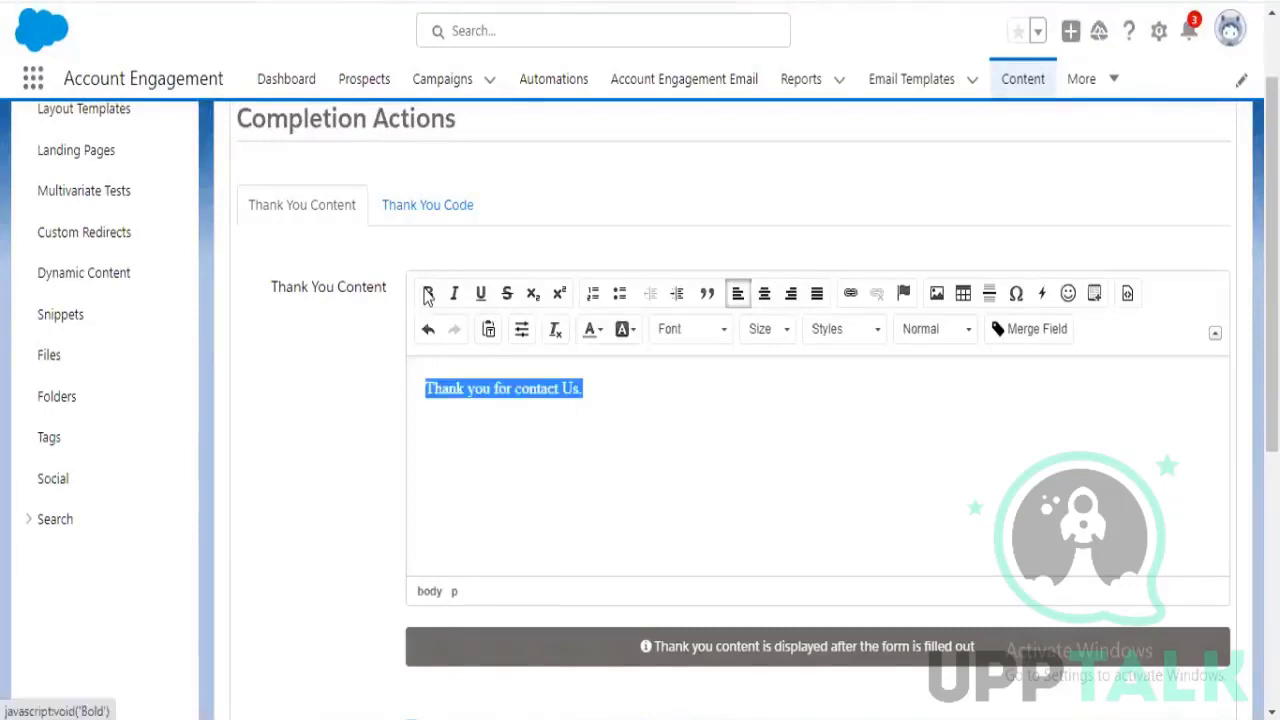
pyautogui.click(428, 292)
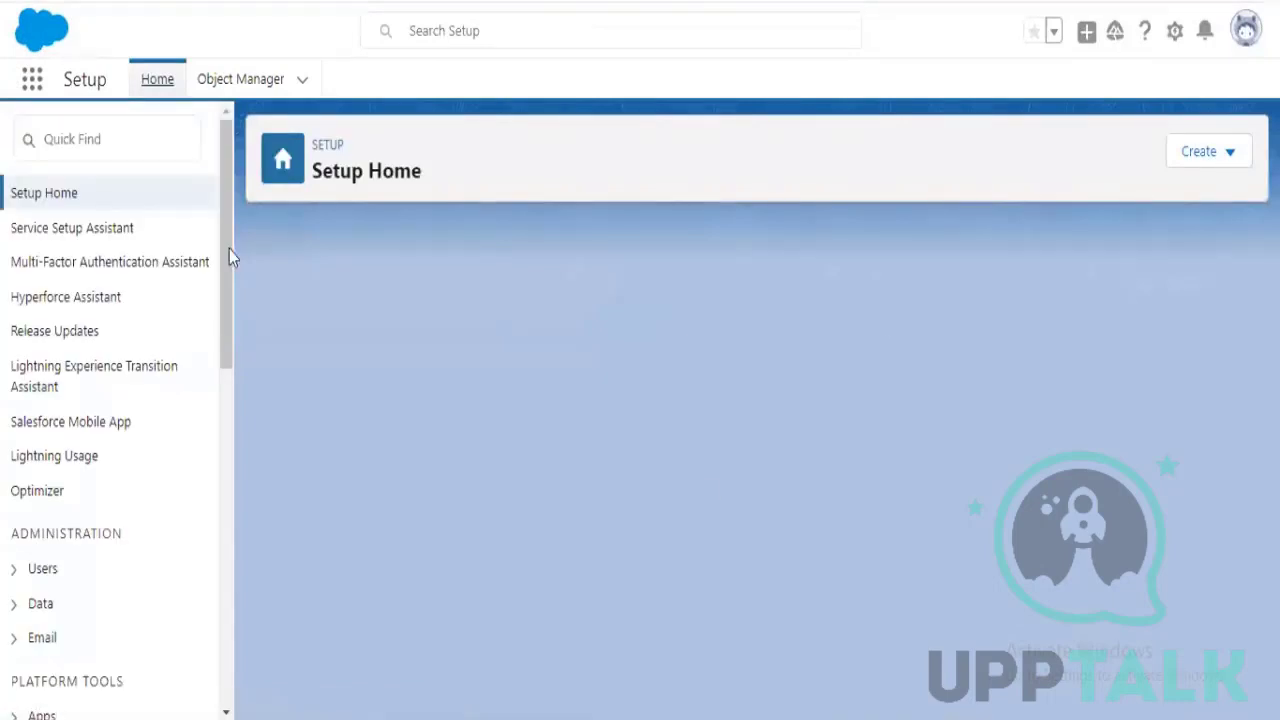
# Find the Lead object in the Object Manager with the search term "lead" and open its details
pyautogui.click(243, 80)
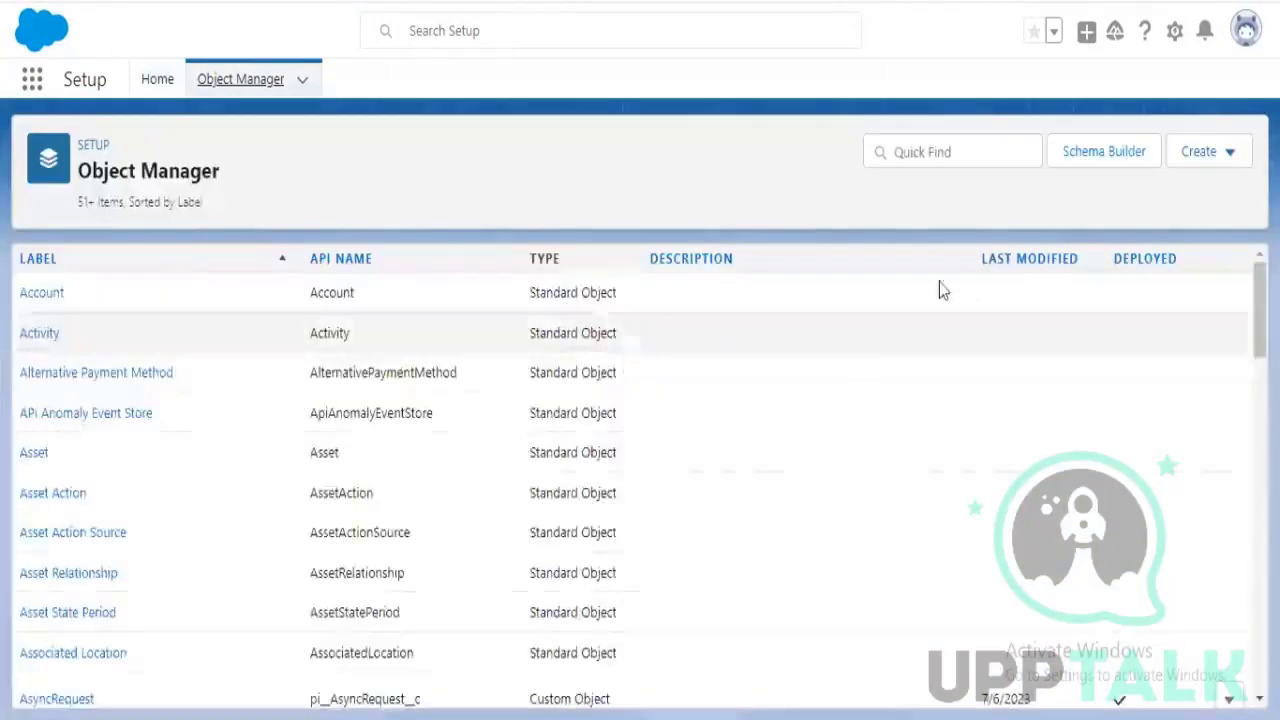
pyautogui.click(955, 152)
pyautogui.write('lead')
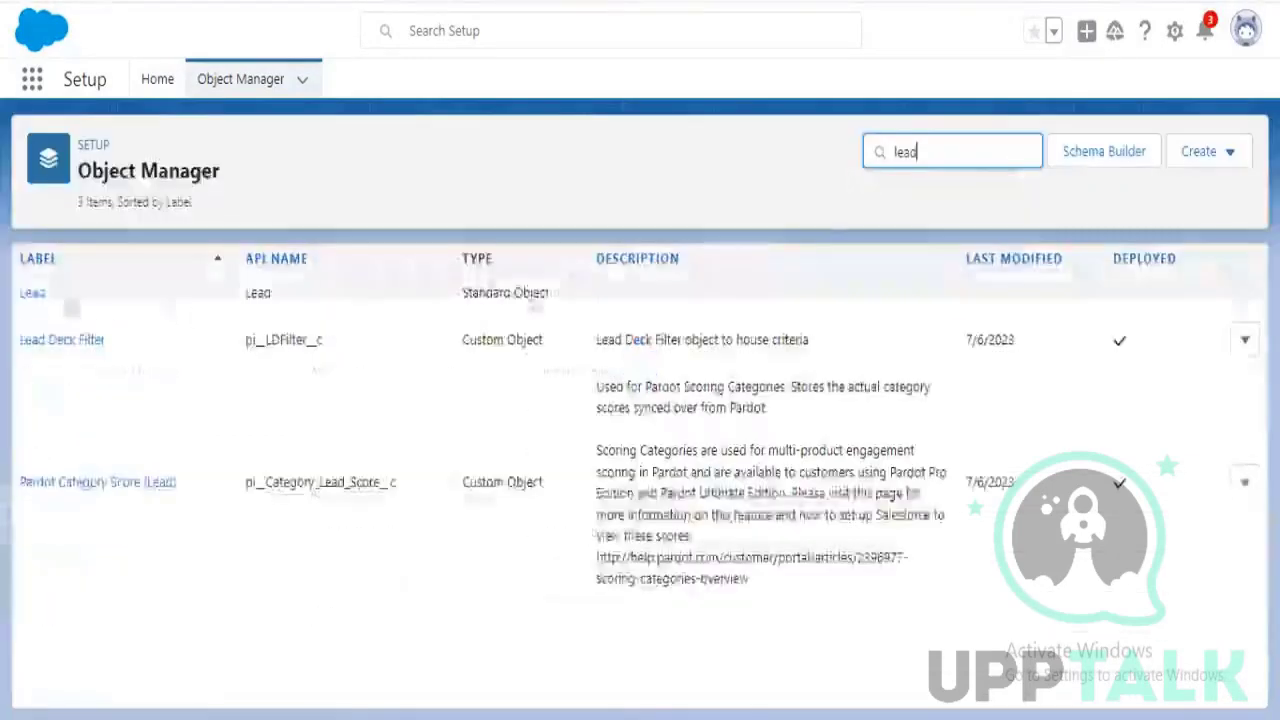
pyautogui.click(33, 294)
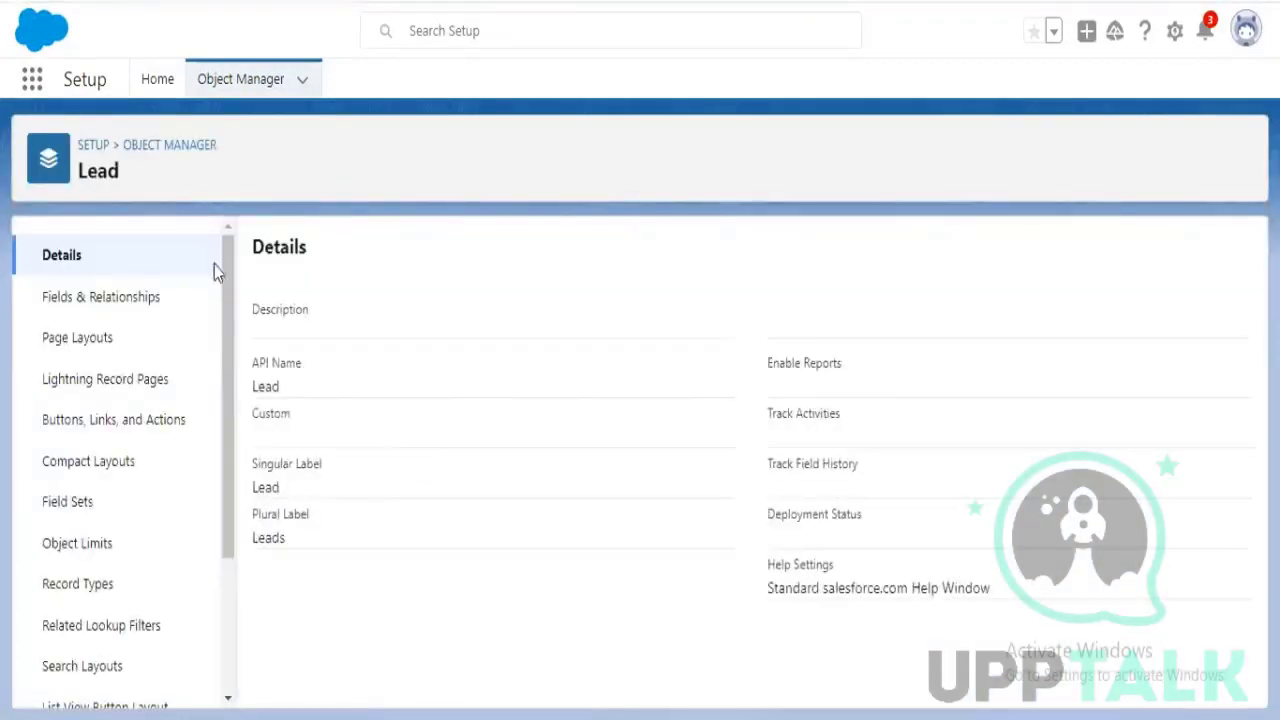
# Return to the object list, find the Contact object by searching for "contact", and open its Fields & Relationships
pyautogui.click(187, 148)
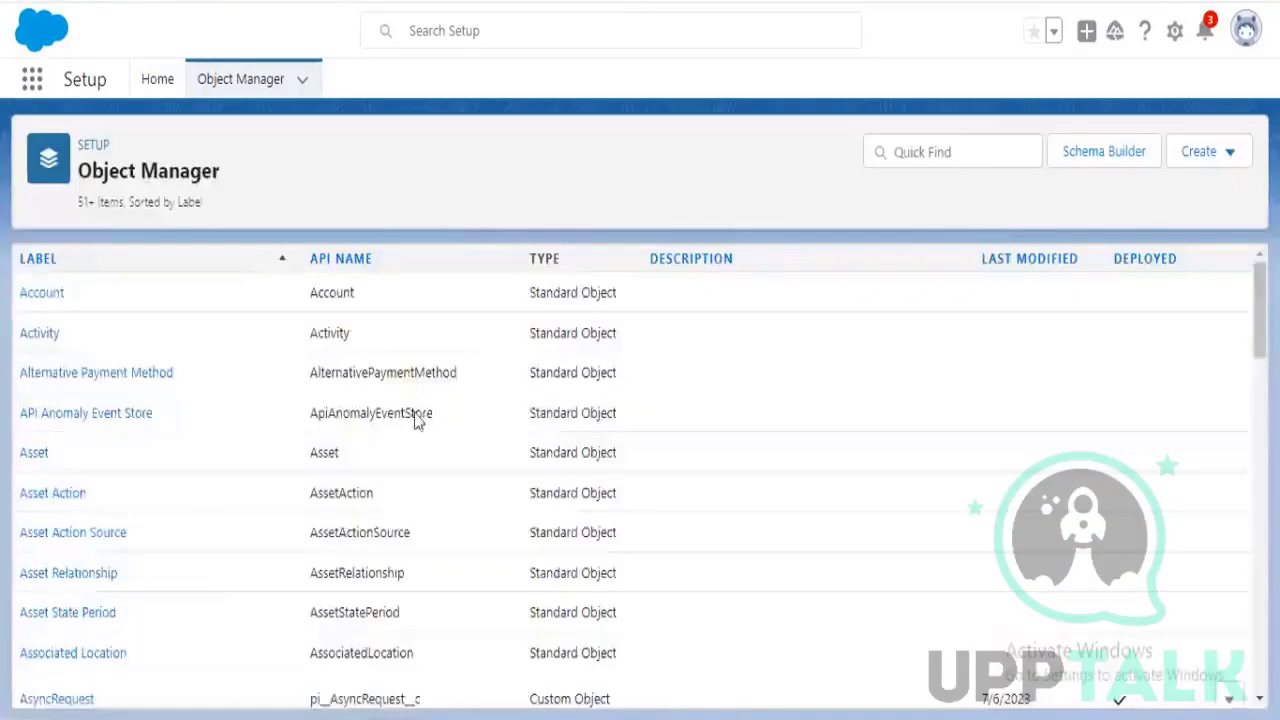
pyautogui.click(980, 156)
pyautogui.write('contact')
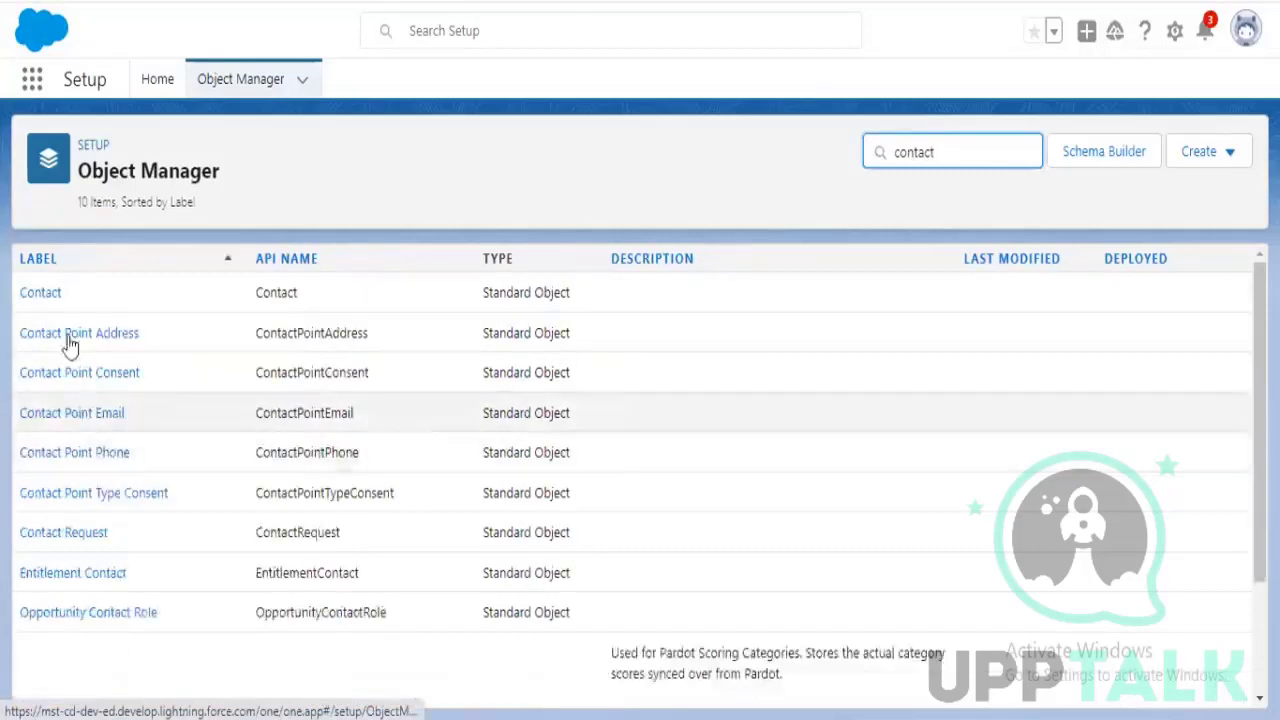
pyautogui.click(45, 300)
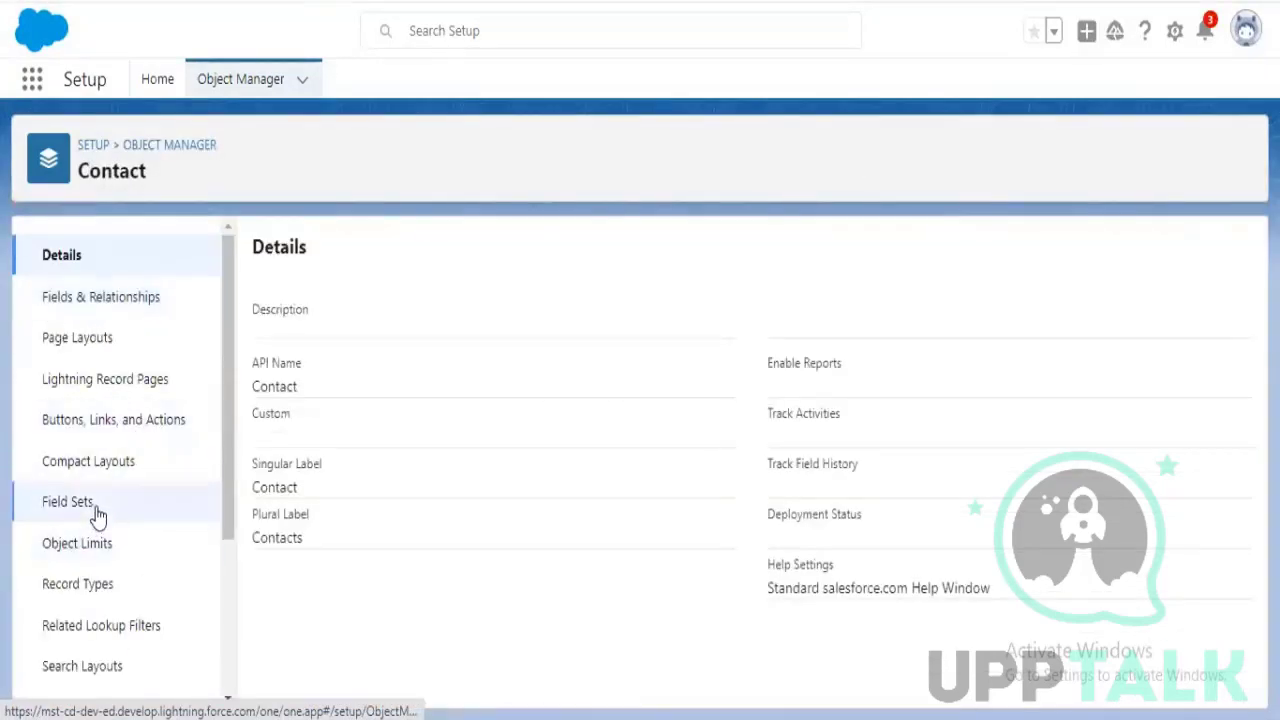
pyautogui.click(115, 310)
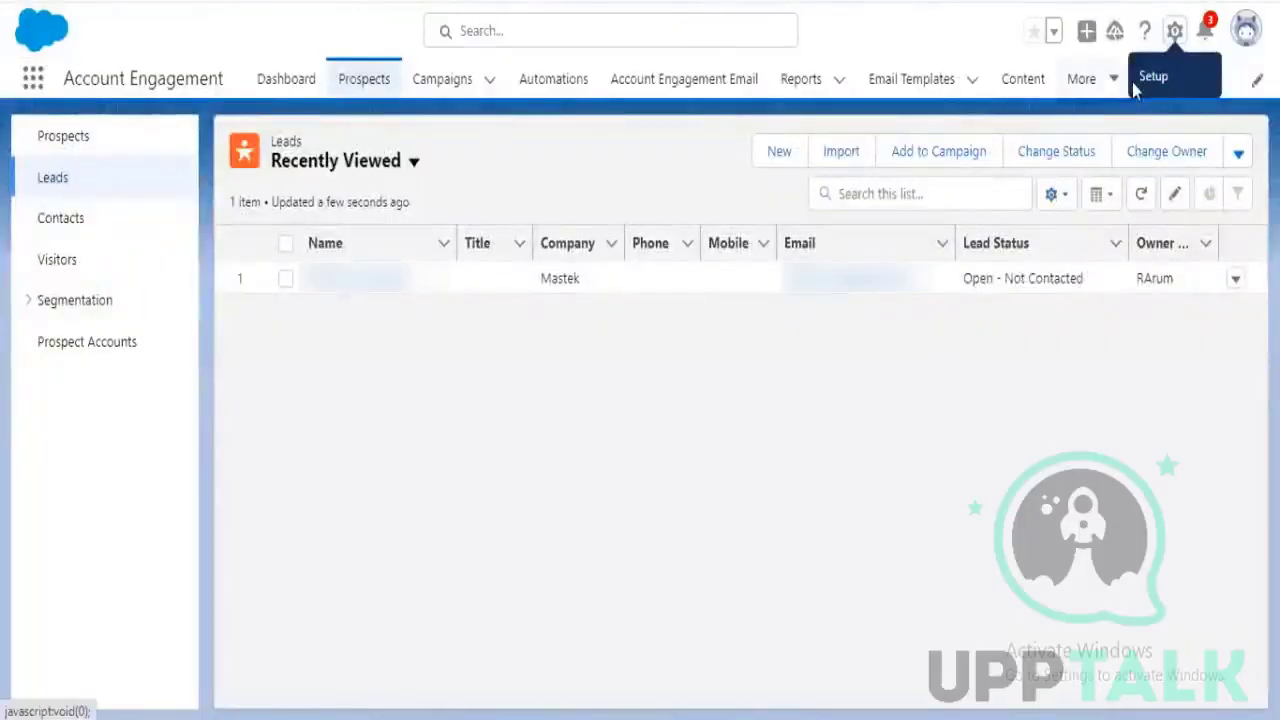
# Open the Prospect Fields in the Account Engagement Settings and review the custom and default fields
pyautogui.click(1100, 80)
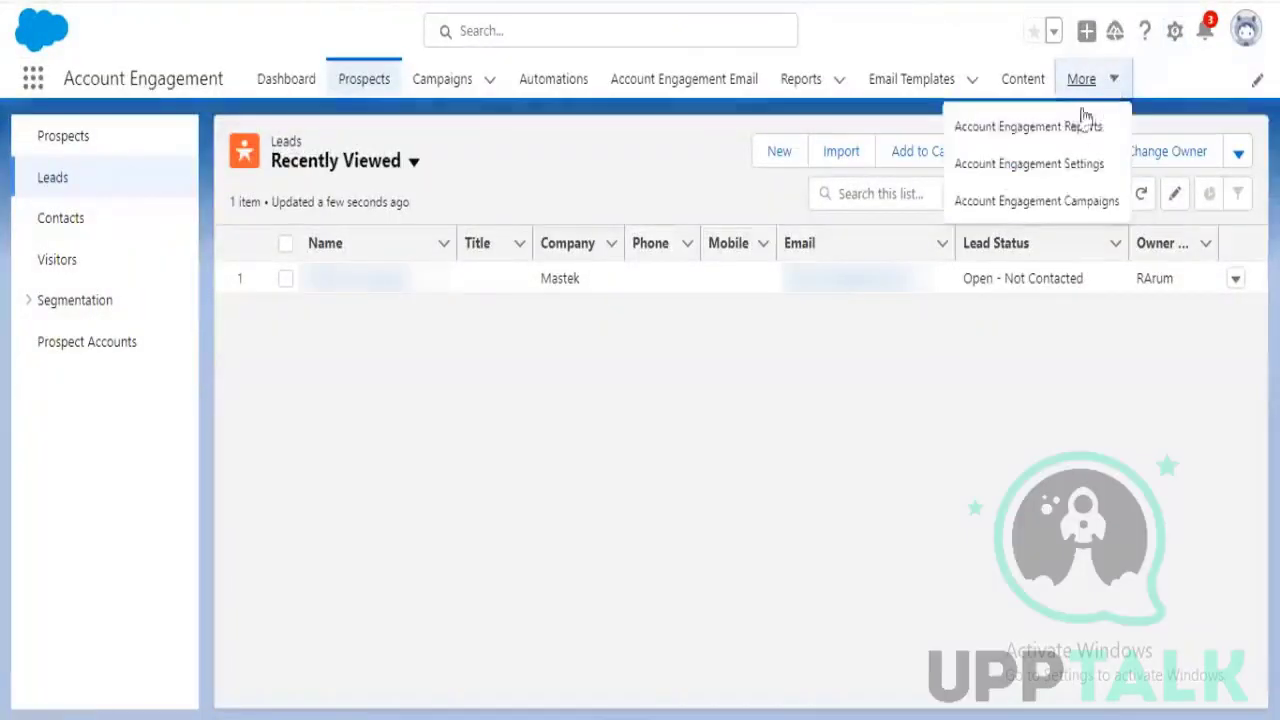
pyautogui.click(1074, 168)
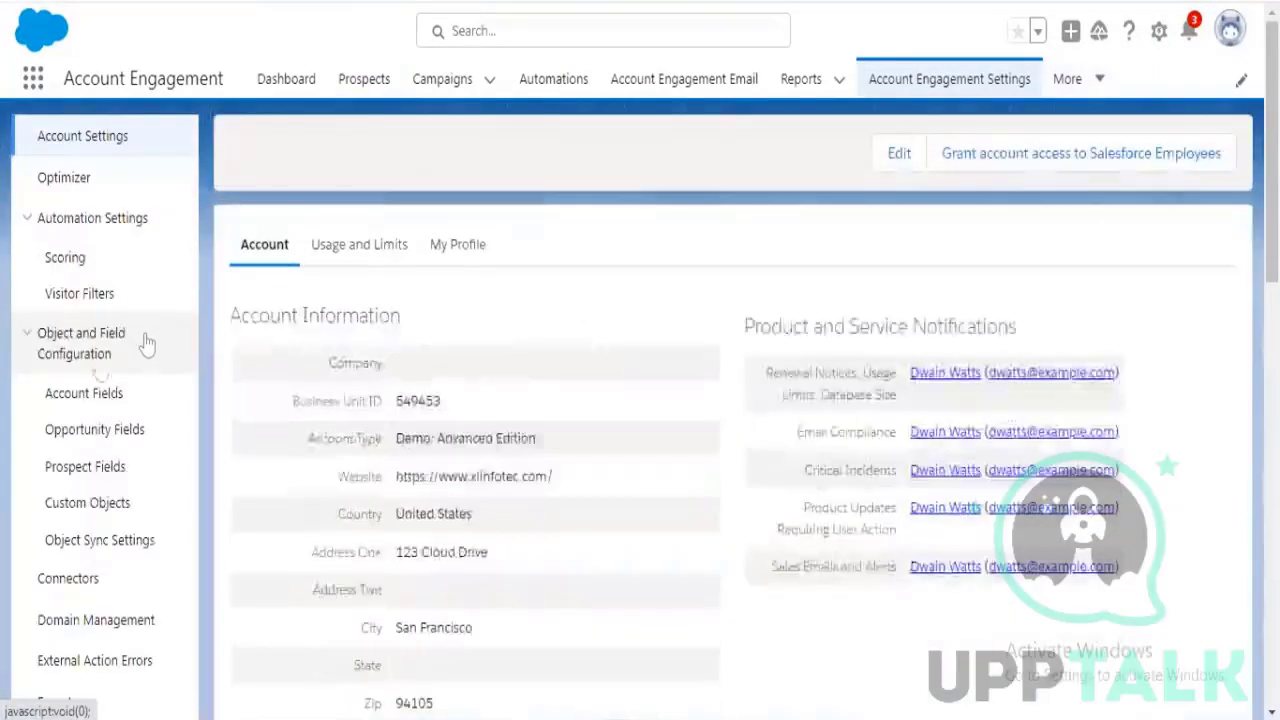
pyautogui.click(57, 393)
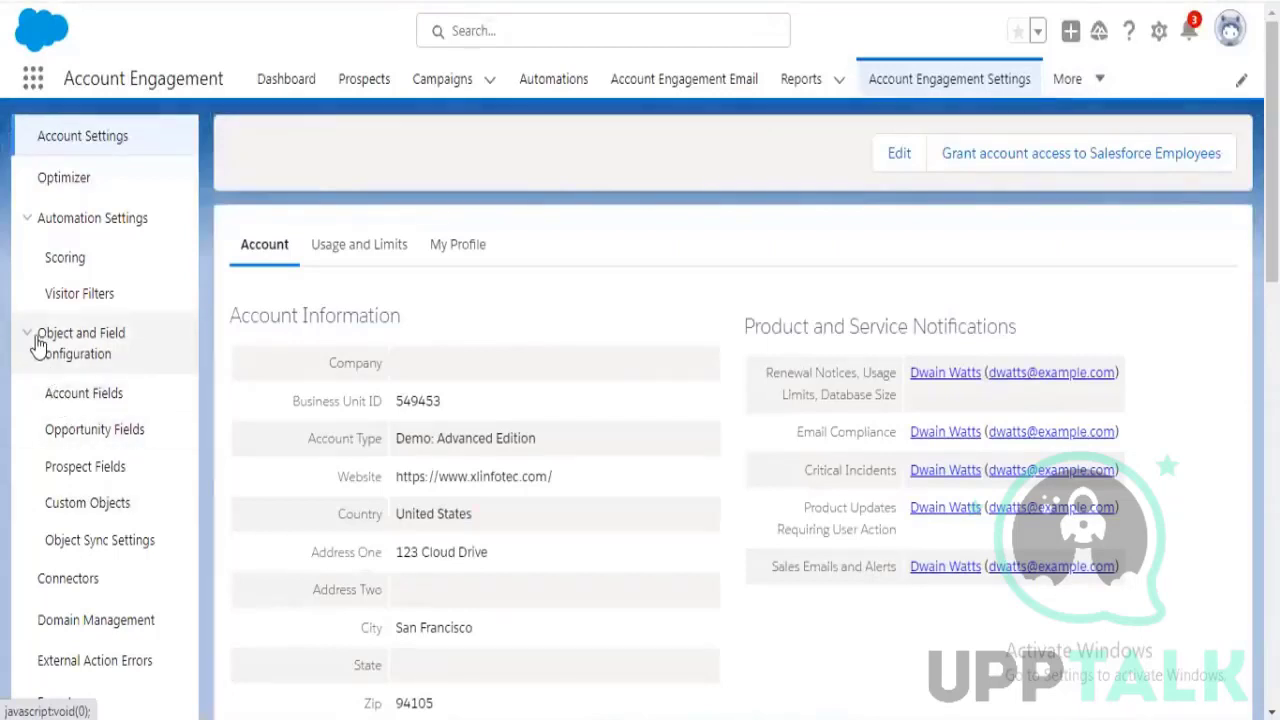
pyautogui.click(122, 470)
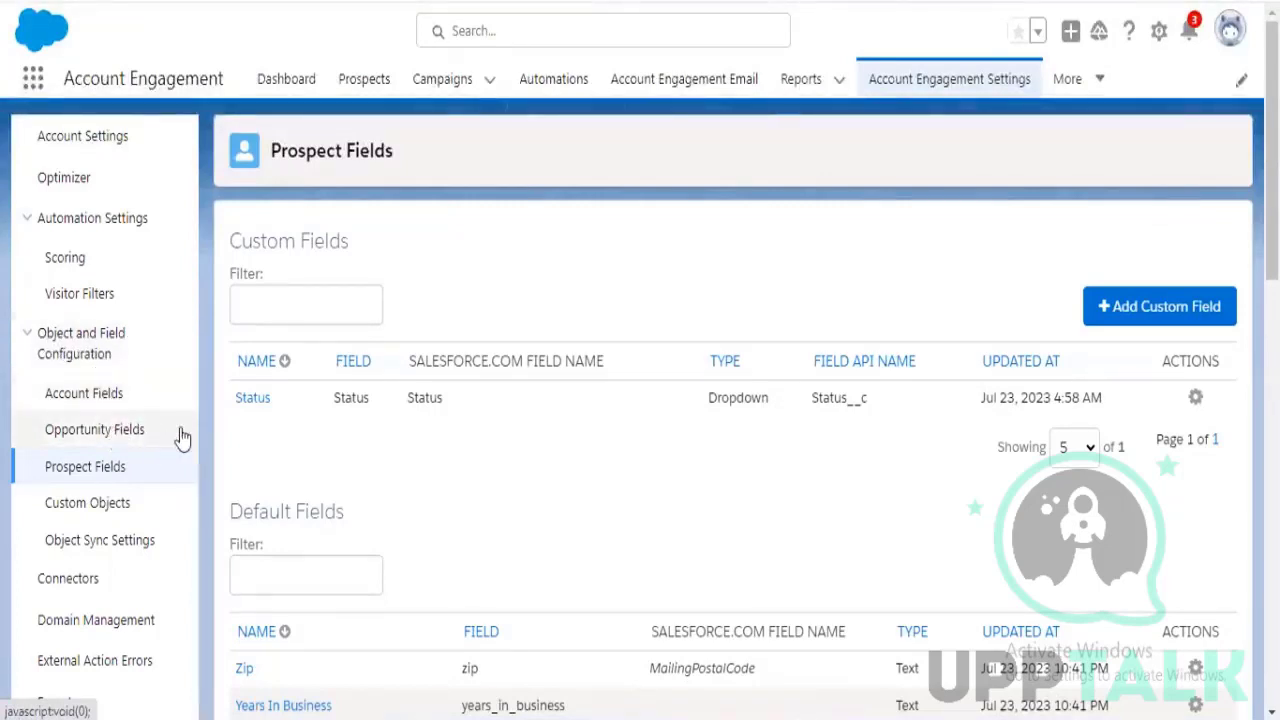
pyautogui.click(104, 476)
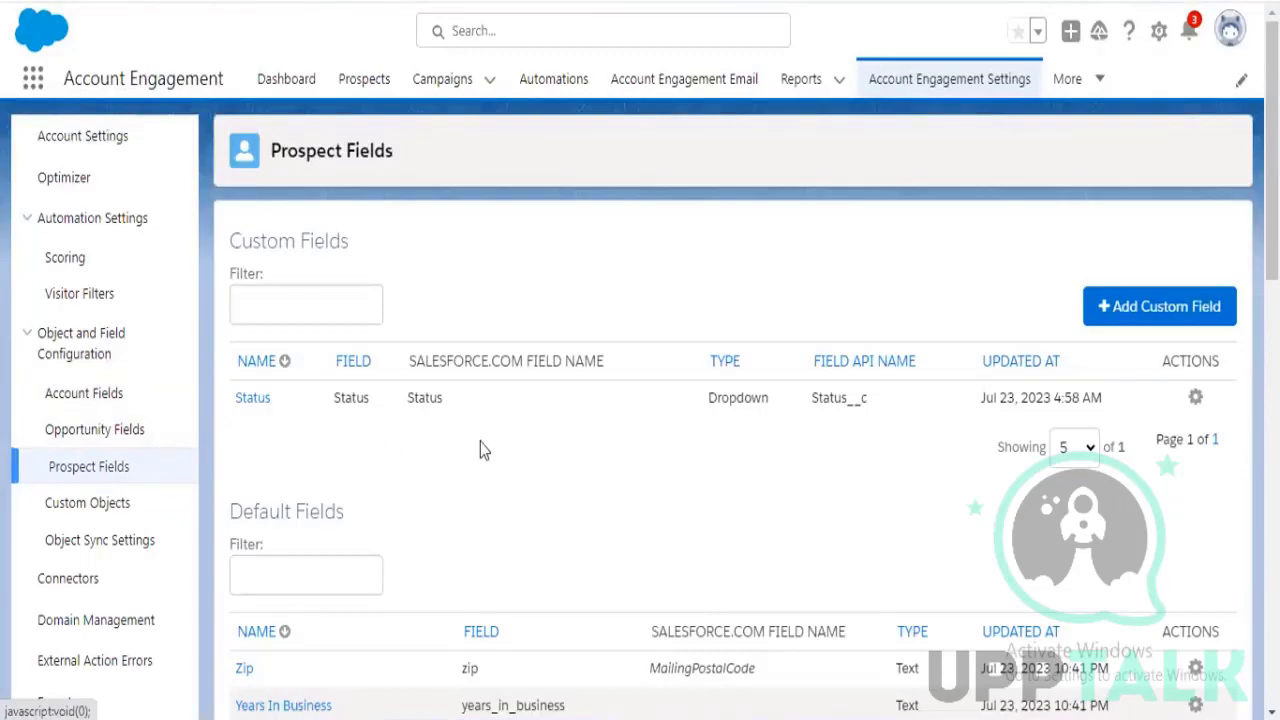
pyautogui.scroll(-3, 485, 449)
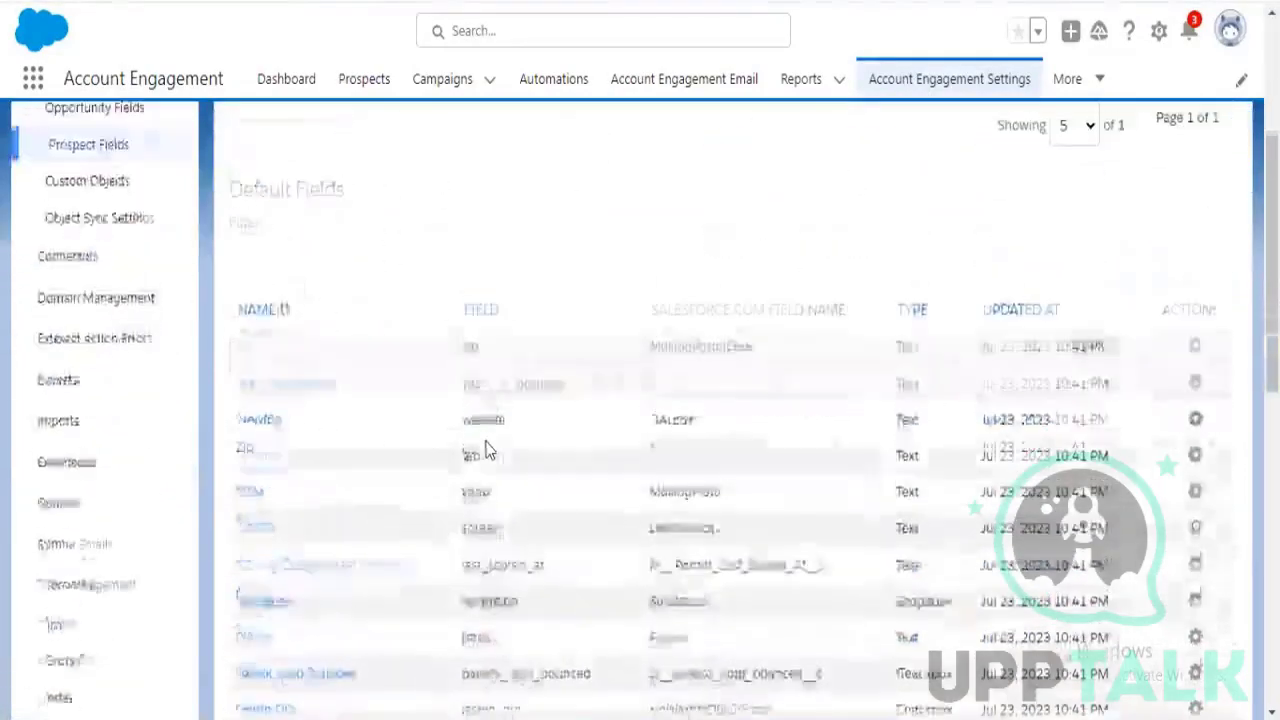
pyautogui.scroll(-8, 487, 441)
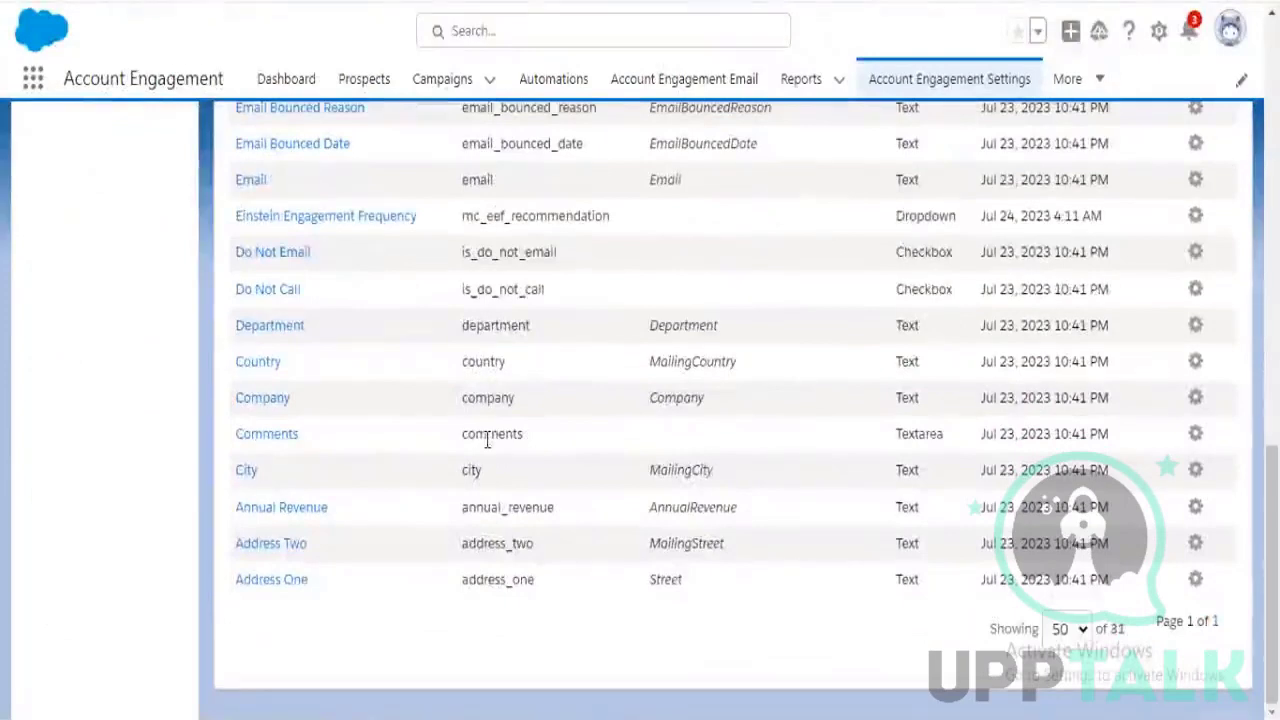
pyautogui.scroll(5, 487, 440)
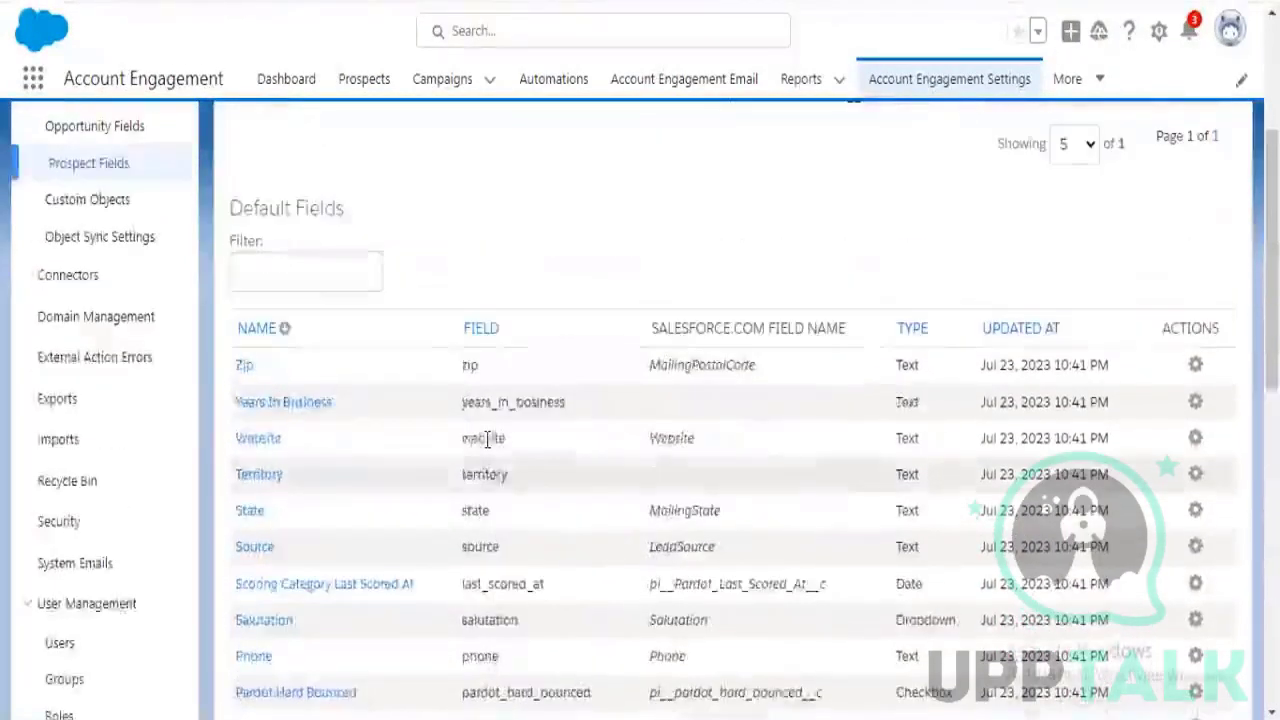
pyautogui.scroll(3, 487, 440)
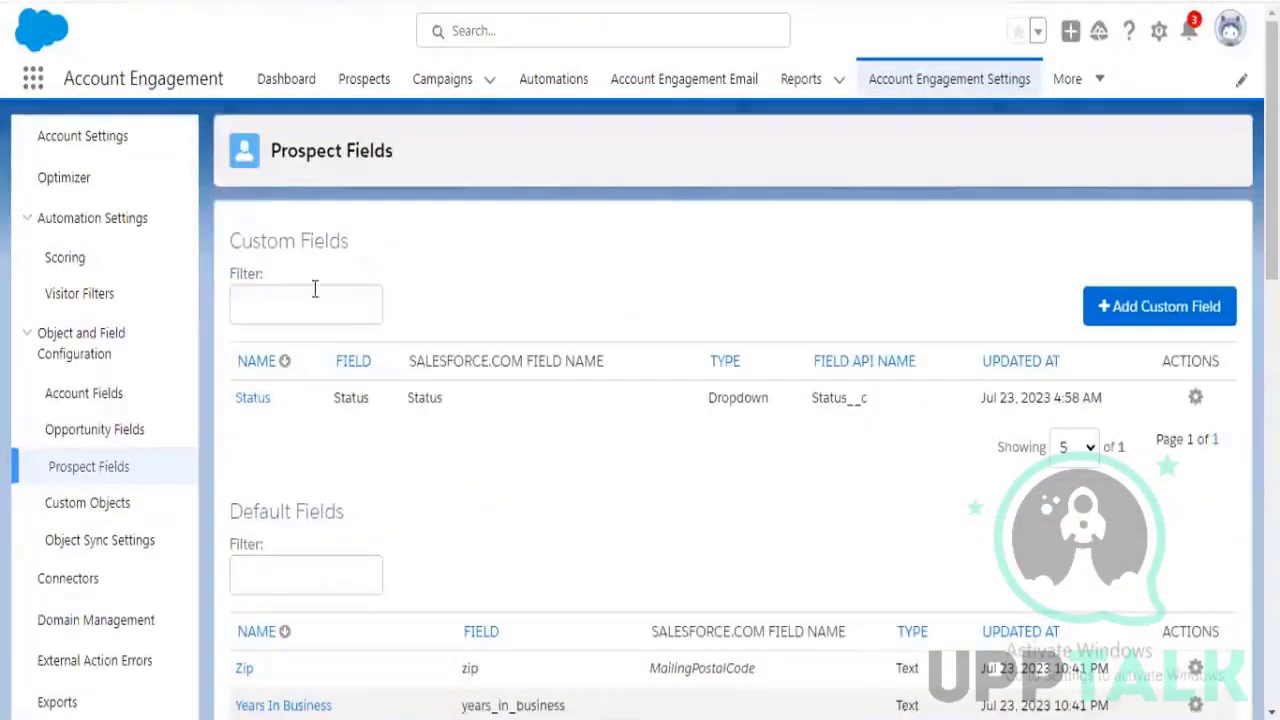
pyautogui.click(314, 289)
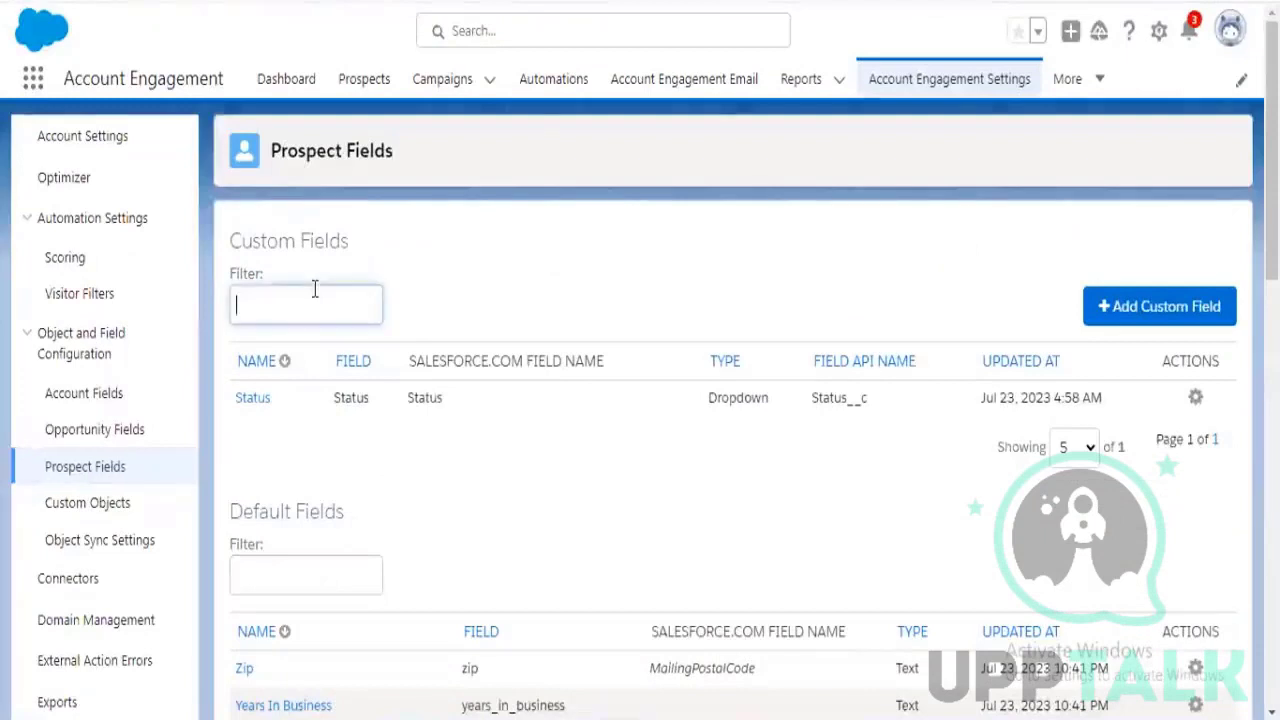
pyautogui.click(534, 303)
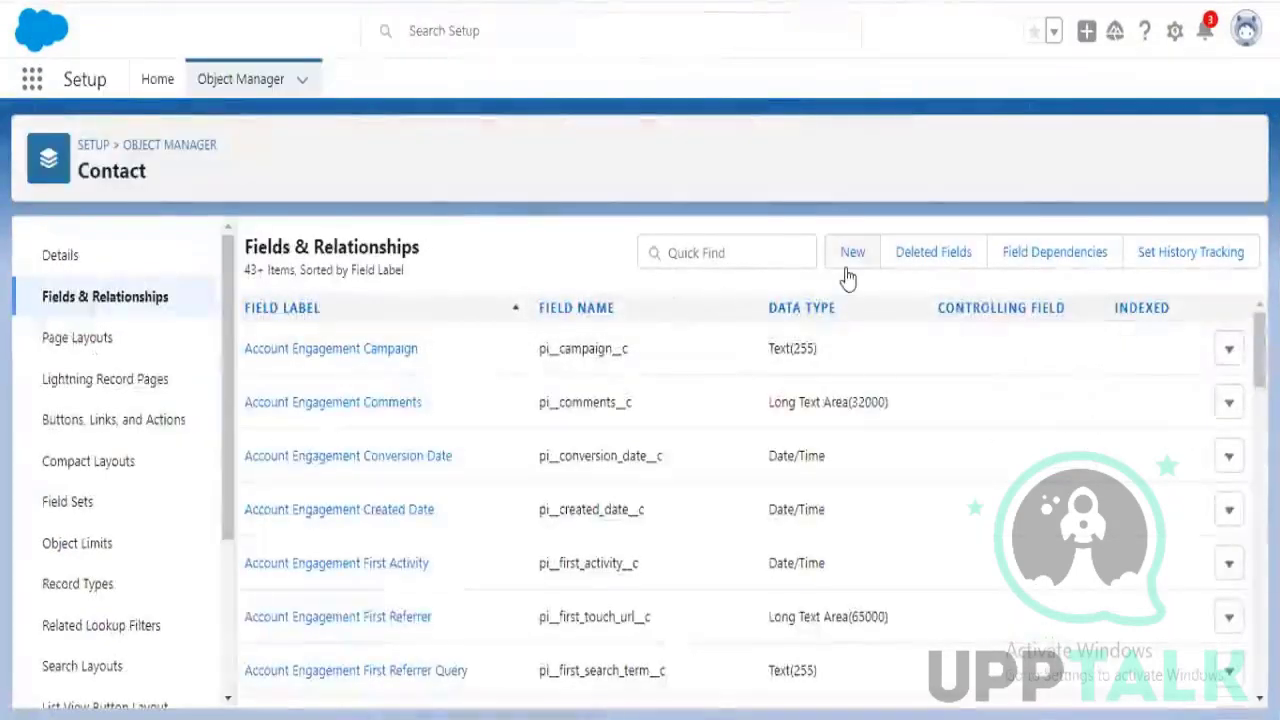
# Start a new custom field on the Contact object with the Text data type and proceed to its details
pyautogui.click(848, 262)
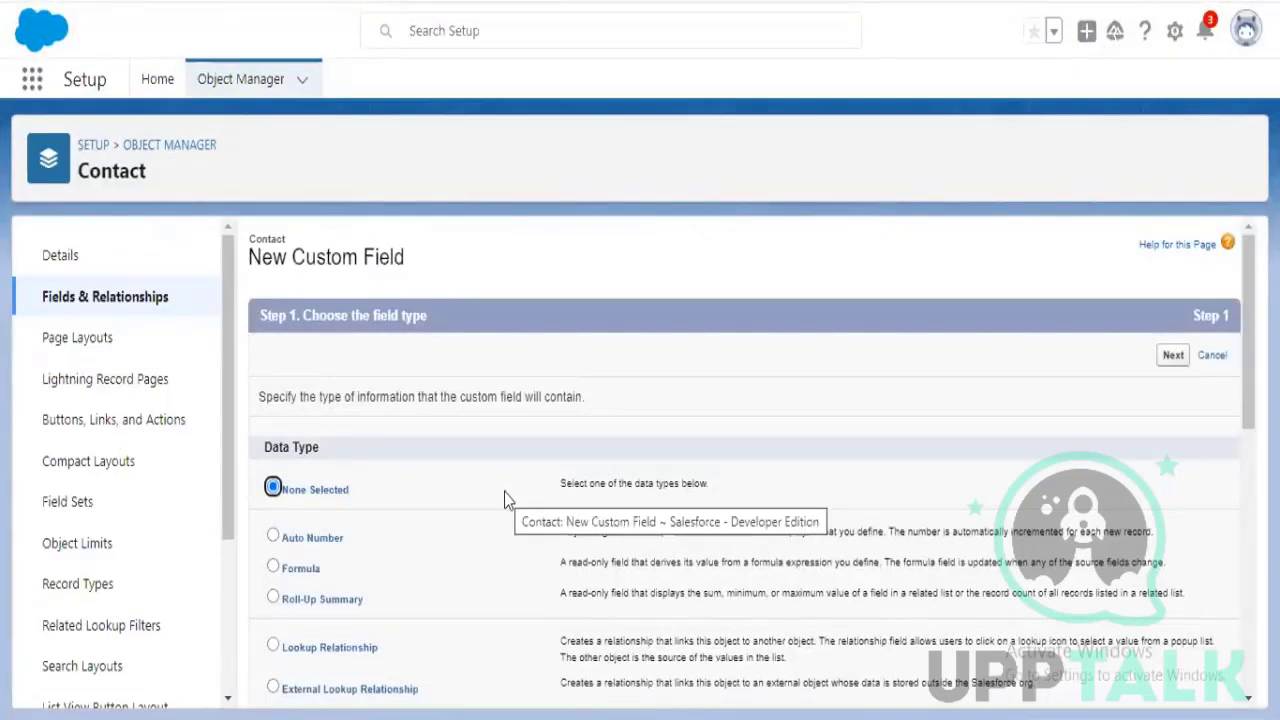
pyautogui.scroll(-7, 494, 475)
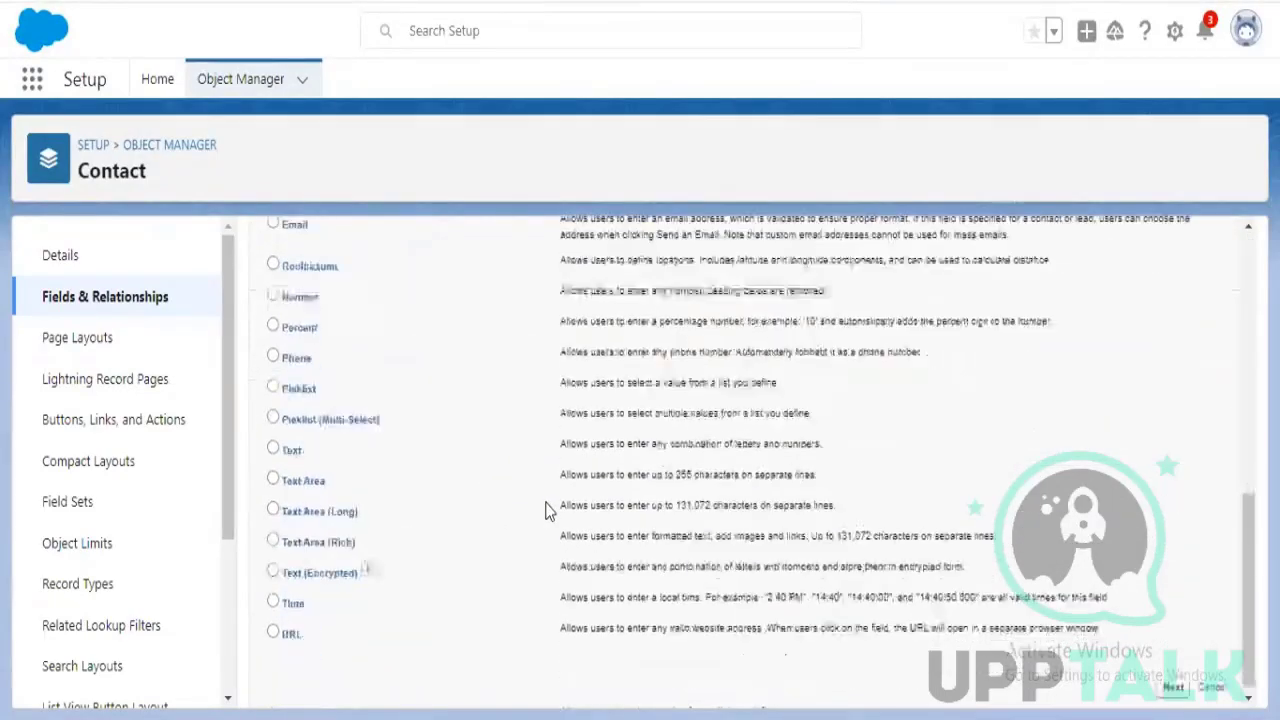
pyautogui.scroll(1, 546, 505)
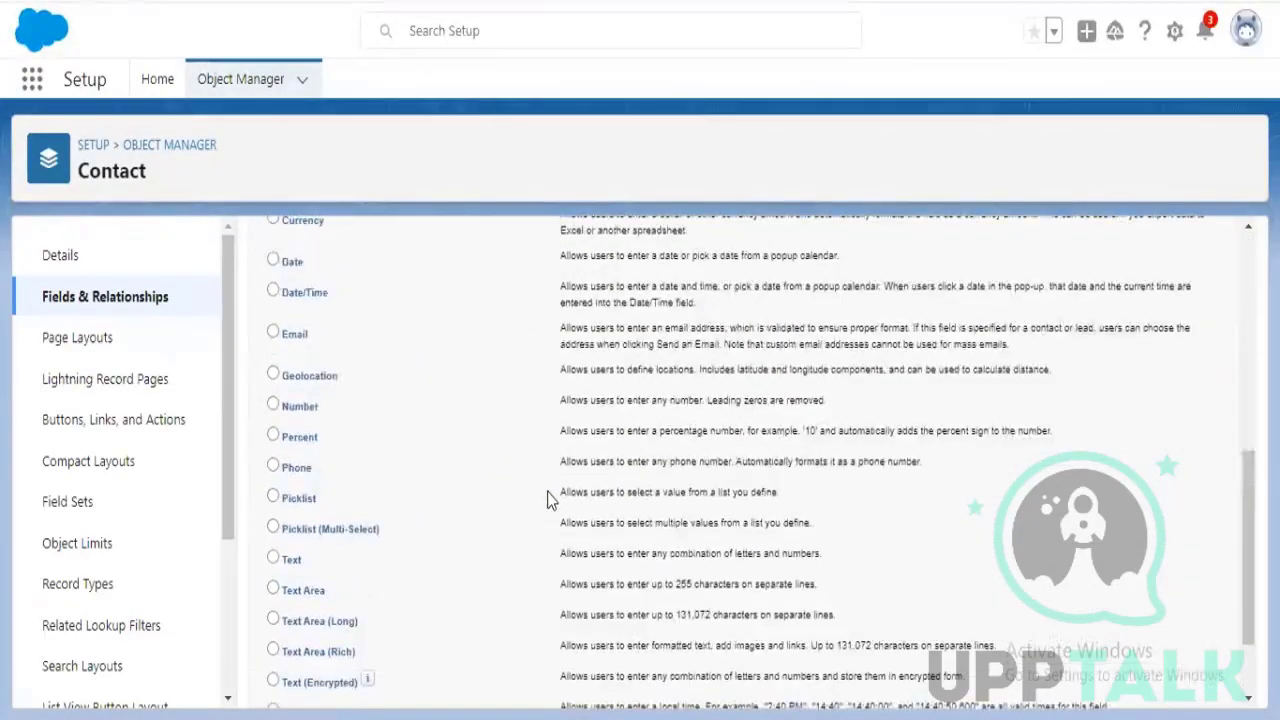
pyautogui.scroll(3, 547, 500)
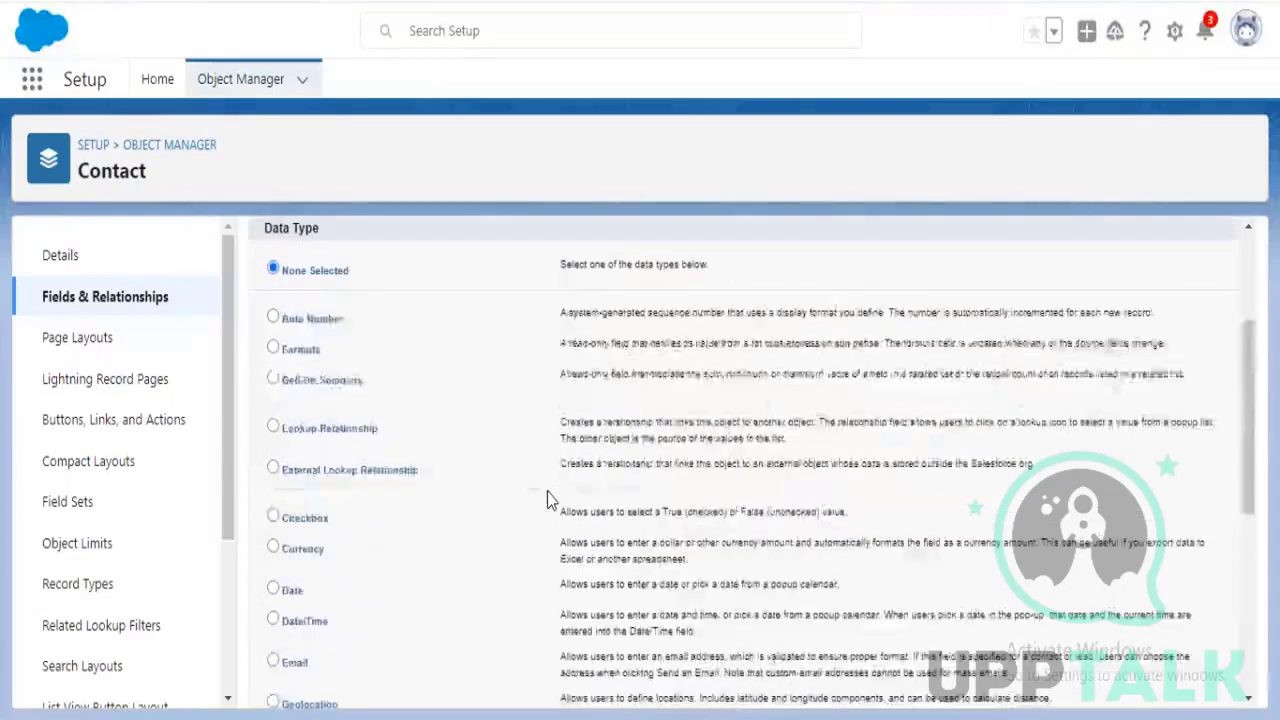
pyautogui.scroll(-4, 549, 500)
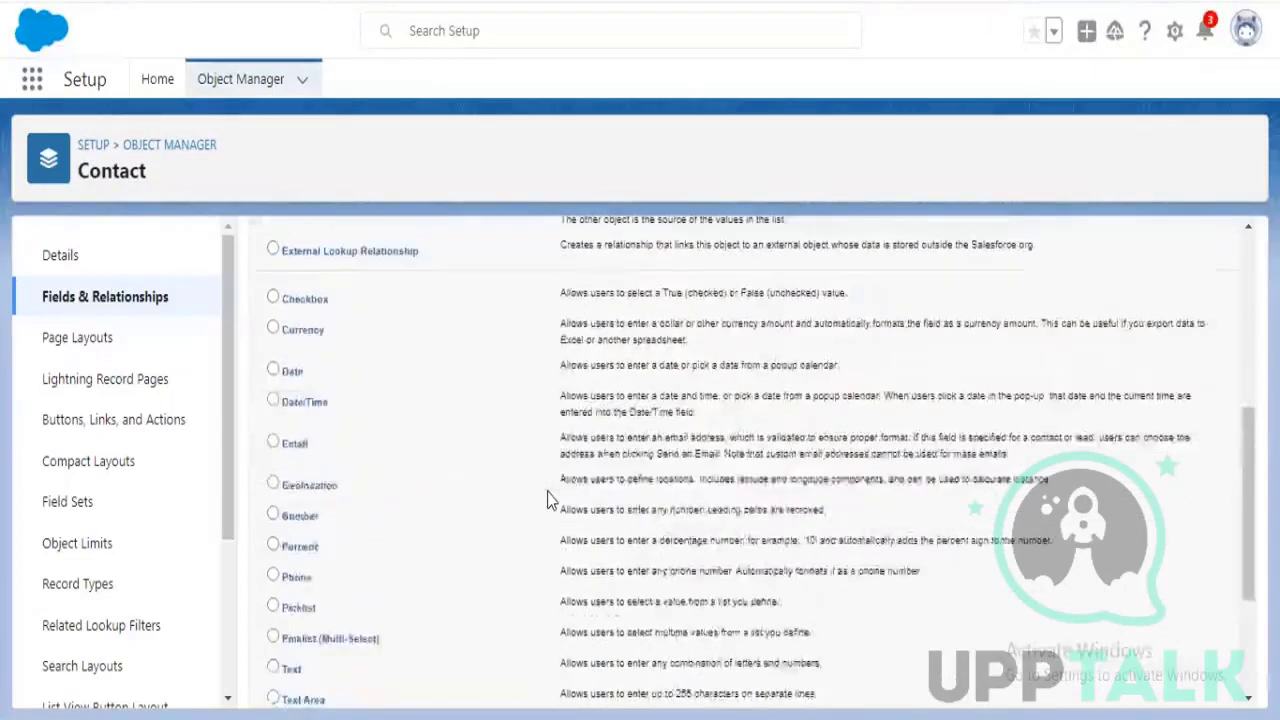
pyautogui.click(273, 445)
pyautogui.click(1173, 682)
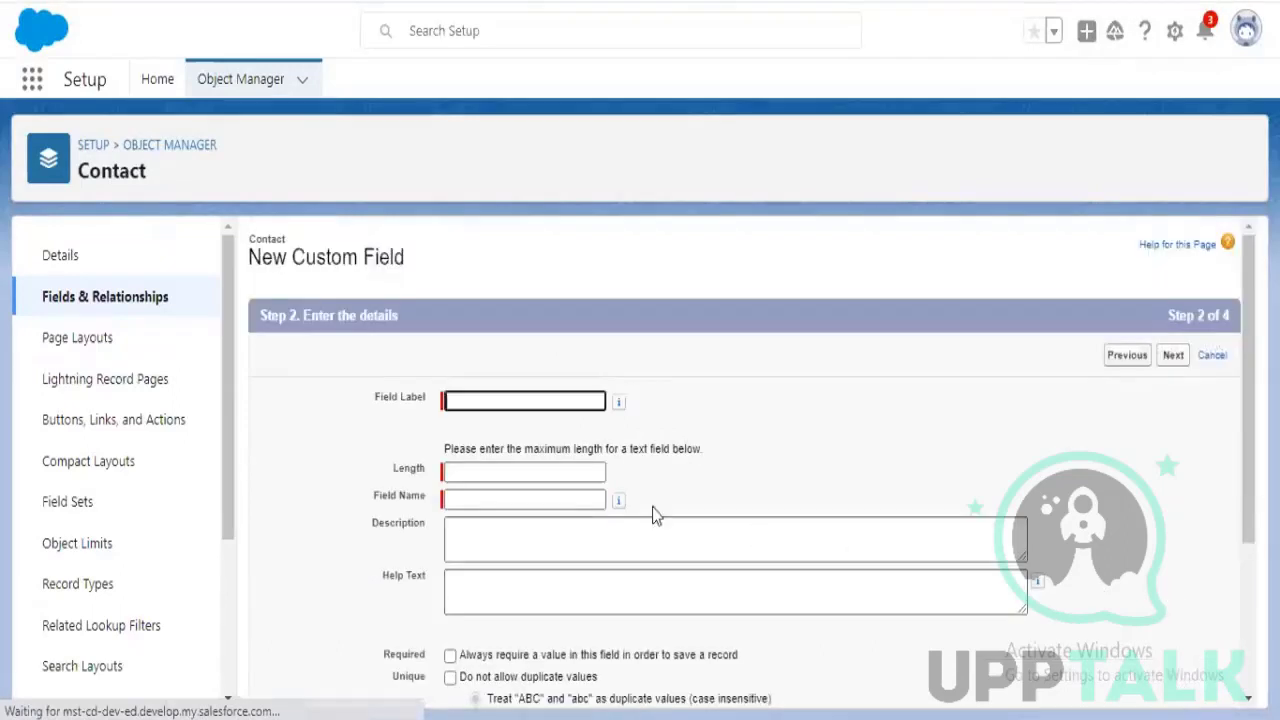
# Label the new field "Lead Source", set its length to 100 and proceed to field-level security
pyautogui.write('Le')
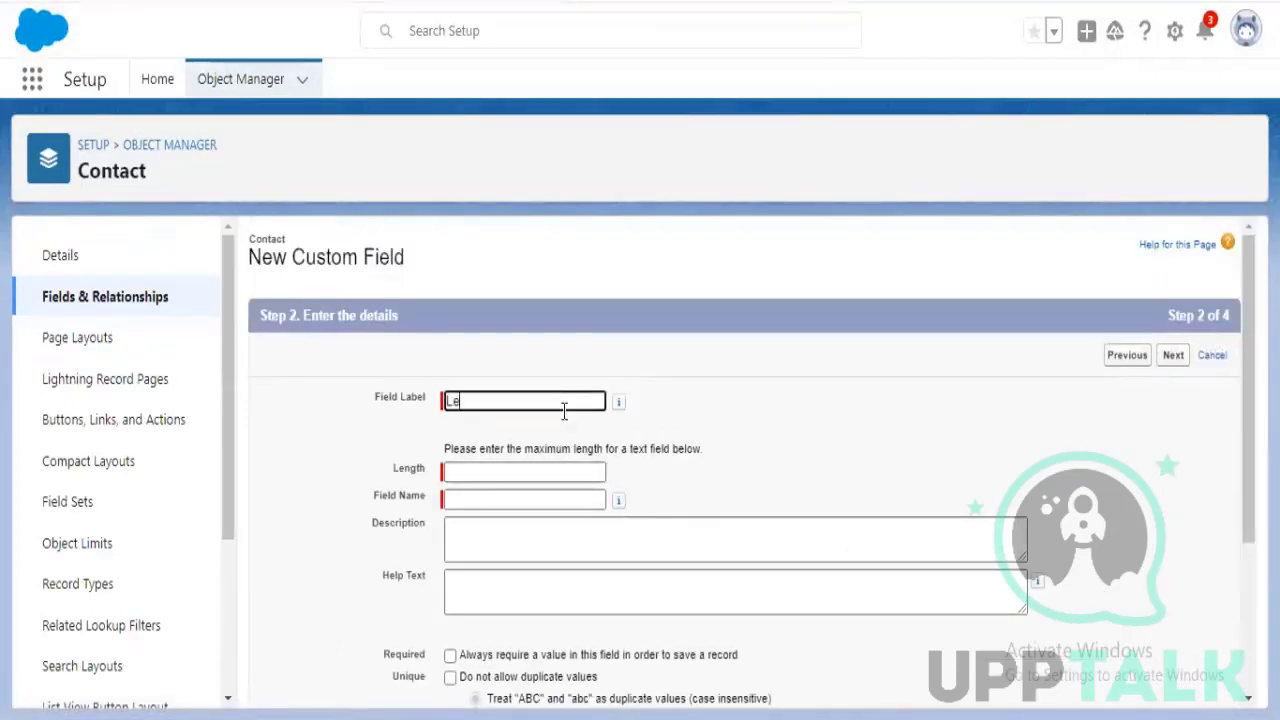
pyautogui.write('ad Source')
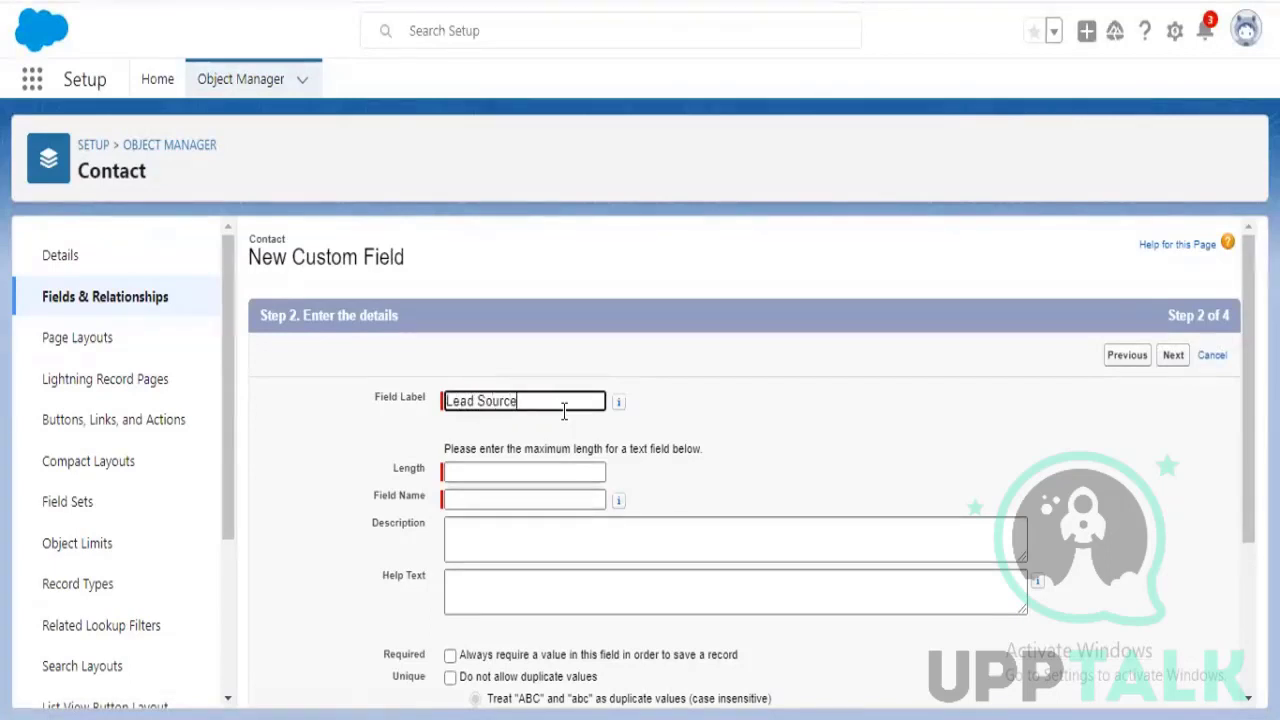
pyautogui.click(538, 473)
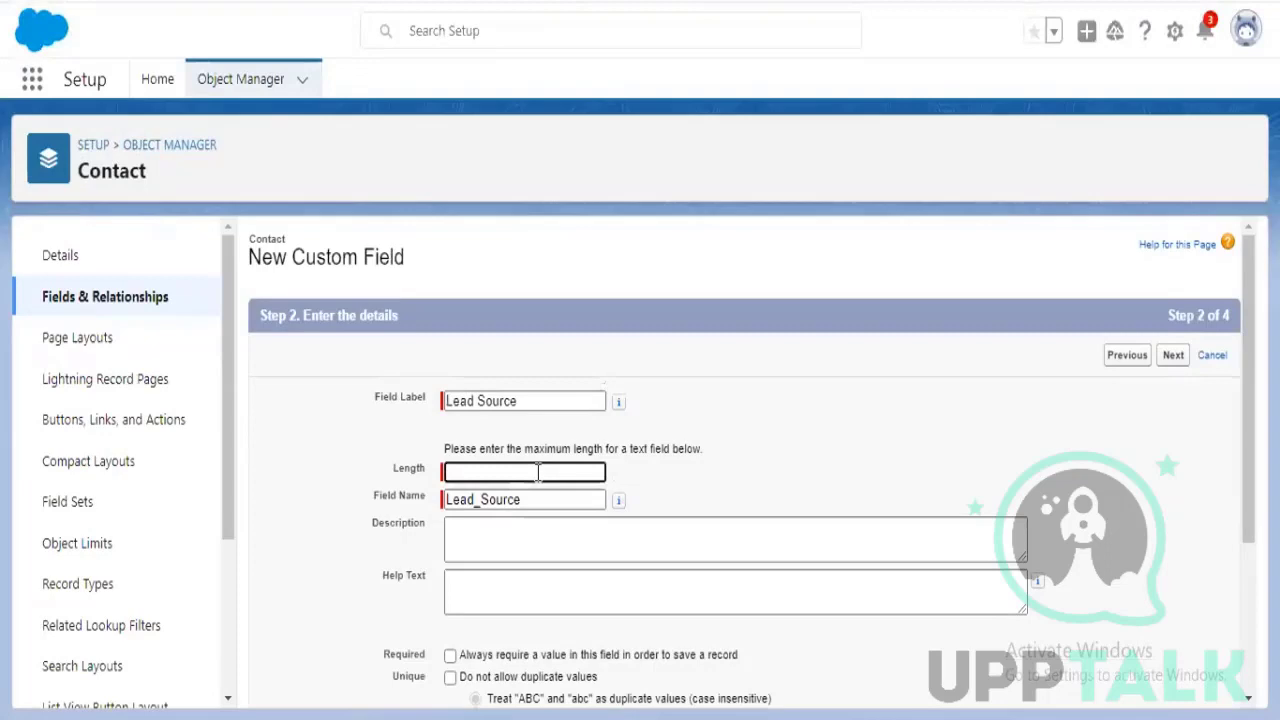
pyautogui.write('100')
pyautogui.scroll(-2, 563, 572)
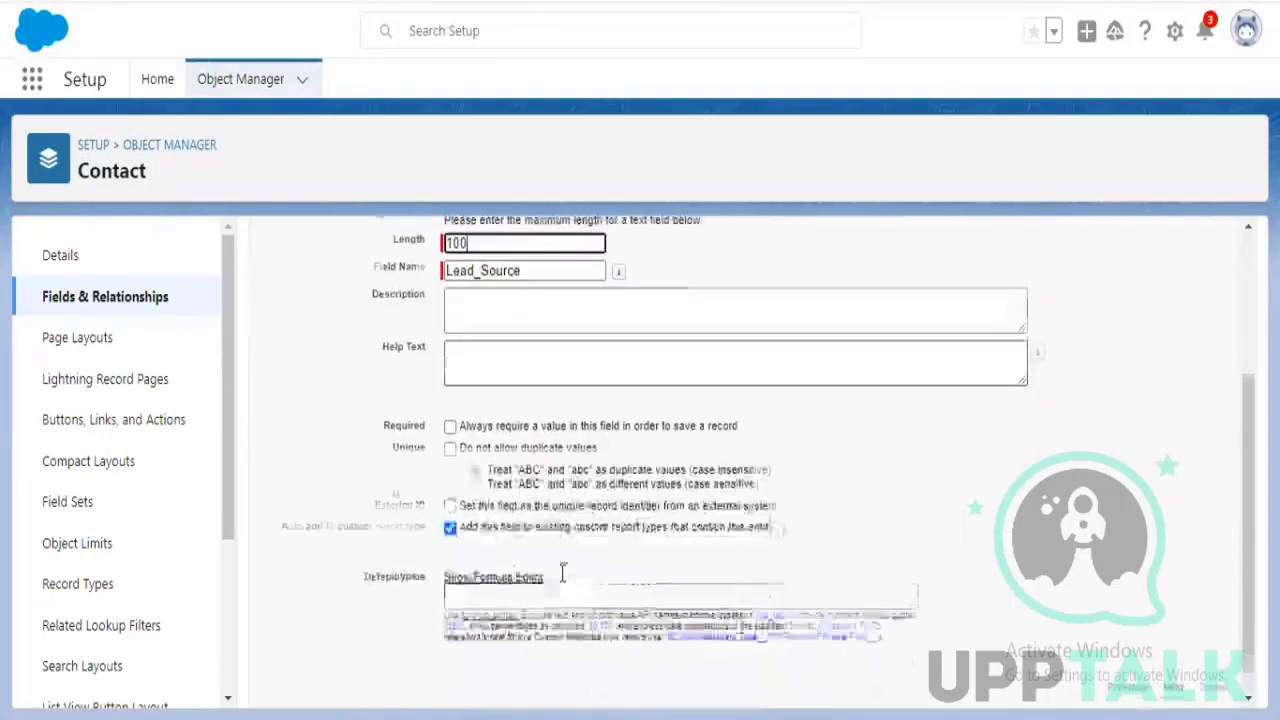
pyautogui.click(1181, 684)
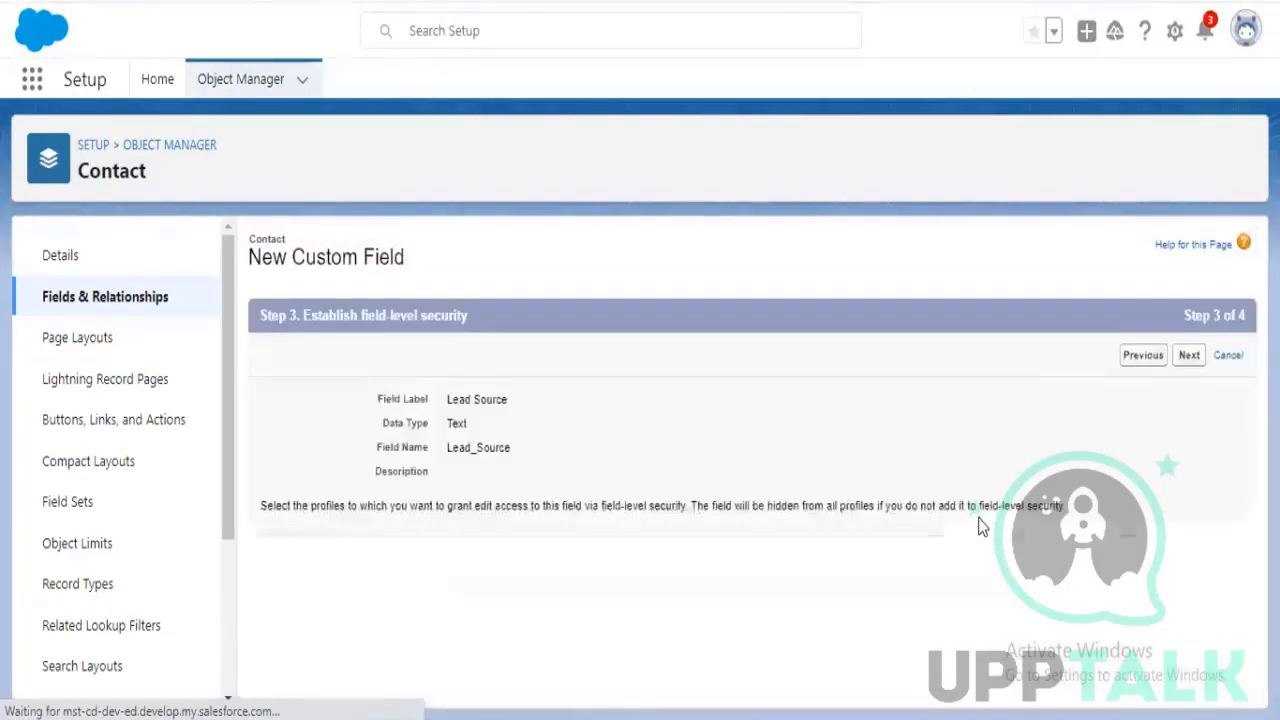
# Make the Lead Source field visible to all profiles and proceed to the page layouts
pyautogui.scroll(-3, 980, 527)
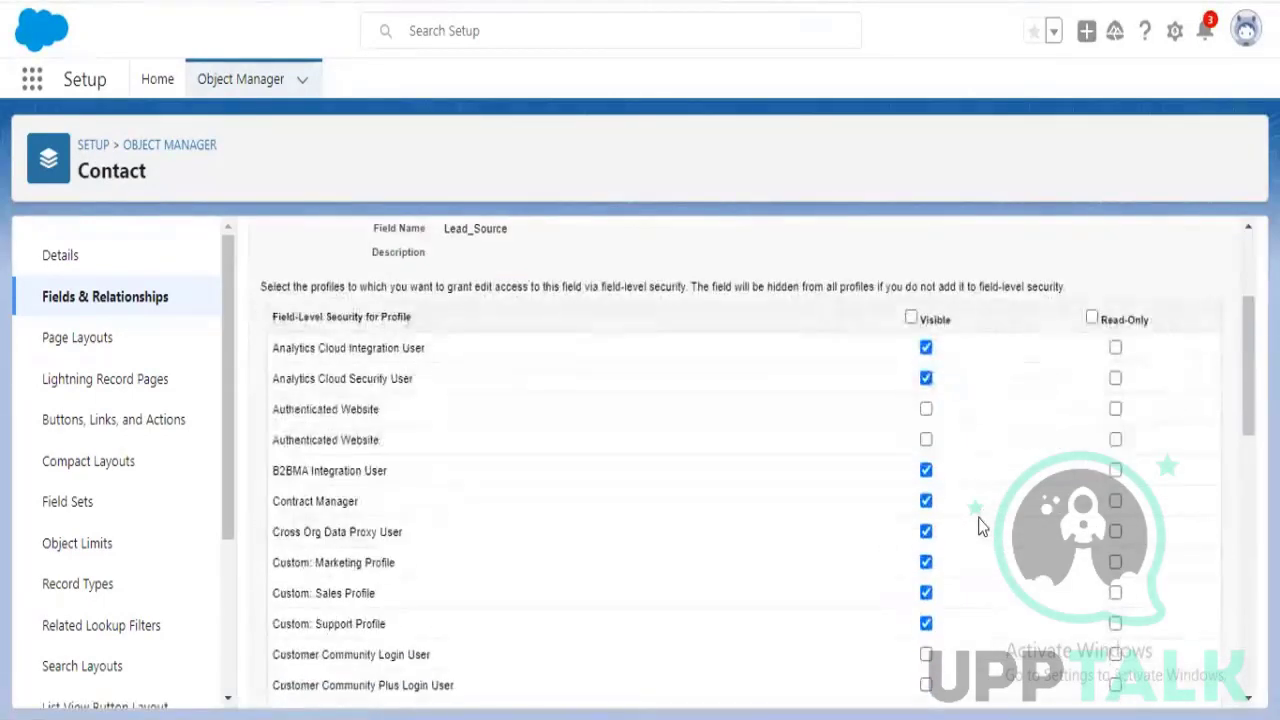
pyautogui.click(910, 317)
pyautogui.scroll(-10, 1017, 566)
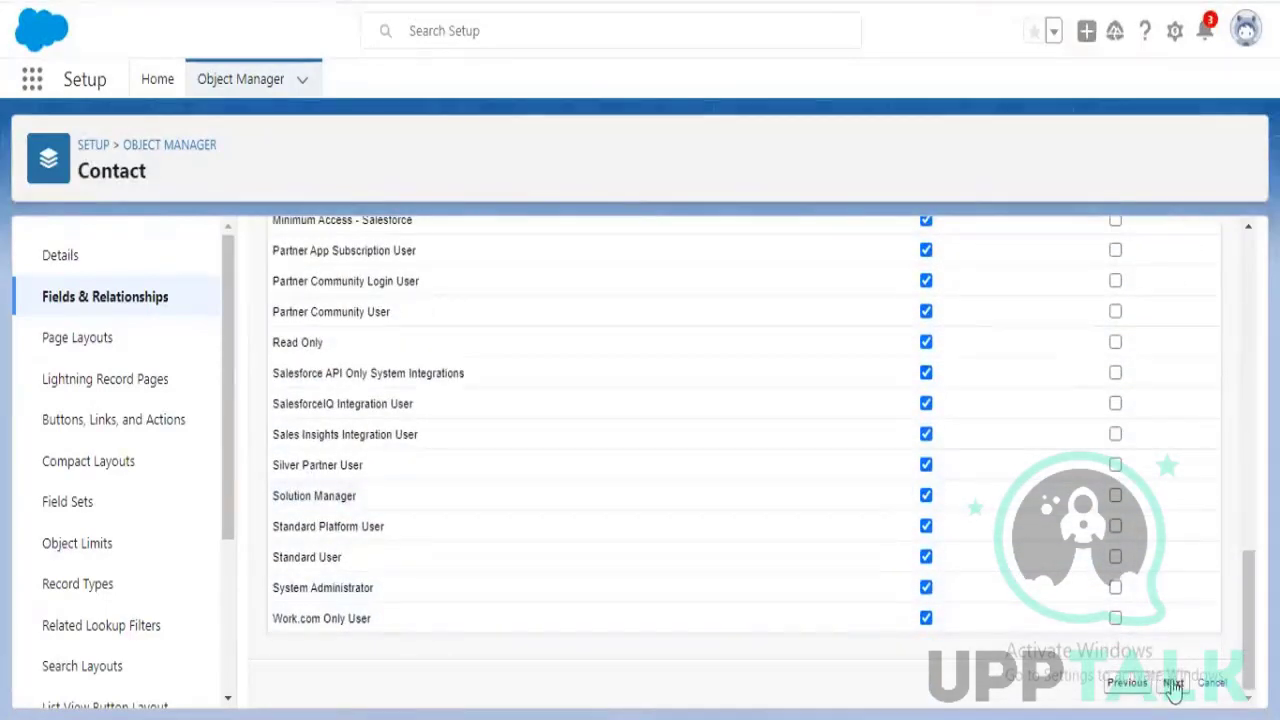
pyautogui.click(1168, 684)
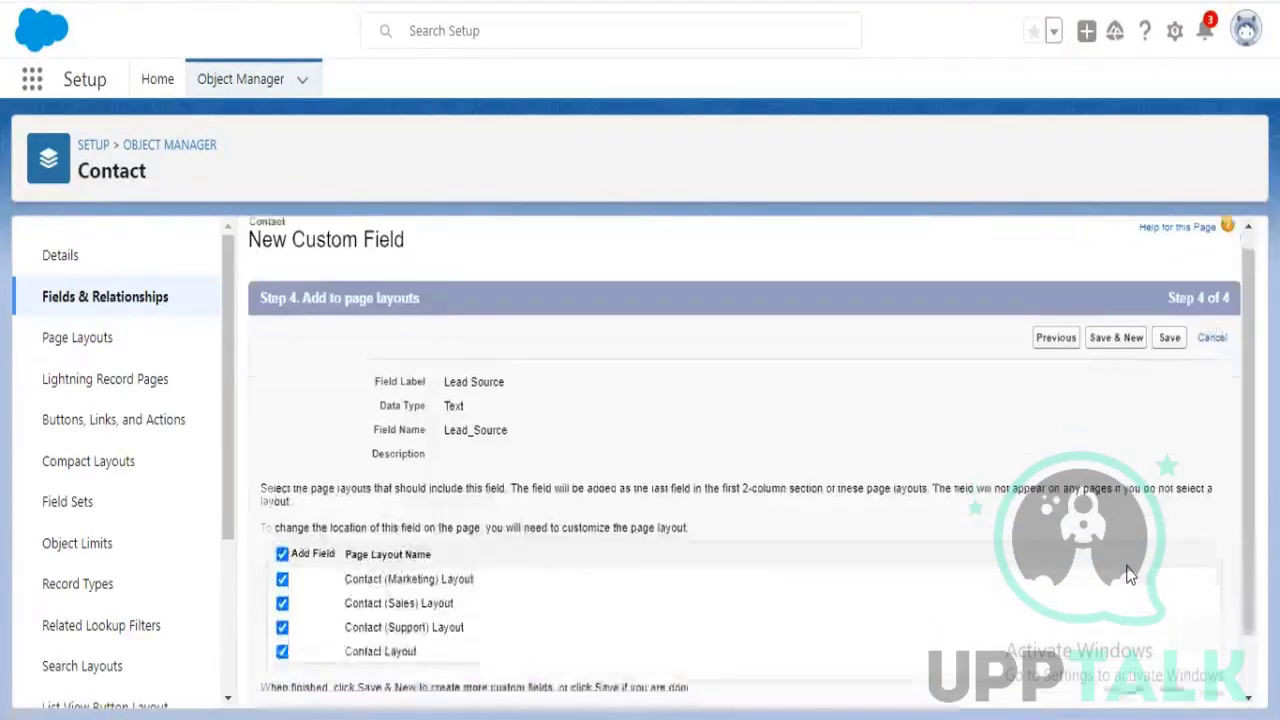
# Recheck the field-level security and save the Lead Source field with all Contact page layouts included
pyautogui.scroll(-1, 1128, 575)
pyautogui.scroll(1, 1128, 575)
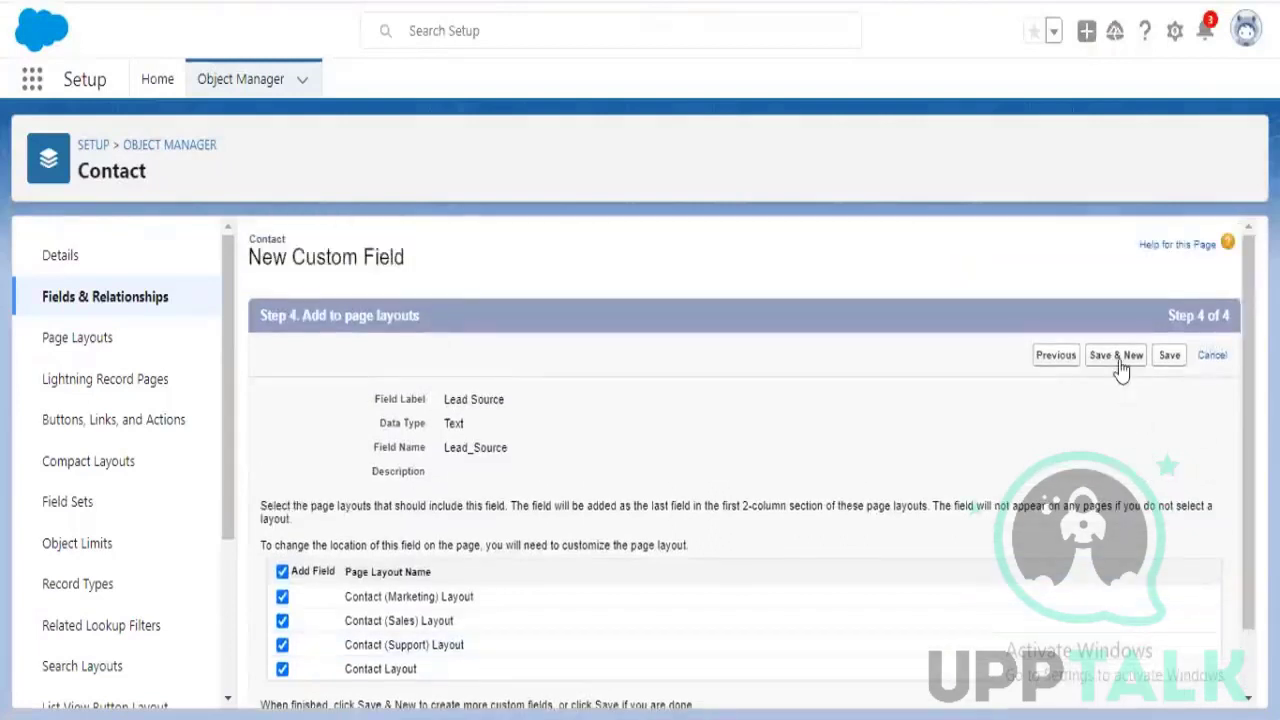
pyautogui.click(1062, 362)
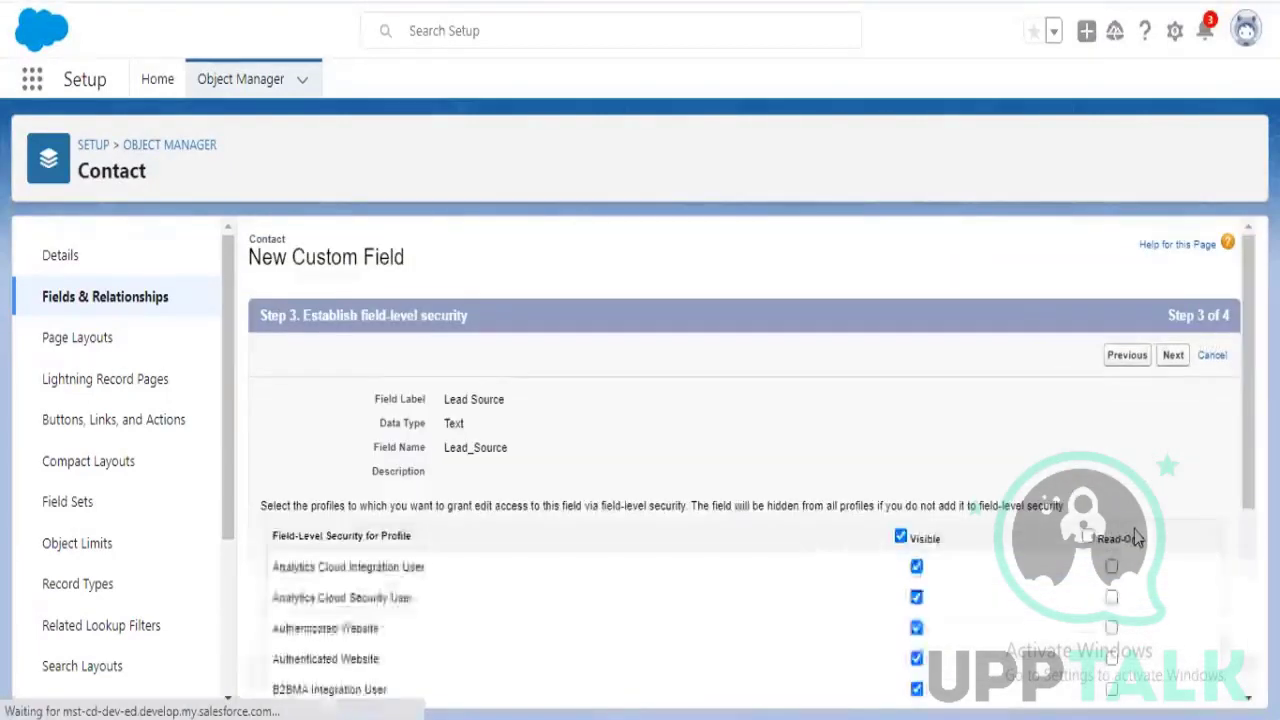
pyautogui.click(1173, 355)
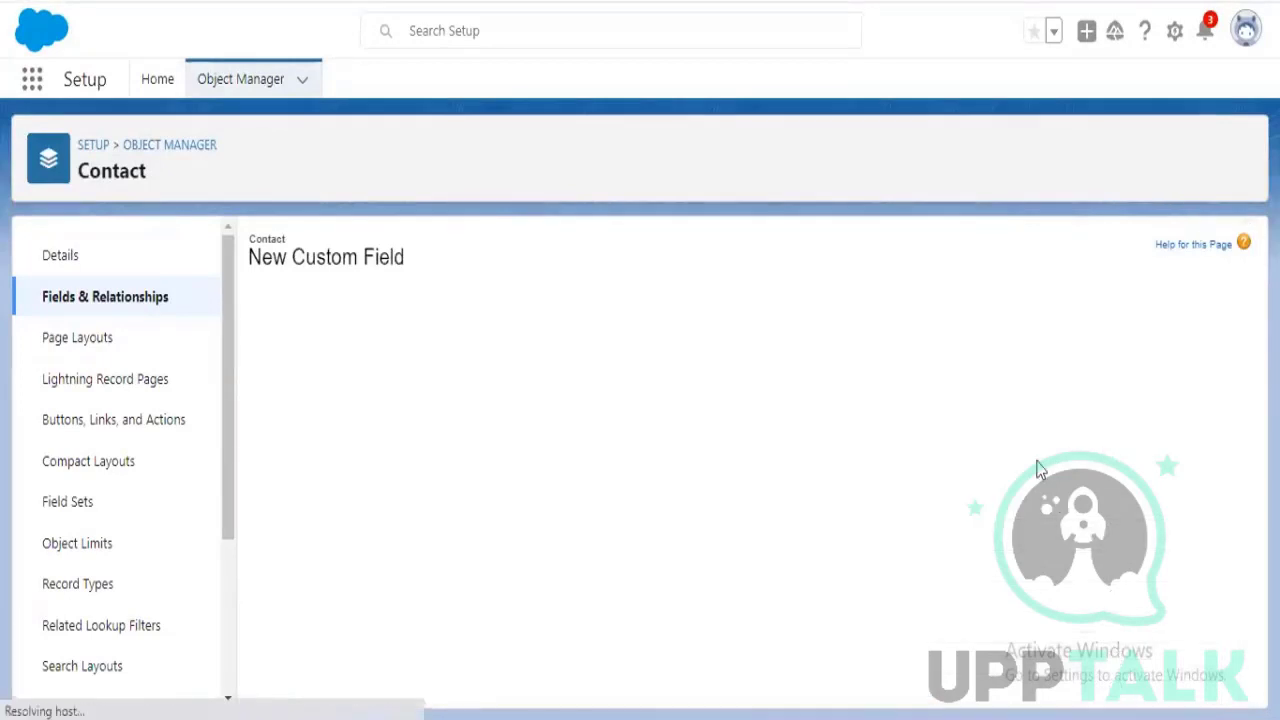
pyautogui.scroll(-1, 814, 477)
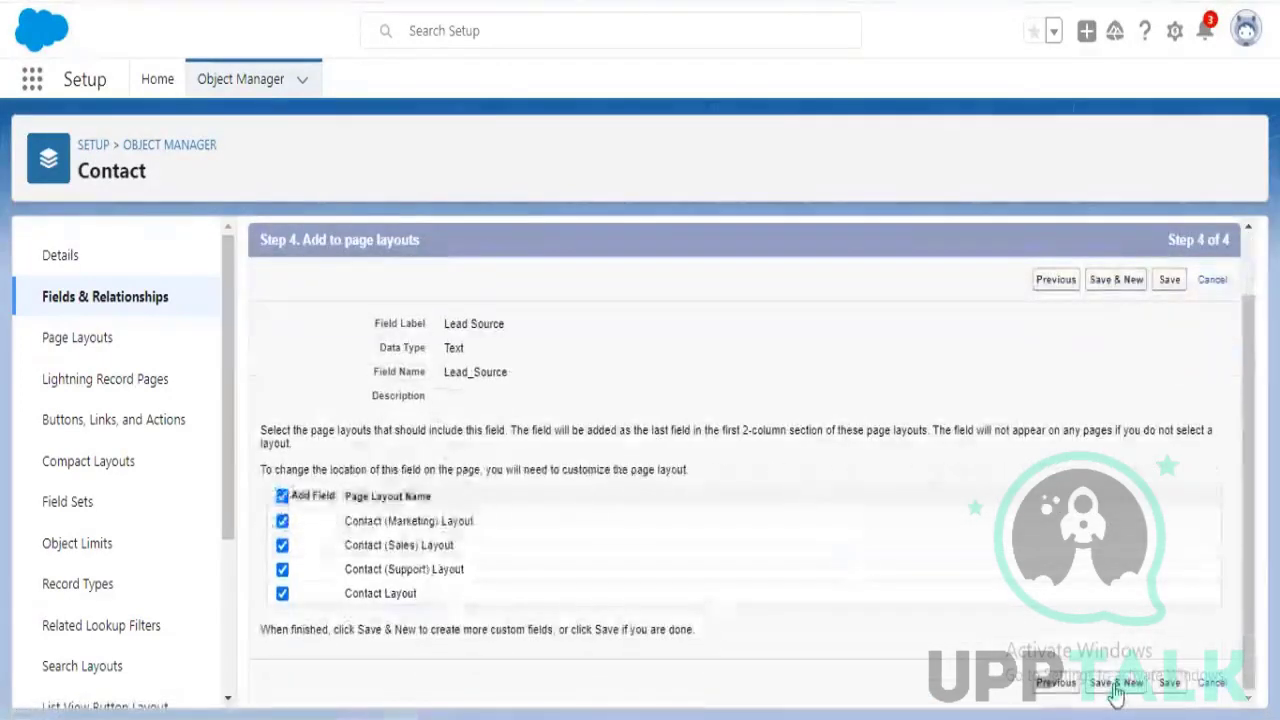
pyautogui.click(1172, 686)
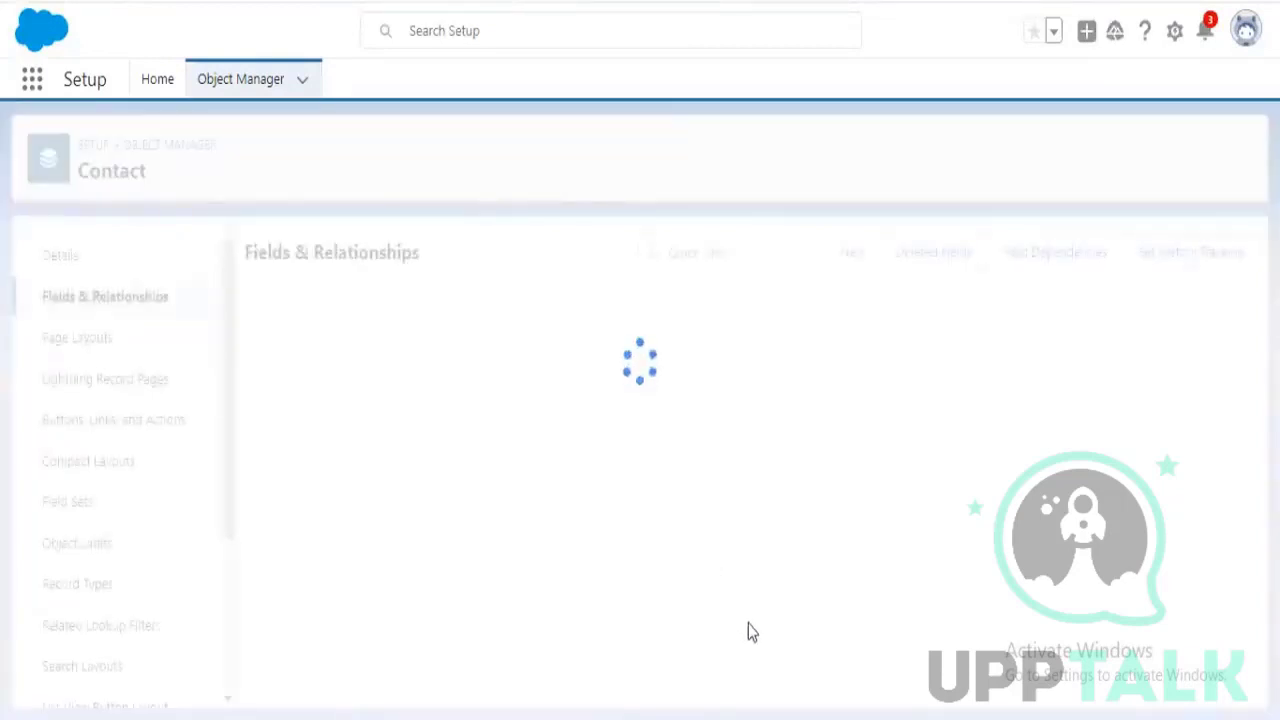
# Search the Contact object's fields for "lead stat" and for "stat"
pyautogui.click(698, 262)
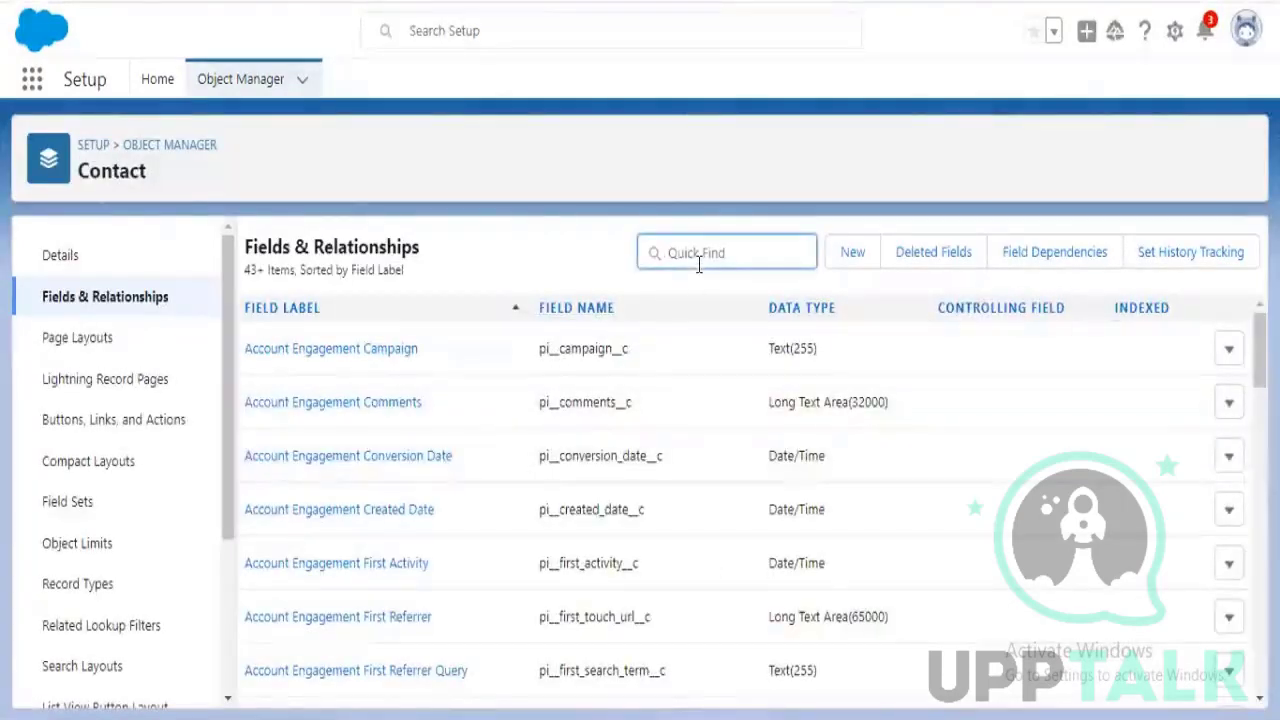
pyautogui.write('lead stat')
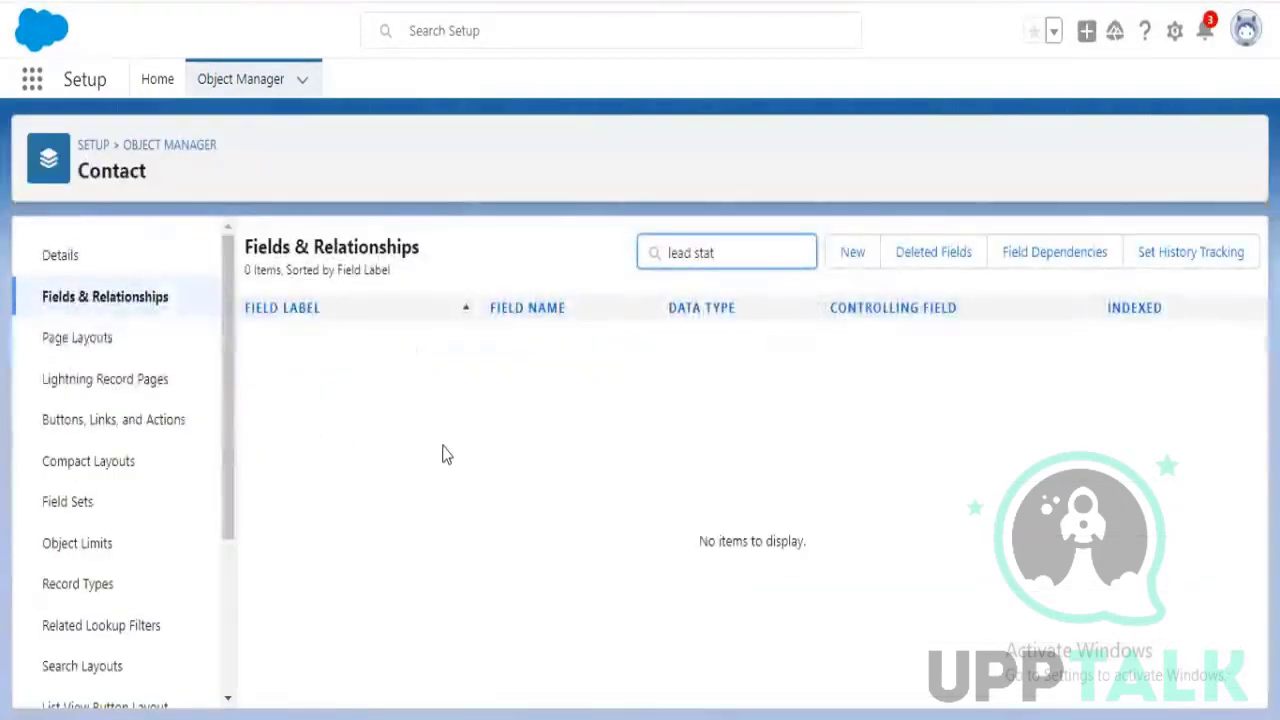
pyautogui.press('BackSpace')
pyautogui.press('BackSpace')
pyautogui.press('BackSpace')
pyautogui.press('BackSpace')
pyautogui.press('BackSpace')
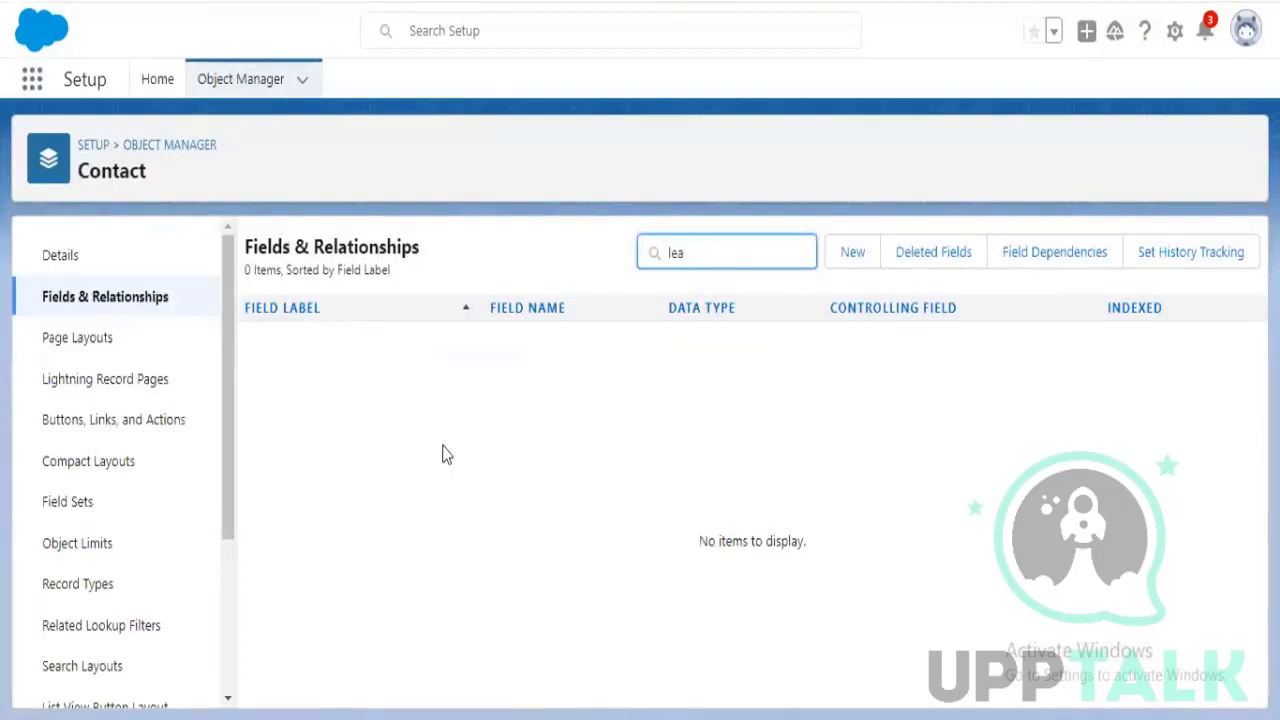
pyautogui.press('BackSpace')
pyautogui.press('BackSpace')
pyautogui.press('BackSpace')
pyautogui.write('stat')
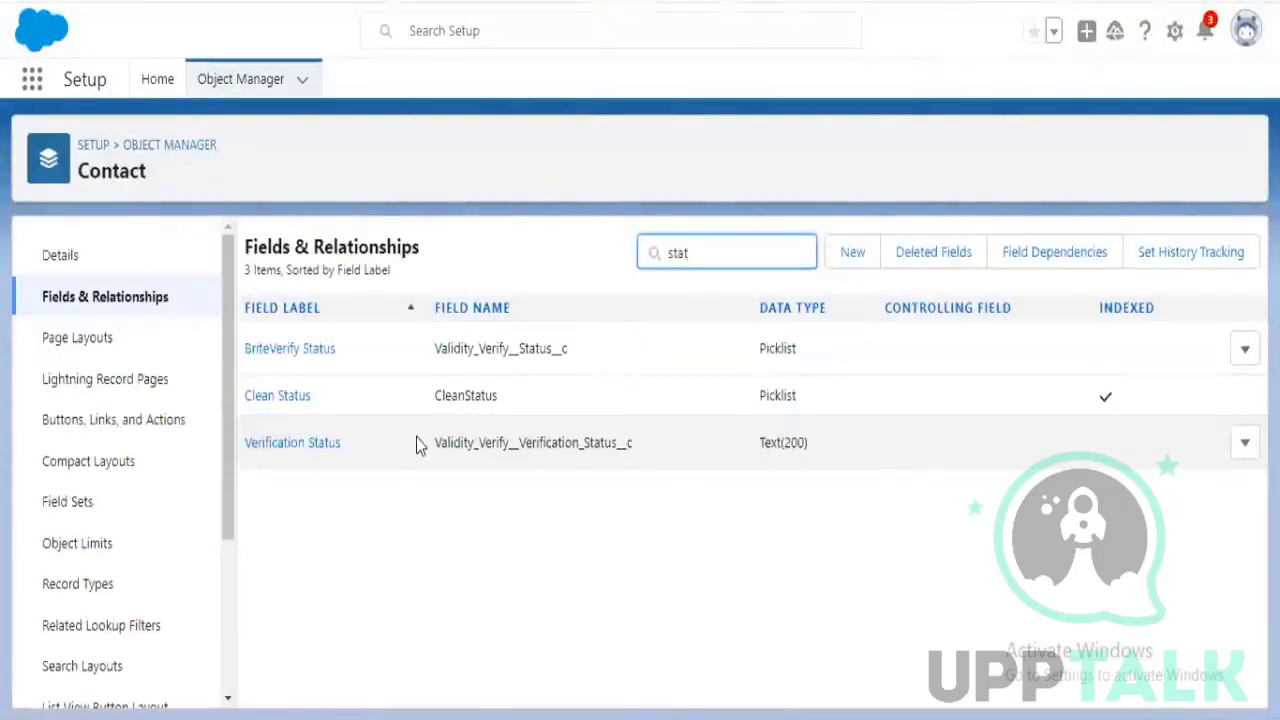
# Search the Contact fields for "st" and look through the matching entries
pyautogui.hotkey('ctrl', 'a')
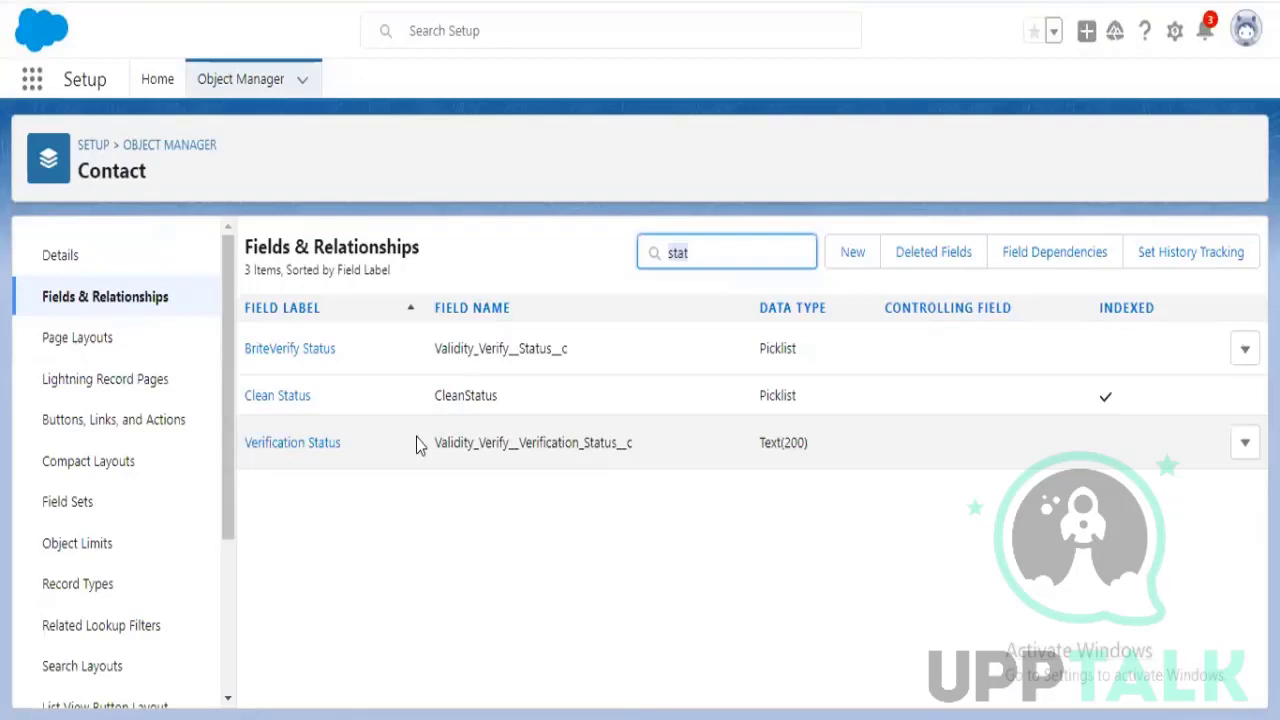
pyautogui.press('BackSpace')
pyautogui.write('st')
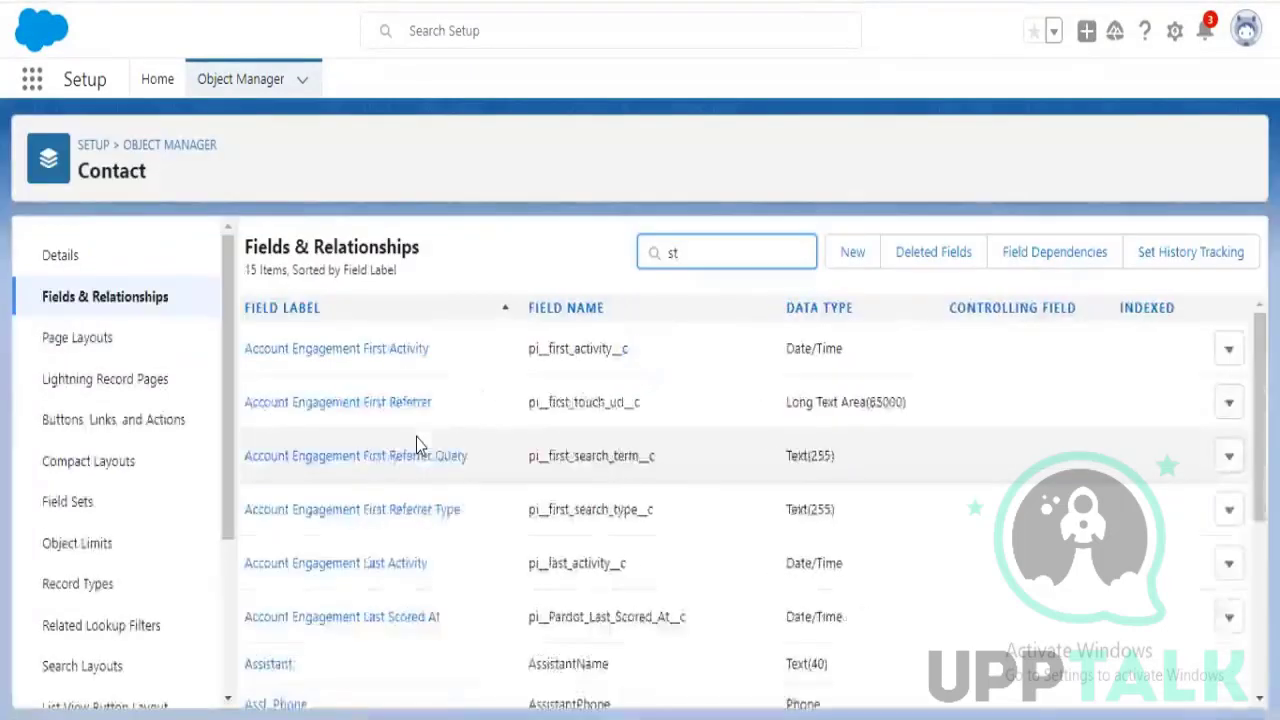
pyautogui.scroll(-3, 416, 437)
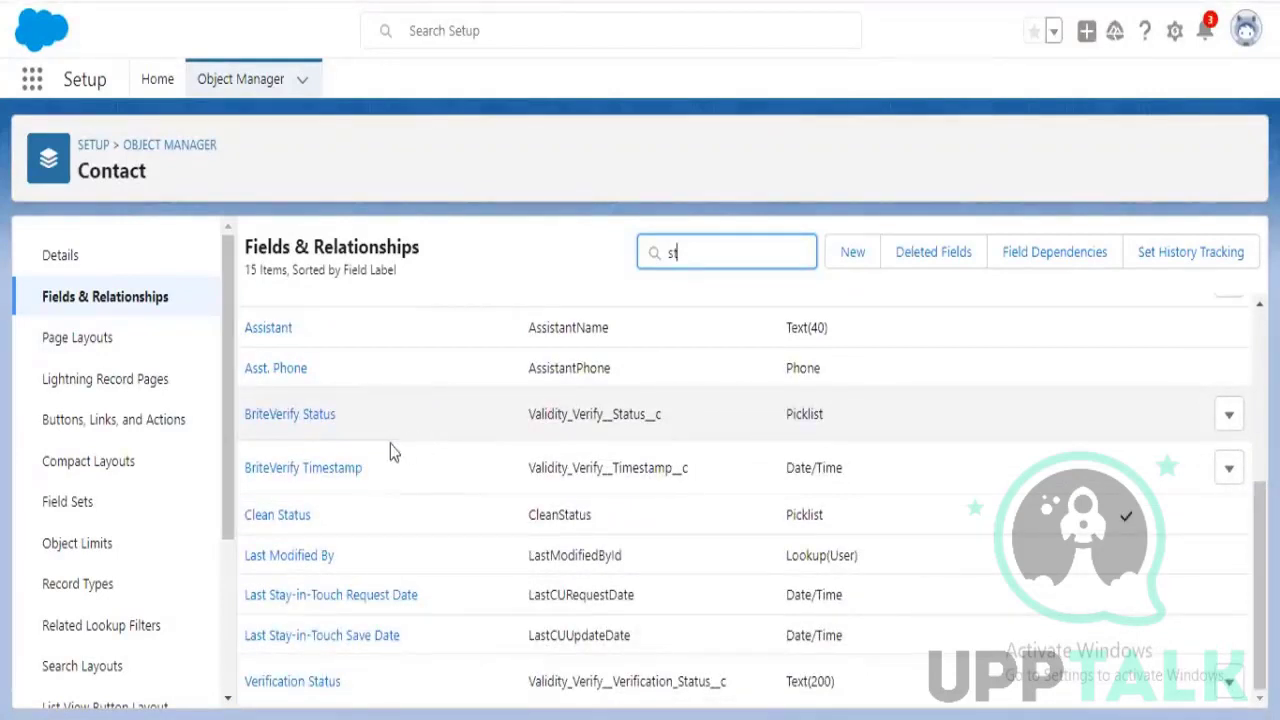
pyautogui.scroll(3, 390, 444)
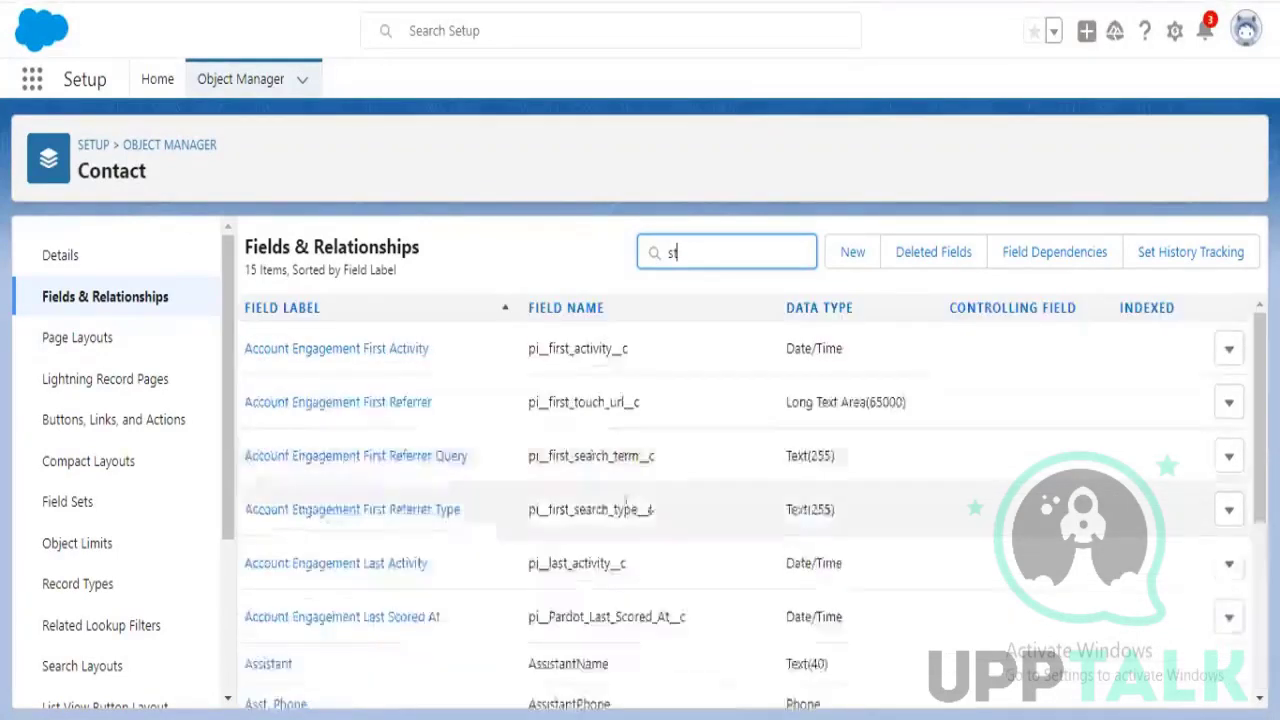
pyautogui.click(125, 303)
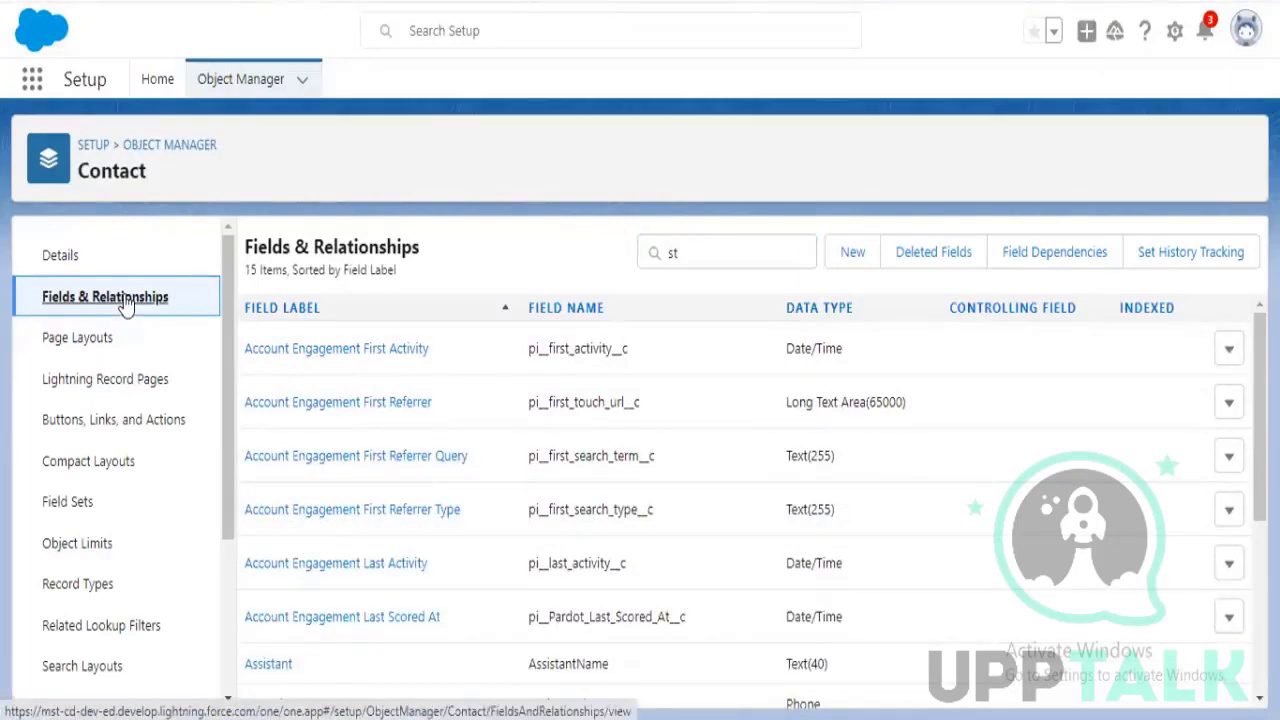
# Search the Contact fields for "lea" and open the custom Lead Source text field (Lead_Source__c)
pyautogui.click(774, 248)
pyautogui.press('BackSpace')
pyautogui.press('BackSpace')
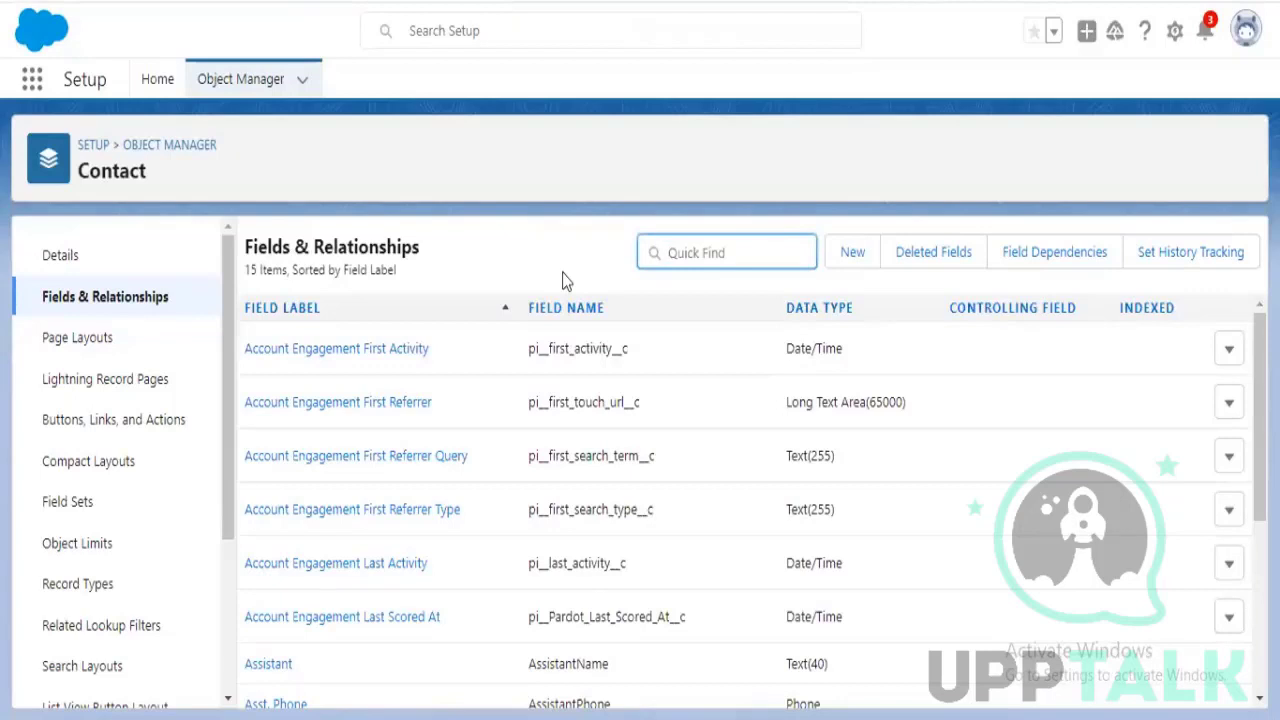
pyautogui.write('lea')
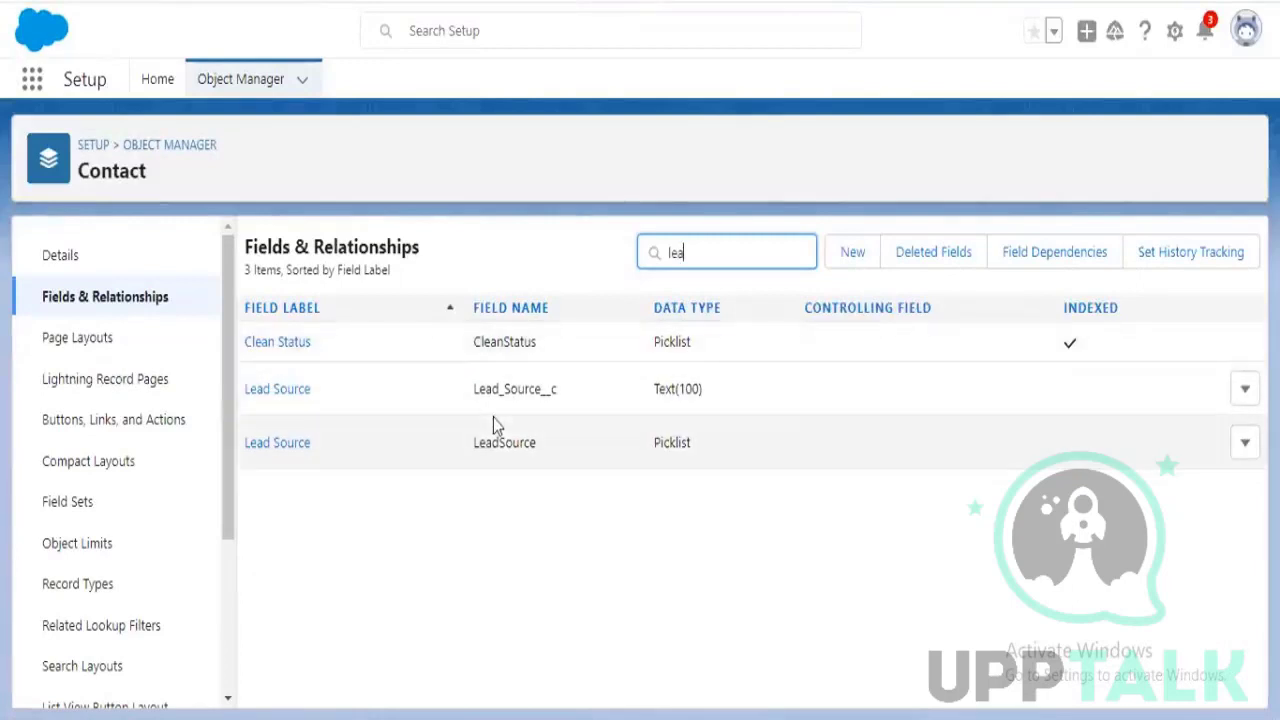
pyautogui.click(295, 398)
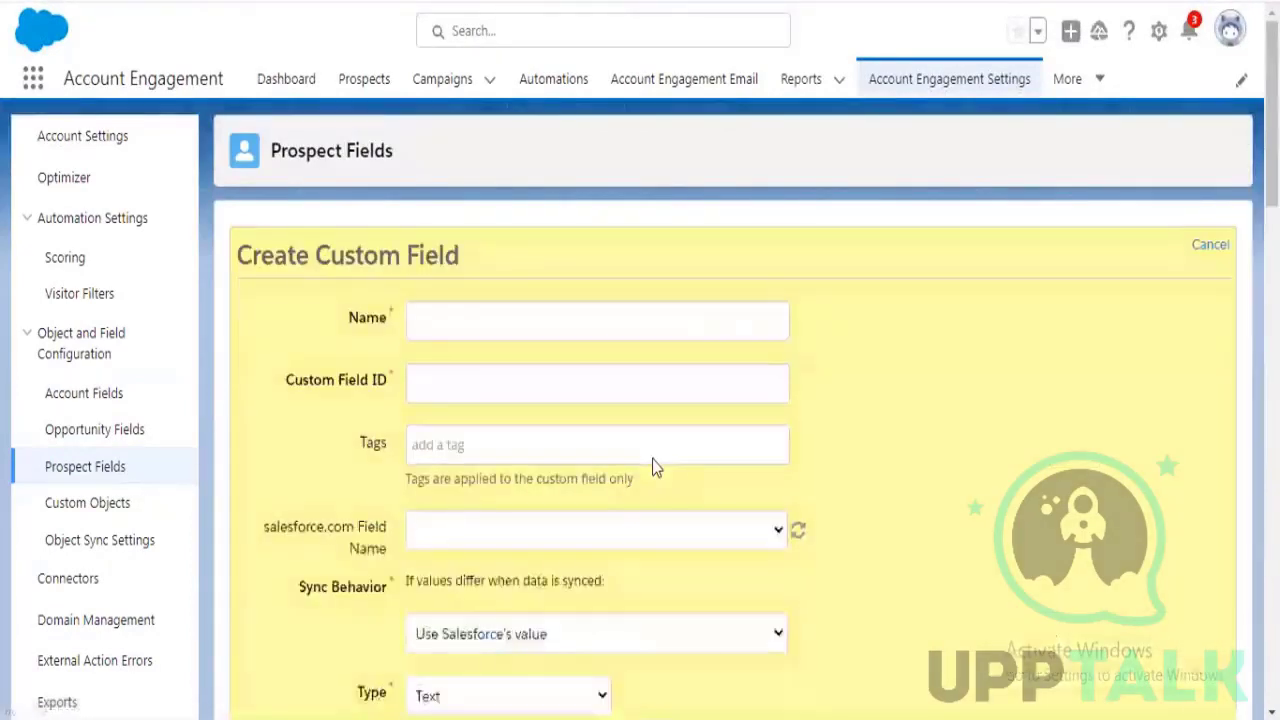
# Name the new custom prospect field "Lead Source" and let its custom field ID fill in as Lead_Source
pyautogui.click(622, 313)
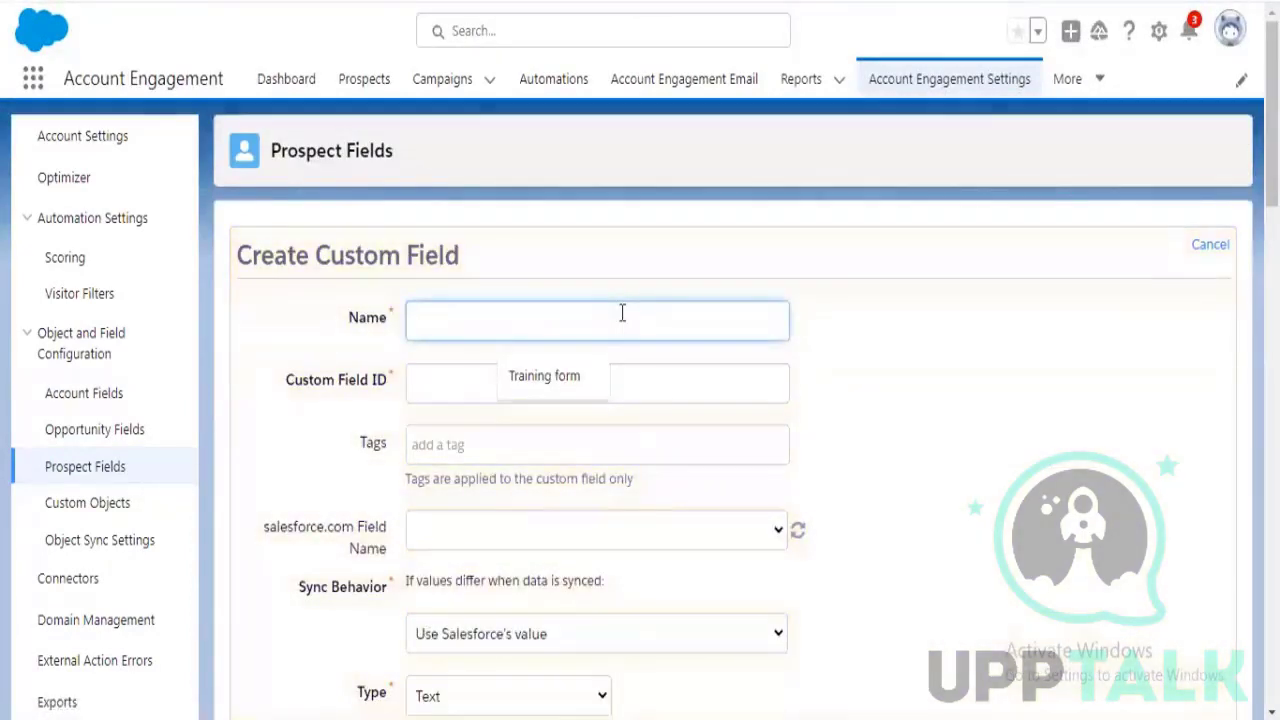
pyautogui.write('Lead ')
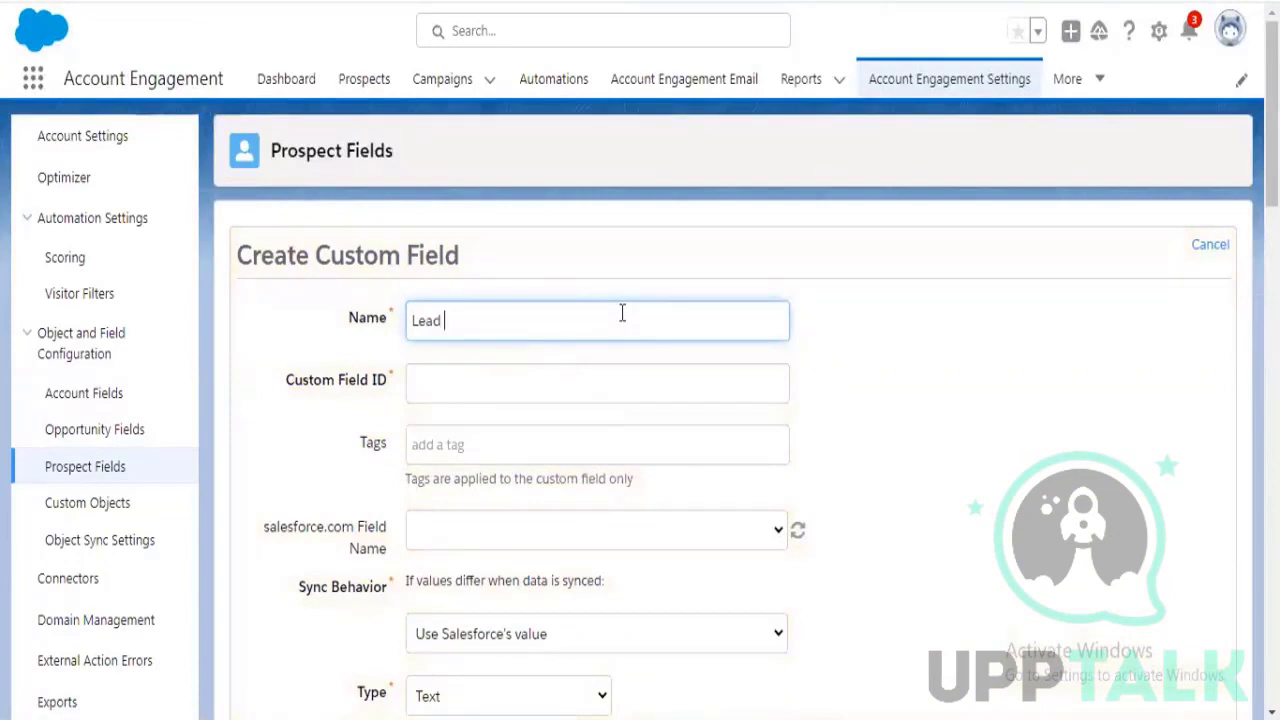
pyautogui.write('So')
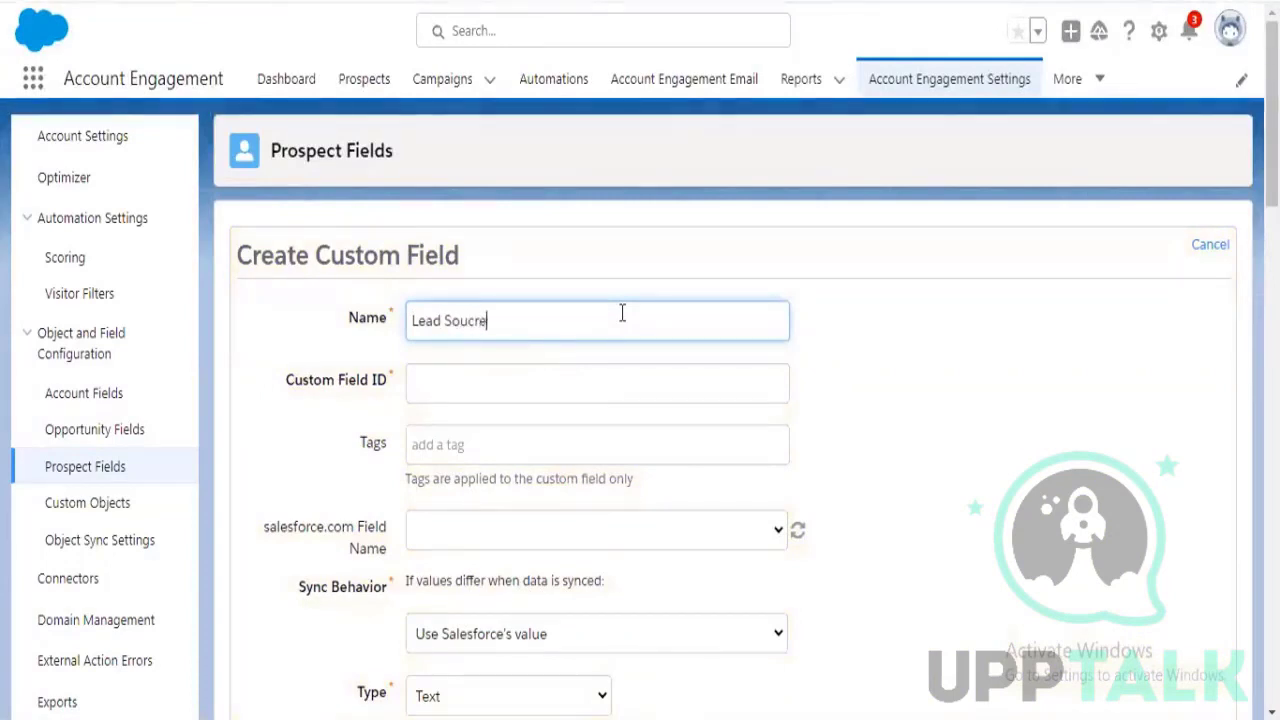
pyautogui.write('ucre')
pyautogui.press('BackSpace')
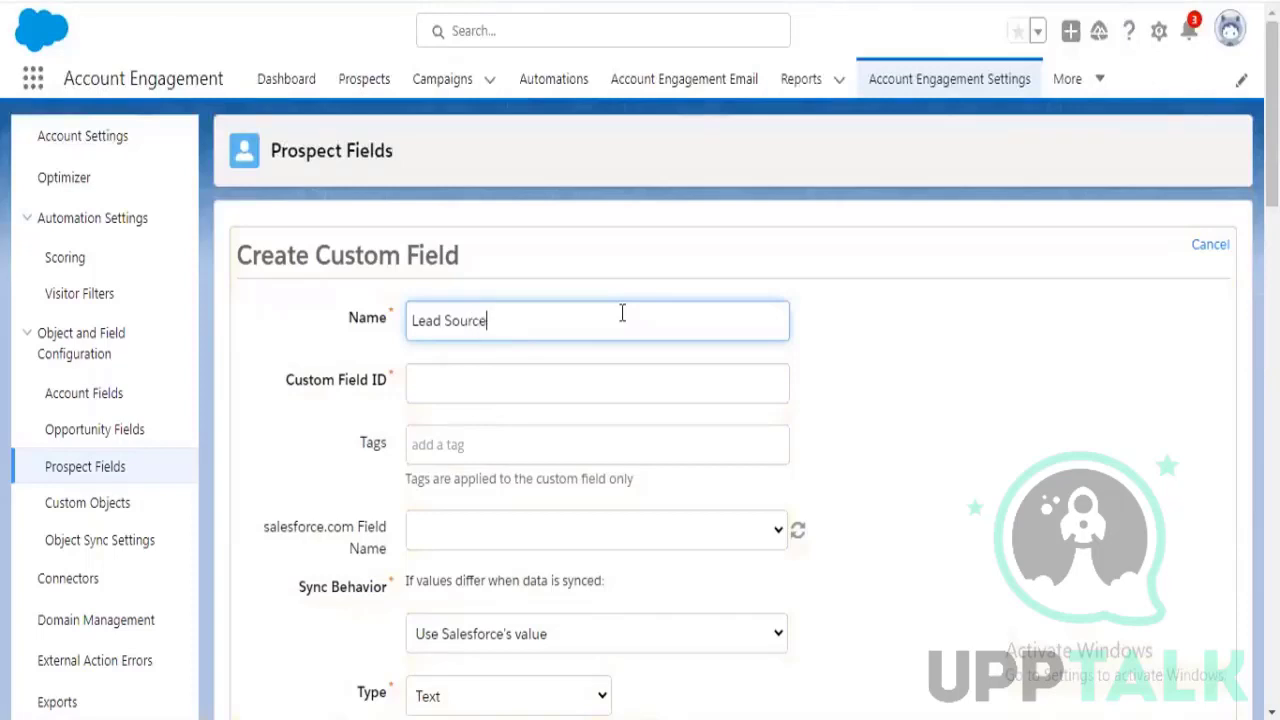
pyautogui.press('Tab')
pyautogui.press('Tab')
# Look for Lead Source among the salesforce.com field names available for mapping and refresh that list
pyautogui.scroll(-1, 683, 443)
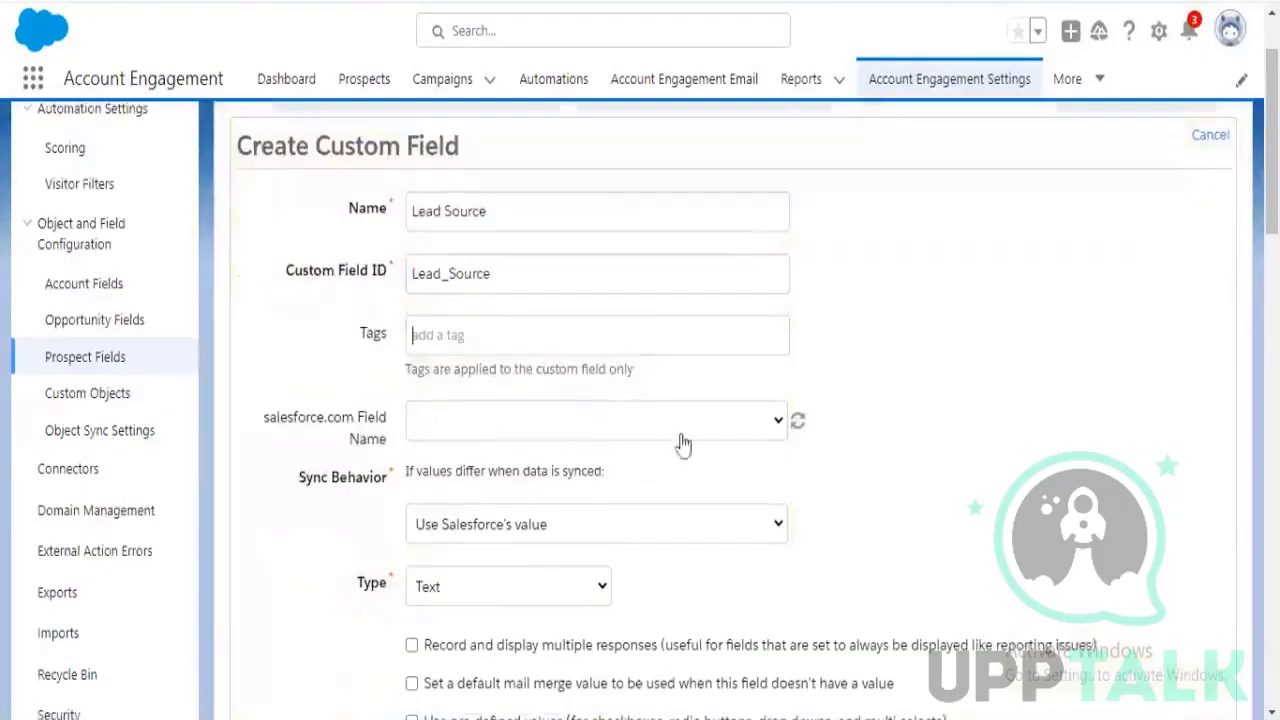
pyautogui.click(783, 421)
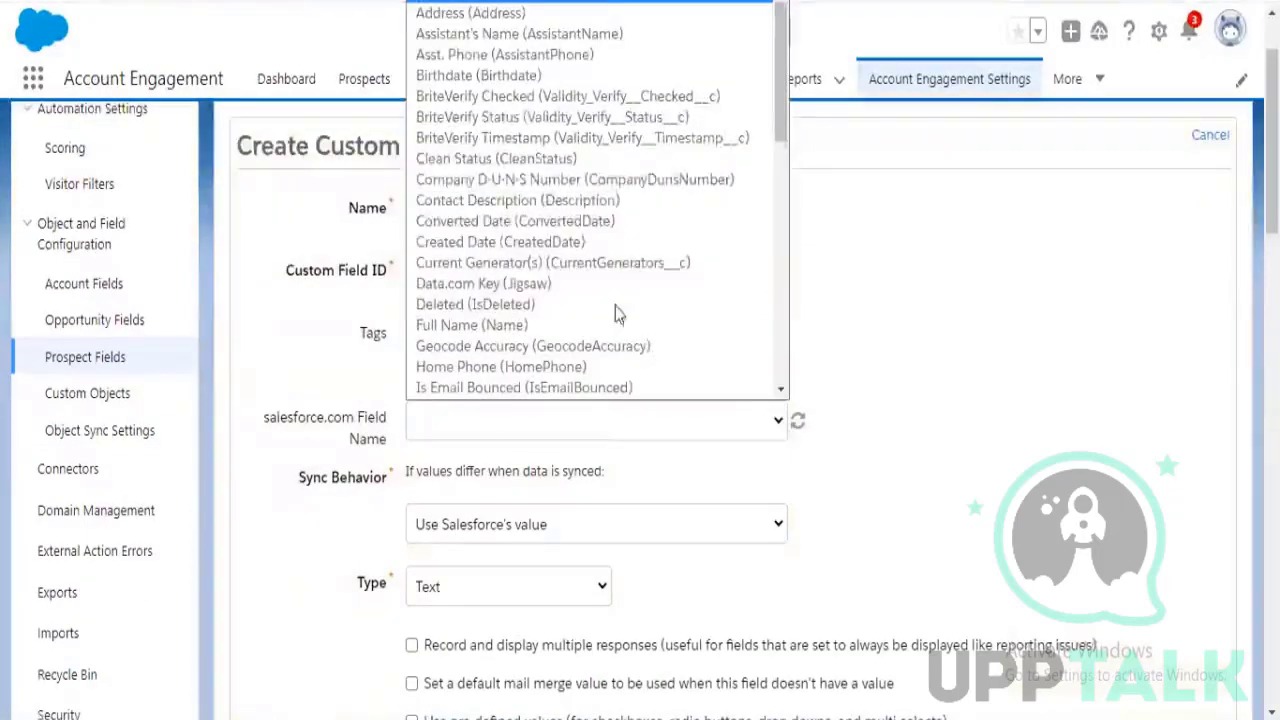
pyautogui.scroll(-1, 618, 313)
pyautogui.scroll(-5, 618, 313)
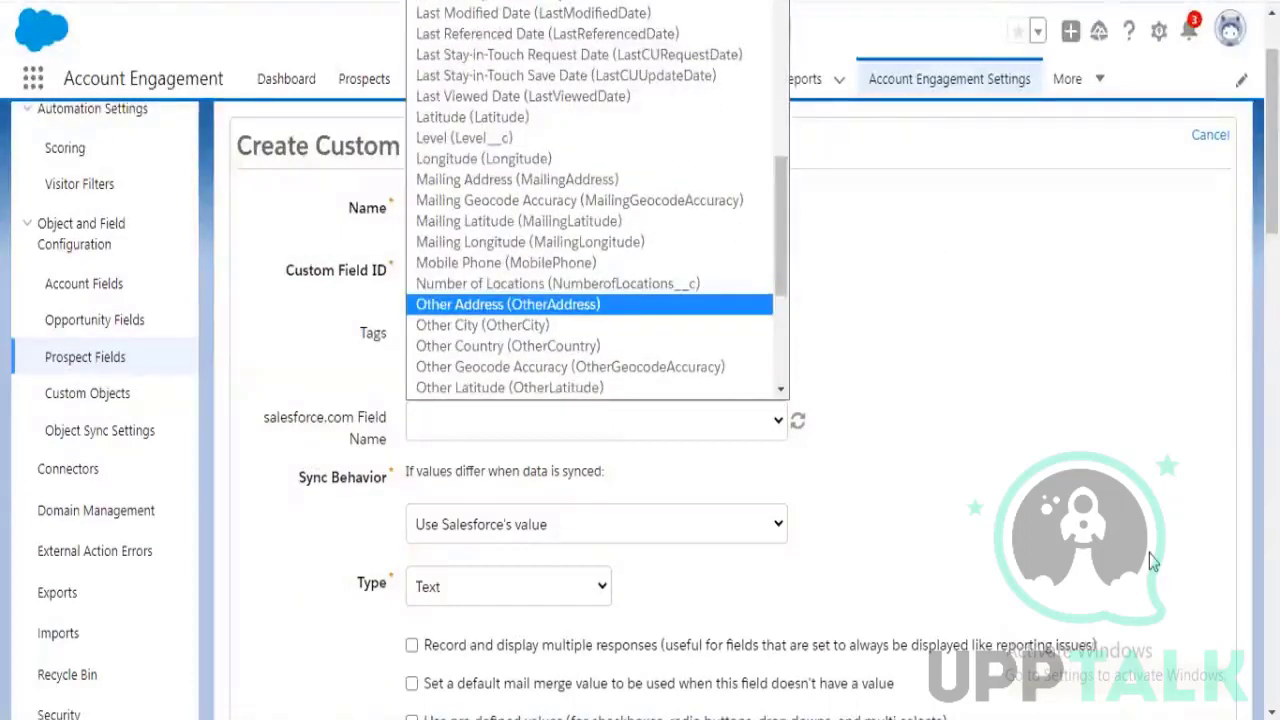
pyautogui.click(772, 420)
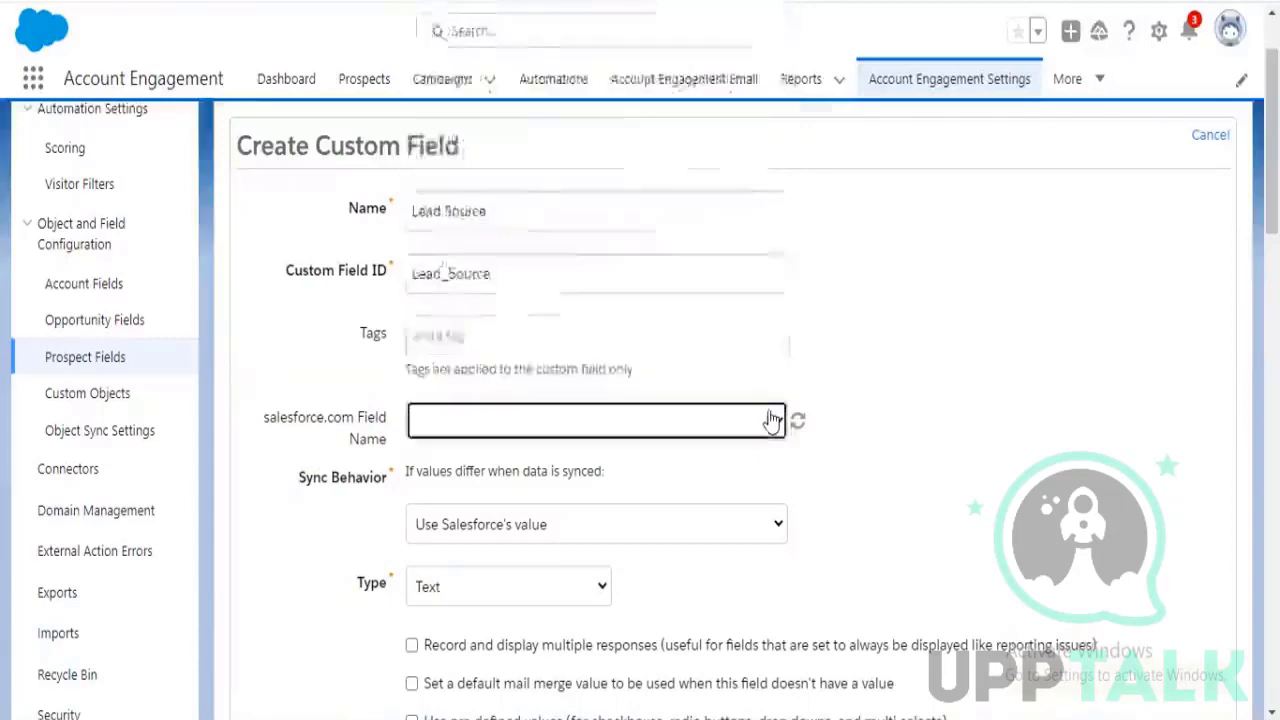
pyautogui.click(772, 420)
pyautogui.click(806, 432)
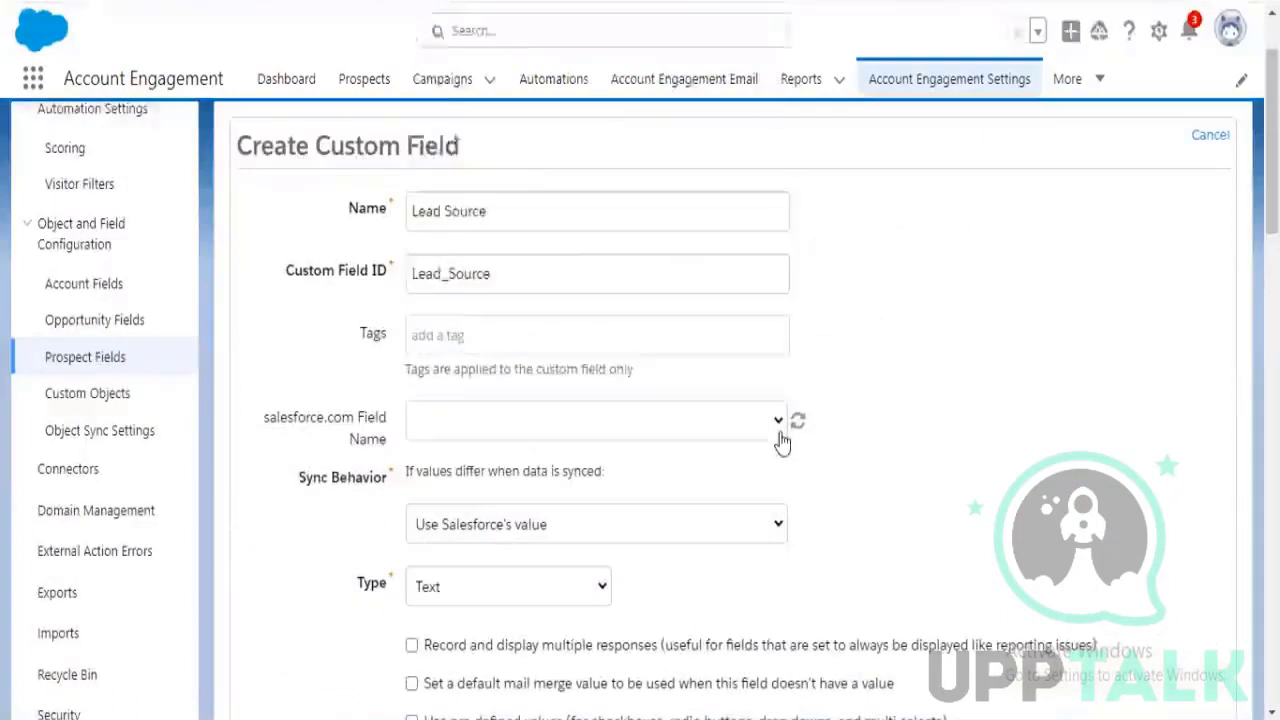
# Recheck the whole list of salesforce.com field names for Lead Source, refreshing it once more
pyautogui.click(779, 421)
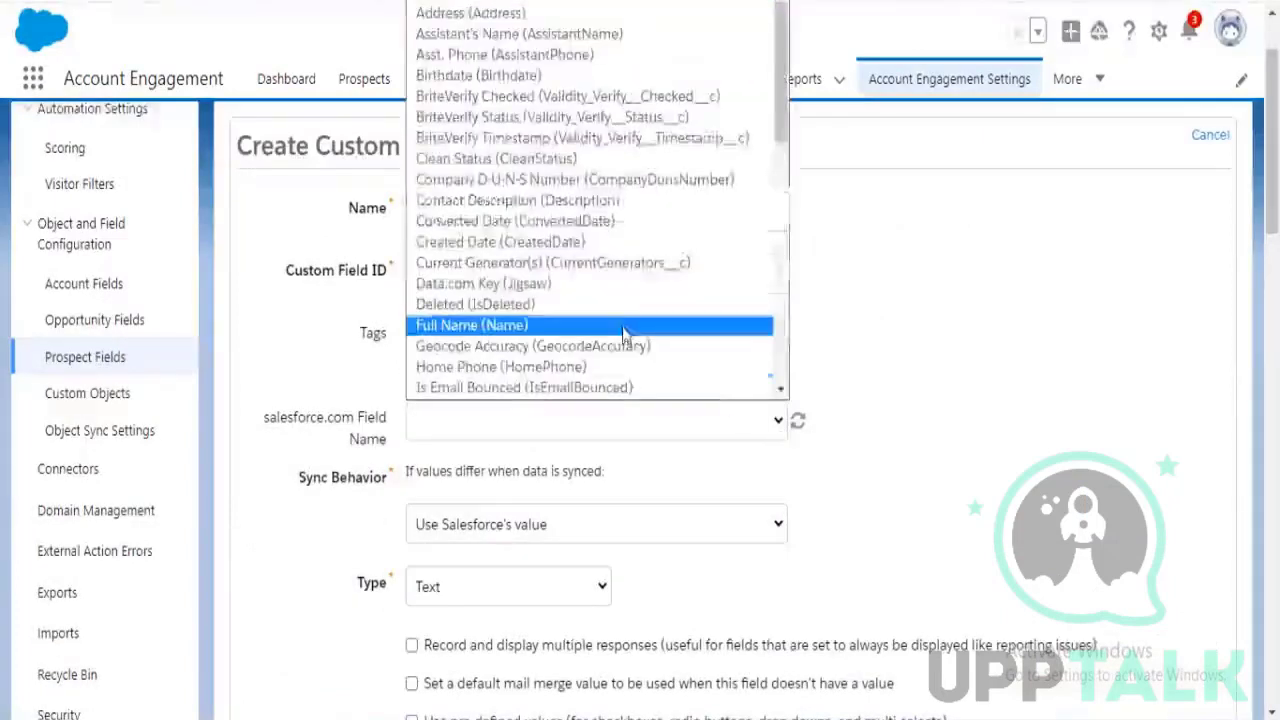
pyautogui.scroll(-4, 624, 321)
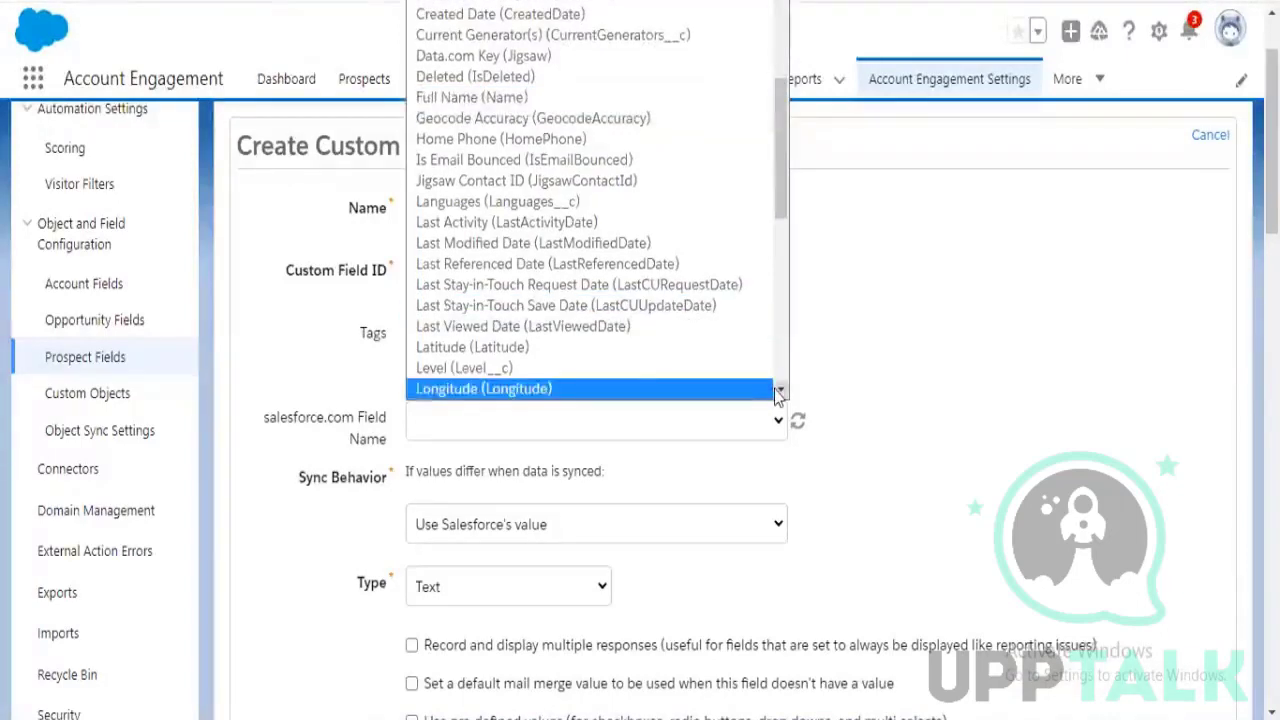
pyautogui.scroll(-3, 779, 395)
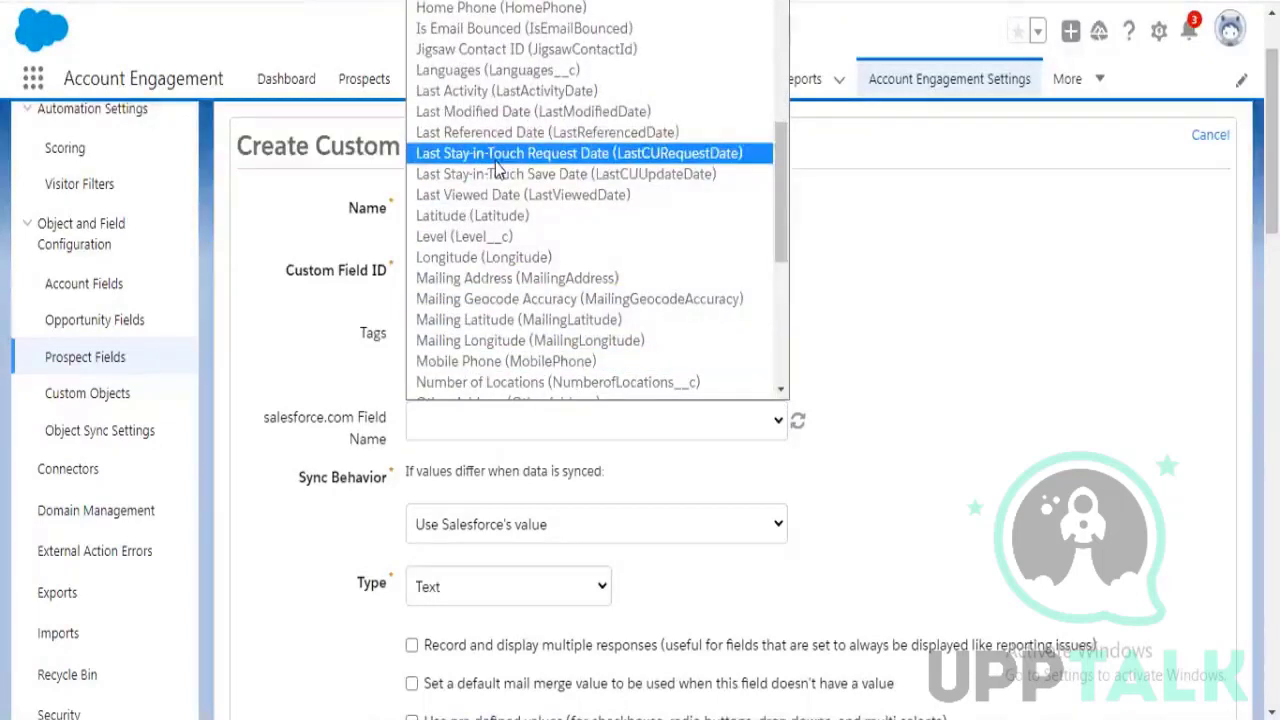
pyautogui.scroll(-5, 553, 240)
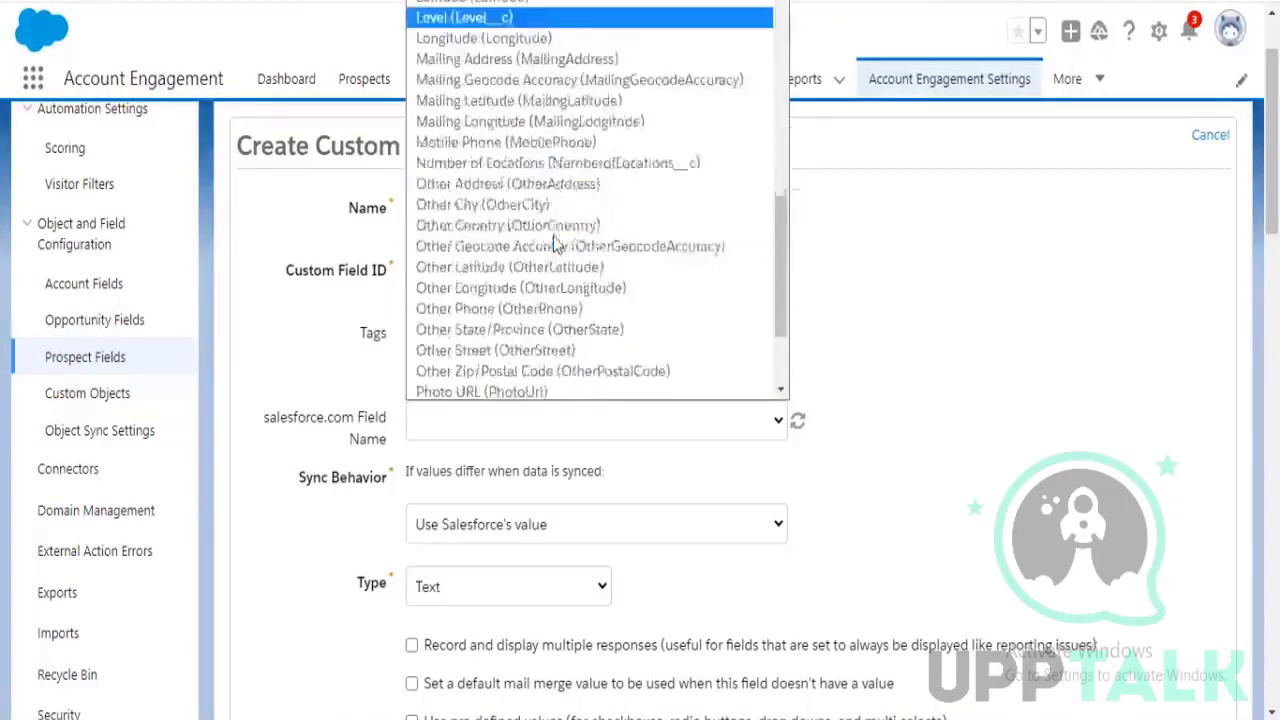
pyautogui.scroll(-3, 553, 246)
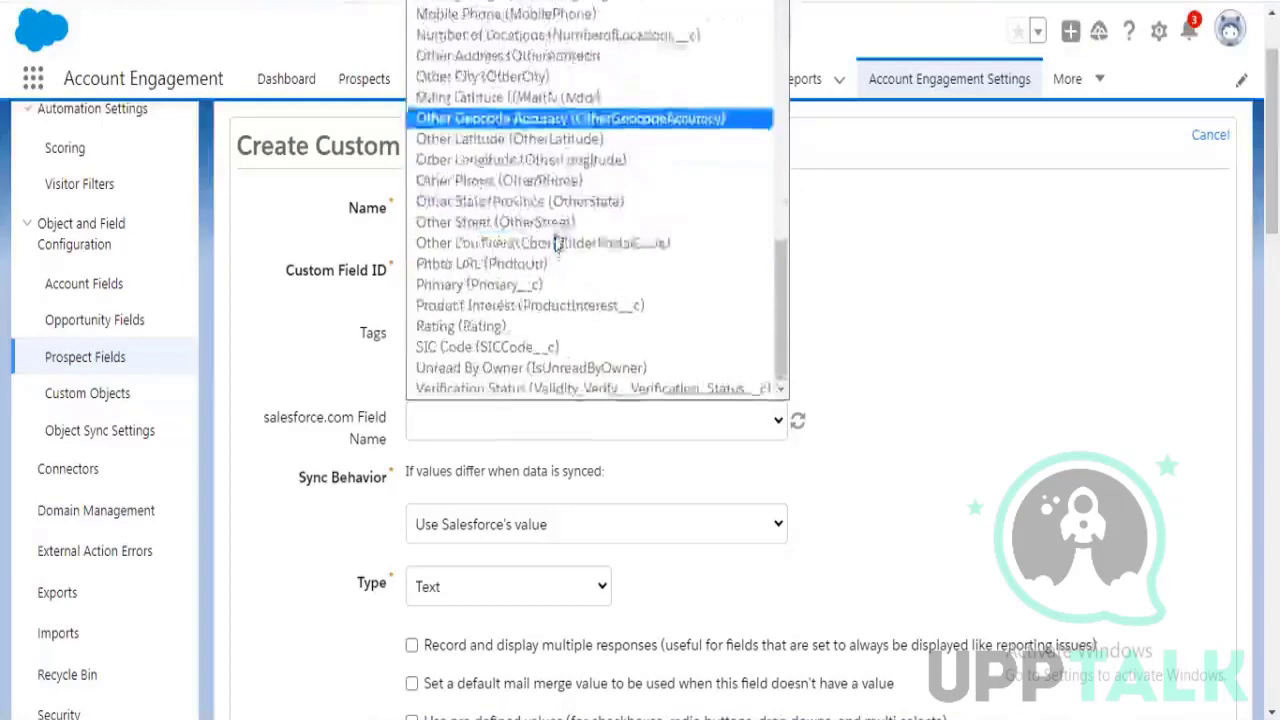
pyautogui.click(801, 425)
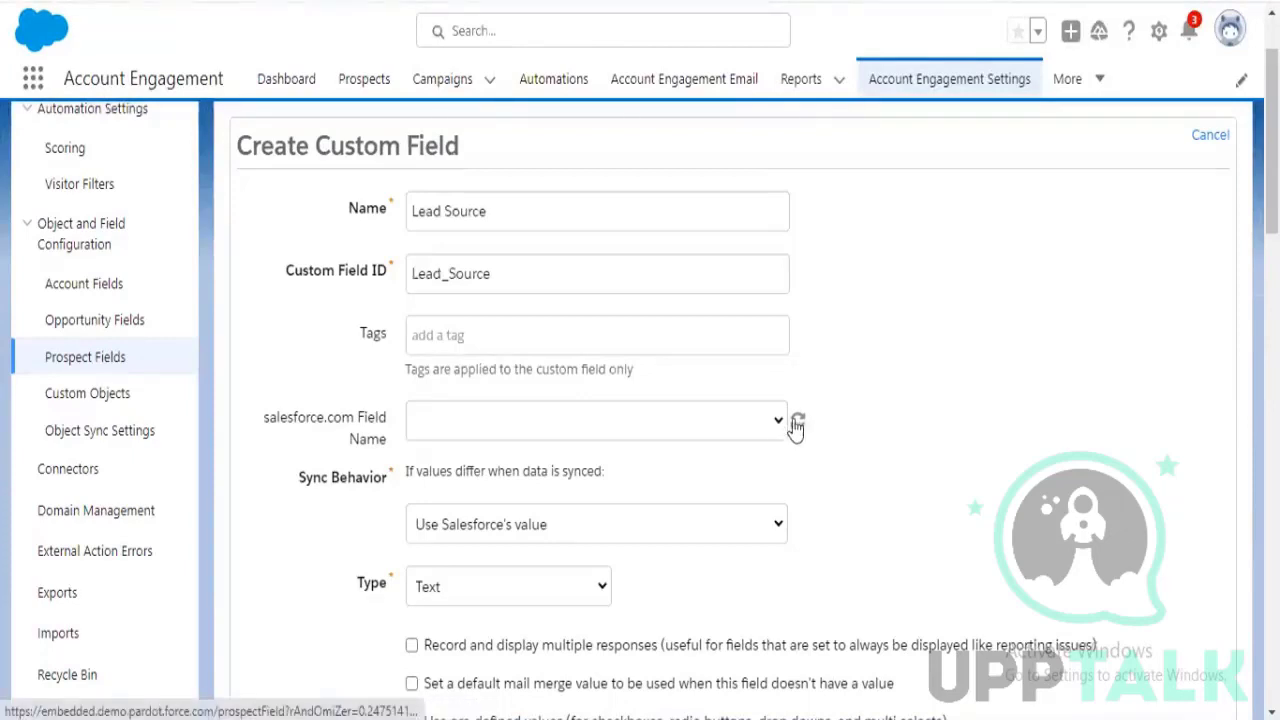
pyautogui.click(780, 421)
pyautogui.scroll(-10, 656, 328)
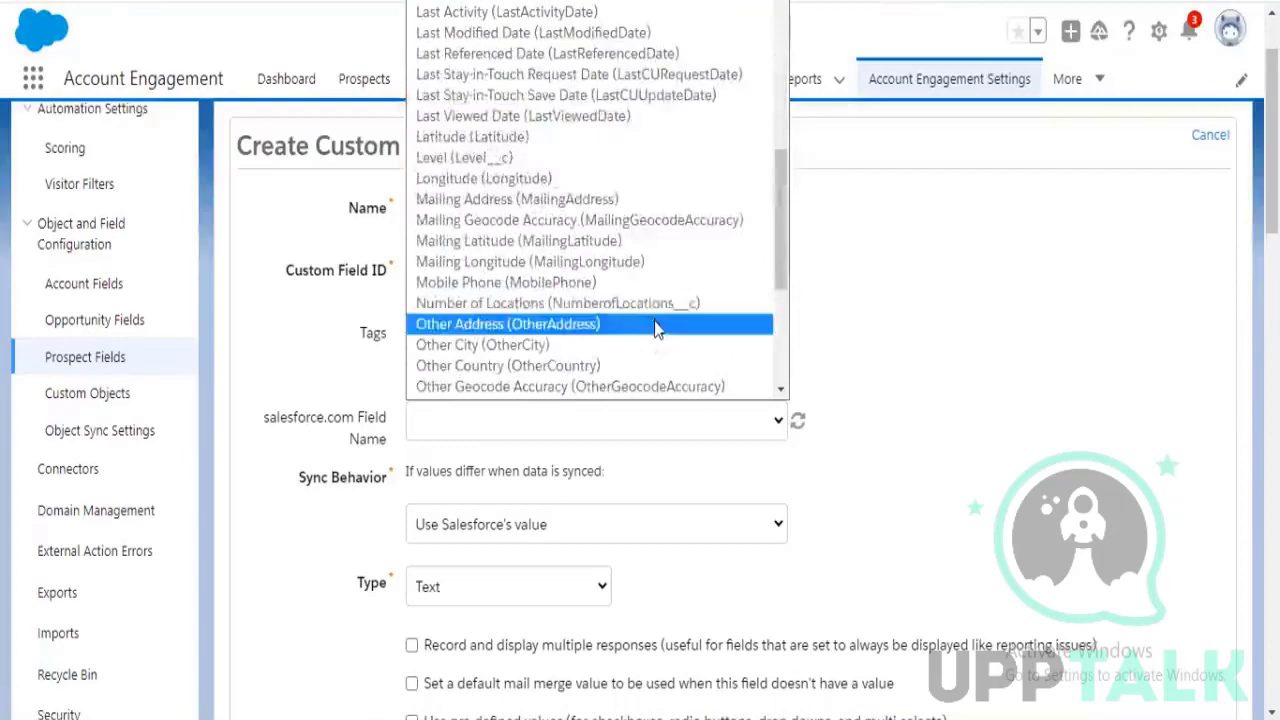
pyautogui.click(534, 157)
pyautogui.scroll(-1, 855, 381)
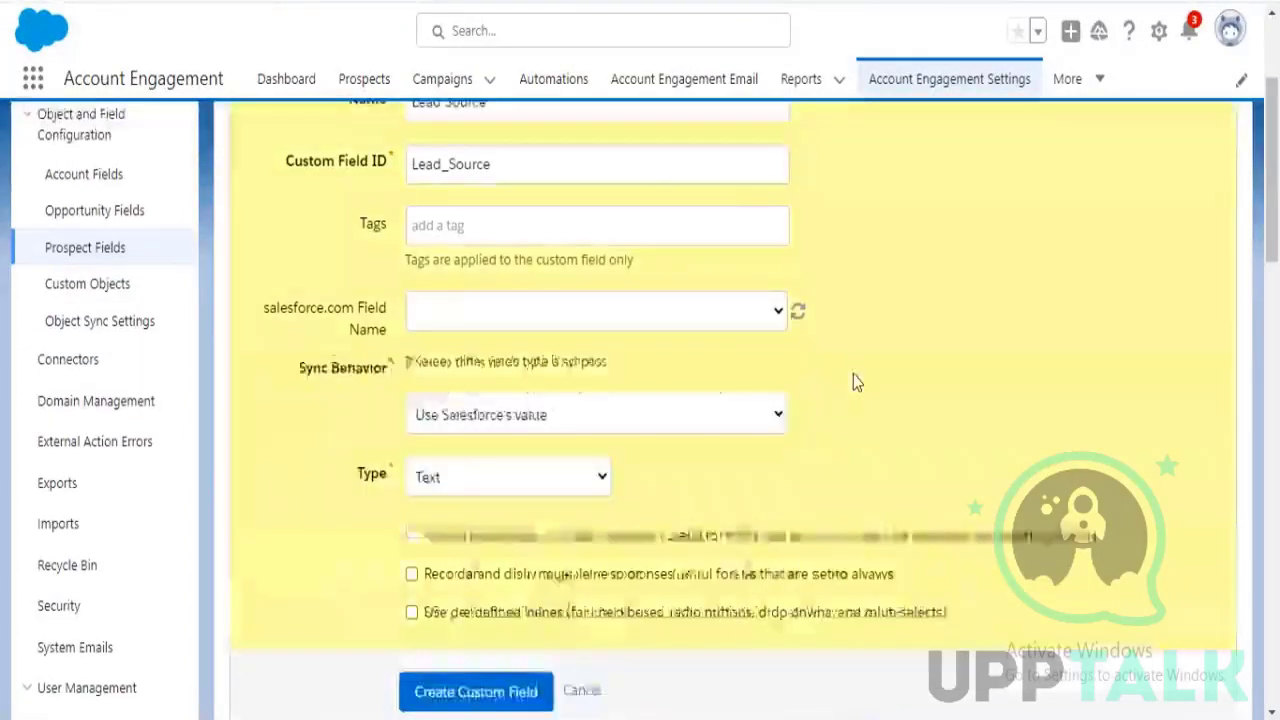
# Map the prospect field to the salesforce.com field Lead Source (Lead_Source__c) and review the remaining field settings
pyautogui.click(778, 316)
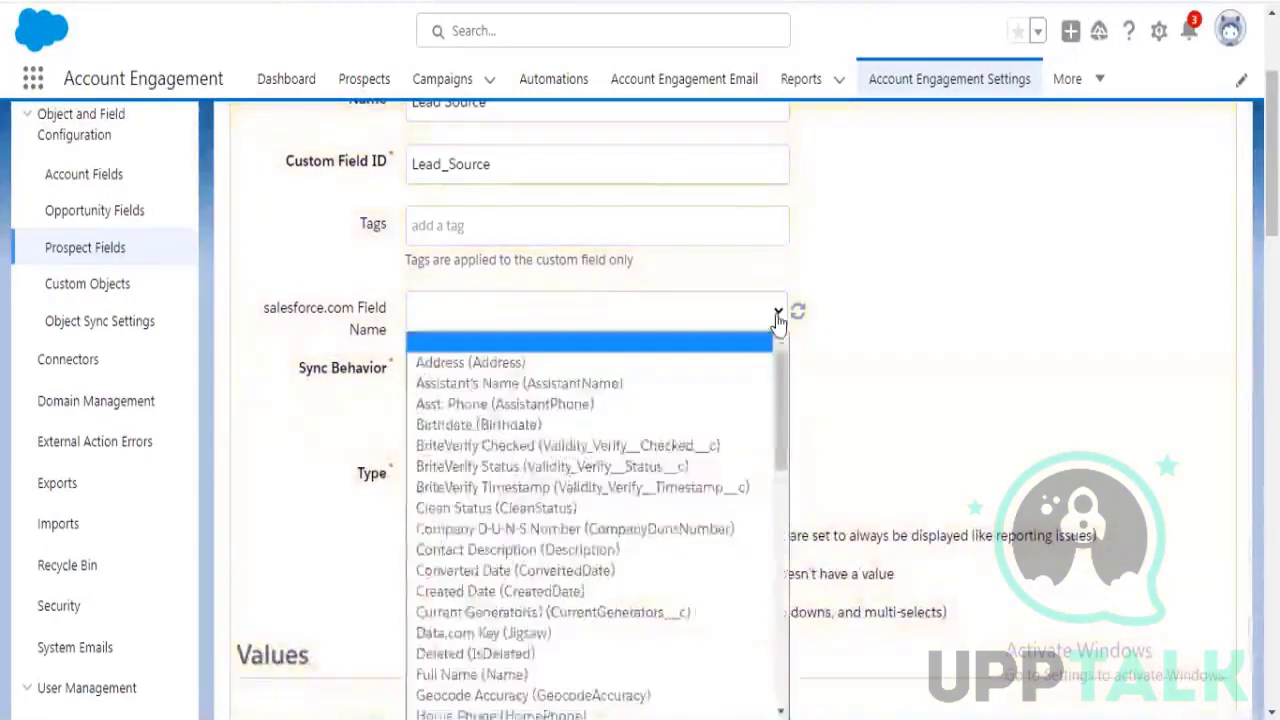
pyautogui.click(778, 322)
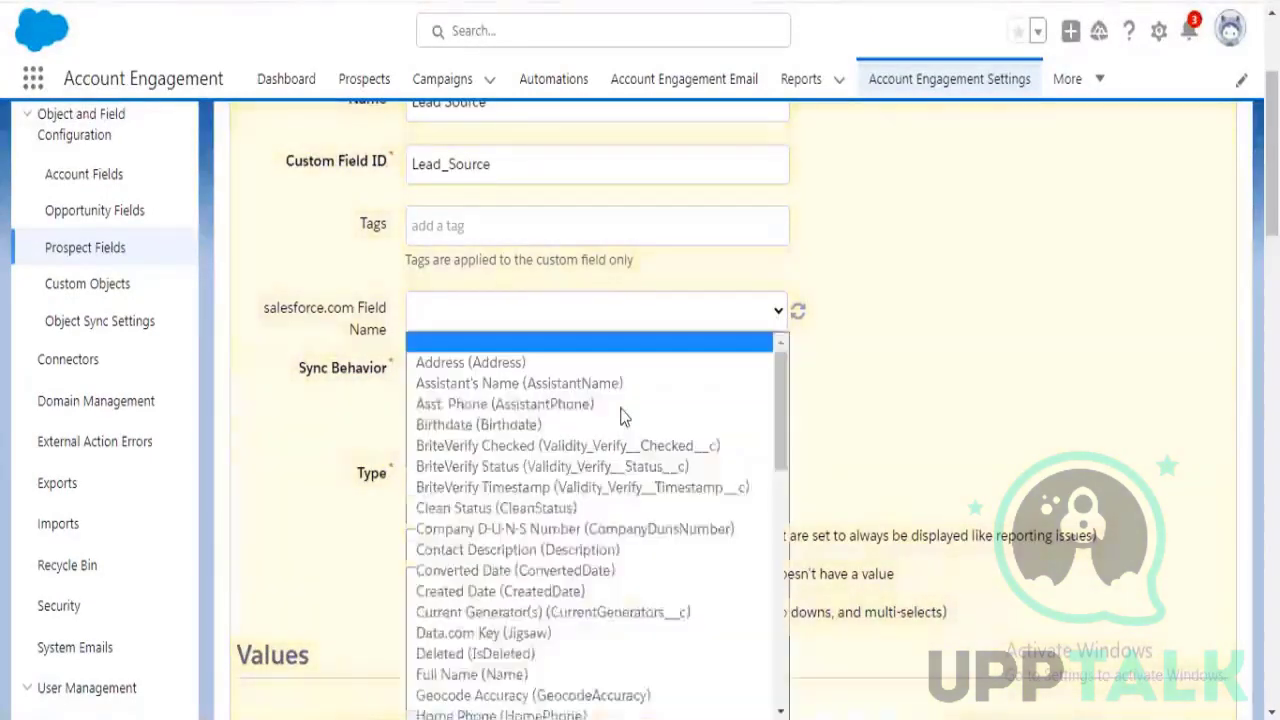
pyautogui.scroll(-6, 622, 422)
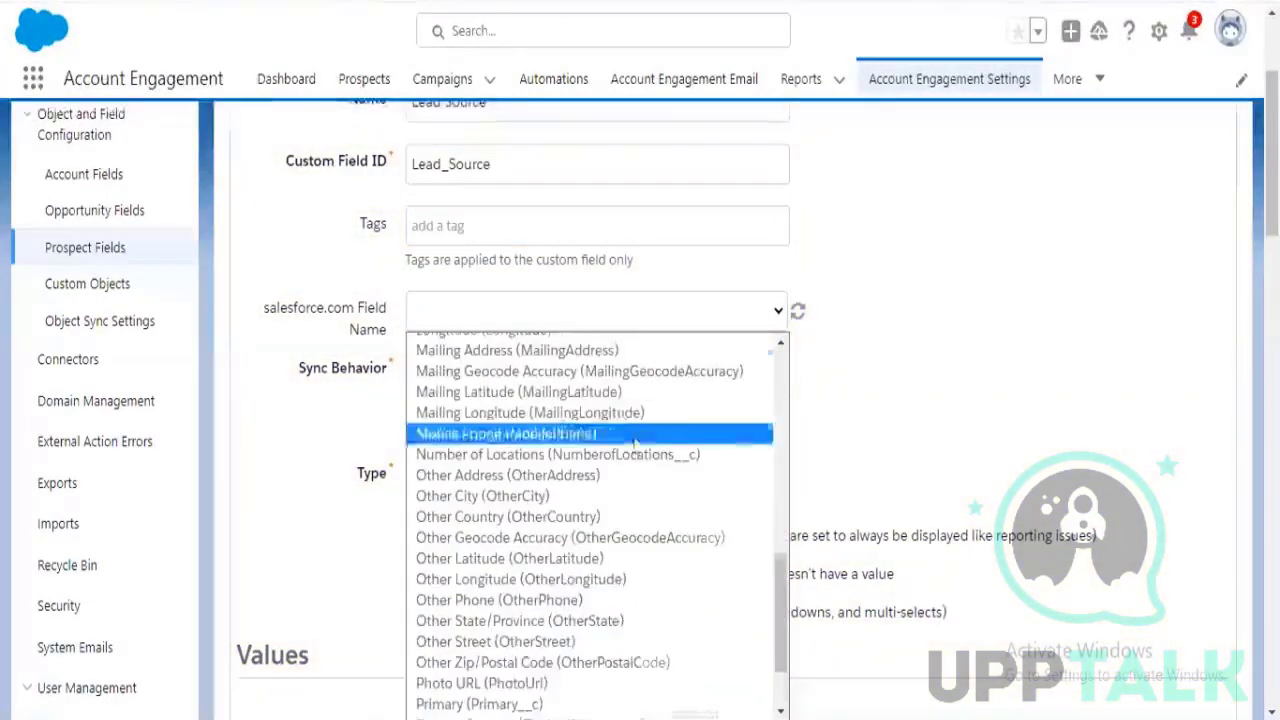
pyautogui.scroll(-2, 662, 495)
pyautogui.scroll(5, 668, 514)
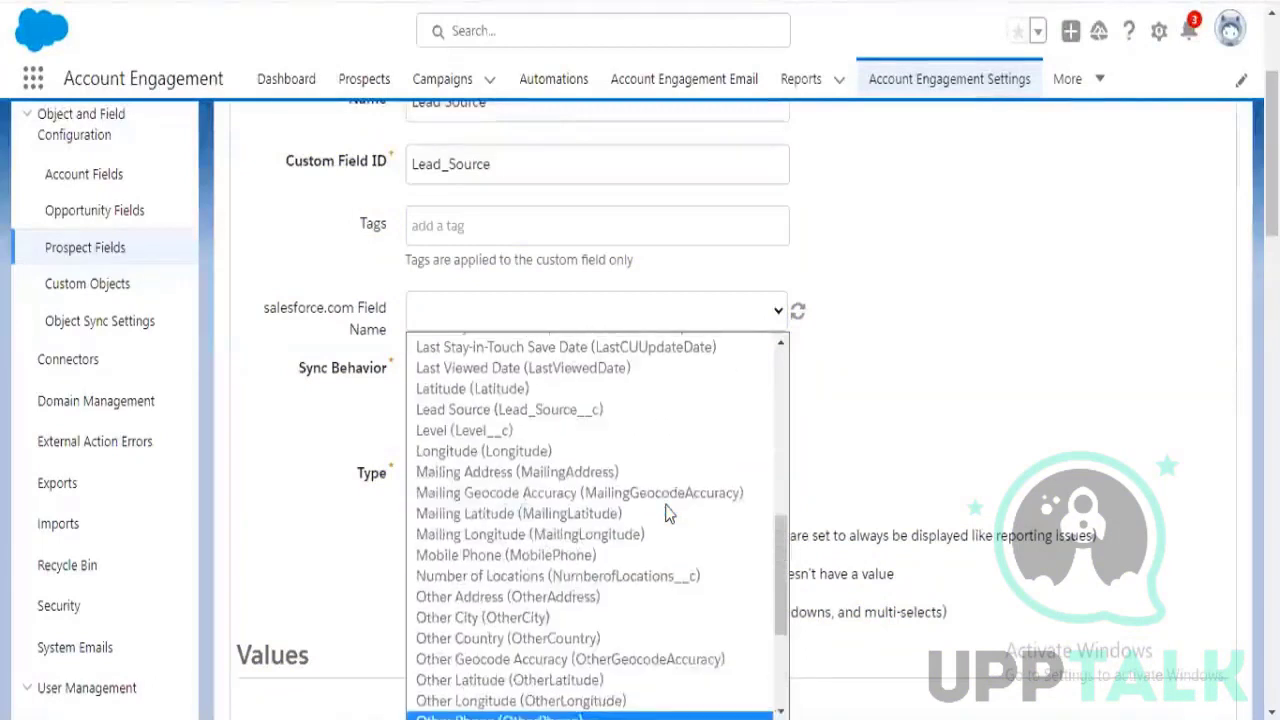
pyautogui.click(605, 415)
pyautogui.click(864, 411)
pyautogui.scroll(-2, 866, 418)
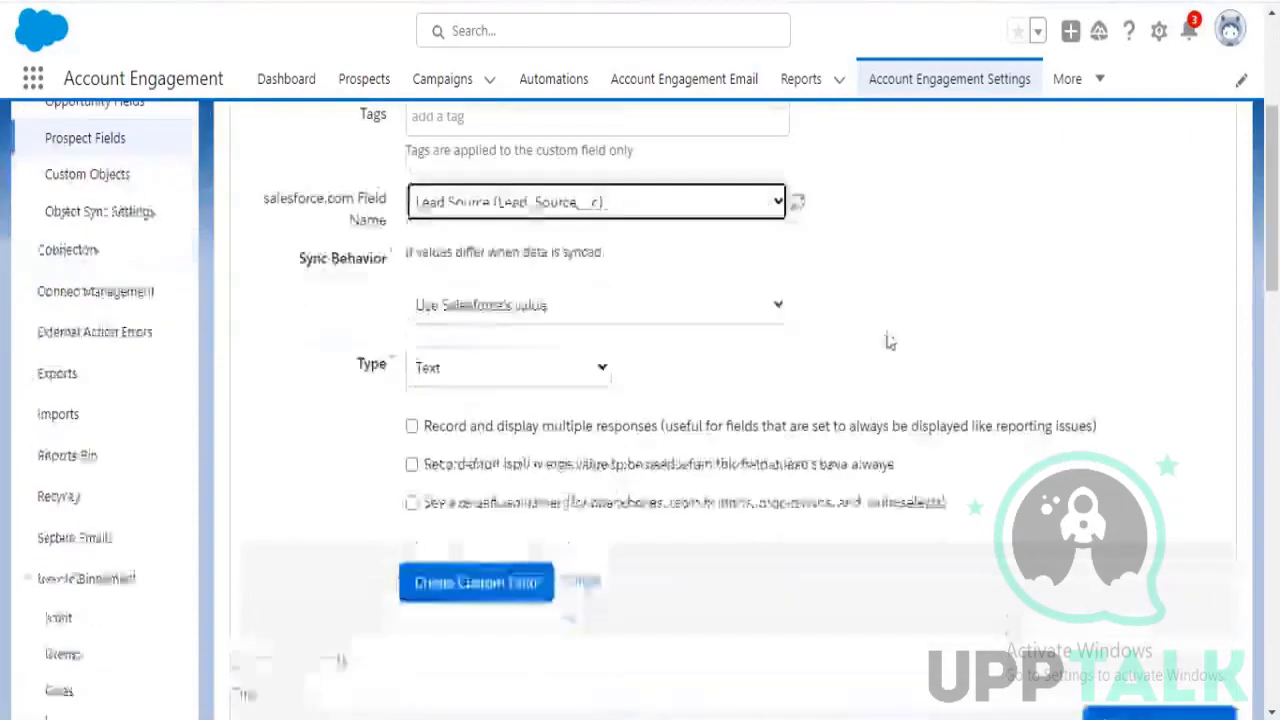
pyautogui.scroll(4, 886, 343)
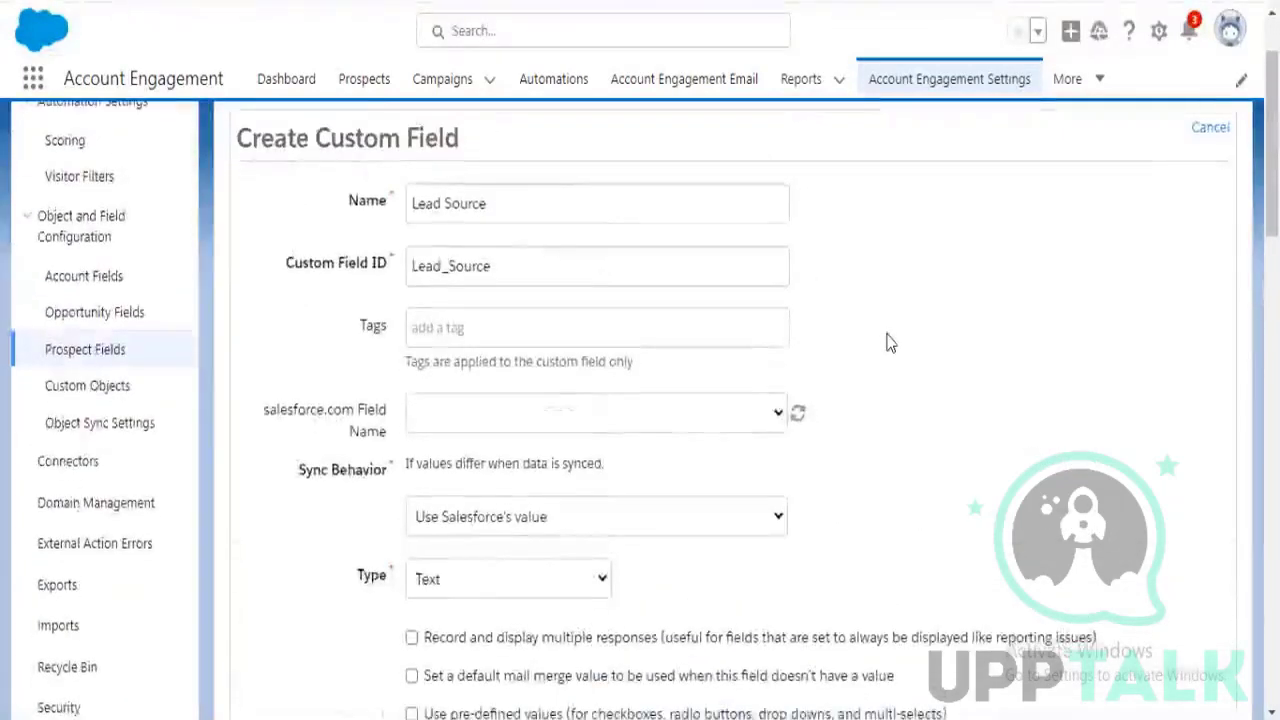
# Choose Lead Source (Lead_Source__c) again as the salesforce.com field name for the new Lead Source custom field
pyautogui.scroll(-2, 886, 343)
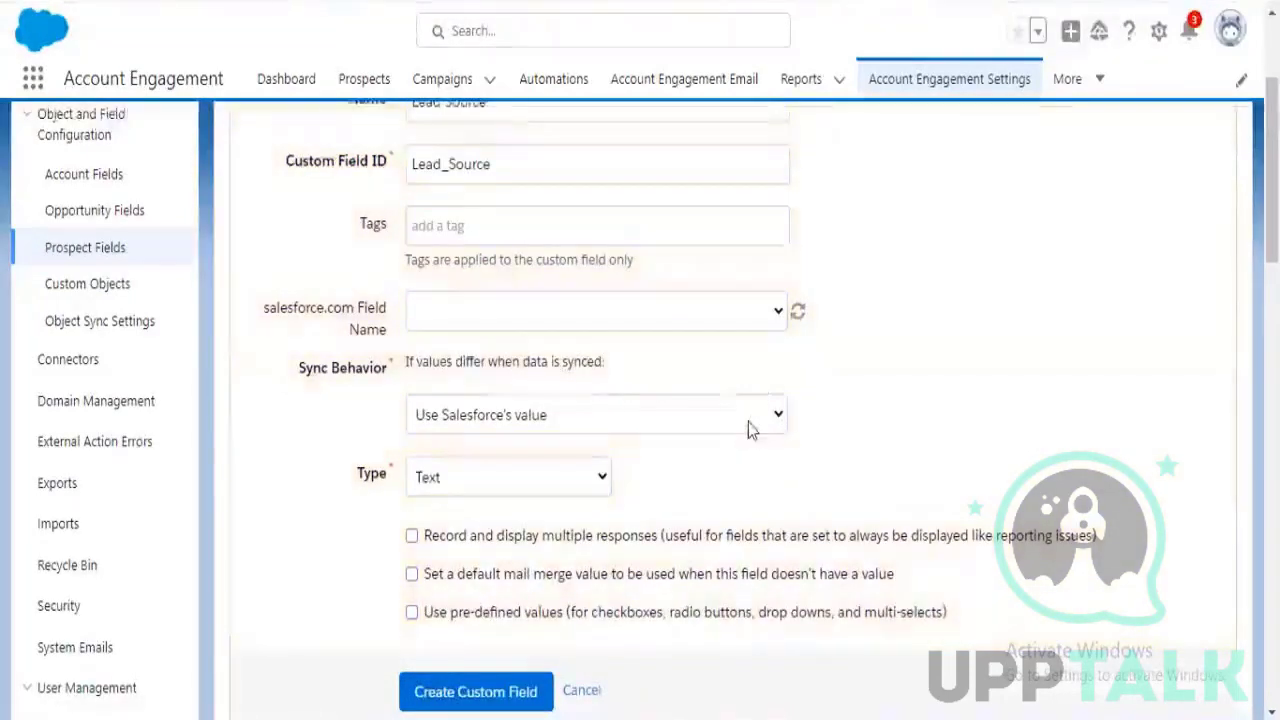
pyautogui.scroll(-5, 748, 428)
pyautogui.scroll(3, 748, 428)
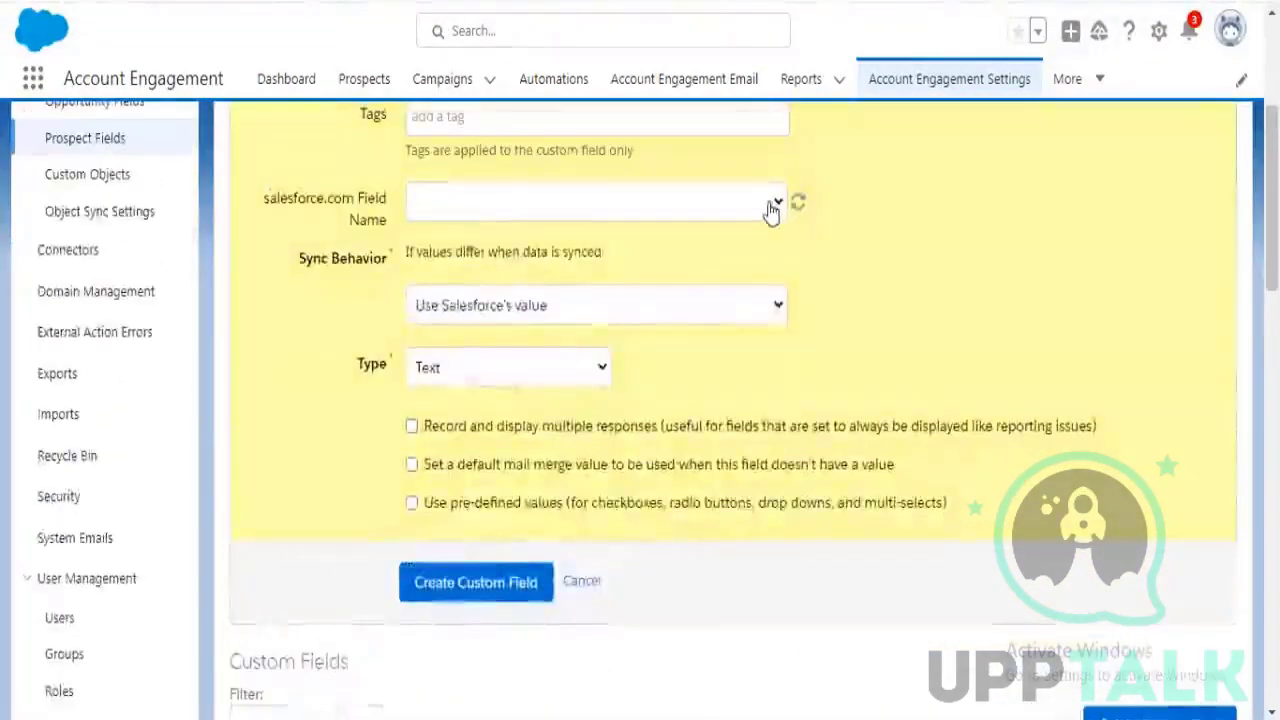
pyautogui.click(772, 203)
pyautogui.scroll(-5, 642, 514)
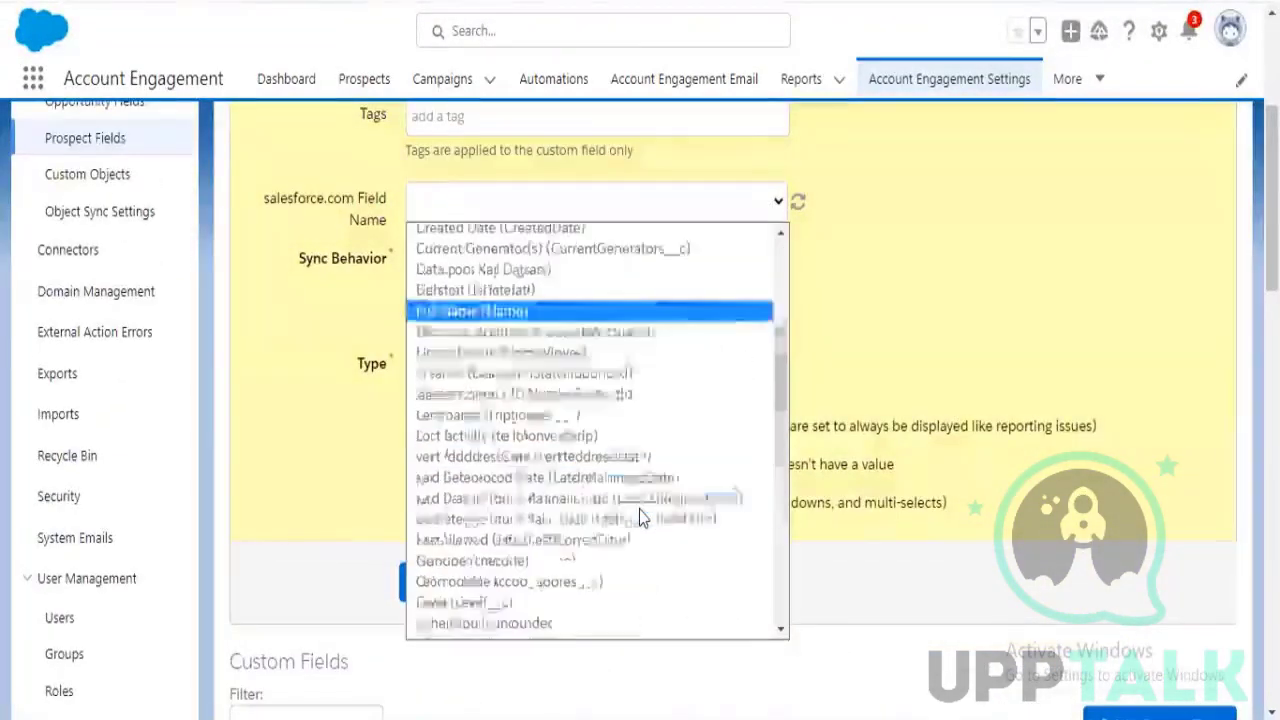
pyautogui.click(577, 400)
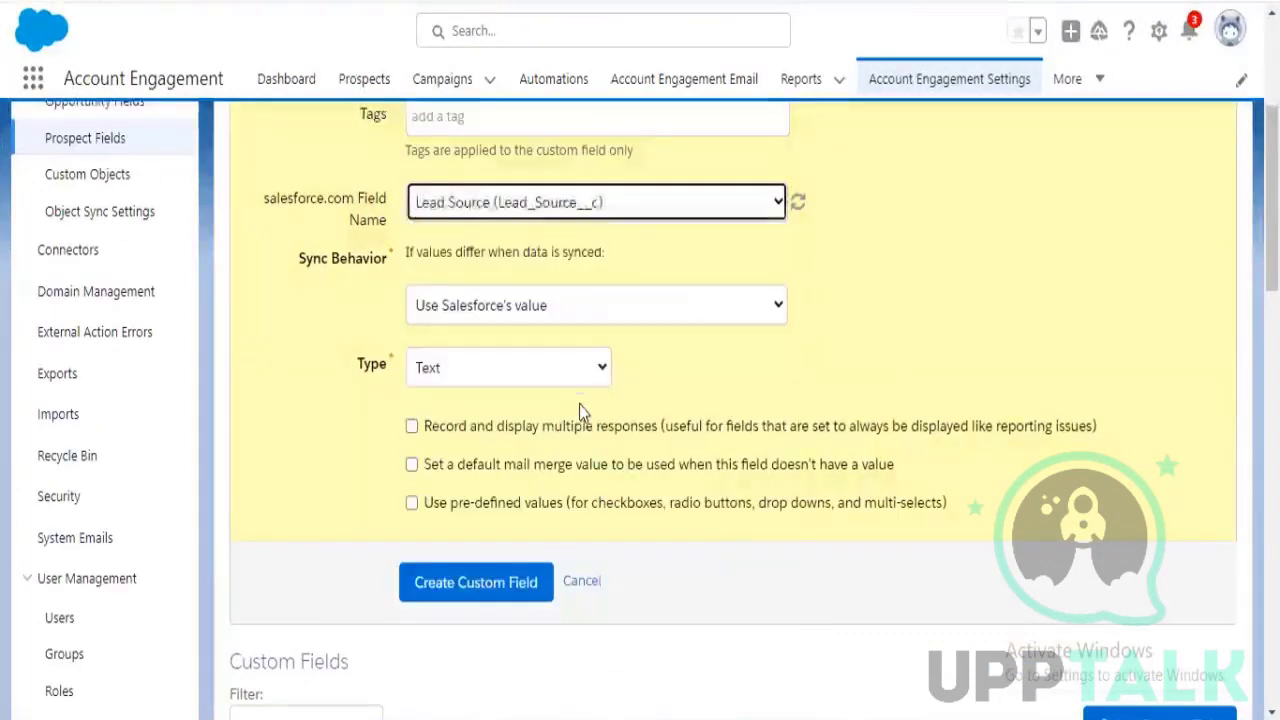
# Create the Lead Source custom field and add all prospects to the sync queue
pyautogui.scroll(-2, 560, 500)
pyautogui.click(540, 483)
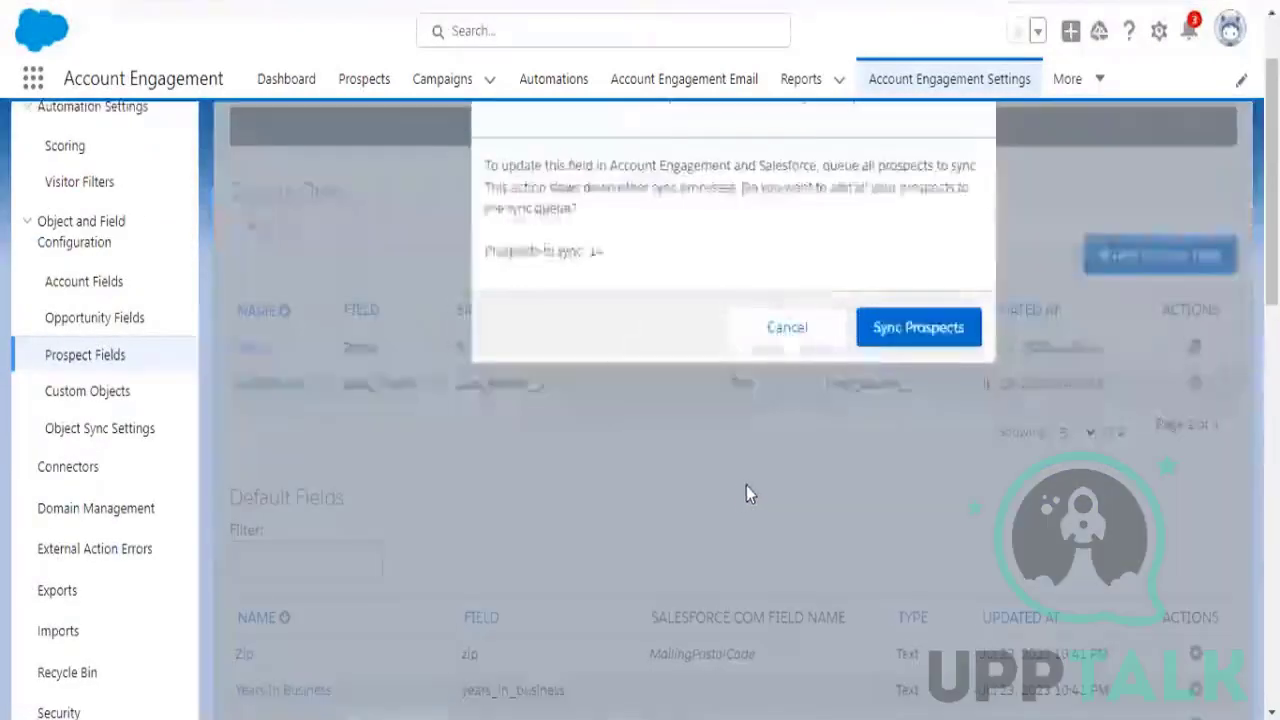
pyautogui.click(891, 332)
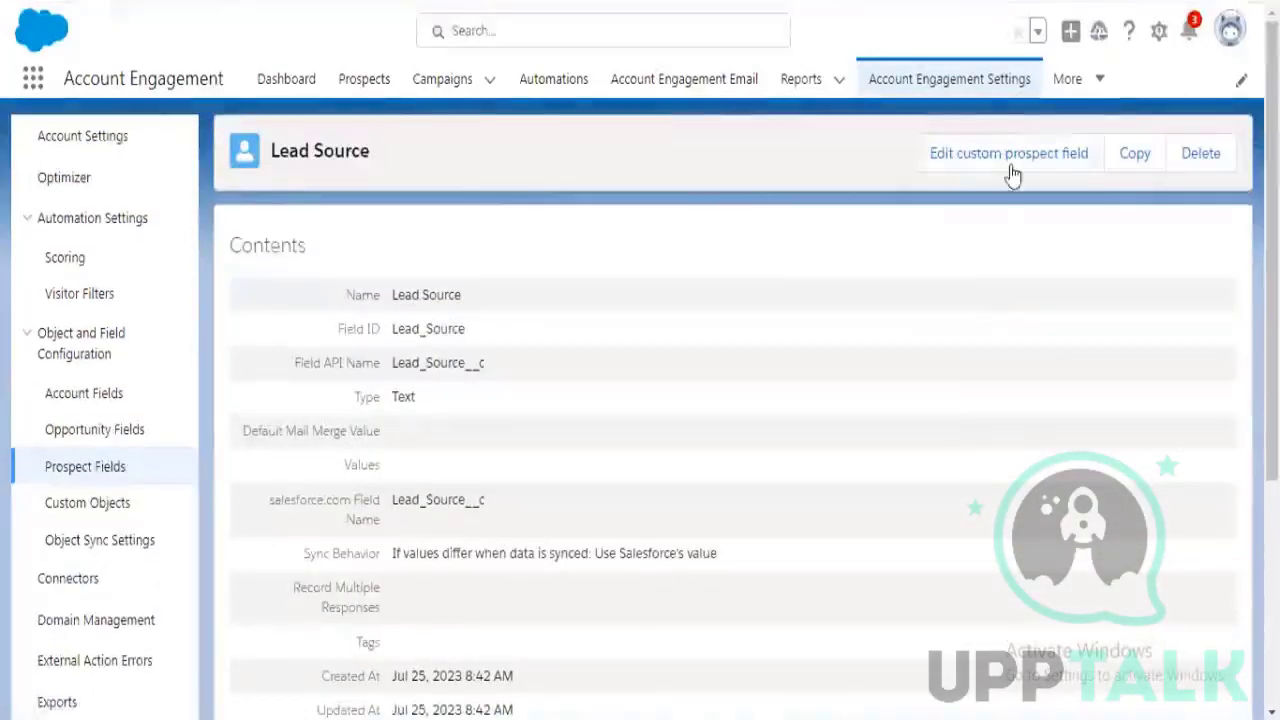
# Open the Lead Source custom prospect field for editing and examine its settings and available sync behavior options
pyautogui.click(1008, 160)
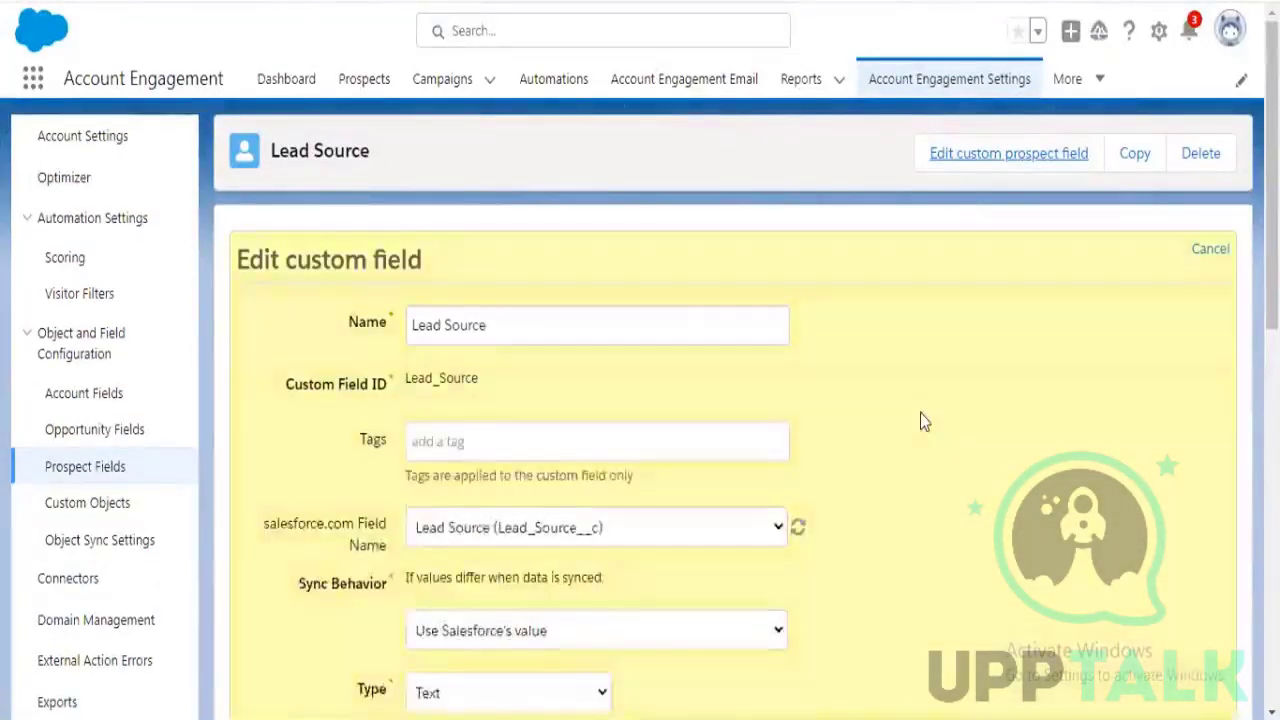
pyautogui.scroll(-2, 920, 418)
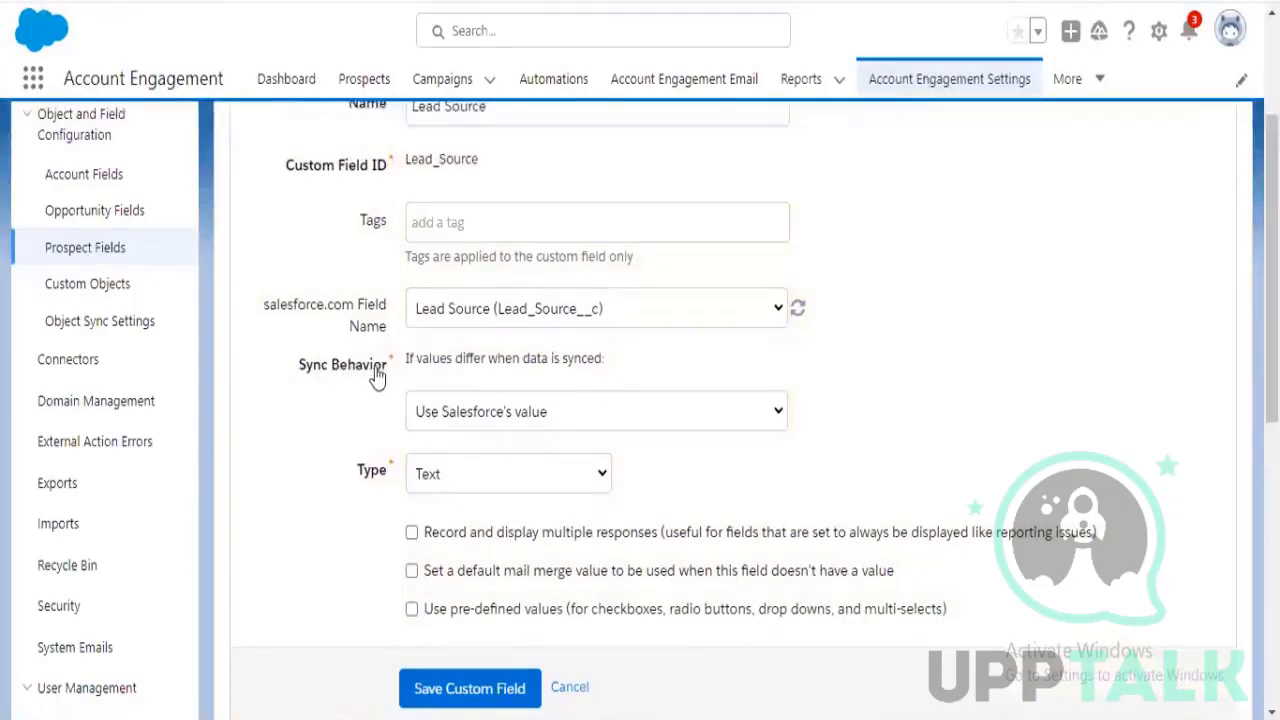
pyautogui.click(737, 424)
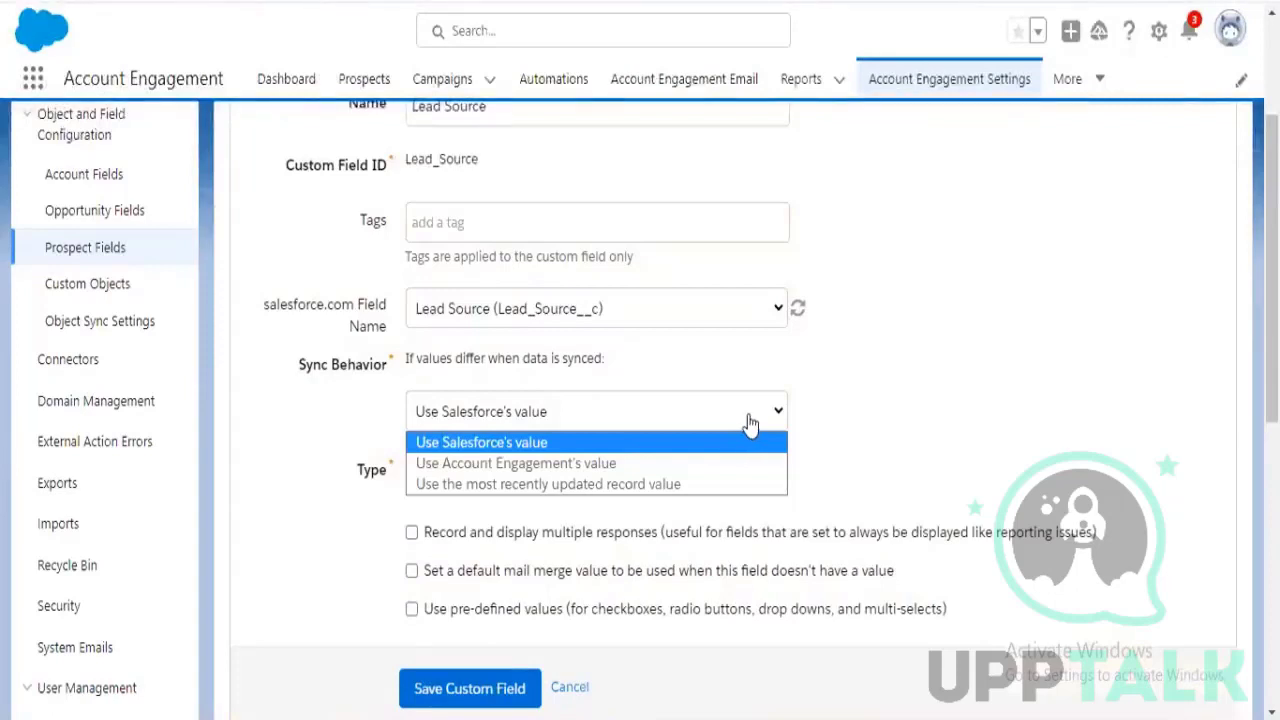
pyautogui.click(900, 415)
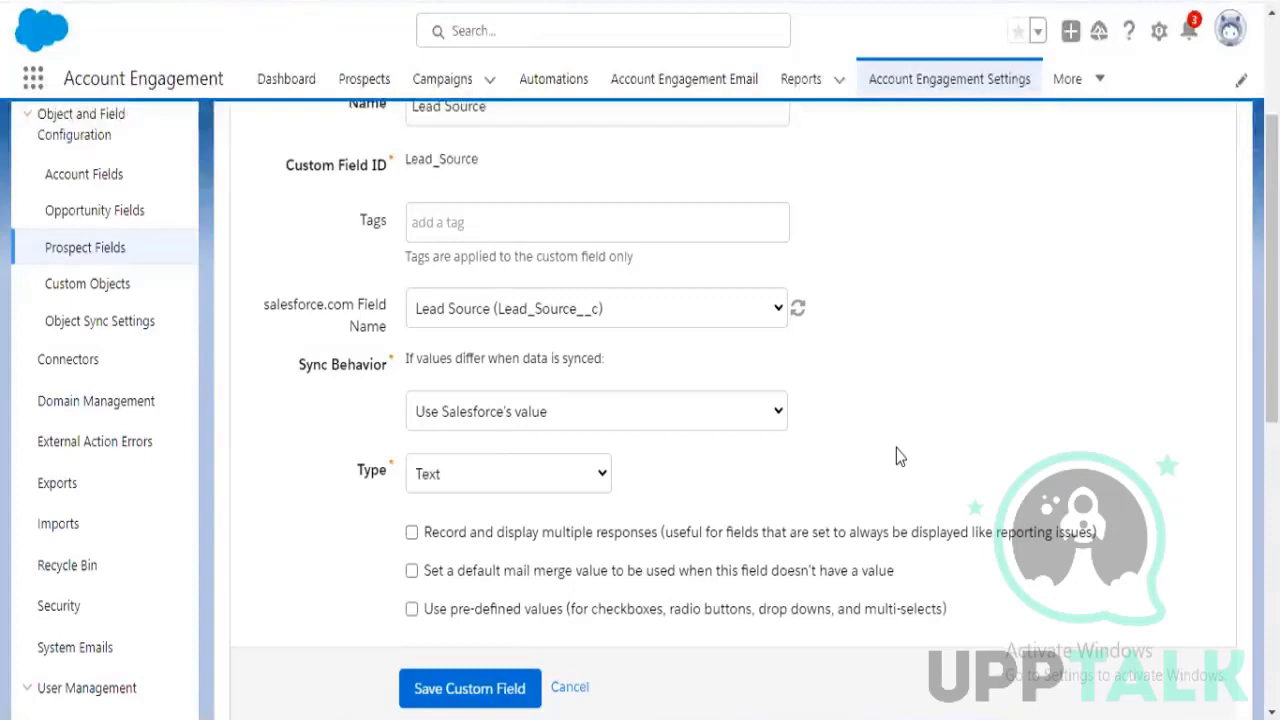
pyautogui.scroll(1, 914, 457)
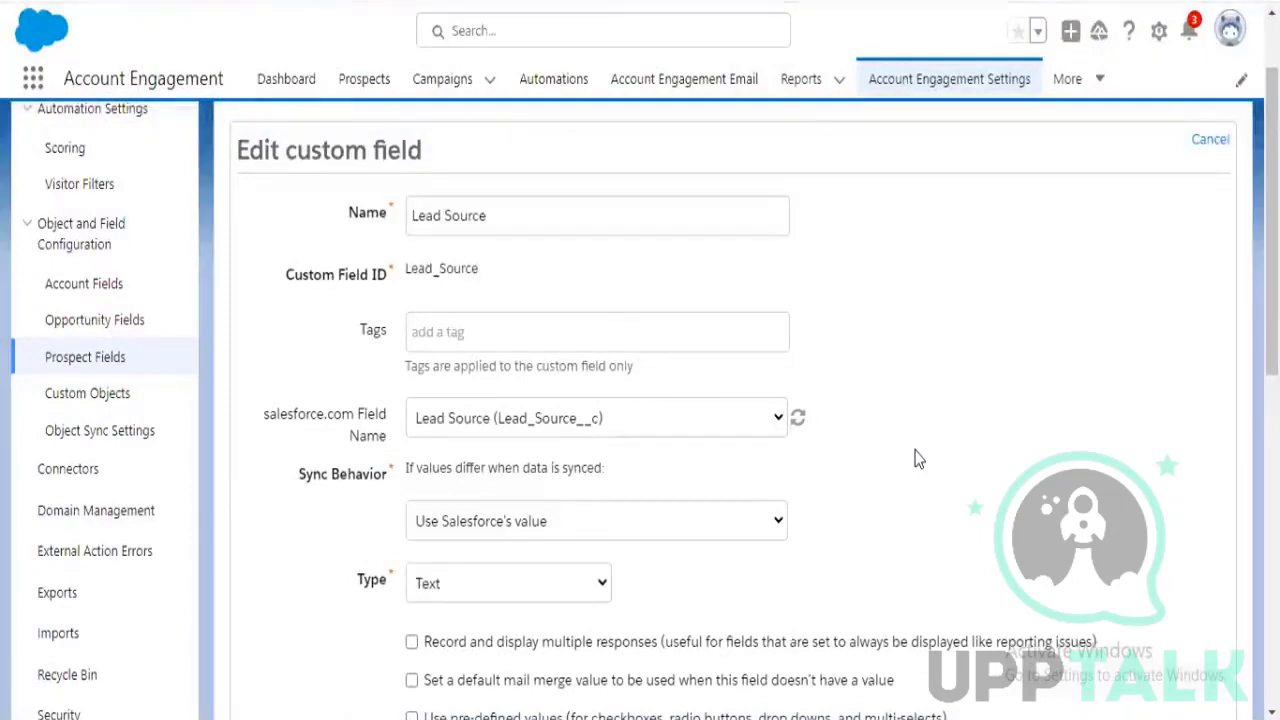
pyautogui.scroll(-1, 918, 458)
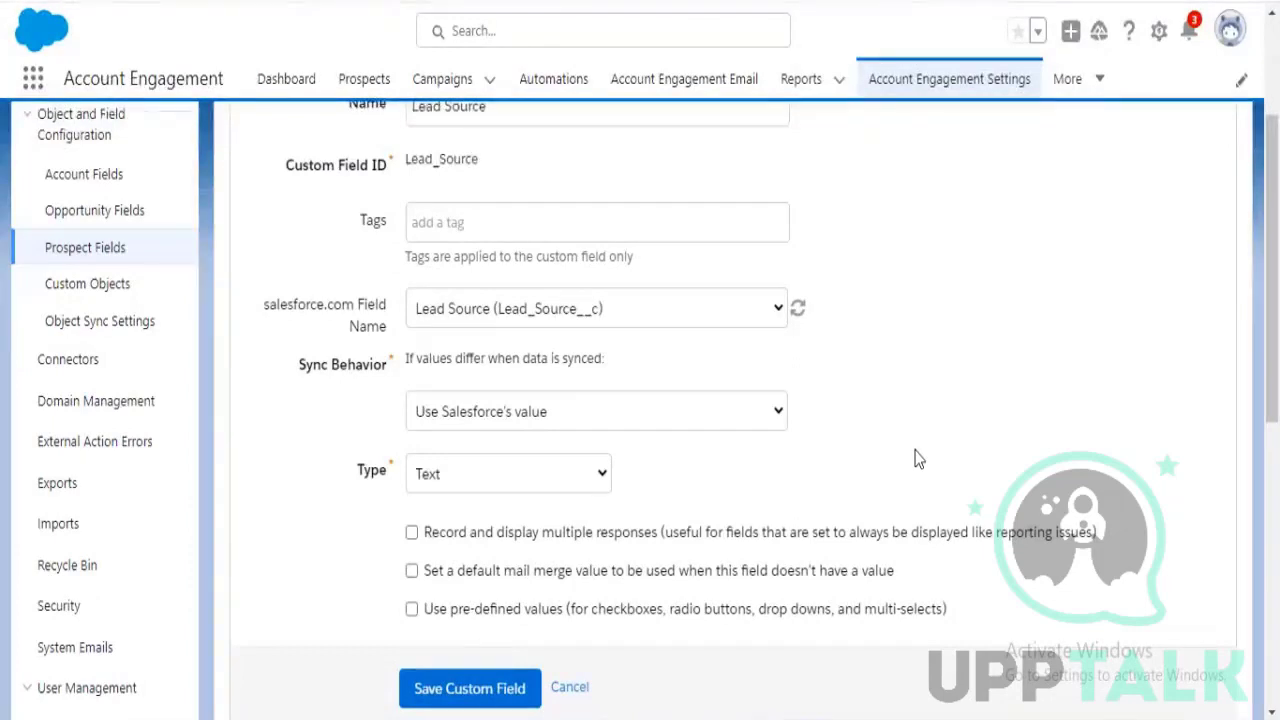
pyautogui.scroll(1, 918, 458)
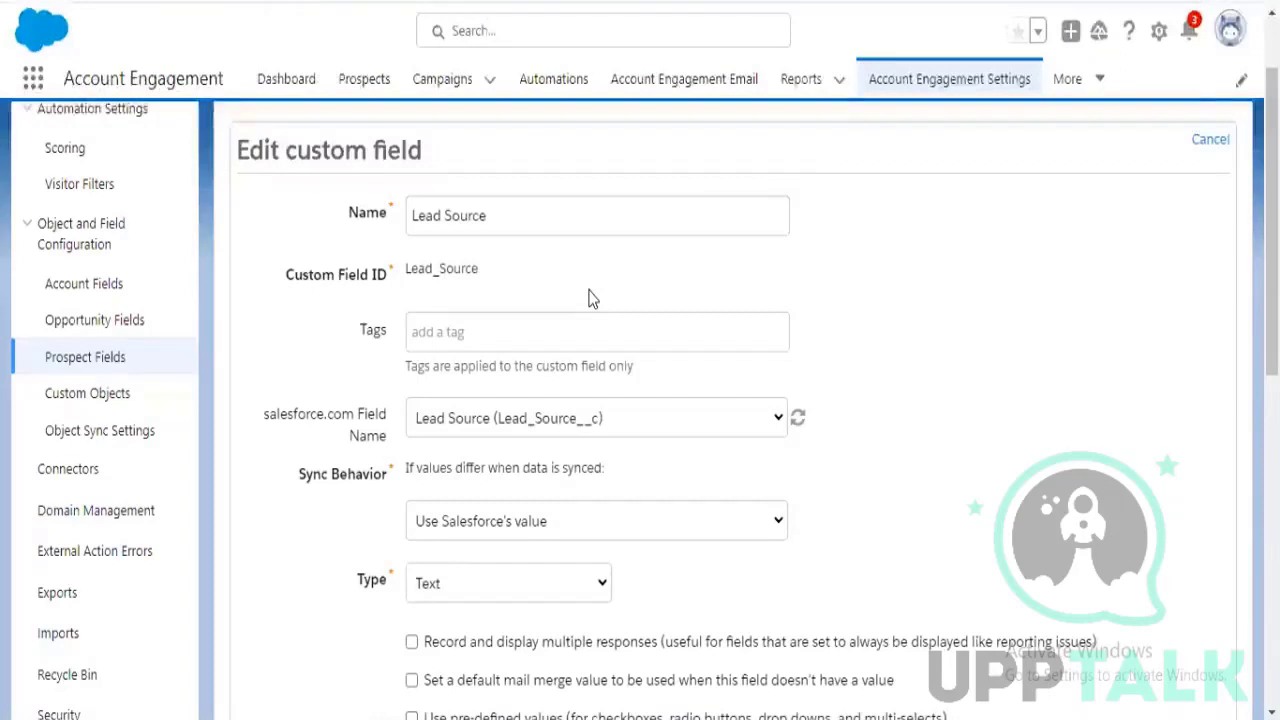
pyautogui.scroll(-1, 590, 298)
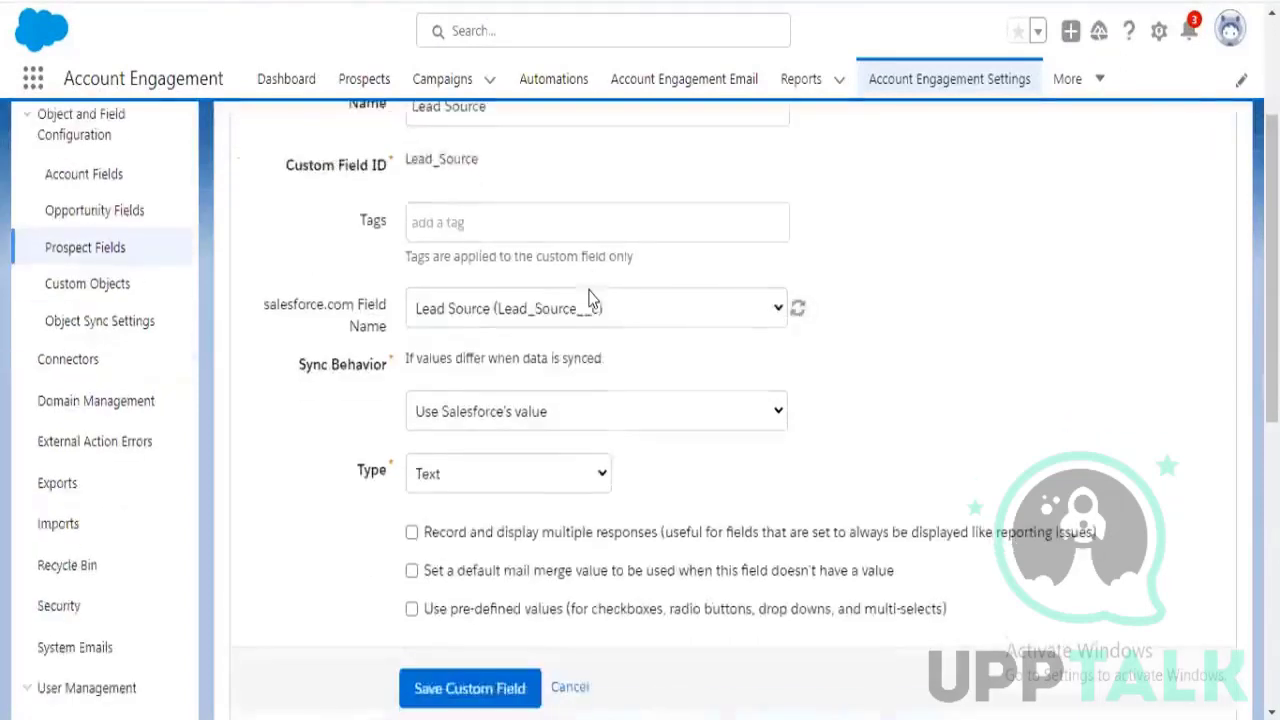
pyautogui.click(761, 418)
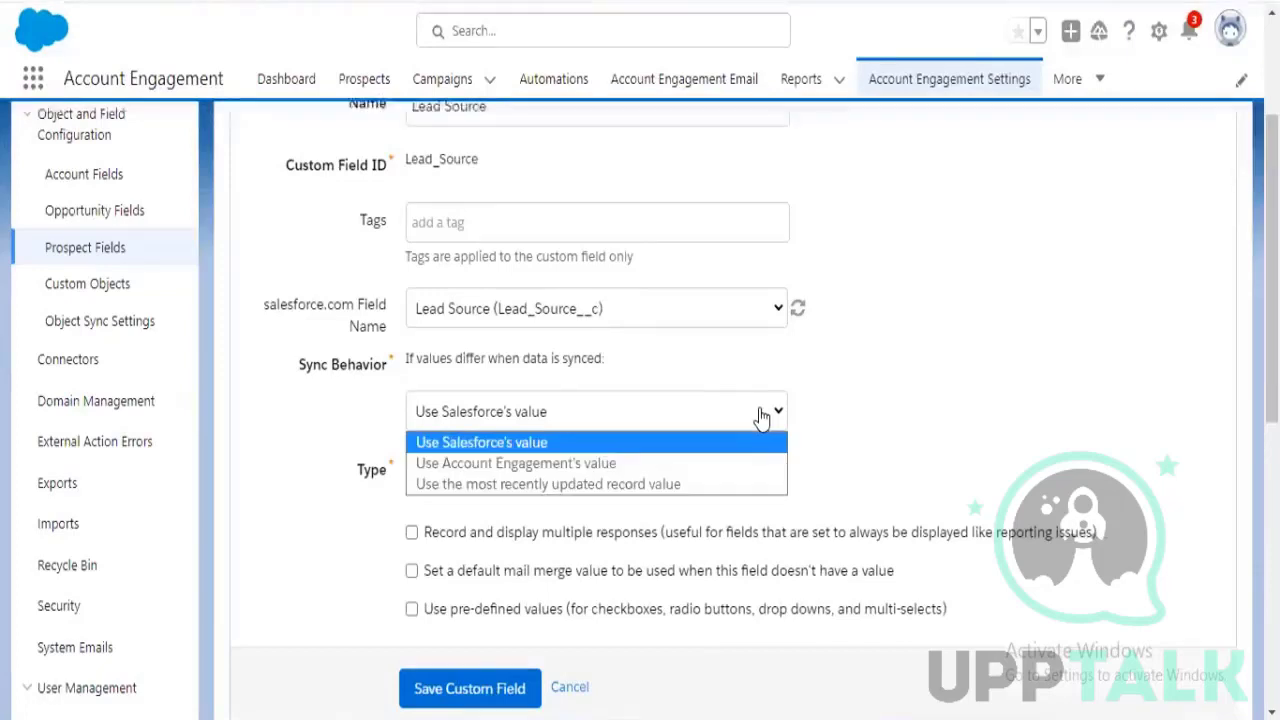
pyautogui.click(905, 398)
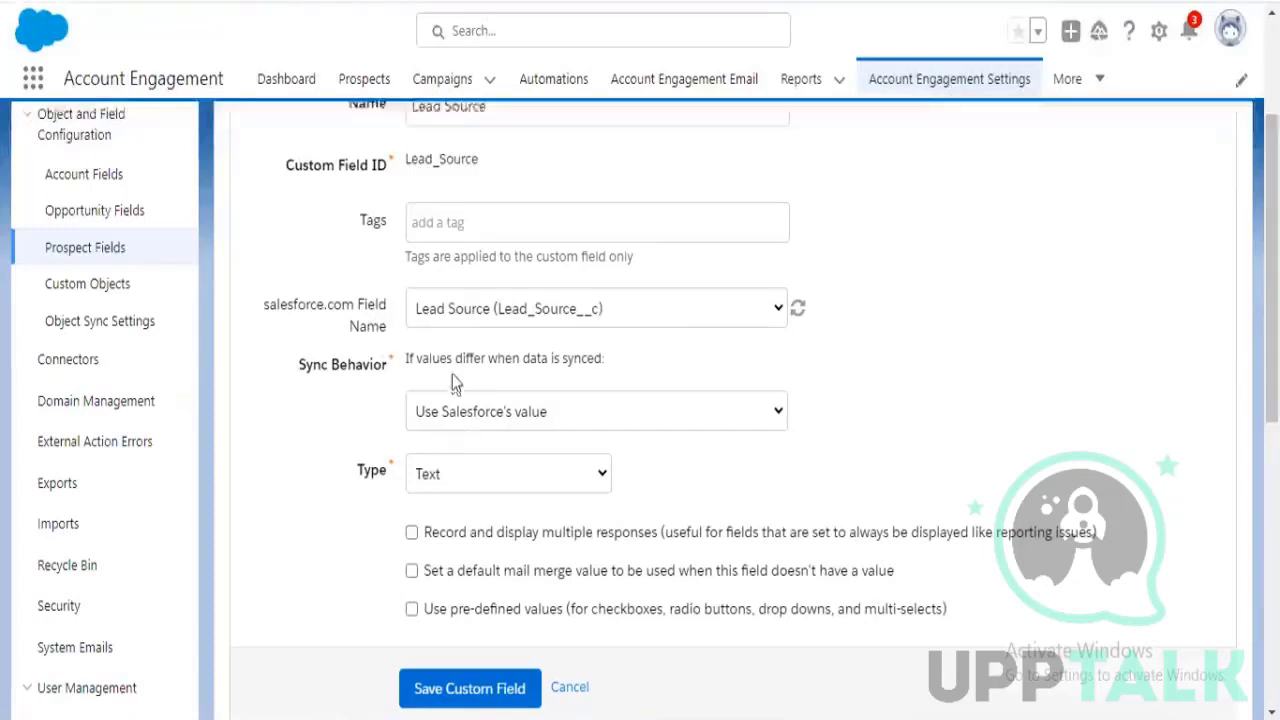
# Set the Lead Source field's sync behavior to Use Account Engagement's value
pyautogui.click(472, 425)
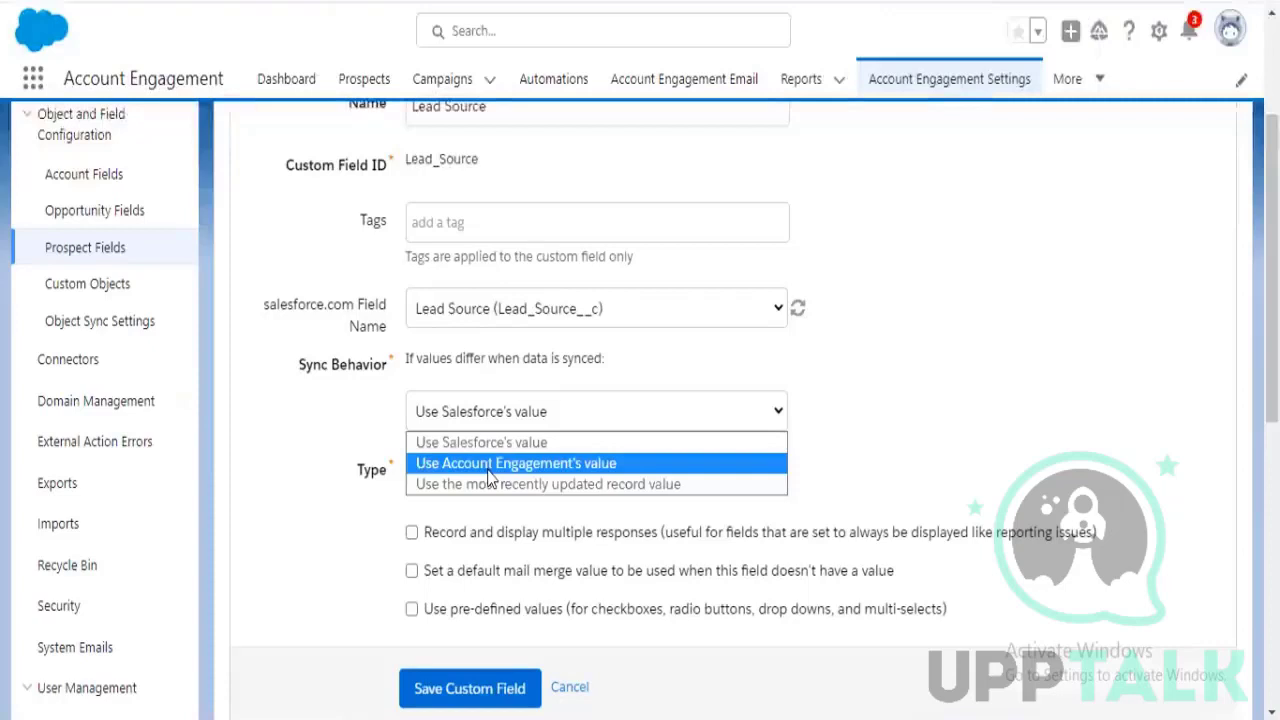
pyautogui.click(490, 463)
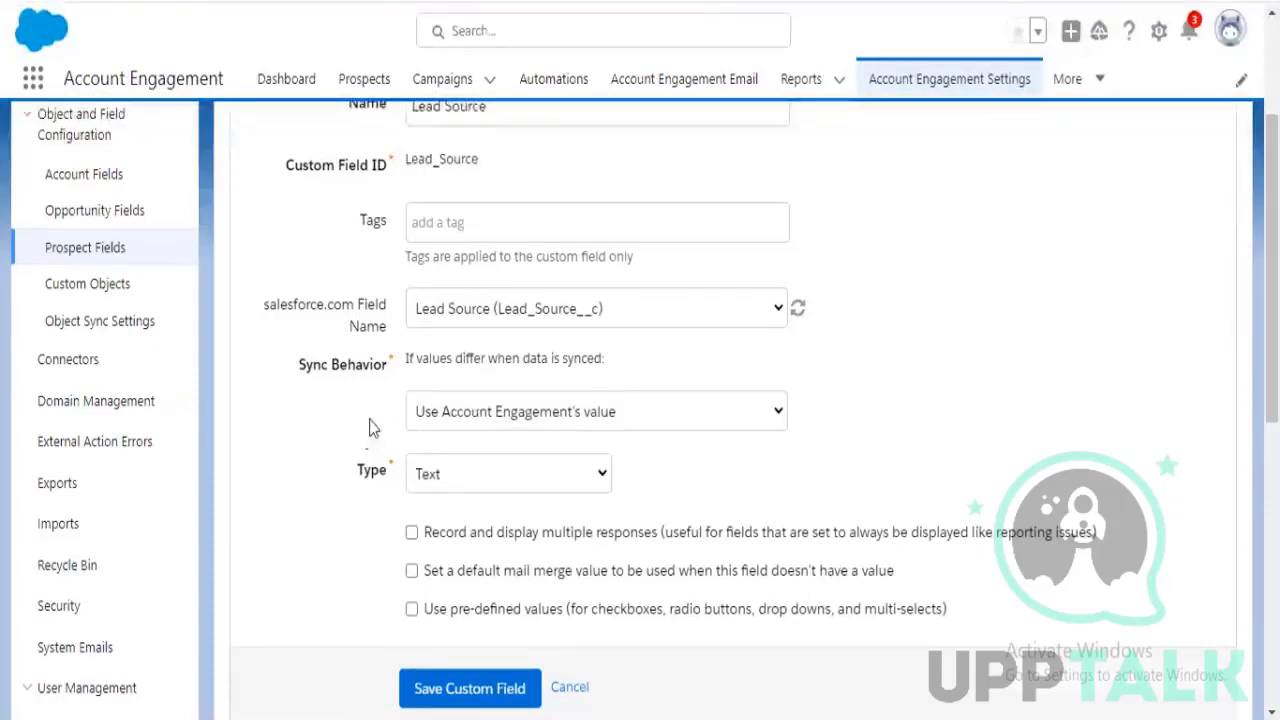
pyautogui.scroll(1, 369, 428)
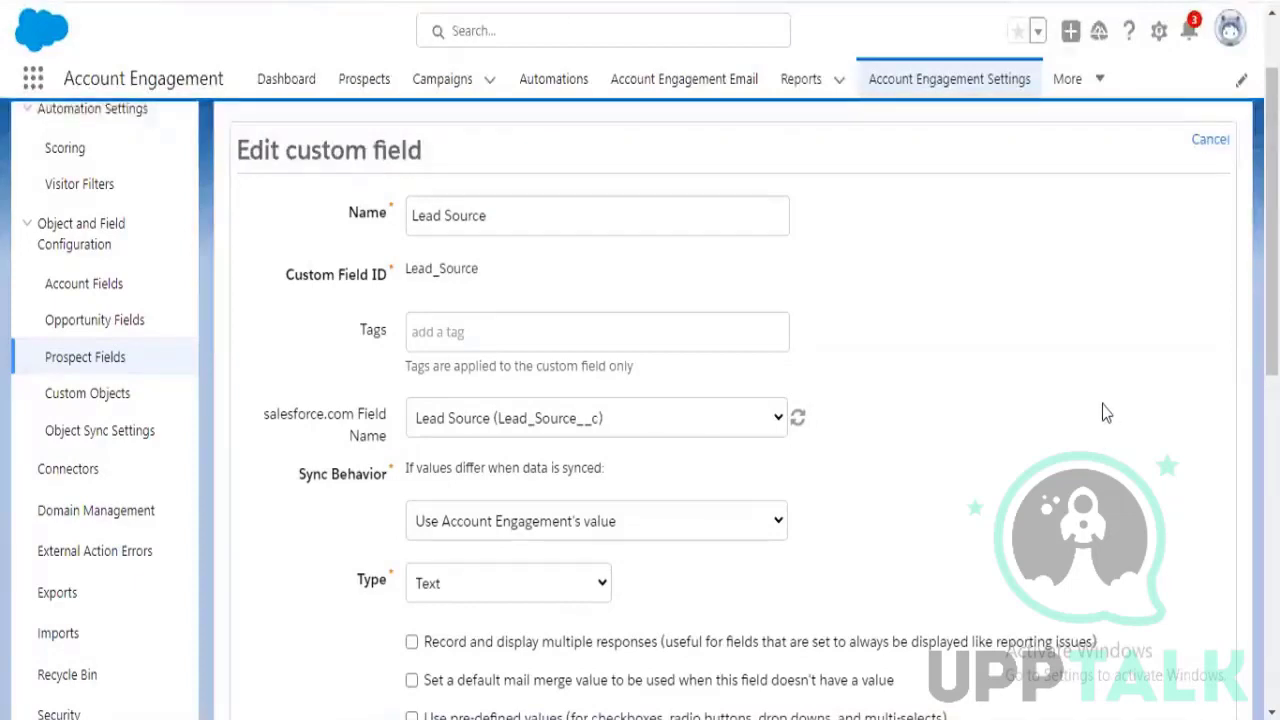
pyautogui.scroll(-1, 1103, 411)
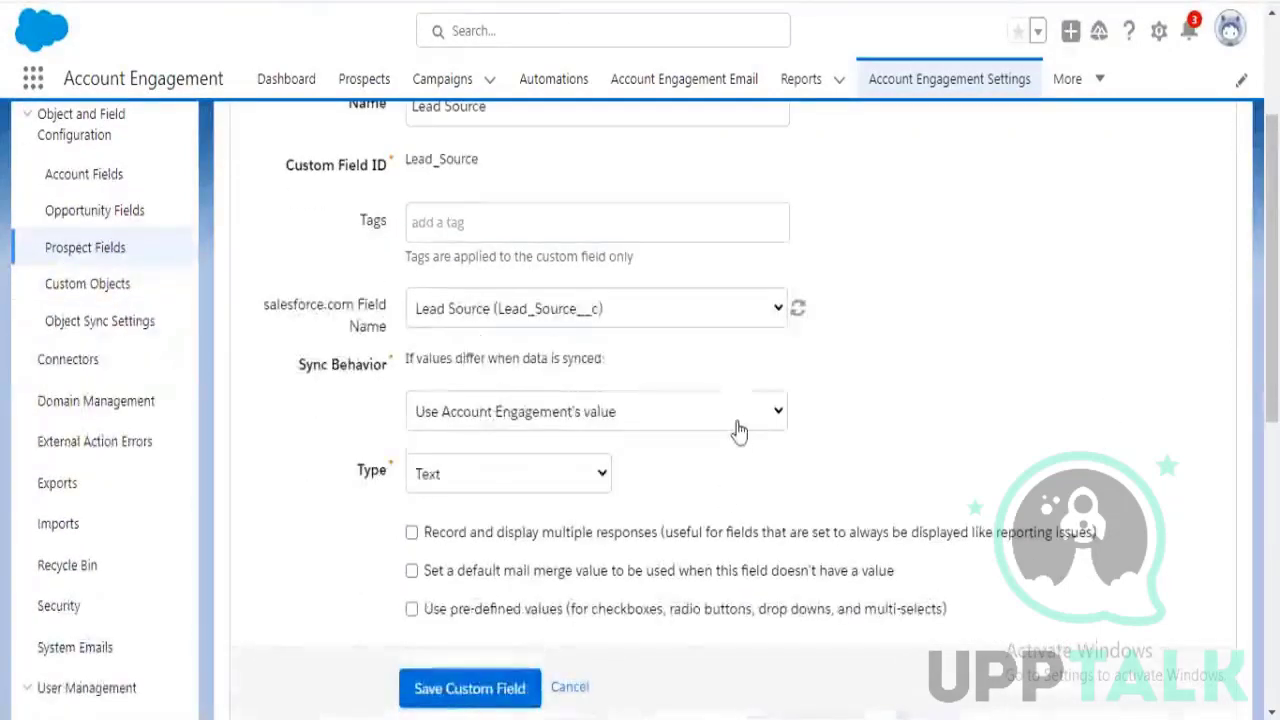
# Set the sync behavior to Use the most recently updated record value, save the custom field and sync all prospects
pyautogui.click(741, 424)
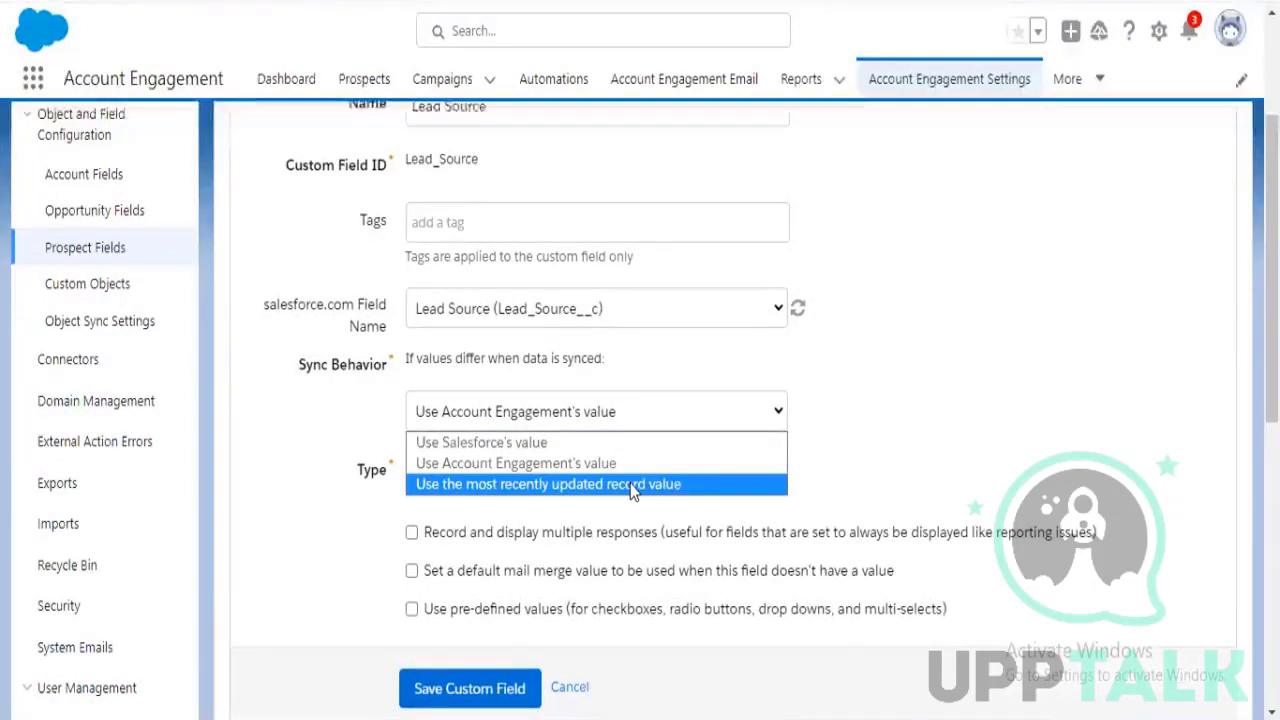
pyautogui.click(633, 484)
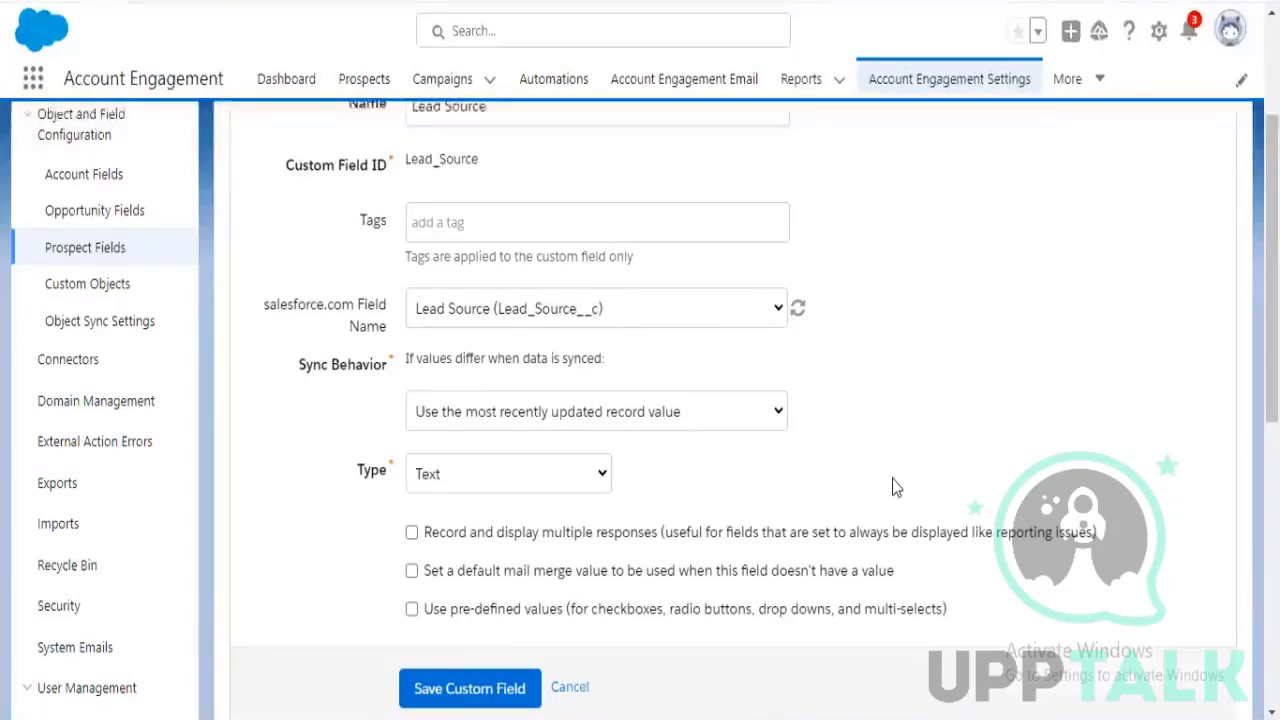
pyautogui.scroll(-1, 893, 479)
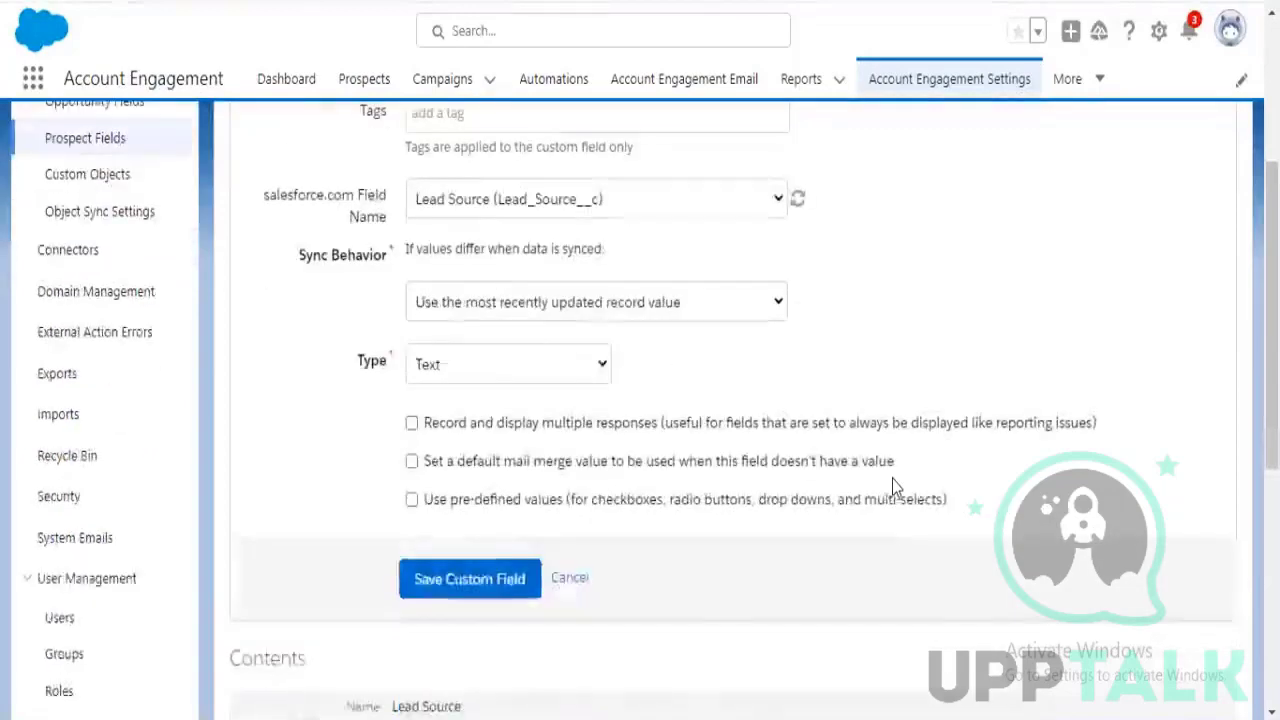
pyautogui.scroll(-1, 893, 481)
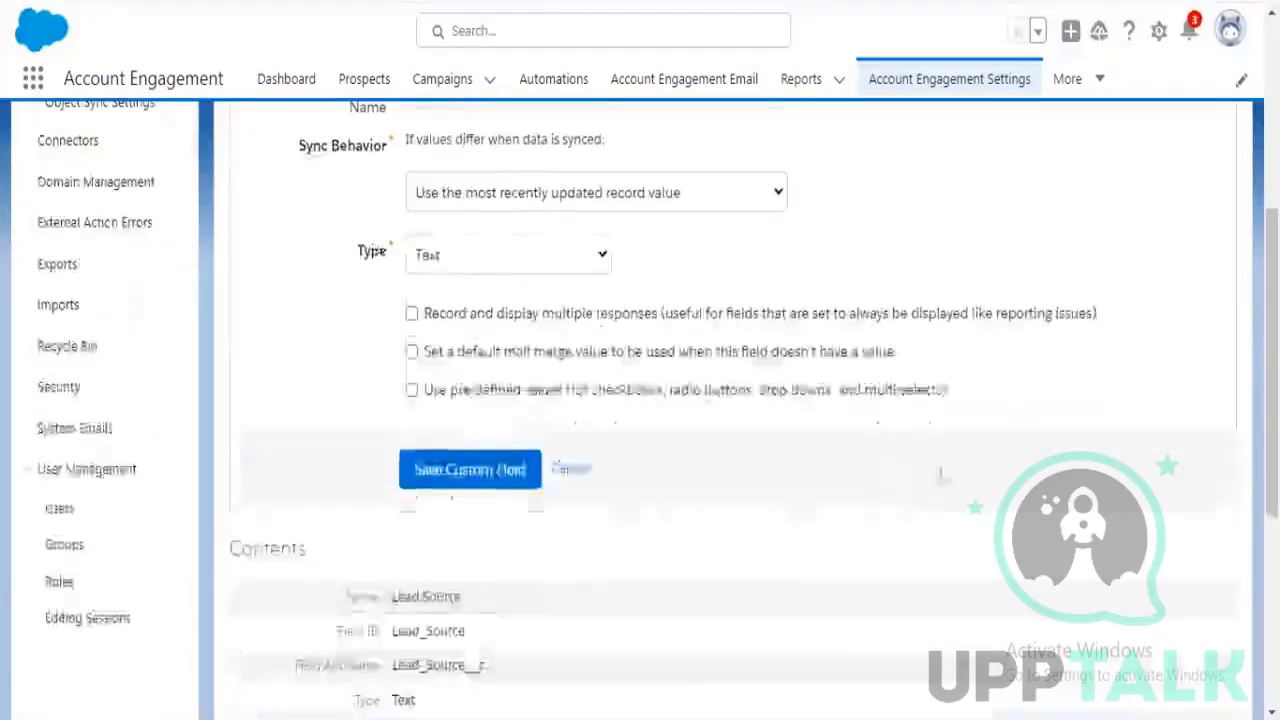
pyautogui.click(482, 488)
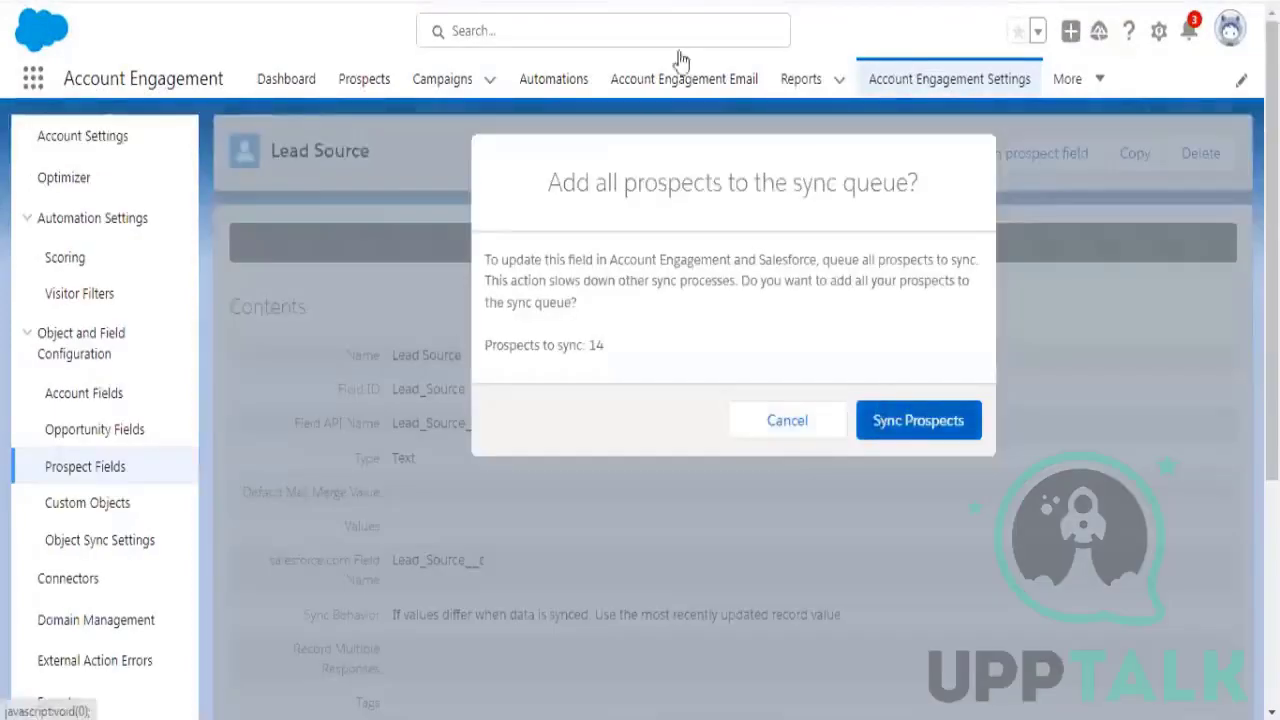
pyautogui.click(880, 425)
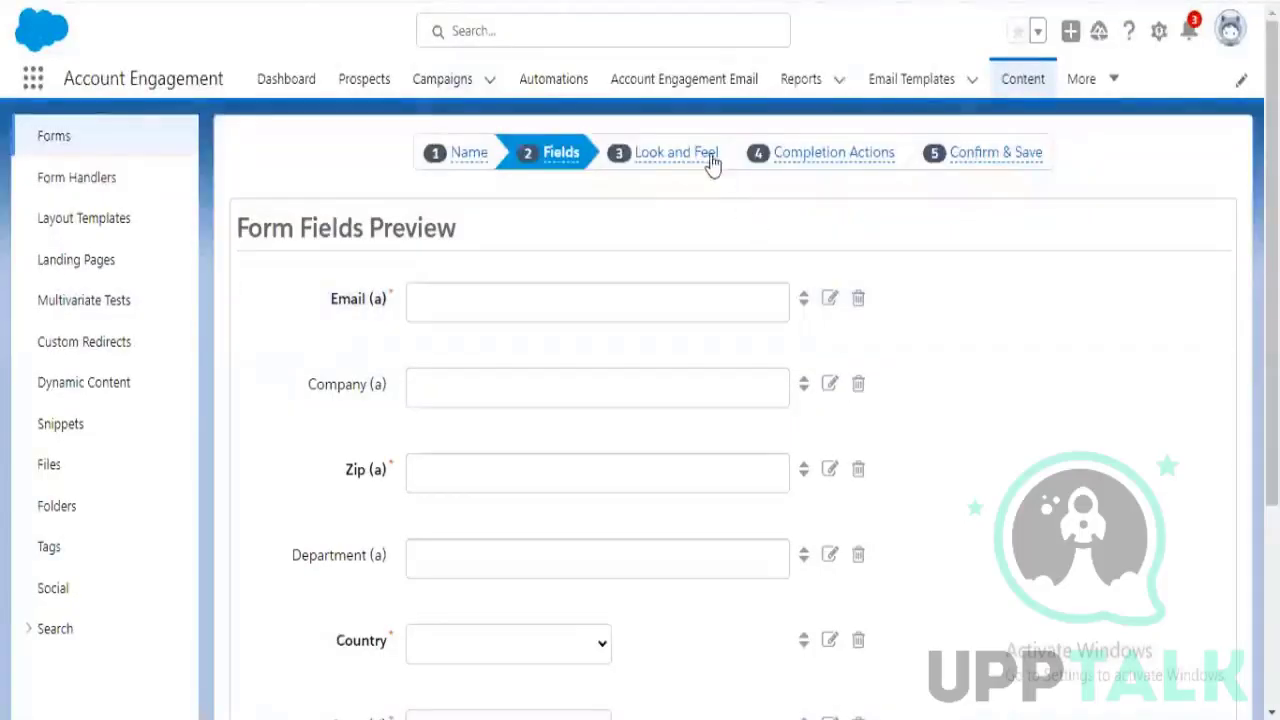
# Return to the form's Fields step and reload the page to refresh its available prospect fields
pyautogui.scroll(-3, 926, 527)
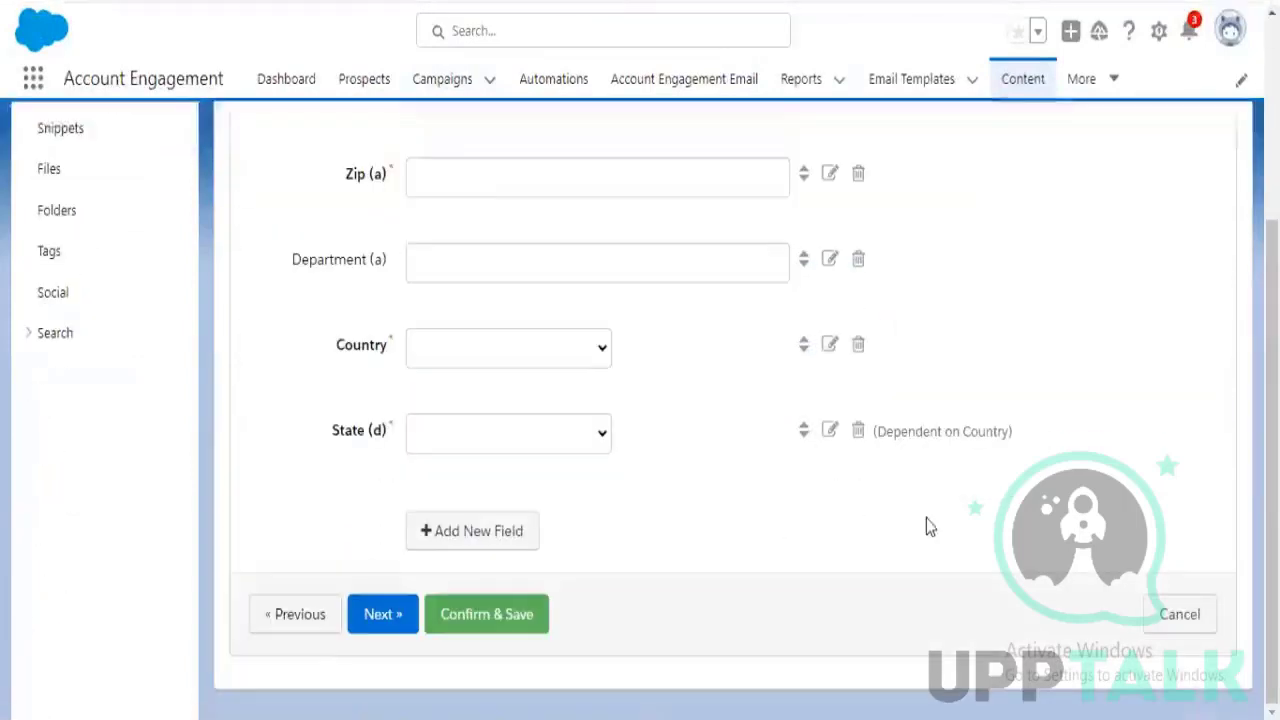
pyautogui.click(78, 10)
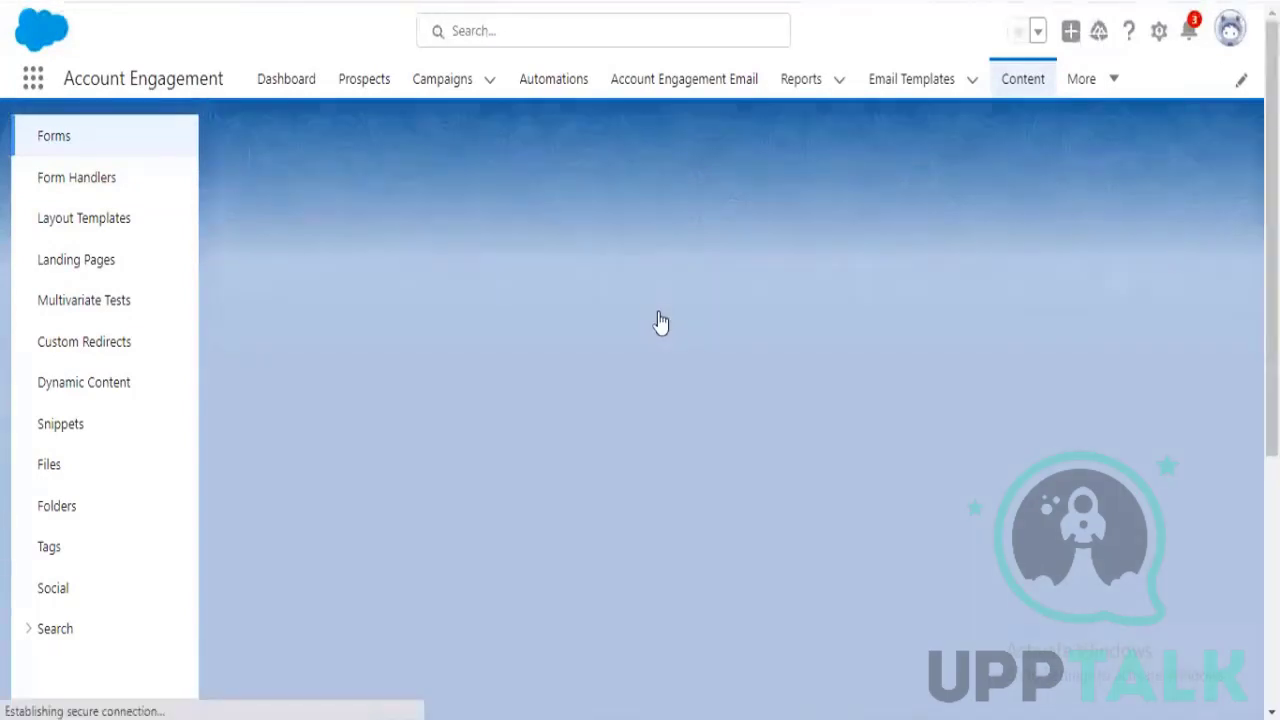
pyautogui.scroll(-3, 875, 419)
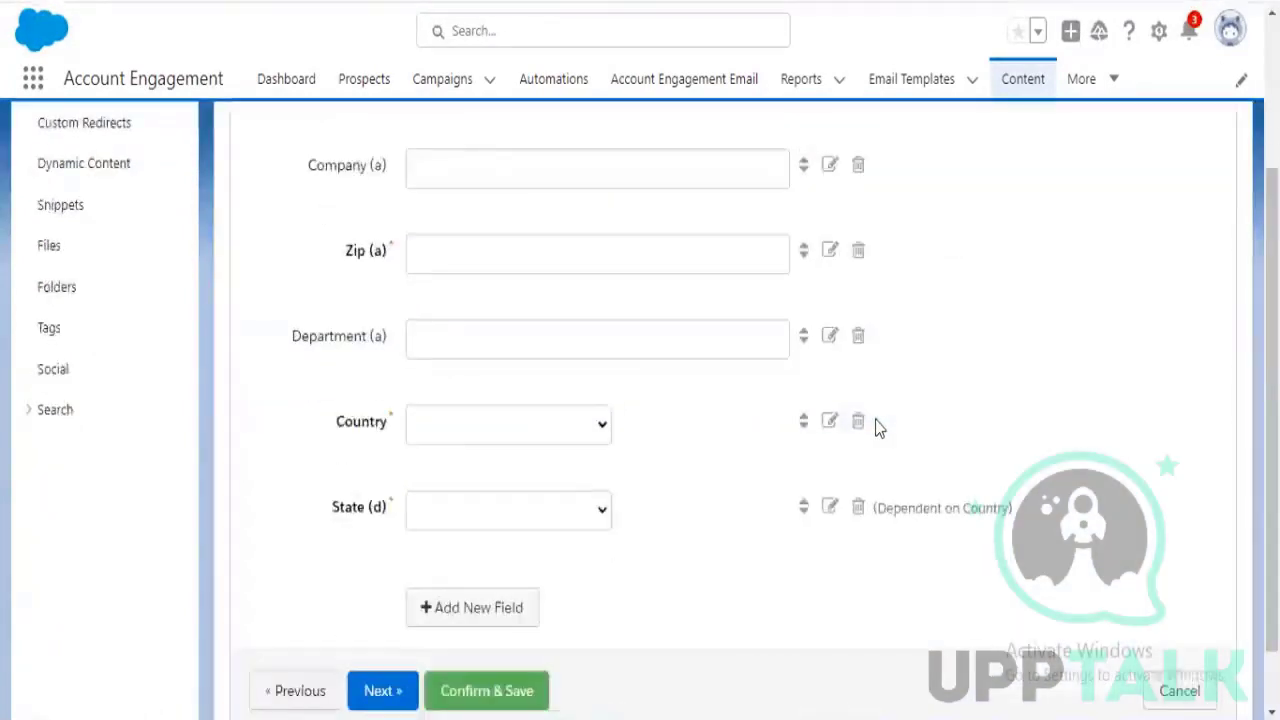
# Start a new field on the form and map it to the Lead Source custom prospect field
pyautogui.click(524, 531)
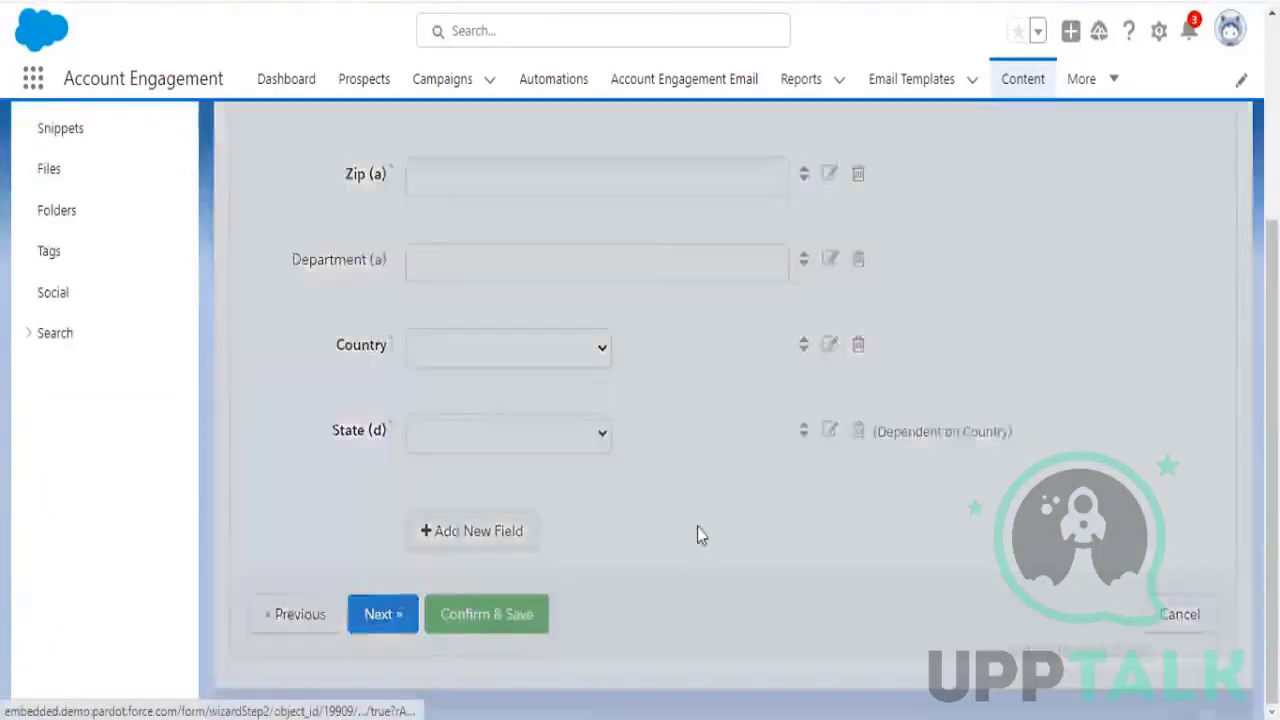
pyautogui.scroll(2, 650, 345)
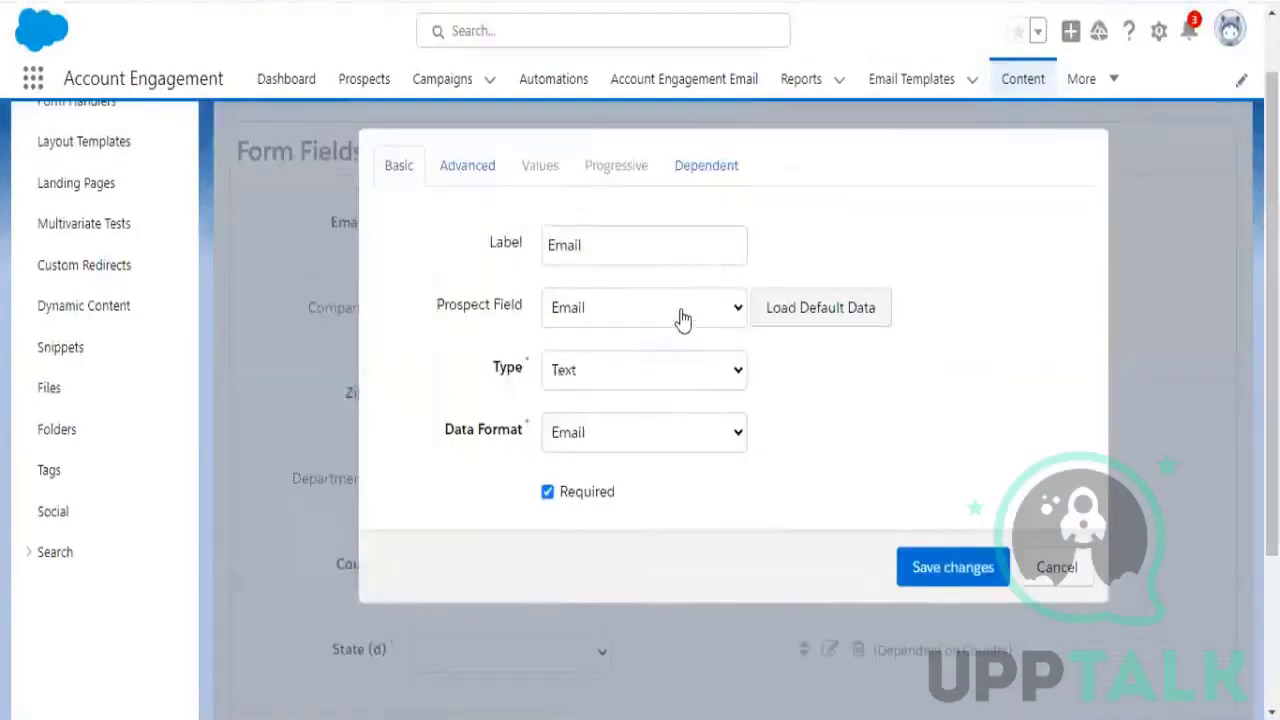
pyautogui.click(680, 318)
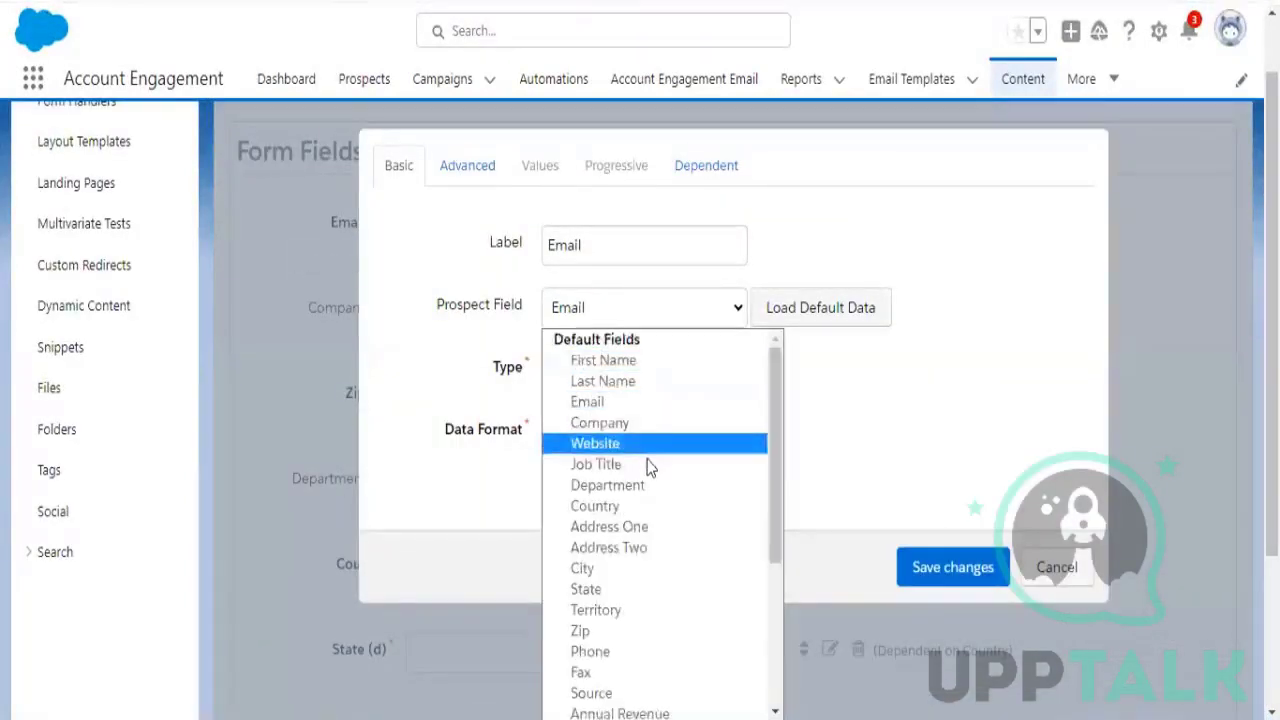
pyautogui.scroll(-3, 647, 465)
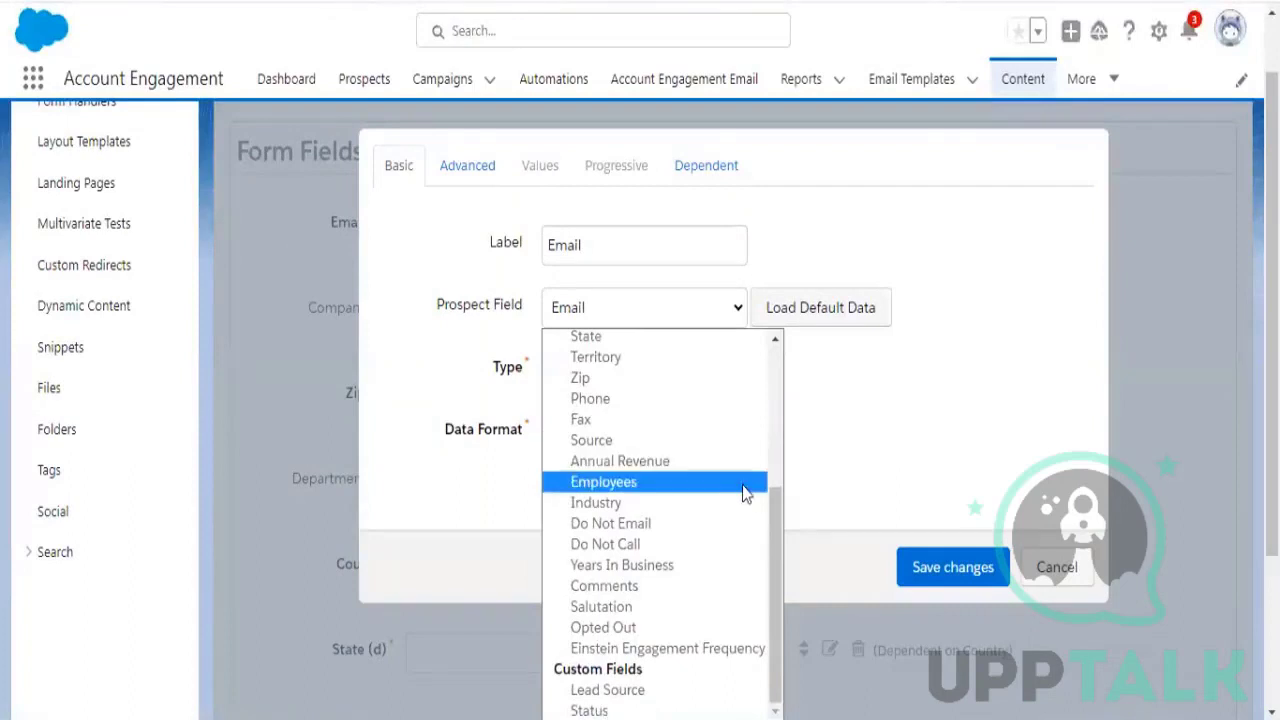
pyautogui.scroll(-2, 881, 480)
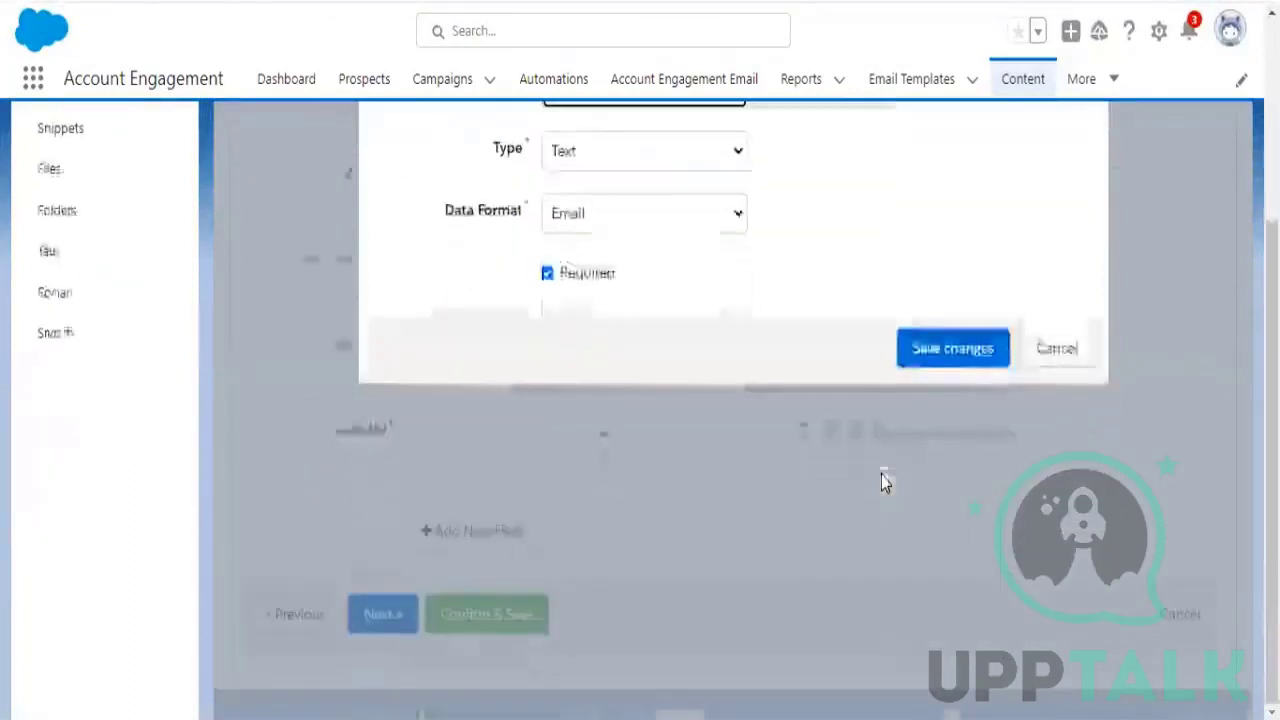
pyautogui.scroll(2, 880, 480)
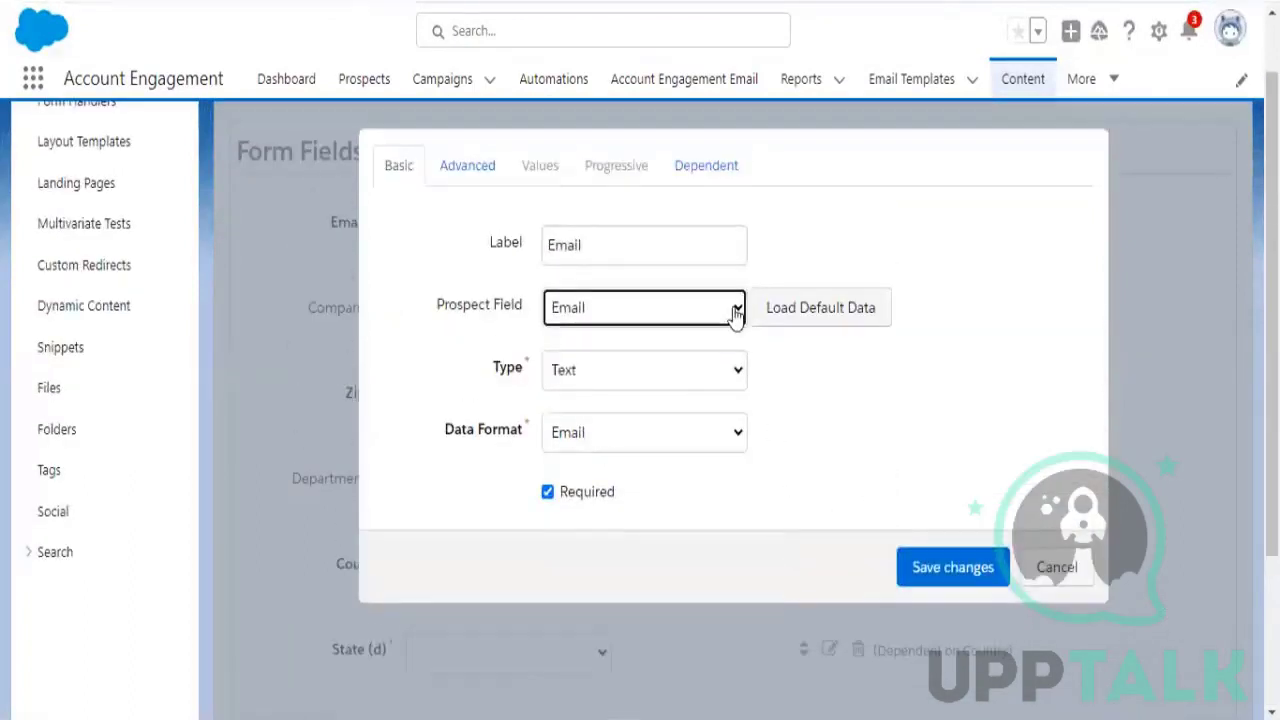
pyautogui.click(737, 310)
pyautogui.scroll(-3, 730, 495)
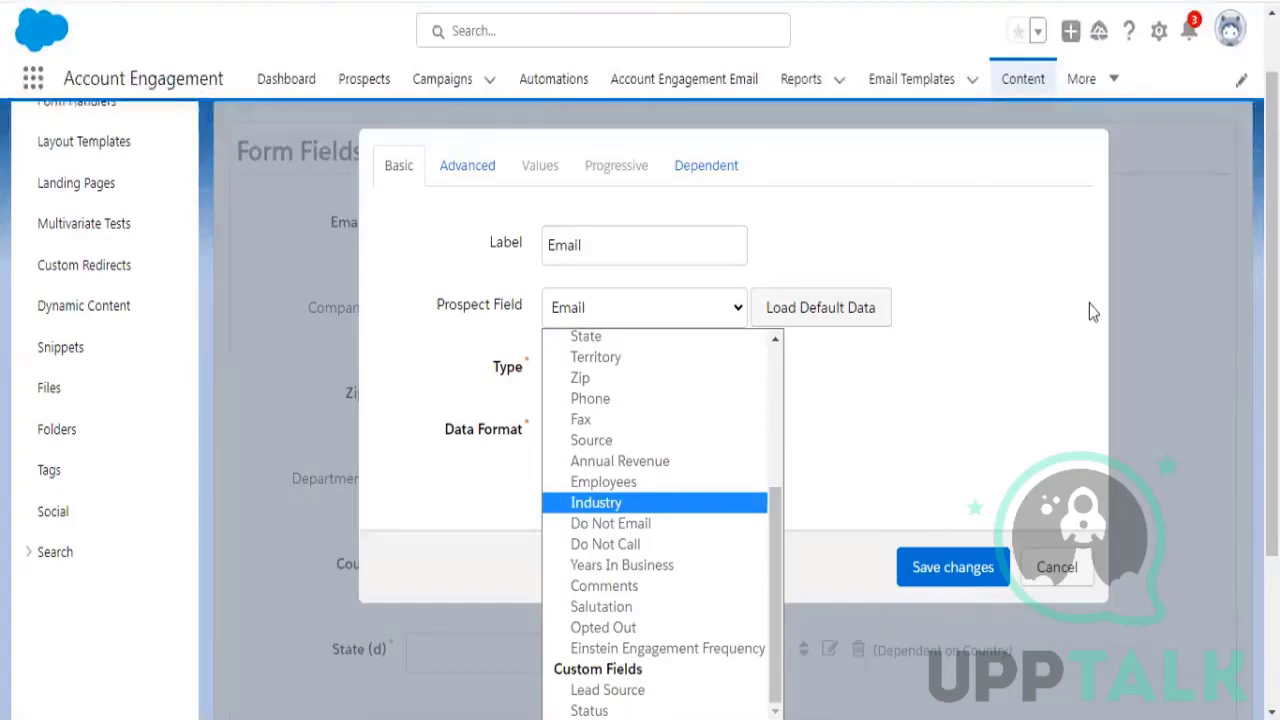
pyautogui.scroll(5, 708, 434)
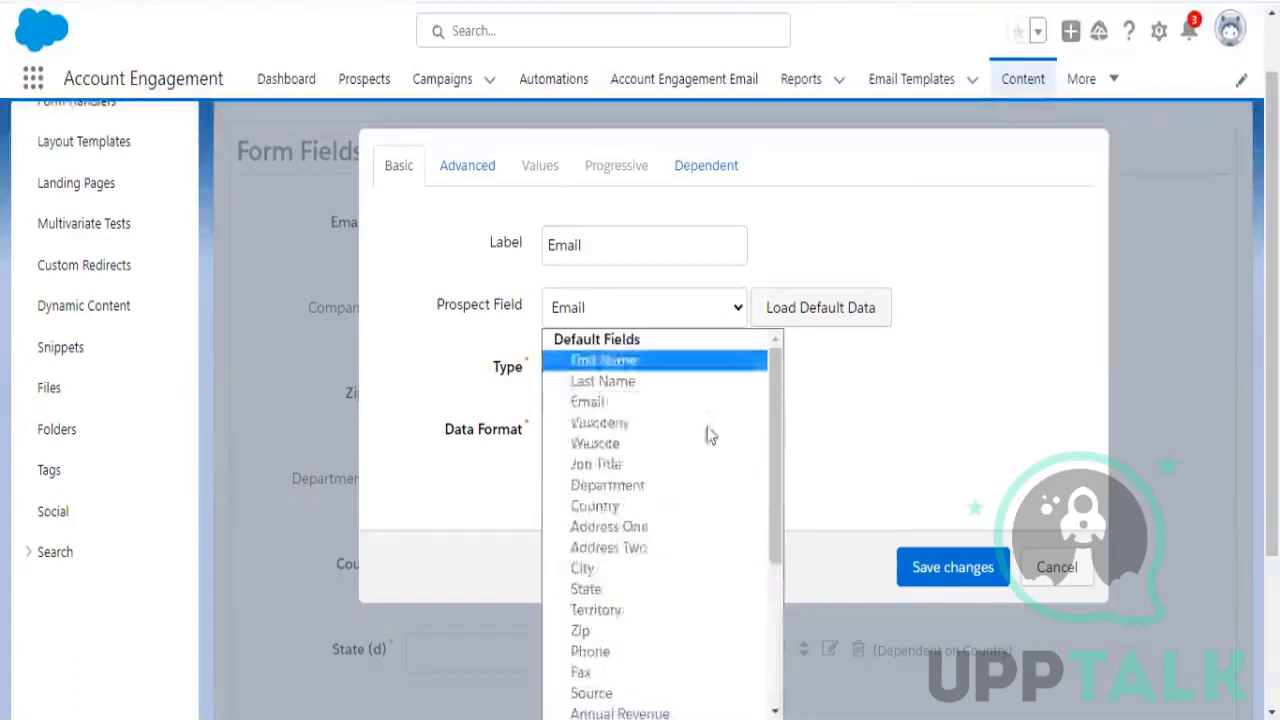
pyautogui.scroll(-3, 720, 548)
pyautogui.scroll(-1, 720, 548)
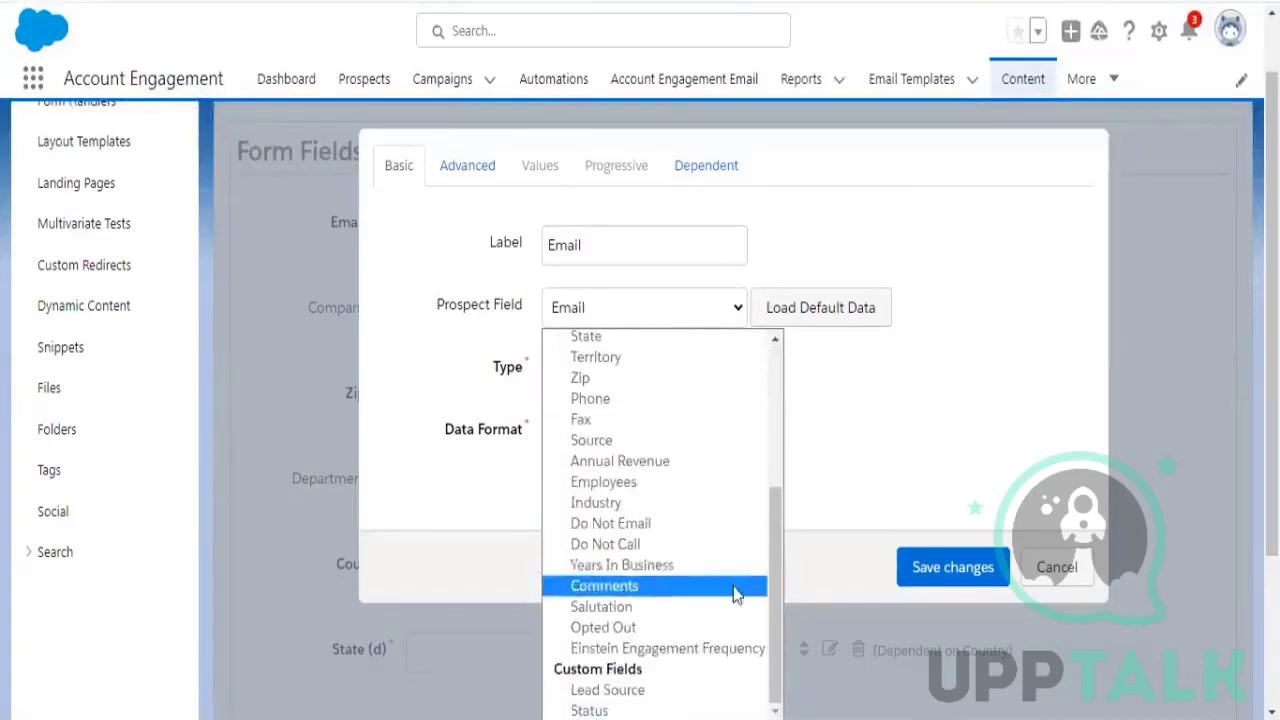
pyautogui.click(675, 692)
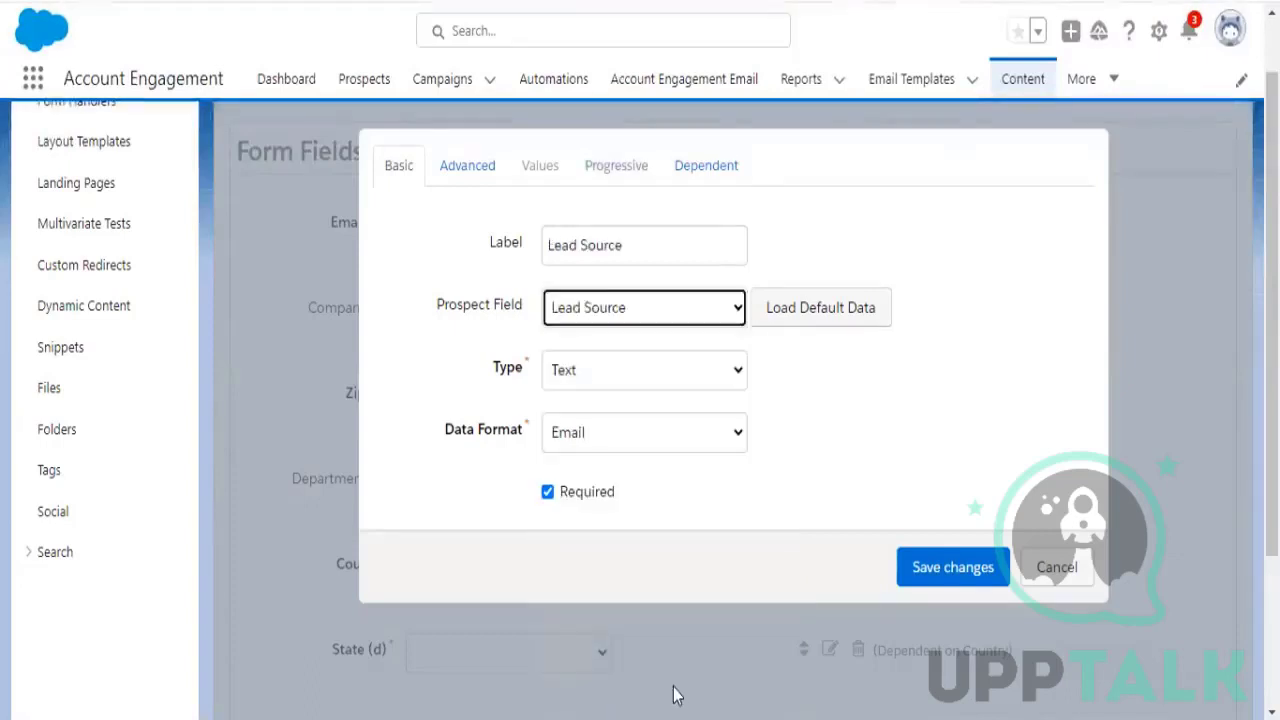
# Set the Lead Source form field's data format to Text and type to Hidden, and discard the new field
pyautogui.click(711, 446)
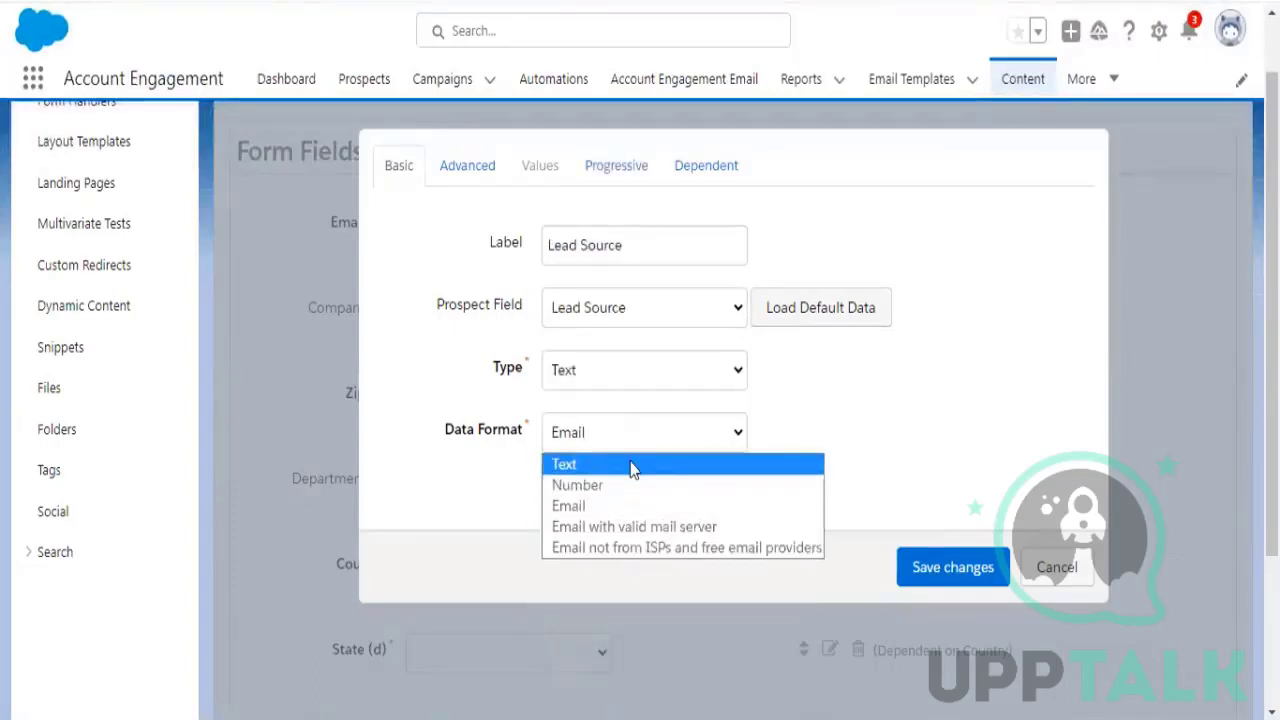
pyautogui.click(631, 465)
pyautogui.click(647, 432)
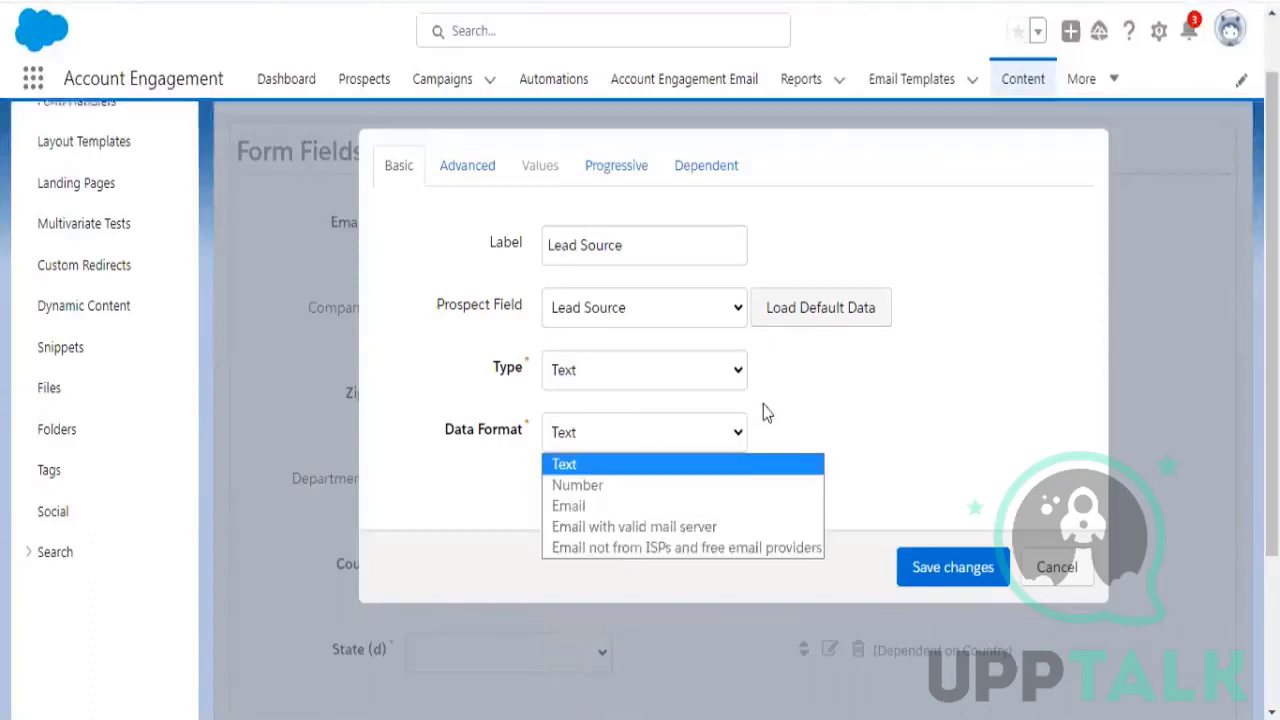
pyautogui.click(766, 409)
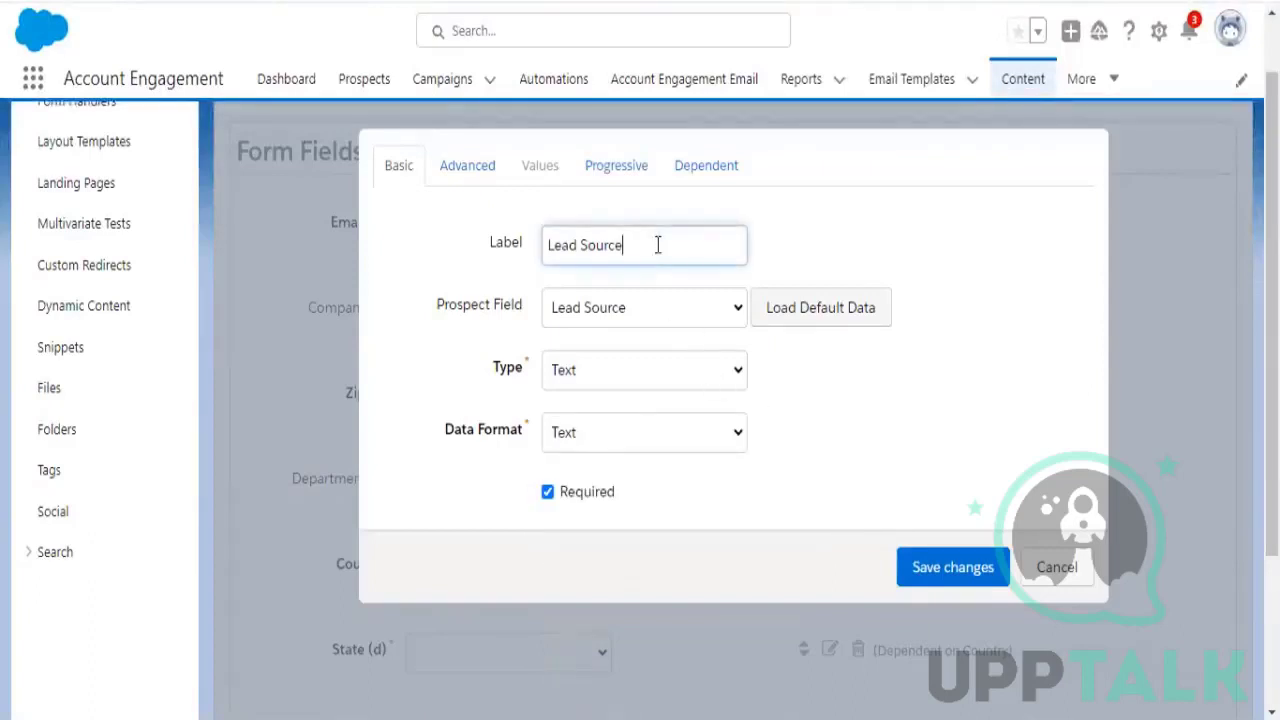
pyautogui.moveTo(622, 245); pyautogui.dragTo(610, 243)
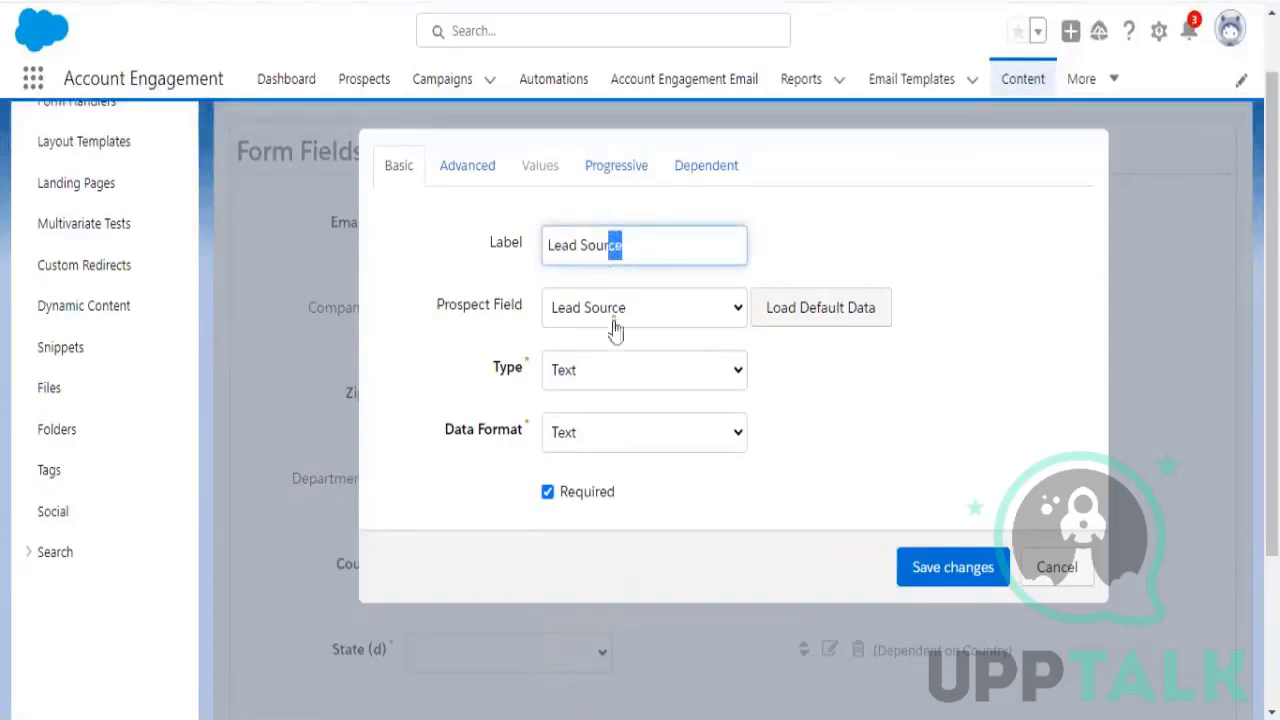
pyautogui.click(623, 374)
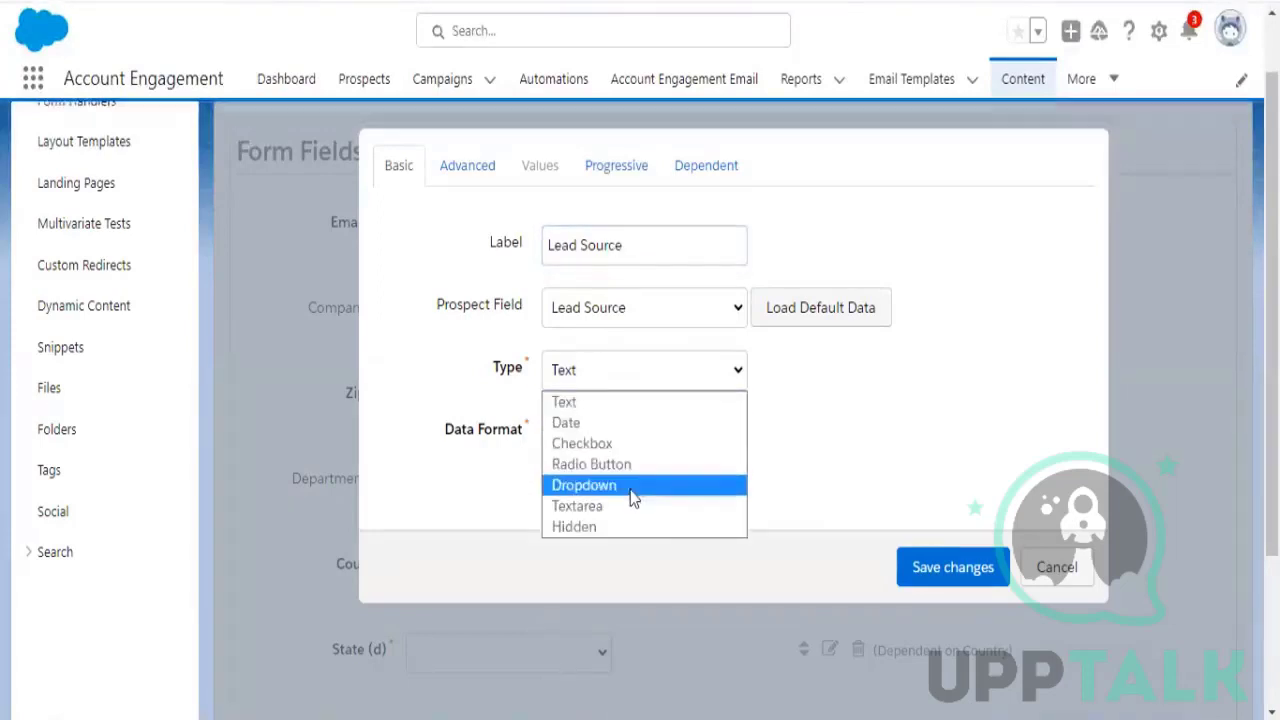
pyautogui.click(638, 527)
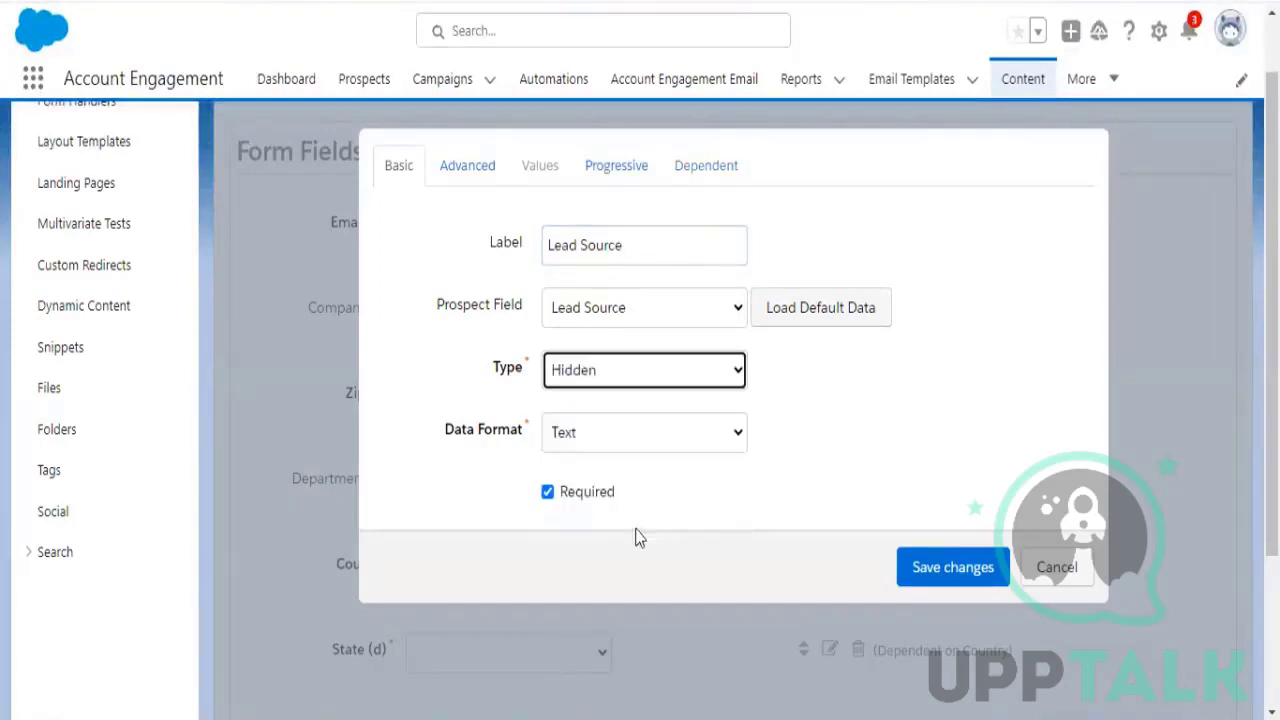
pyautogui.click(855, 432)
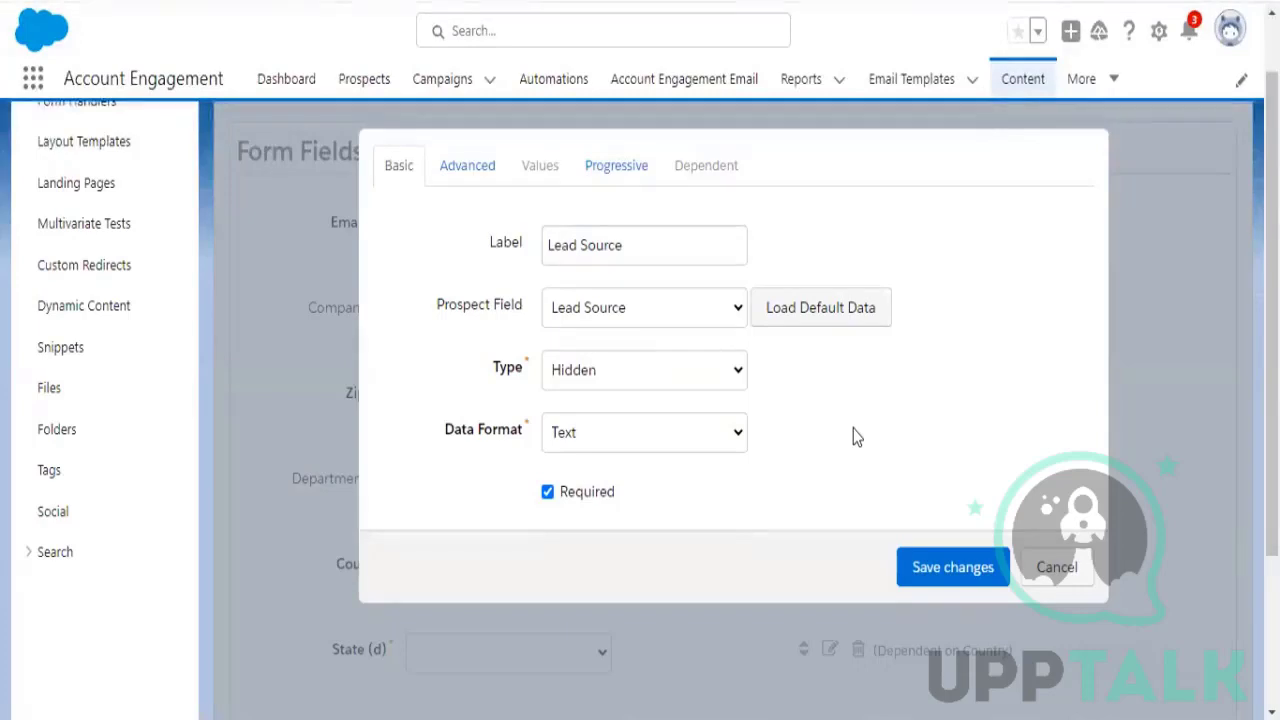
pyautogui.click(1067, 582)
pyautogui.click(730, 108)
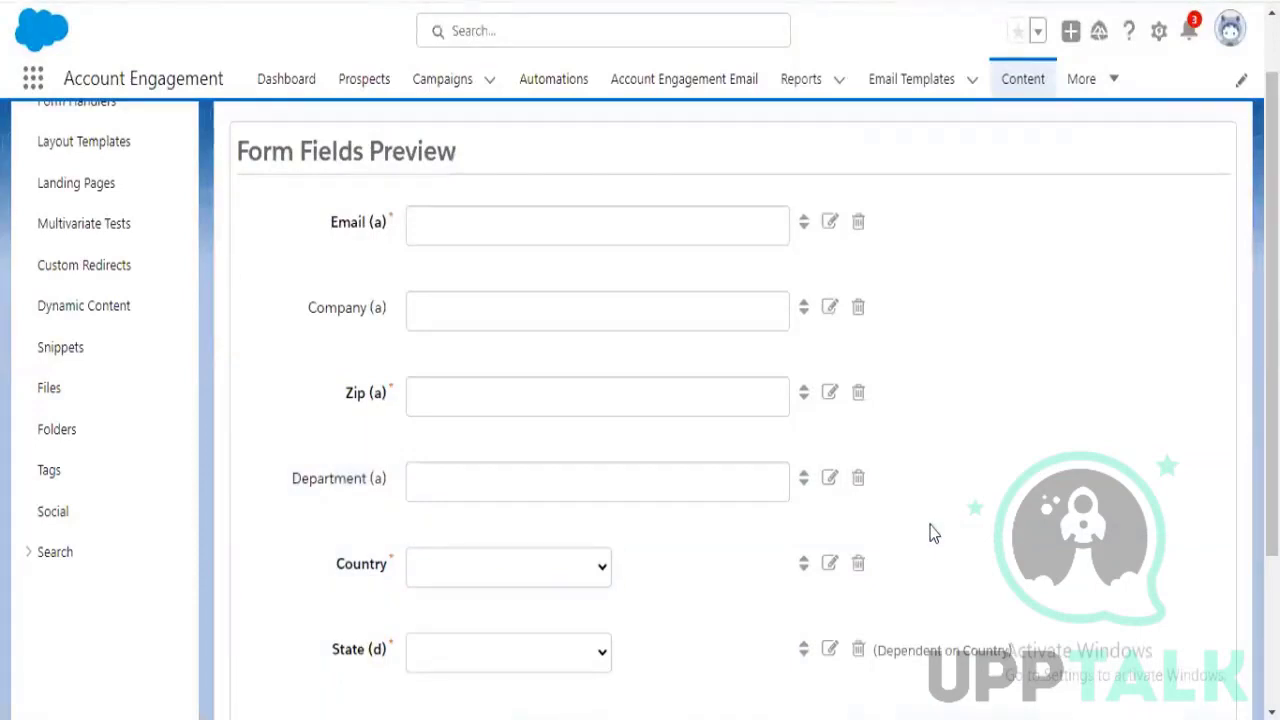
# Go to the form's Completion Actions step and add a second completion action below the Monthly Newsletter list action
pyautogui.scroll(1, 929, 530)
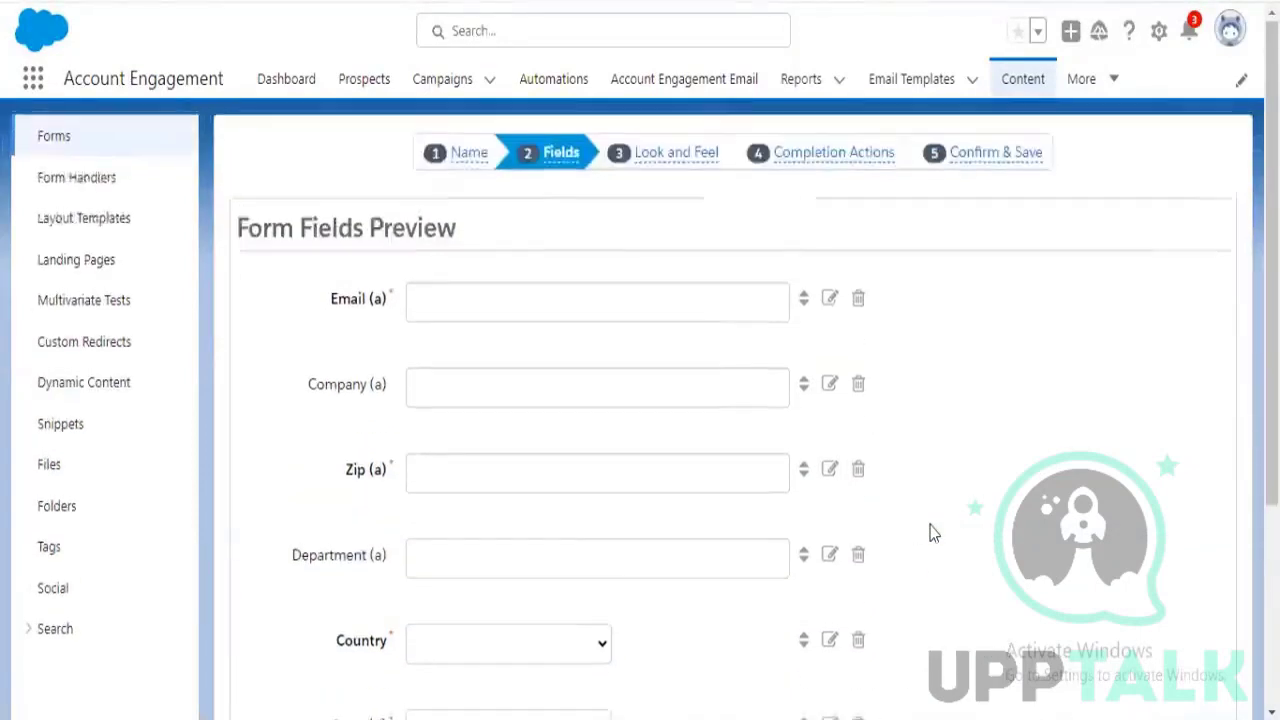
pyautogui.click(800, 163)
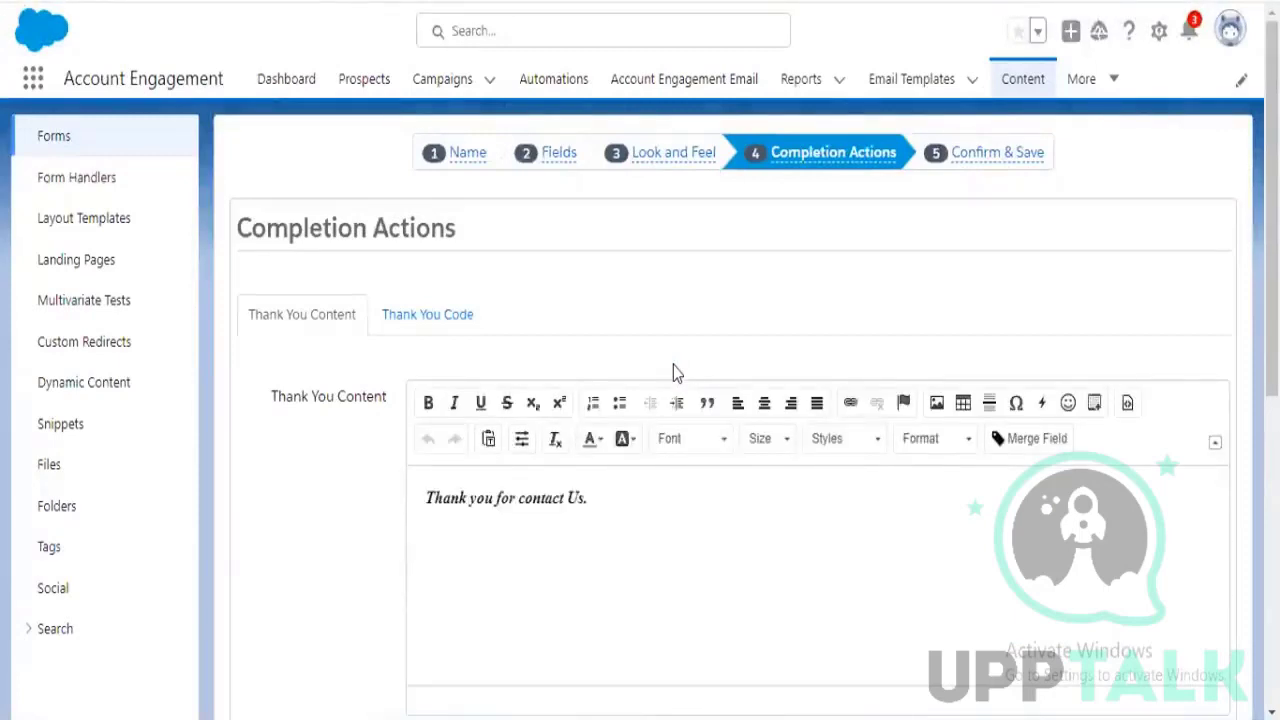
pyautogui.scroll(-3, 673, 367)
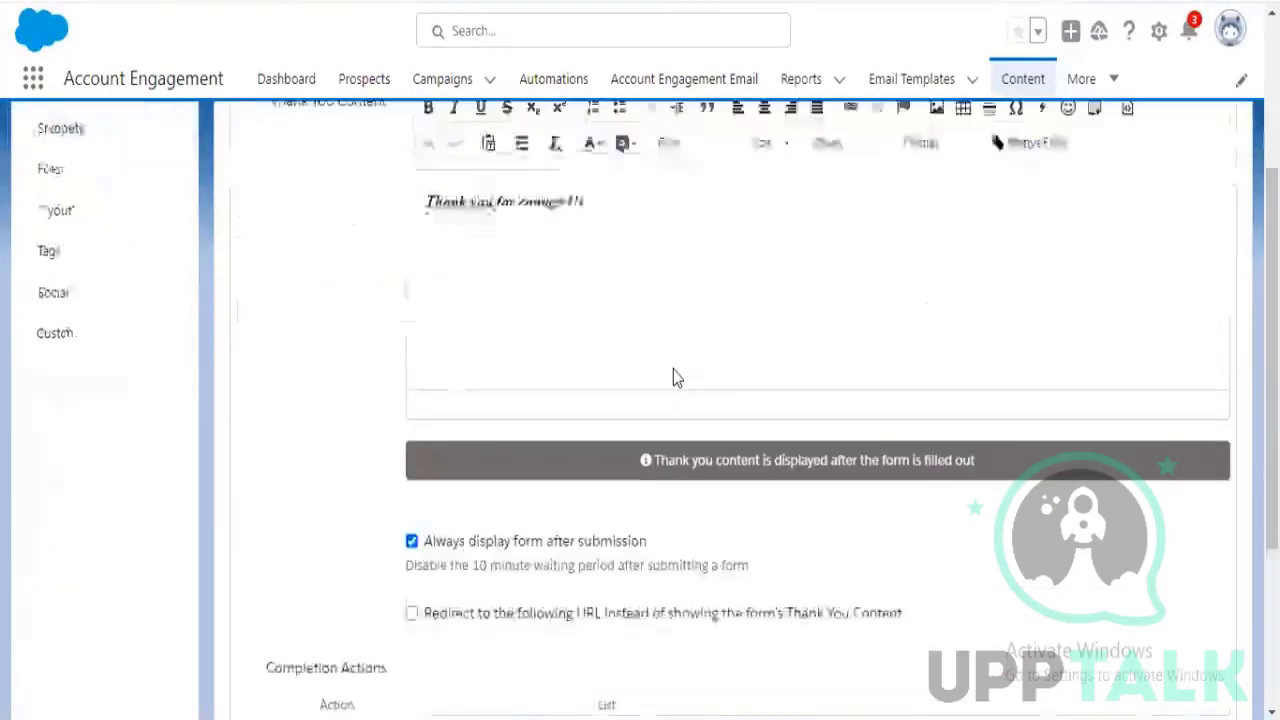
pyautogui.scroll(-2, 673, 369)
pyautogui.scroll(2, 673, 375)
pyautogui.scroll(-3, 674, 378)
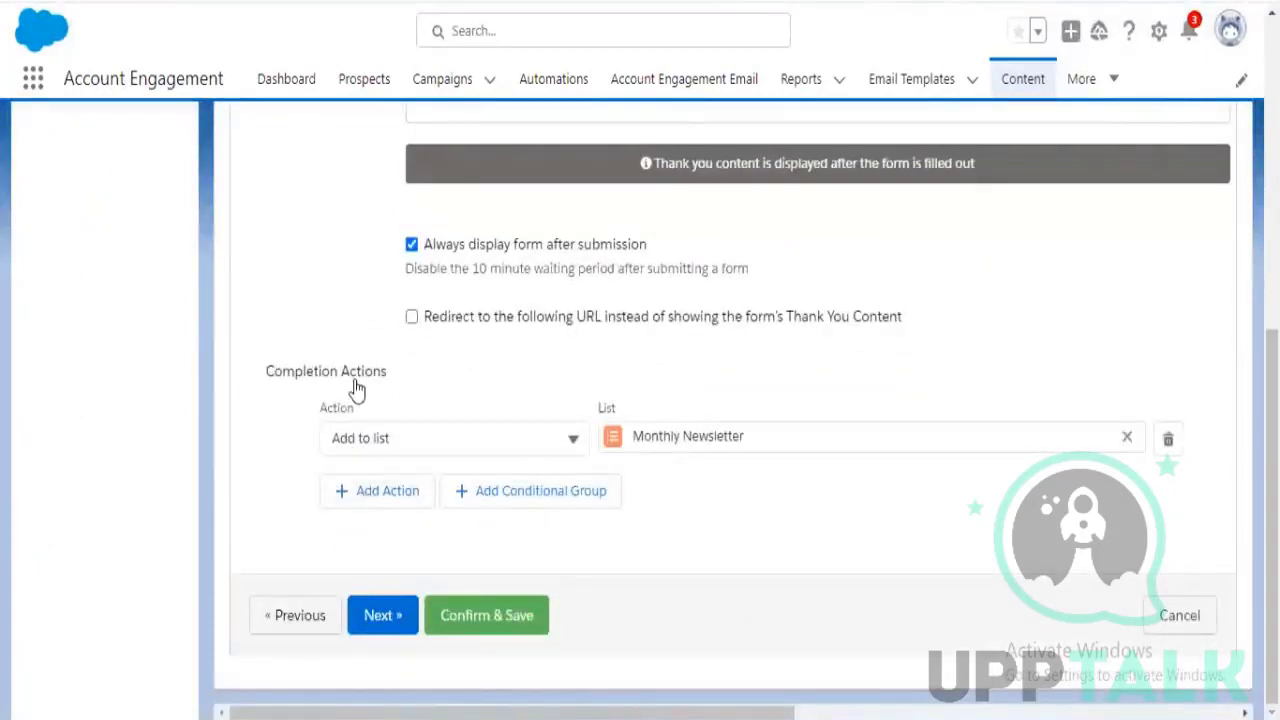
pyautogui.click(387, 491)
pyautogui.scroll(-1, 712, 502)
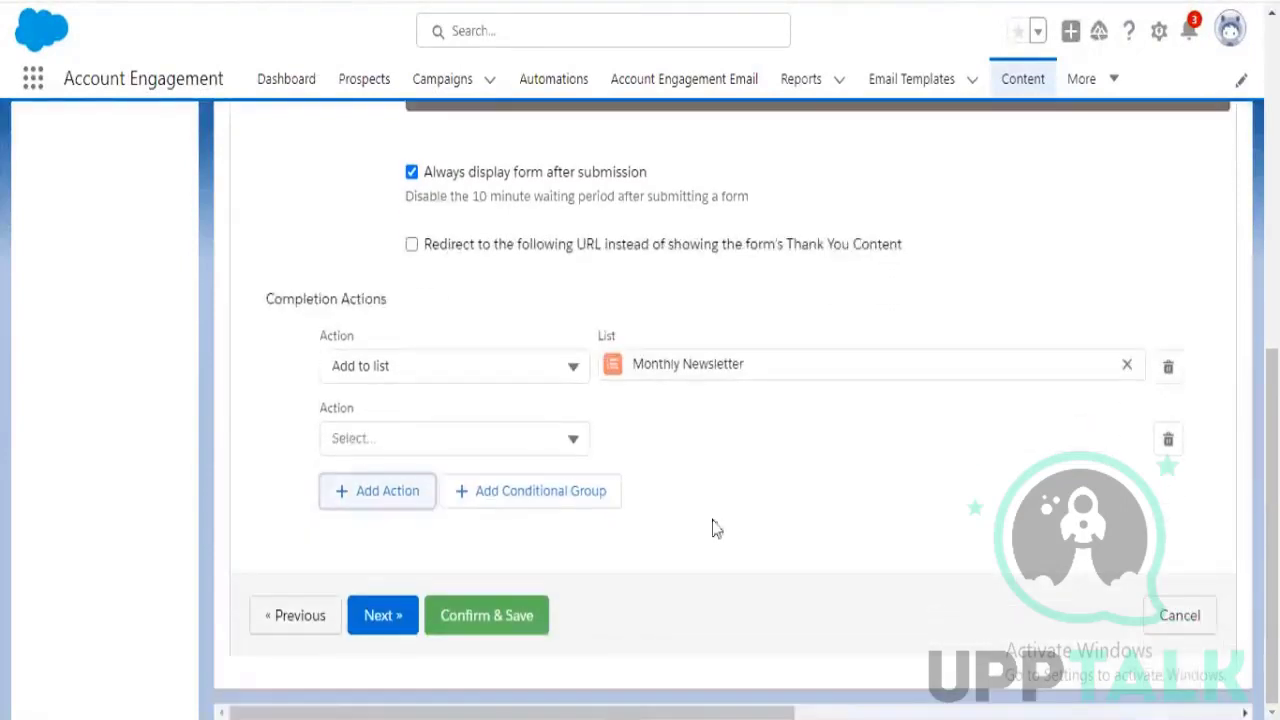
# Set the new completion action to Set prospect custom field
pyautogui.click(572, 436)
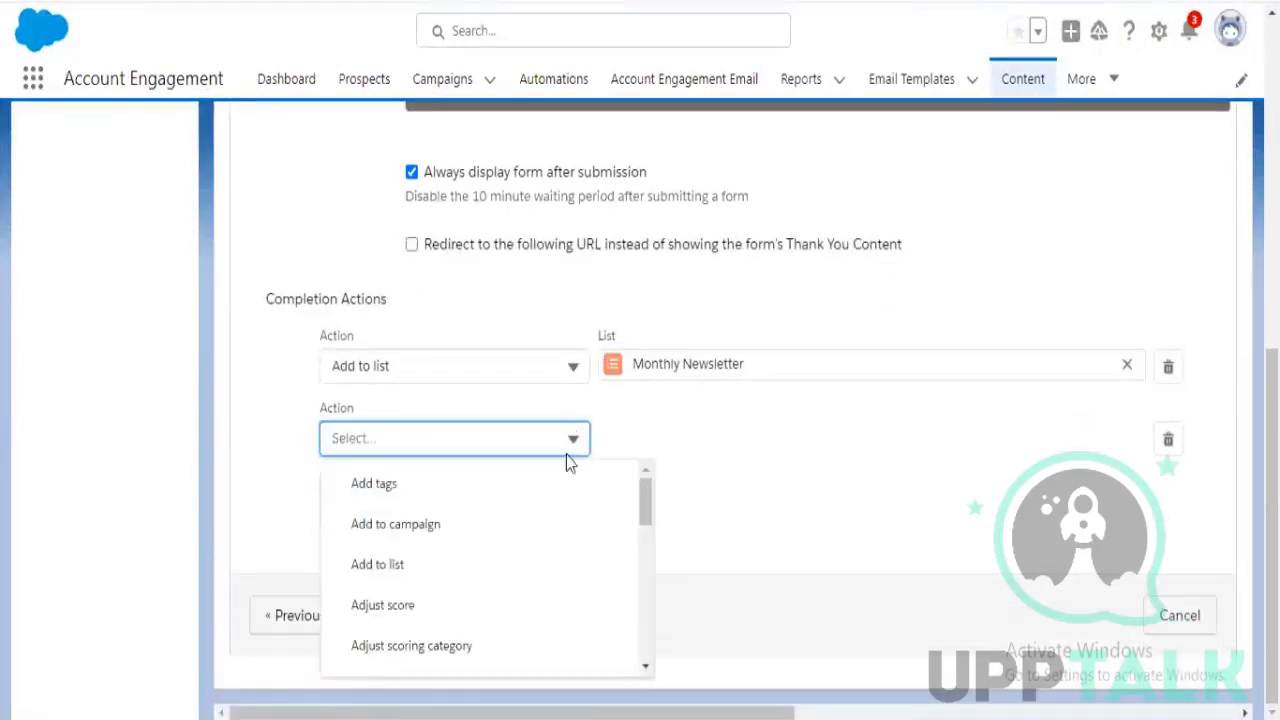
pyautogui.scroll(-1, 586, 506)
pyautogui.scroll(-1, 584, 589)
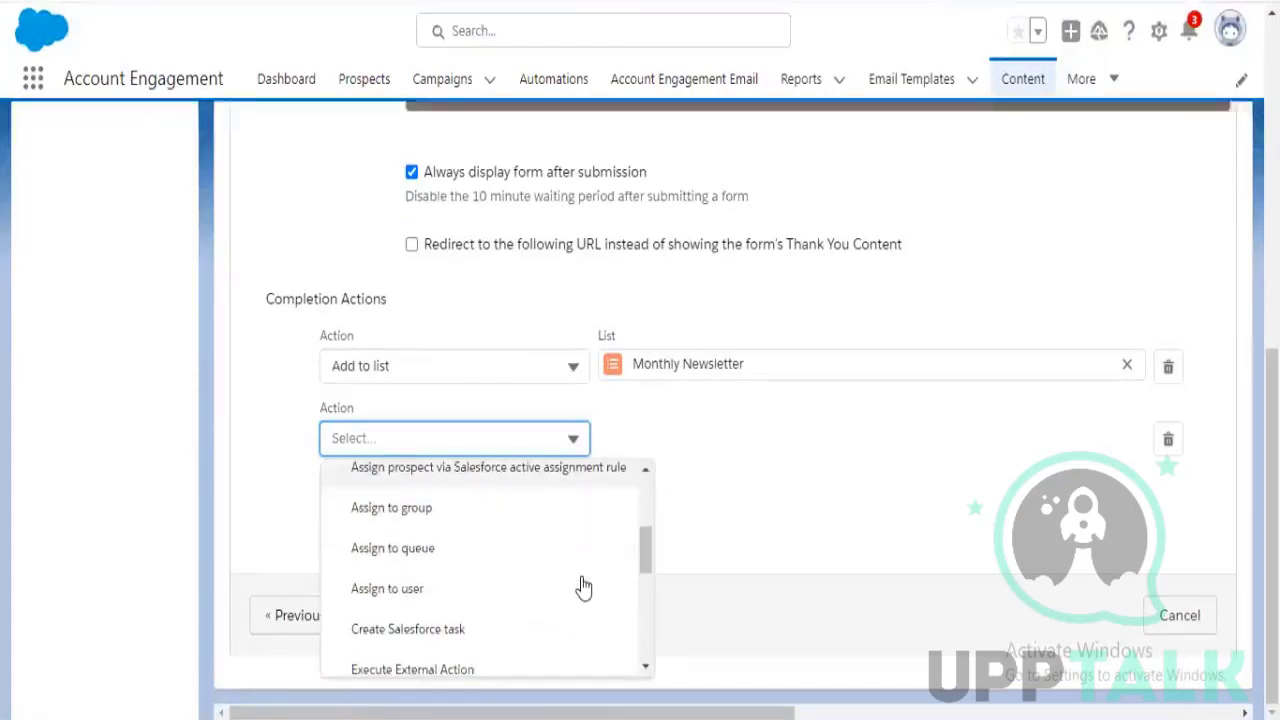
pyautogui.scroll(-2, 584, 589)
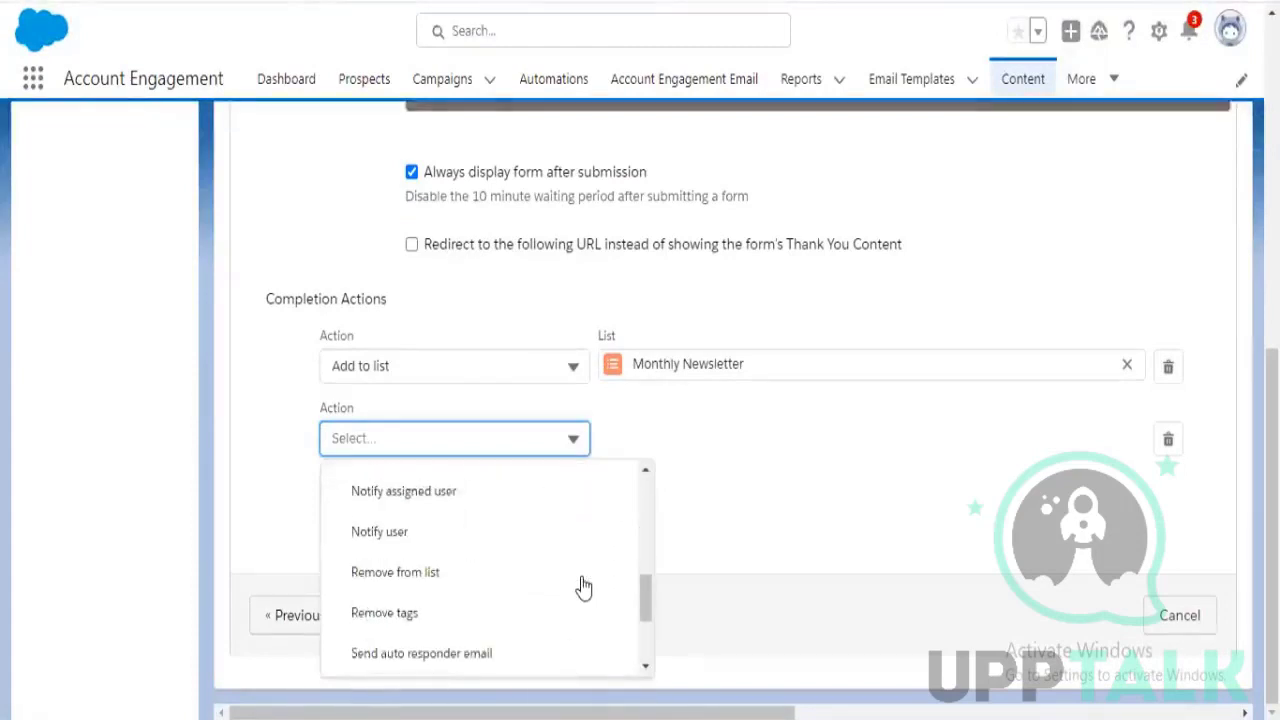
pyautogui.scroll(-1, 584, 589)
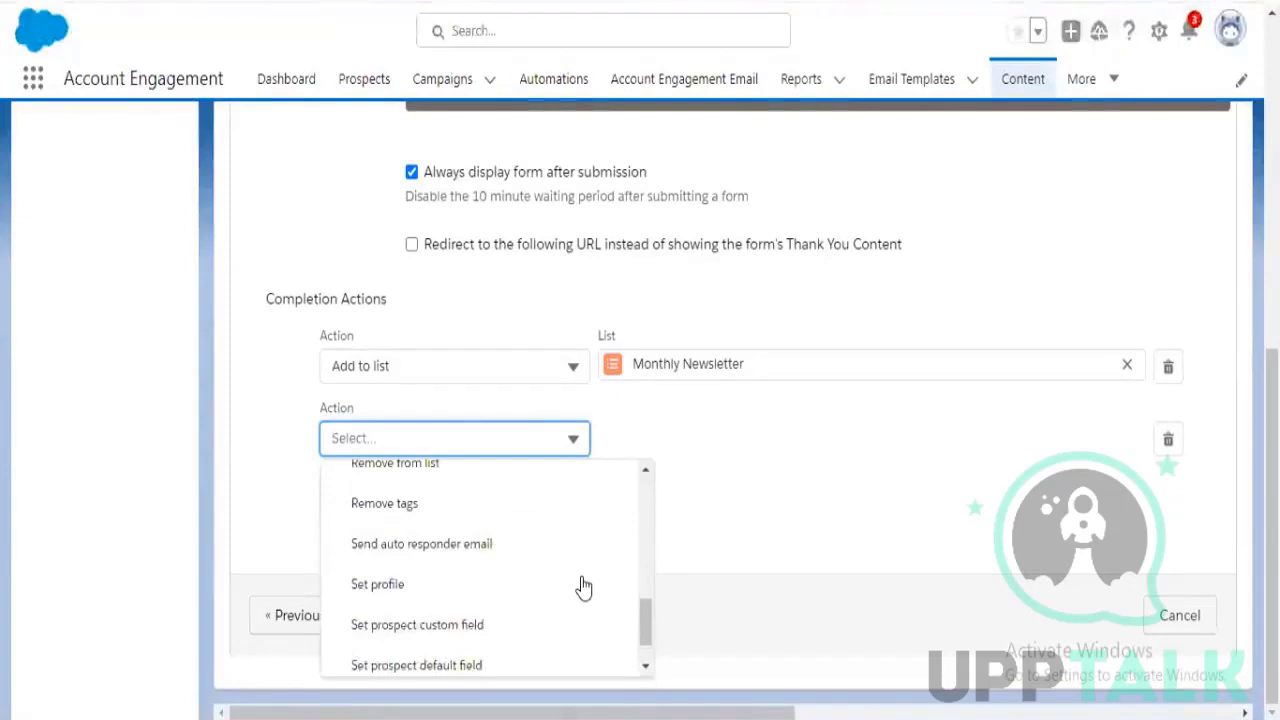
pyautogui.scroll(-1, 581, 598)
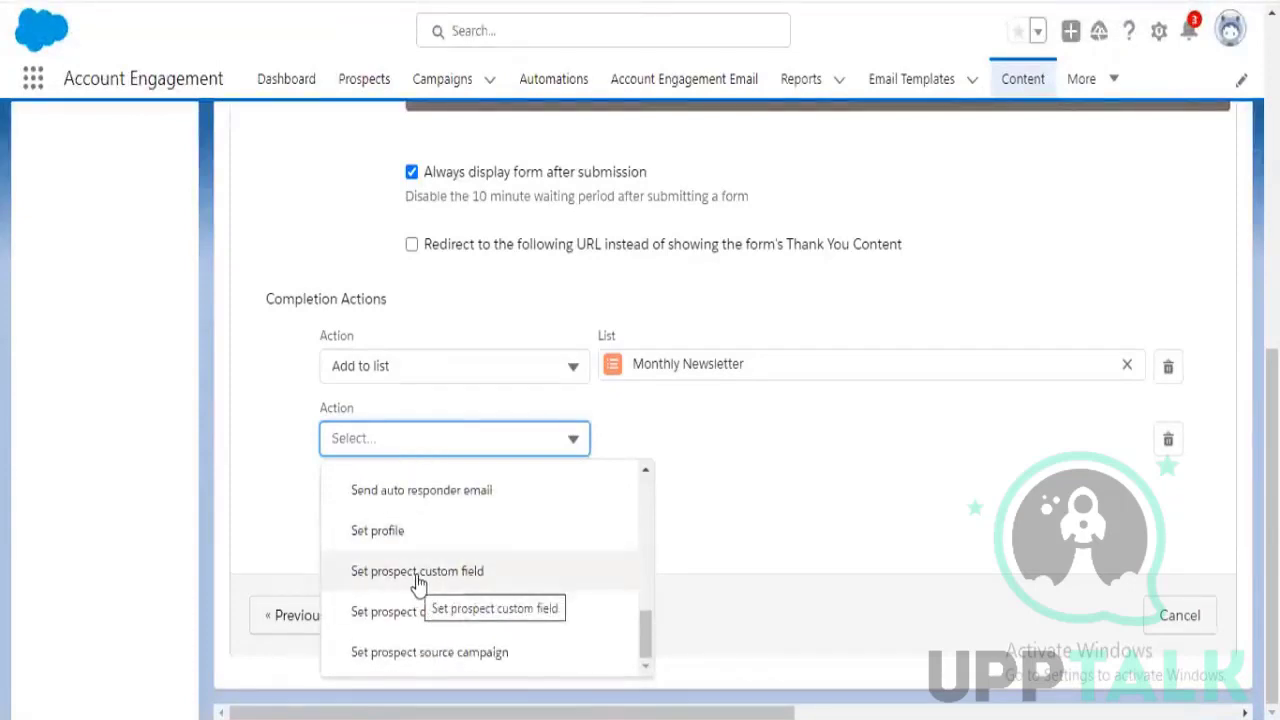
pyautogui.click(448, 575)
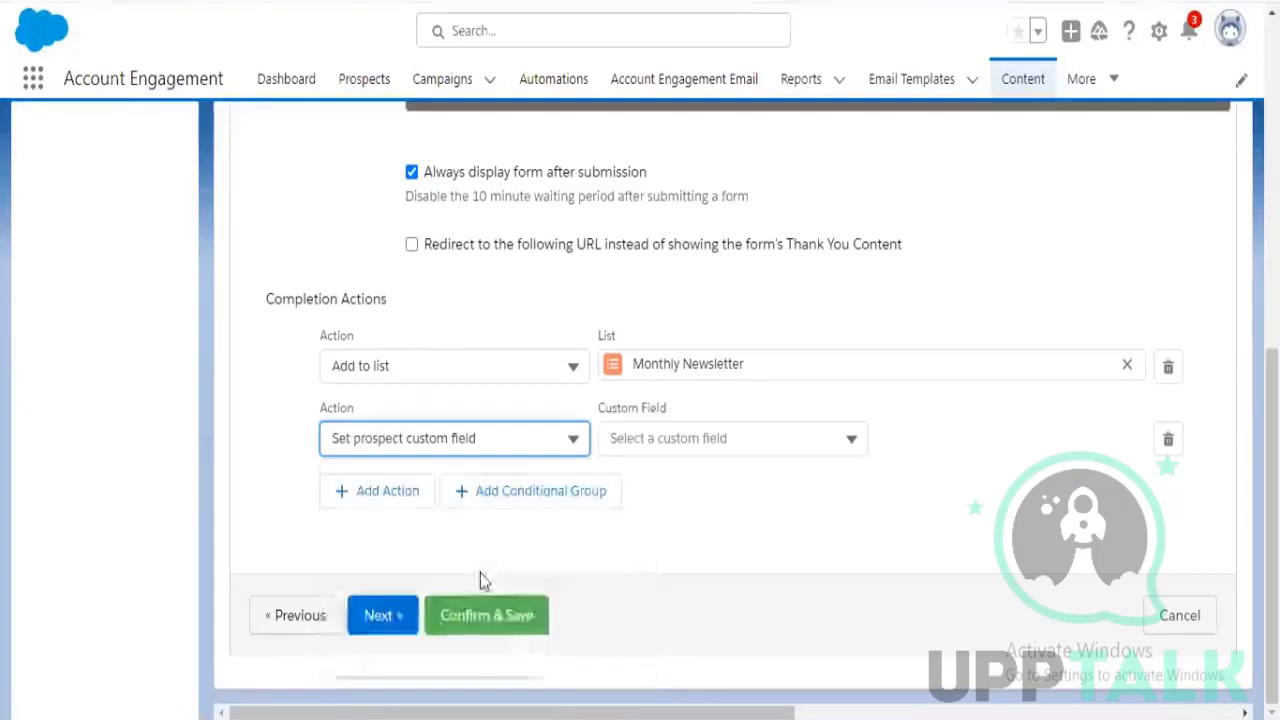
# Have the completion action set the Lead Source custom field to Web, and confirm and save the form
pyautogui.click(815, 439)
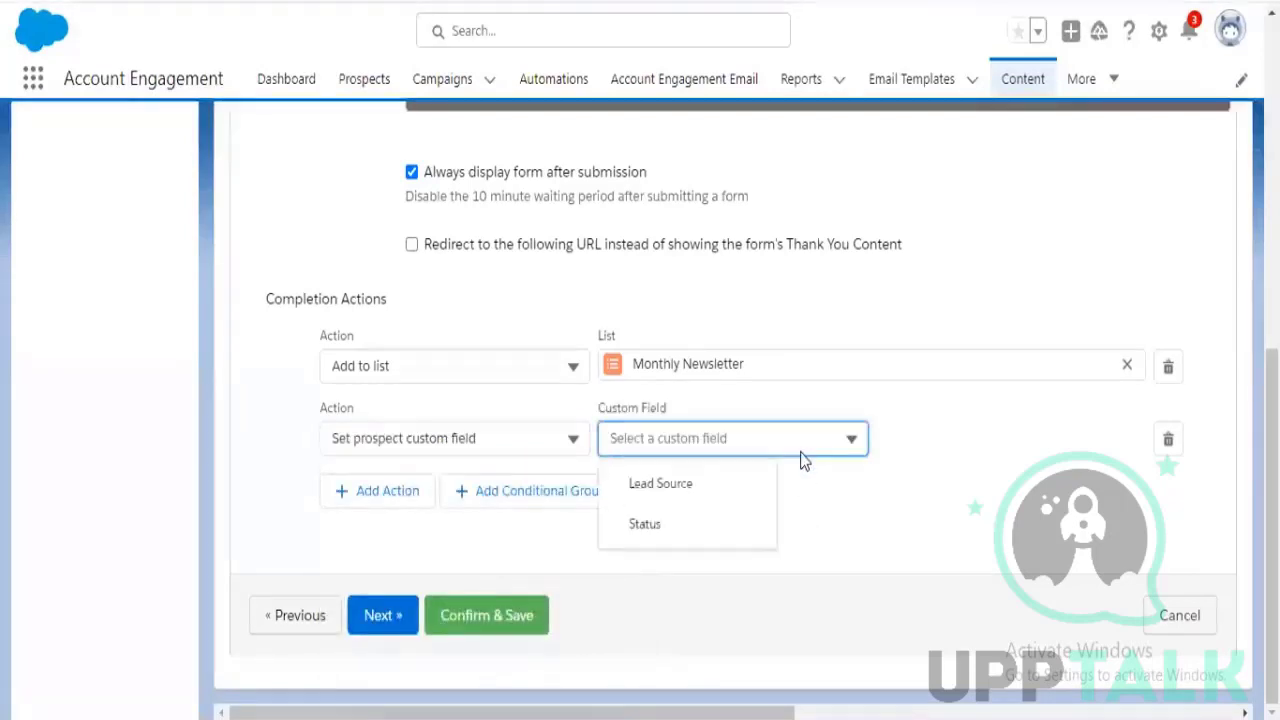
pyautogui.click(718, 490)
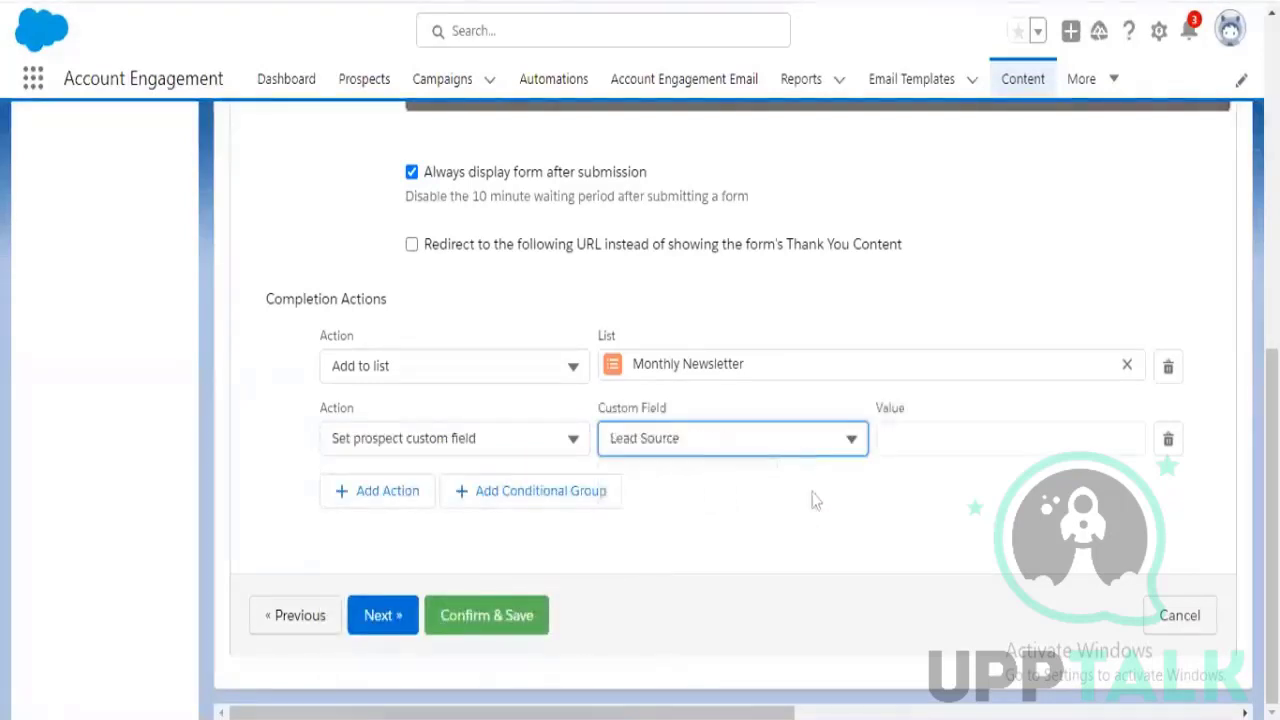
pyautogui.click(968, 444)
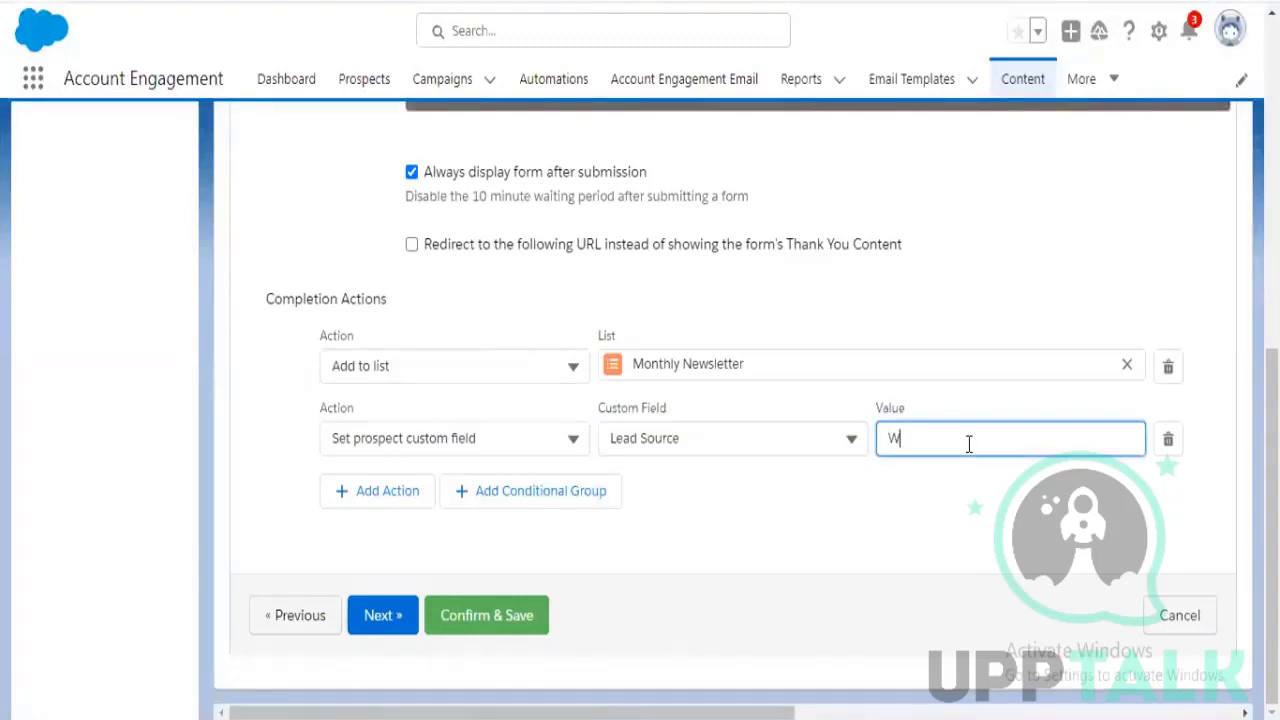
pyautogui.write('Web')
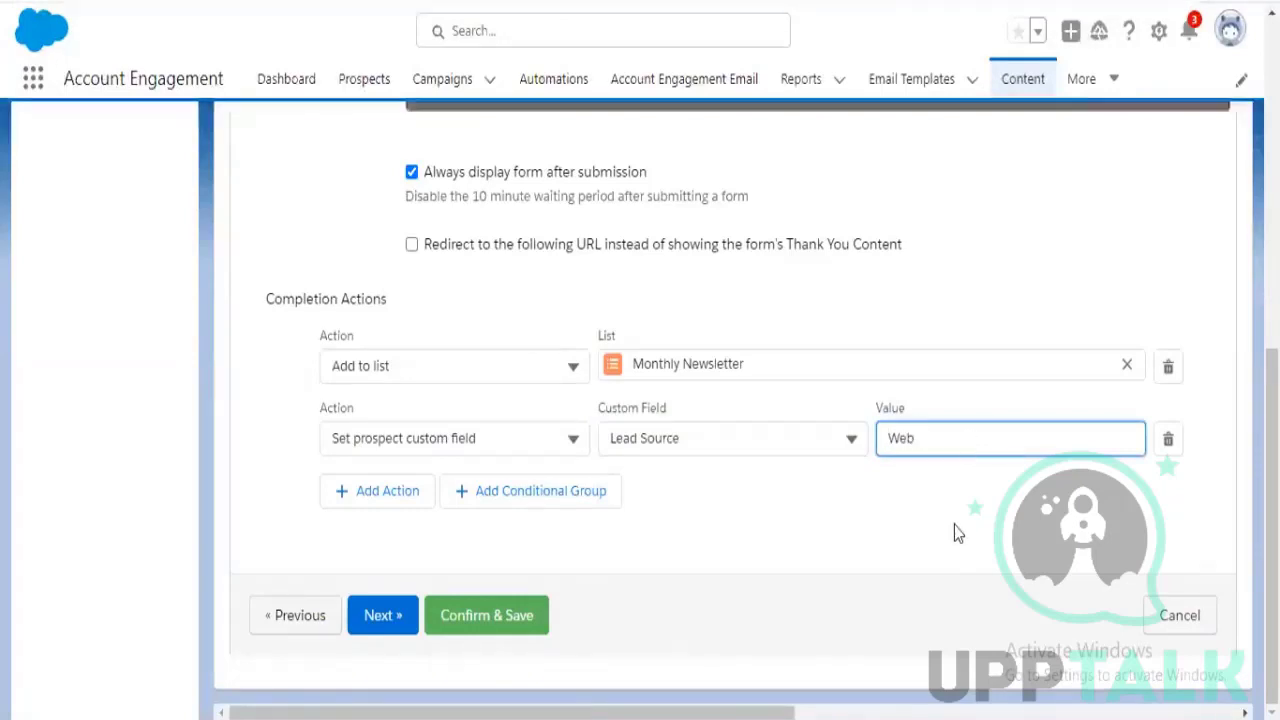
pyautogui.click(954, 525)
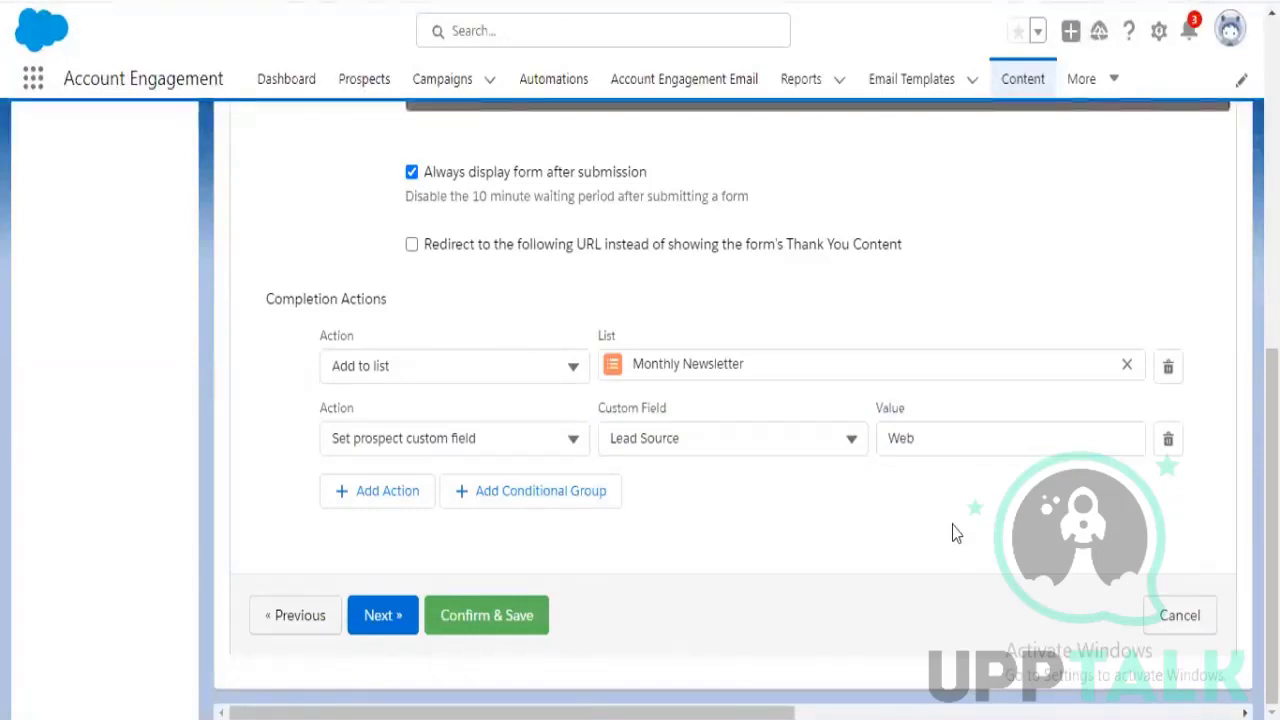
pyautogui.click(507, 628)
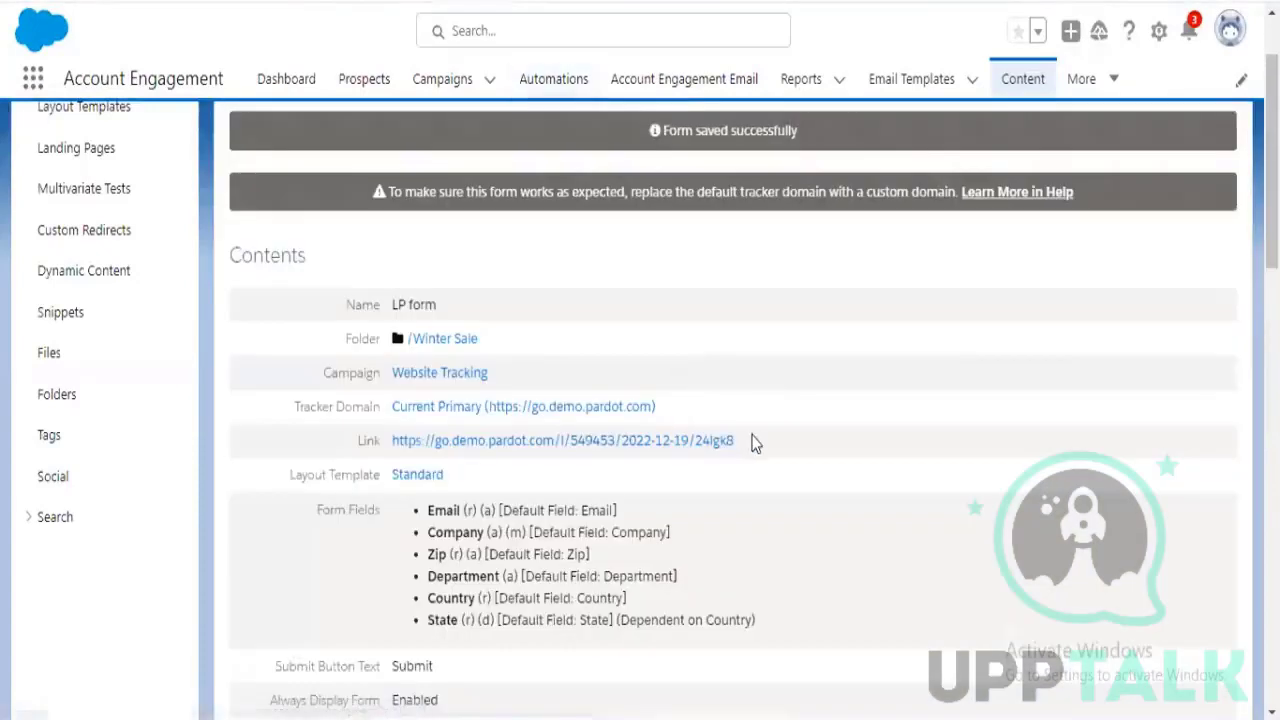
# Select the full public link of the LP form for copying
pyautogui.moveTo(752, 444); pyautogui.dragTo(392, 444)
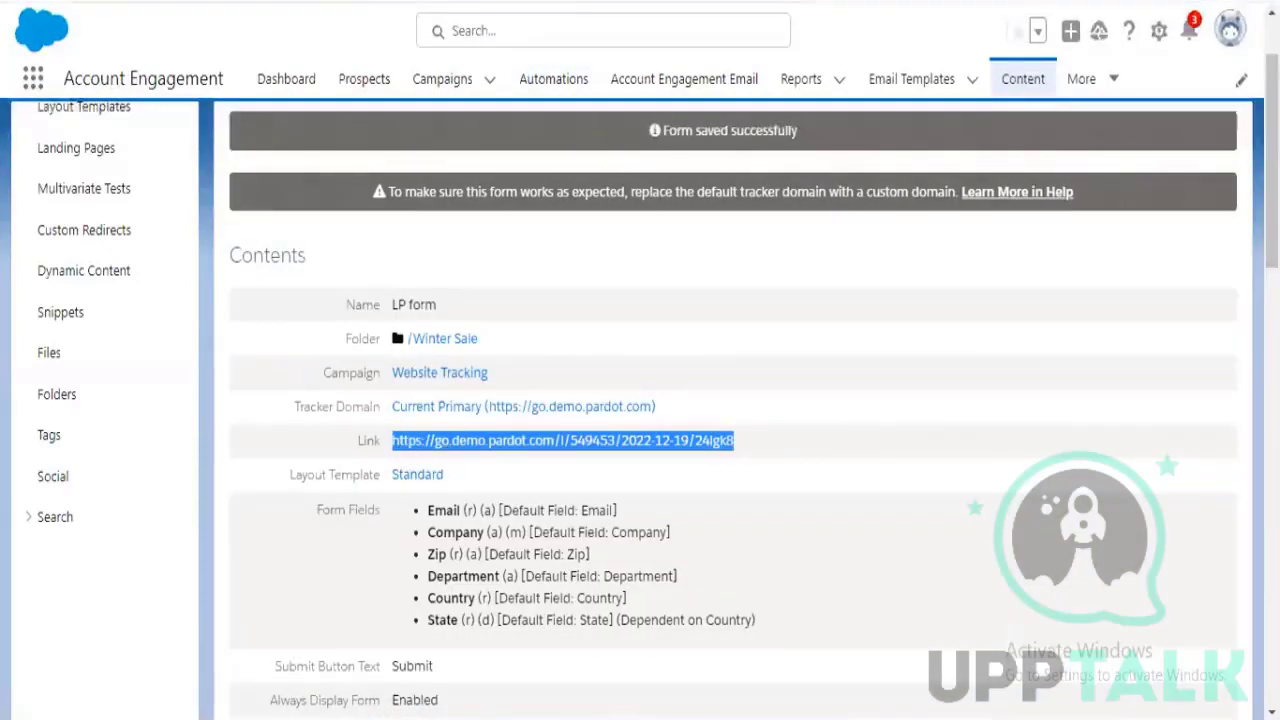
pyautogui.hotkey('alt', 'f')
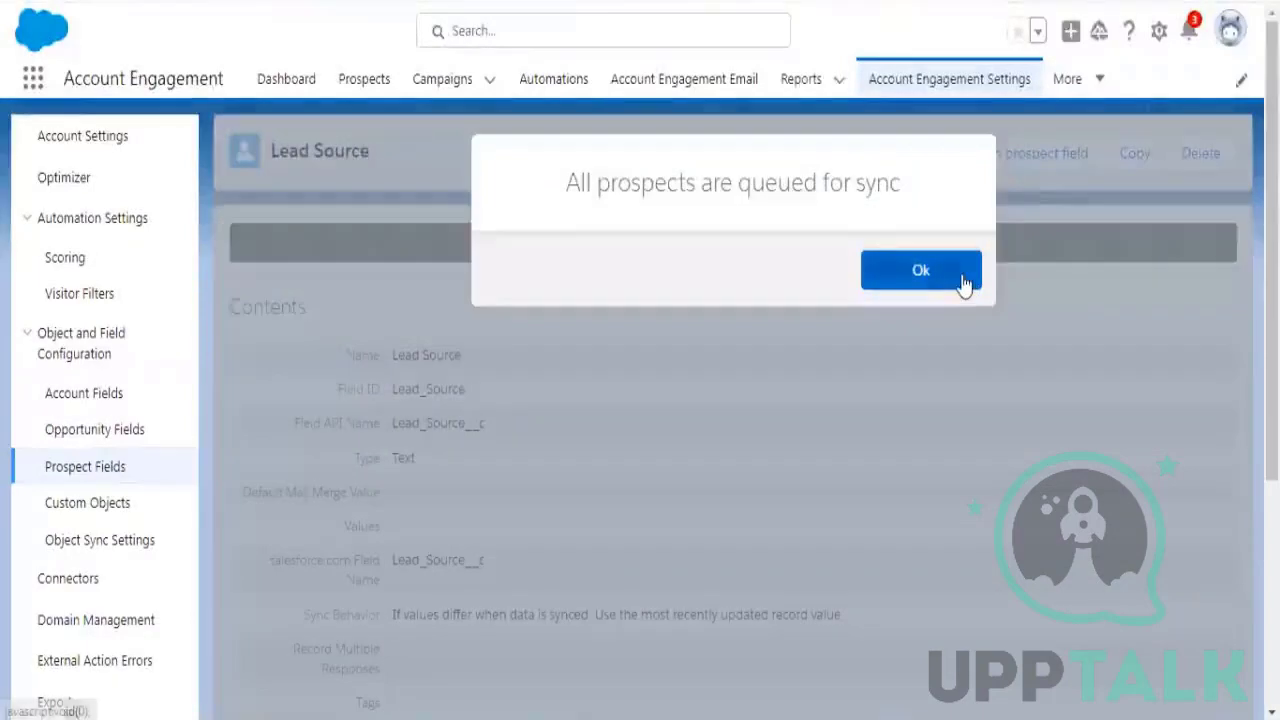
# Dismiss the prospect sync notice and check the Lead Source custom field of the prospect whose company is Test
pyautogui.click(963, 283)
pyautogui.click(360, 80)
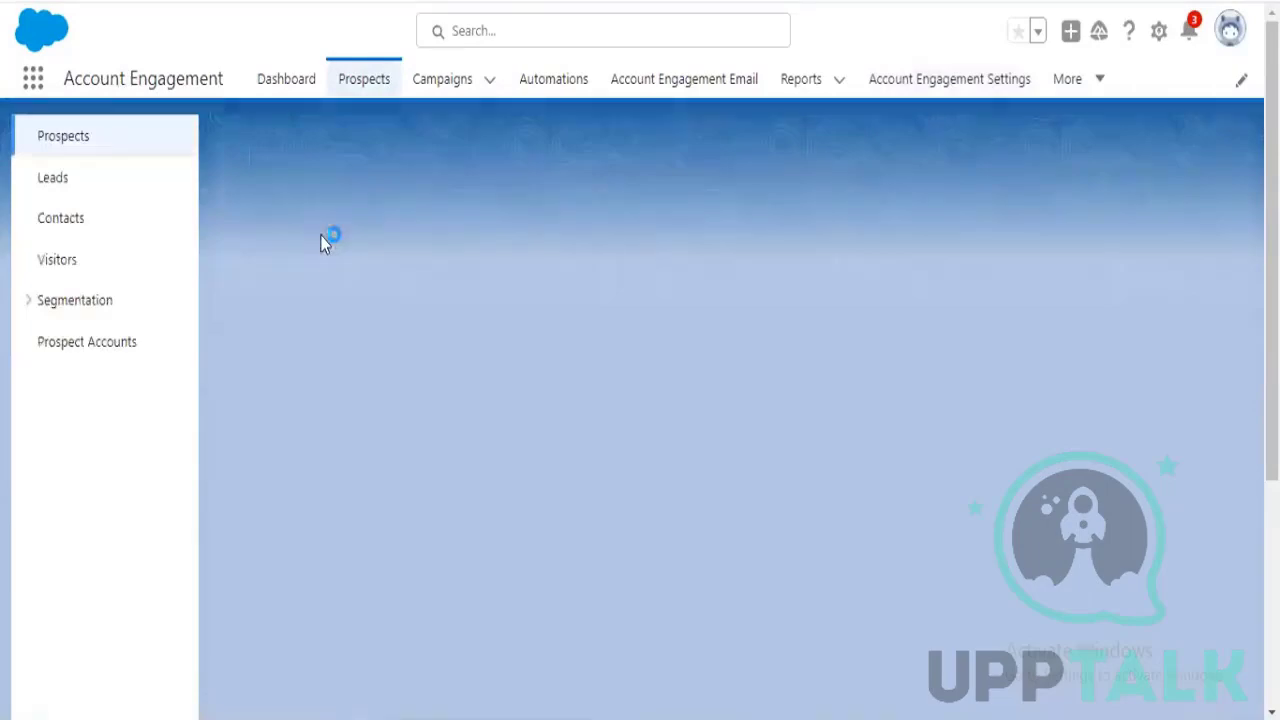
pyautogui.scroll(-1, 680, 303)
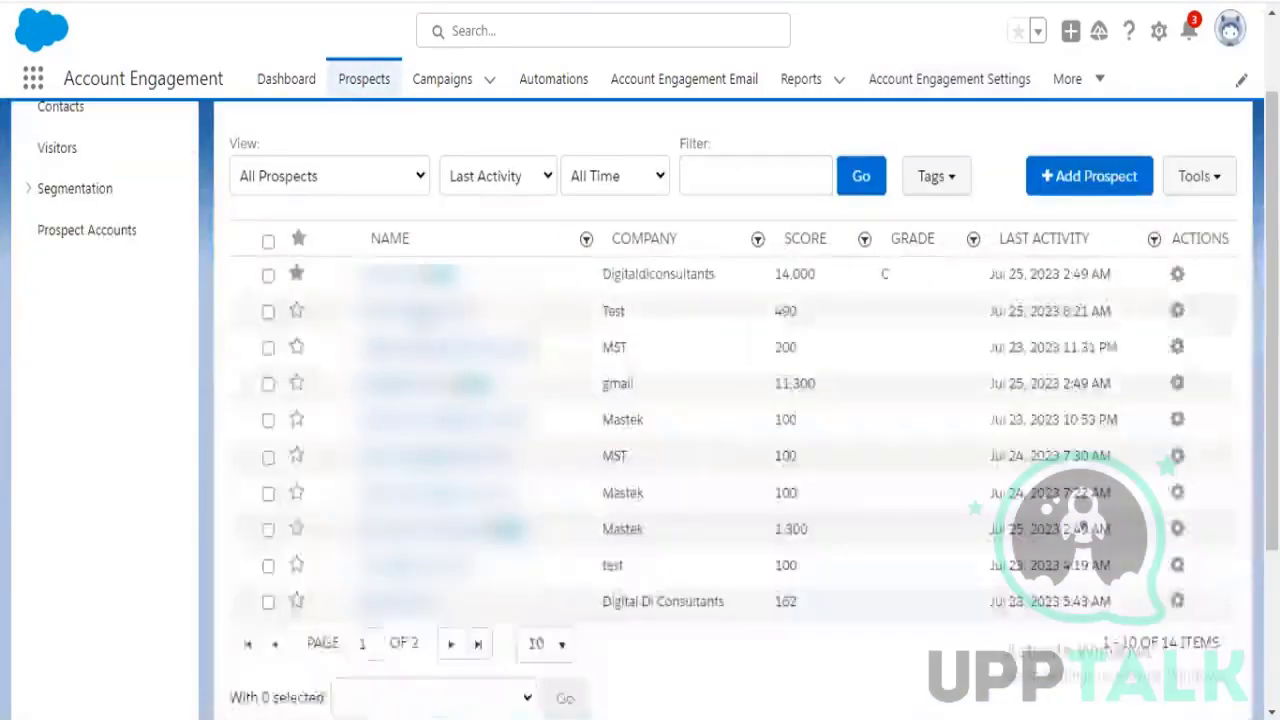
pyautogui.click(418, 311)
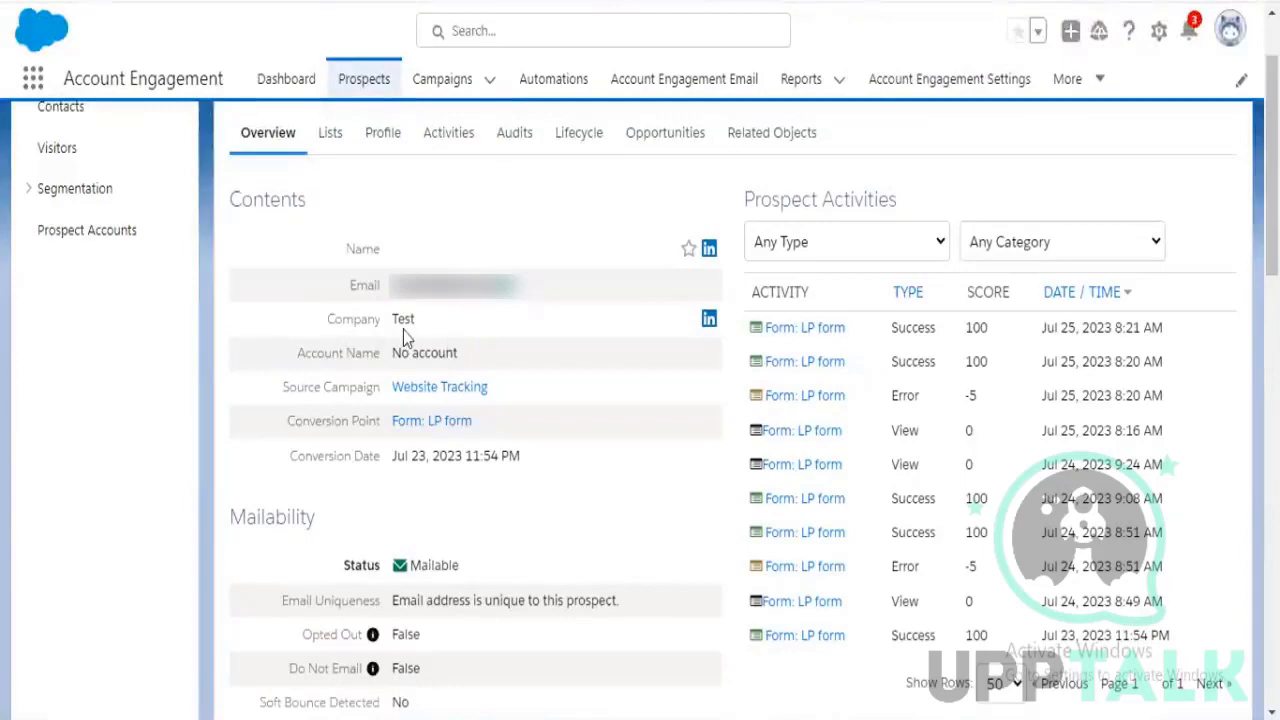
pyautogui.scroll(-3, 624, 440)
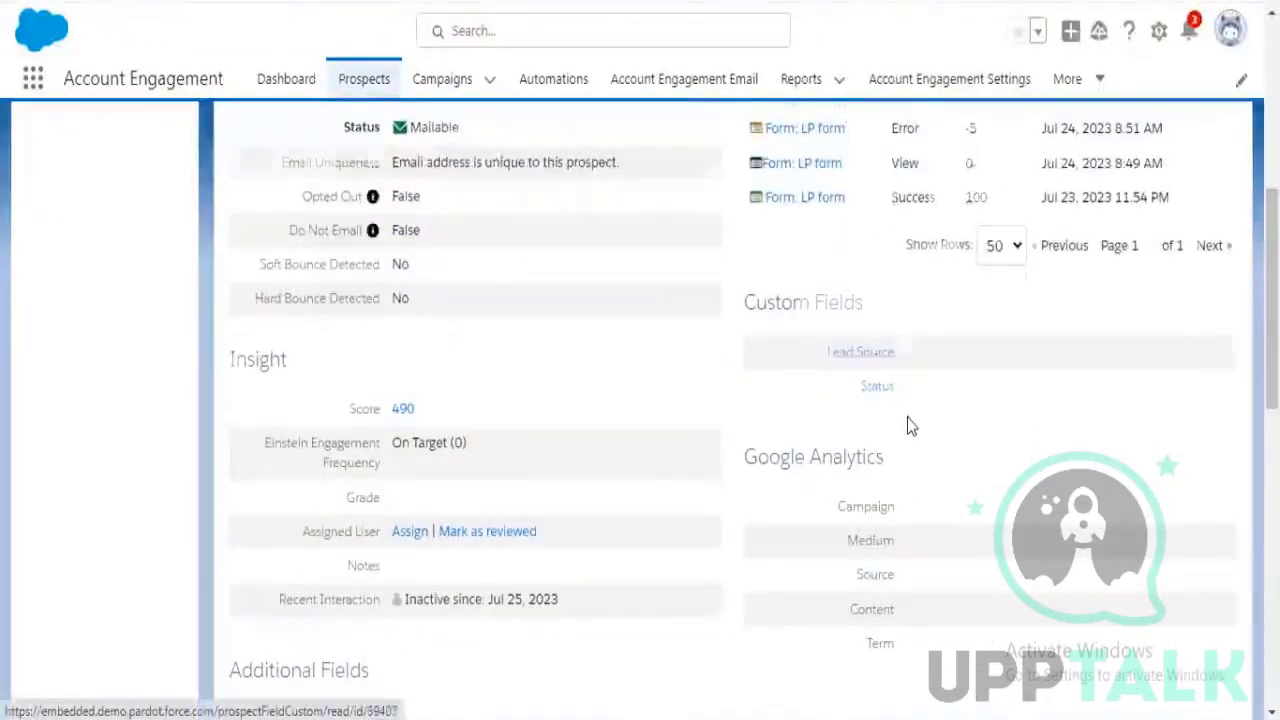
pyautogui.scroll(5, 910, 425)
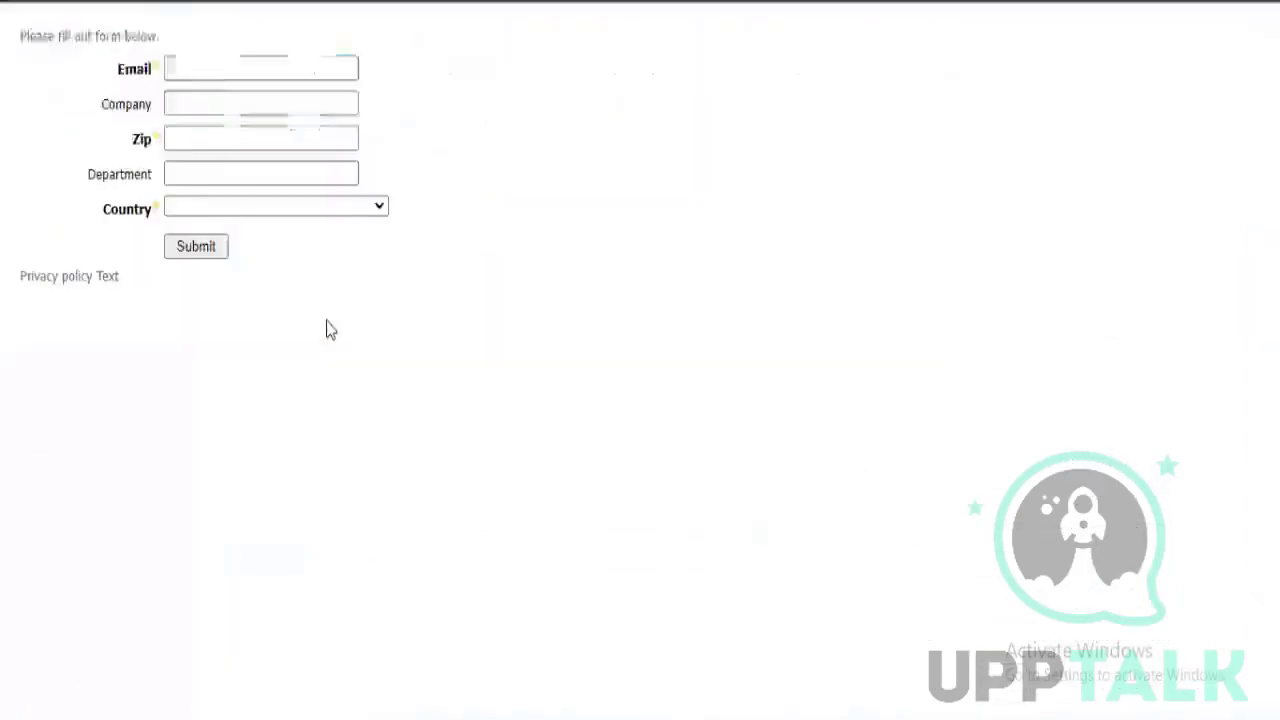
# Fill in the public LP form with company Test, zip 12345 and department test
pyautogui.click(223, 103)
pyautogui.click(272, 157)
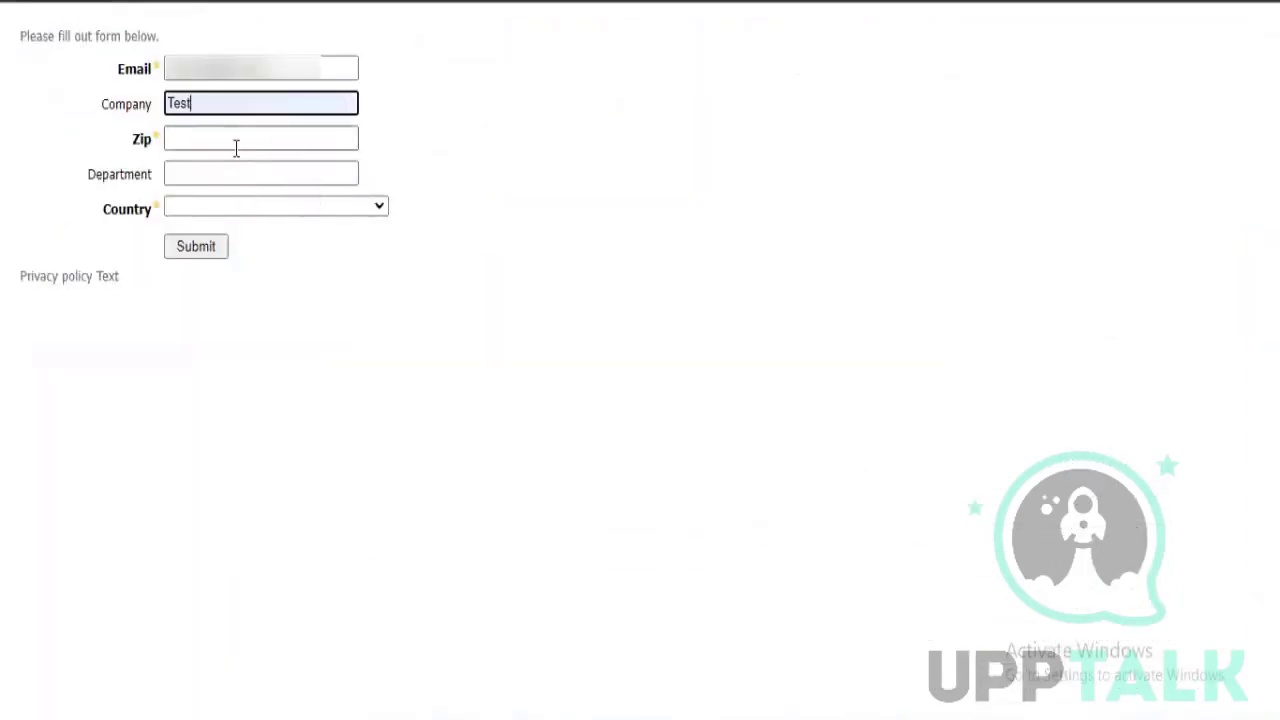
pyautogui.click(236, 148)
pyautogui.click(284, 185)
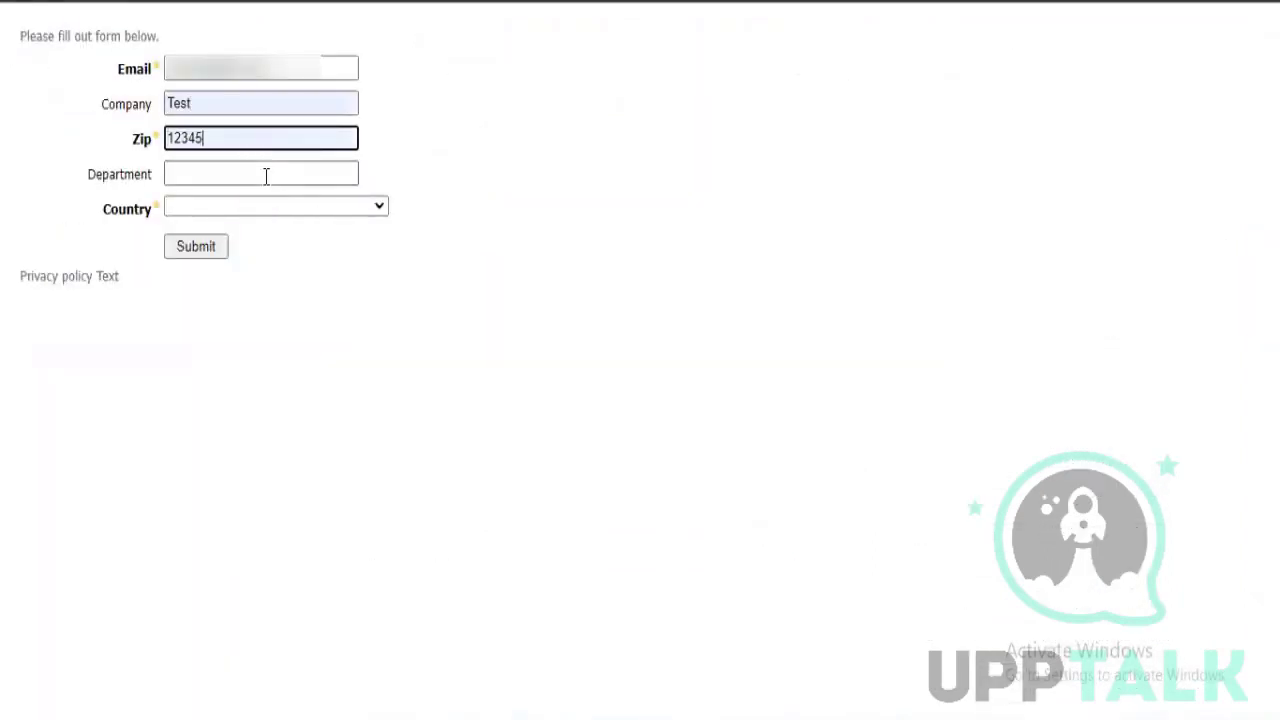
pyautogui.click(266, 177)
pyautogui.click(270, 220)
# Choose United States as the country and Alabama as the state, and submit the form
pyautogui.click(240, 208)
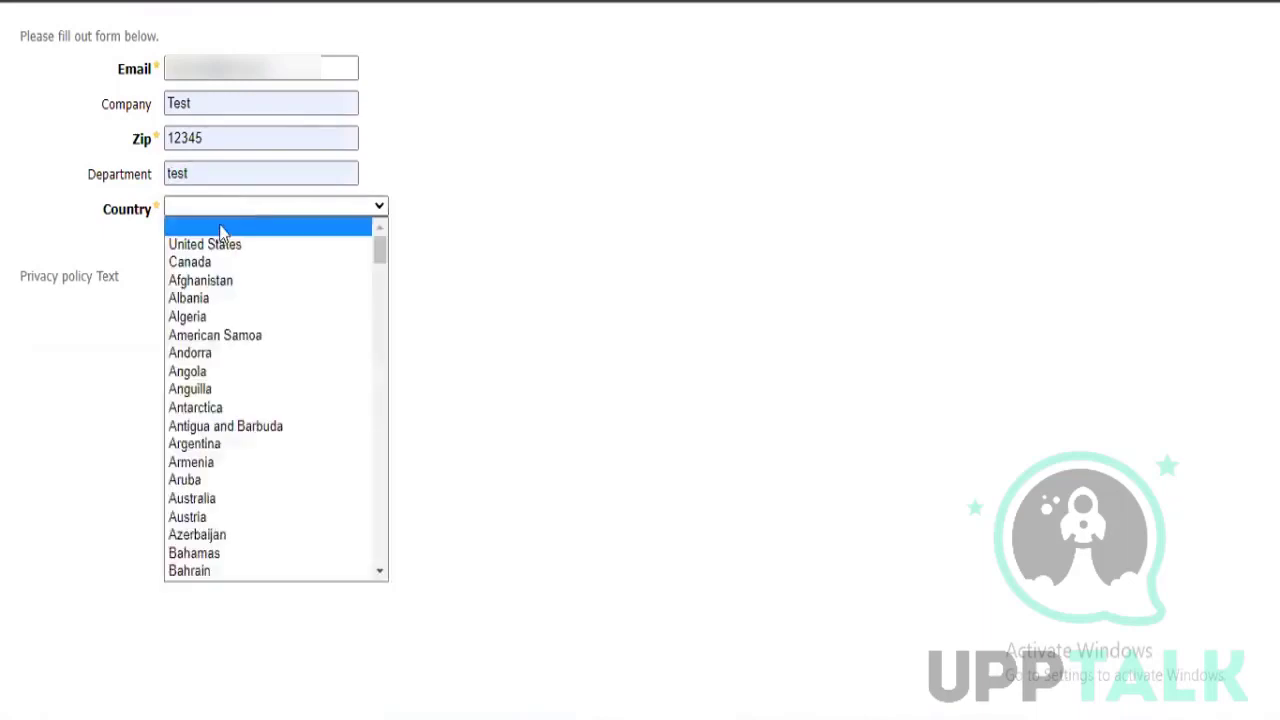
pyautogui.click(210, 245)
pyautogui.click(200, 243)
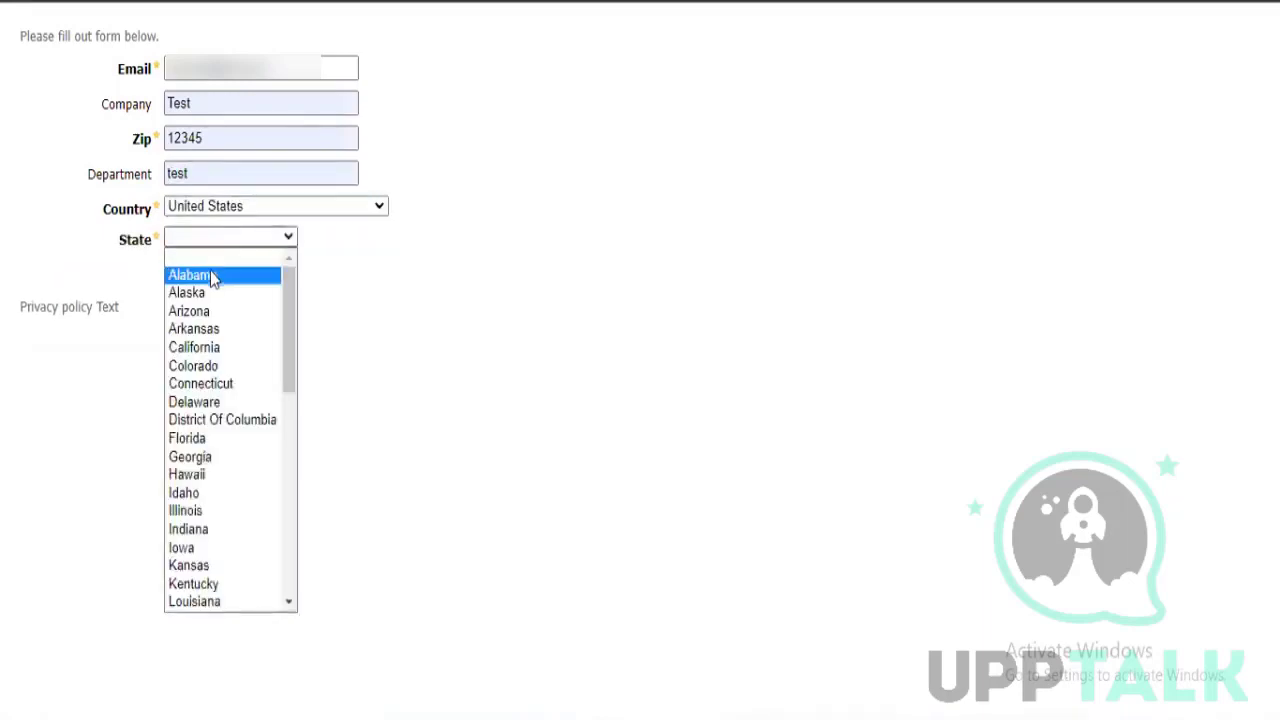
pyautogui.click(210, 276)
pyautogui.click(196, 282)
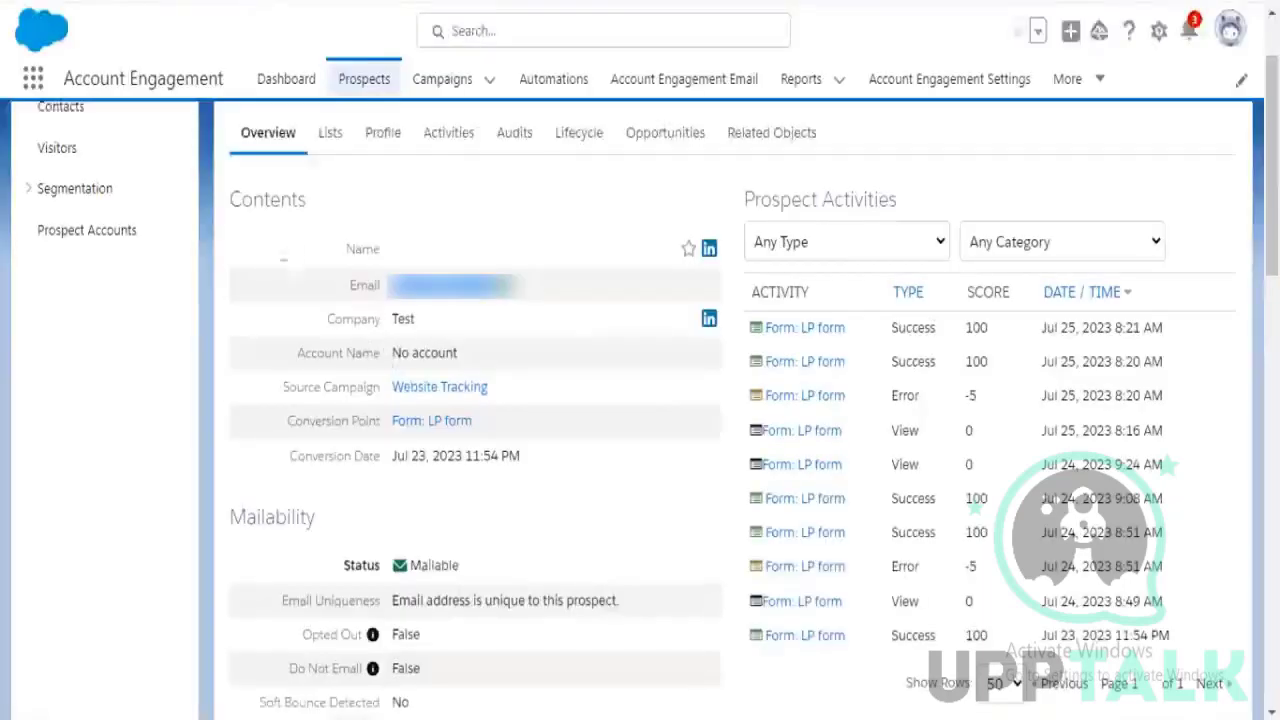
# Review the Test prospect's form activities and audits, and check its Lead Source custom field
pyautogui.scroll(3, 177, 140)
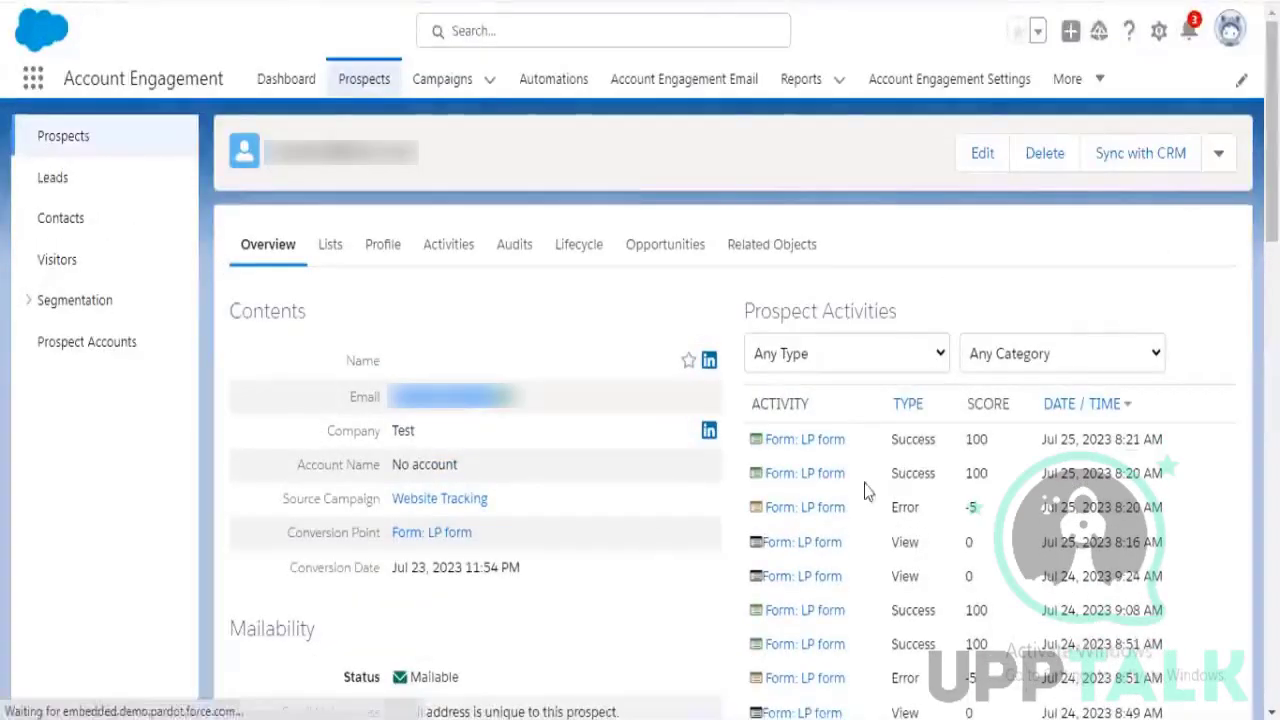
pyautogui.click(821, 470)
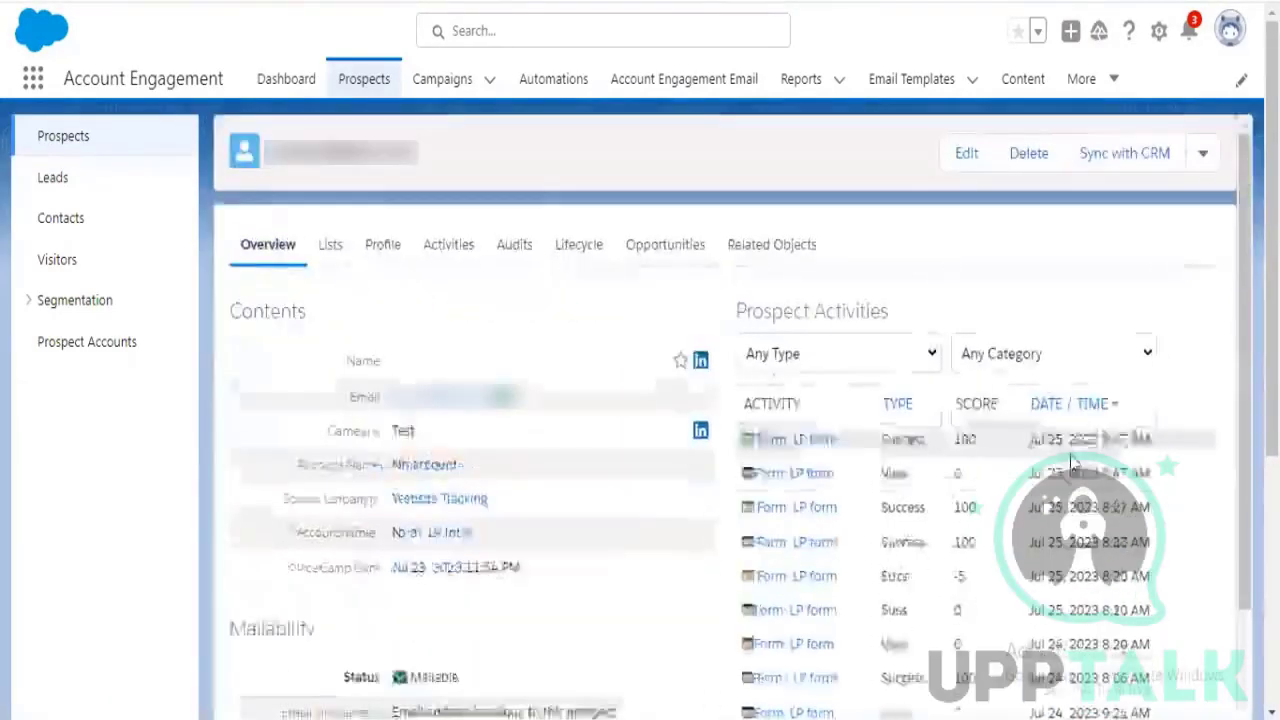
pyautogui.click(826, 440)
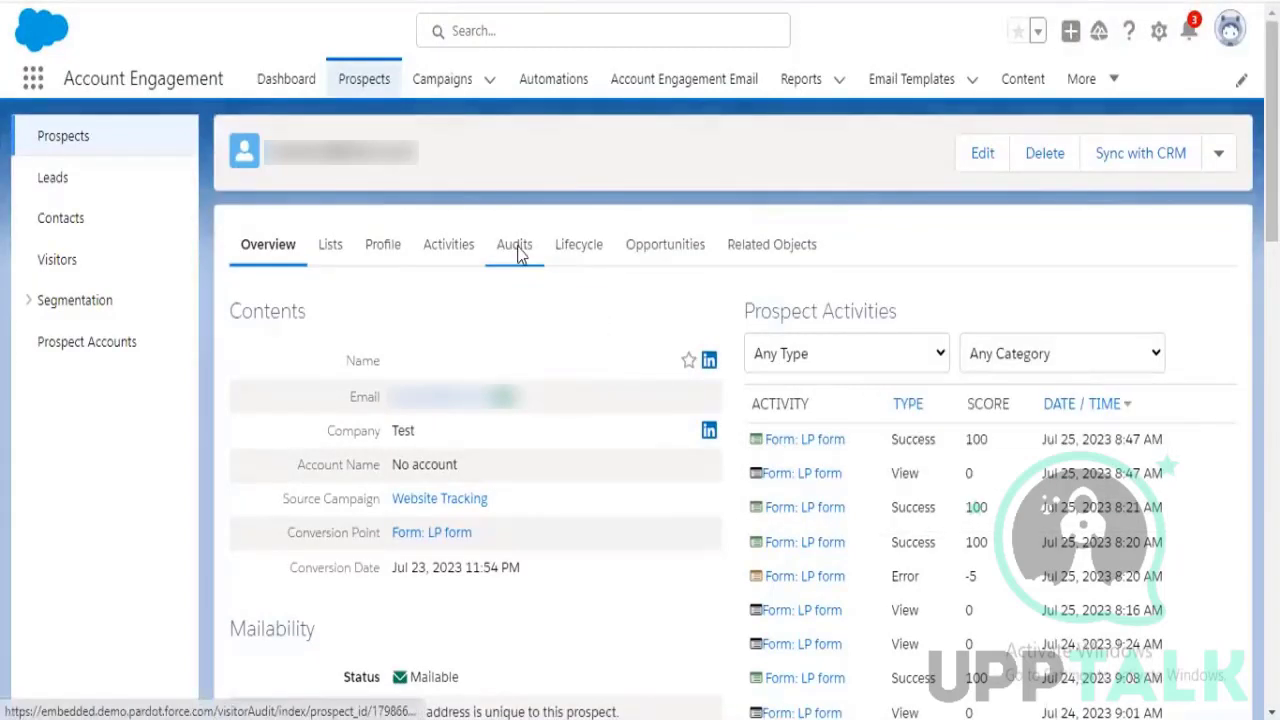
pyautogui.click(516, 247)
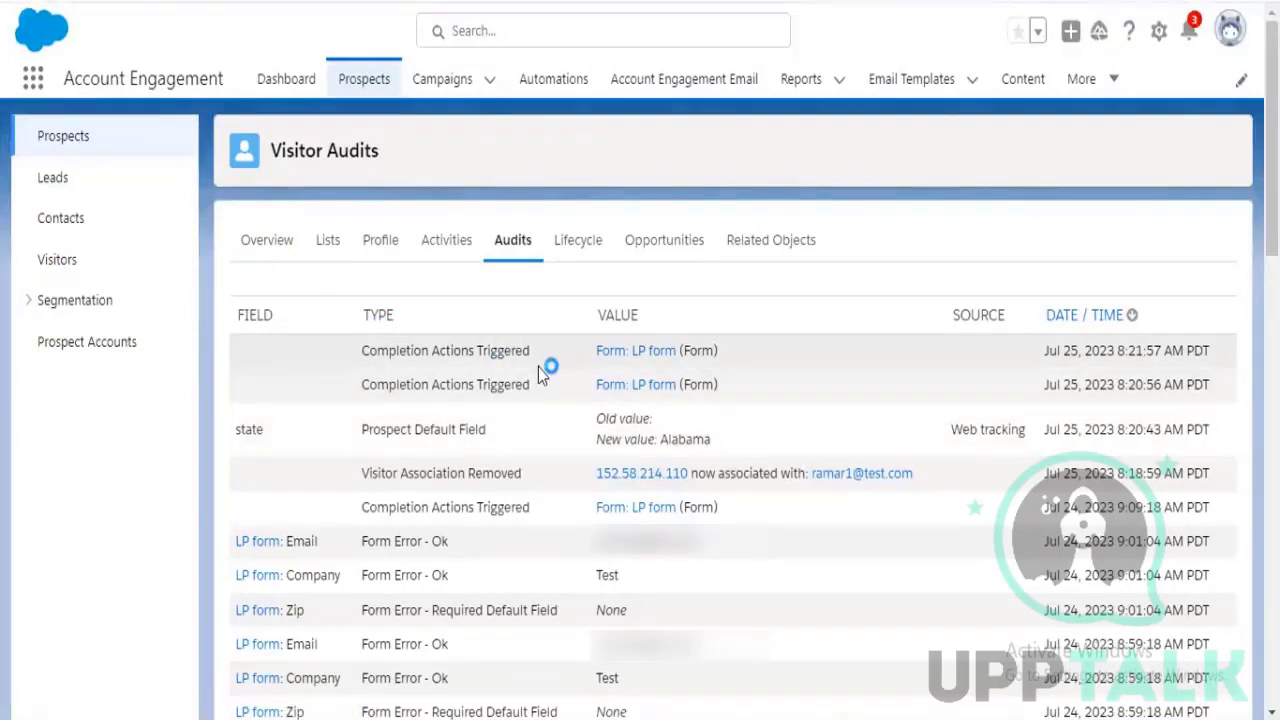
pyautogui.scroll(-5, 865, 460)
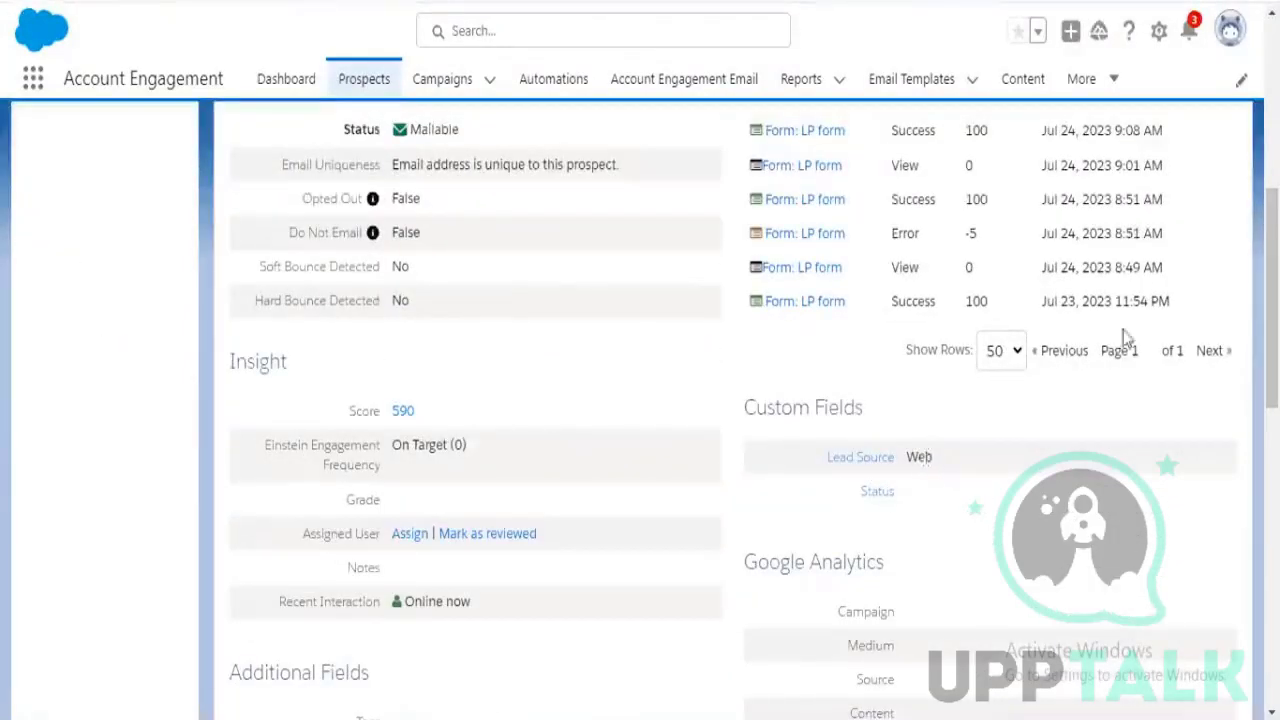
pyautogui.scroll(5, 591, 486)
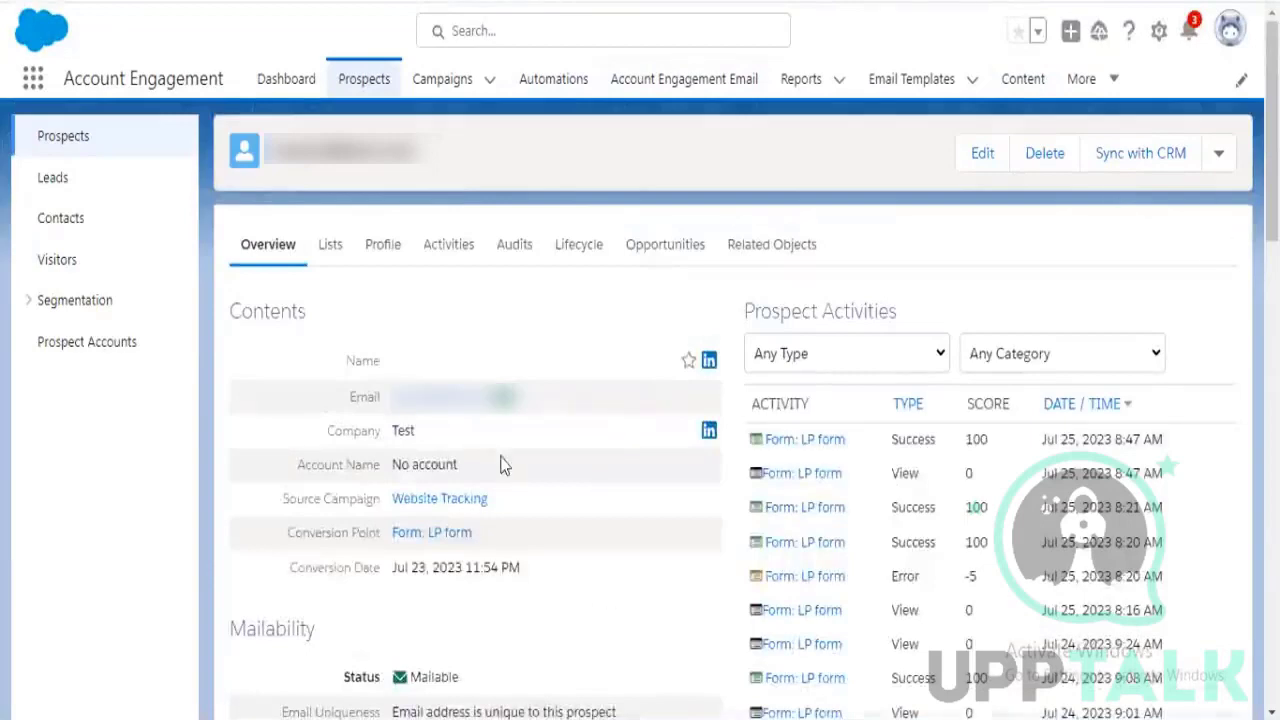
# Assign the prospect to the third listed user
pyautogui.scroll(-6, 486, 506)
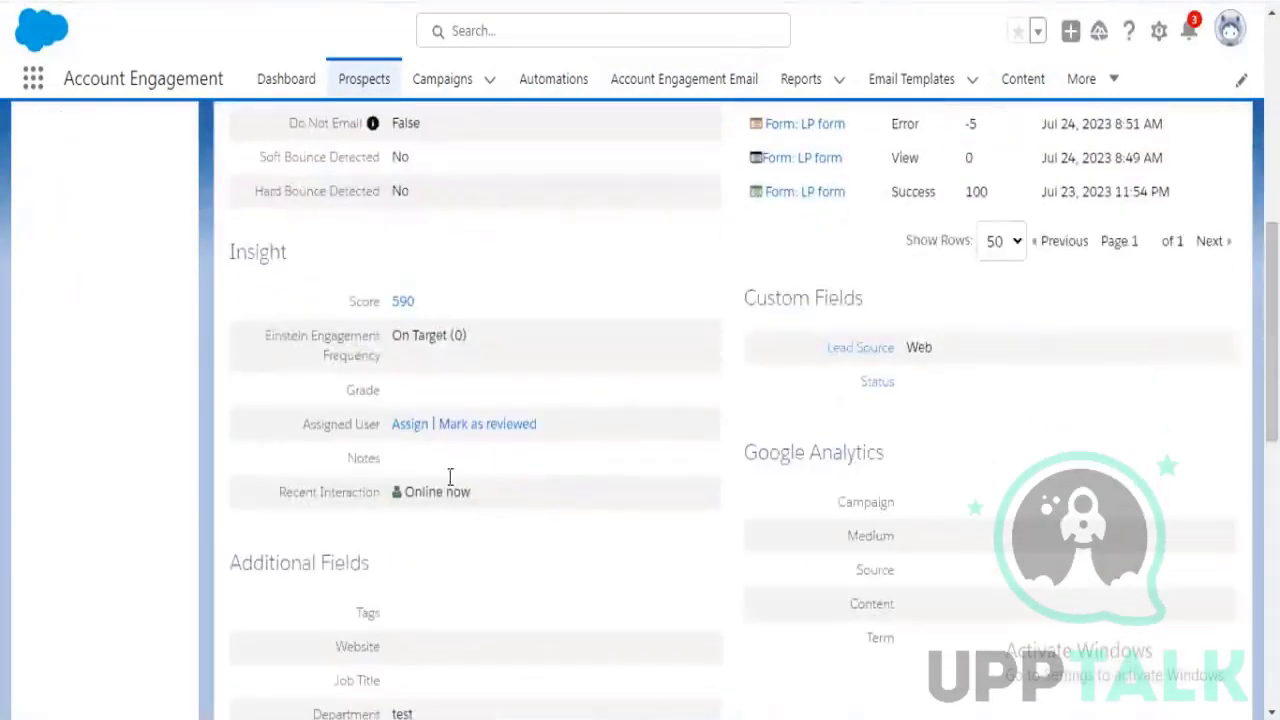
pyautogui.click(410, 424)
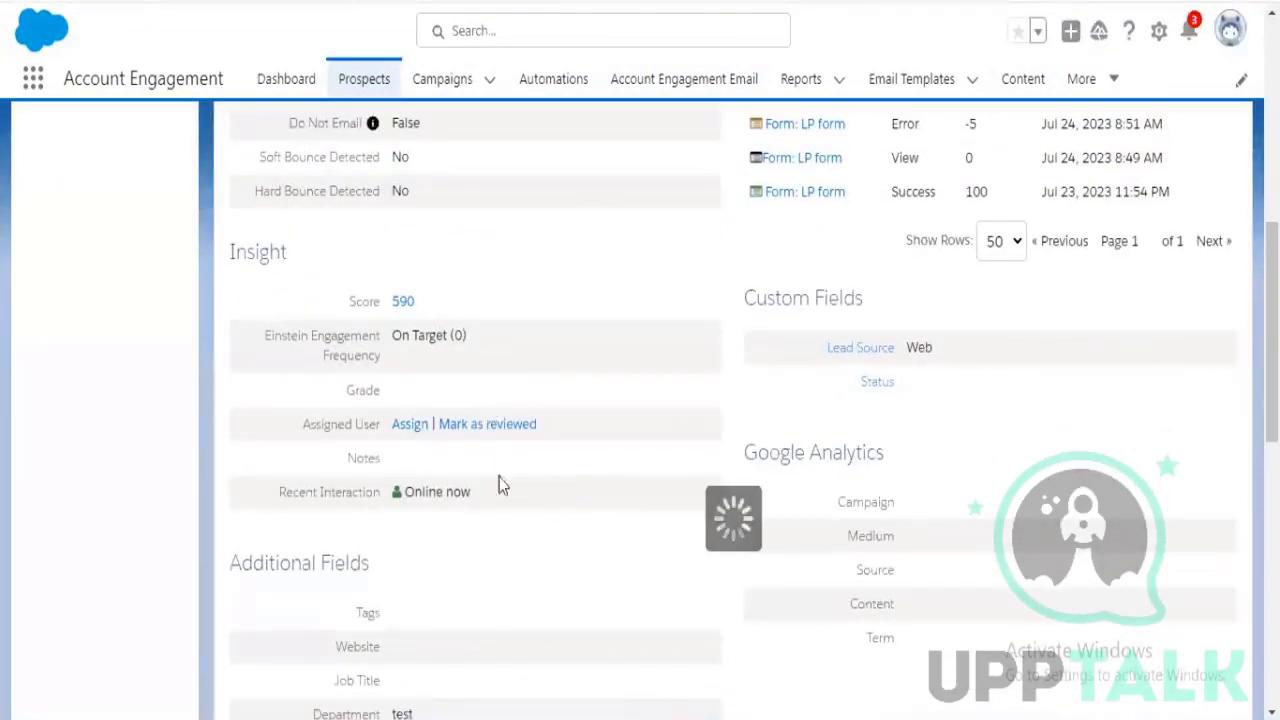
pyautogui.scroll(5, 745, 300)
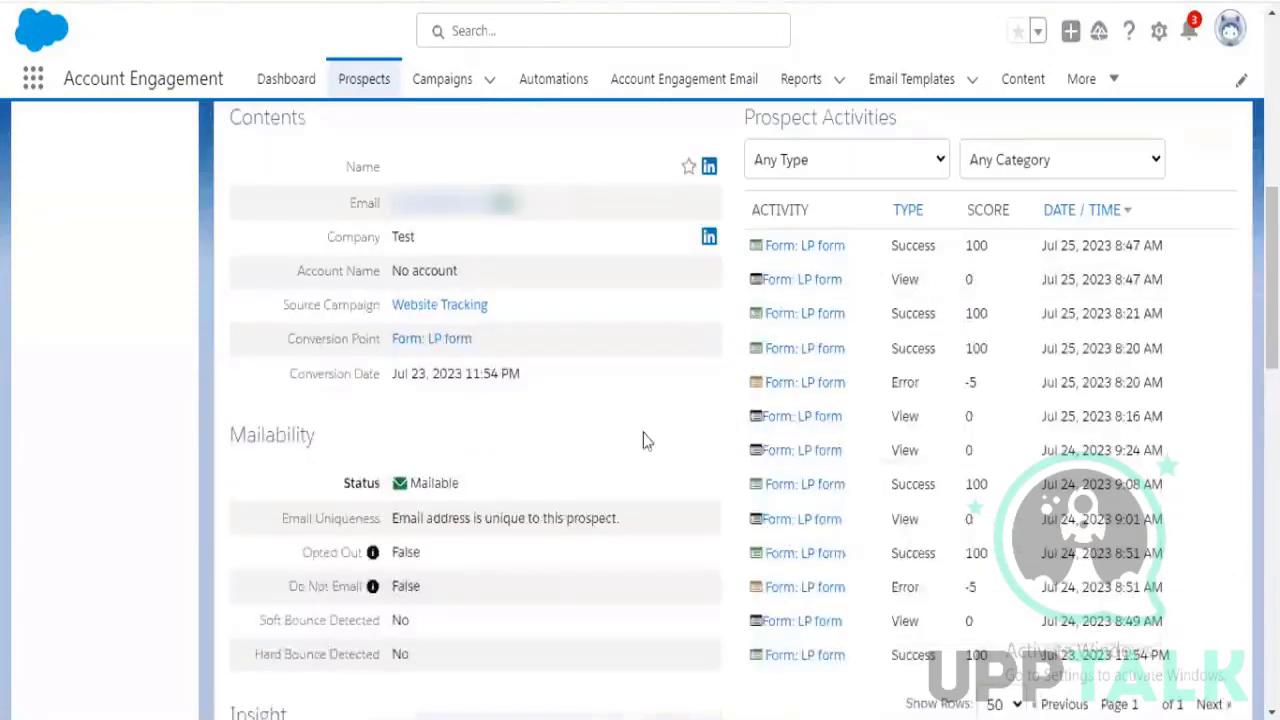
pyautogui.scroll(-3, 643, 441)
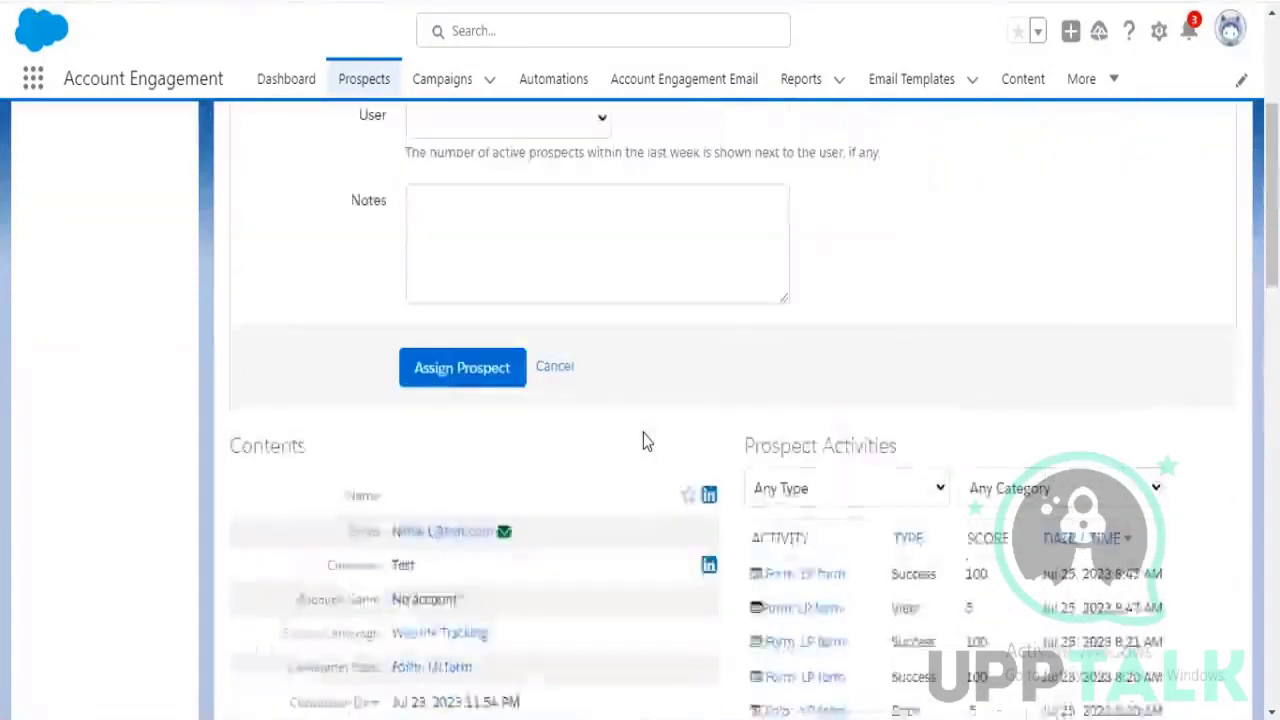
pyautogui.click(594, 447)
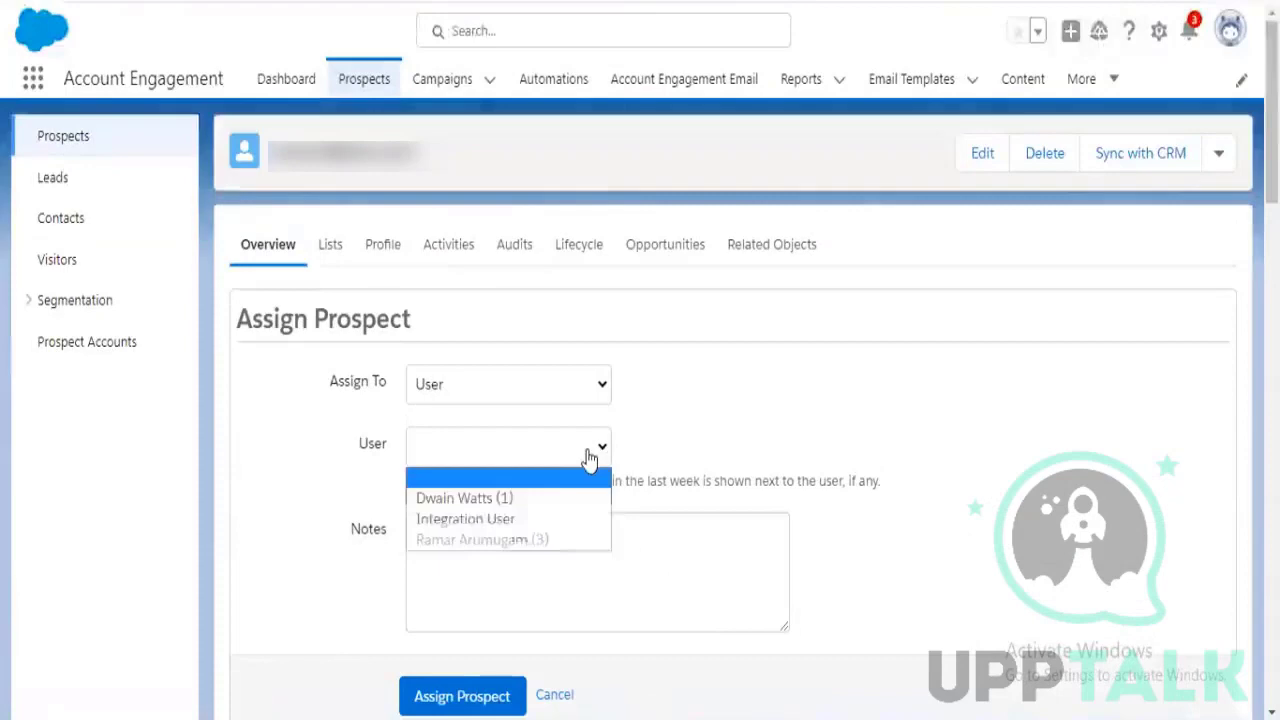
pyautogui.click(531, 540)
pyautogui.scroll(-2, 851, 474)
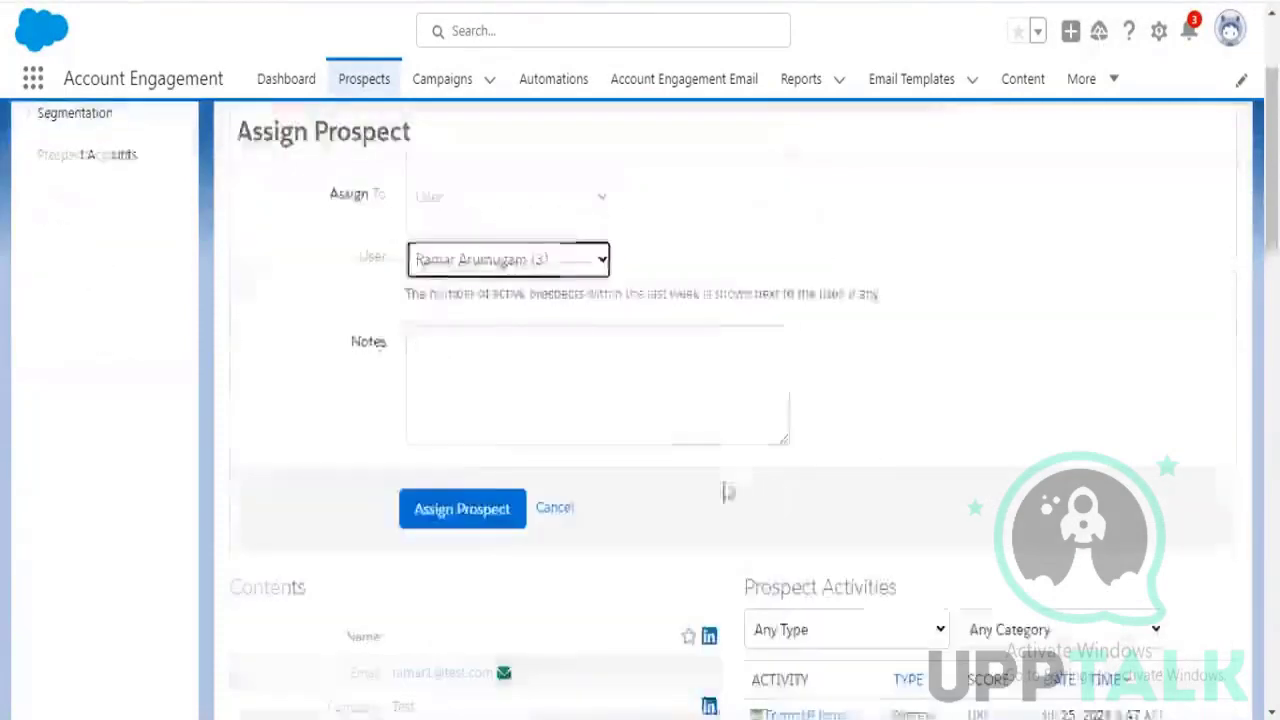
pyautogui.scroll(-2, 728, 492)
pyautogui.click(474, 263)
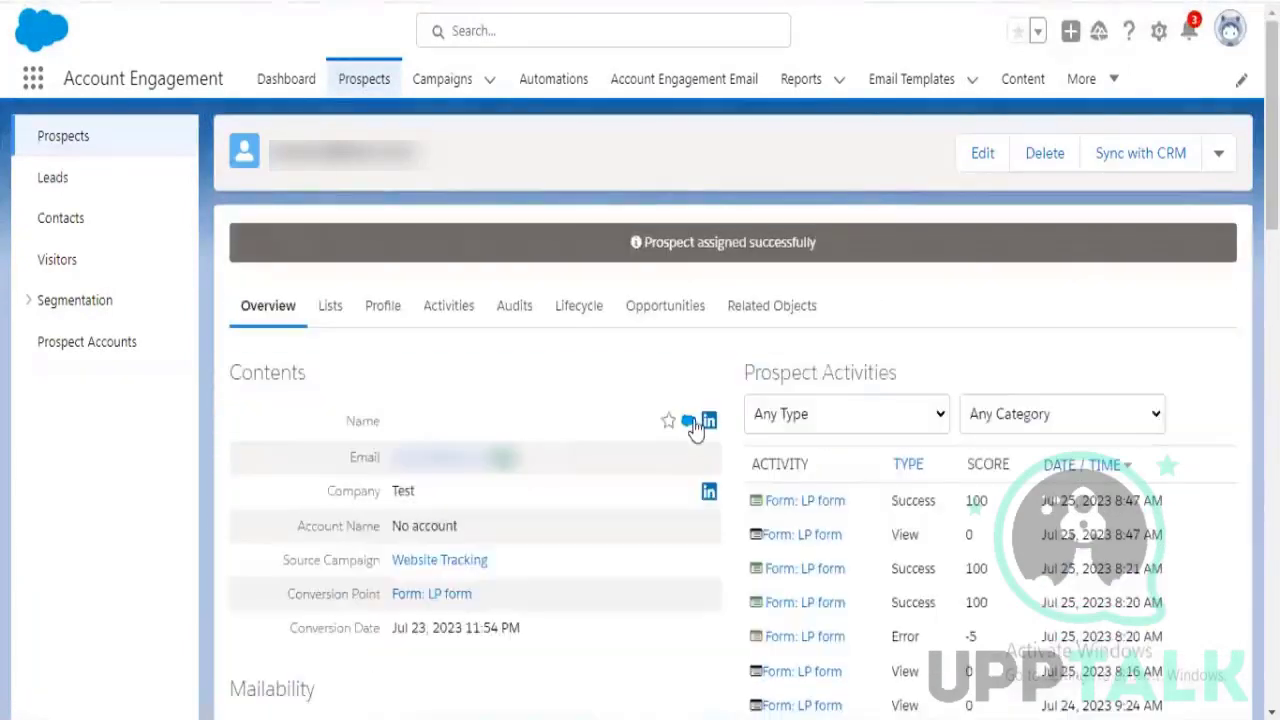
# Open the prospect's linked Salesforce lead and check Lead Source in the lead details
pyautogui.click(692, 421)
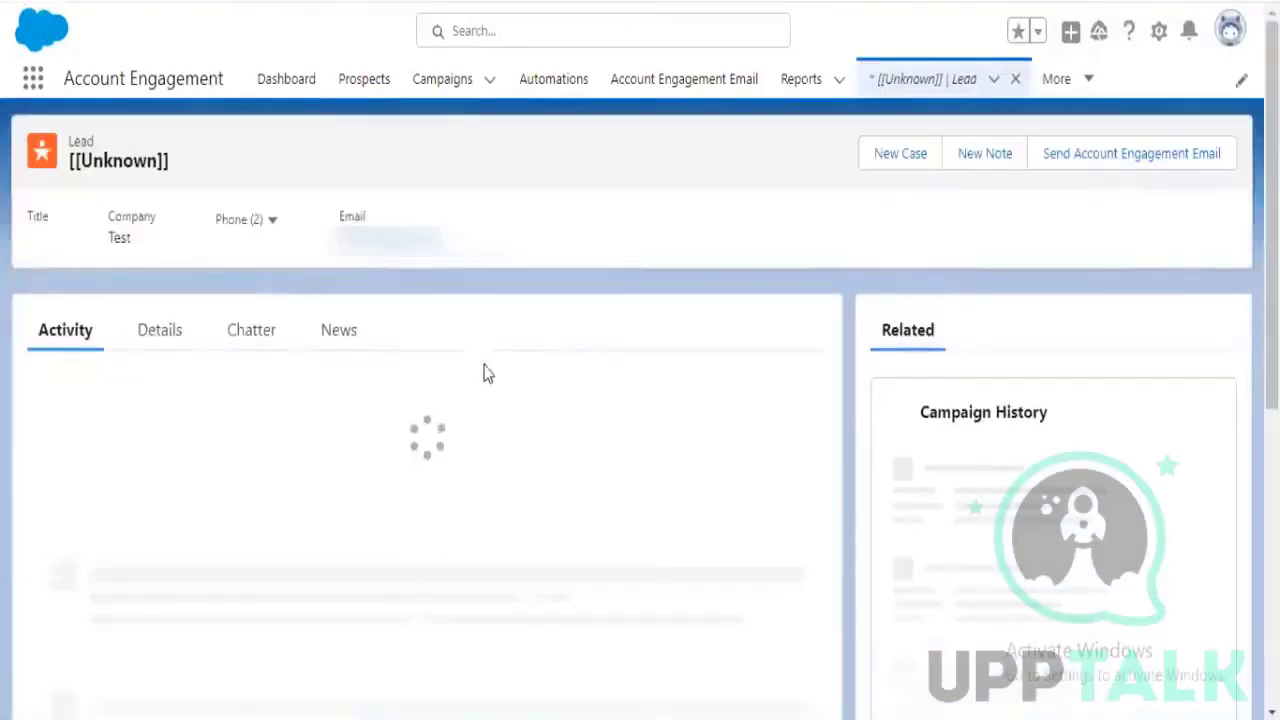
pyautogui.click(168, 336)
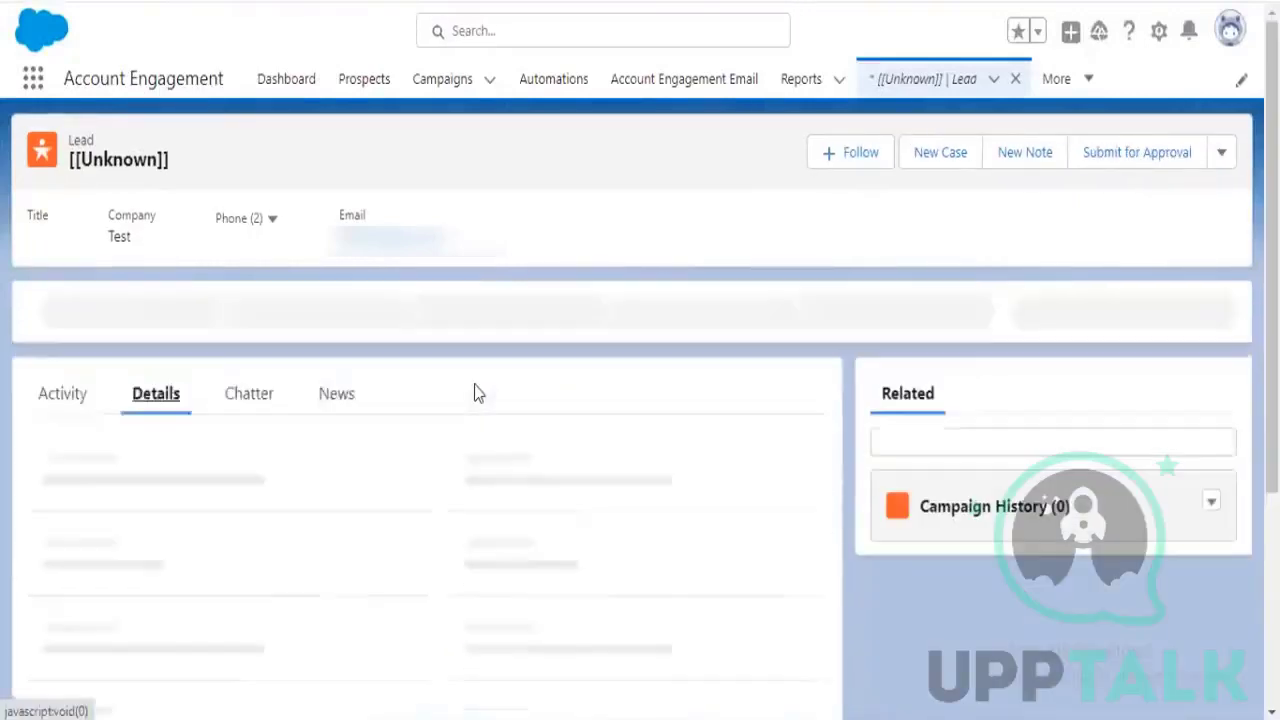
pyautogui.scroll(-3, 475, 393)
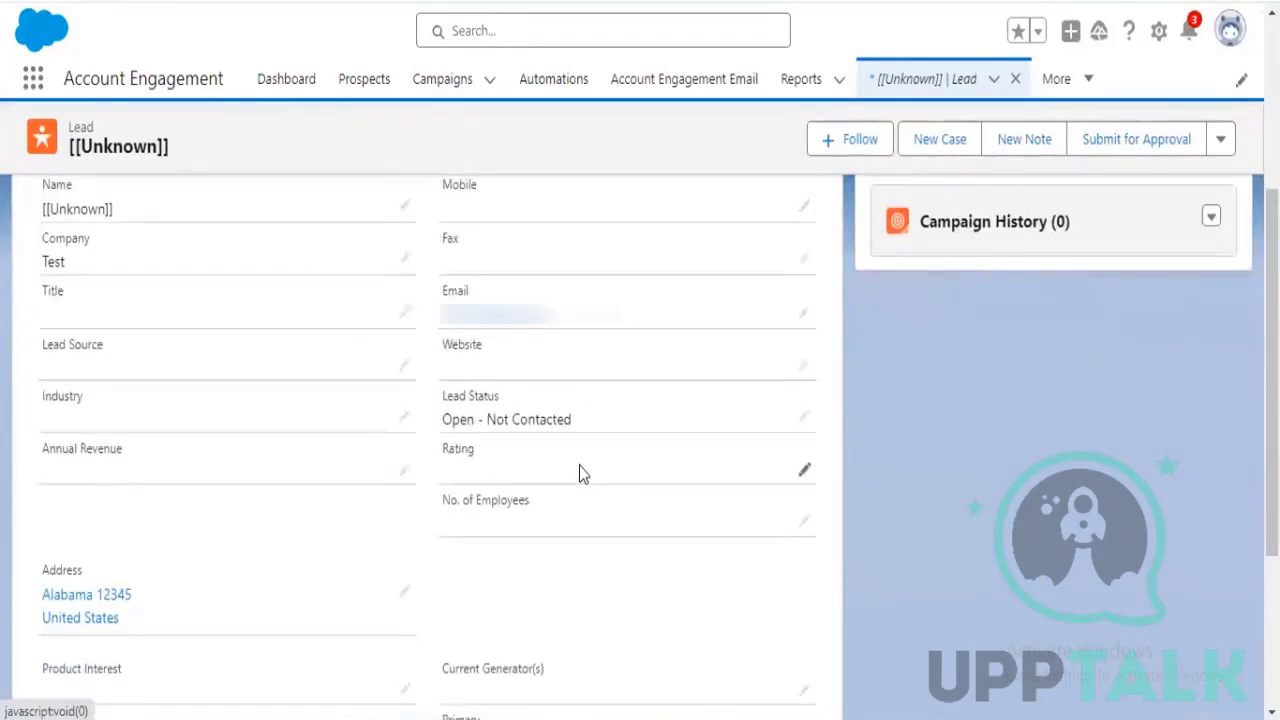
# Examine the available Lead Source picklist values in the lead's edit mode, and cancel the edit
pyautogui.click(405, 366)
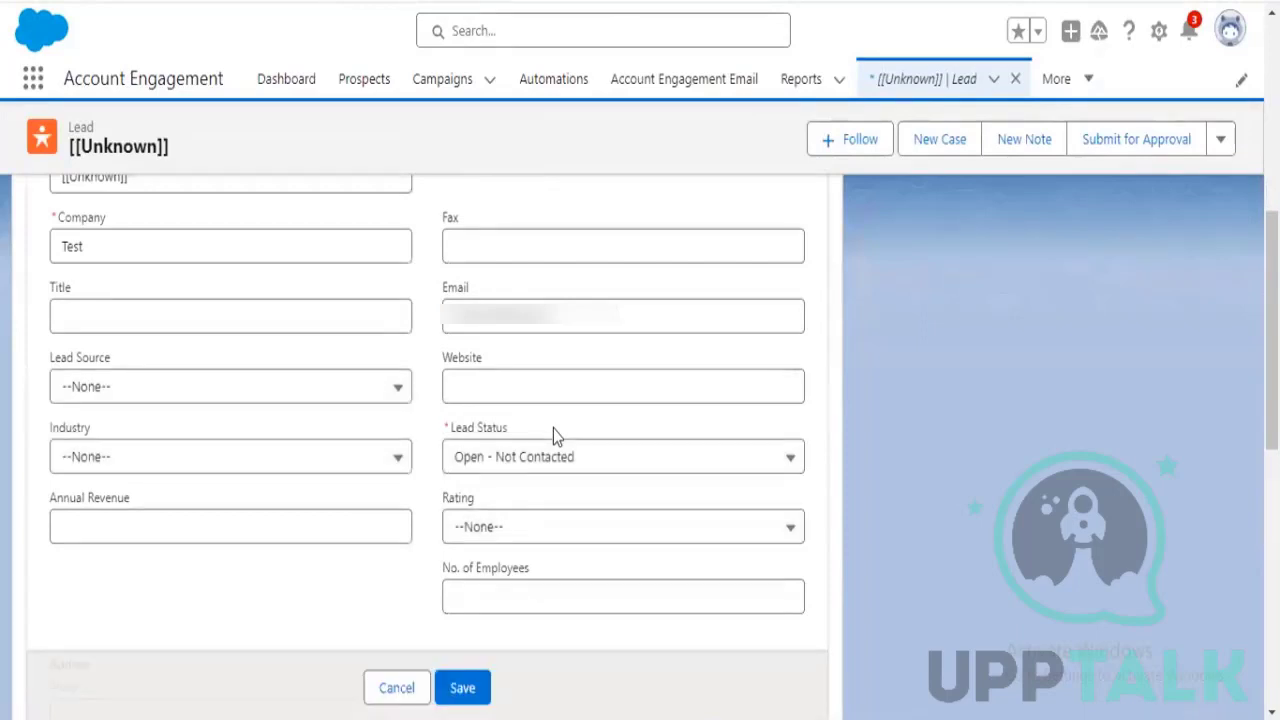
pyautogui.click(410, 396)
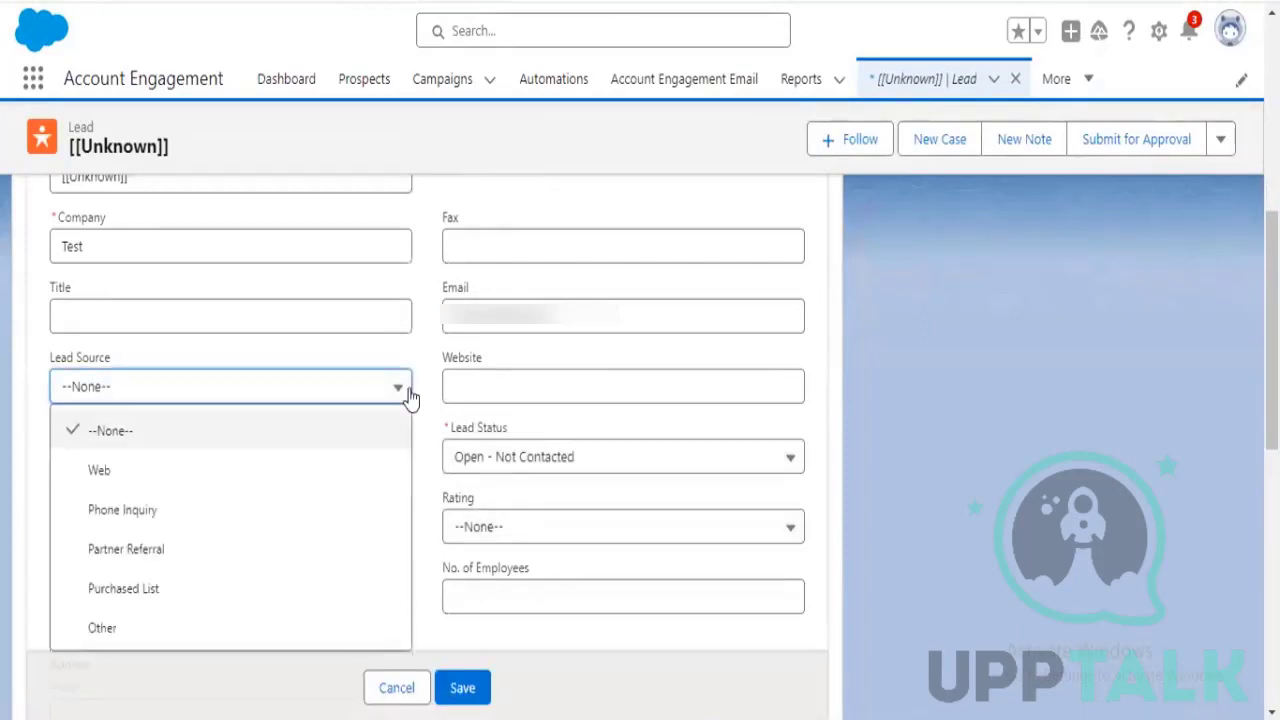
pyautogui.click(896, 450)
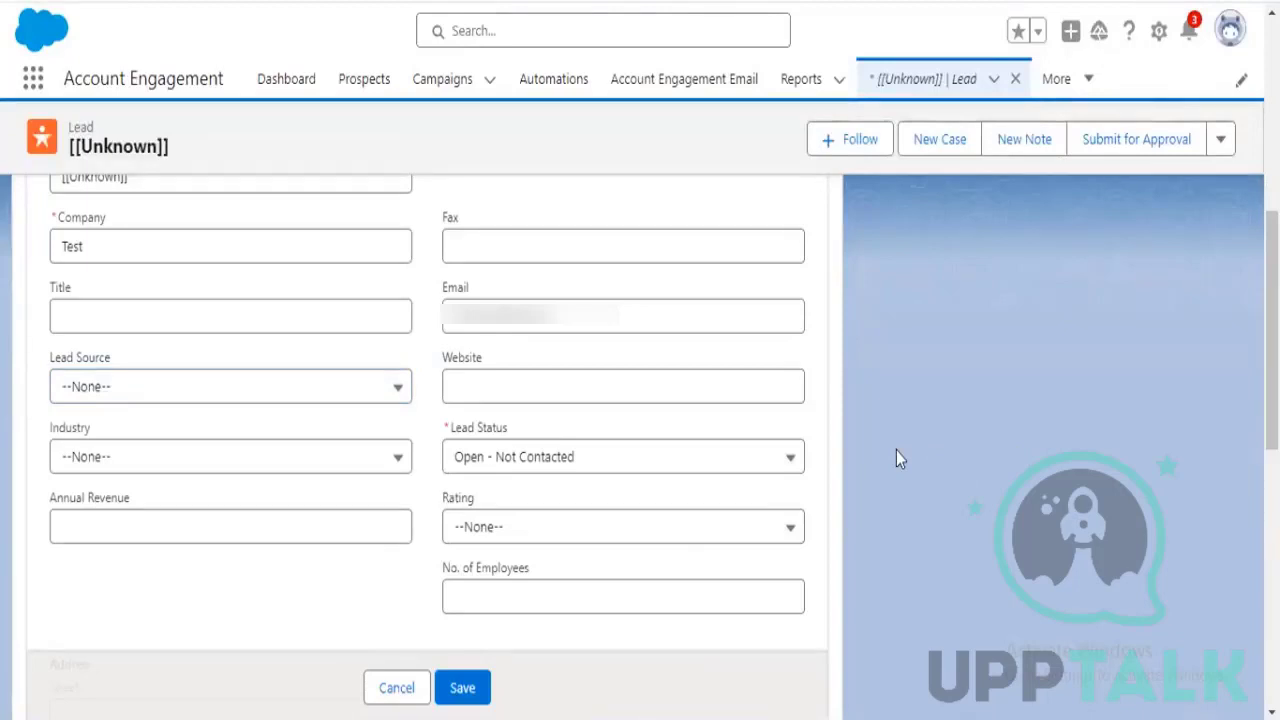
pyautogui.scroll(-10, 896, 458)
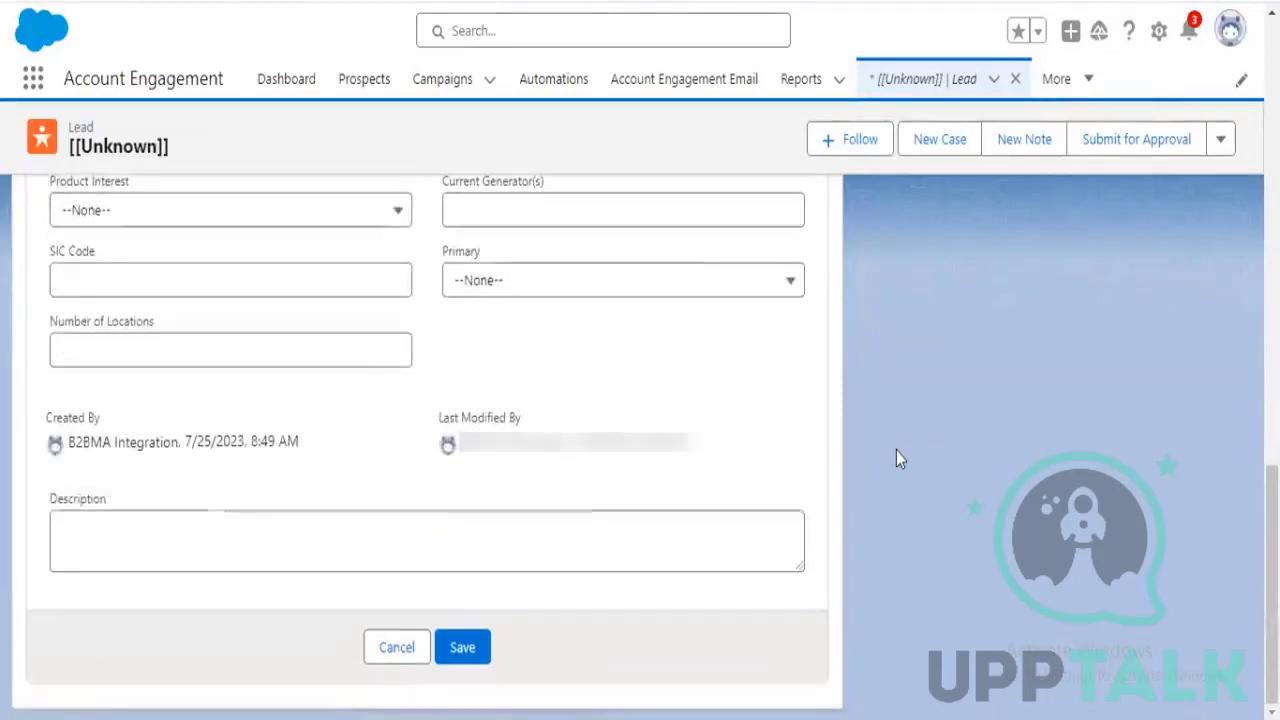
pyautogui.click(393, 640)
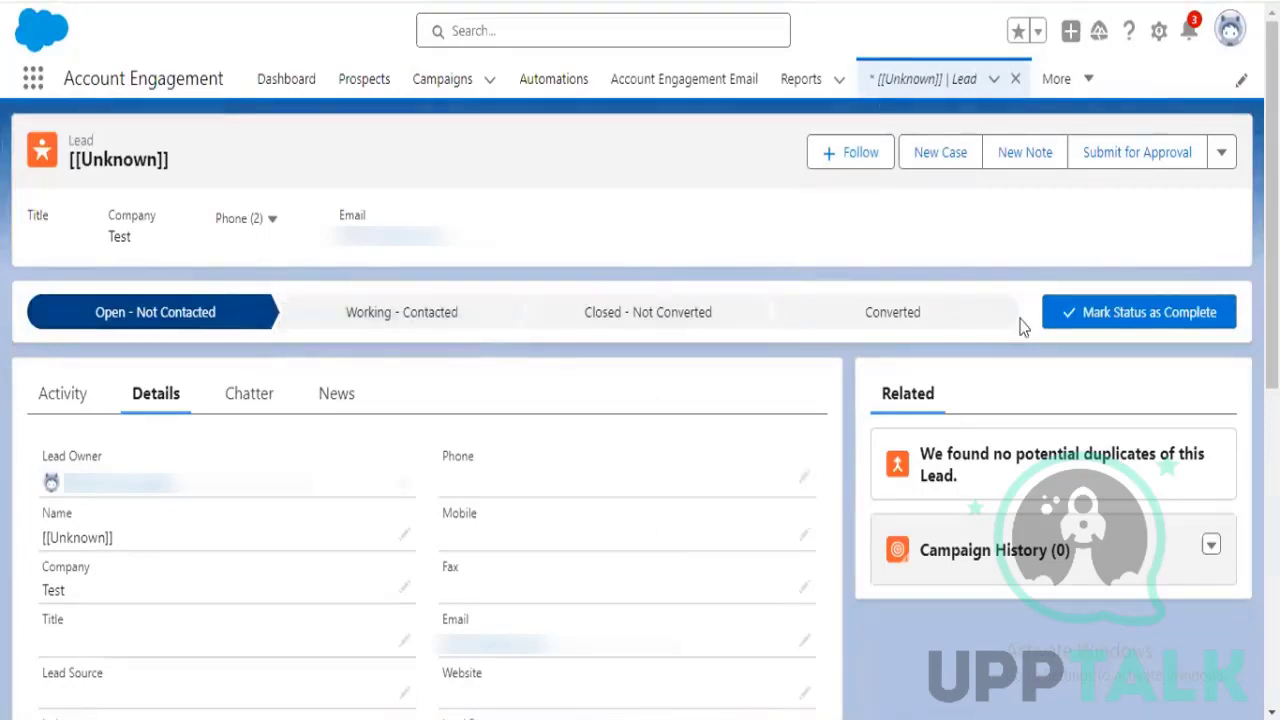
pyautogui.click(1222, 160)
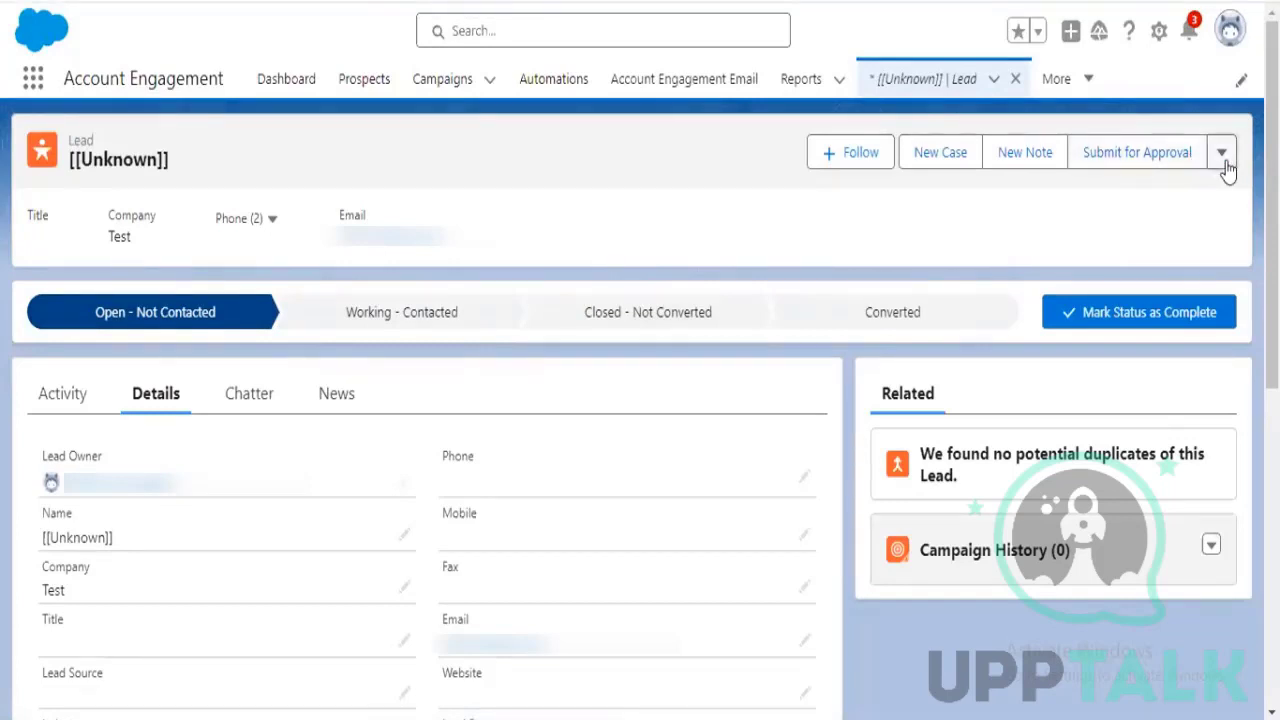
pyautogui.click(918, 227)
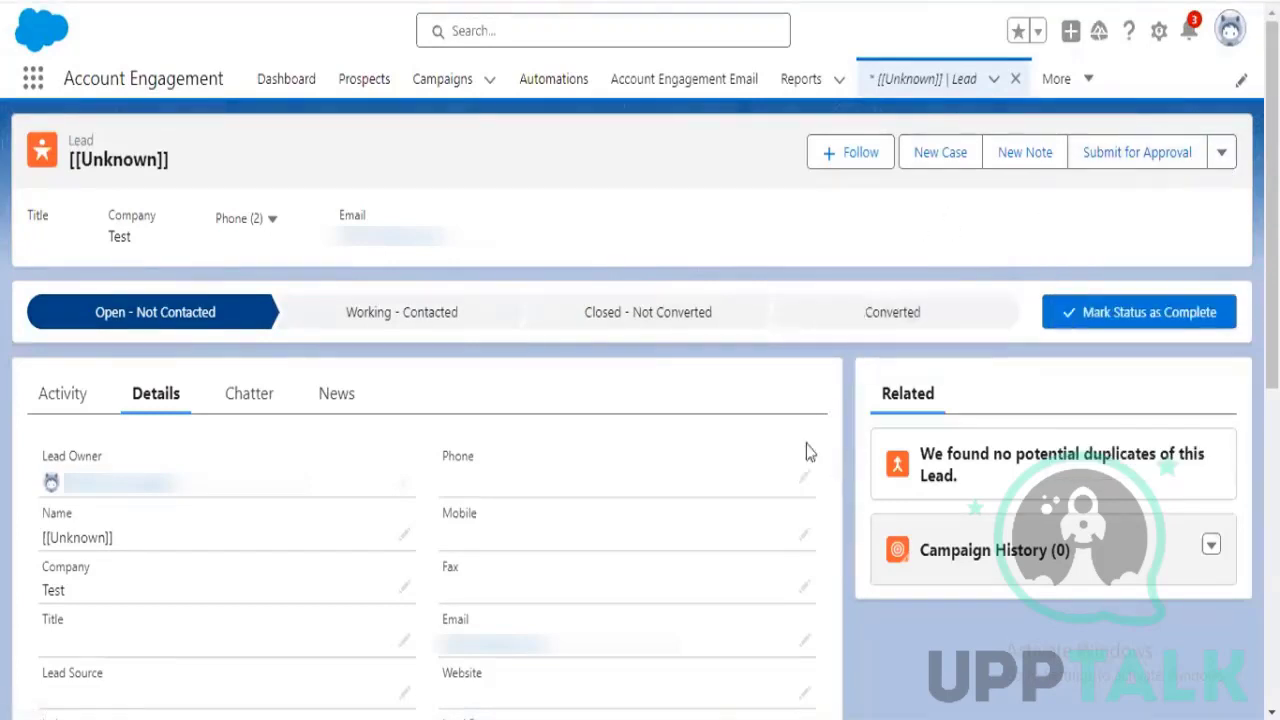
# Convert the lead with the Converted status, creating a new account named Test, a new contact and a new opportunity
pyautogui.click(885, 313)
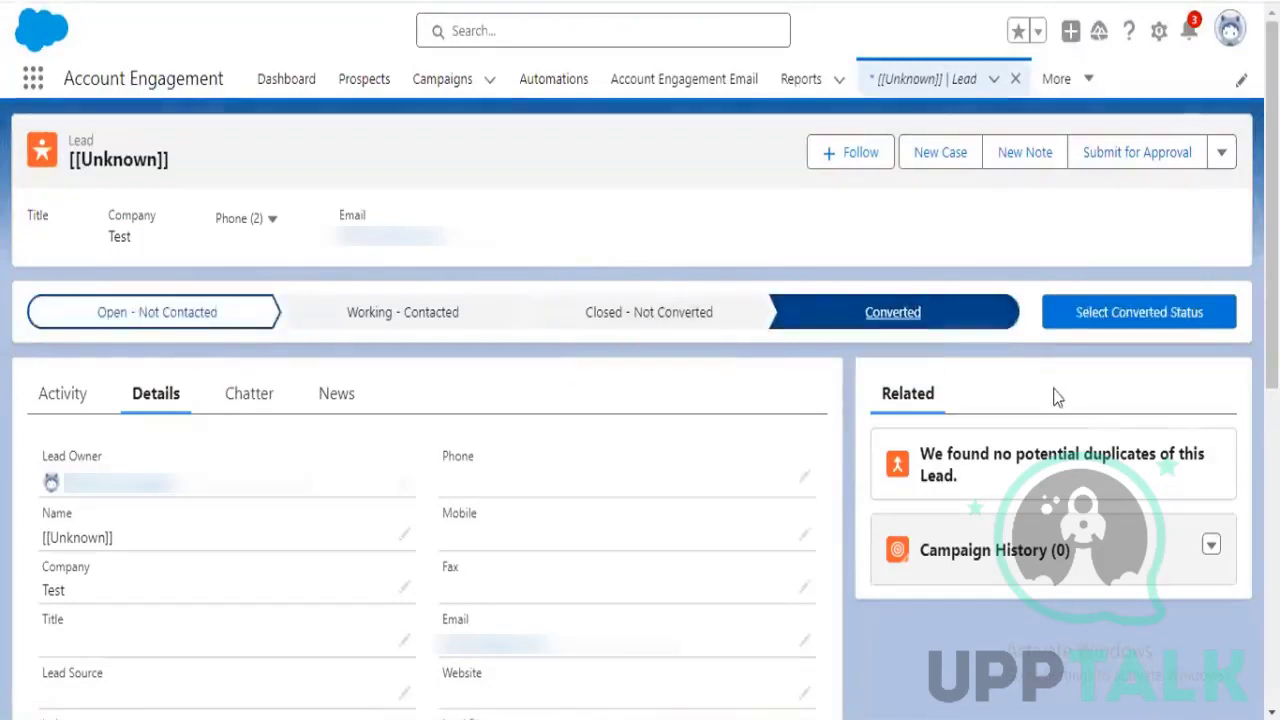
pyautogui.click(1128, 332)
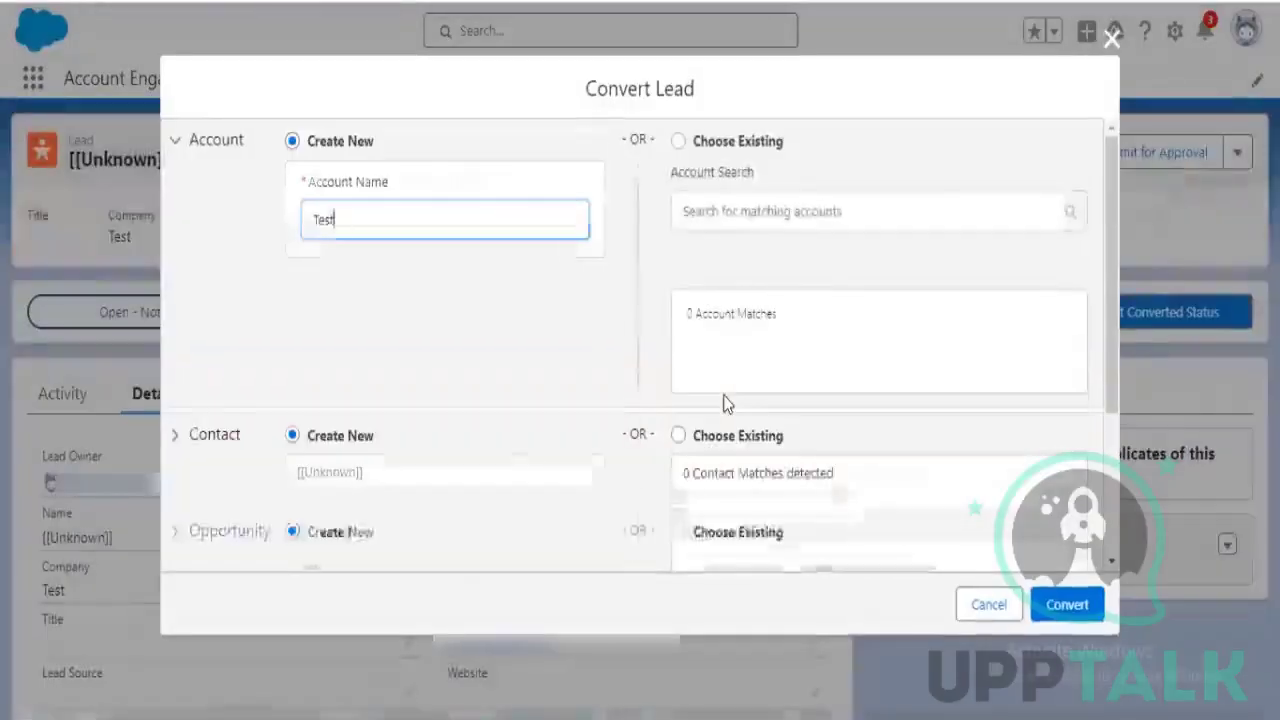
pyautogui.click(1068, 605)
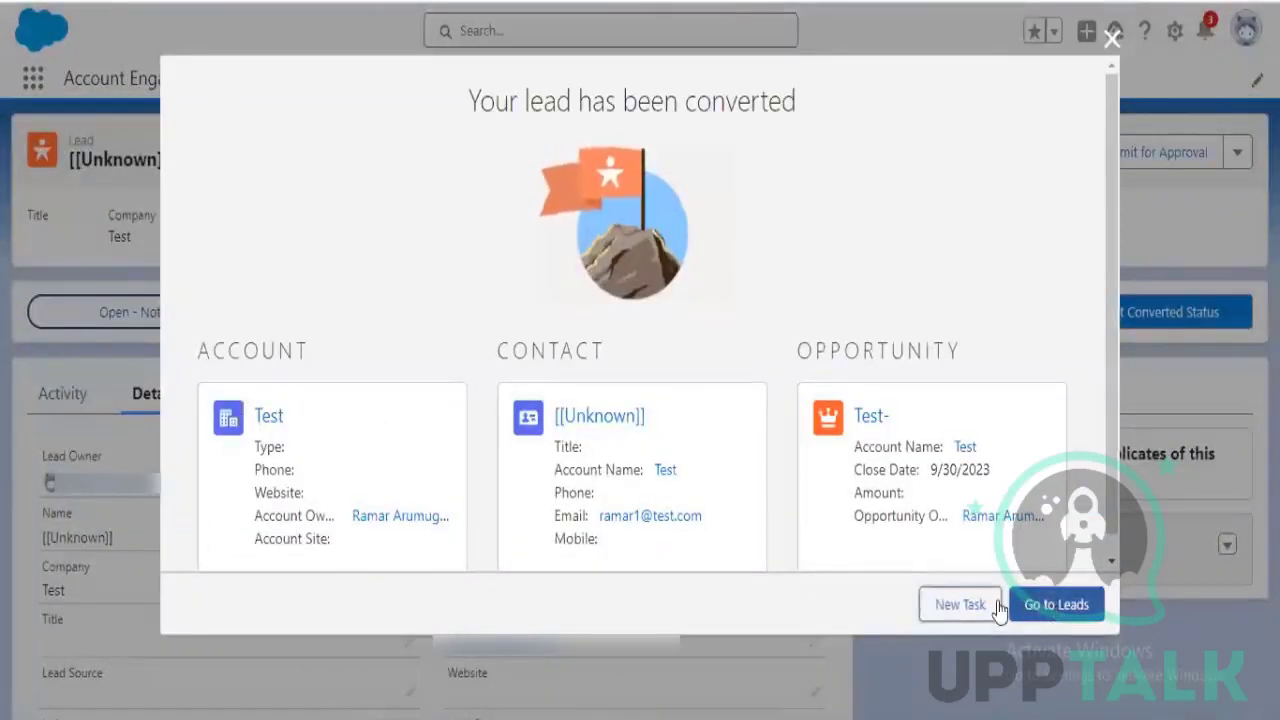
# Open the contact created from the converted lead and check both Lead Source fields in its details
pyautogui.click(612, 420)
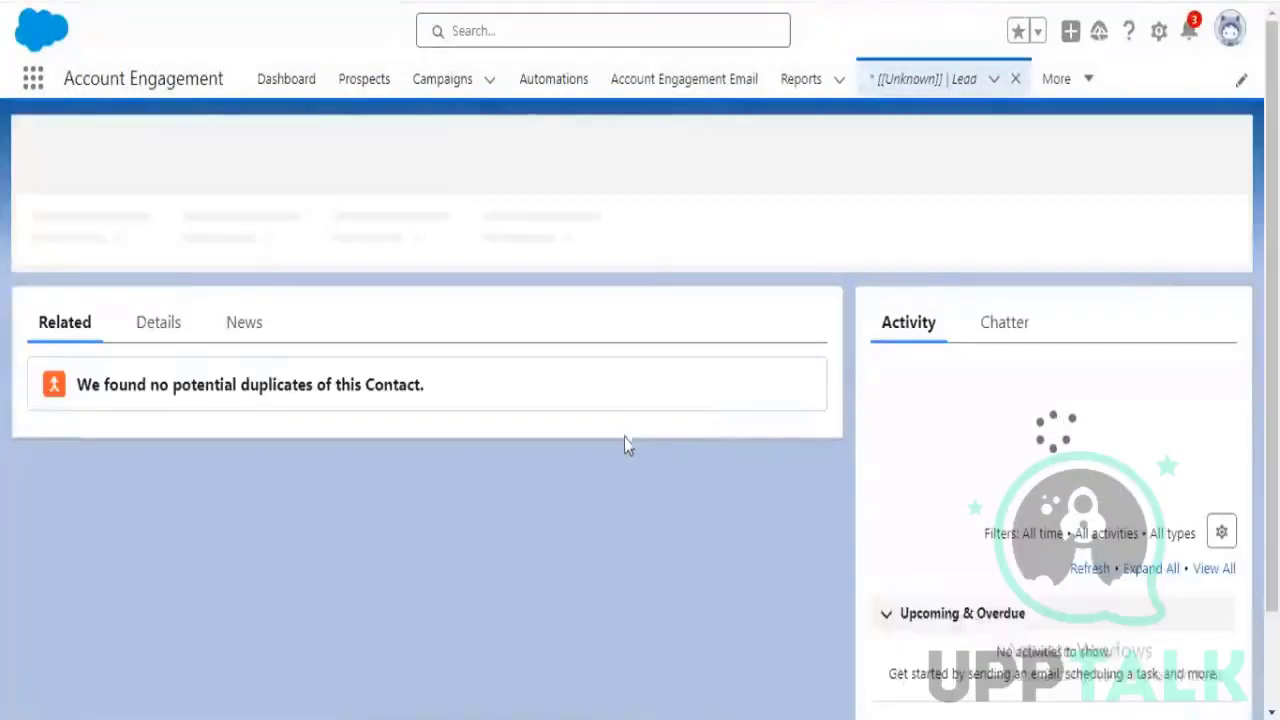
pyautogui.click(170, 320)
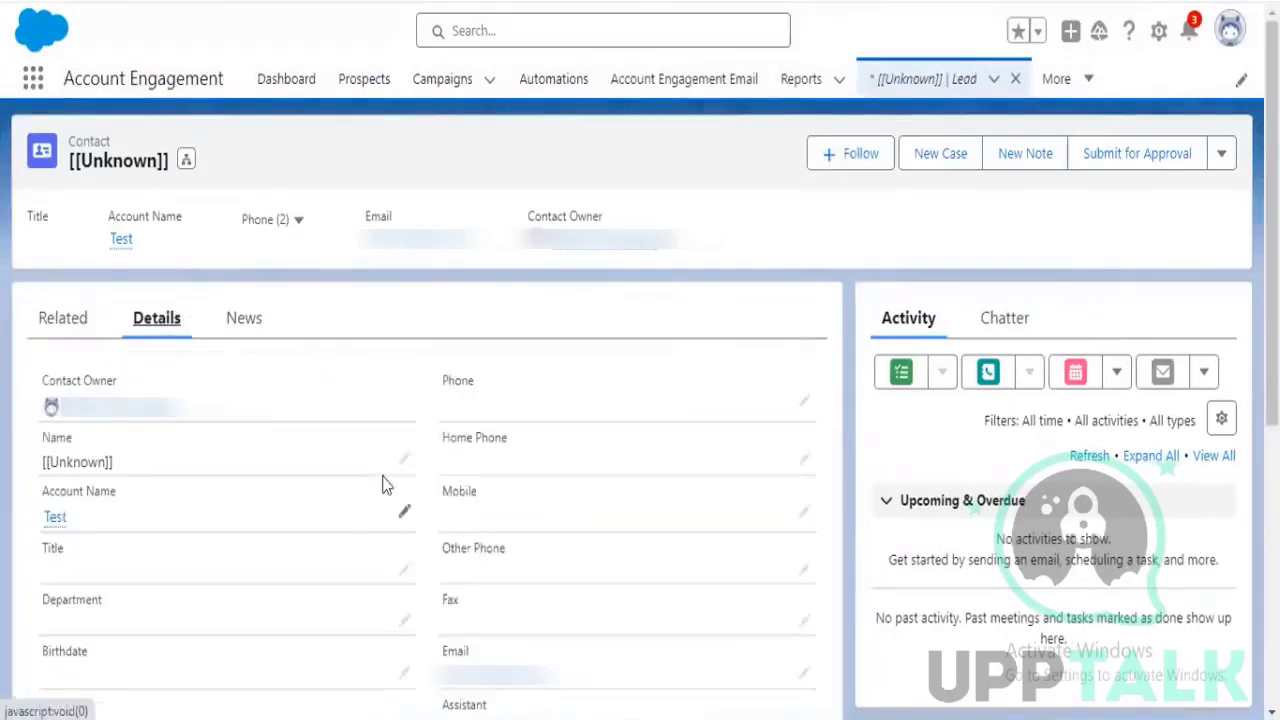
pyautogui.scroll(-2, 388, 485)
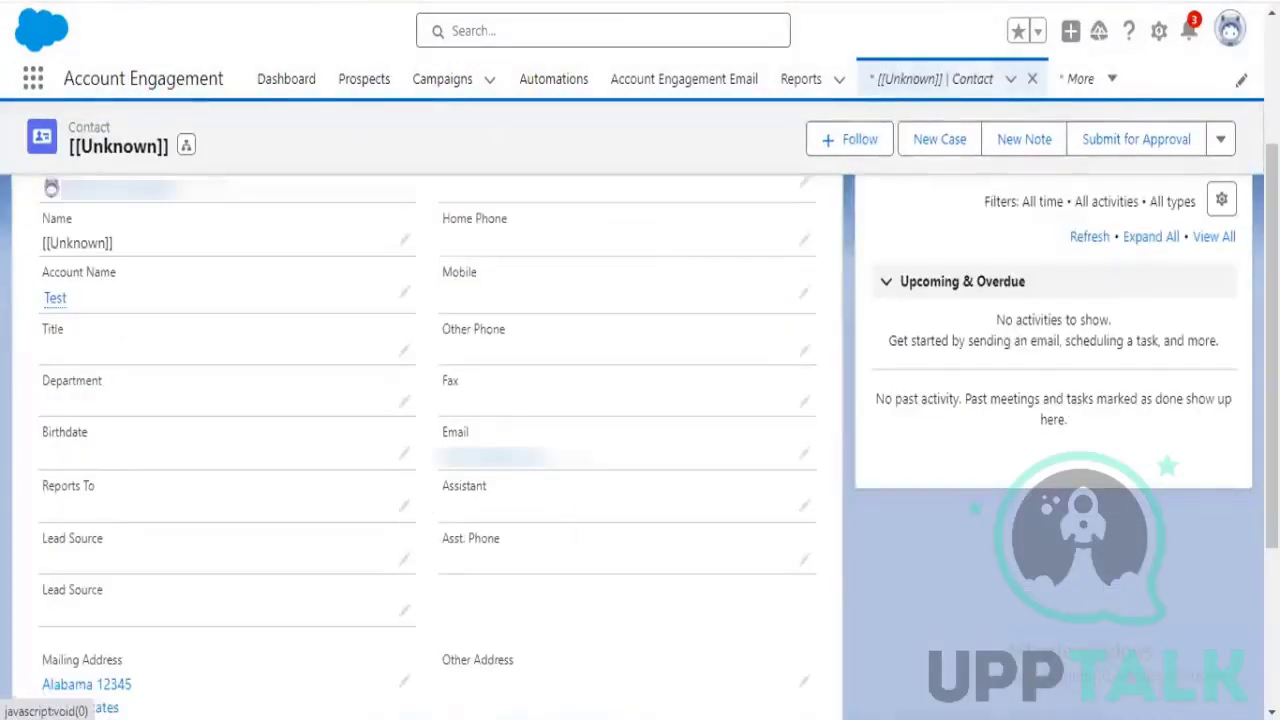
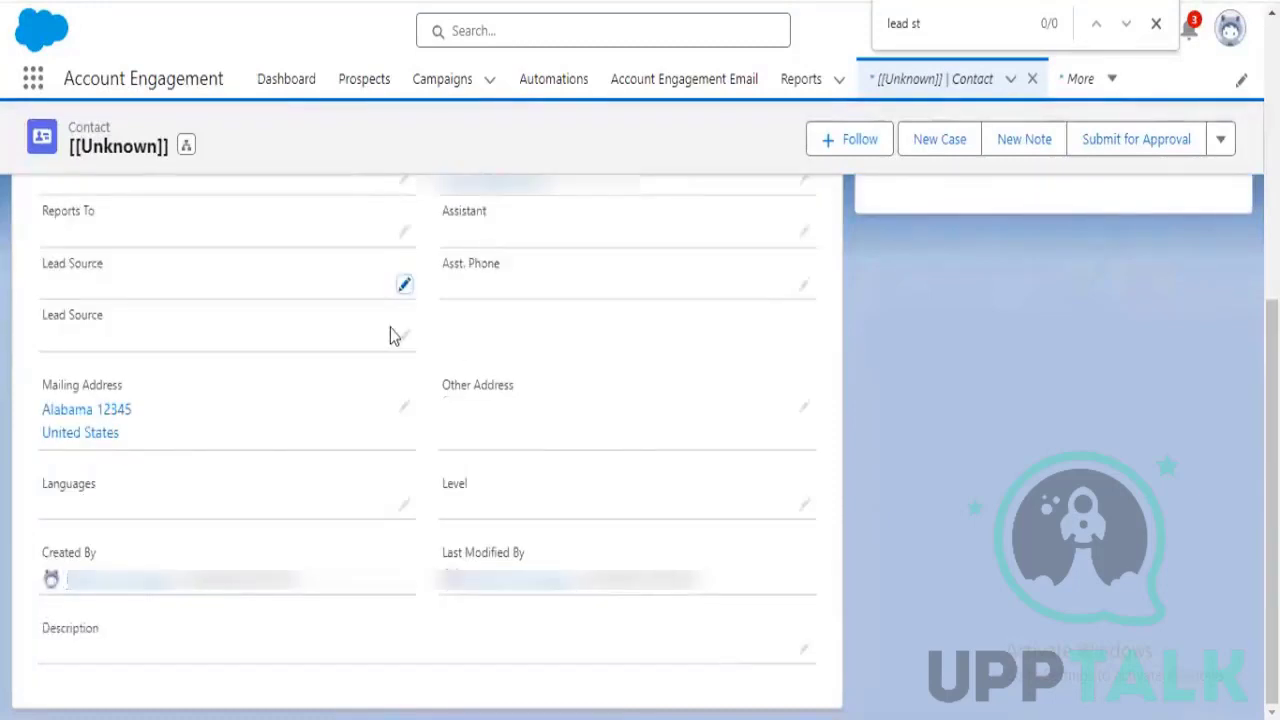
pyautogui.scroll(3, 1145, 459)
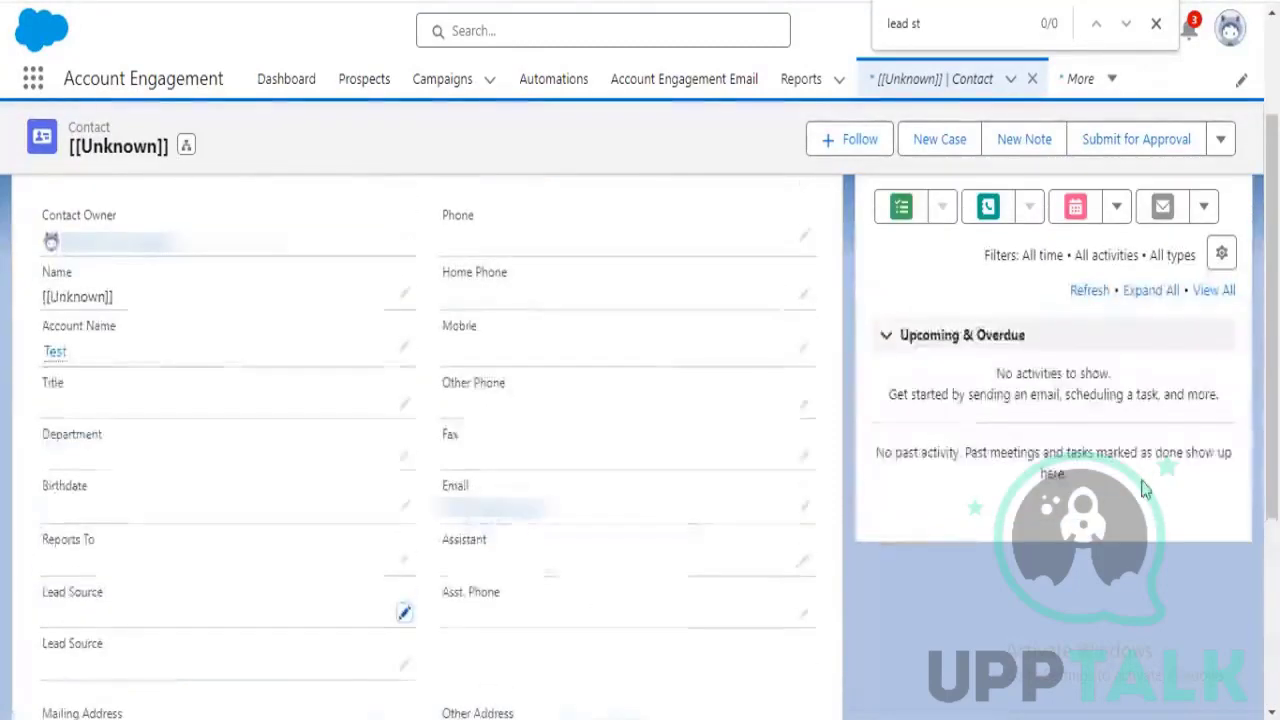
pyautogui.scroll(2, 1145, 488)
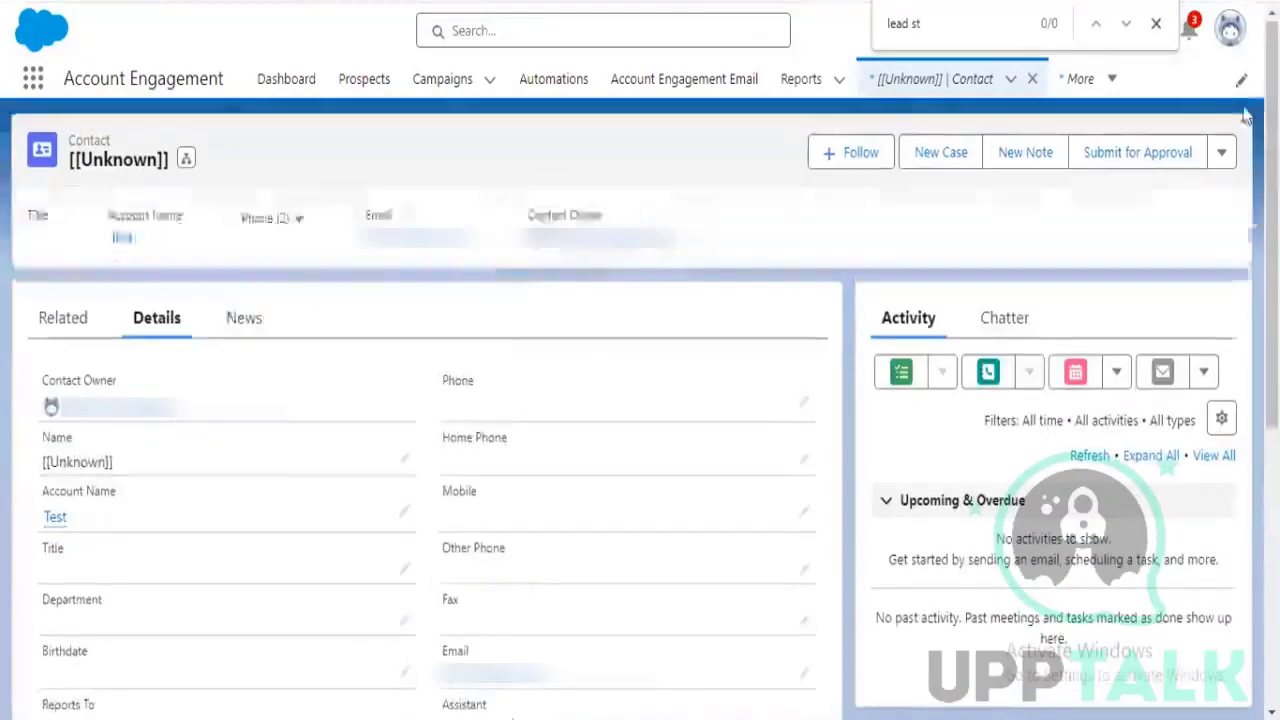
pyautogui.click(1157, 23)
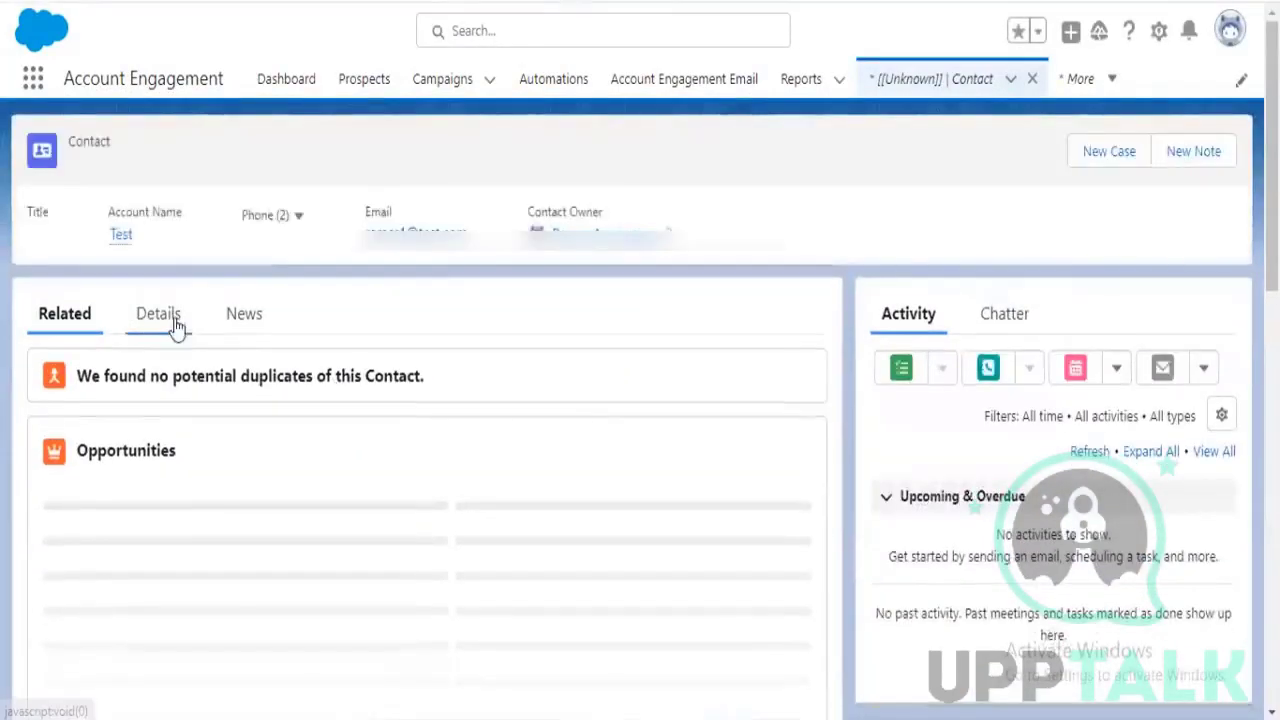
pyautogui.click(176, 328)
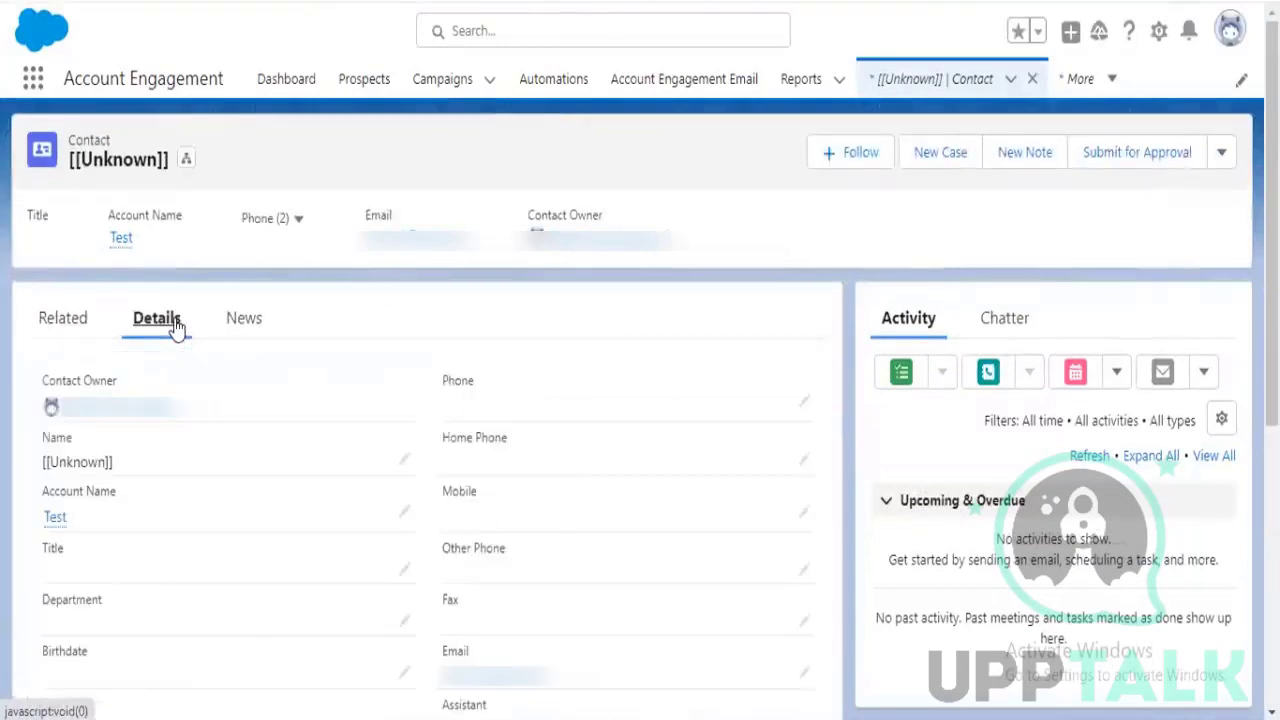
pyautogui.scroll(-3, 626, 552)
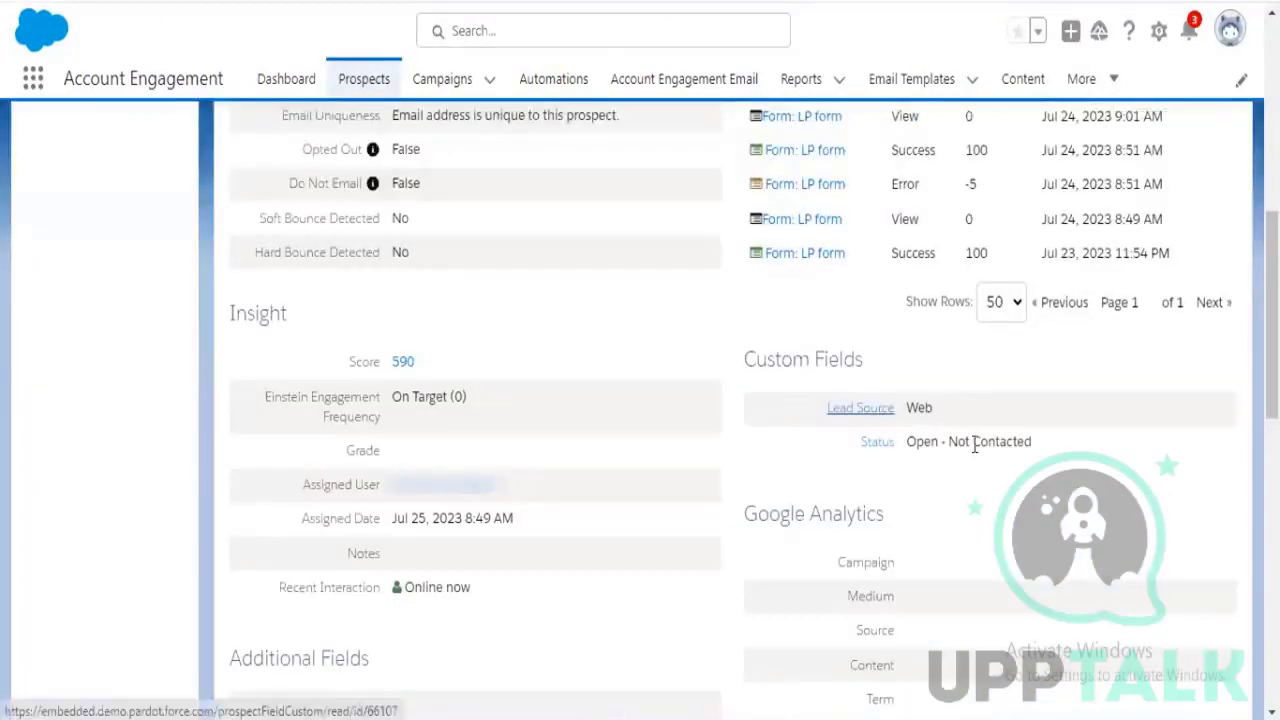
# Sync the prospect with the CRM and check its Lead Source custom field
pyautogui.scroll(-10, 1060, 490)
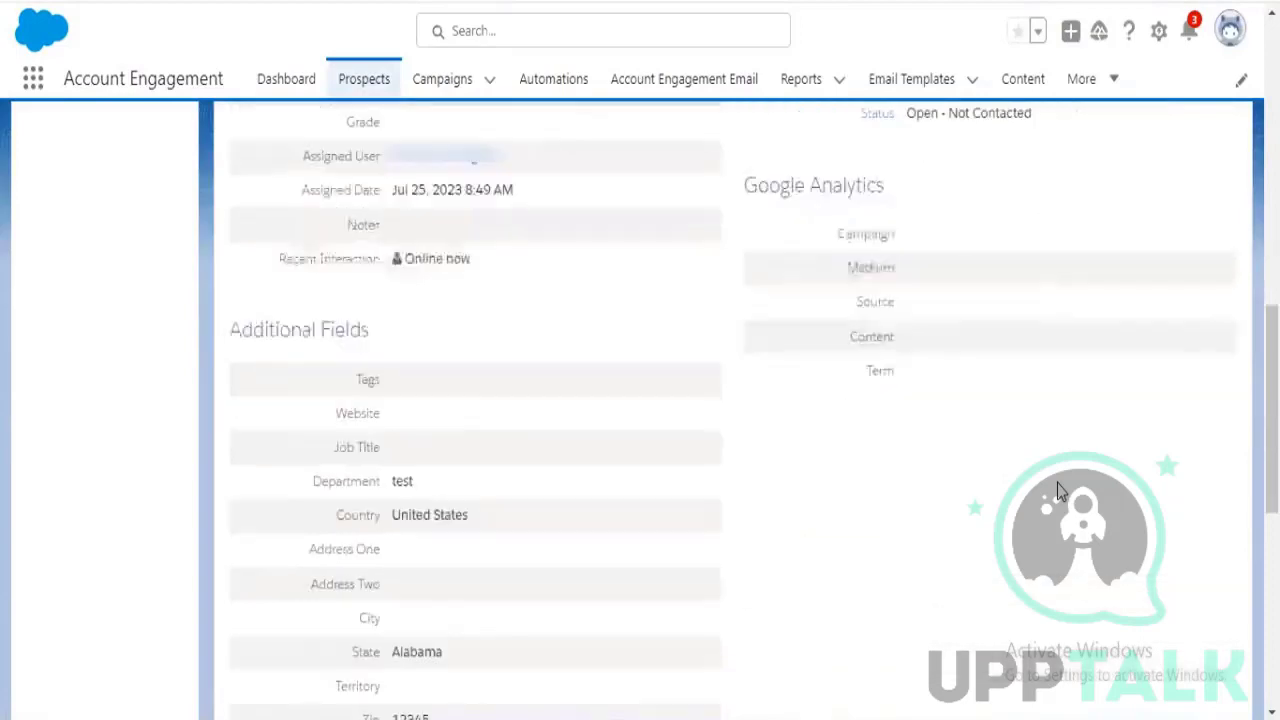
pyautogui.scroll(-2, 1060, 490)
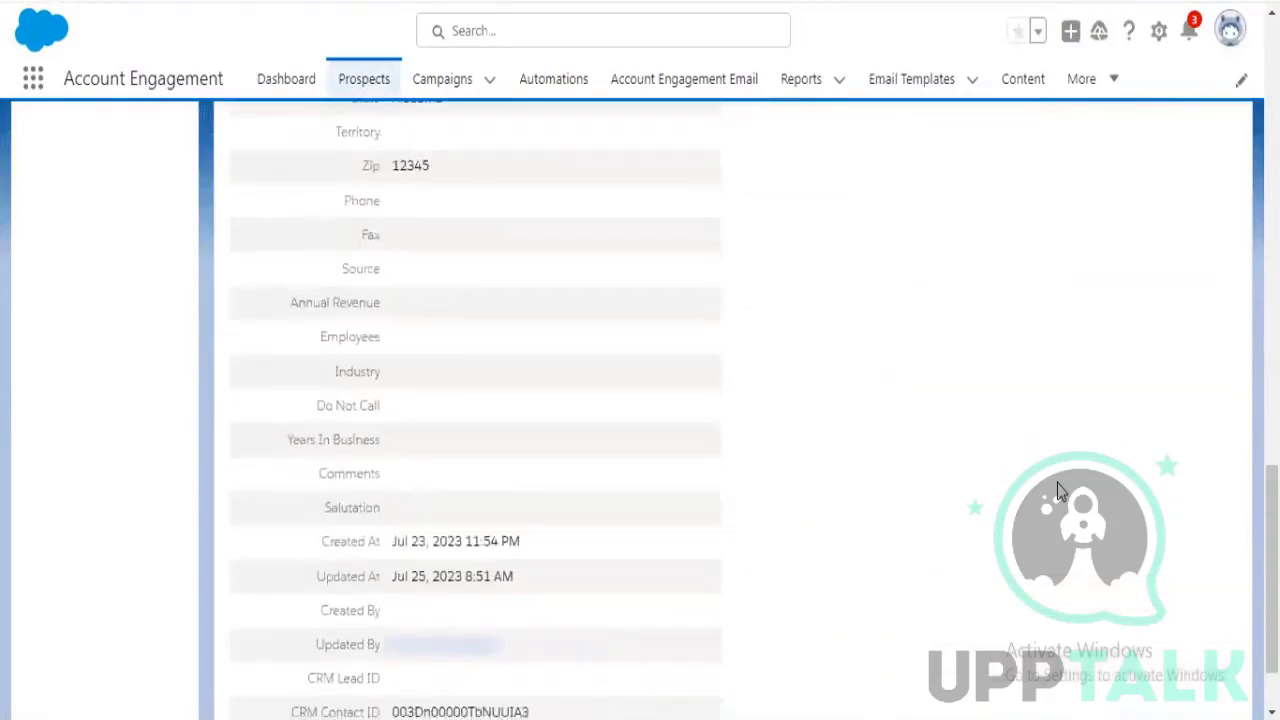
pyautogui.scroll(7, 1060, 490)
pyautogui.scroll(3, 1060, 490)
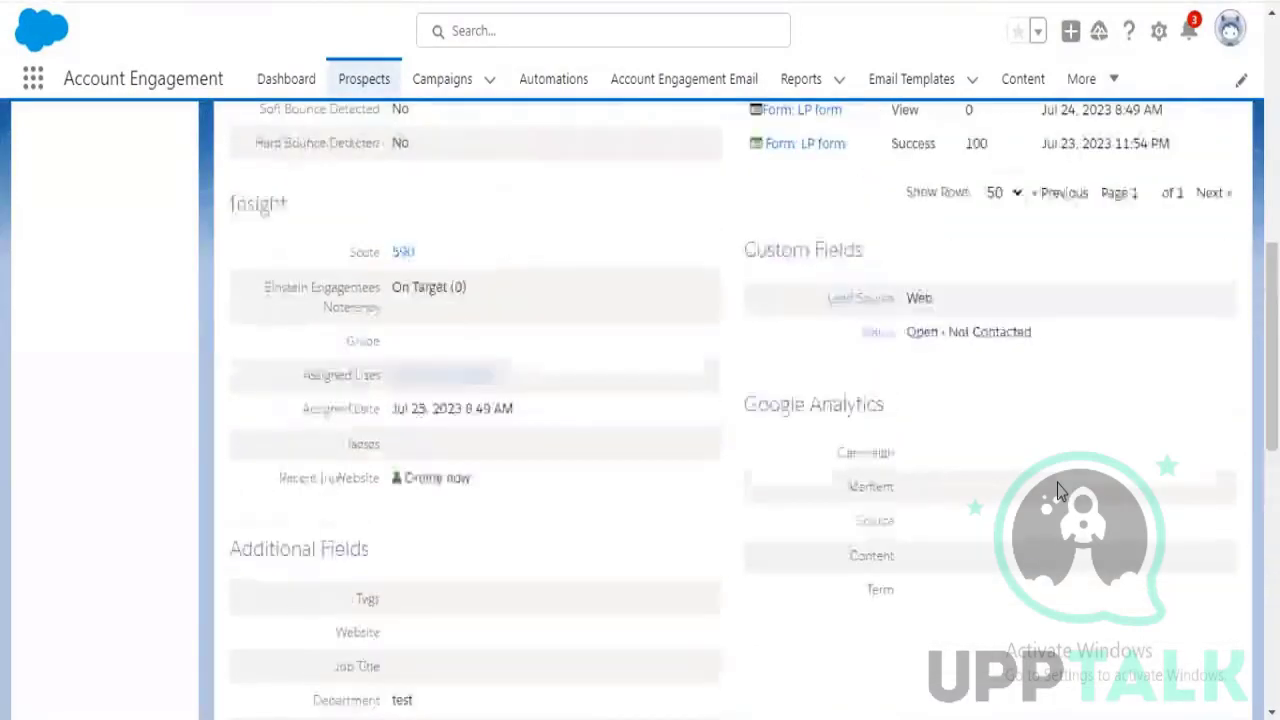
pyautogui.scroll(1, 1060, 490)
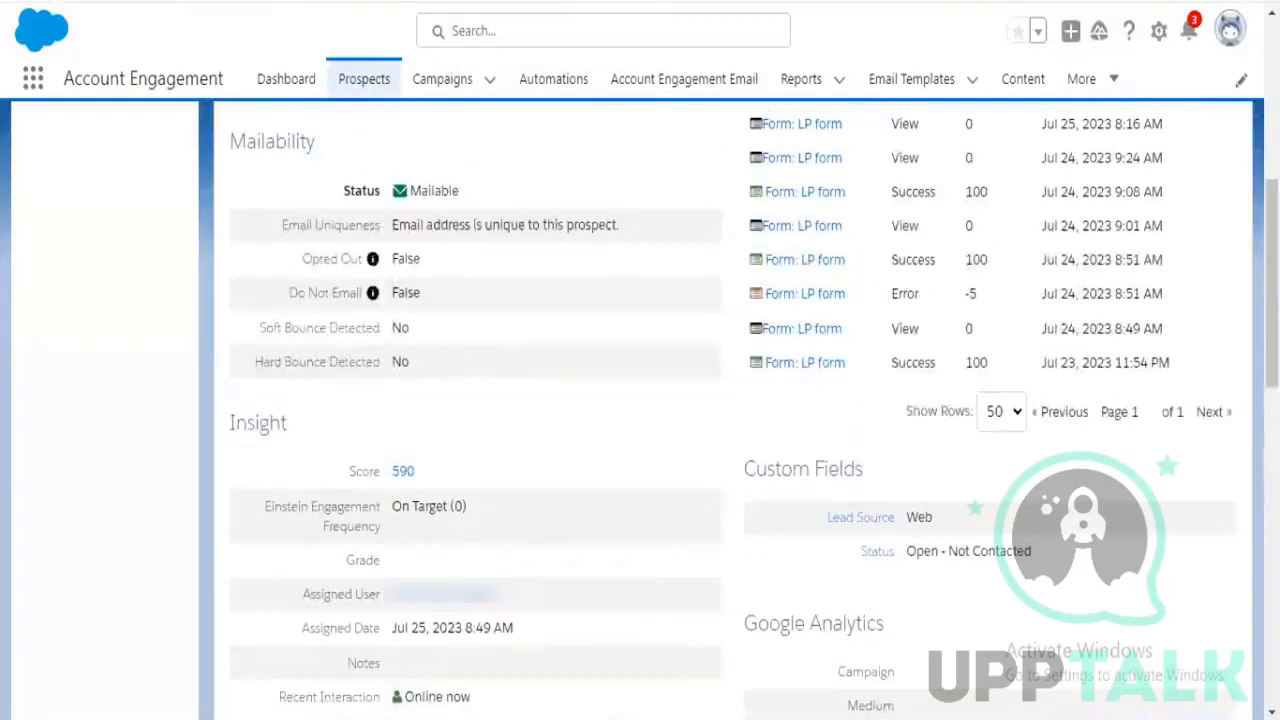
pyautogui.scroll(6, 560, 371)
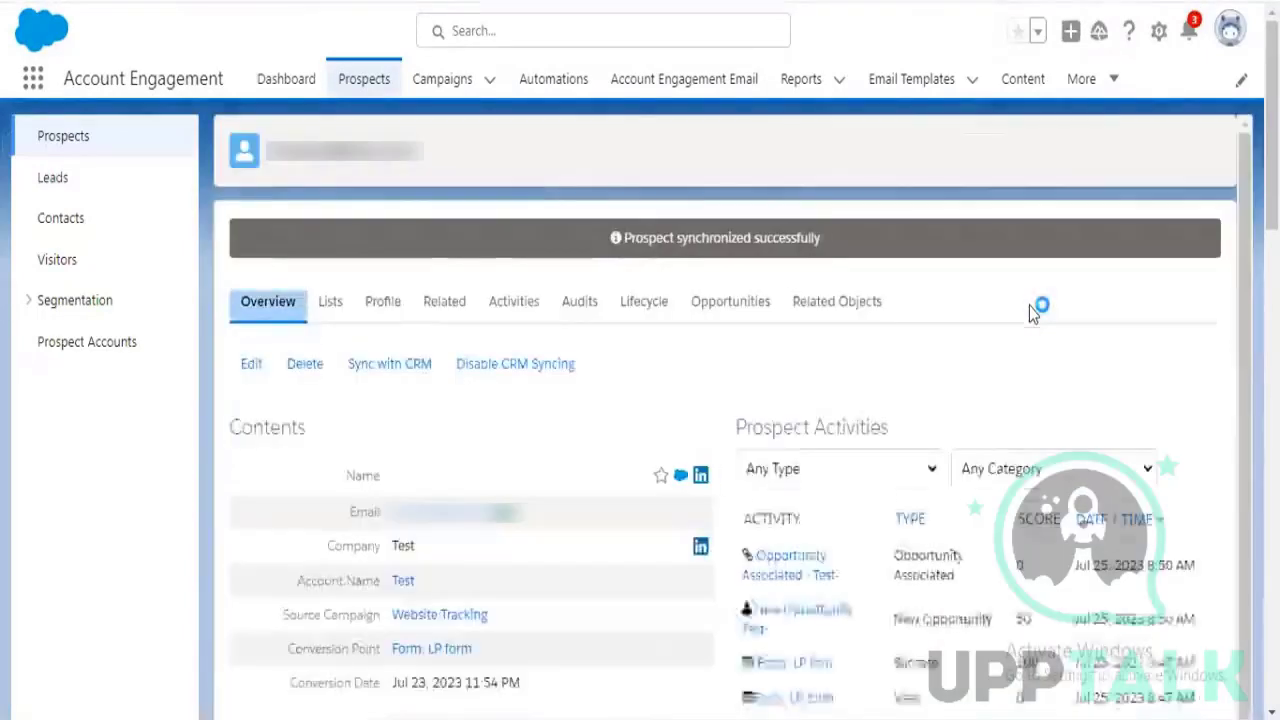
pyautogui.scroll(-5, 1033, 312)
pyautogui.scroll(-2, 1033, 312)
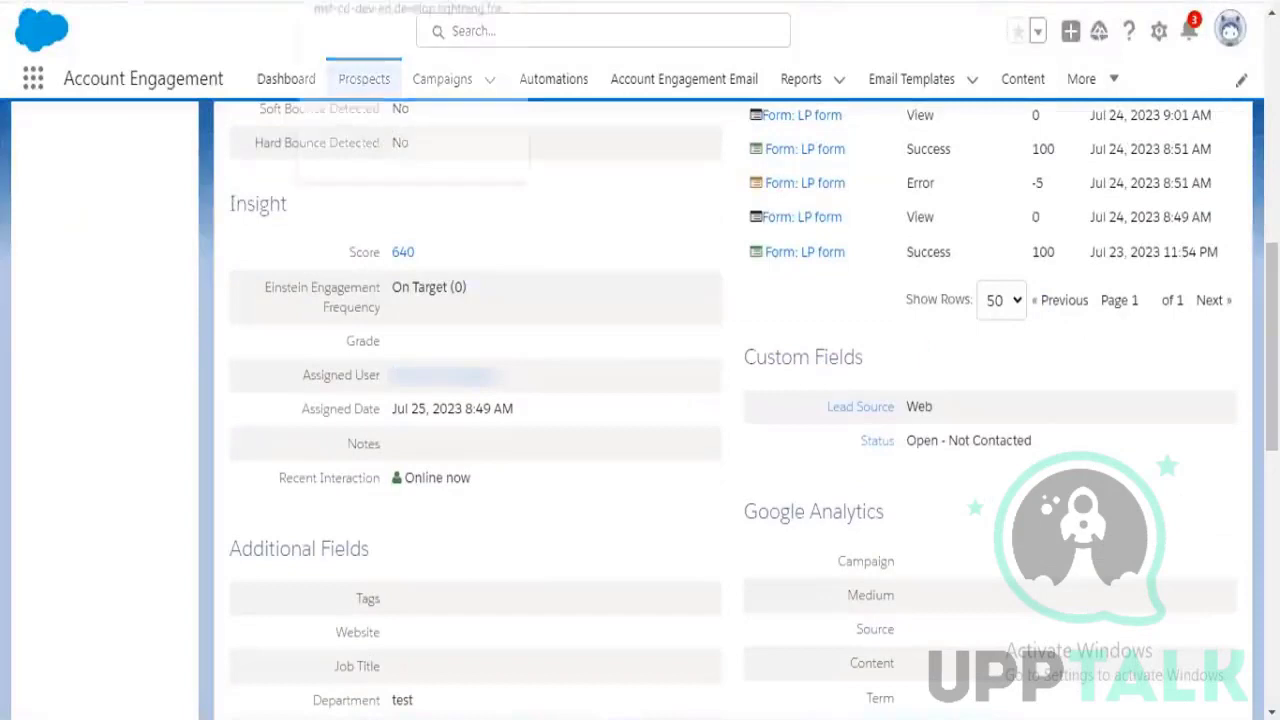
# Return to the Salesforce contact and check the synced Lead Source field in its details
pyautogui.click(363, 78)
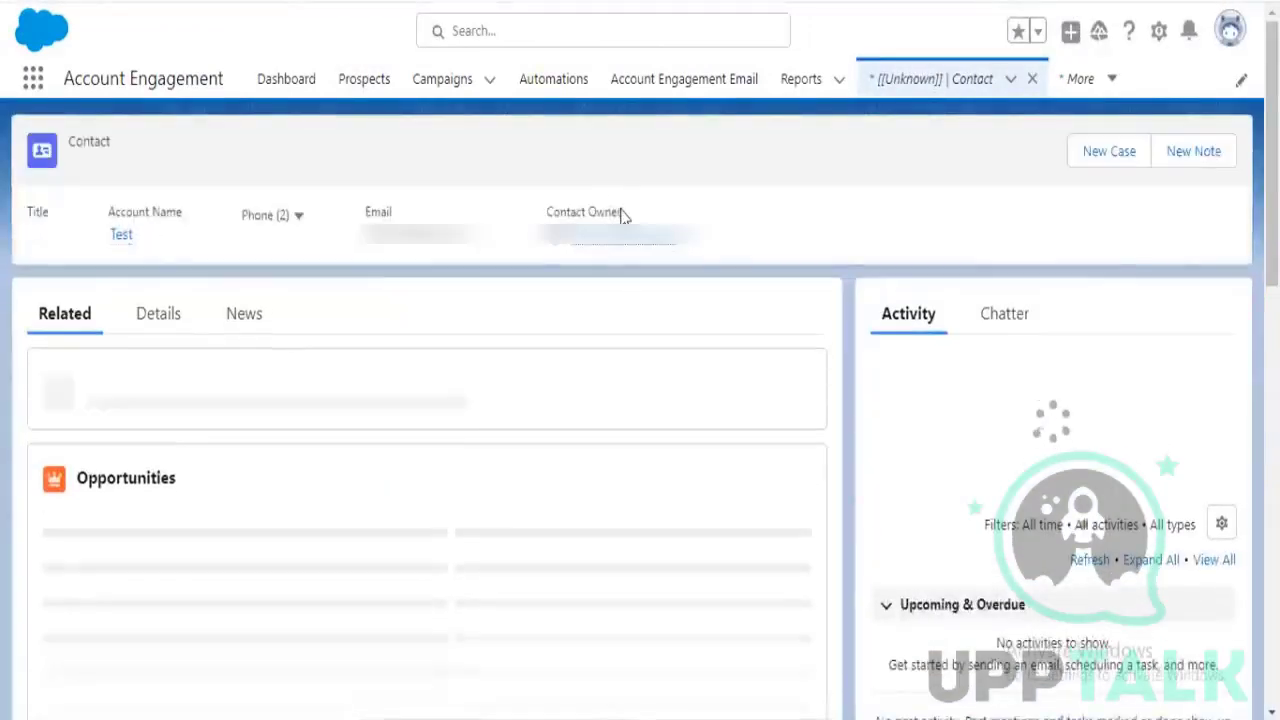
pyautogui.click(162, 314)
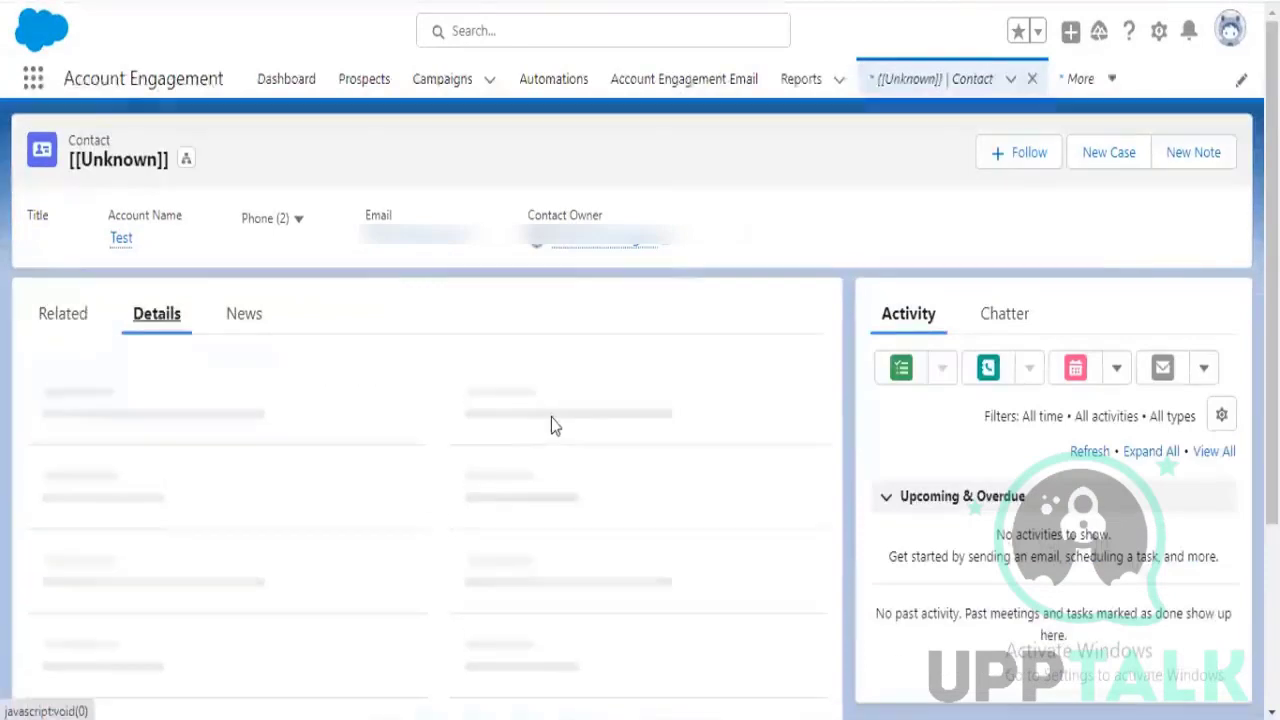
pyautogui.scroll(-4, 560, 426)
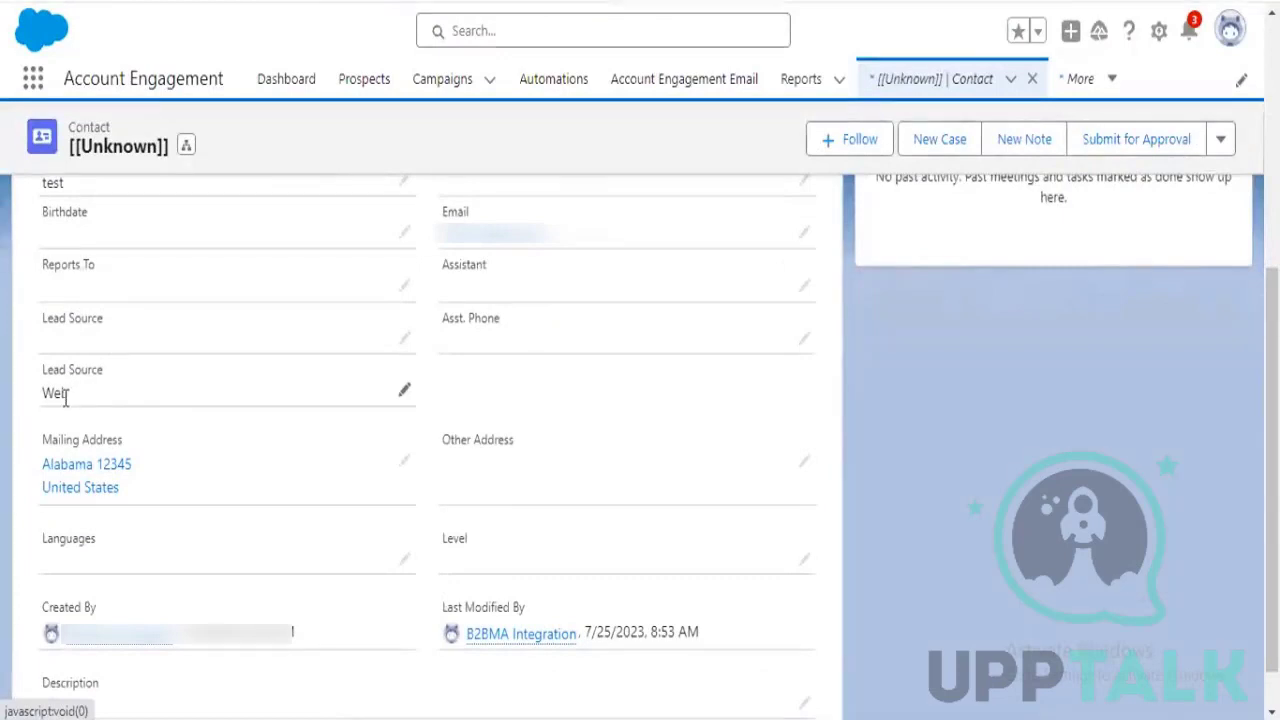
pyautogui.scroll(-1, 66, 412)
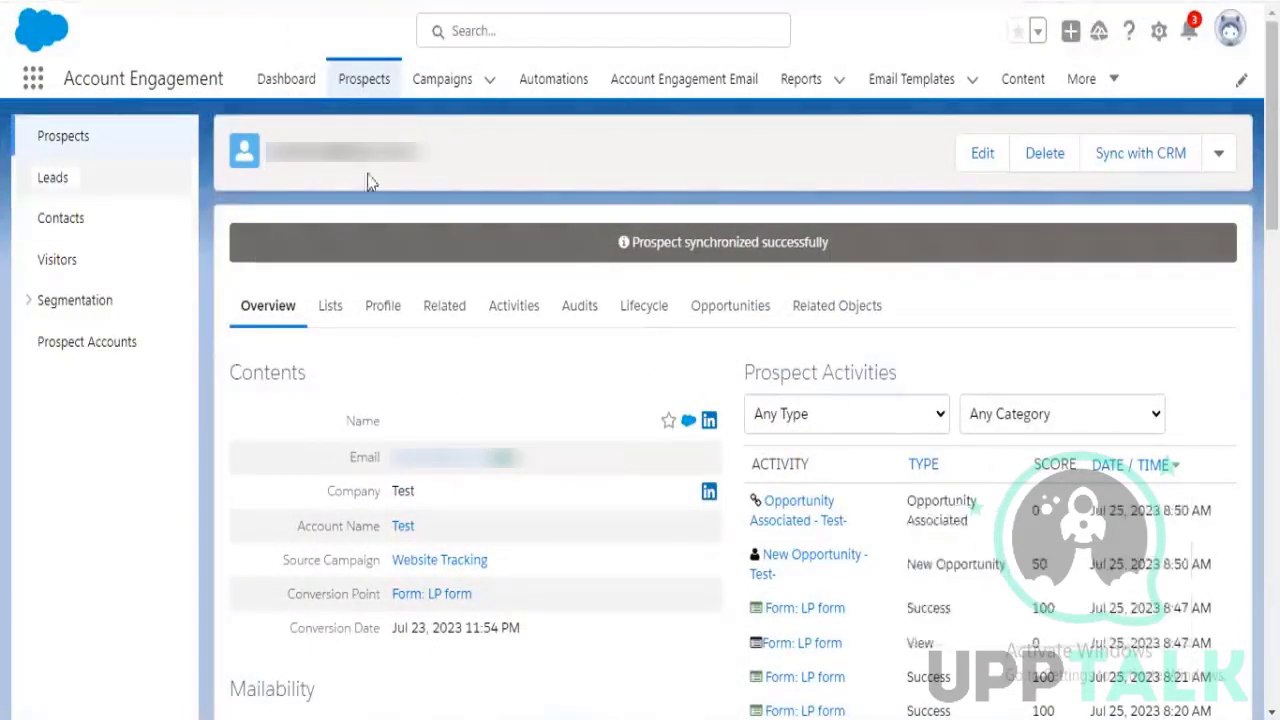
# Open the LP form for editing at its Completion Actions step and bring up the Thank You Content
pyautogui.click(1026, 84)
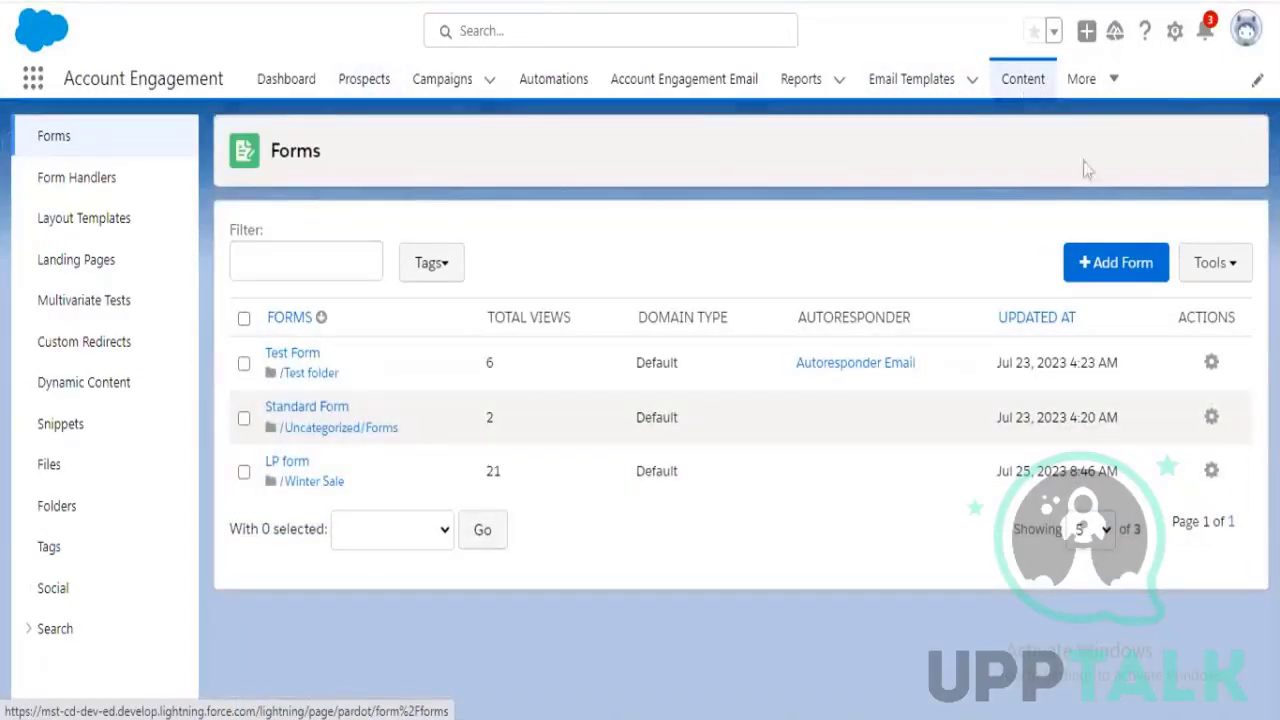
pyautogui.click(297, 467)
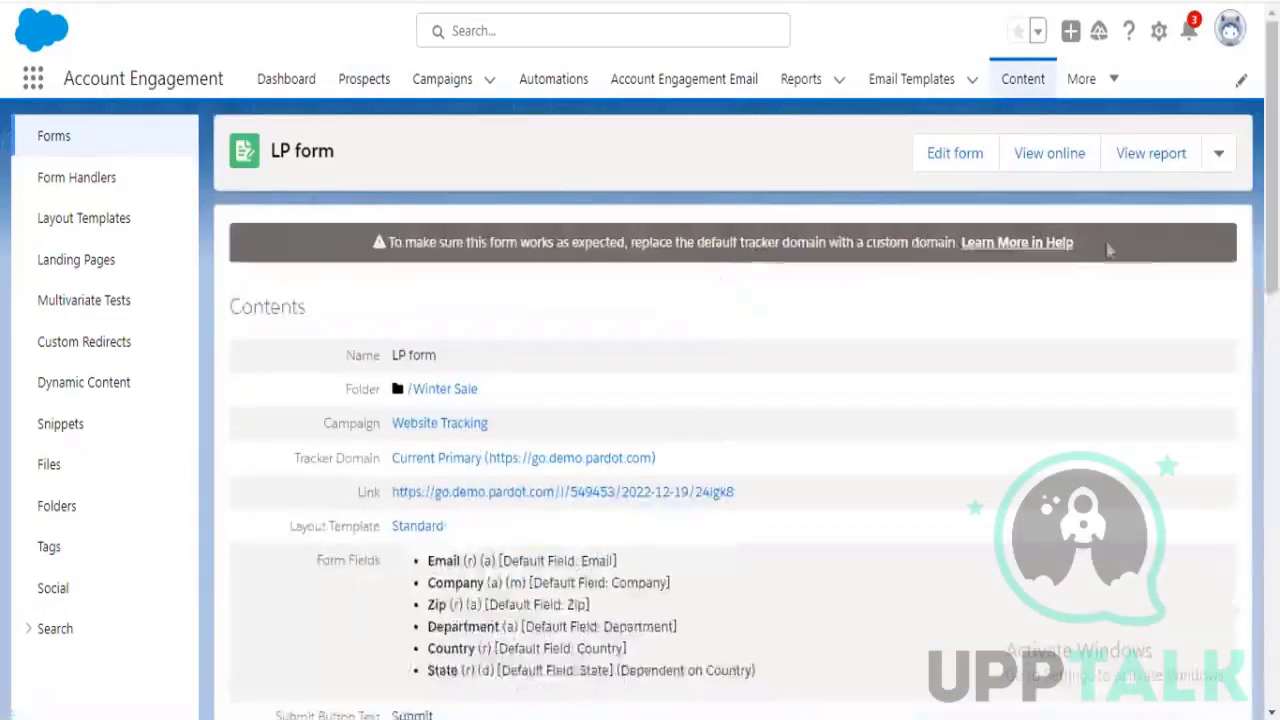
pyautogui.click(935, 162)
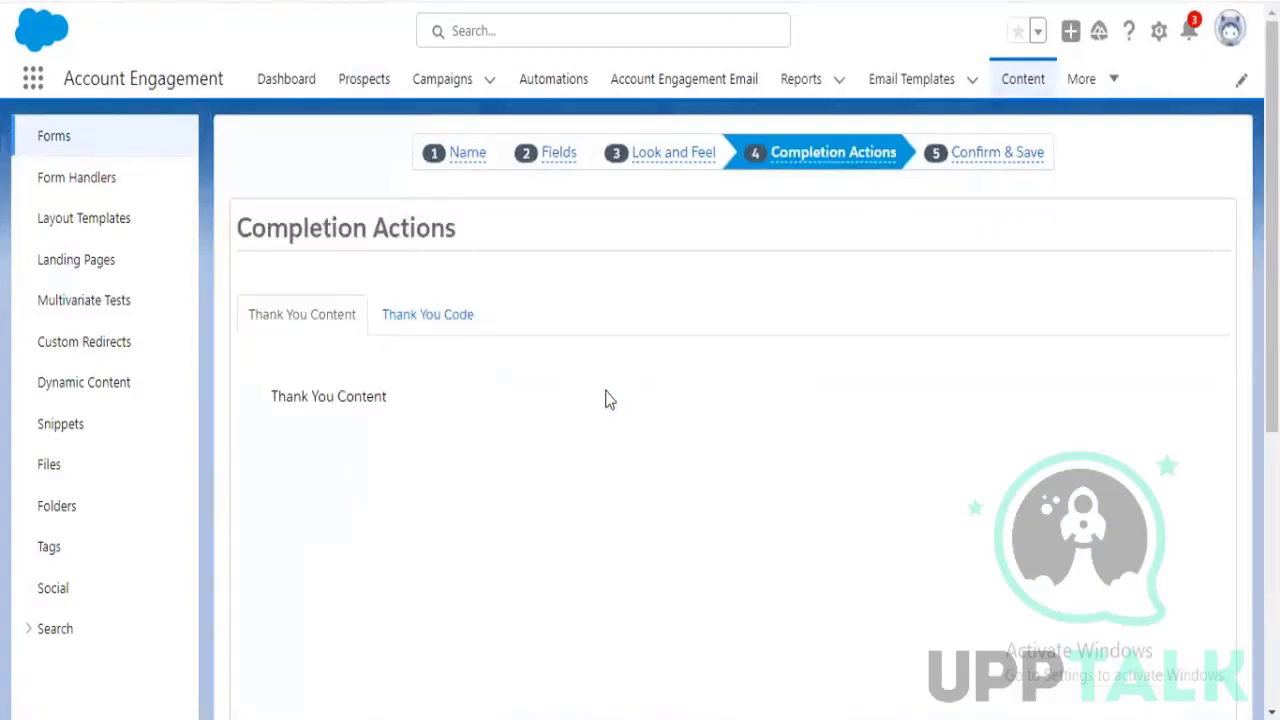
pyautogui.scroll(-1, 609, 398)
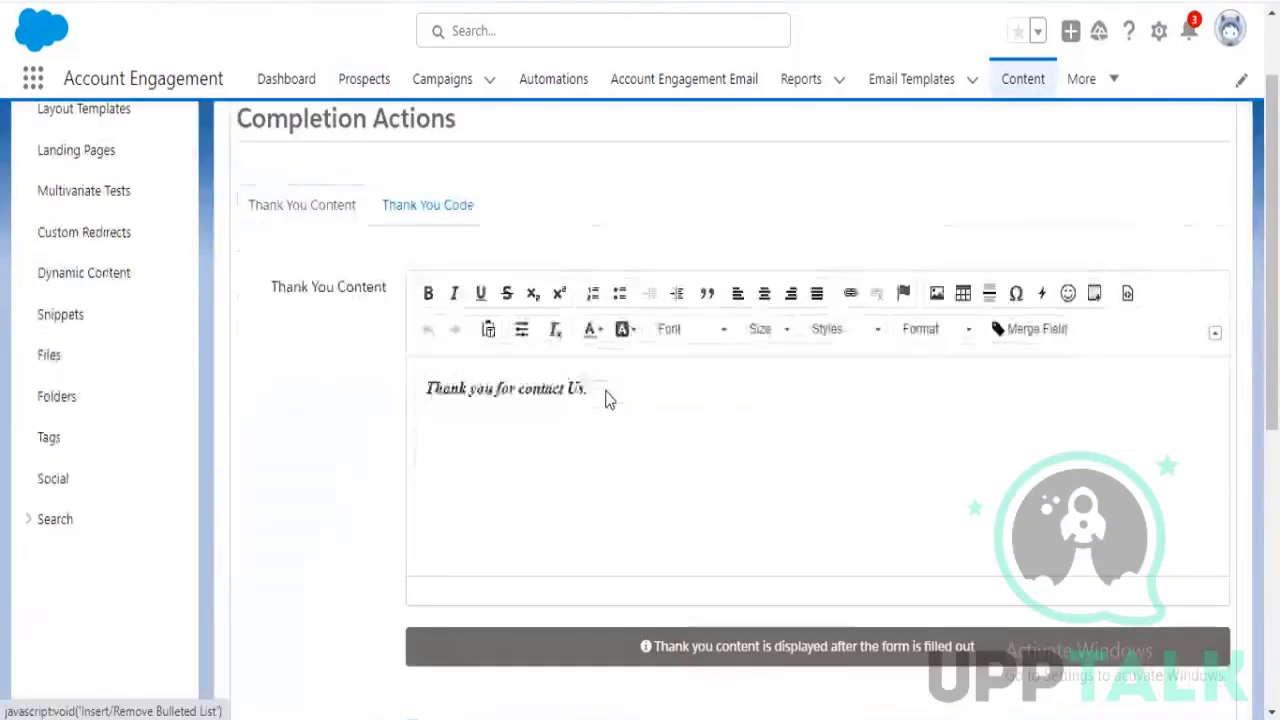
# Compare the thank-you message on the submitted form page with the text in the form's Thank You Content
pyautogui.hotkey('alt', 'Tab')
pyautogui.click(606, 398)
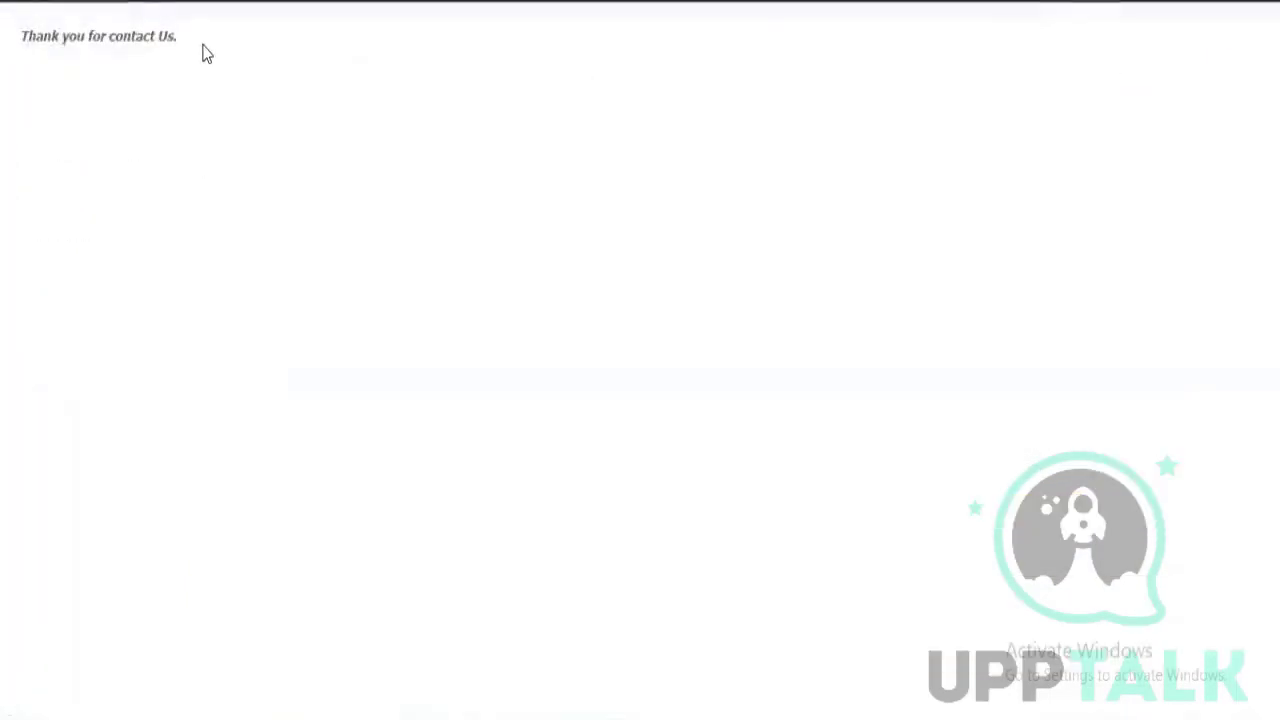
pyautogui.moveTo(177, 36); pyautogui.dragTo(33, 30)
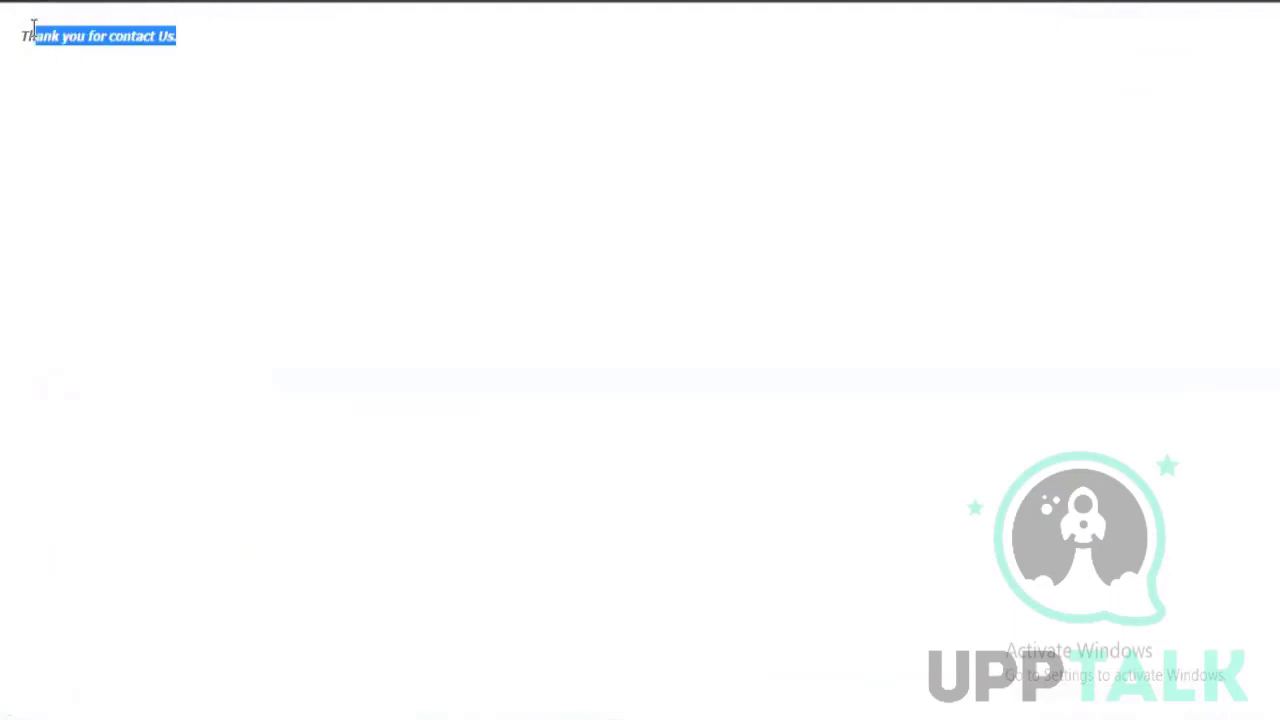
pyautogui.click(157, 156)
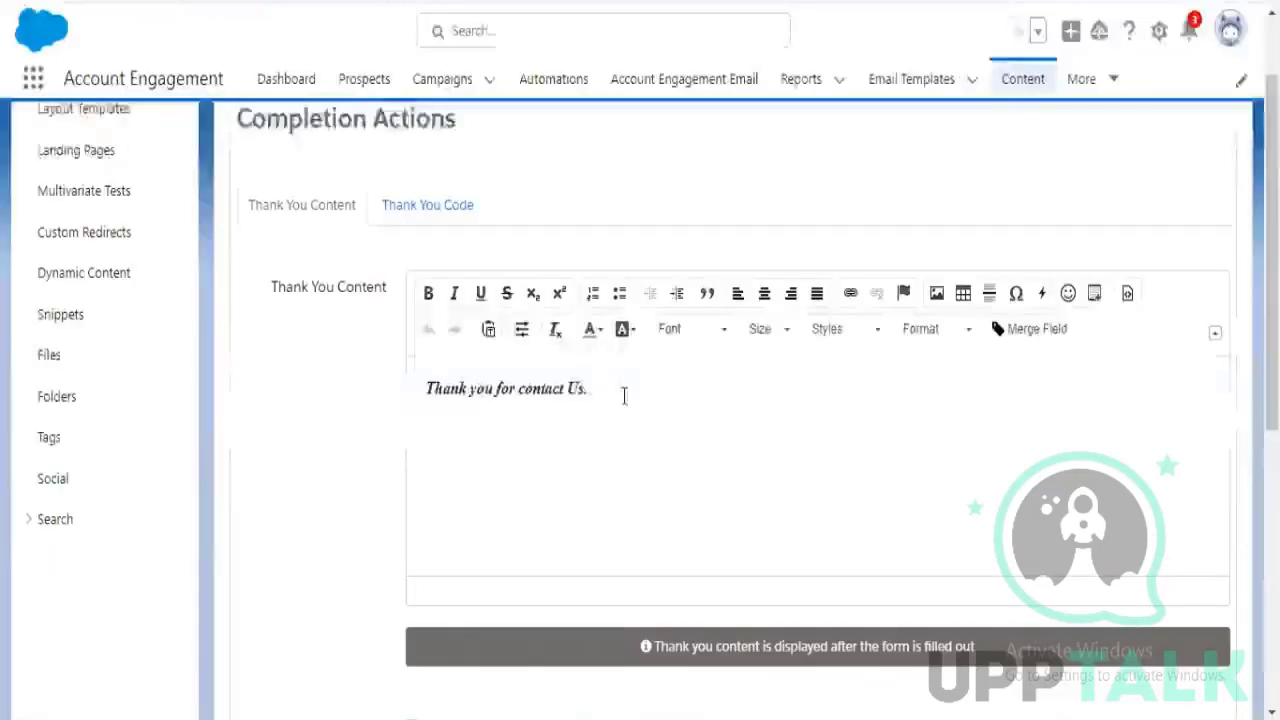
pyautogui.click(623, 391)
pyautogui.moveTo(623, 391); pyautogui.dragTo(424, 390)
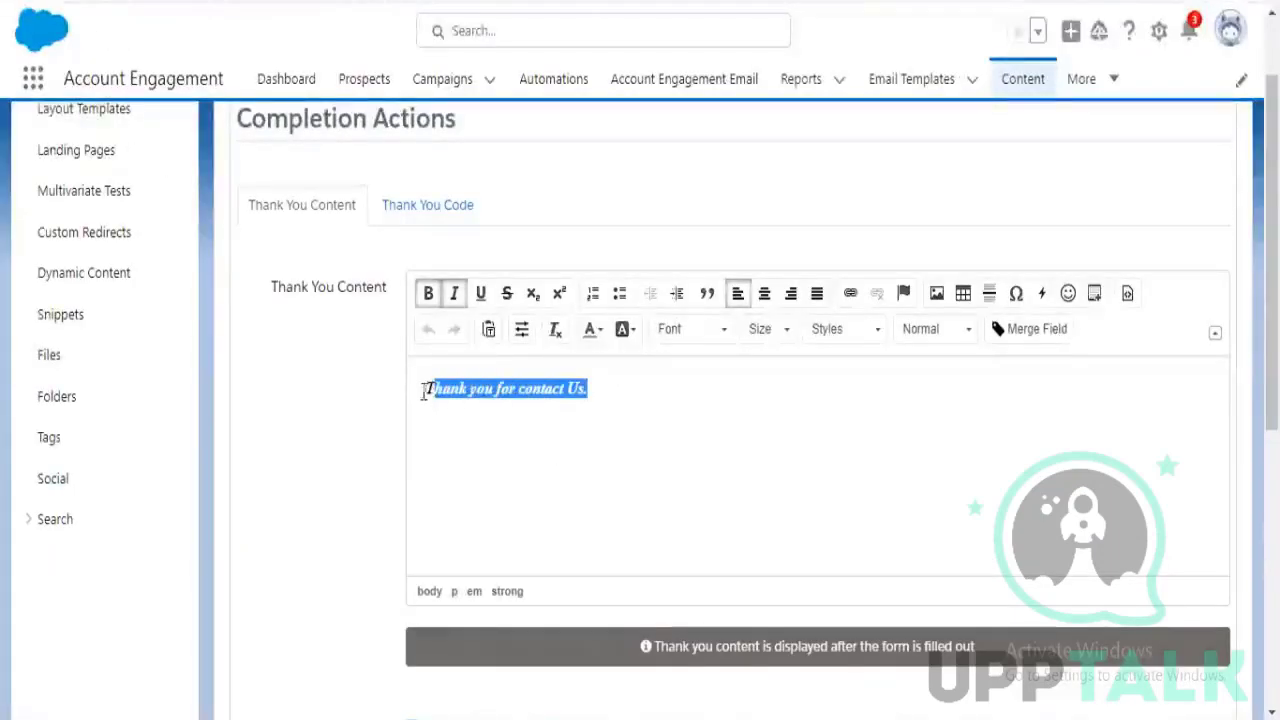
pyautogui.click(623, 411)
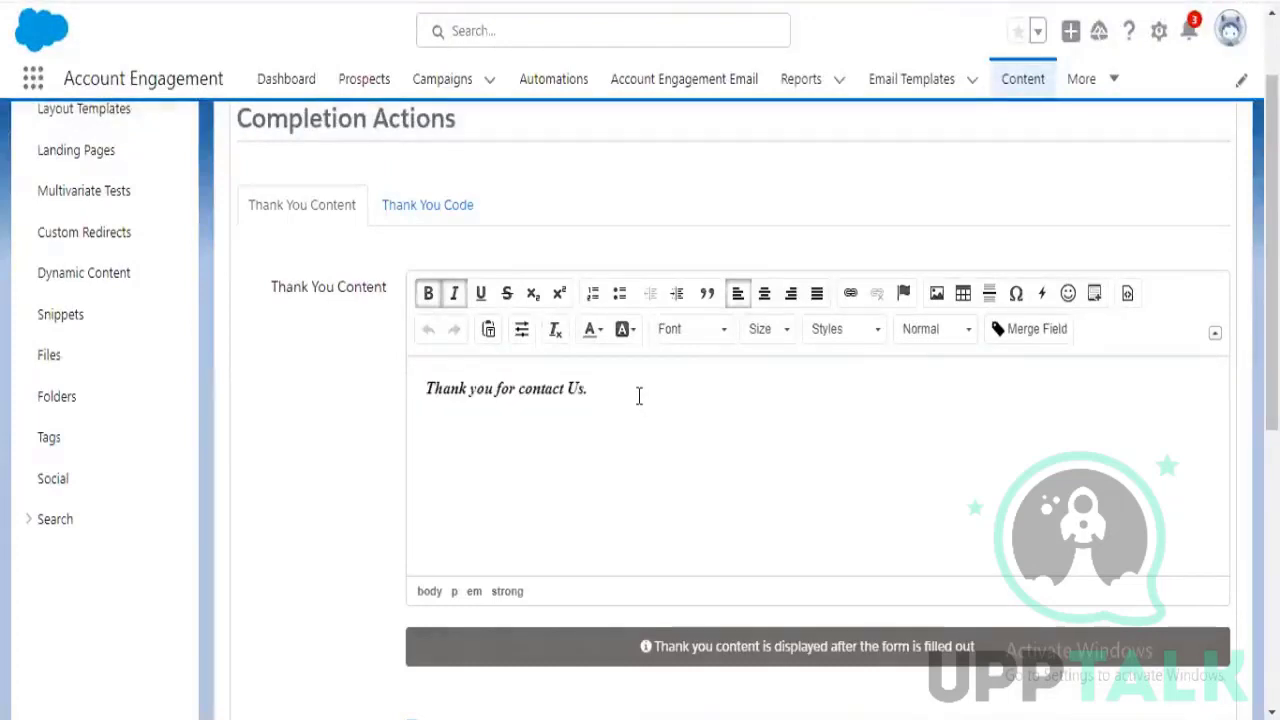
# Examine the Image Info, Upload and Advanced options for adding an image to the Thank You Content, and close the dialog without inserting one
pyautogui.click(1127, 294)
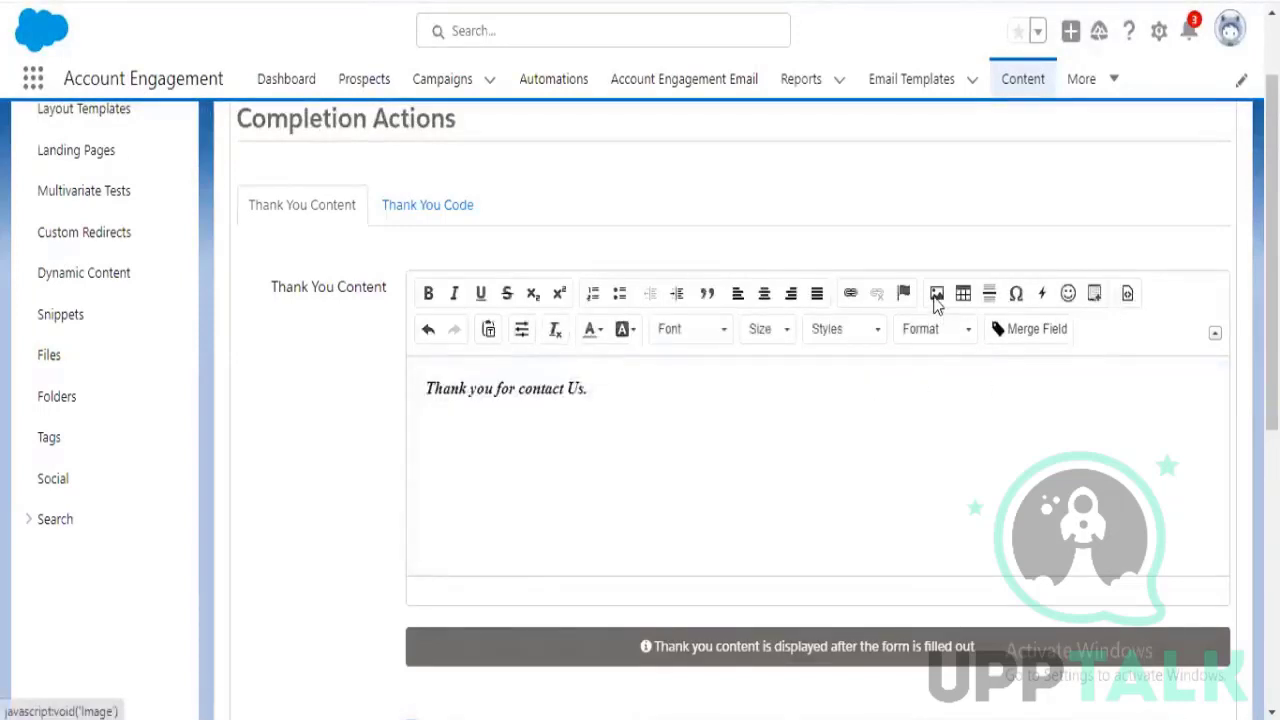
pyautogui.click(936, 296)
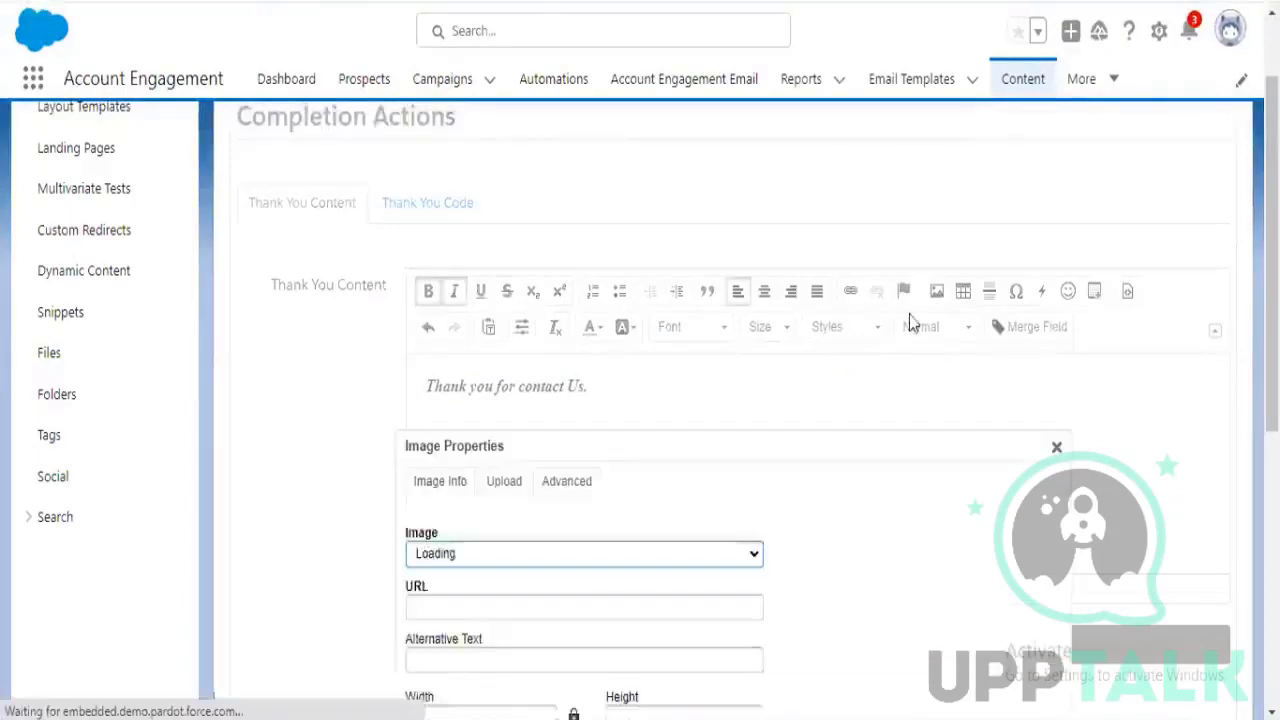
pyautogui.scroll(-1, 870, 434)
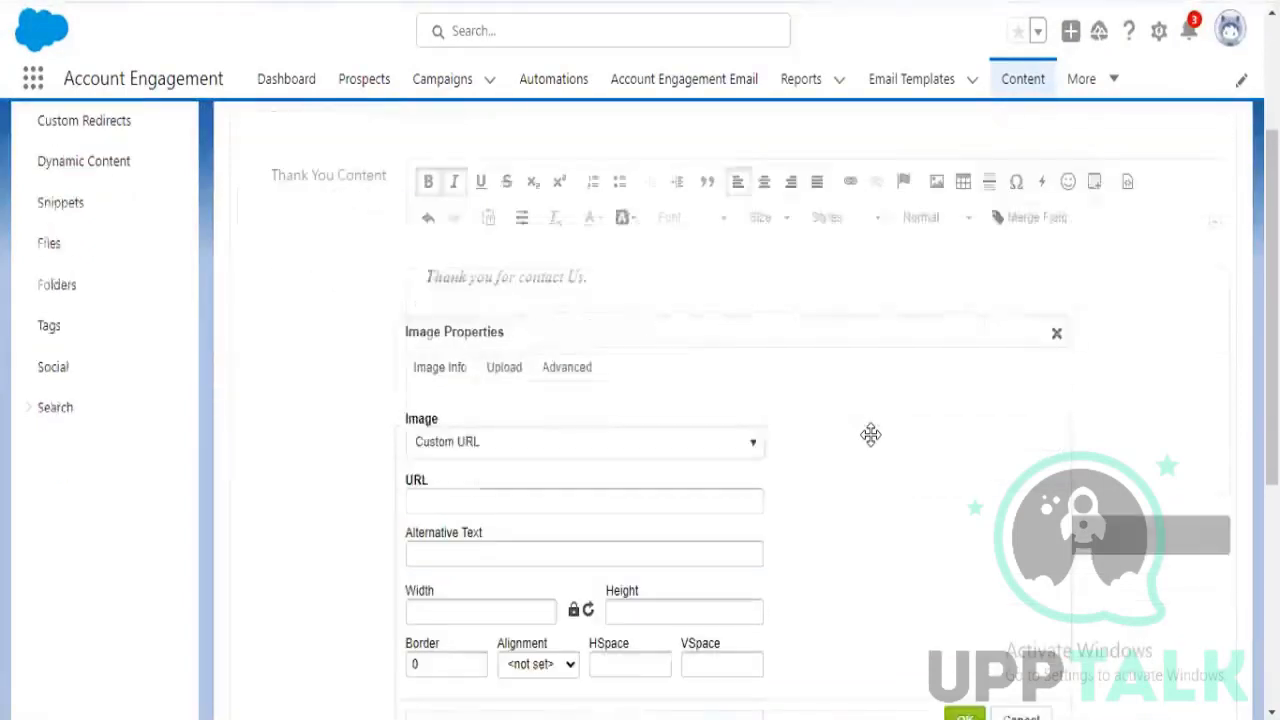
pyautogui.scroll(-1, 478, 398)
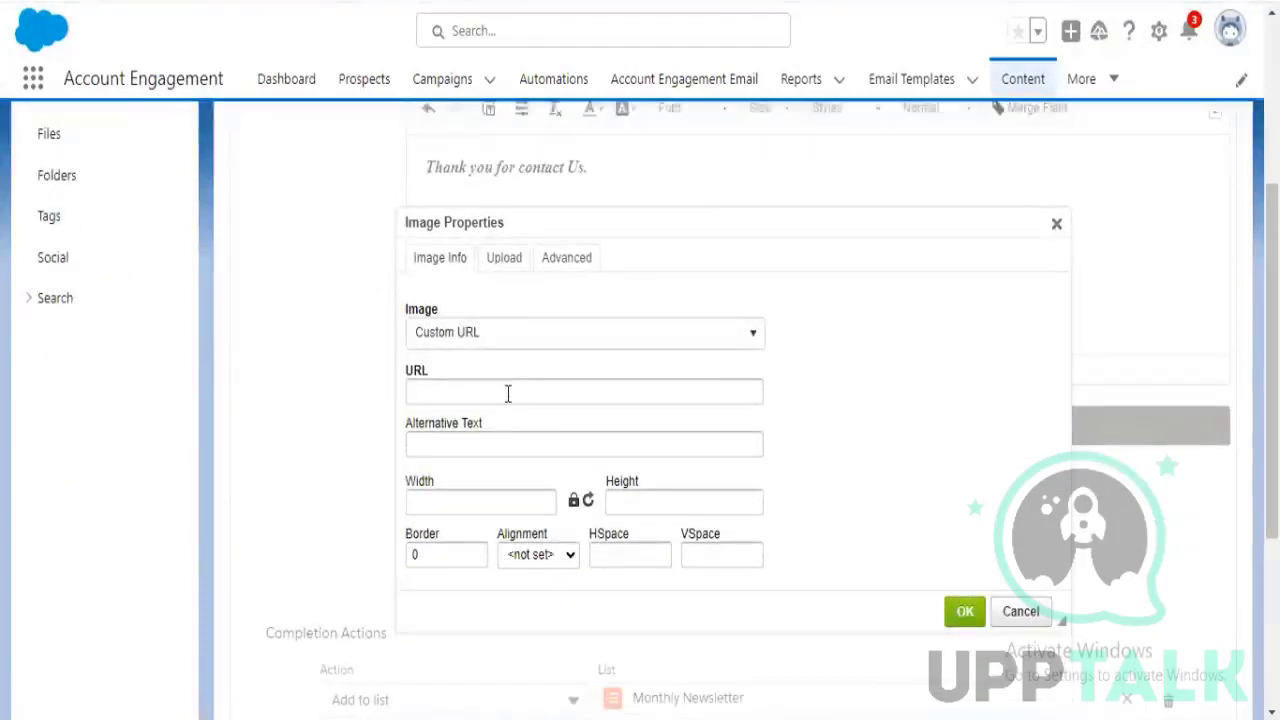
pyautogui.click(508, 393)
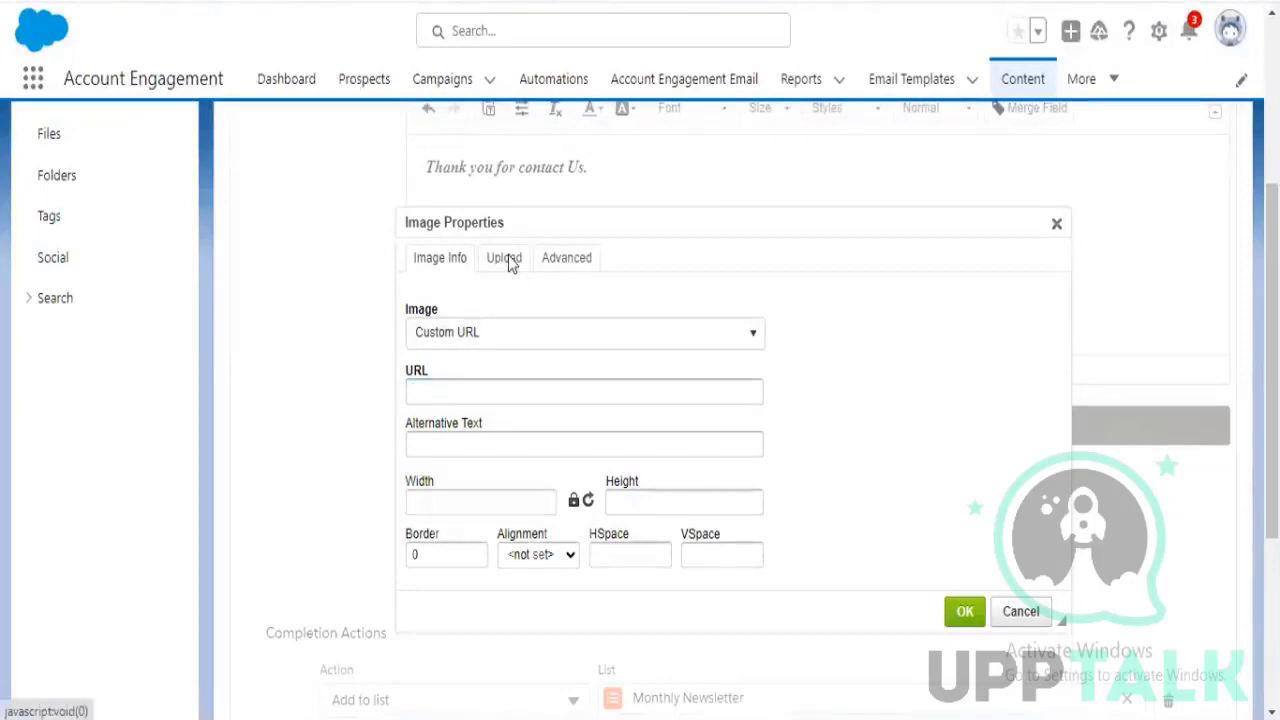
pyautogui.click(506, 260)
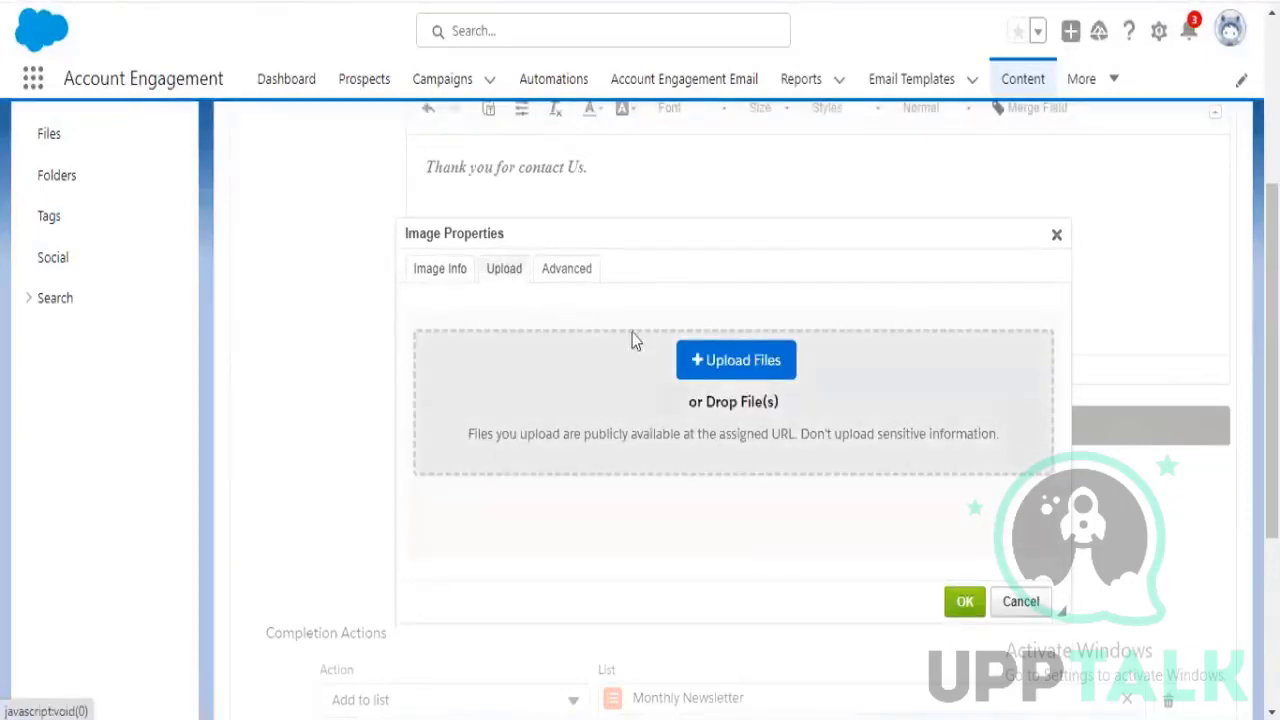
pyautogui.click(551, 270)
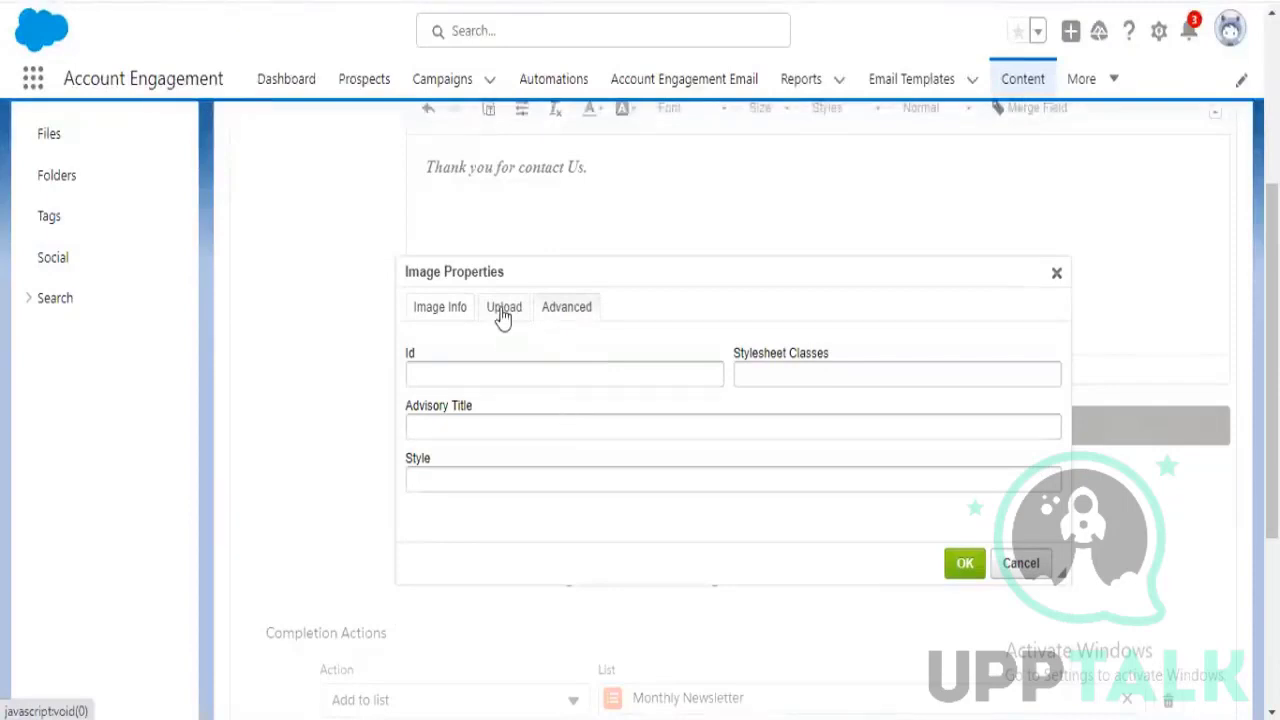
pyautogui.click(768, 367)
pyautogui.click(609, 378)
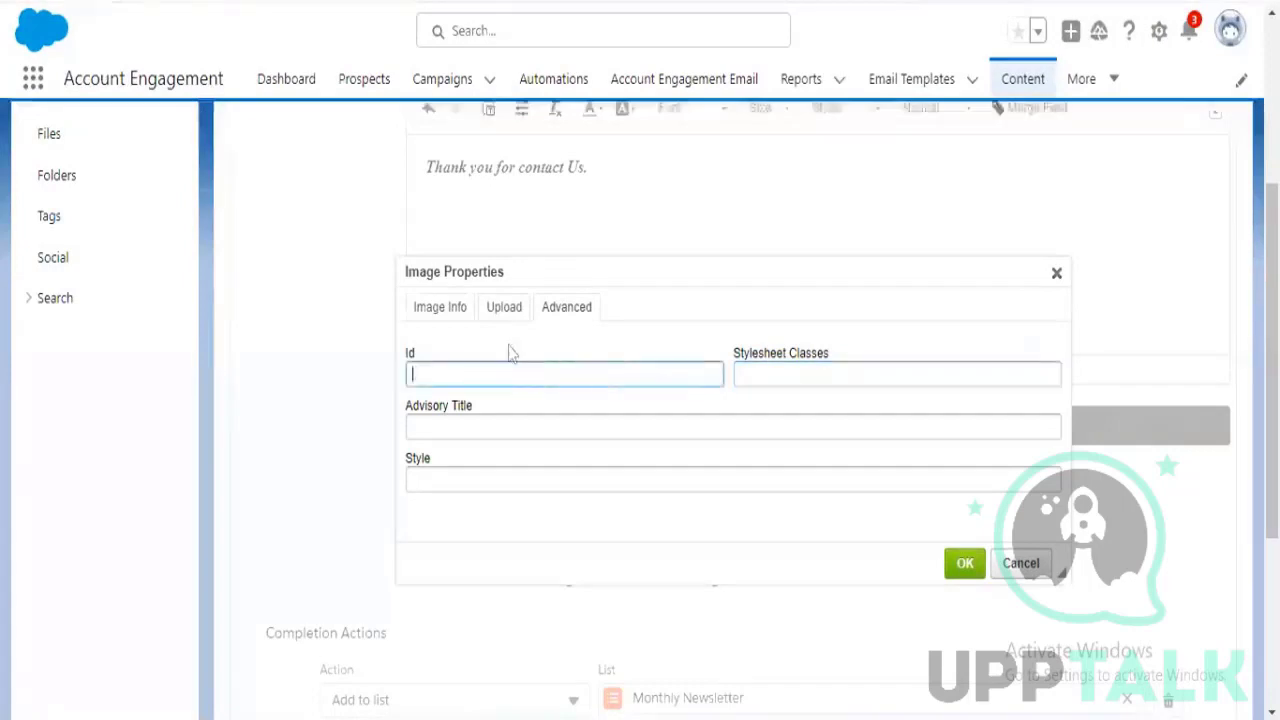
pyautogui.click(501, 312)
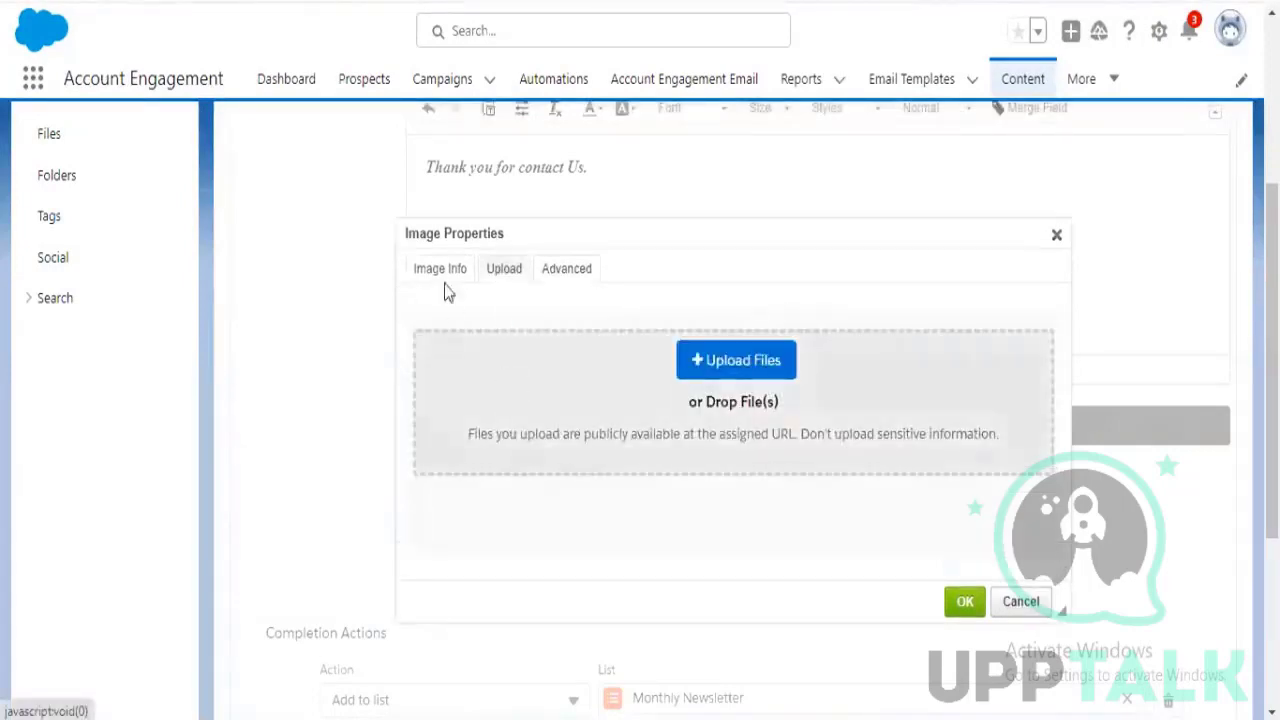
pyautogui.click(1056, 236)
pyautogui.scroll(3, 731, 430)
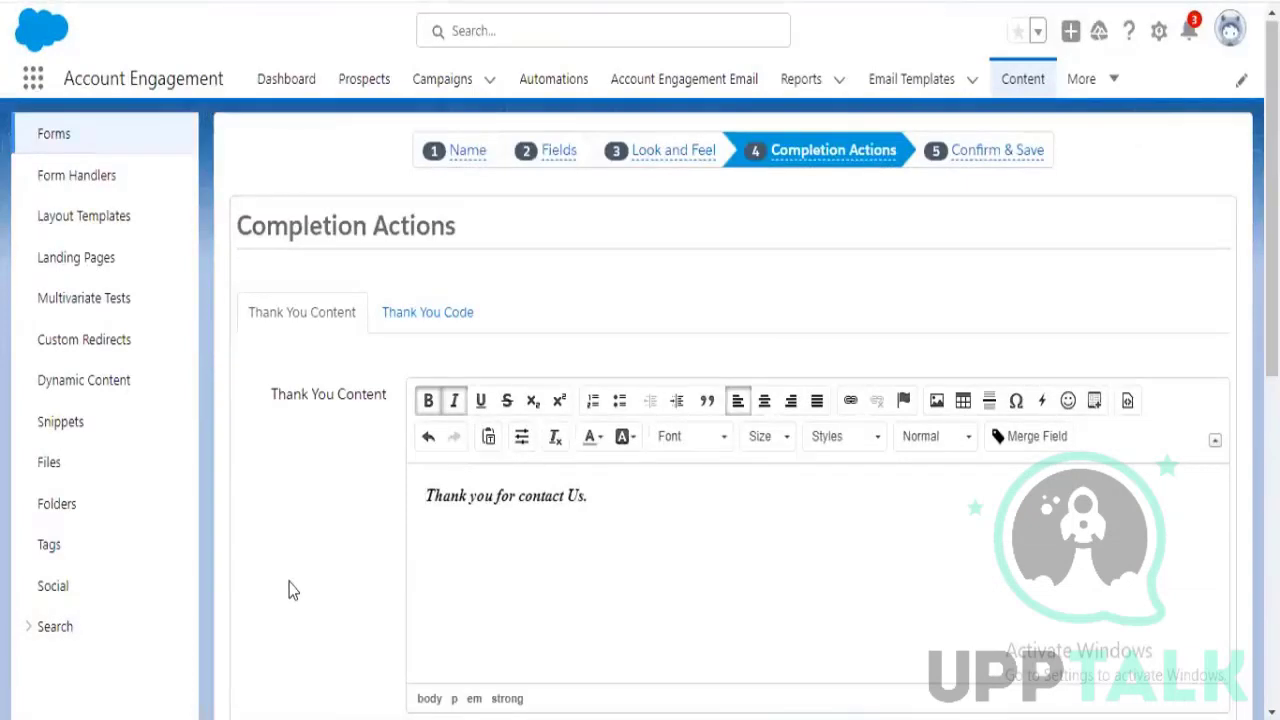
# Review the thank-you message together with the display and redirect options below it
pyautogui.scroll(-2, 300, 580)
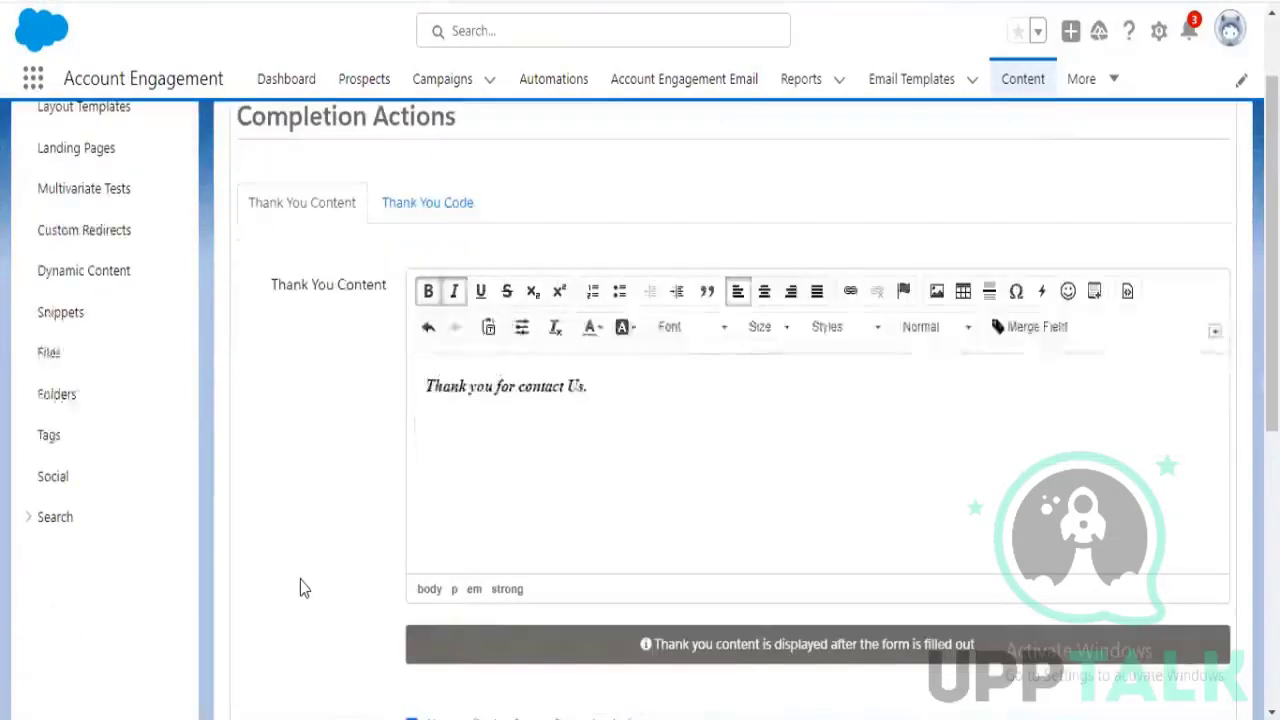
pyautogui.moveTo(633, 391); pyautogui.dragTo(436, 382)
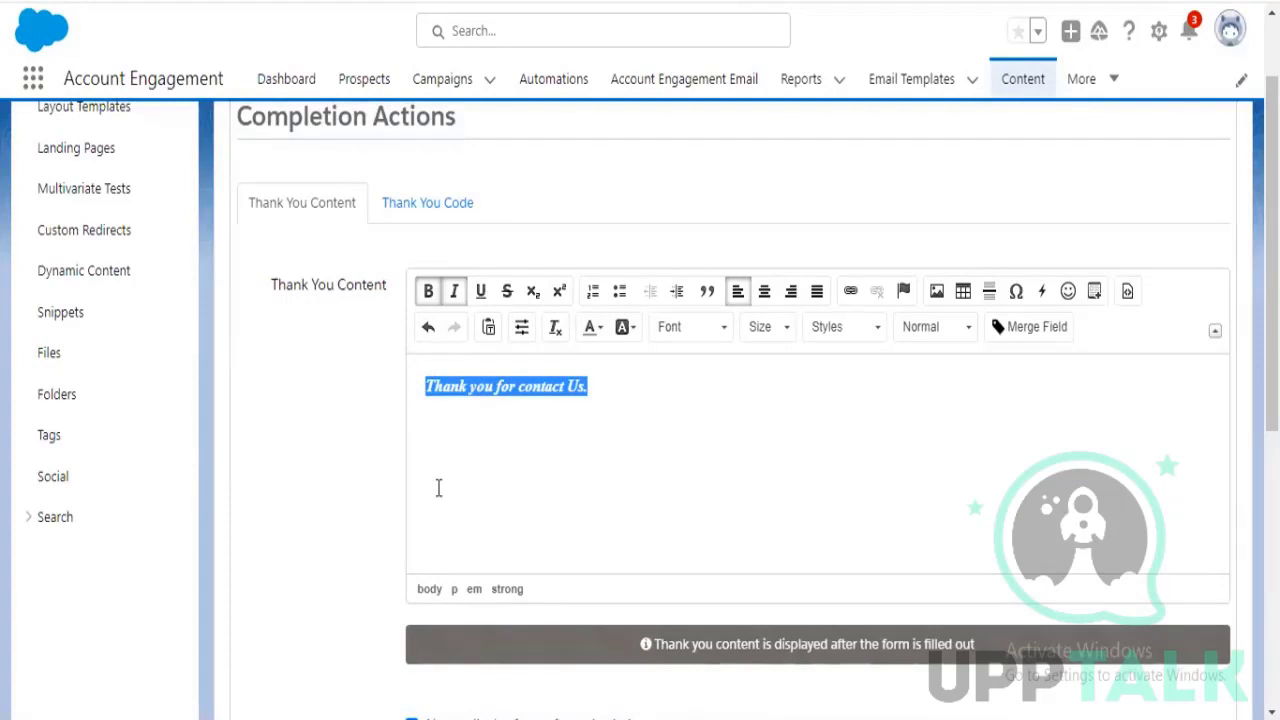
pyautogui.click(360, 508)
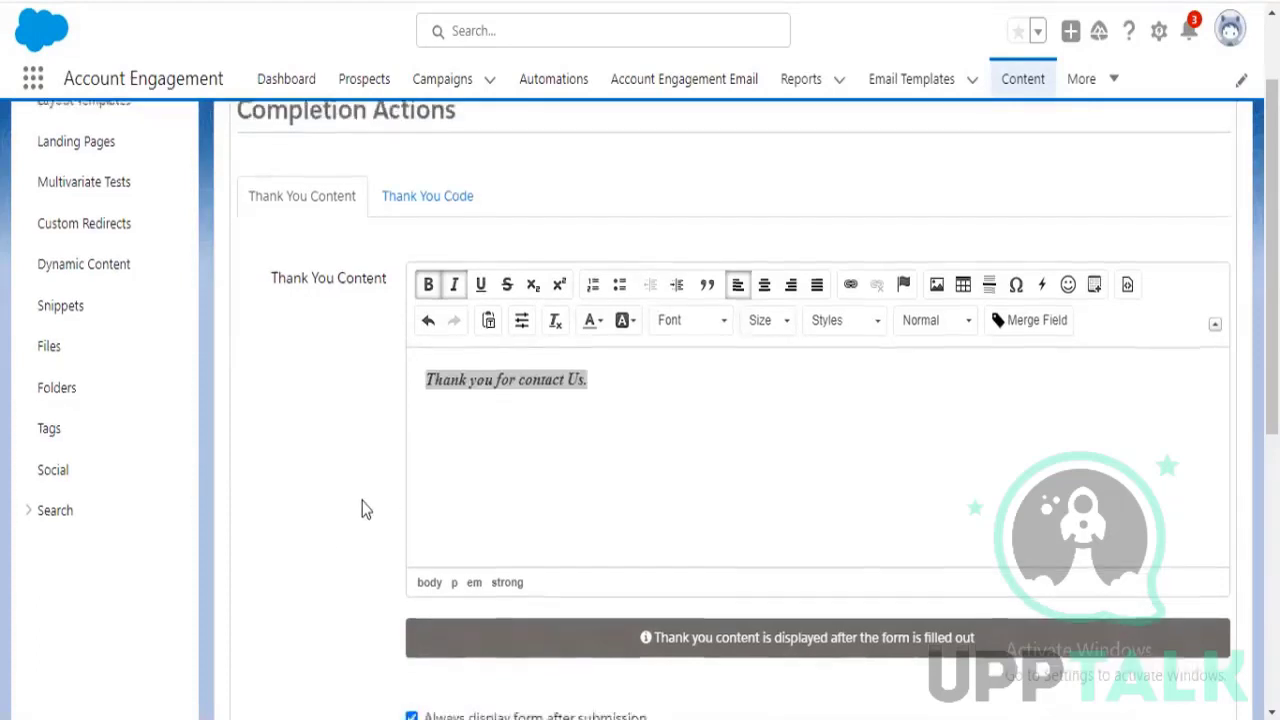
pyautogui.scroll(-2, 360, 508)
pyautogui.scroll(-1, 341, 519)
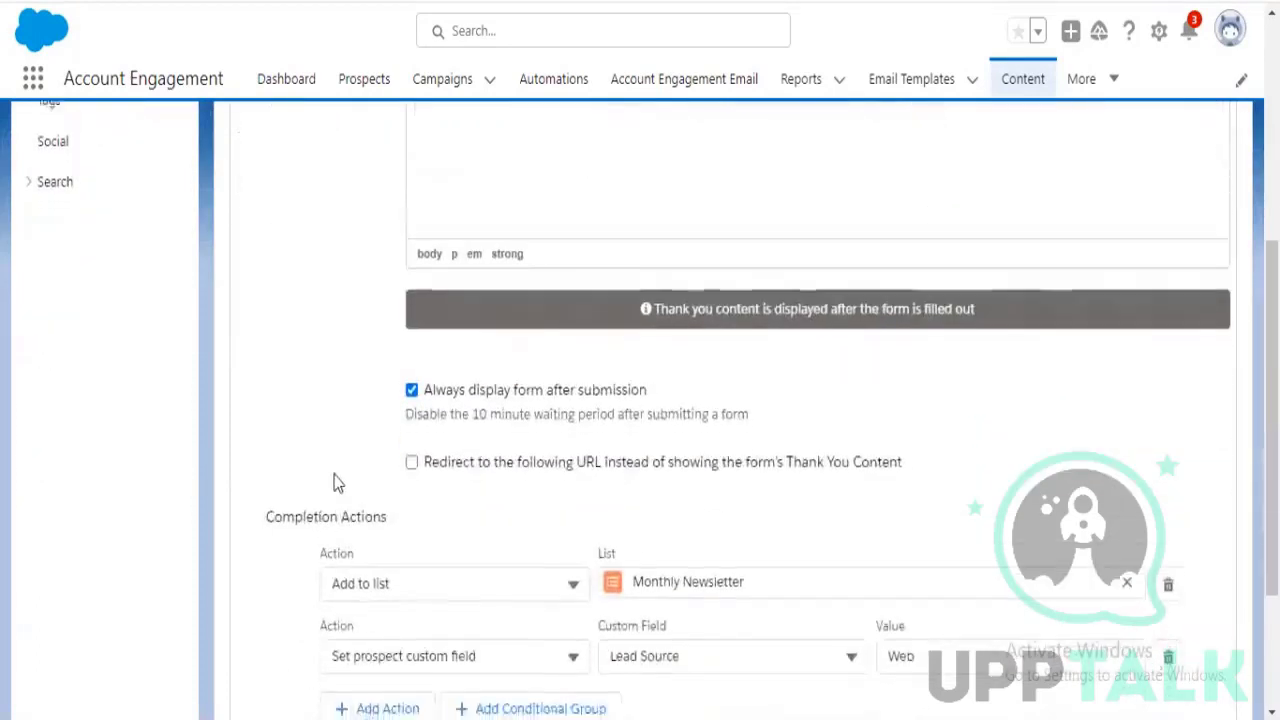
pyautogui.scroll(-1, 334, 486)
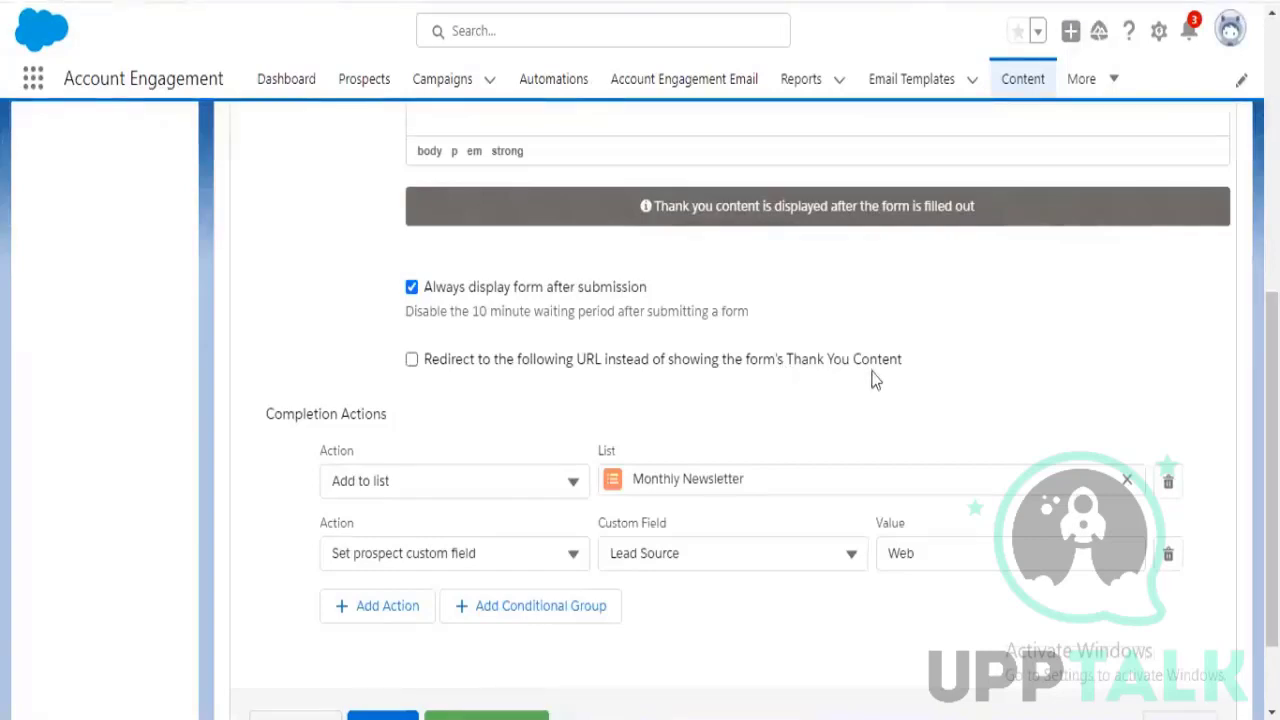
pyautogui.scroll(5, 871, 377)
pyautogui.moveTo(754, 381); pyautogui.dragTo(393, 381)
pyautogui.click(343, 420)
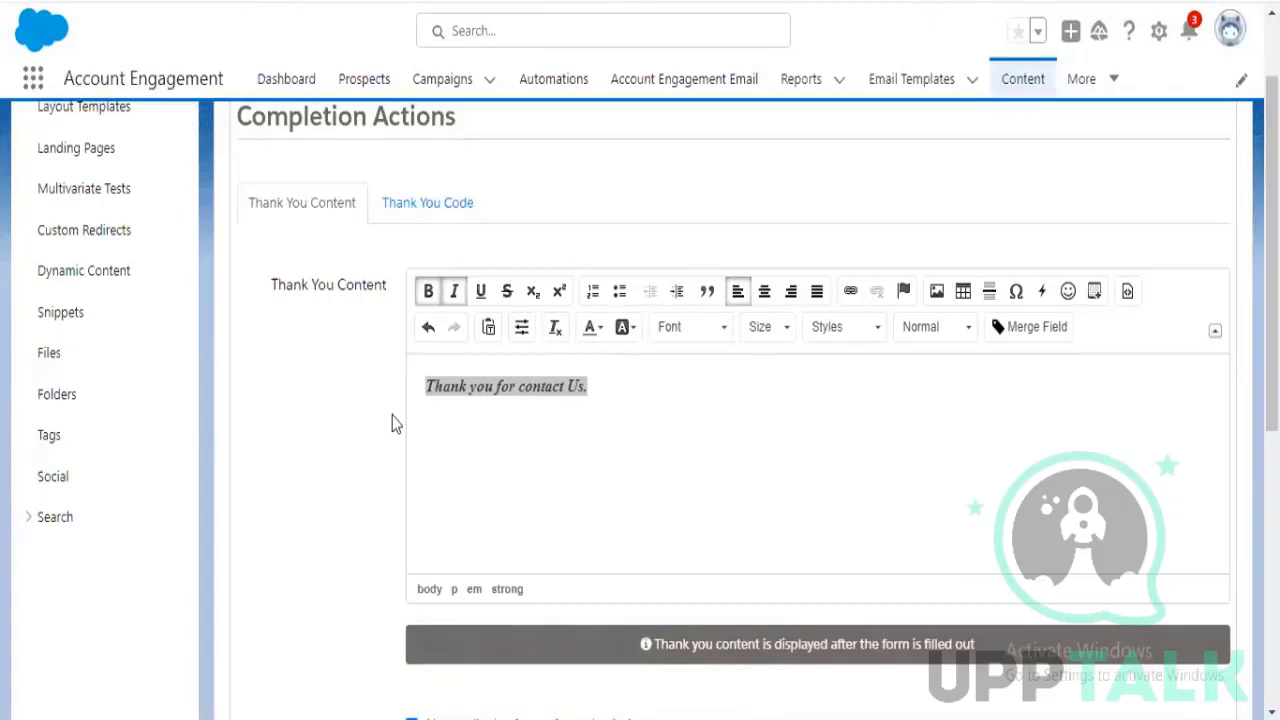
pyautogui.scroll(-2, 451, 457)
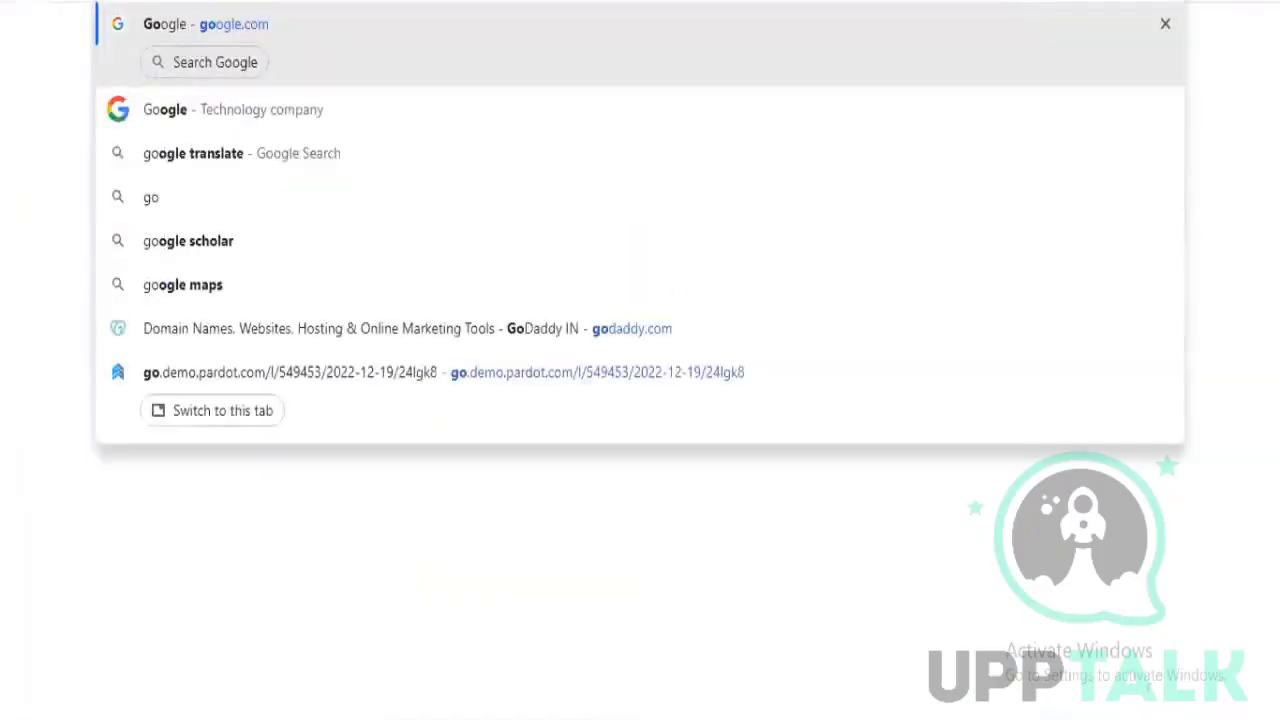
pyautogui.press('Return')
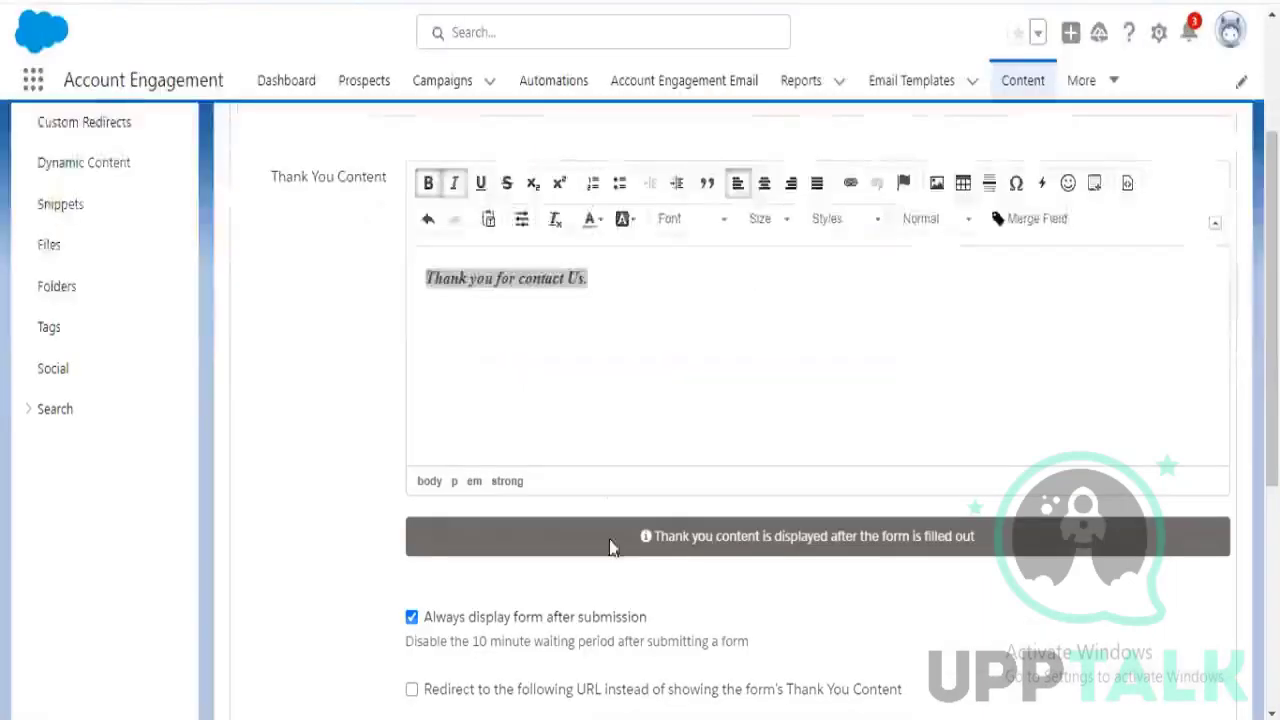
pyautogui.scroll(-3, 458, 360)
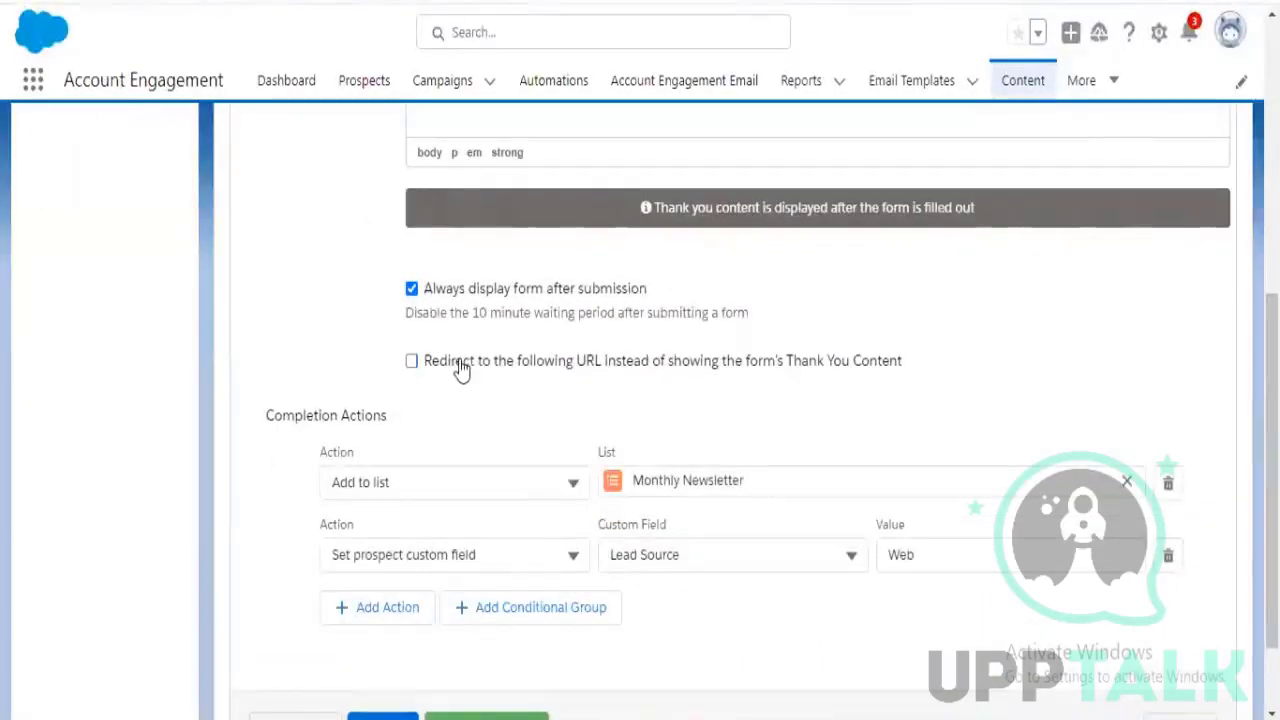
pyautogui.click(460, 368)
pyautogui.click(491, 425)
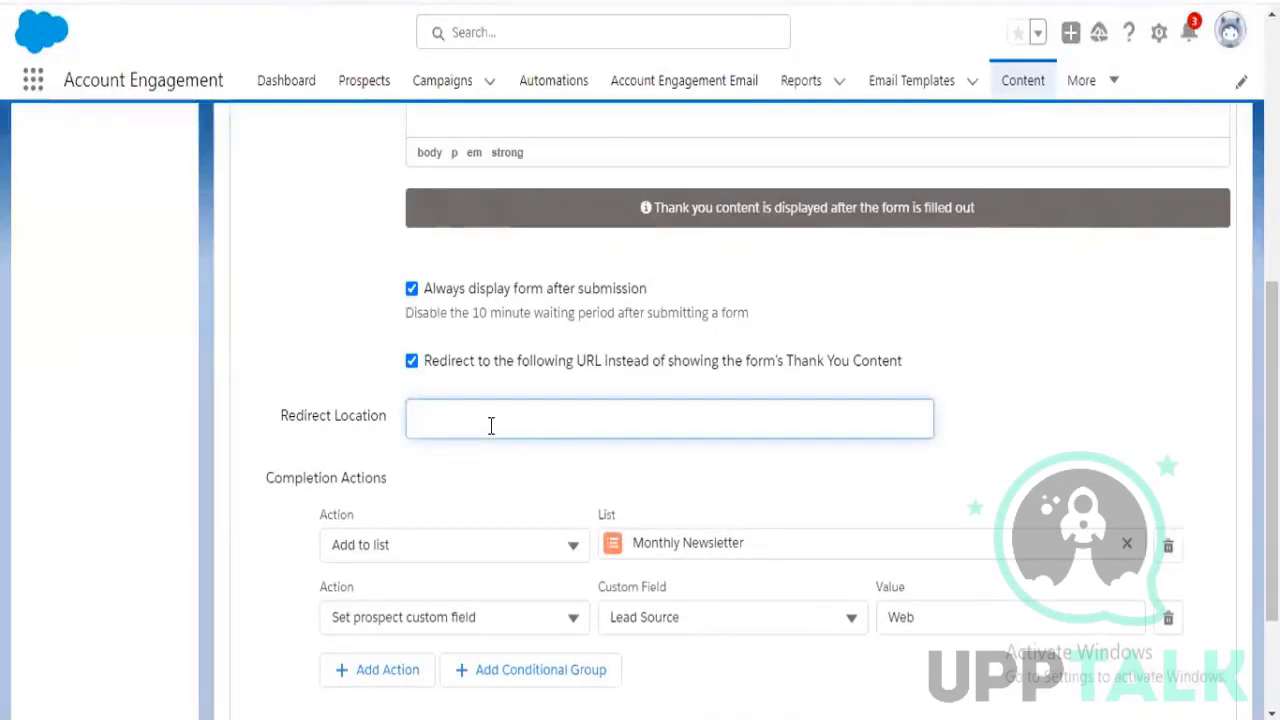
pyautogui.write('https://www.google.com/')
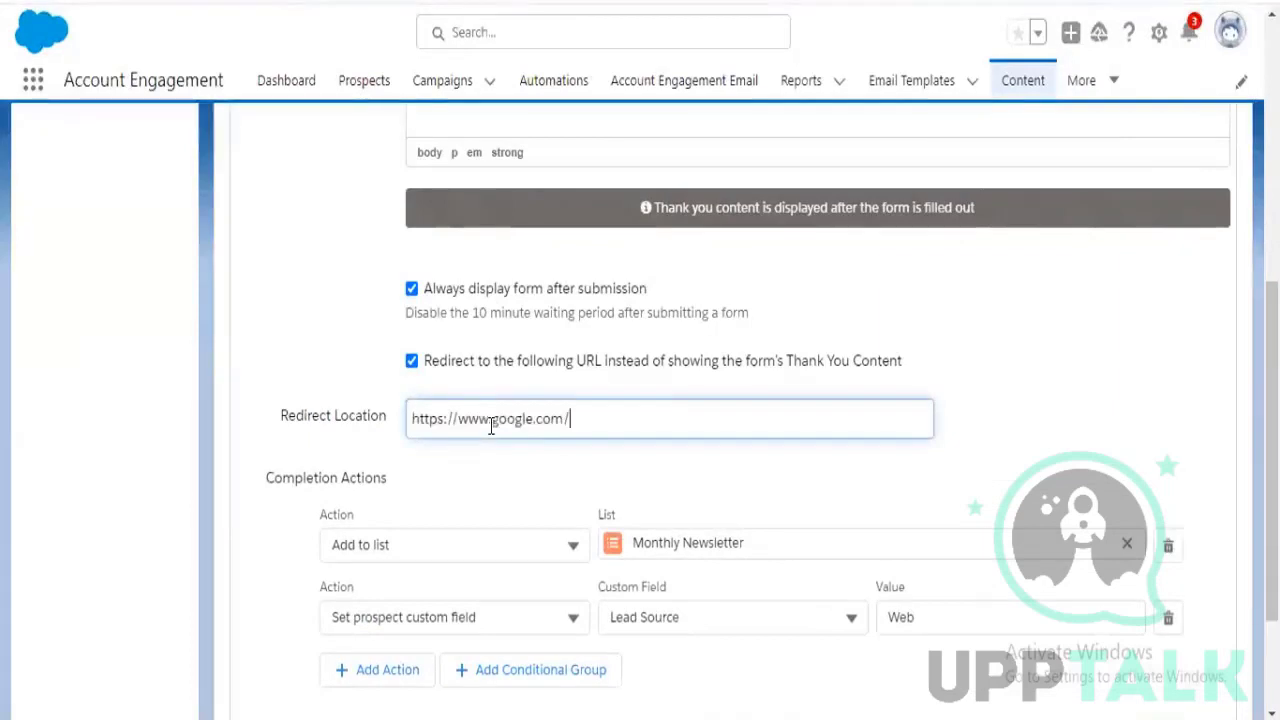
pyautogui.click(455, 504)
pyautogui.scroll(-2, 457, 506)
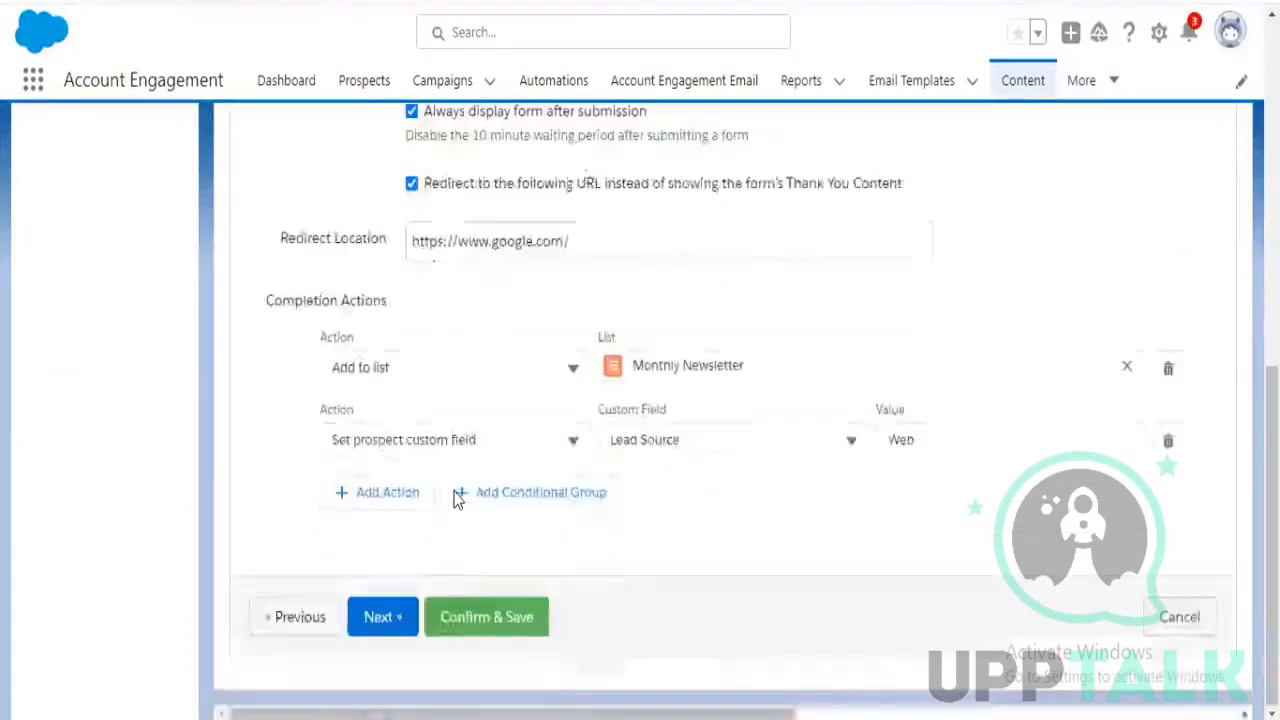
pyautogui.click(489, 638)
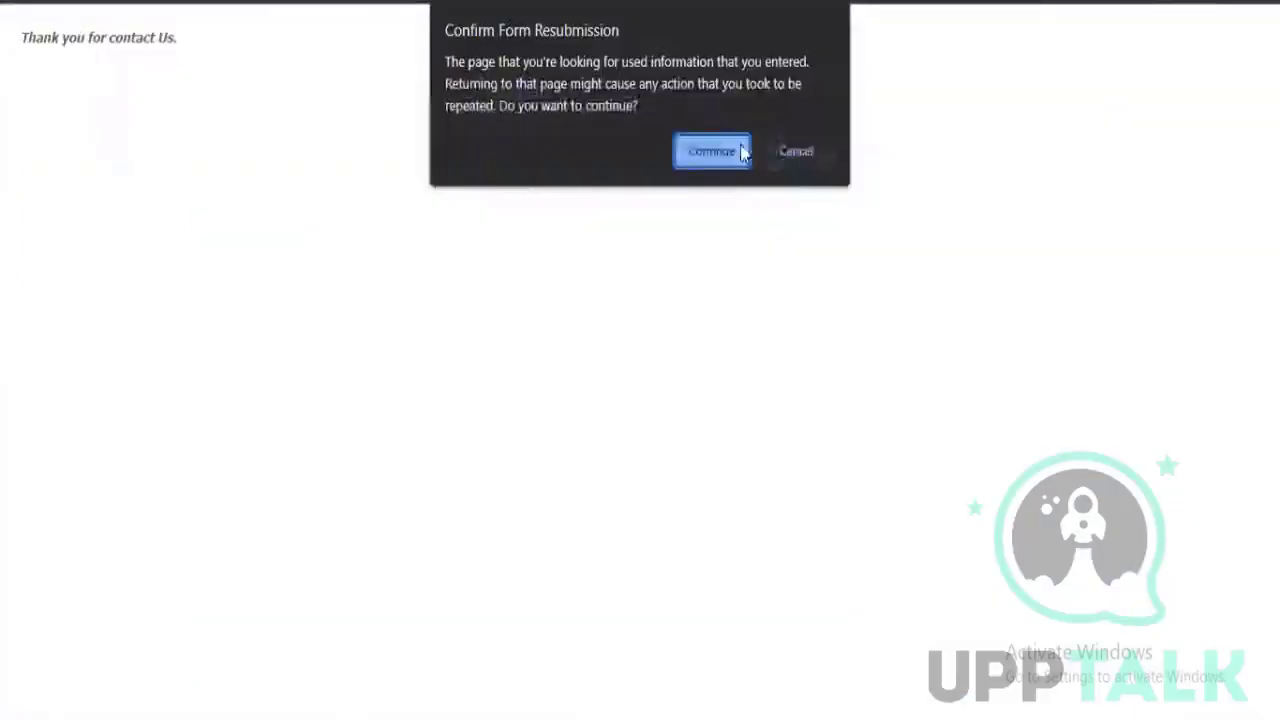
# Cancel the form resubmission and submit the live form with company Test, zip 12345 and department test to try the redirect
pyautogui.click(805, 158)
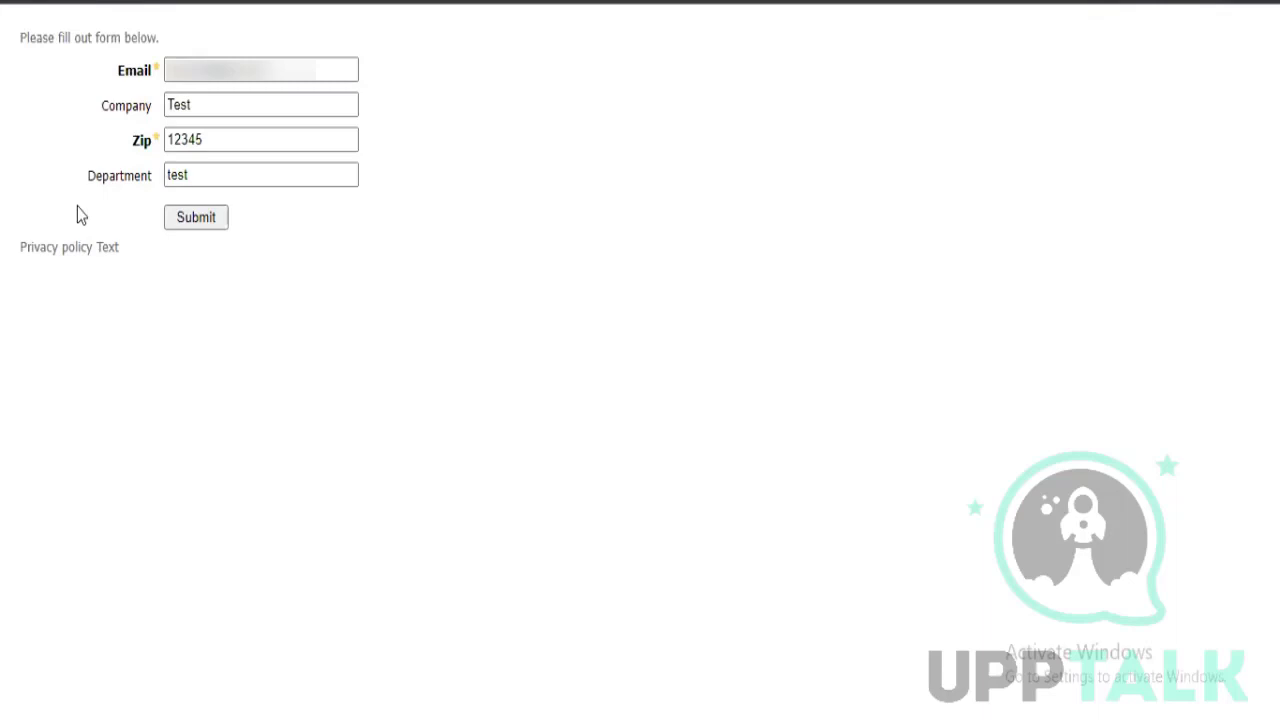
pyautogui.click(206, 229)
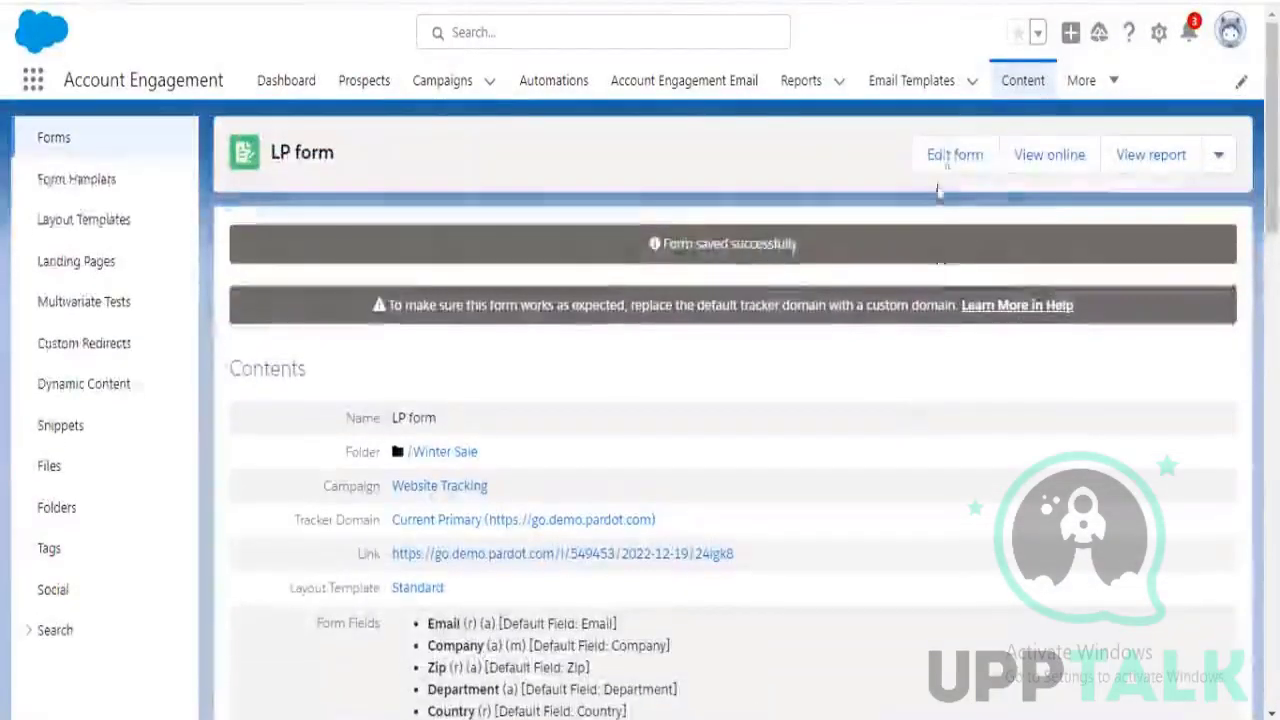
# Reopen the LP form for editing at its Completion Actions step and bring up the Thank You Content
pyautogui.click(948, 168)
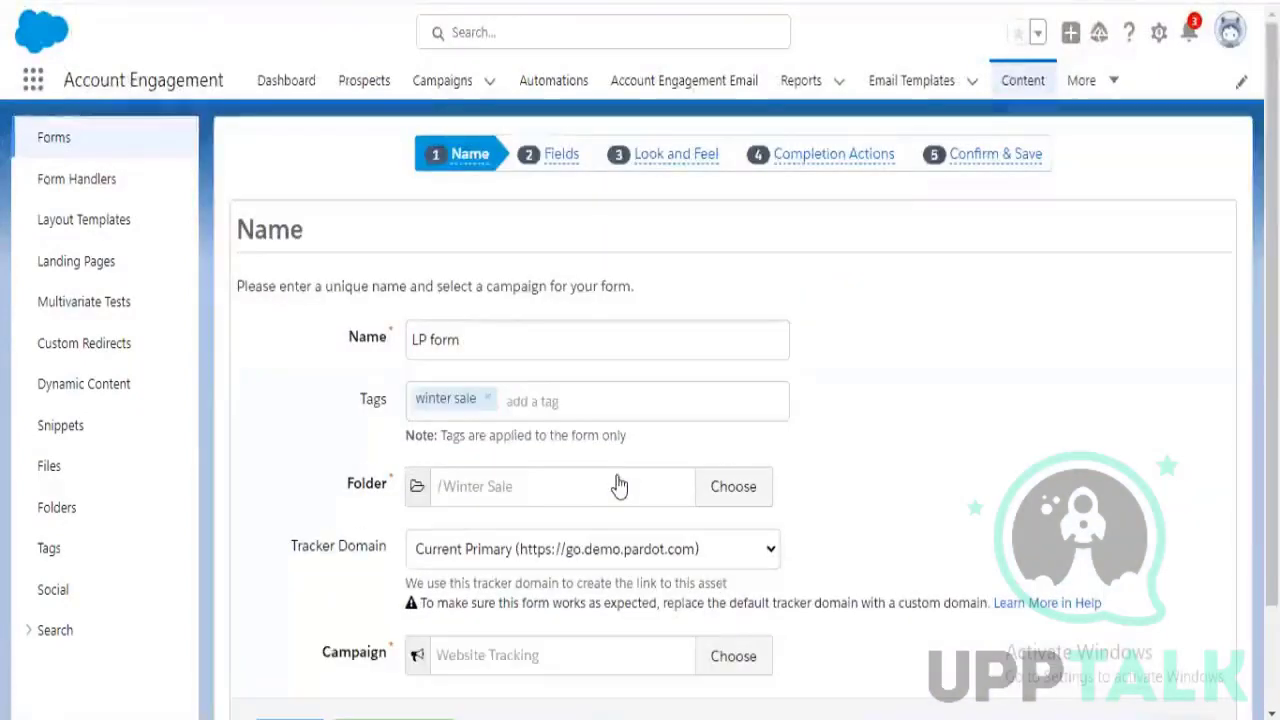
pyautogui.click(803, 163)
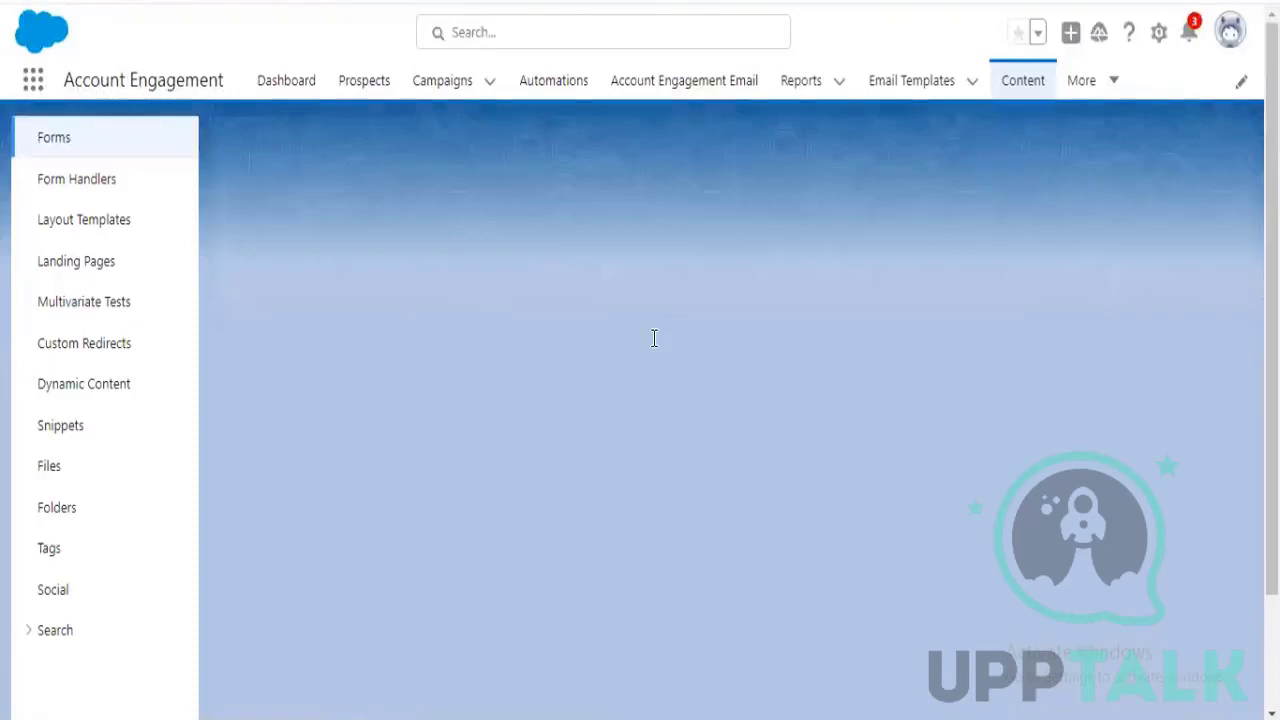
pyautogui.scroll(-2, 654, 338)
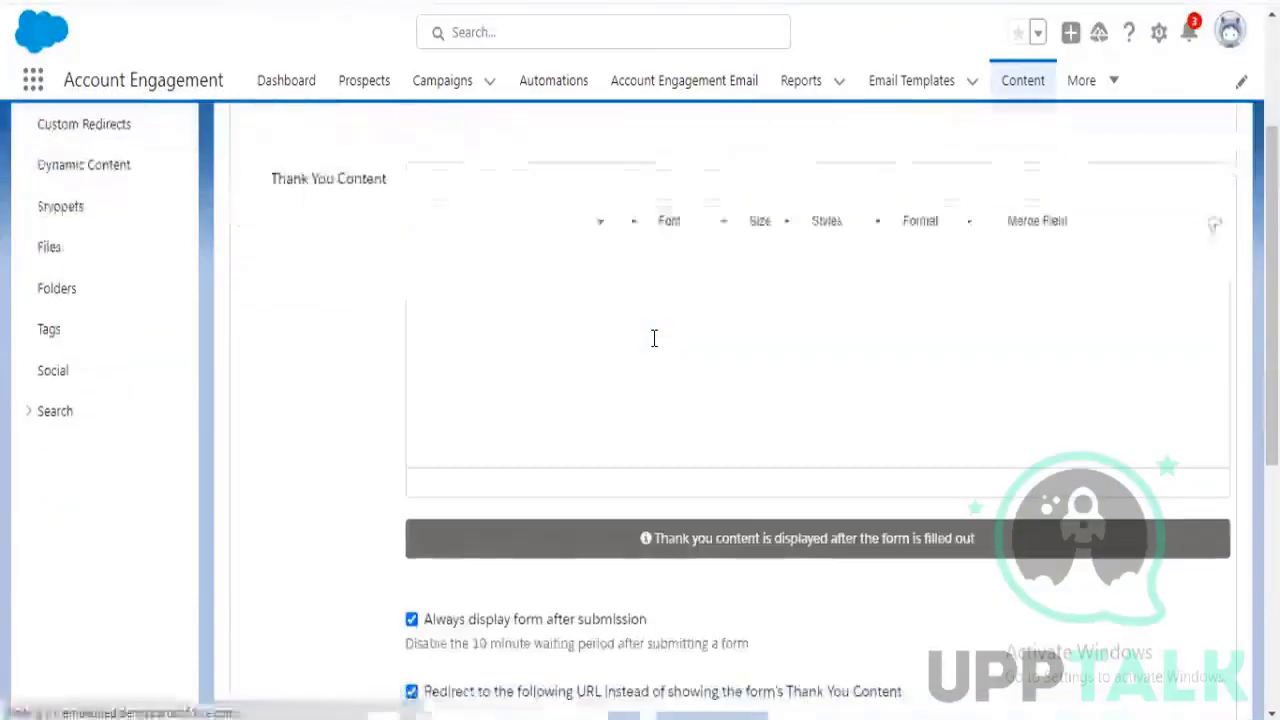
pyautogui.scroll(2, 654, 338)
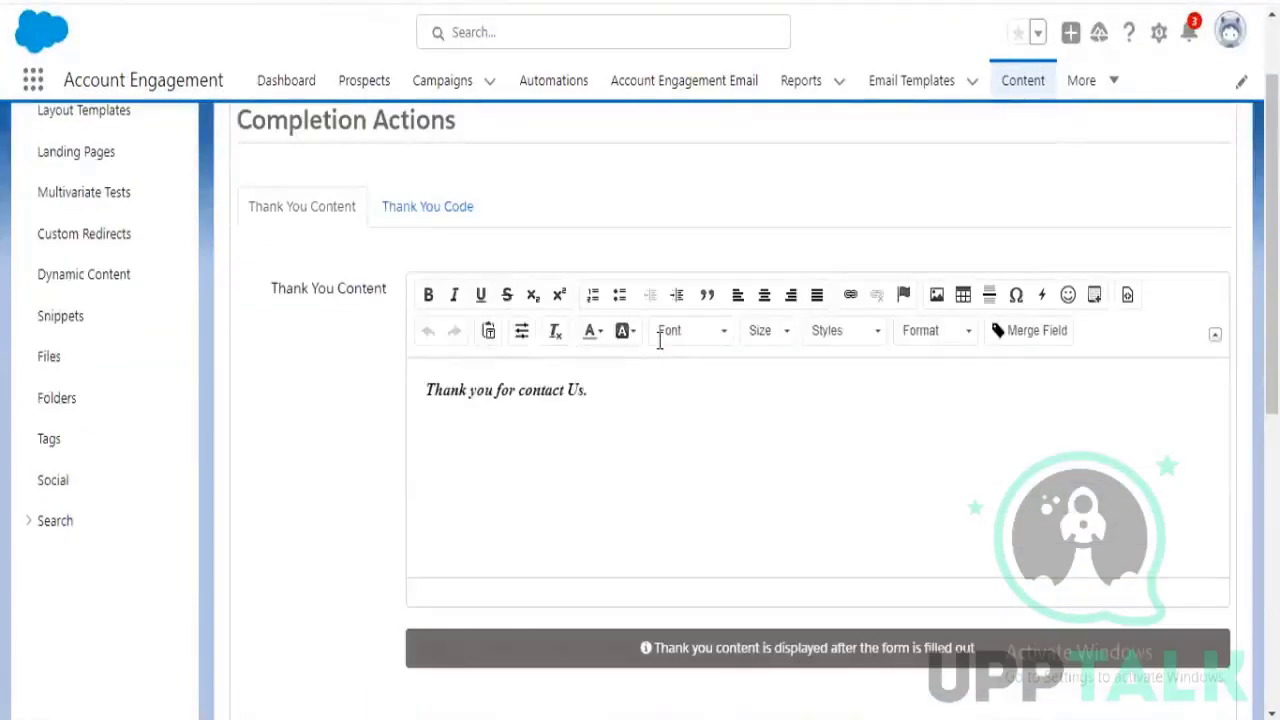
pyautogui.click(645, 393)
pyautogui.press('Return')
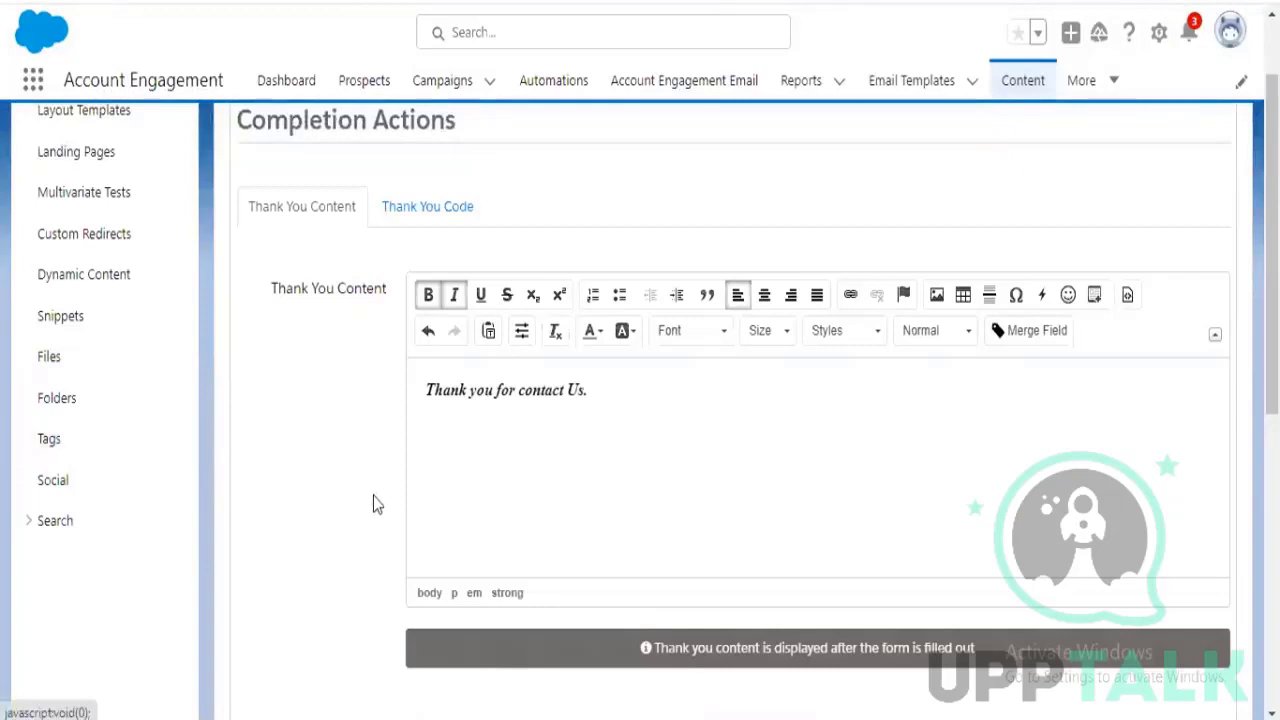
# Check the form's redirect and completion action settings, and open its Thank You Code for editing
pyautogui.scroll(-3, 372, 503)
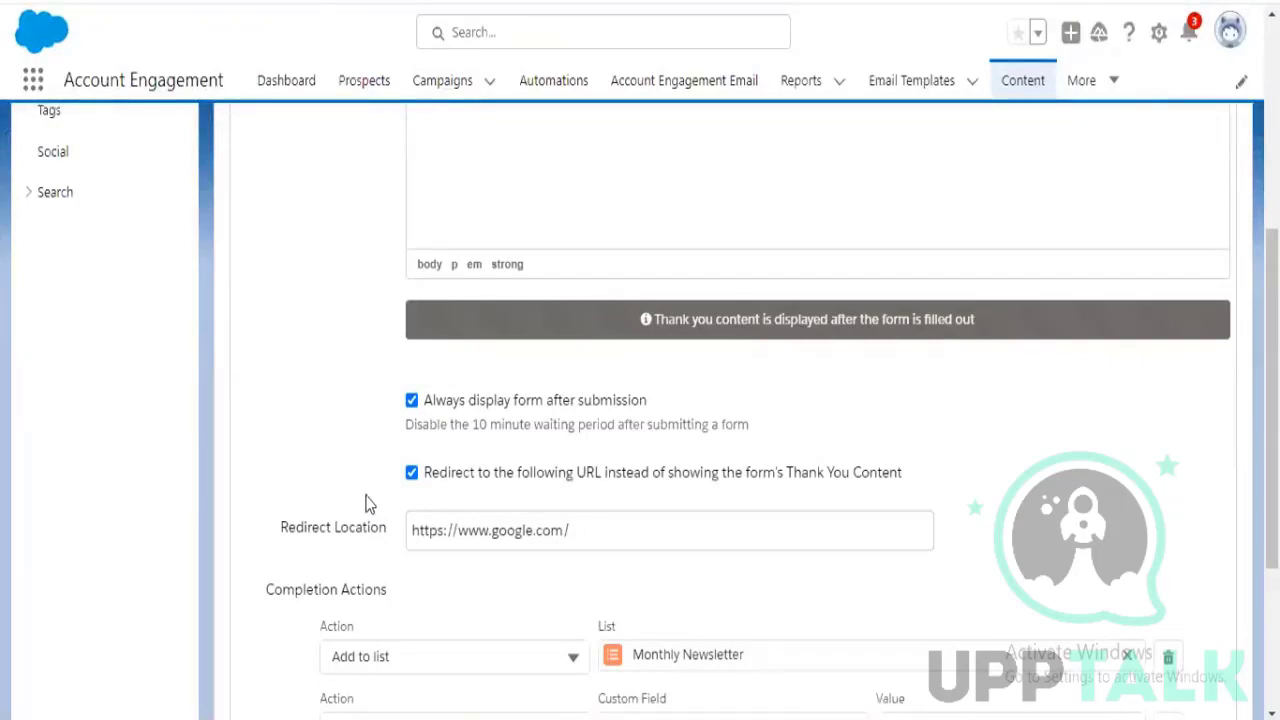
pyautogui.scroll(-1, 366, 503)
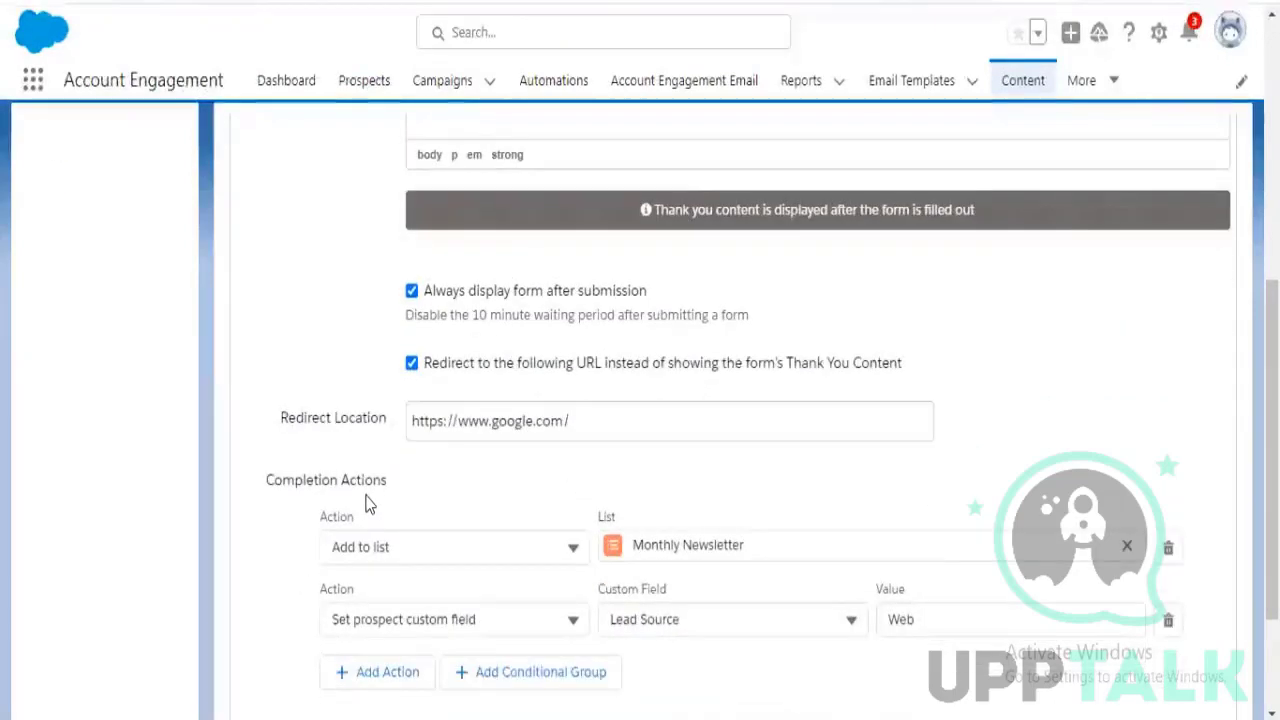
pyautogui.scroll(-1, 362, 500)
pyautogui.scroll(5, 362, 500)
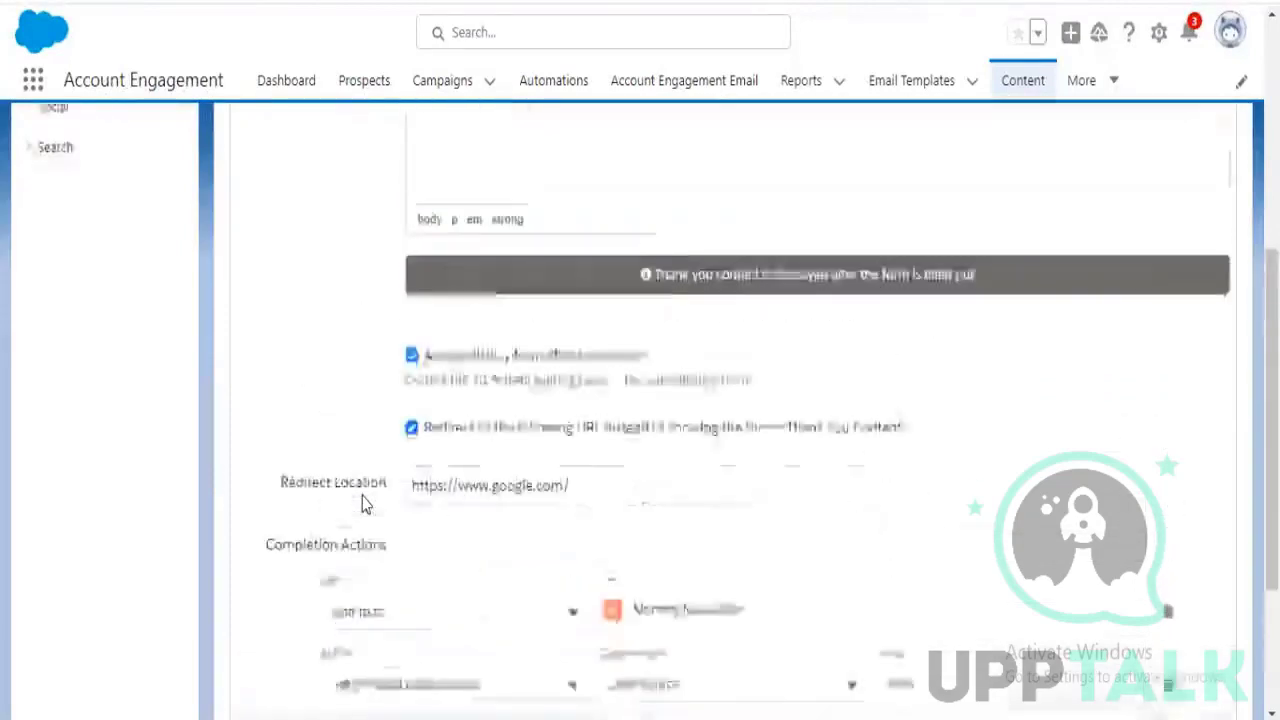
pyautogui.scroll(1, 362, 504)
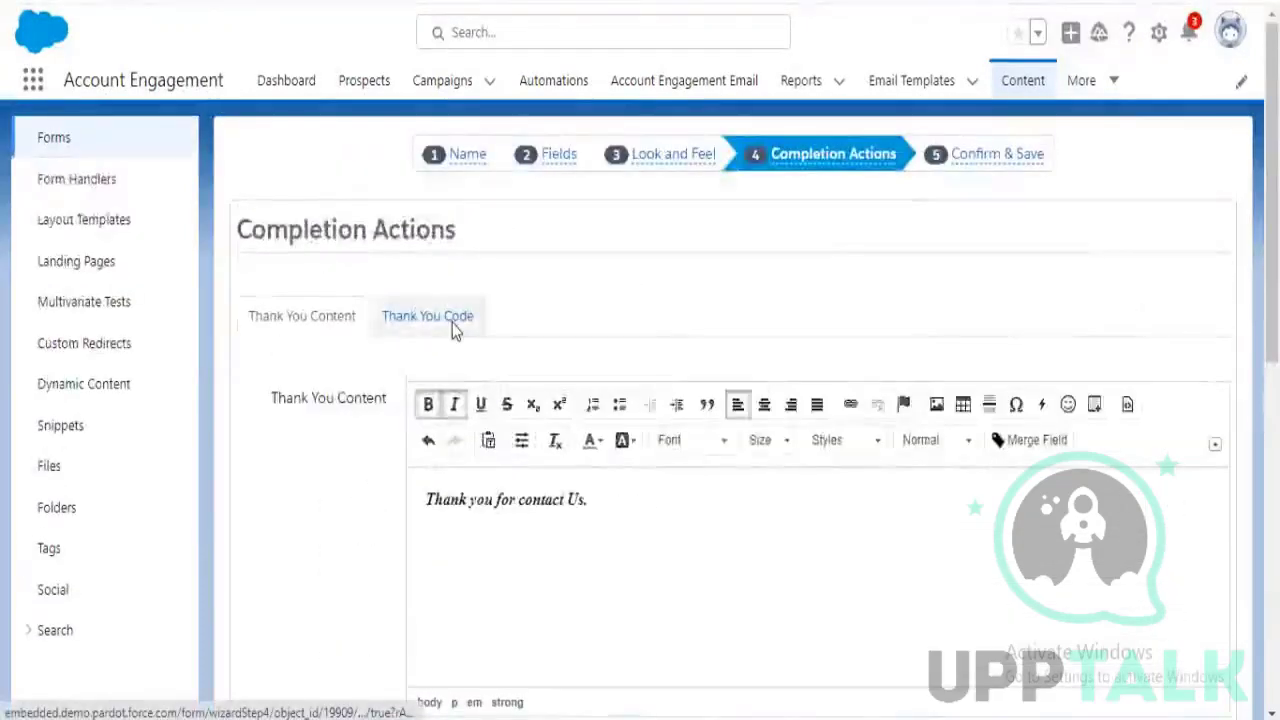
pyautogui.click(445, 318)
pyautogui.scroll(-2, 279, 456)
pyautogui.click(497, 371)
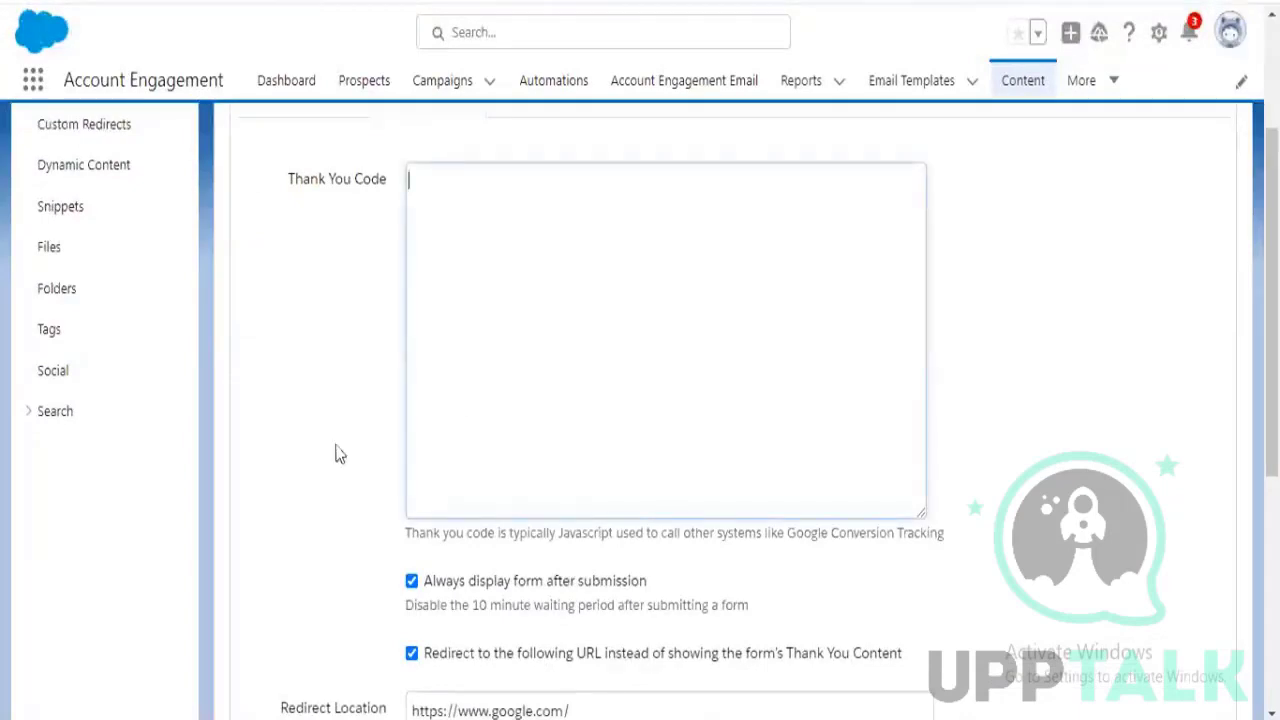
# Examine the form's Thank You Code area, its display and redirect settings, and its existing completion actions
pyautogui.scroll(1, 334, 456)
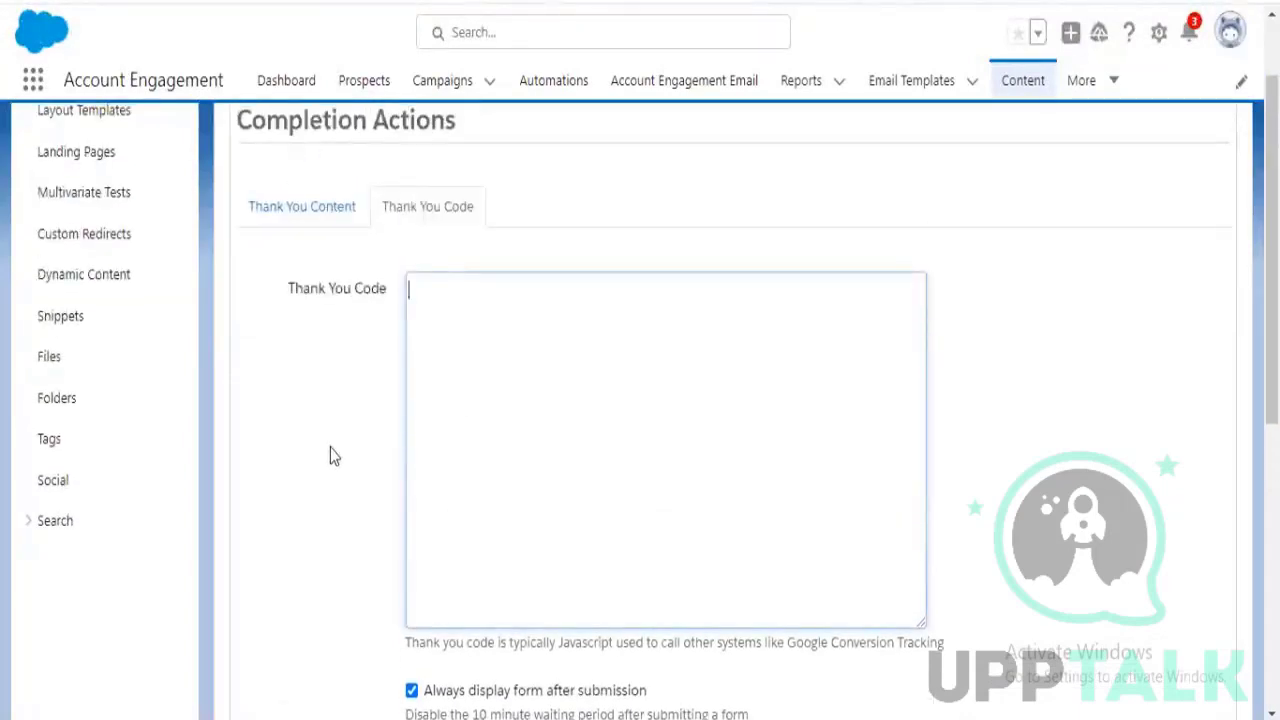
pyautogui.scroll(-2, 334, 456)
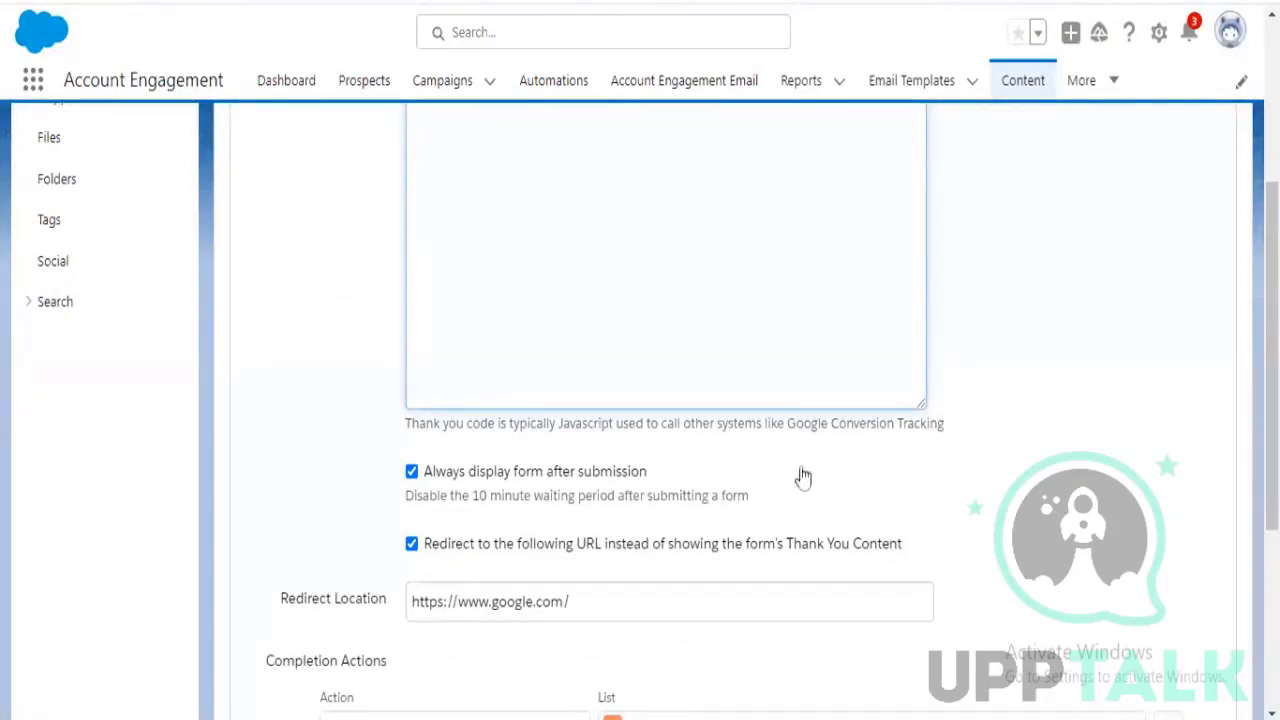
pyautogui.scroll(2, 800, 478)
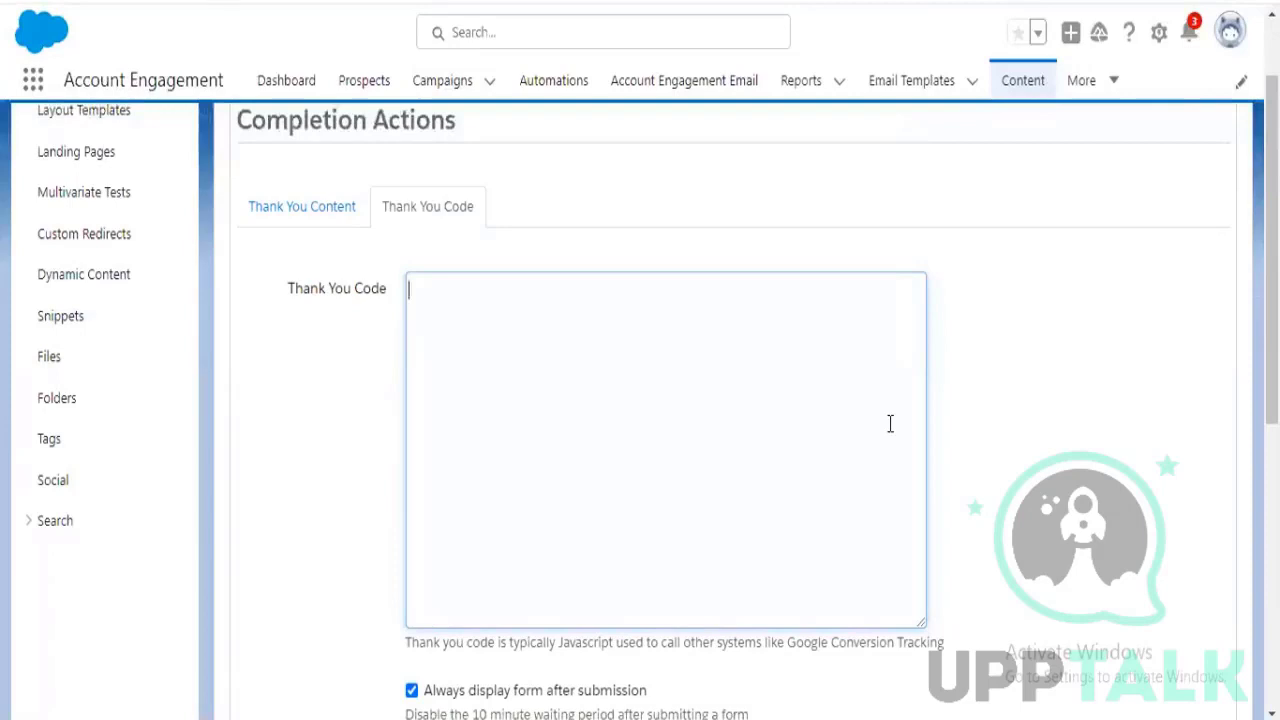
pyautogui.scroll(-3, 890, 423)
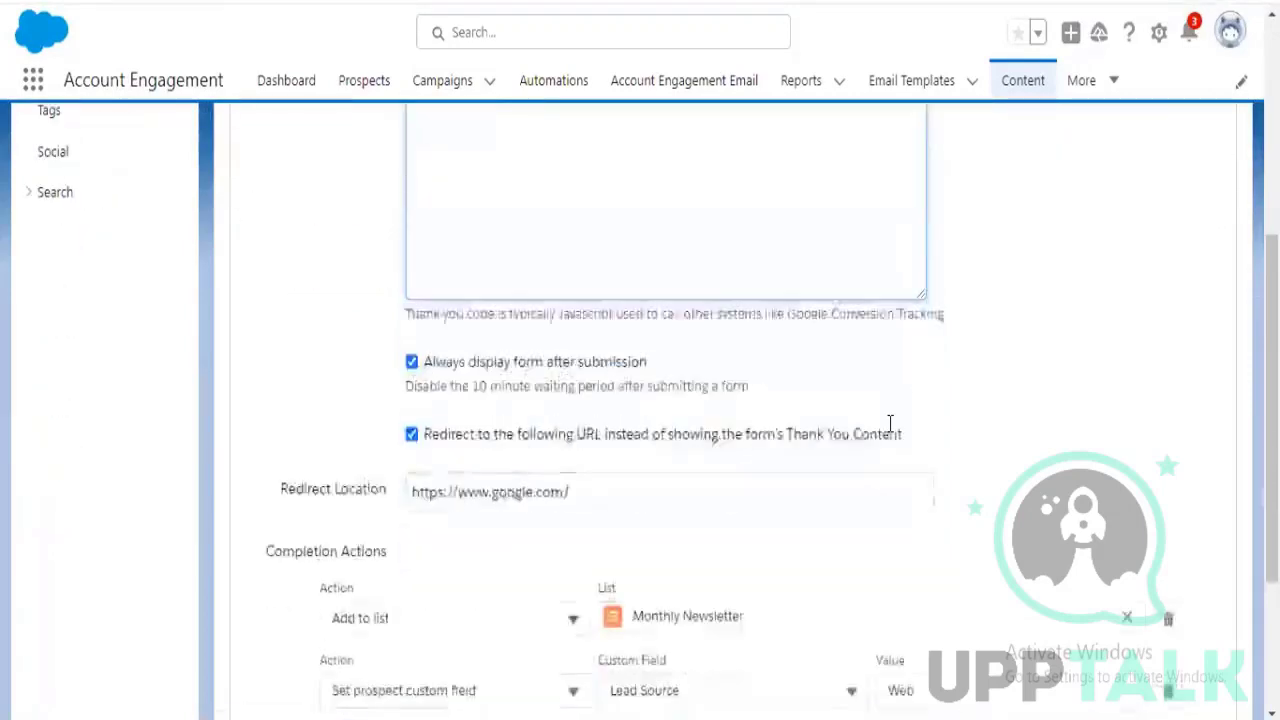
pyautogui.scroll(2, 957, 400)
pyautogui.scroll(1, 954, 401)
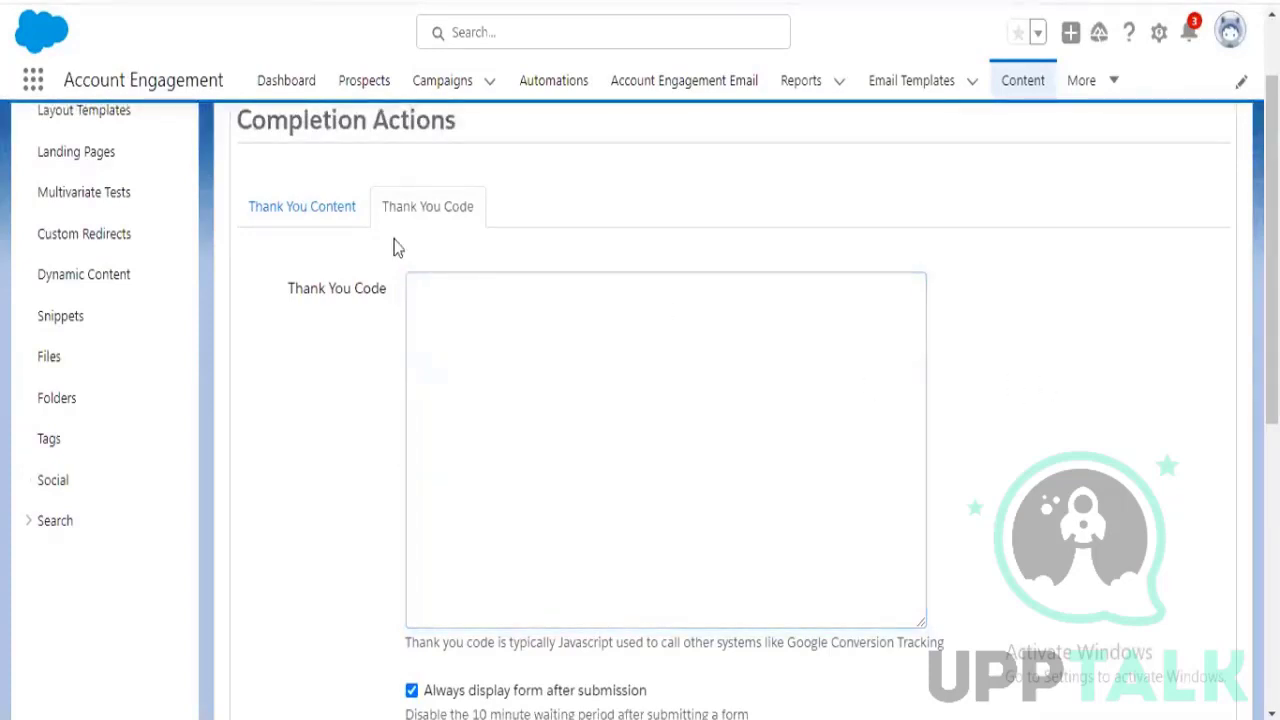
pyautogui.scroll(-3, 340, 503)
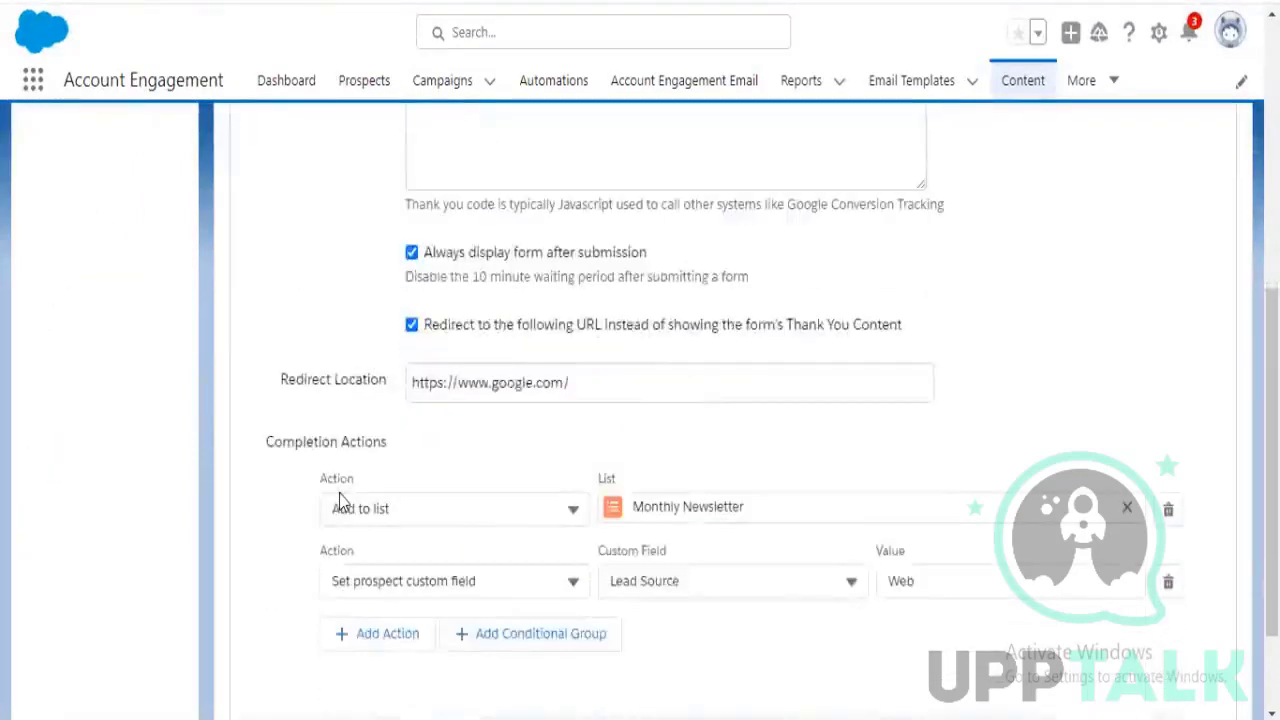
pyautogui.scroll(-2, 343, 500)
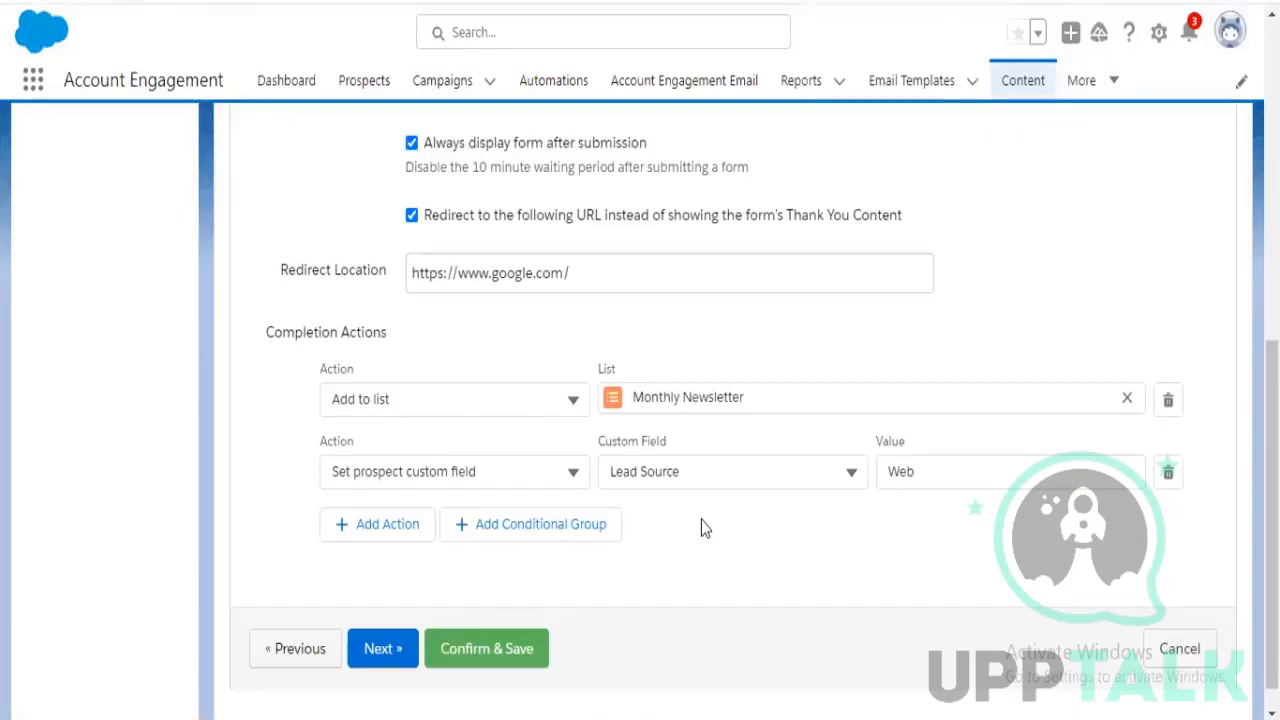
pyautogui.scroll(8, 701, 521)
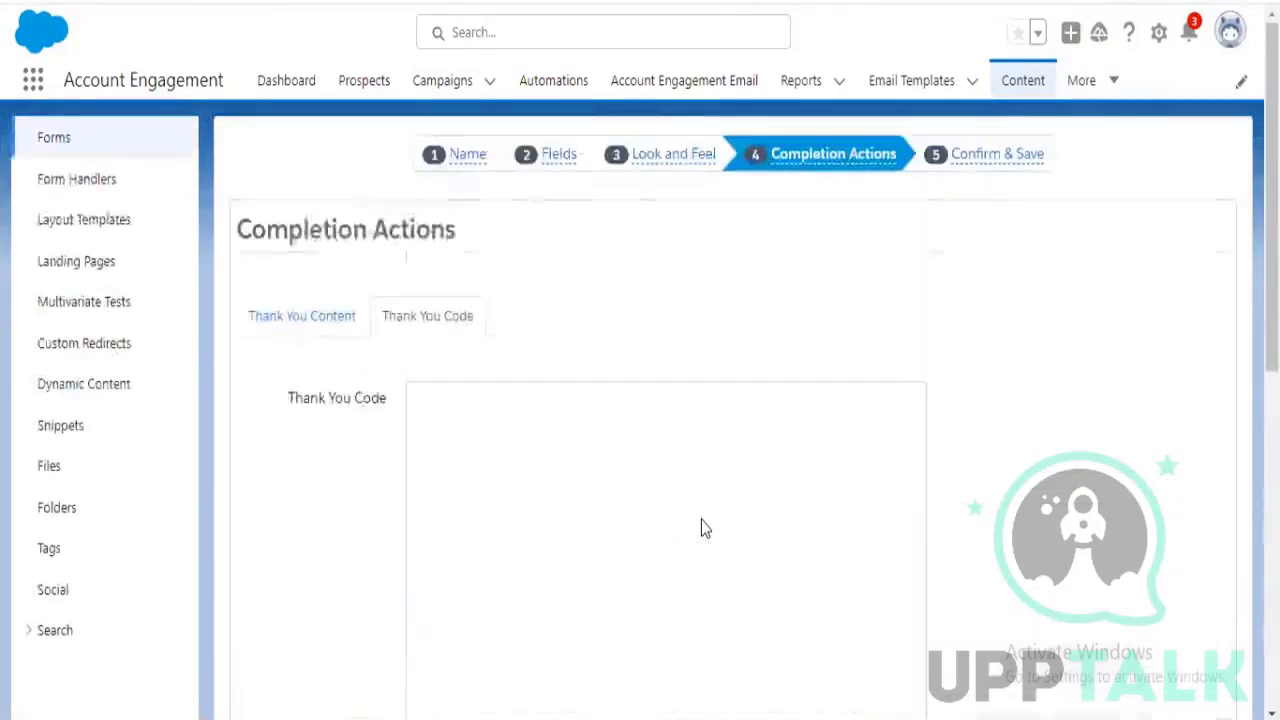
pyautogui.scroll(-5, 703, 528)
pyautogui.scroll(-3, 703, 528)
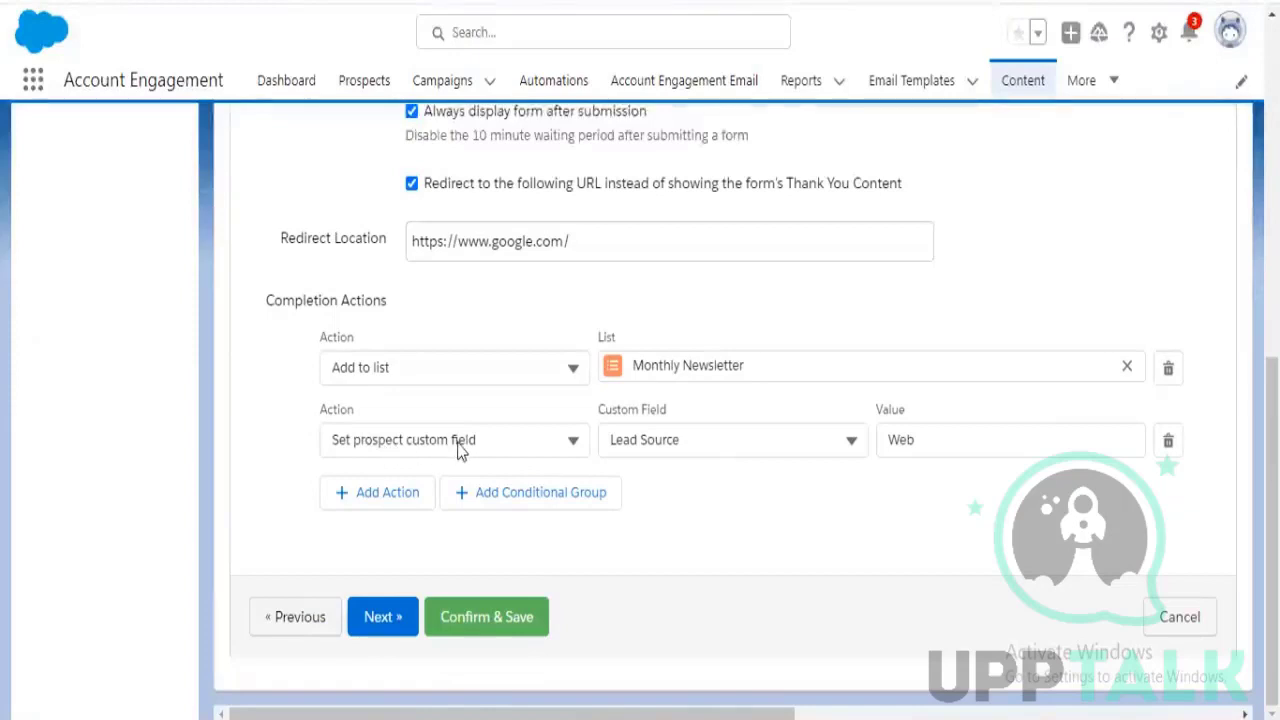
# Remove the Add to list completion action for Monthly Newsletter and add a new completion action set to Notify user
pyautogui.click(1168, 369)
pyautogui.click(730, 107)
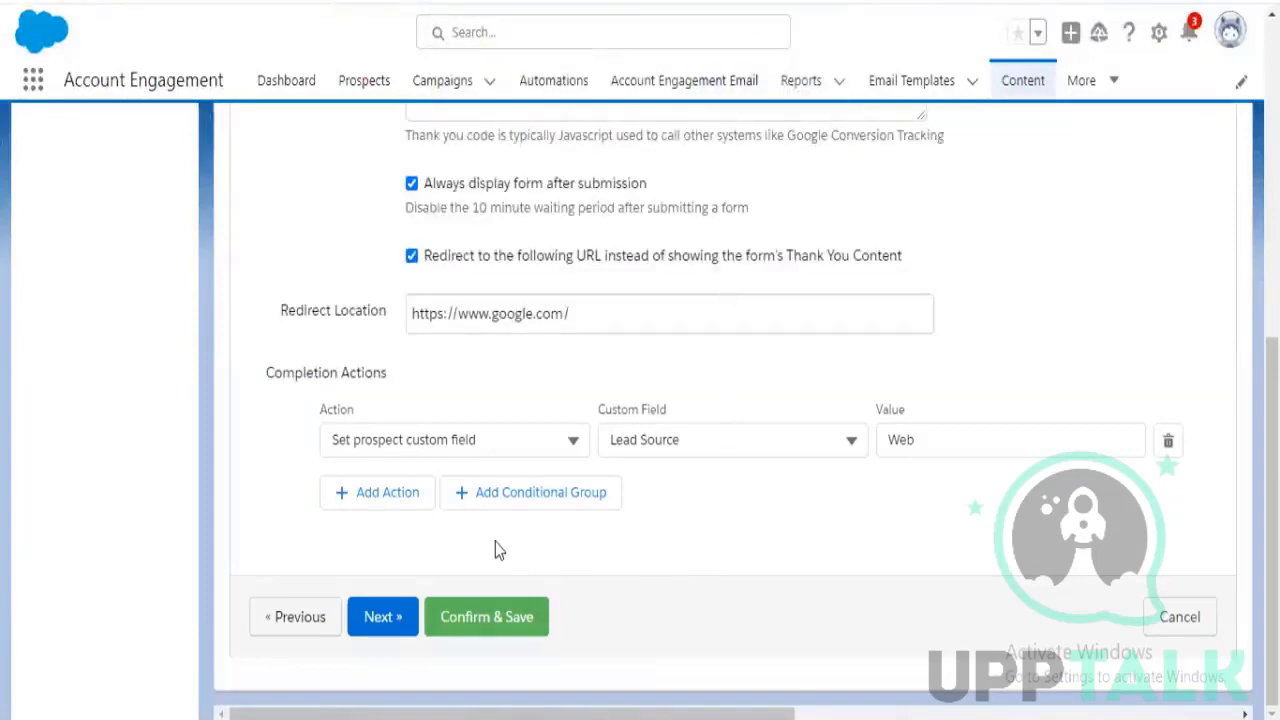
pyautogui.click(390, 500)
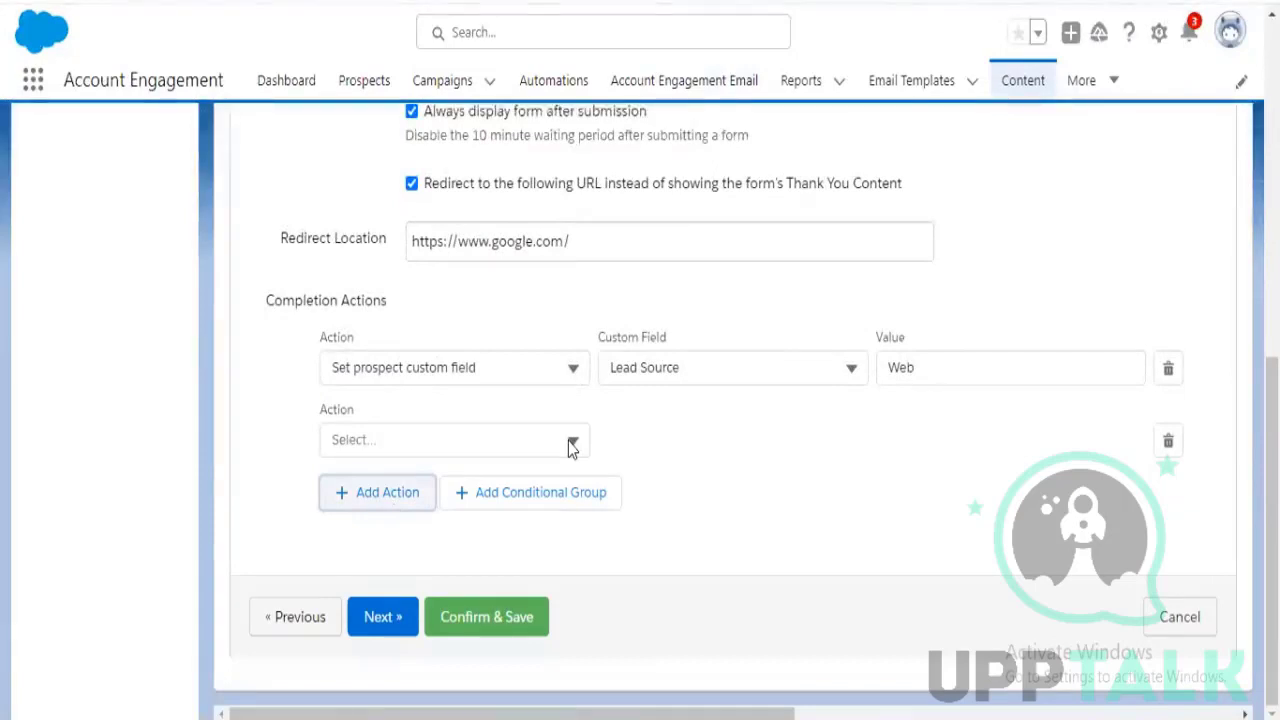
pyautogui.click(572, 447)
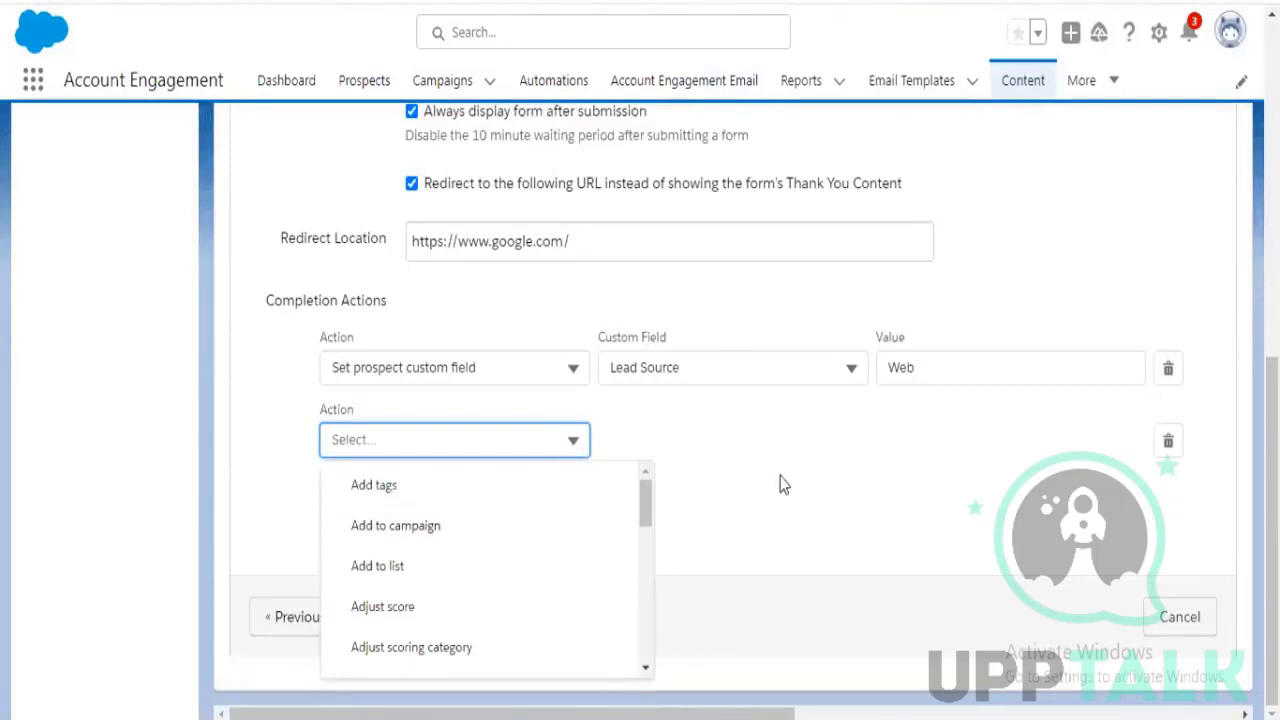
pyautogui.scroll(-1, 640, 500)
pyautogui.scroll(-1, 595, 545)
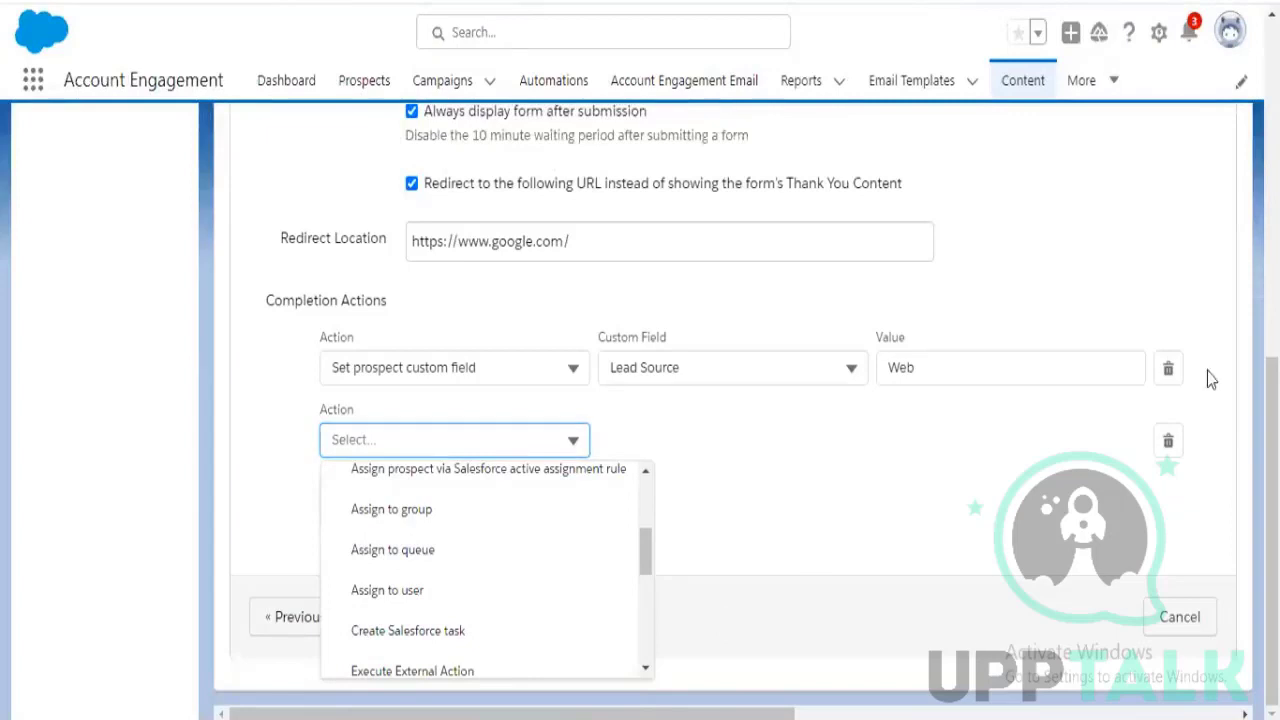
pyautogui.scroll(2, 494, 534)
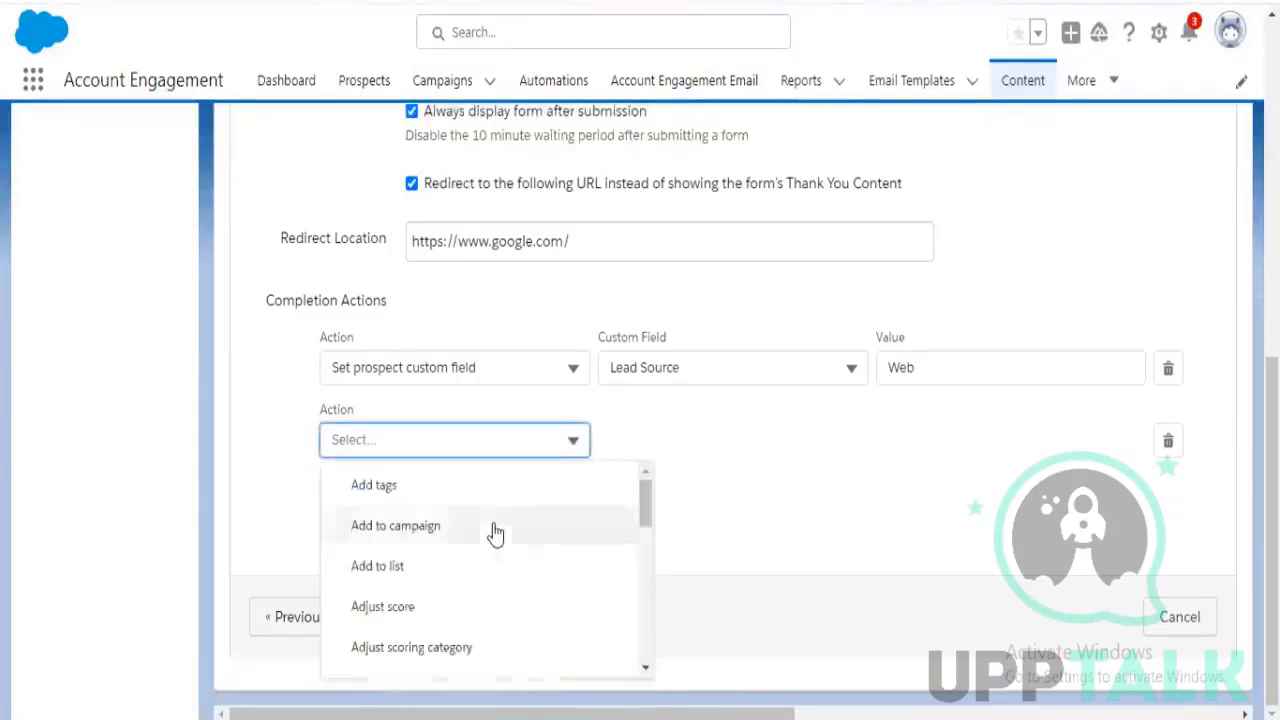
pyautogui.scroll(-1, 507, 567)
pyautogui.scroll(-3, 507, 567)
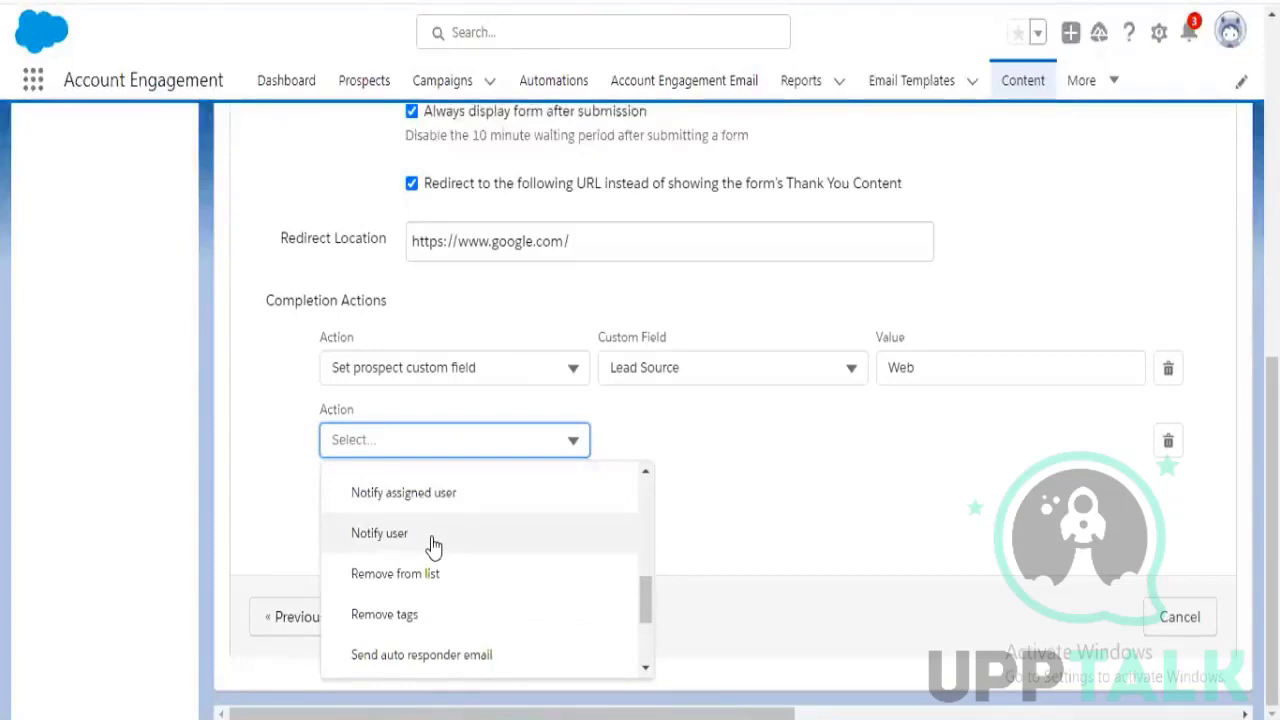
pyautogui.click(433, 540)
# Try Notify assigned user as the new completion action's type, and switch it back to Notify user
pyautogui.click(477, 436)
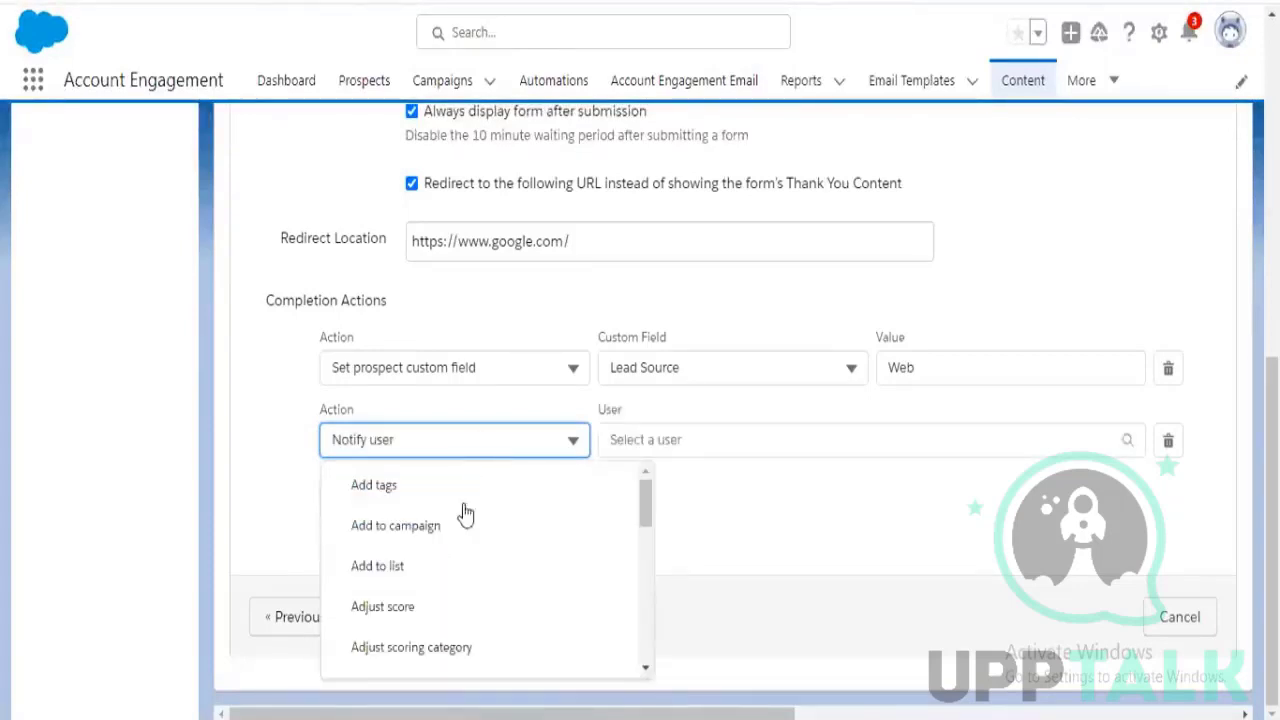
pyautogui.scroll(-4, 474, 580)
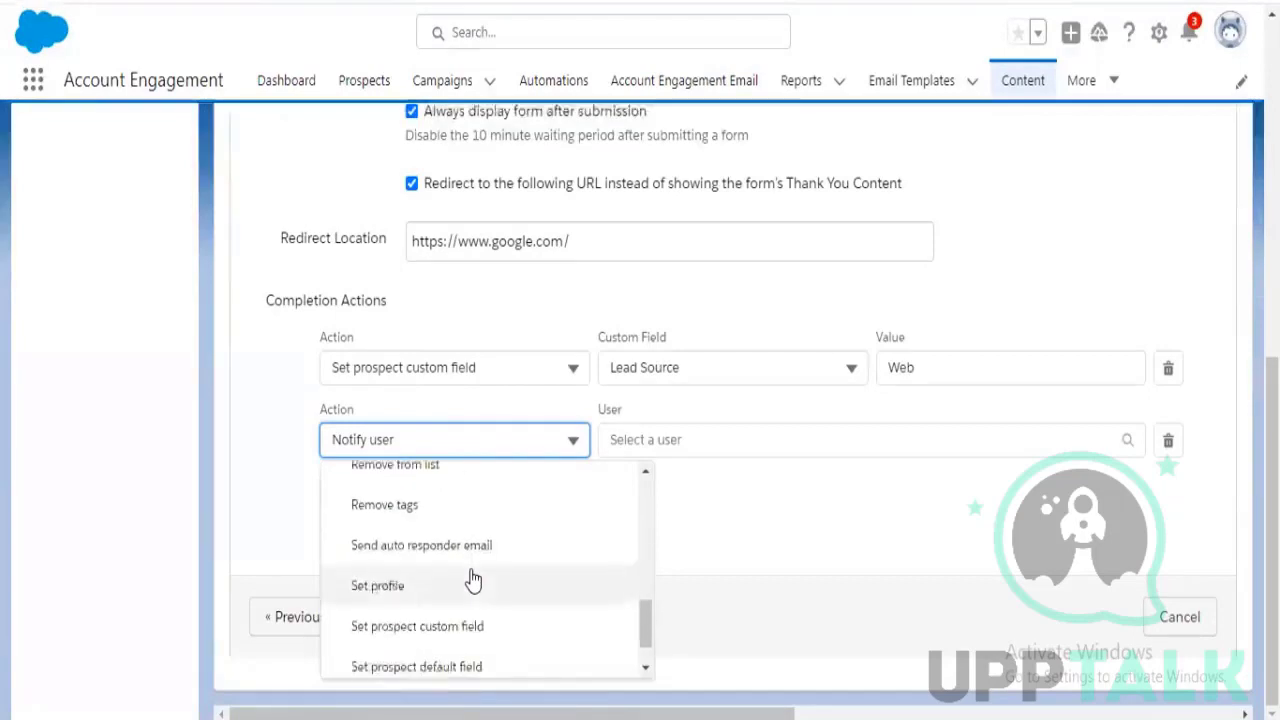
pyautogui.scroll(3, 474, 580)
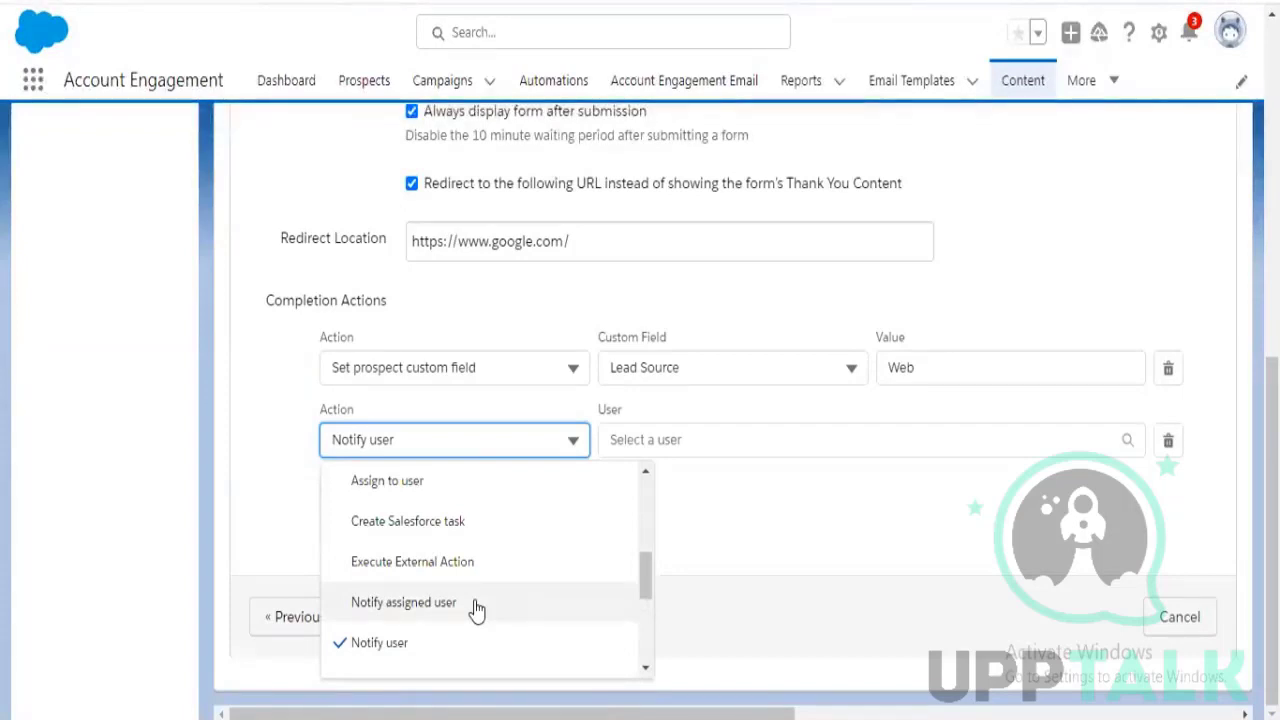
pyautogui.click(476, 607)
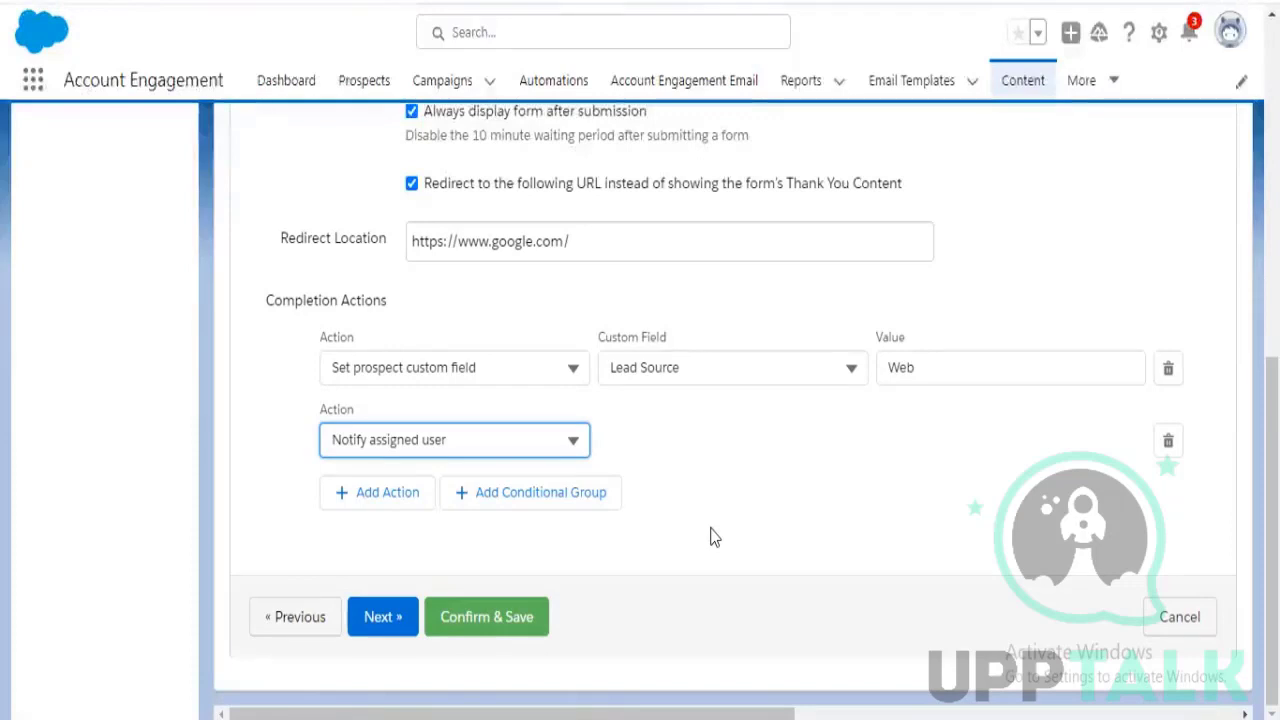
pyautogui.click(574, 440)
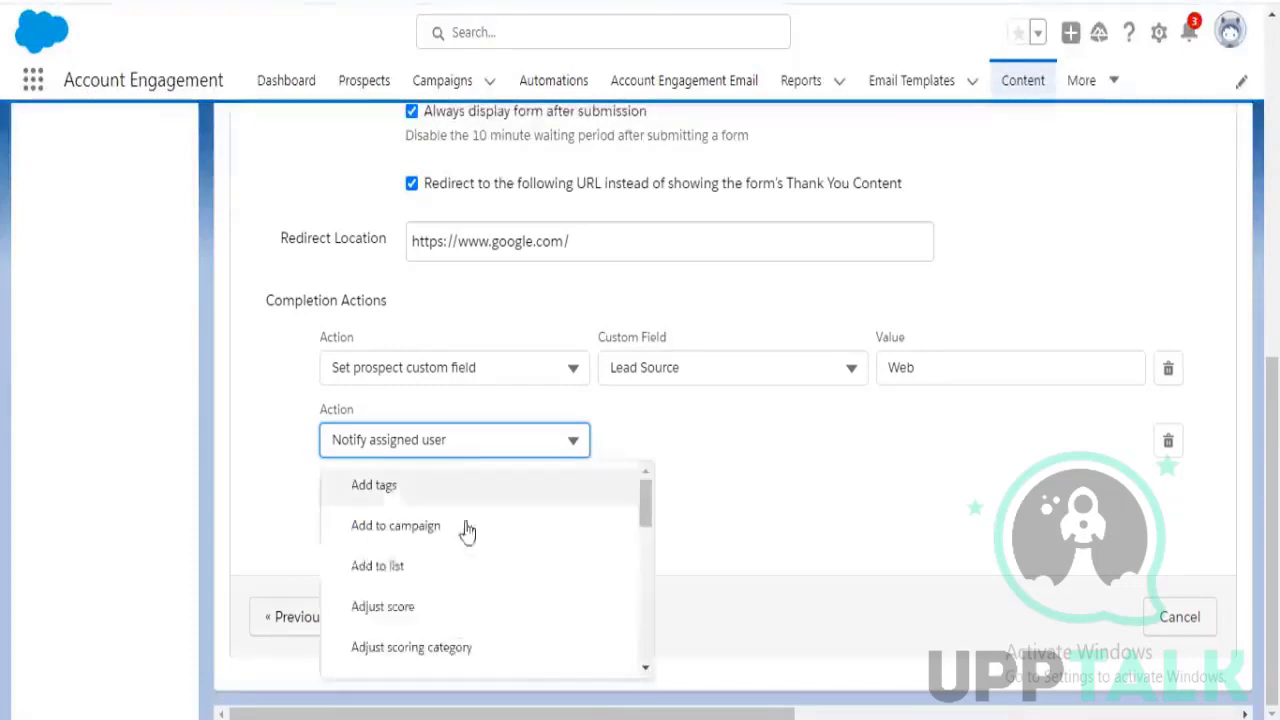
pyautogui.scroll(-3, 449, 603)
pyautogui.scroll(-5, 449, 603)
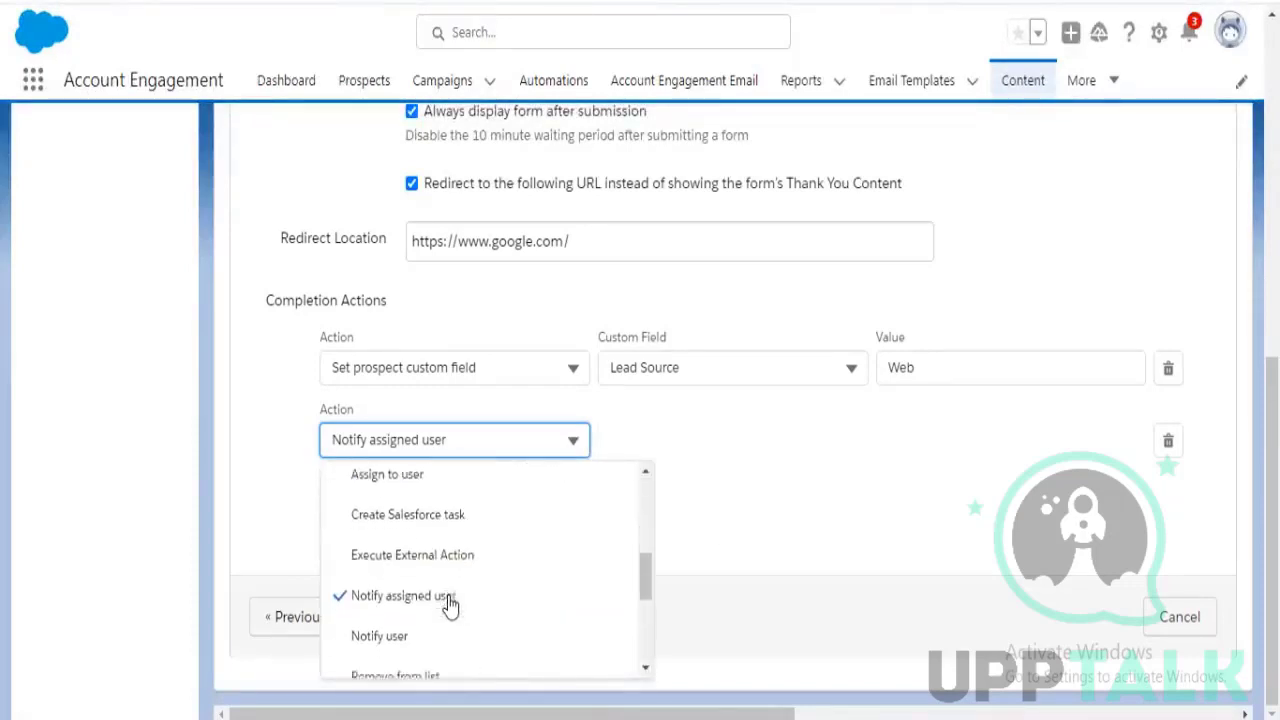
pyautogui.click(445, 537)
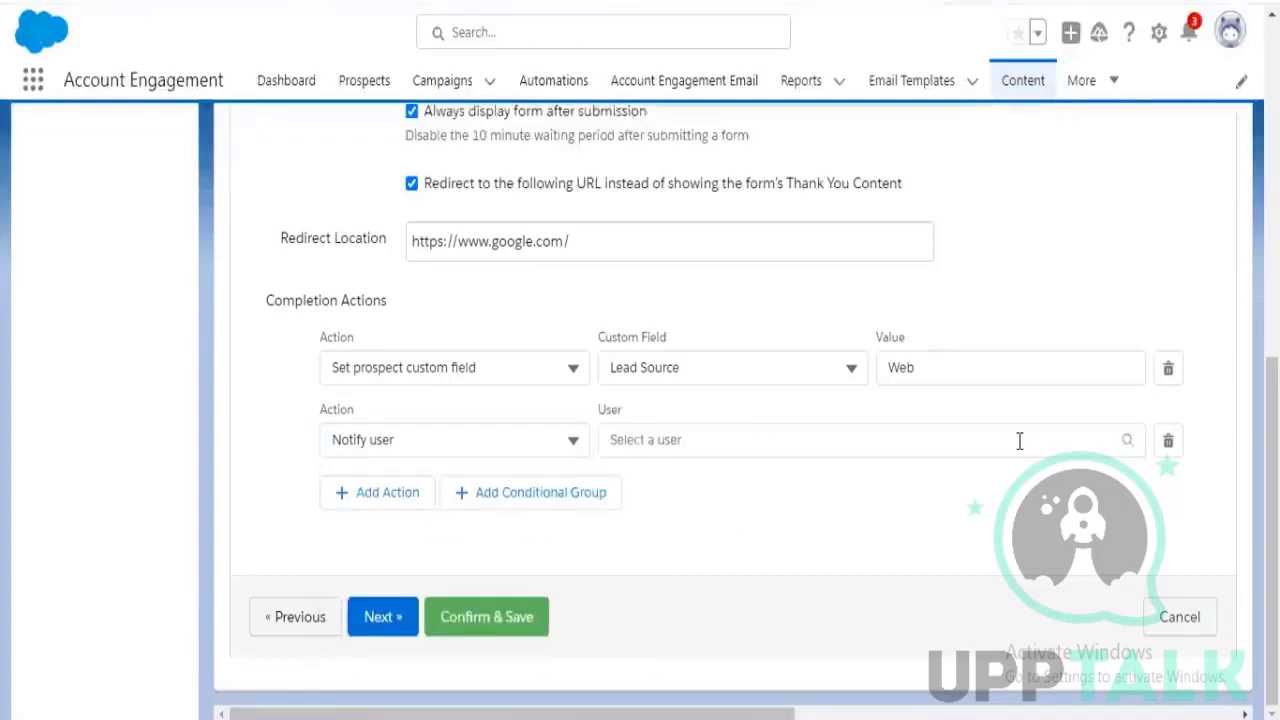
# Choose Integration User as the user to notify and look through the available action types without changing the type
pyautogui.click(1130, 441)
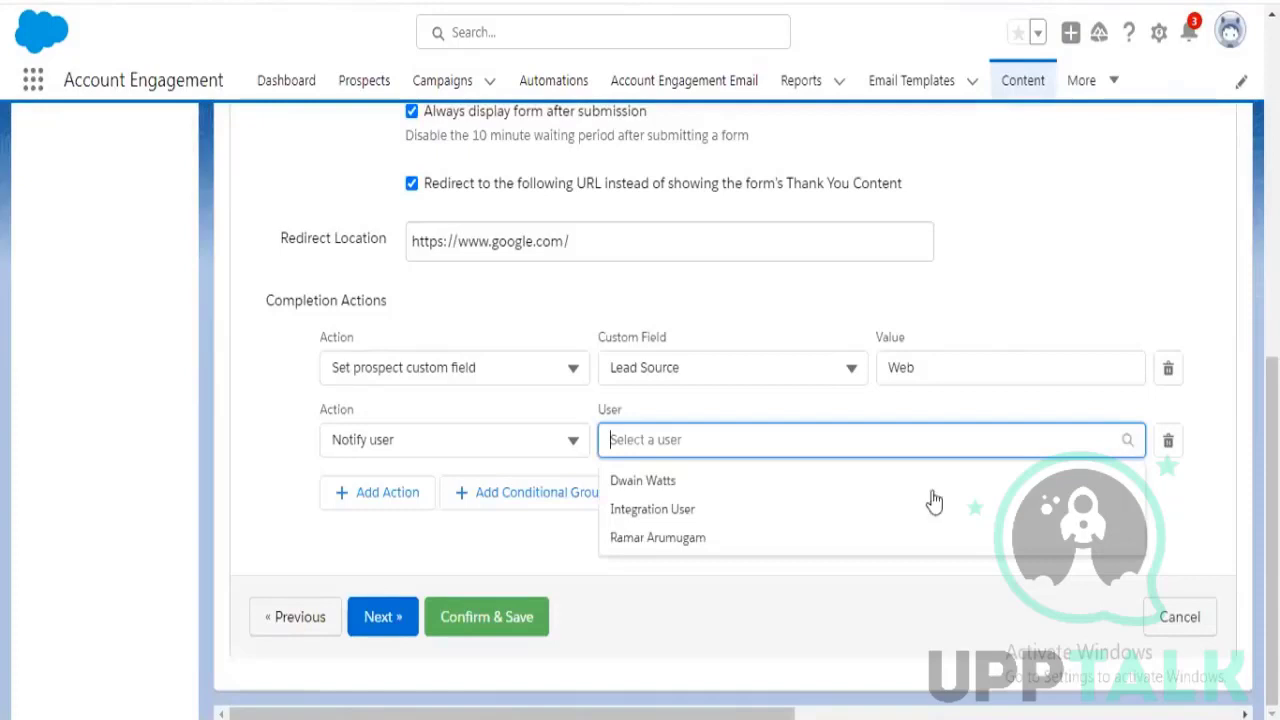
pyautogui.click(729, 512)
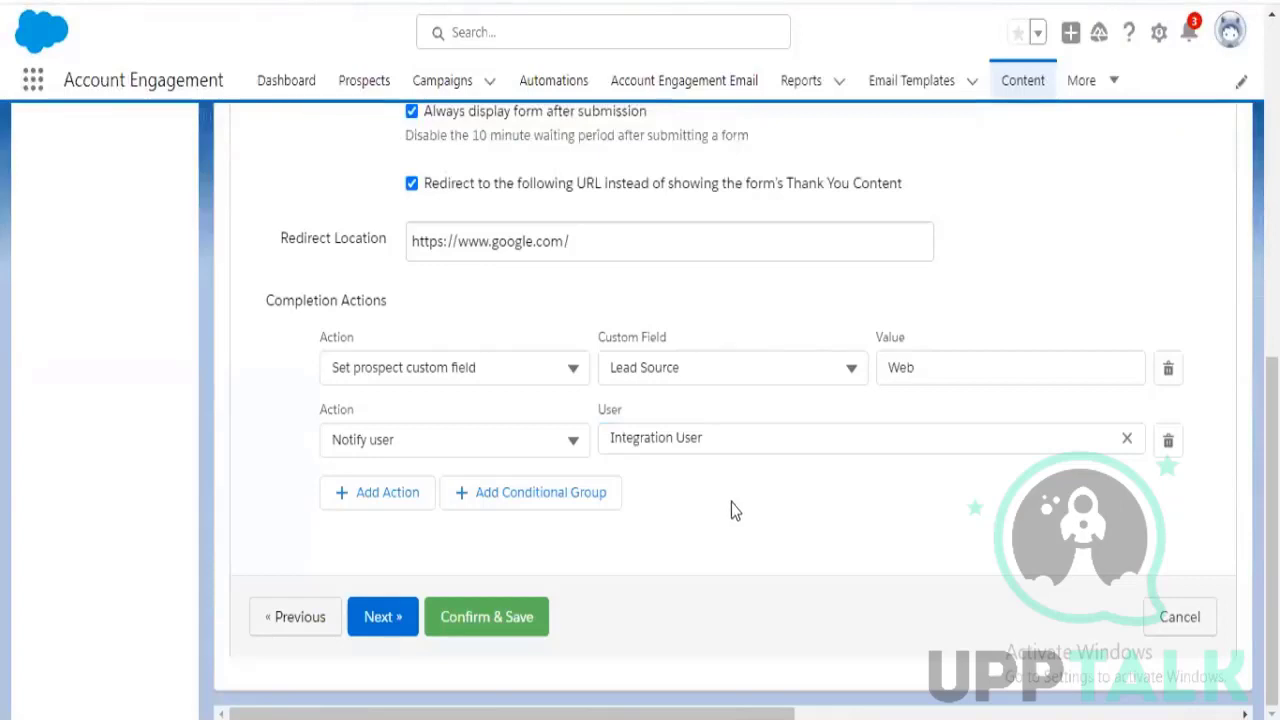
pyautogui.click(572, 441)
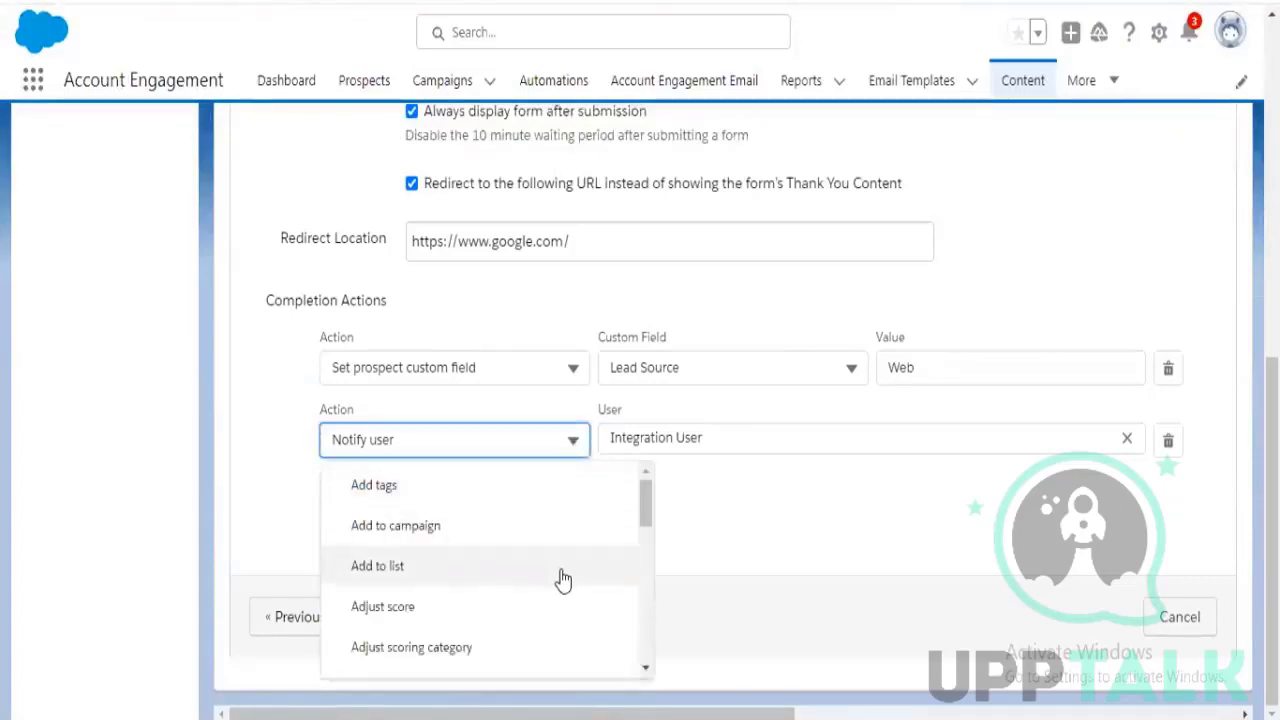
pyautogui.scroll(-5, 563, 580)
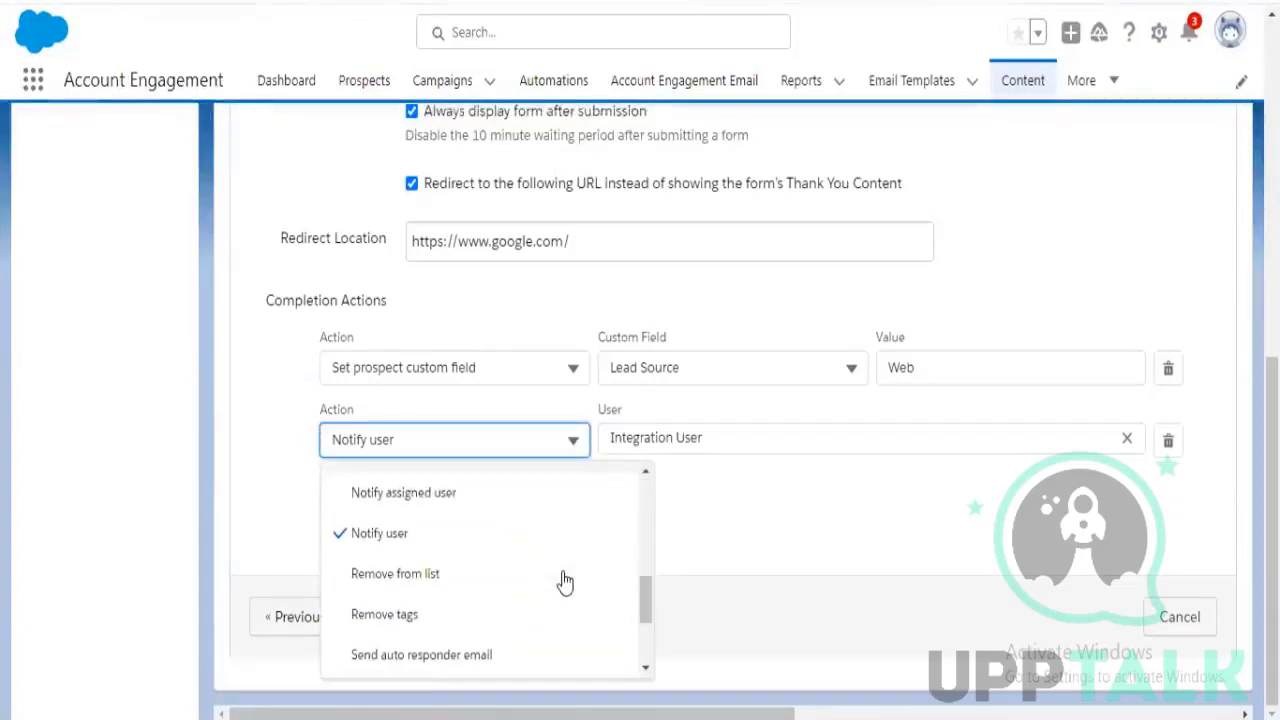
pyautogui.scroll(1, 565, 580)
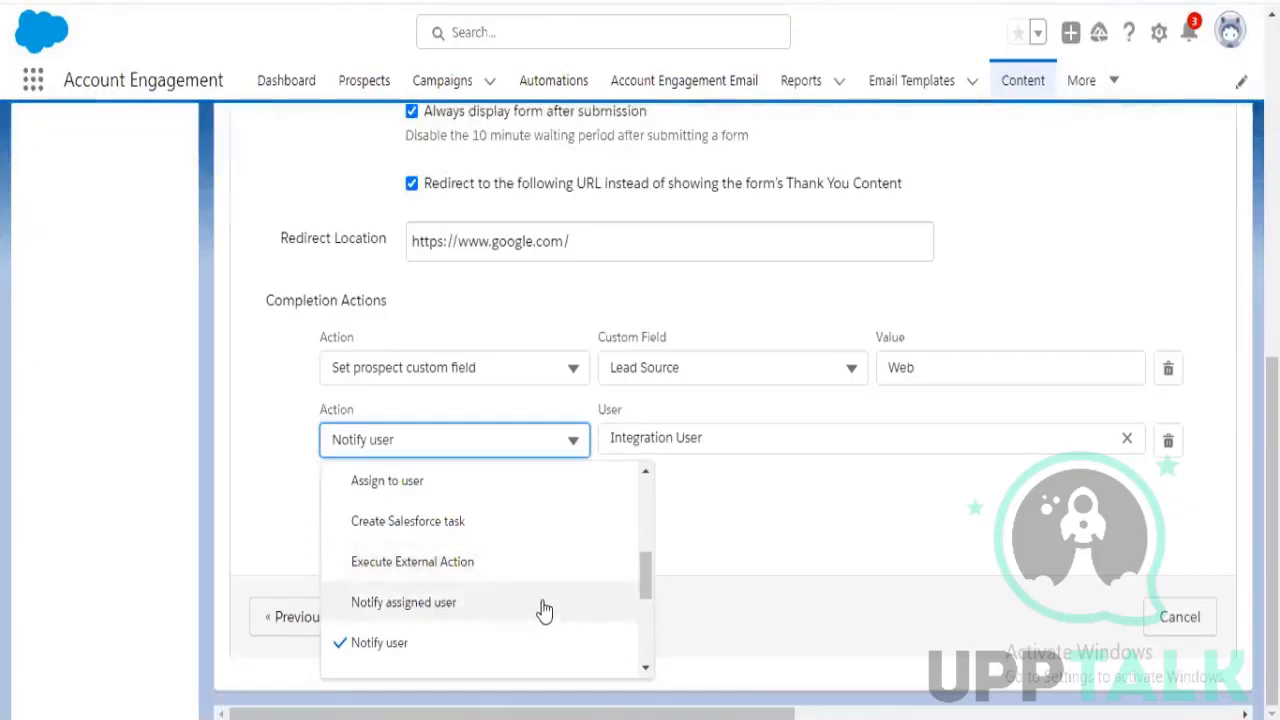
pyautogui.click(757, 449)
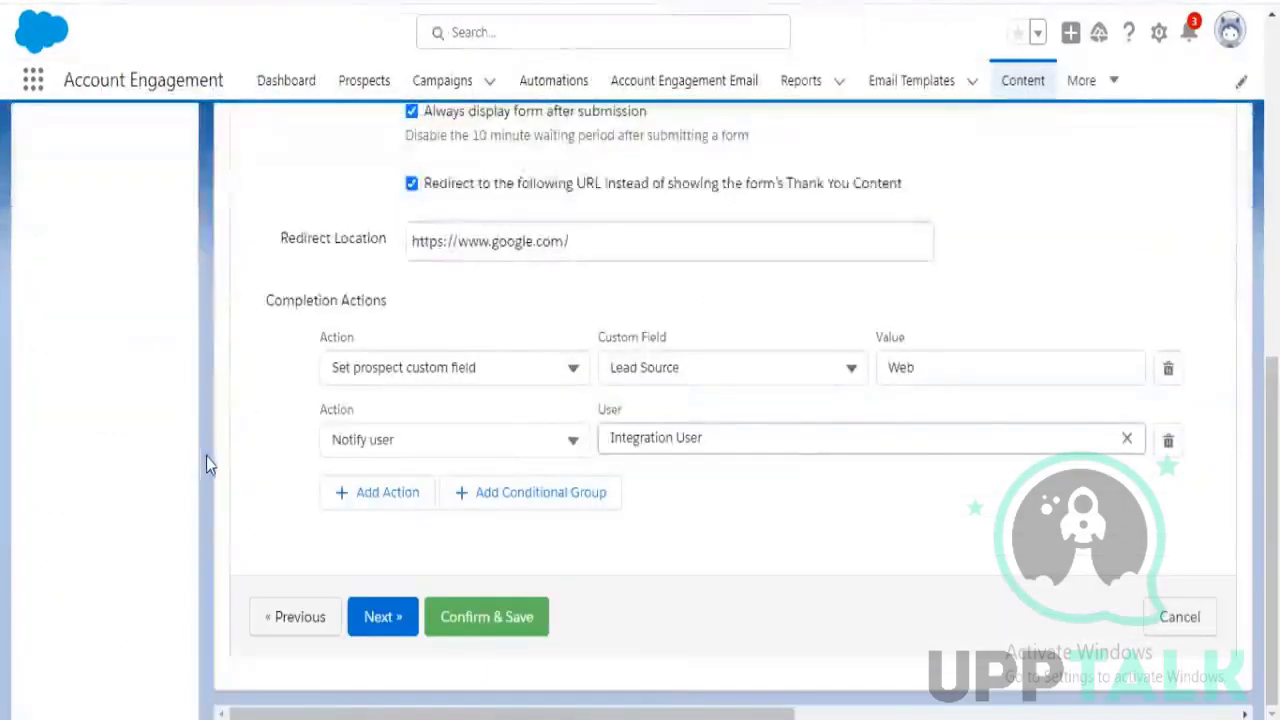
pyautogui.click(744, 502)
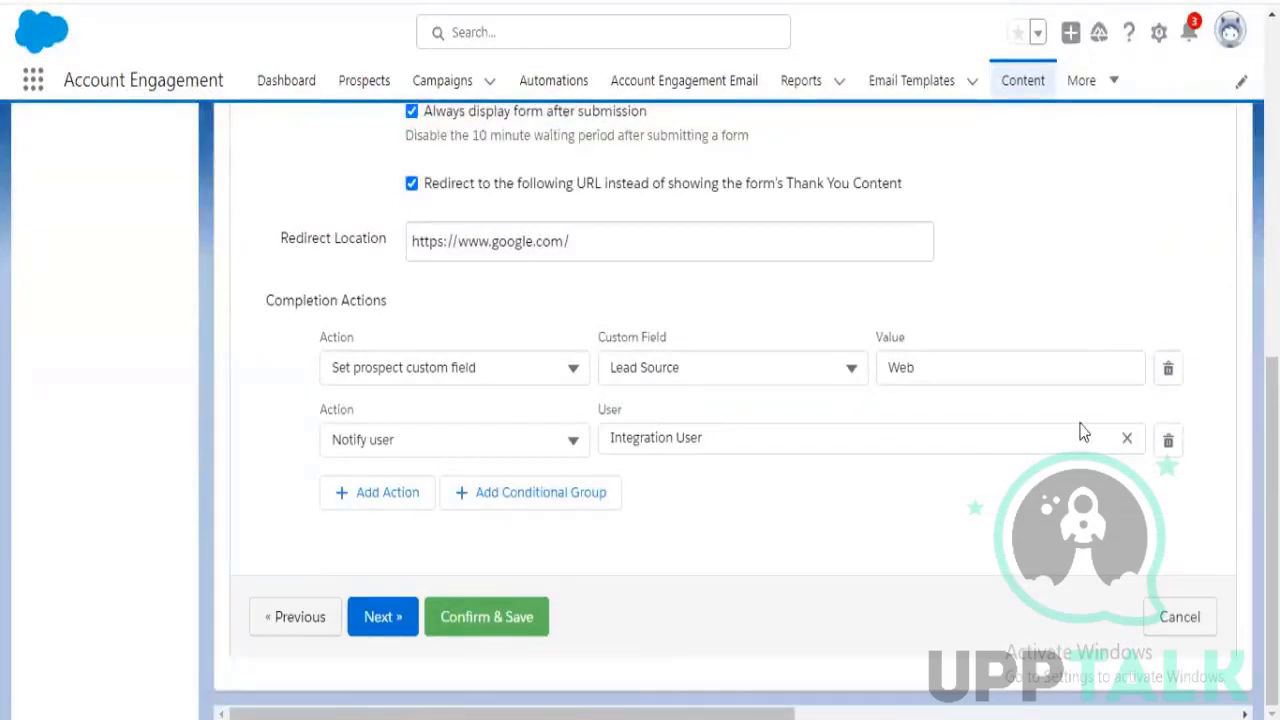
# Clear the user to notify in the Notify user action and choose the last user listed
pyautogui.click(1126, 438)
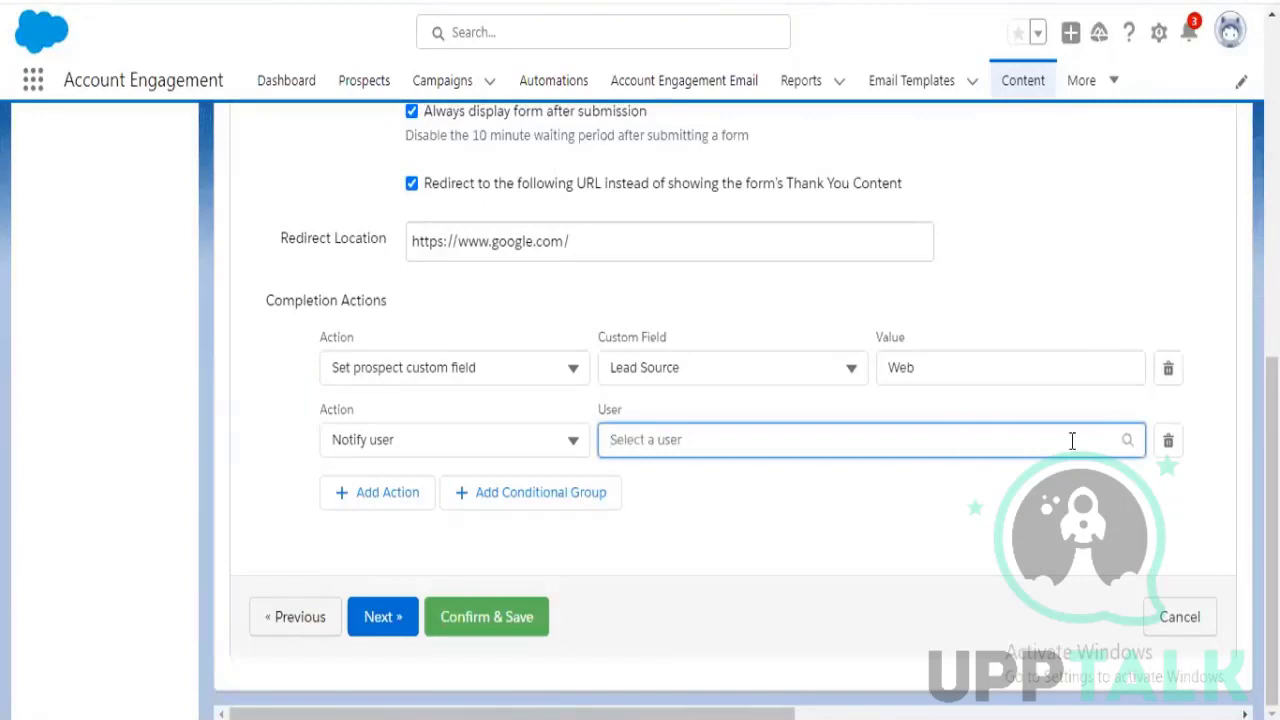
pyautogui.click(1128, 439)
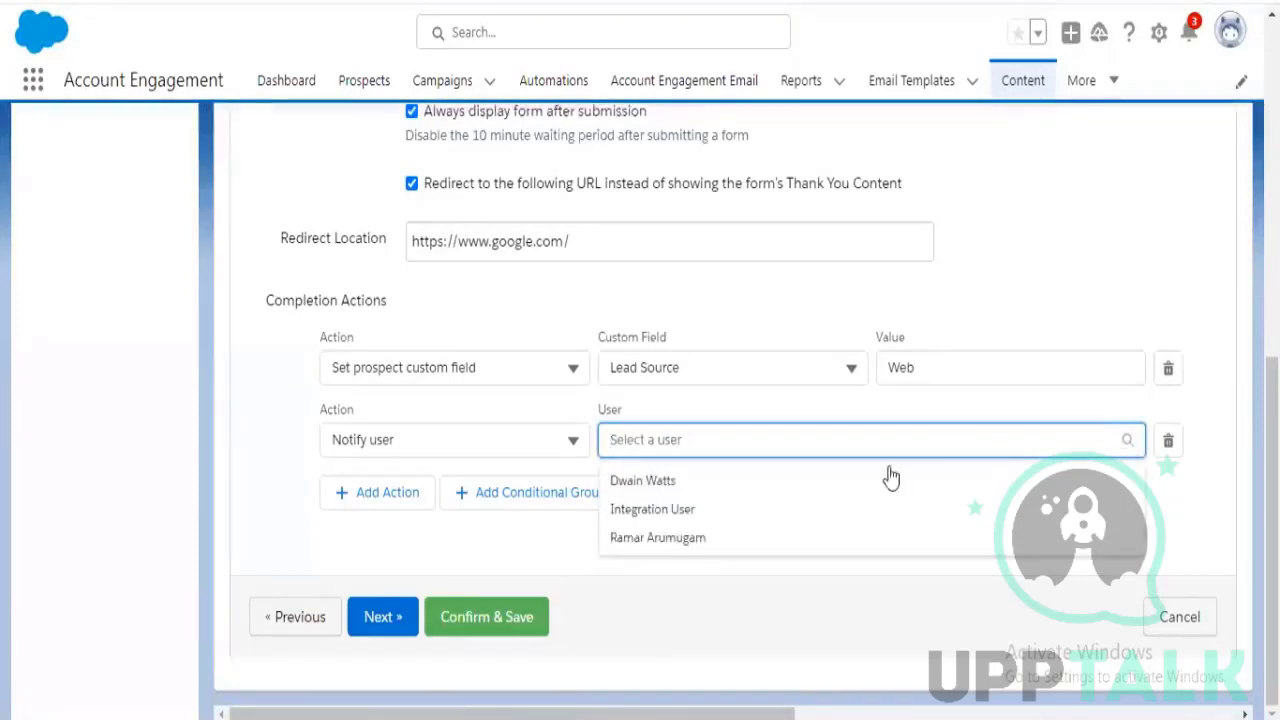
pyautogui.click(716, 537)
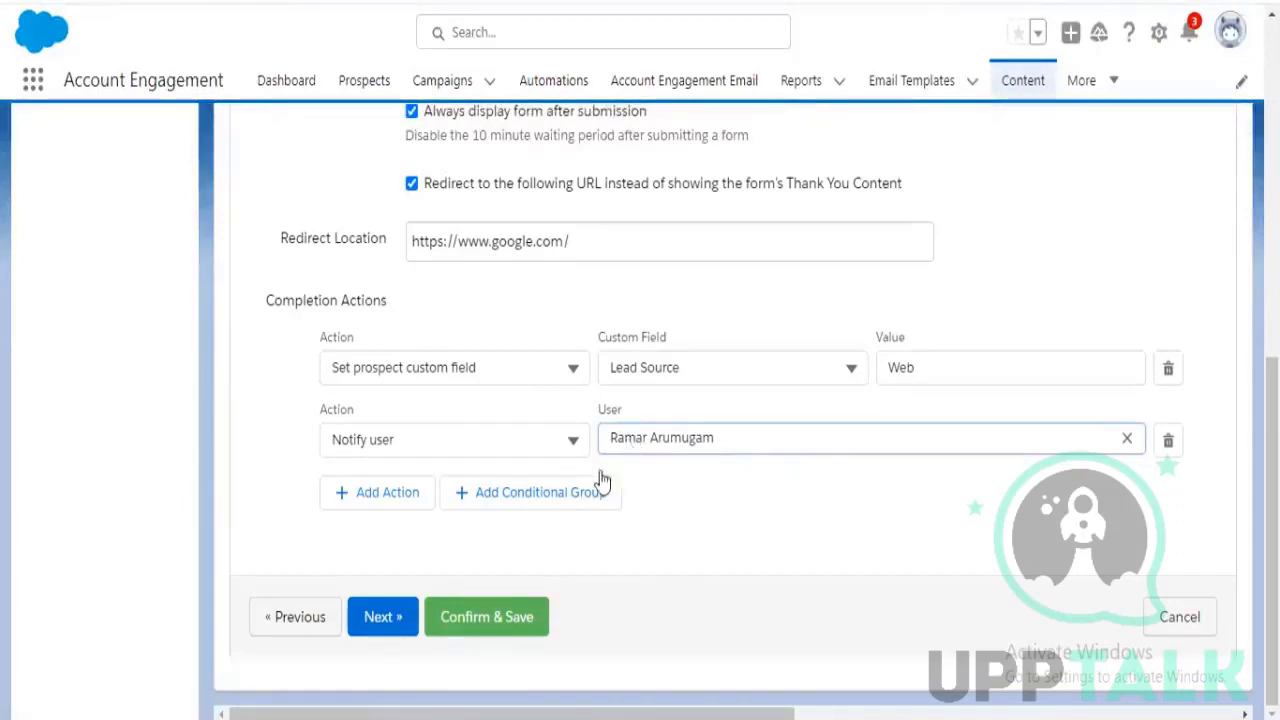
# Bring up the action types available for the Notify user completion action
pyautogui.click(572, 442)
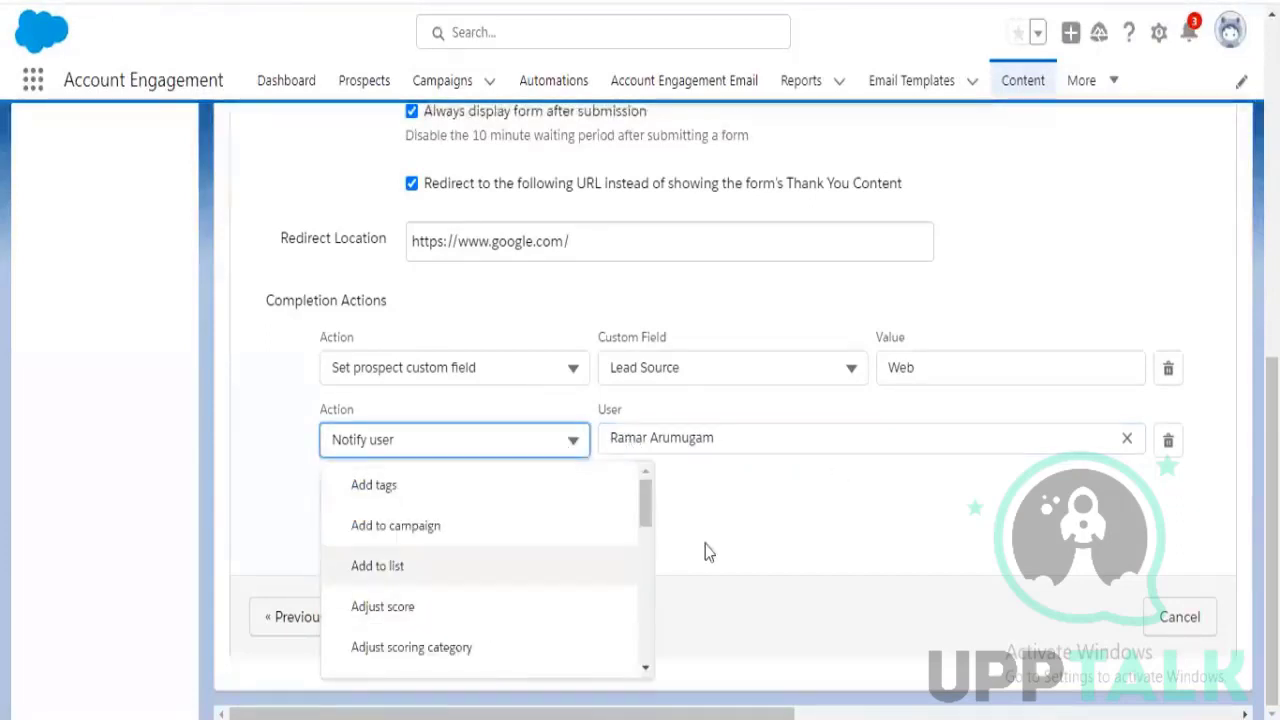
# Open the Users list under User Management in Account Engagement Settings and start creating a new user
pyautogui.click(828, 545)
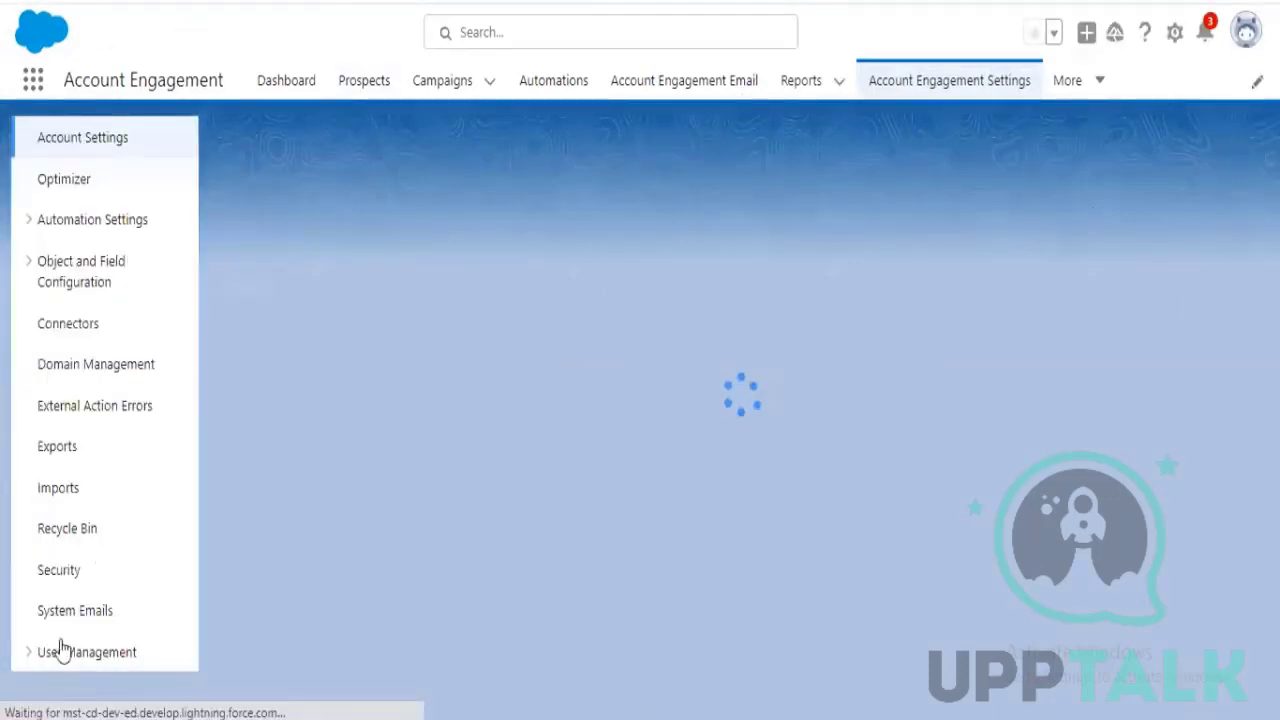
pyautogui.click(30, 653)
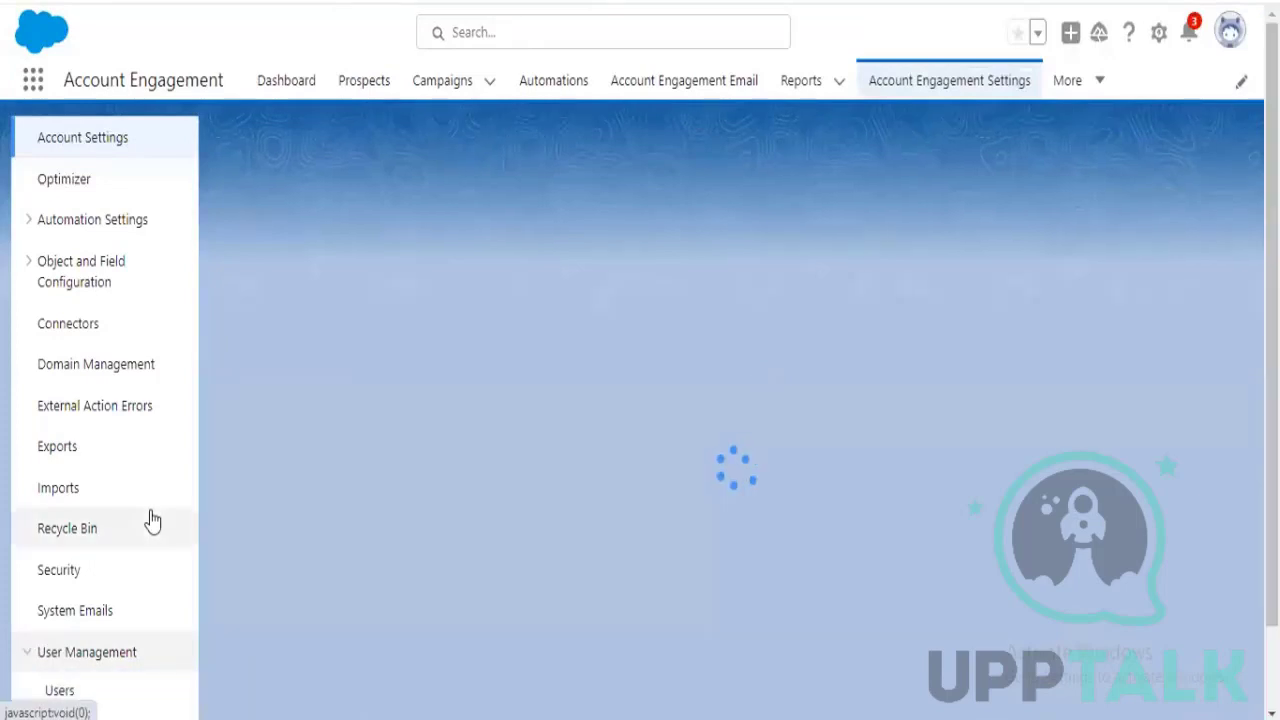
pyautogui.scroll(-1, 150, 518)
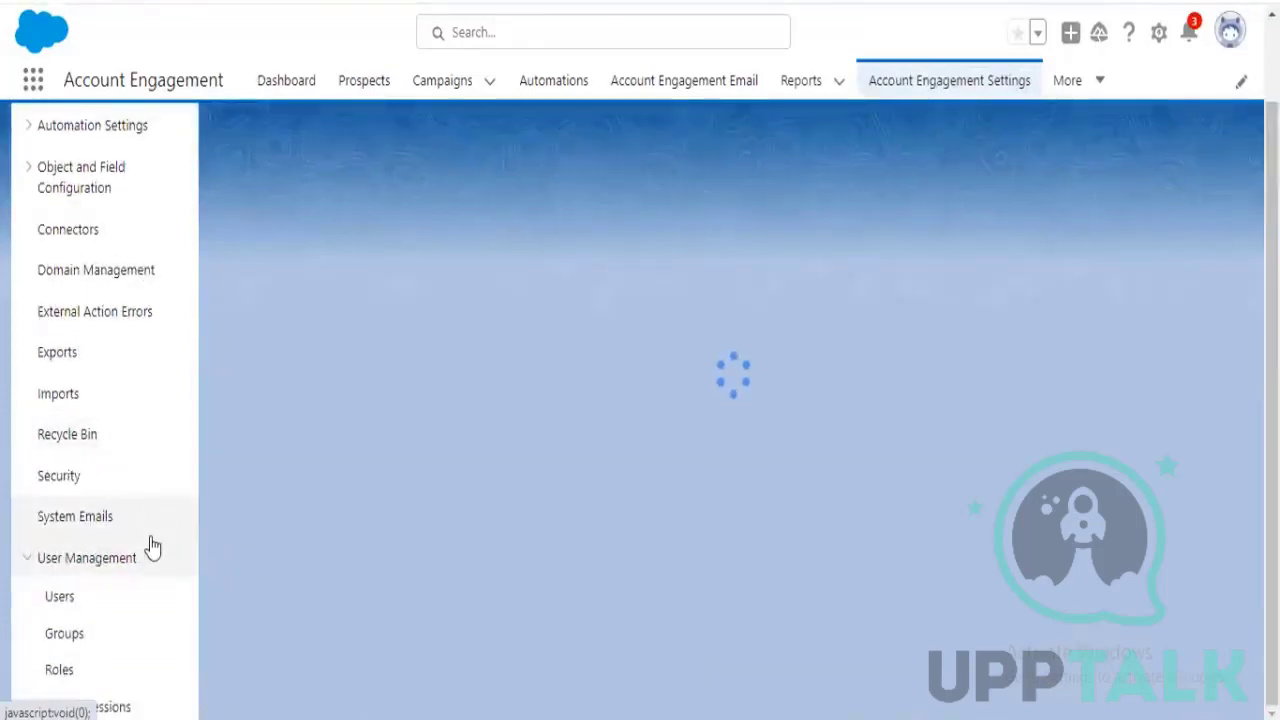
pyautogui.click(60, 597)
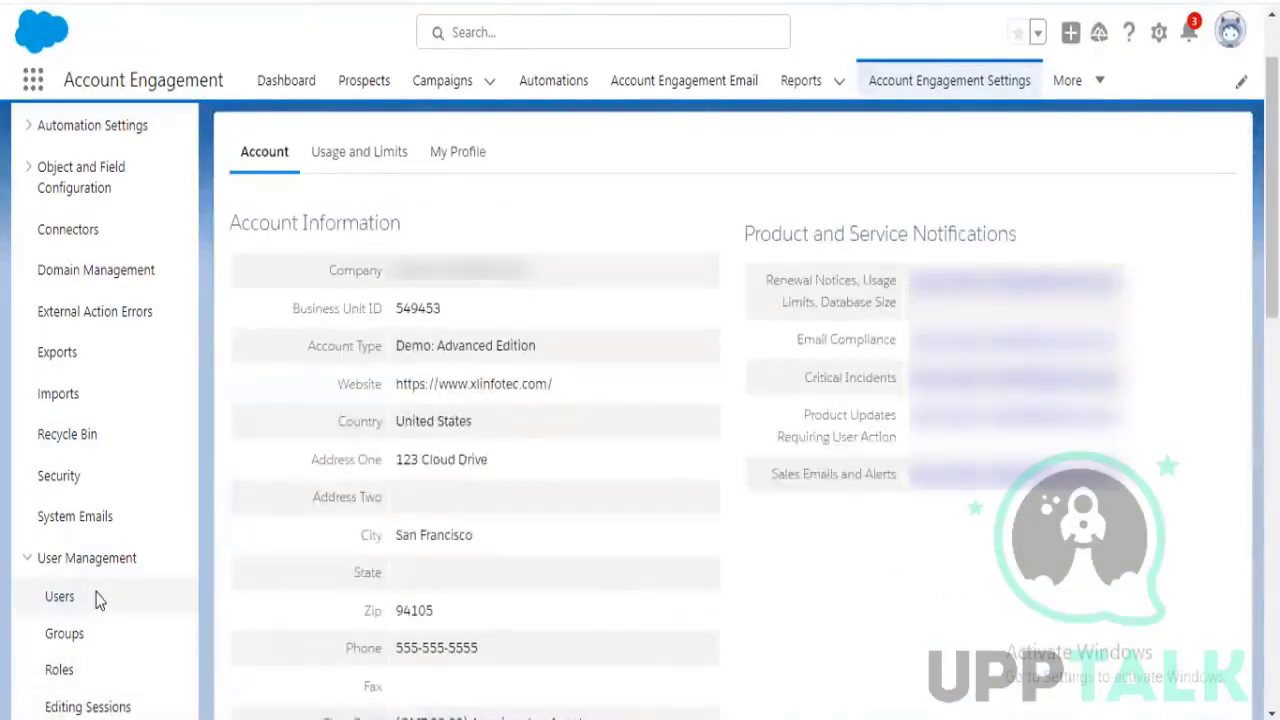
pyautogui.click(97, 597)
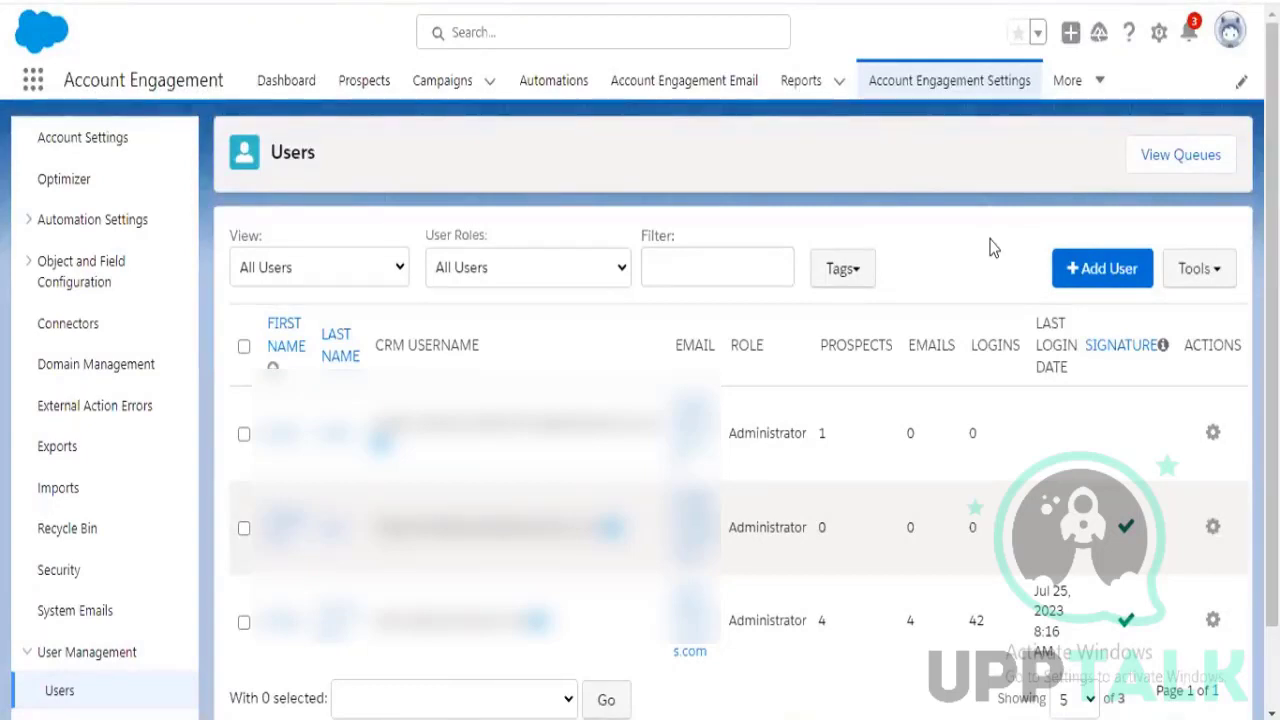
pyautogui.click(1094, 272)
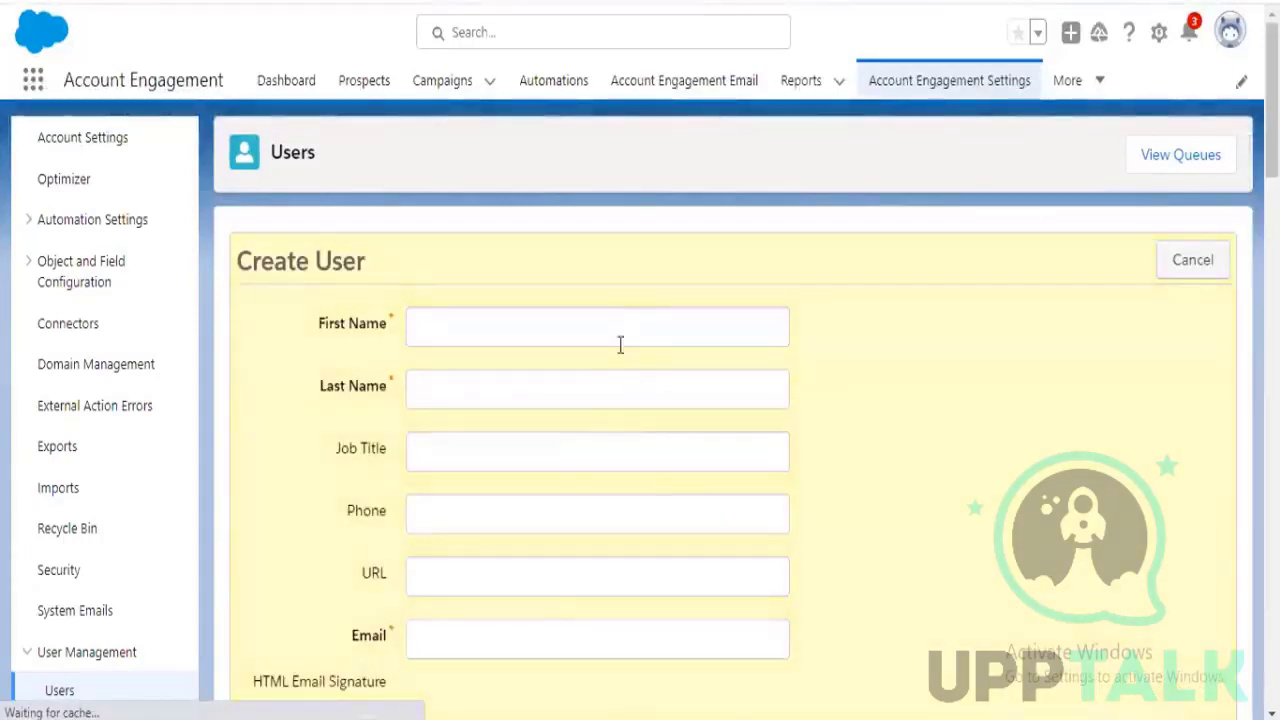
# Fill in the new user's first name, last name and email address
pyautogui.click(620, 326)
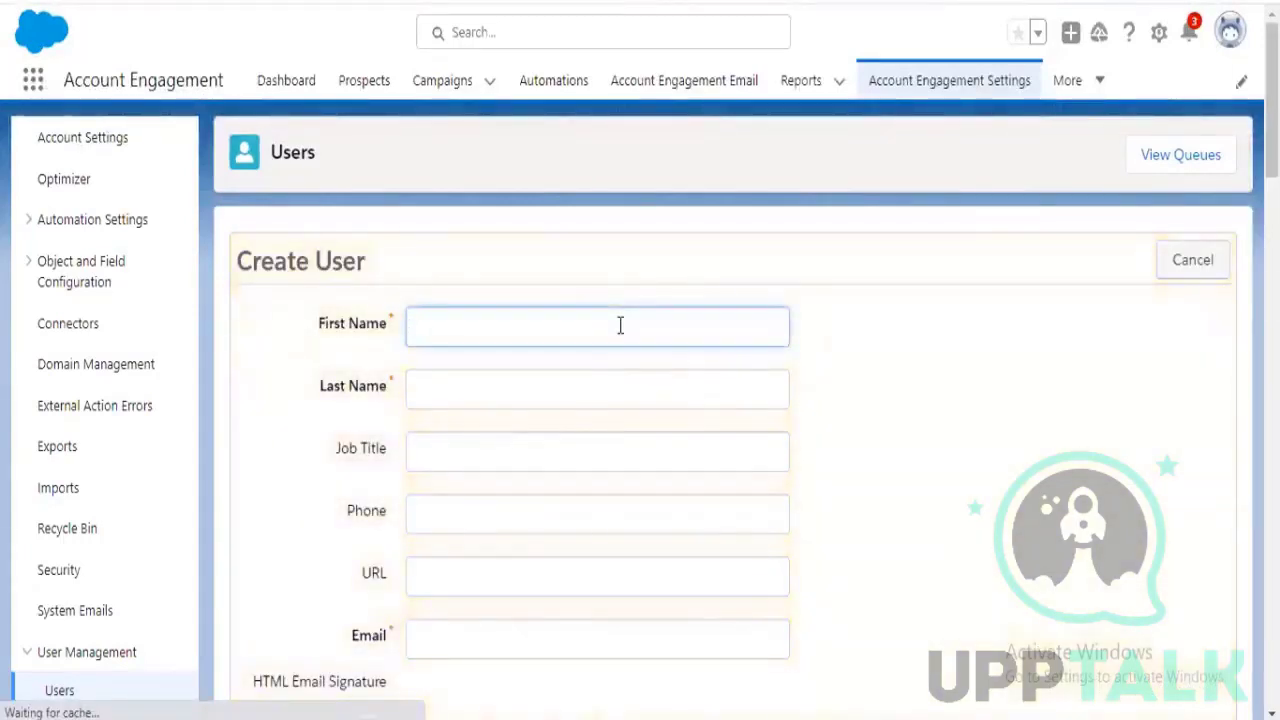
pyautogui.write('Test')
pyautogui.press('Tab')
pyautogui.write('test')
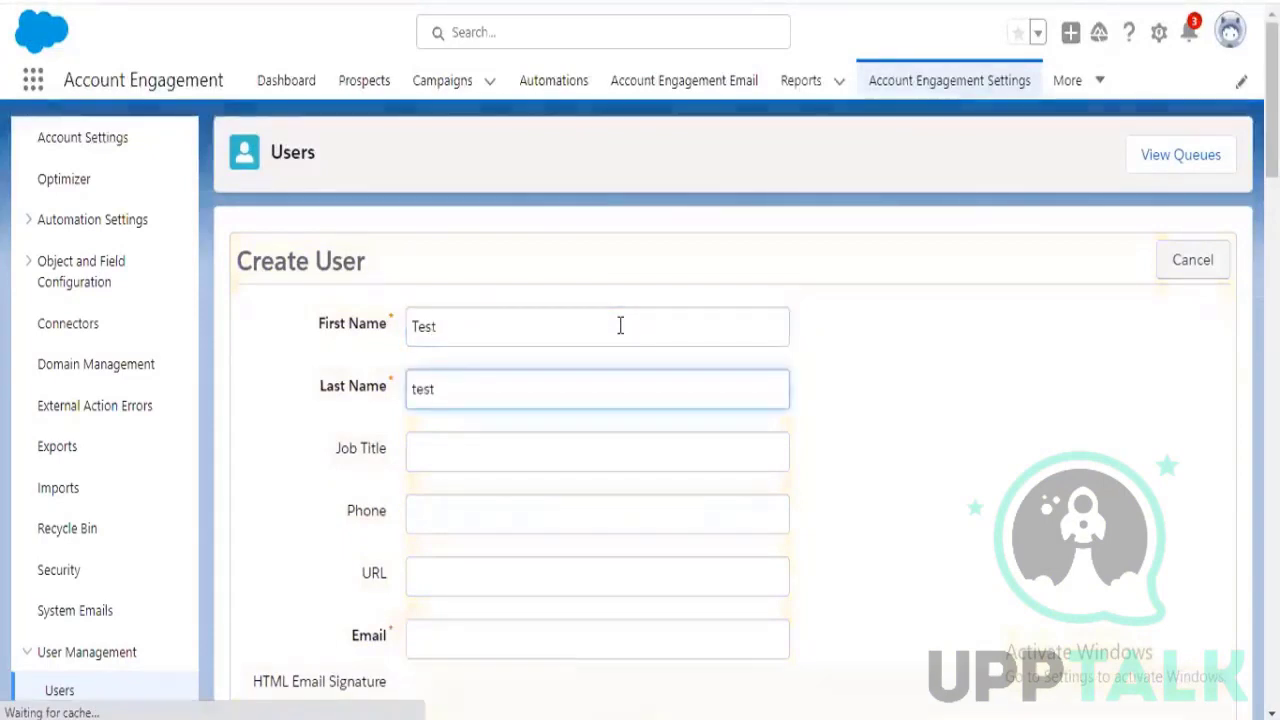
pyautogui.scroll(-2, 548, 508)
pyautogui.click(493, 421)
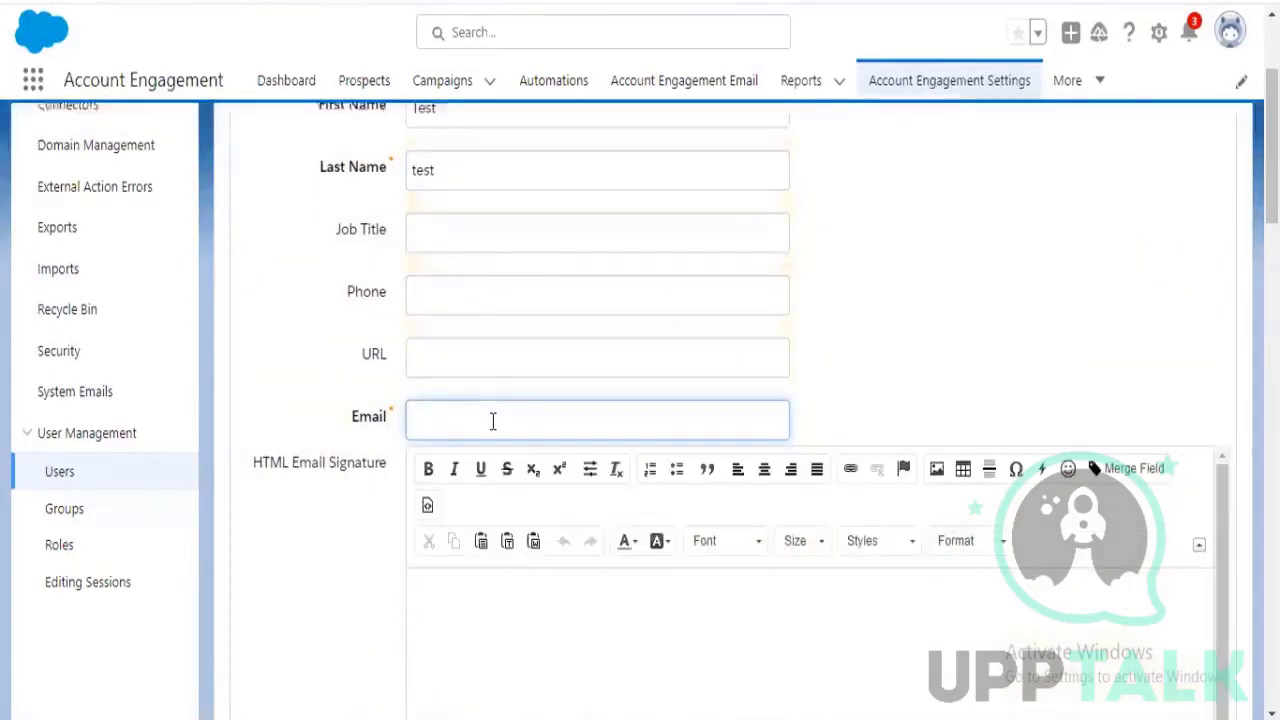
pyautogui.write('test@tes')
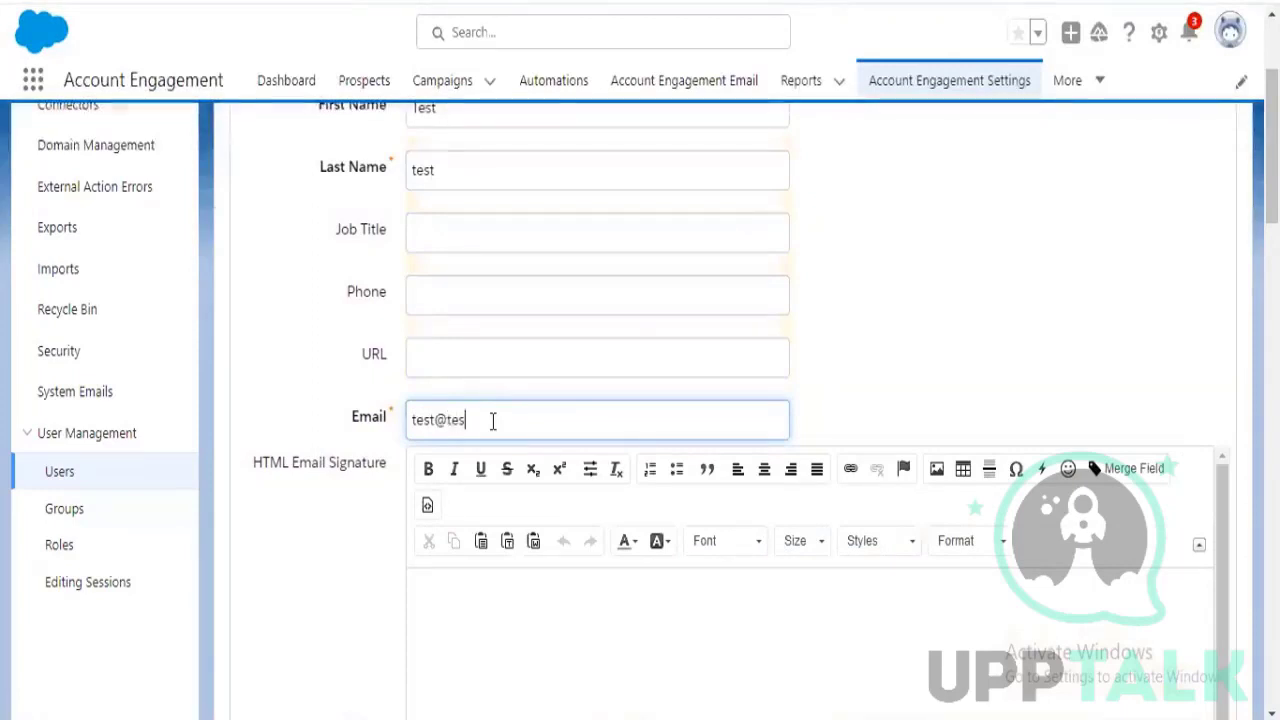
pyautogui.write('t.co')
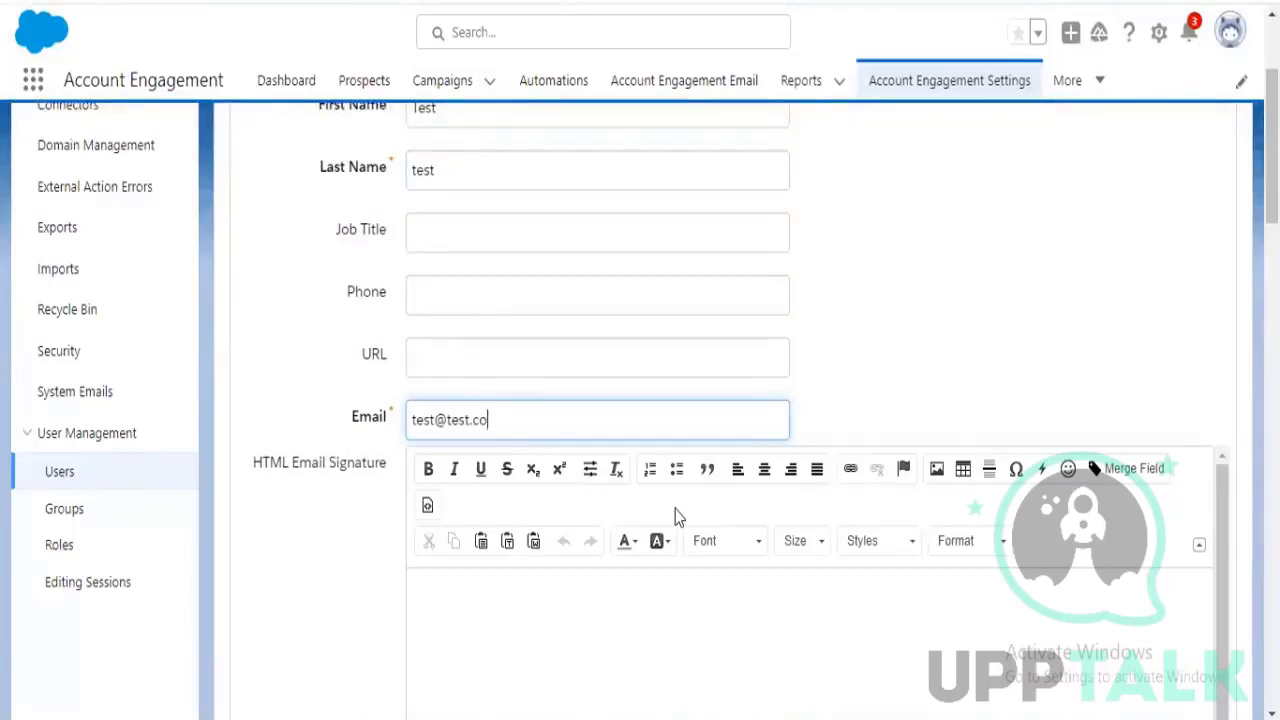
pyautogui.write('m')
# Set the new user's CRM username to the insightssecurity account
pyautogui.scroll(-7, 329, 551)
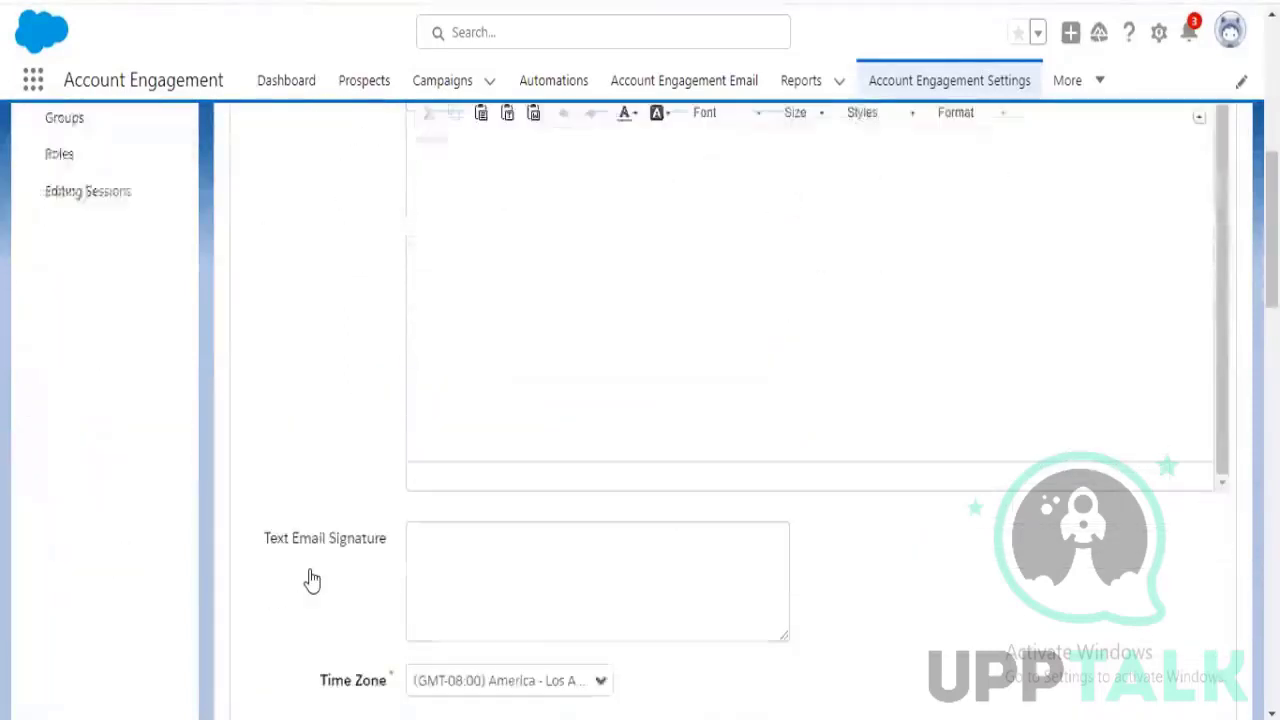
pyautogui.scroll(-1, 312, 580)
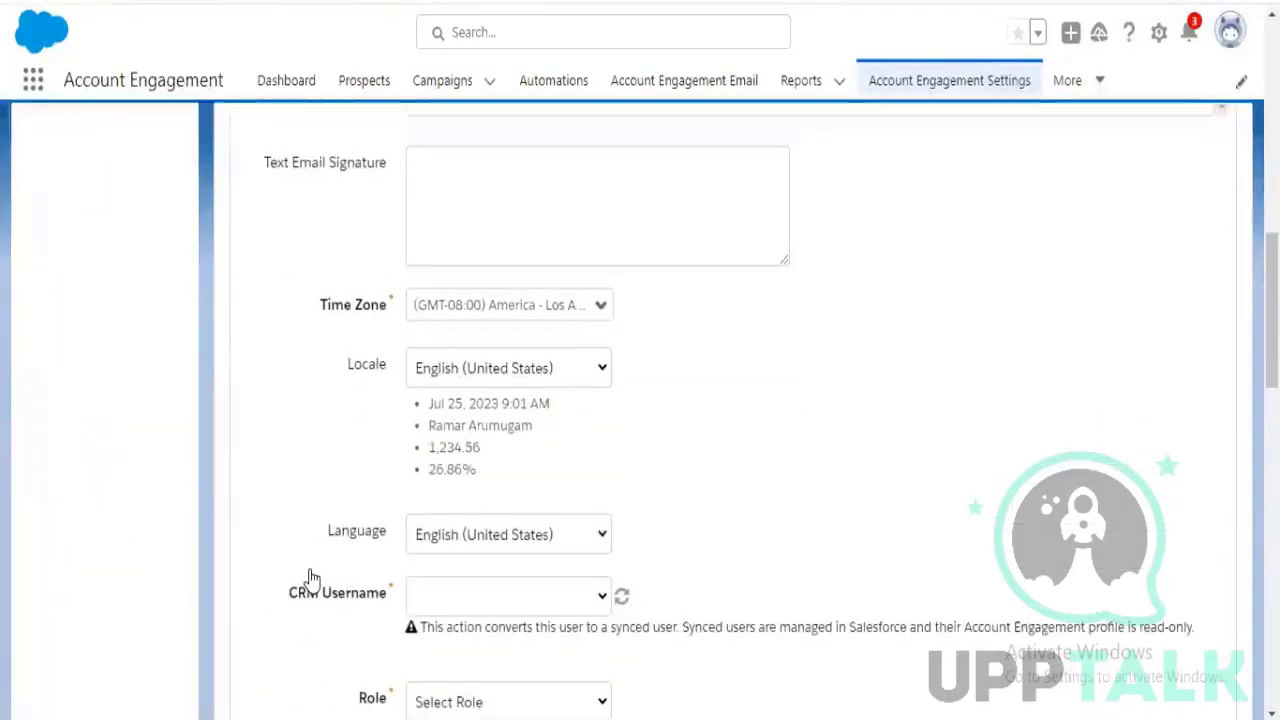
pyautogui.scroll(2, 312, 580)
pyautogui.scroll(-3, 312, 580)
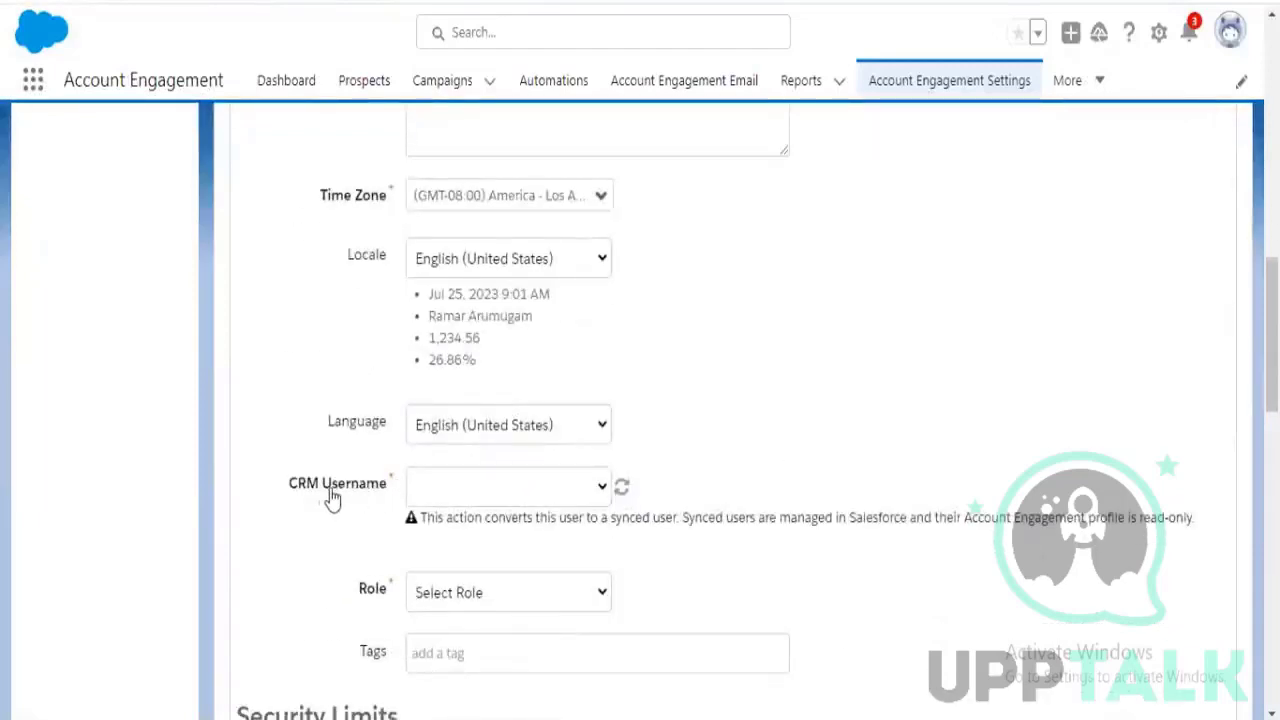
pyautogui.click(605, 488)
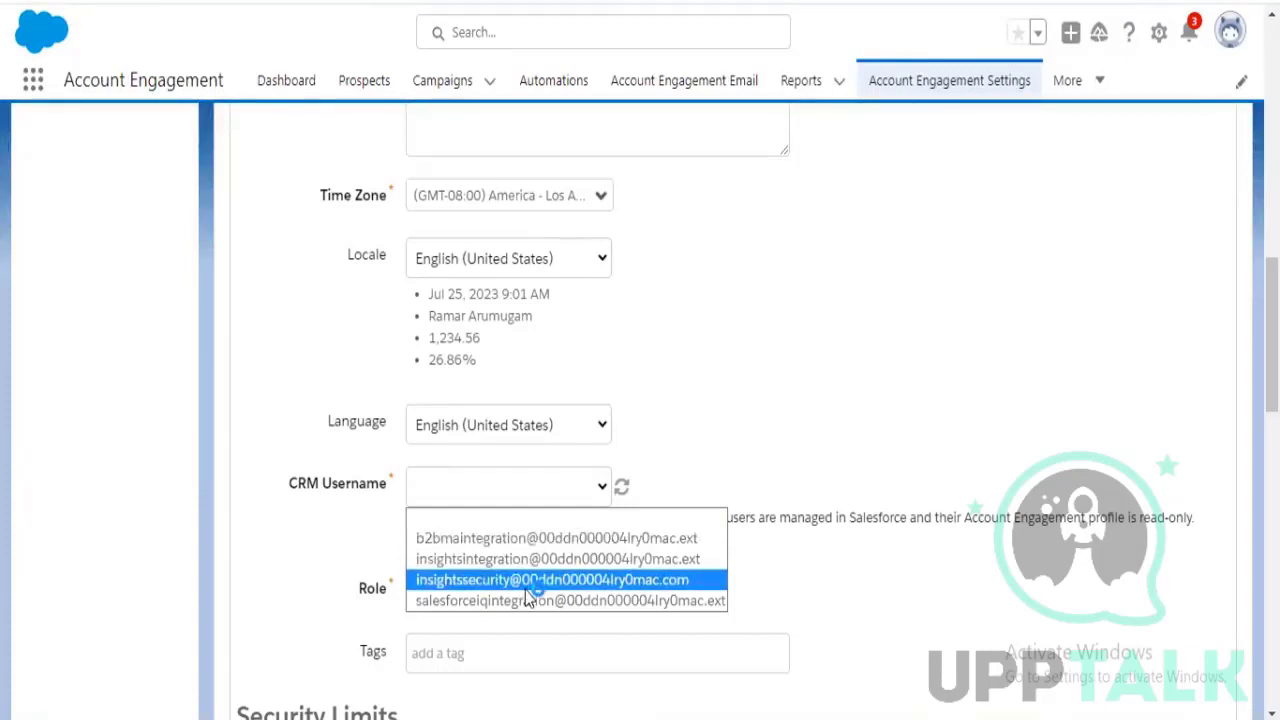
pyautogui.click(617, 587)
pyautogui.scroll(-2, 500, 606)
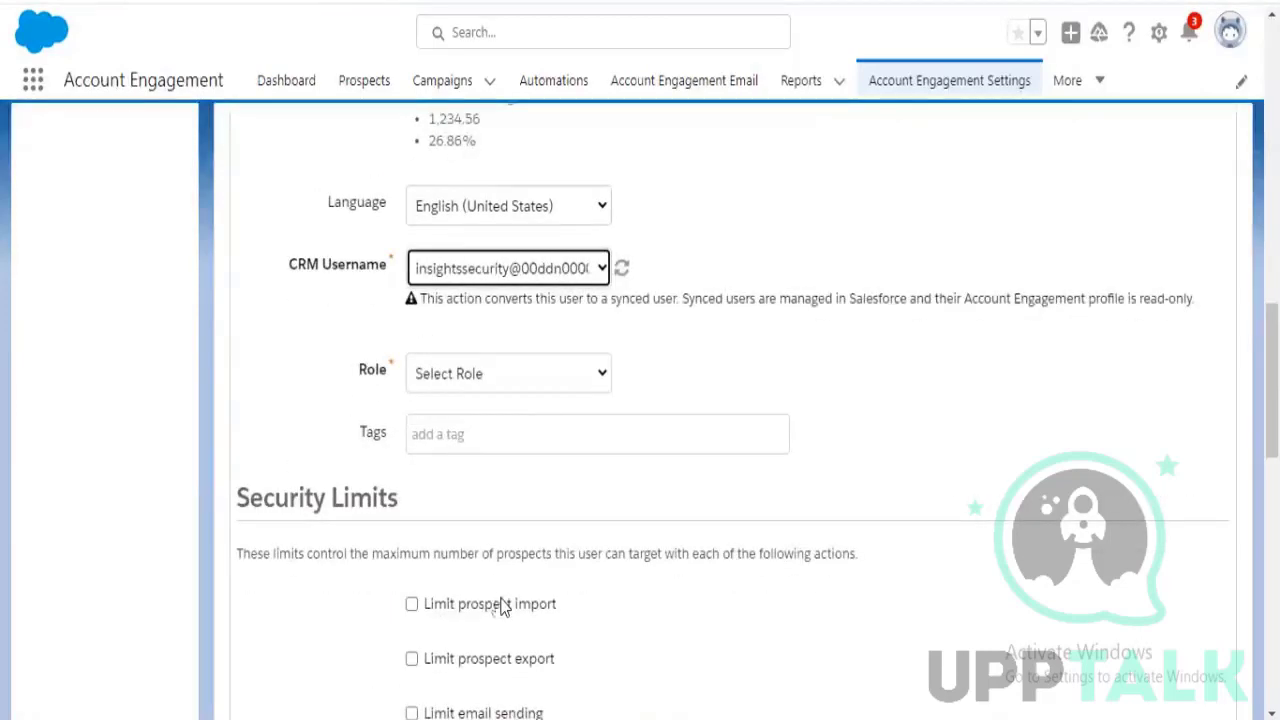
pyautogui.scroll(5, 589, 383)
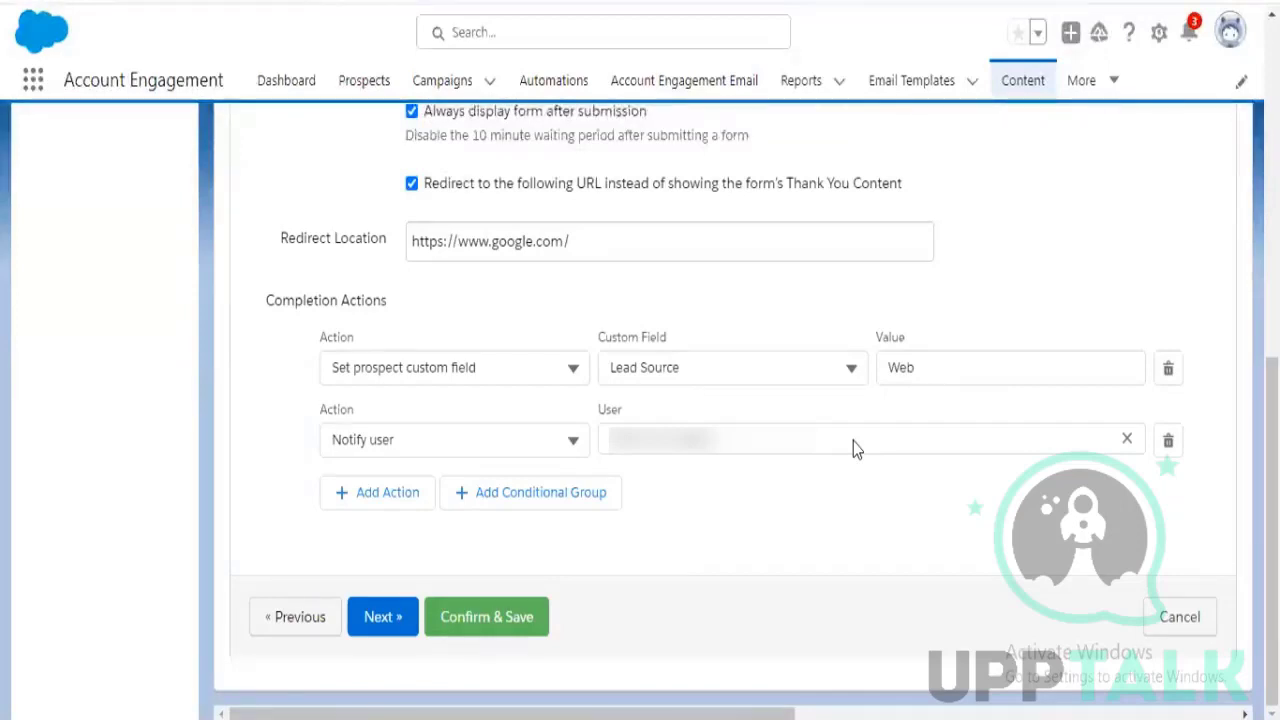
# Add a third completion action to the form, after the Notify user action, and set it to Adjust score
pyautogui.scroll(3, 806, 559)
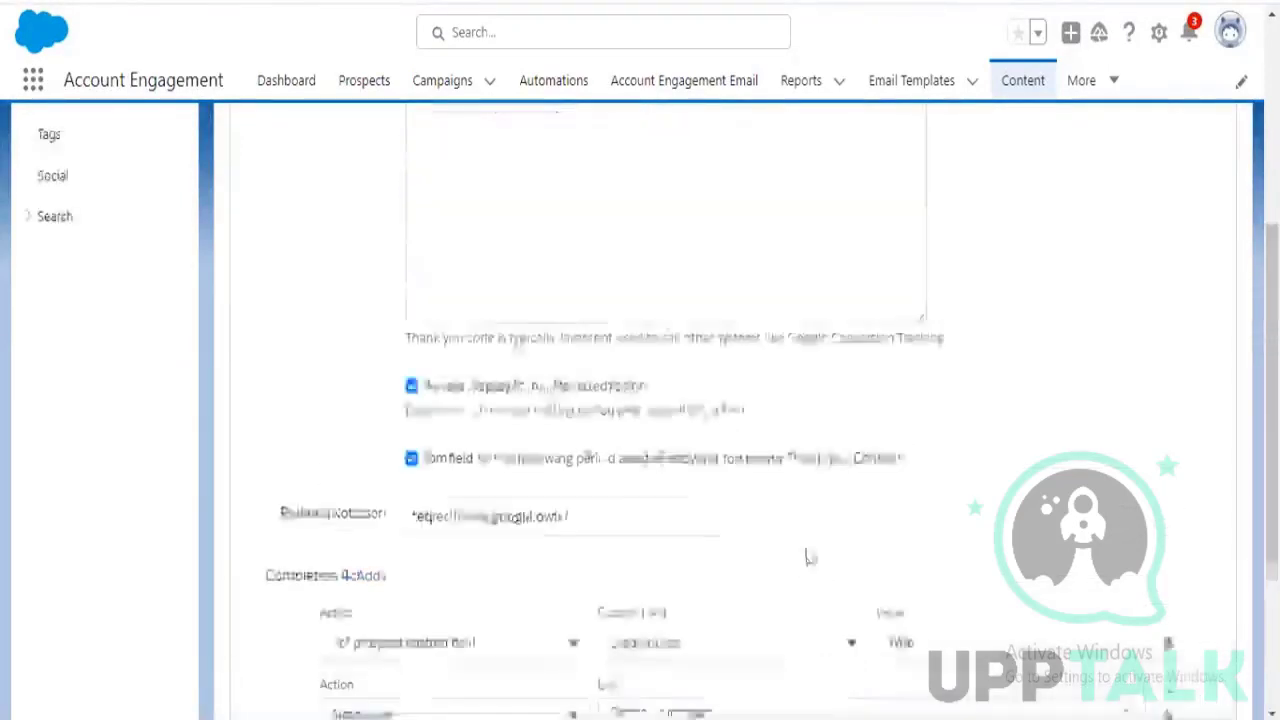
pyautogui.scroll(-3, 837, 537)
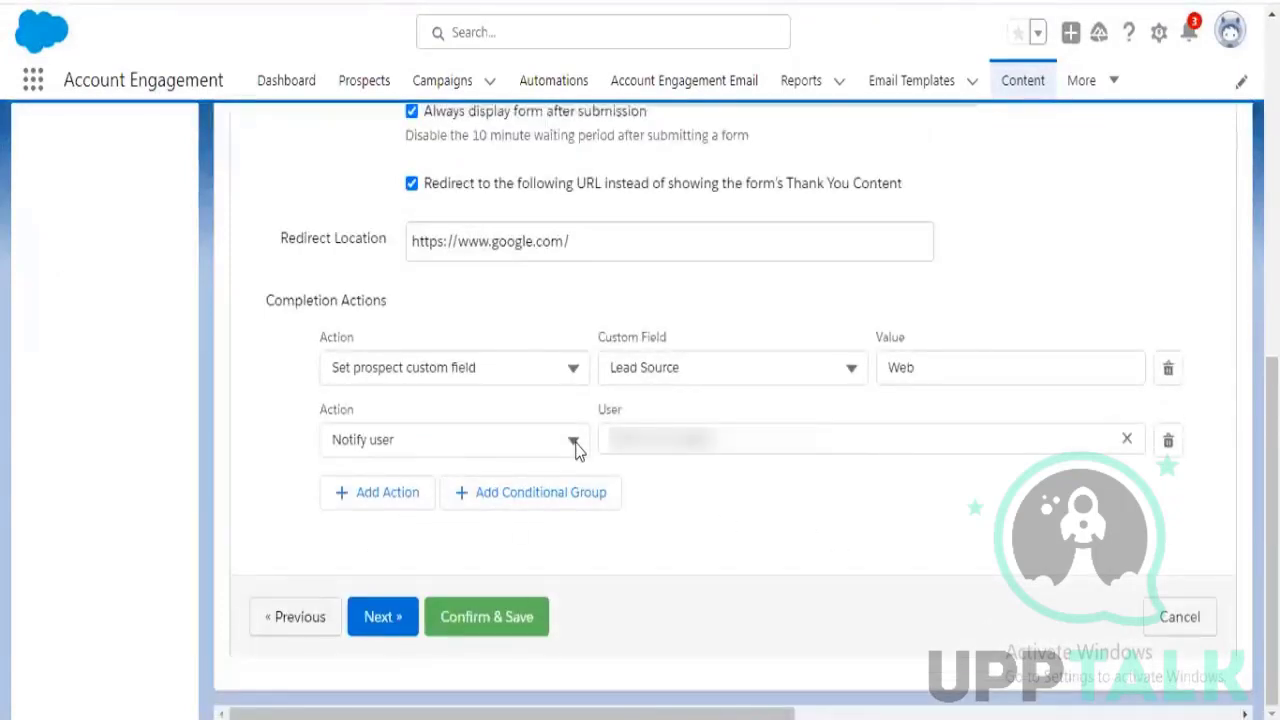
pyautogui.click(407, 502)
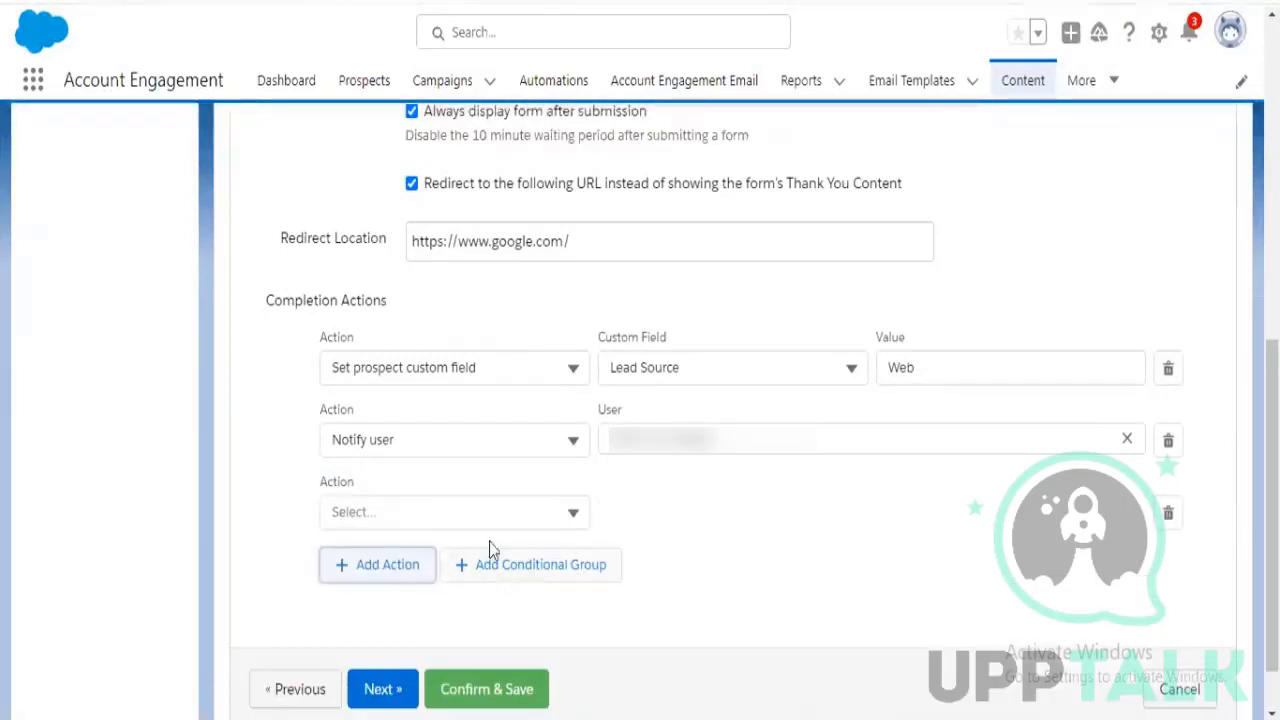
pyautogui.click(538, 514)
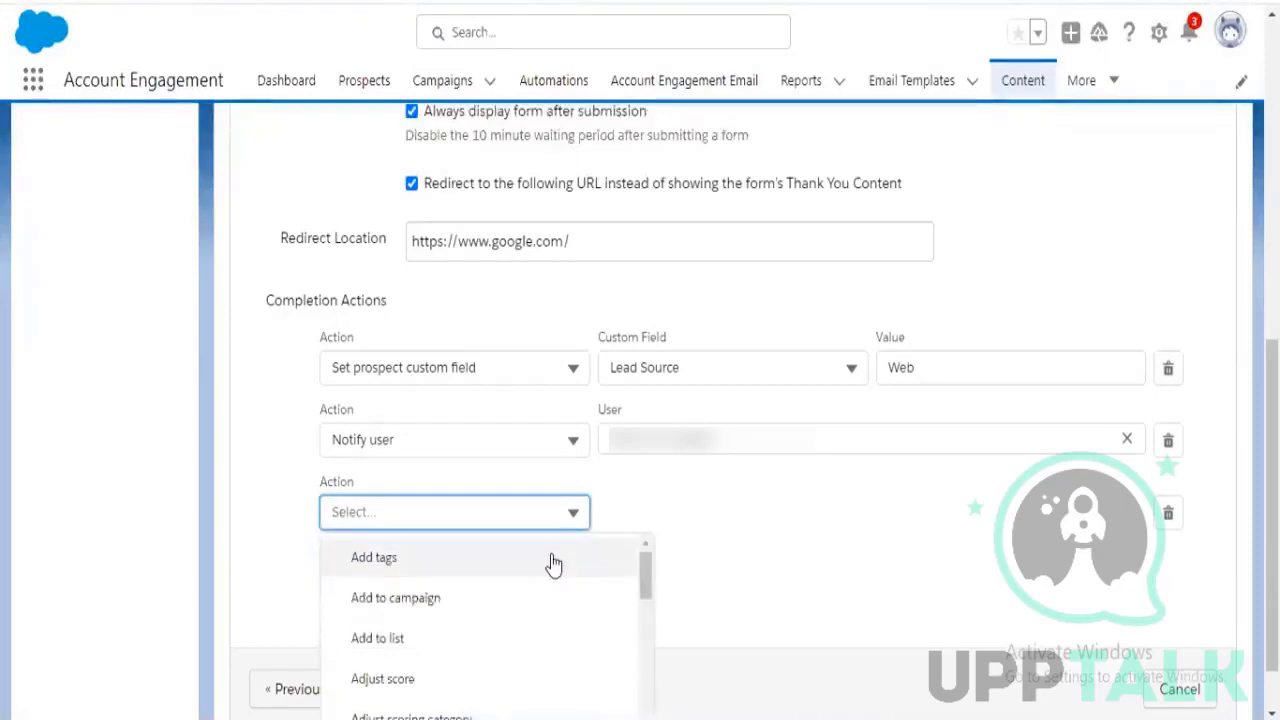
pyautogui.scroll(-2, 761, 513)
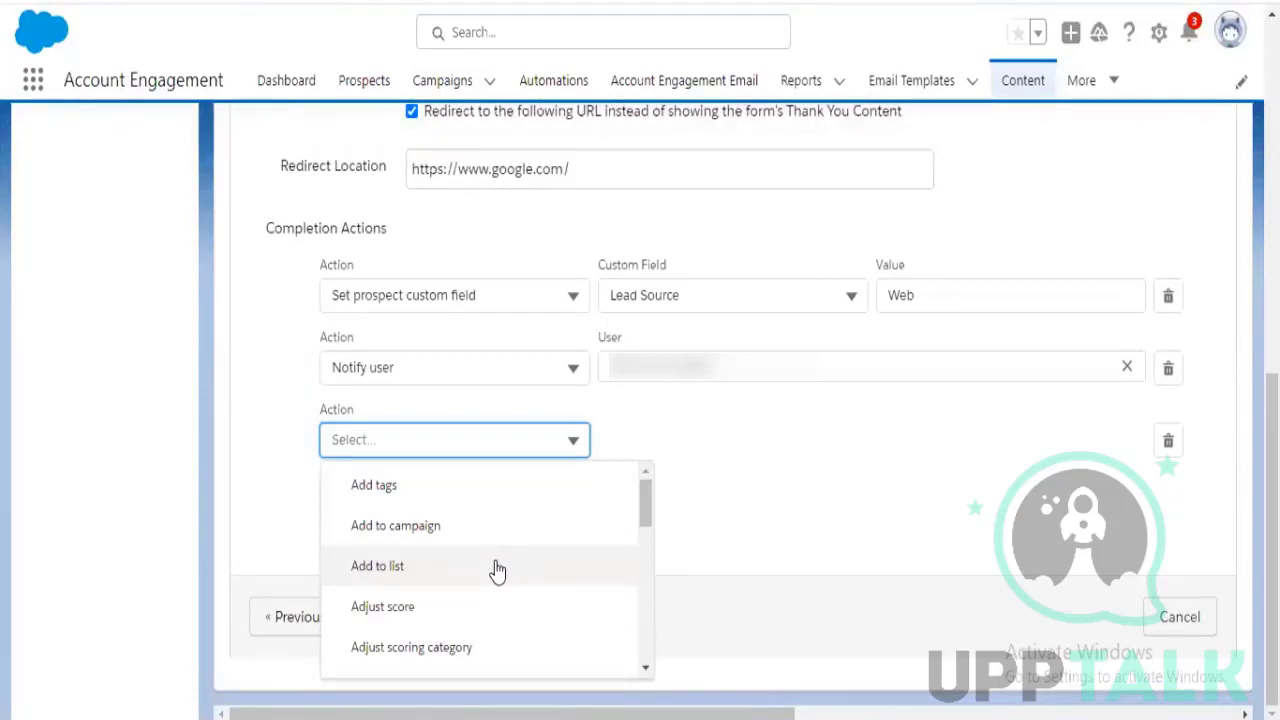
pyautogui.scroll(-1, 497, 570)
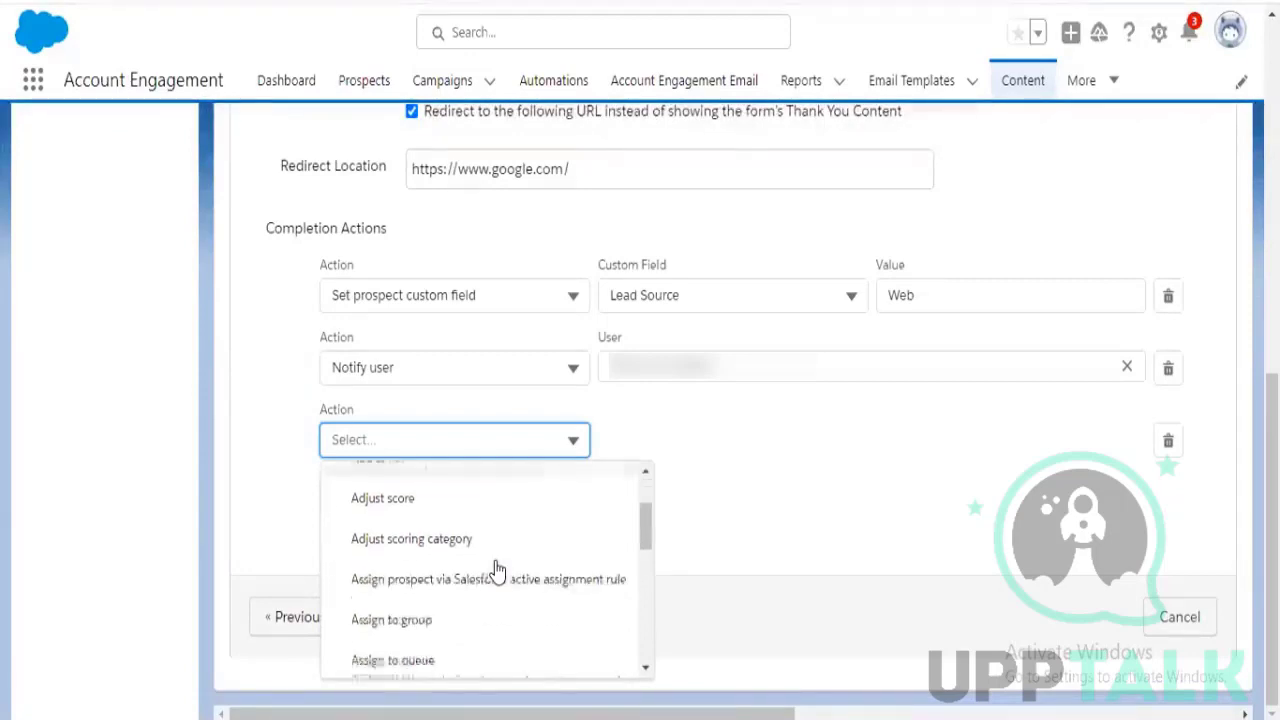
pyautogui.click(452, 502)
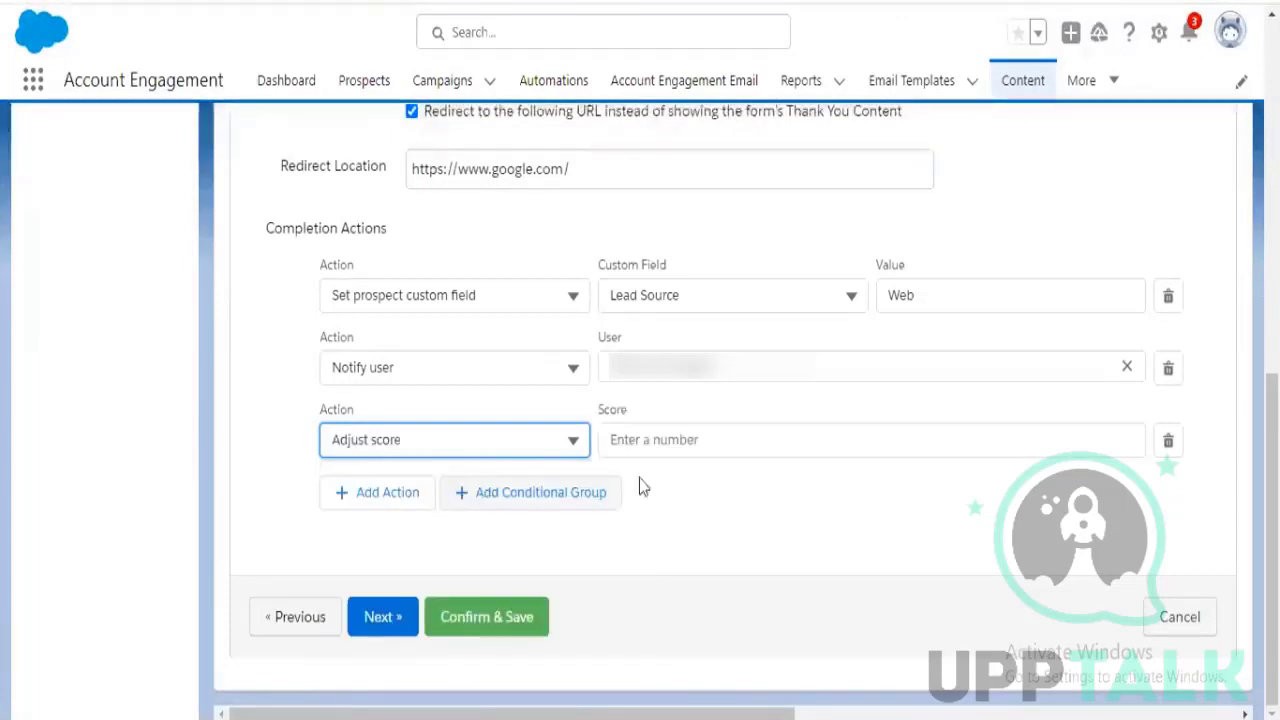
# Set the score of the Adjust score completion action to +20
pyautogui.click(803, 447)
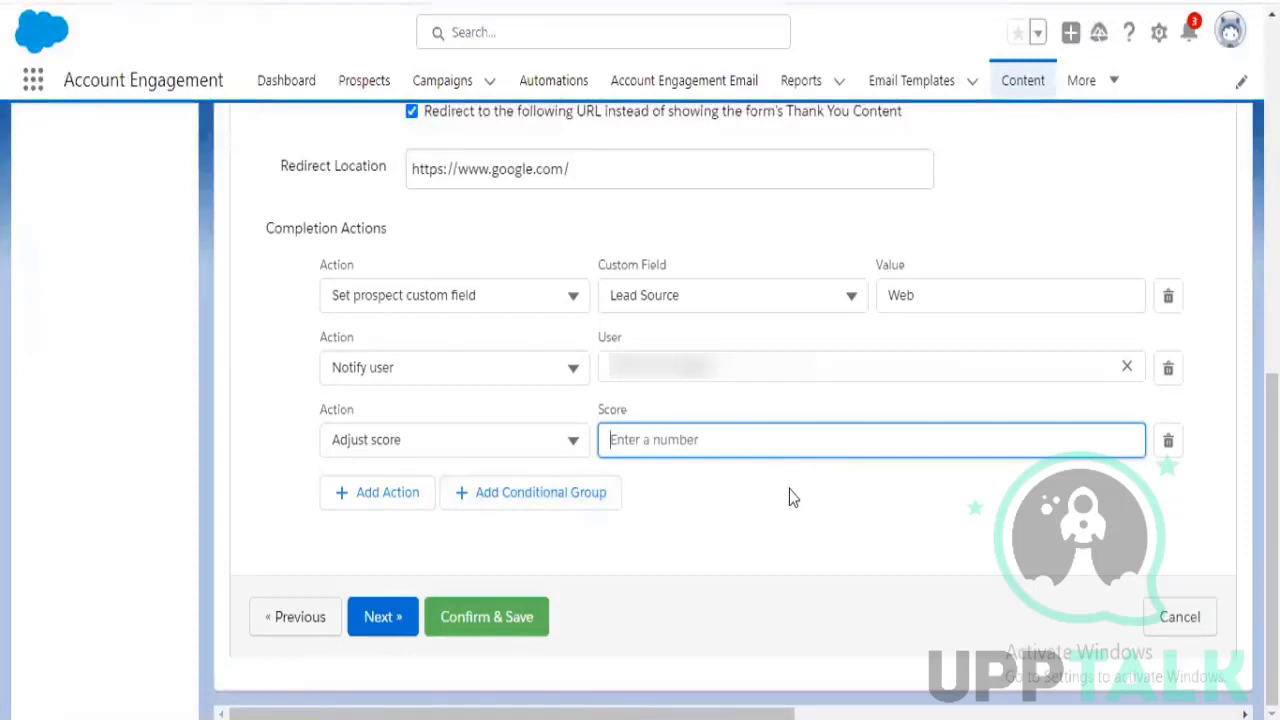
pyautogui.click(789, 489)
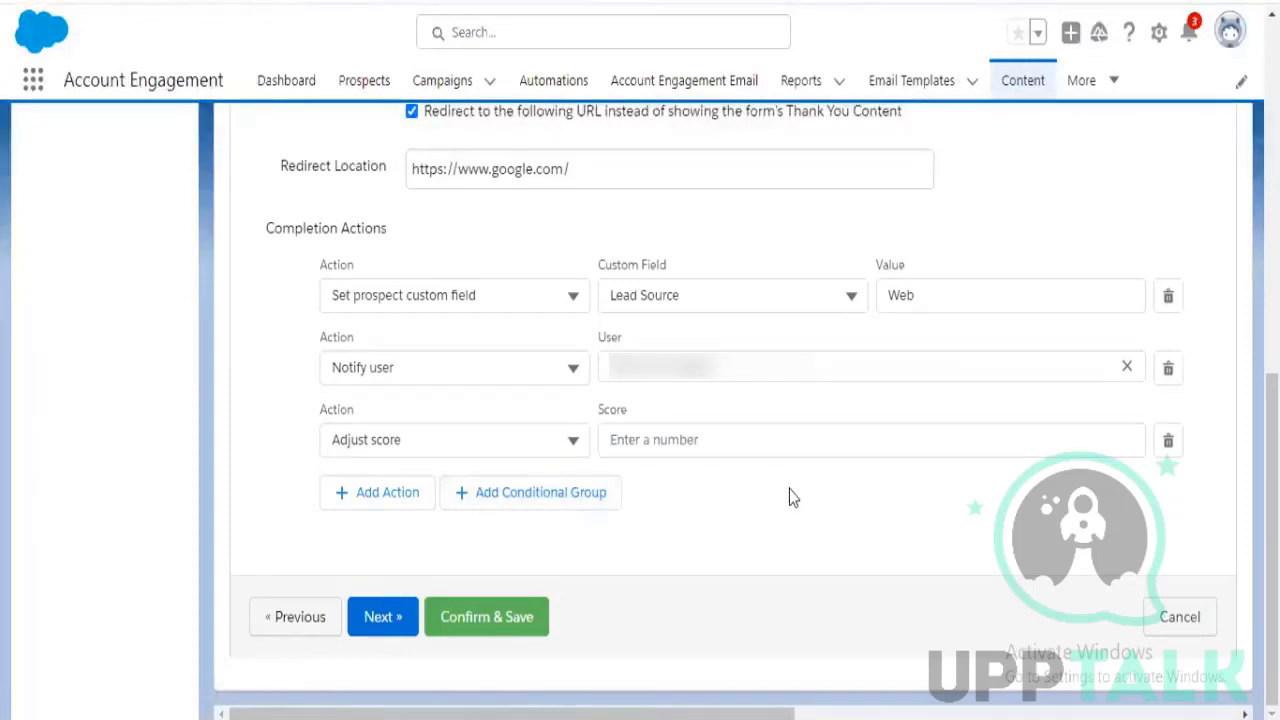
pyautogui.click(770, 443)
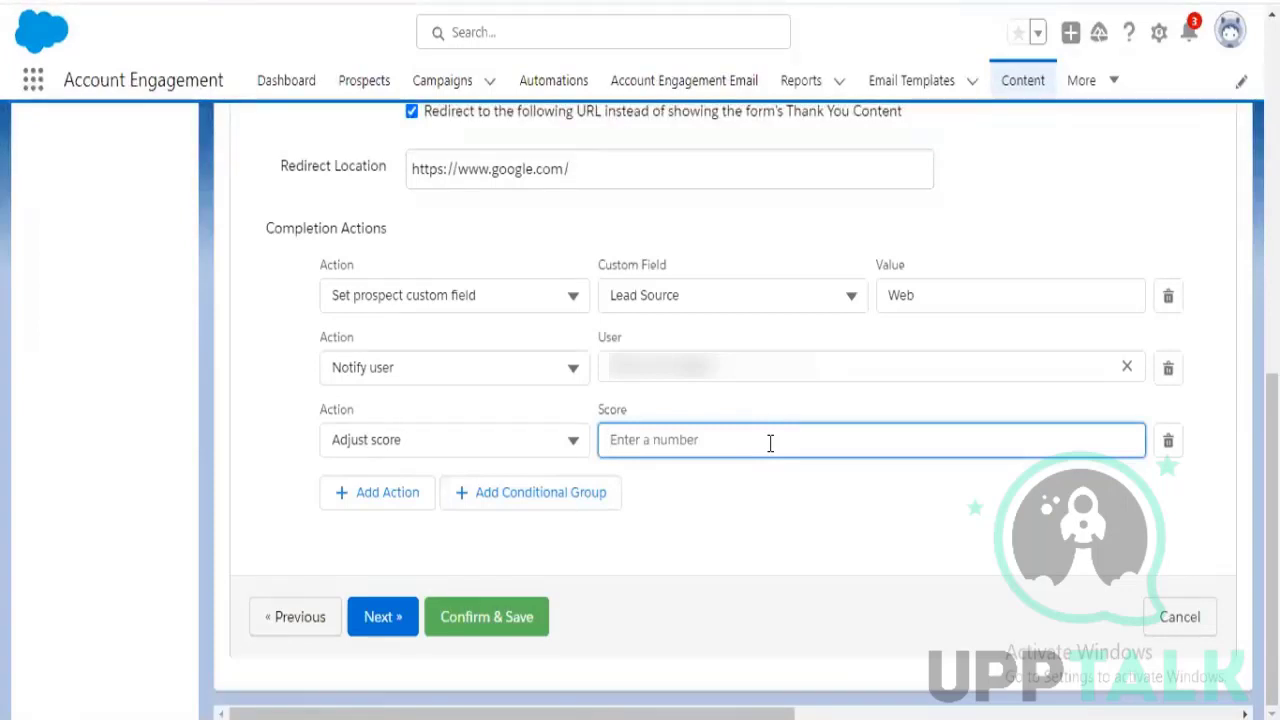
pyautogui.write('+20')
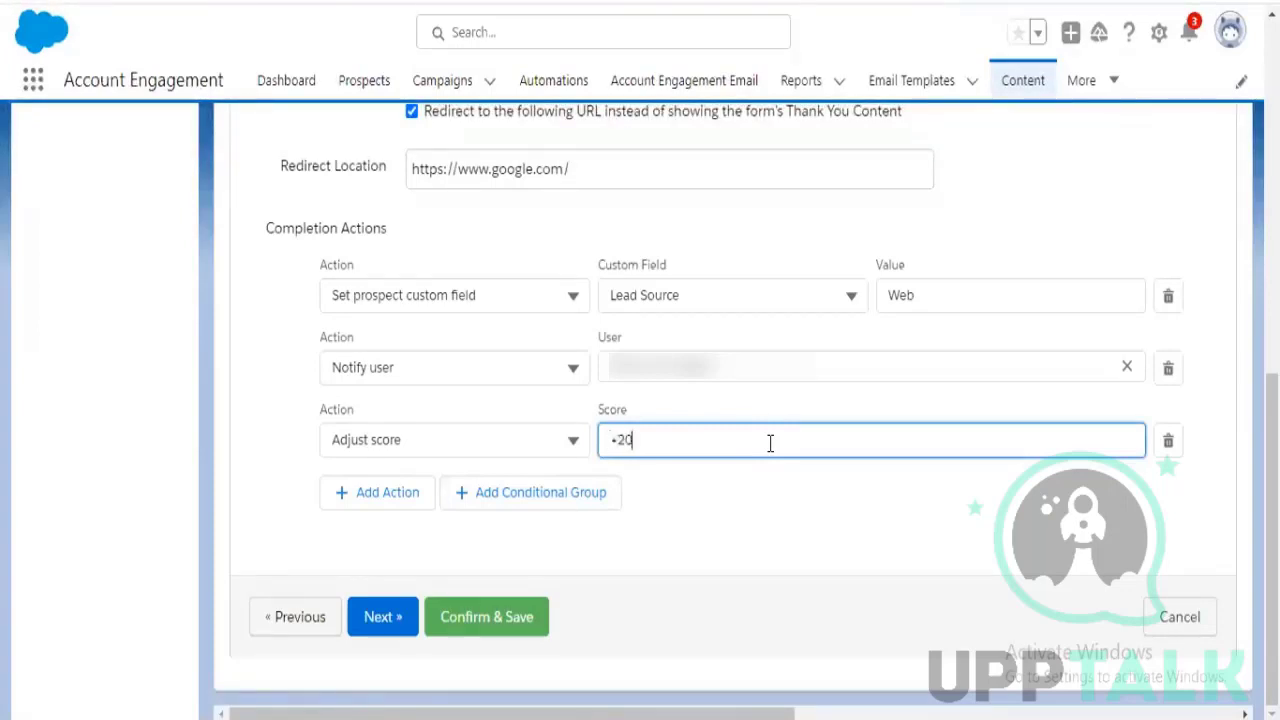
pyautogui.click(868, 510)
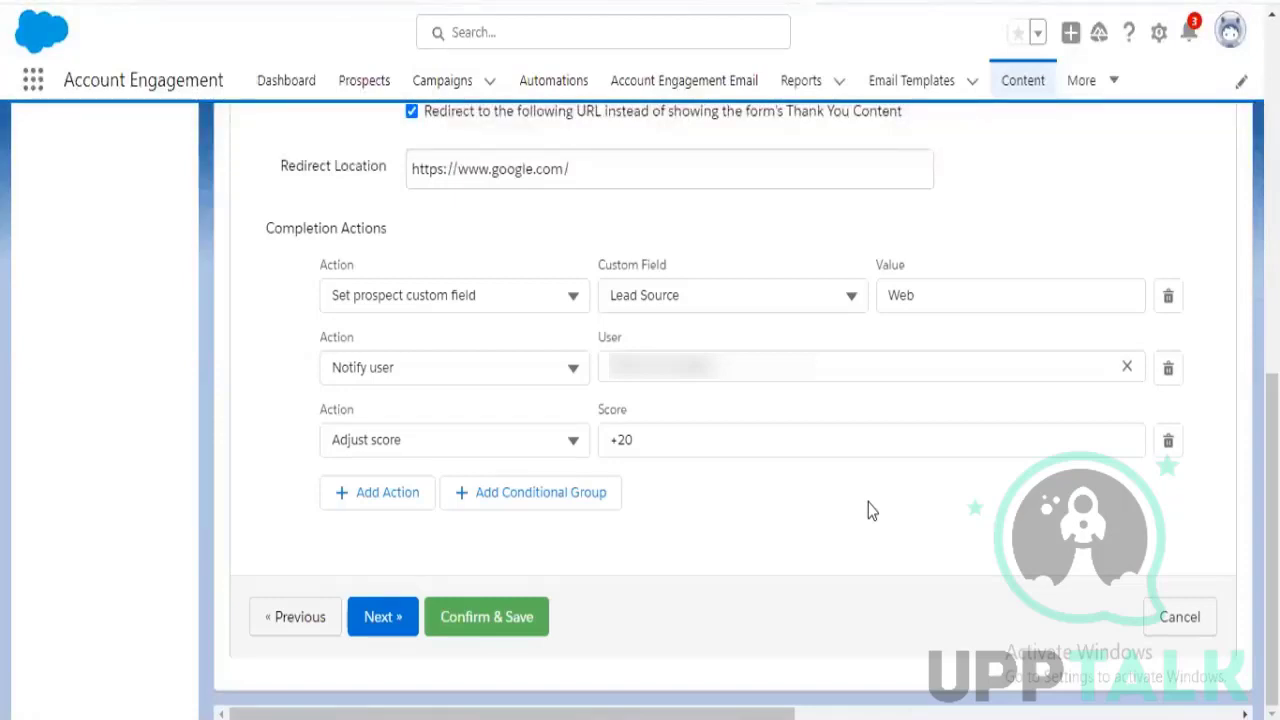
# Replace the score of the Adjust score completion action with +2
pyautogui.click(682, 437)
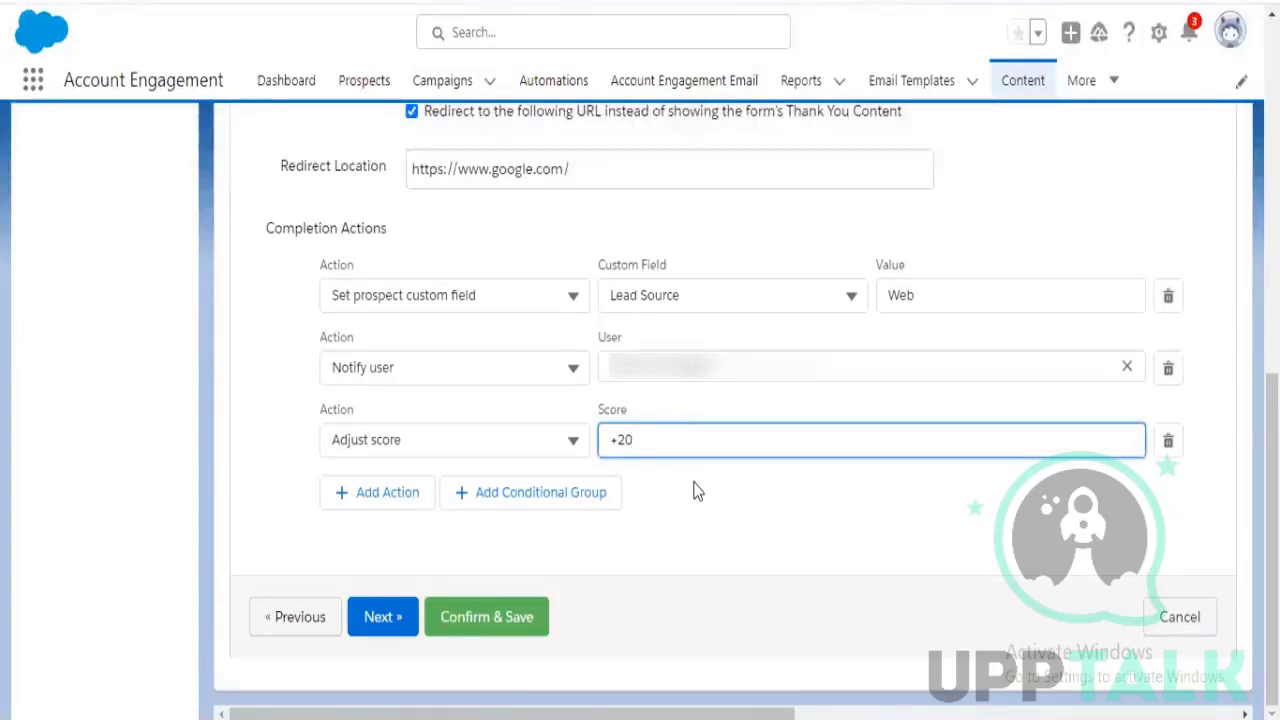
pyautogui.moveTo(697, 443); pyautogui.dragTo(594, 450)
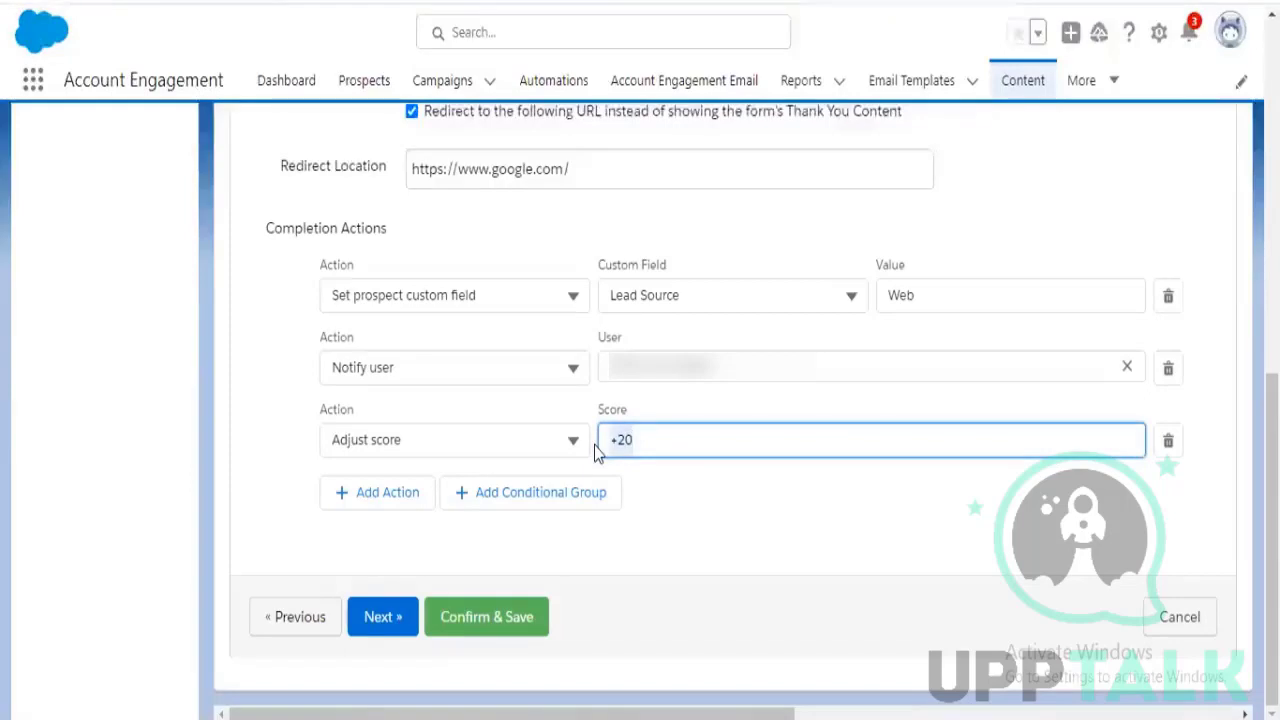
pyautogui.press('BackSpace')
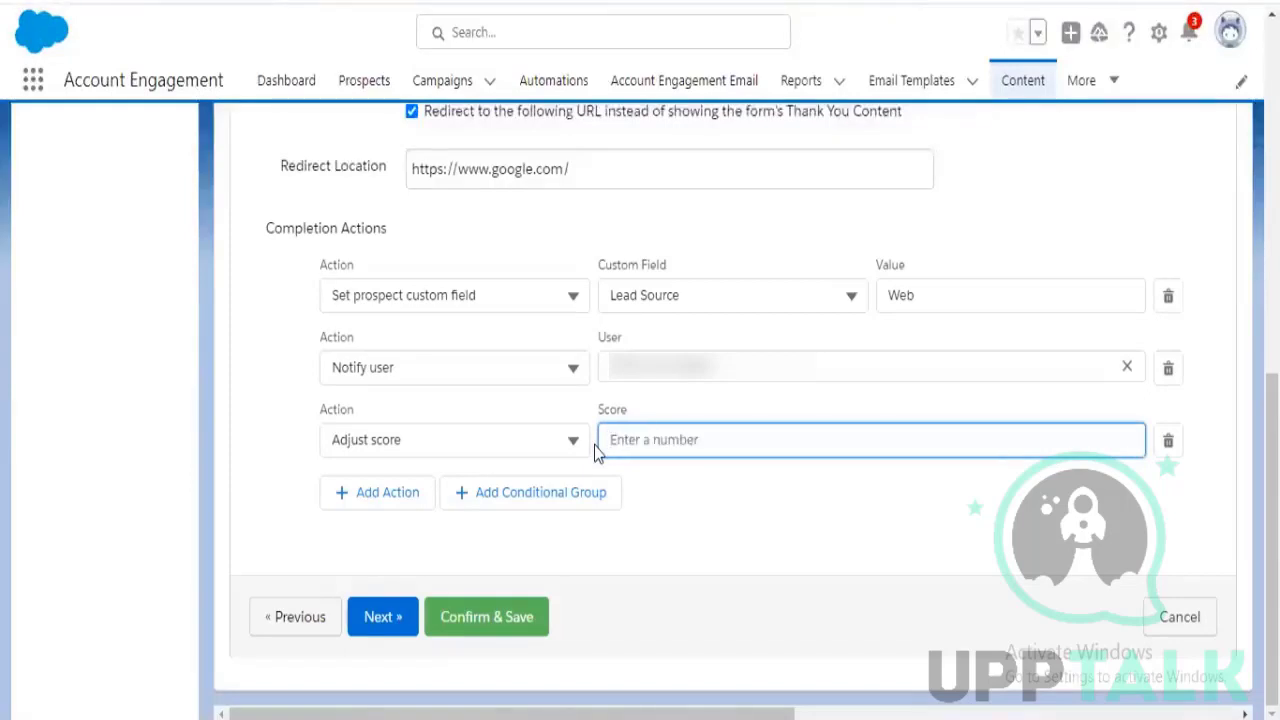
pyautogui.write('+1')
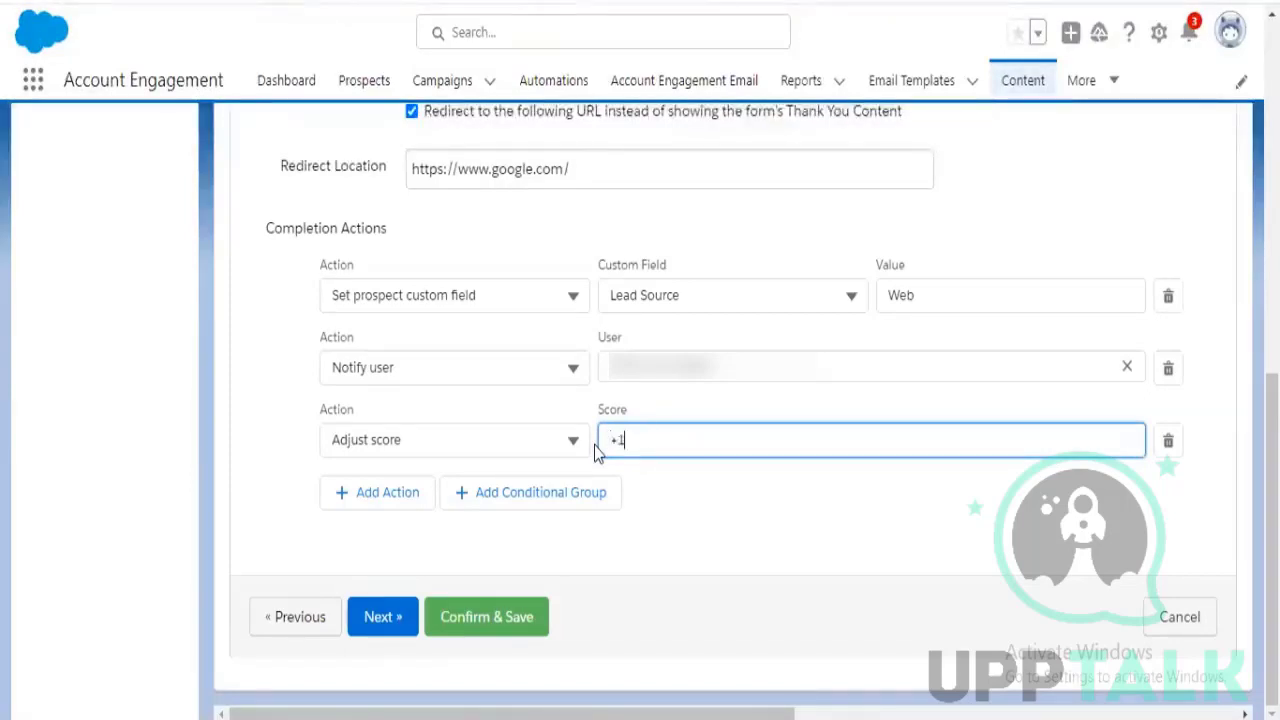
pyautogui.press('BackSpace')
pyautogui.press('BackSpace')
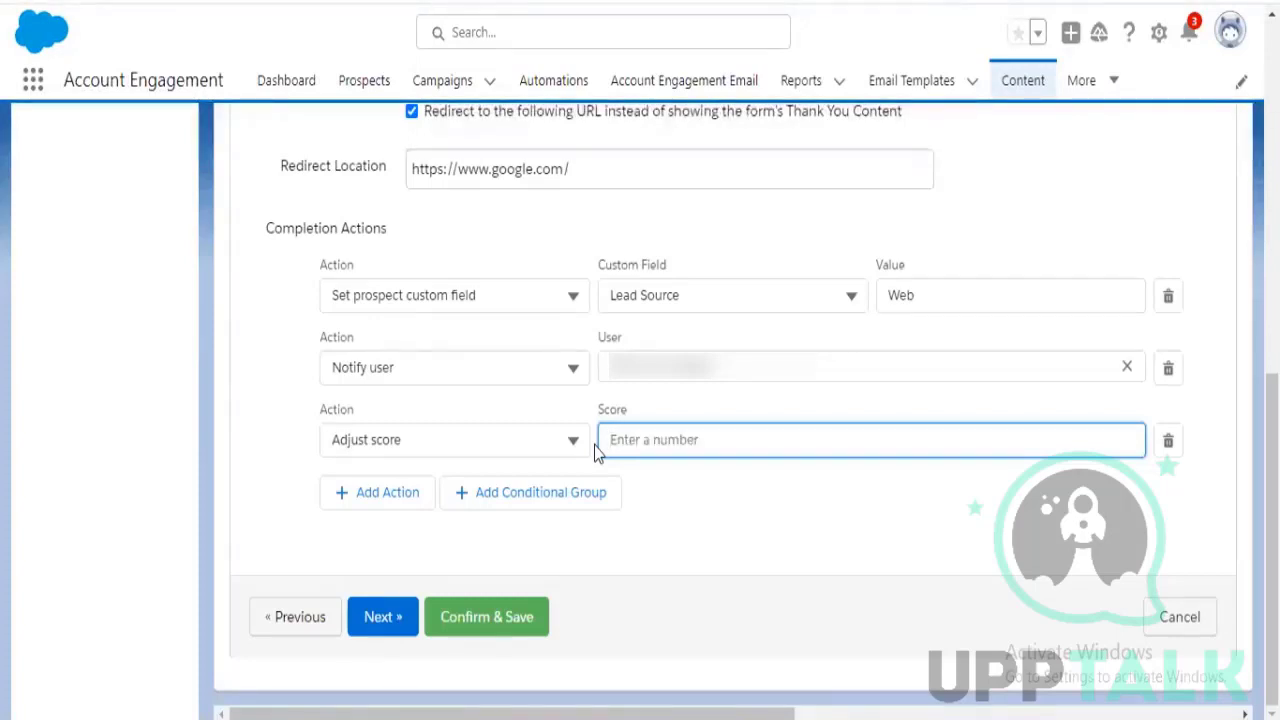
pyautogui.write('+2')
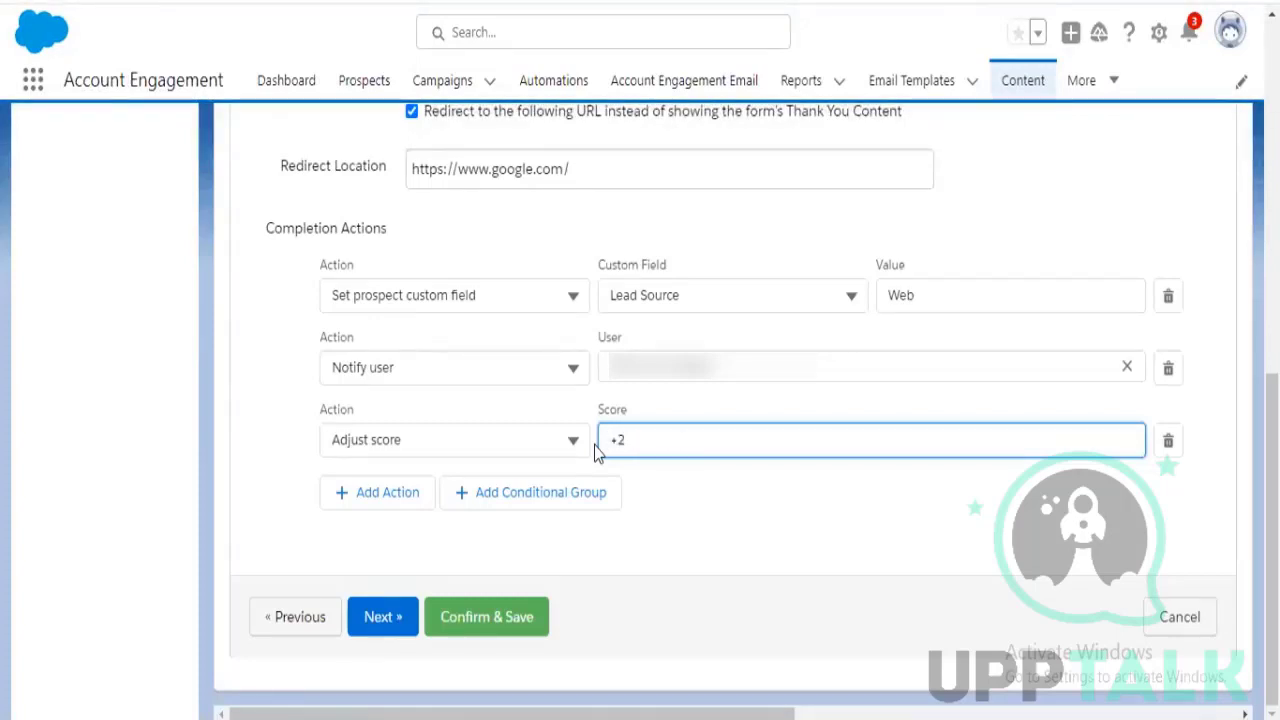
# Set the Adjust score action to +20 and add a fourth completion action, Assign prospect via Salesforce active assignment rule
pyautogui.write('0')
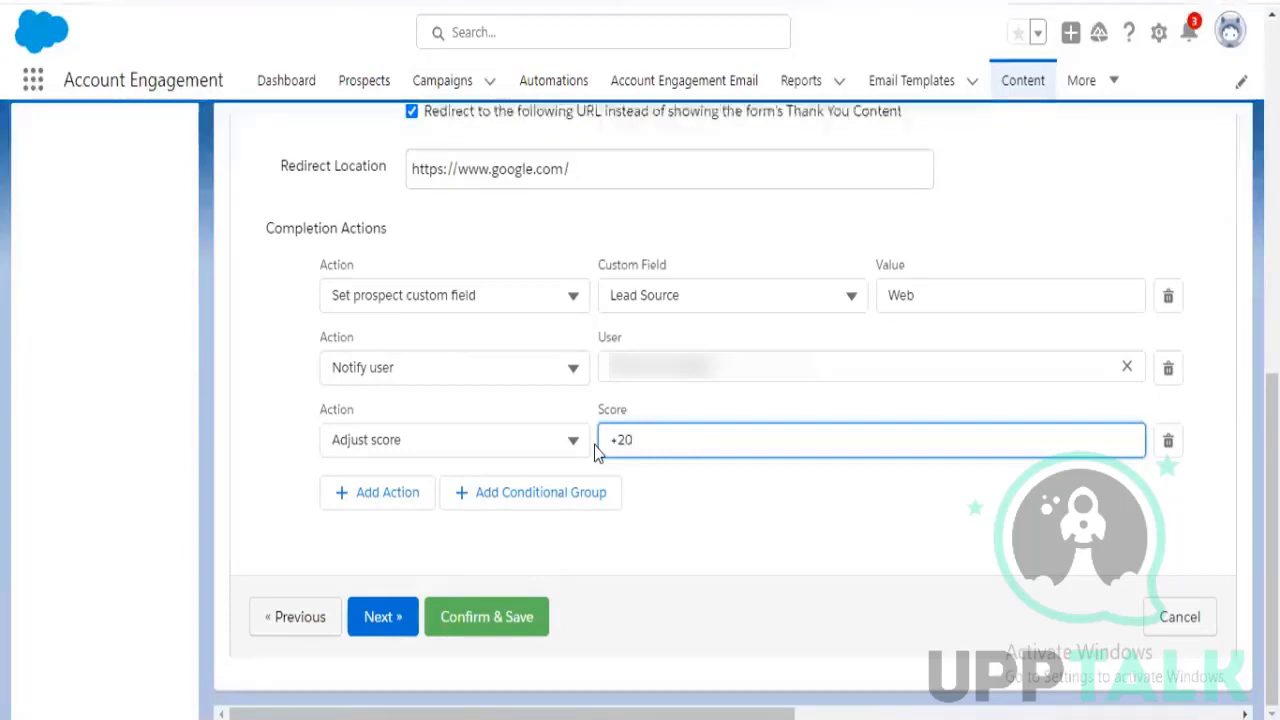
pyautogui.click(404, 499)
pyautogui.scroll(-1, 548, 525)
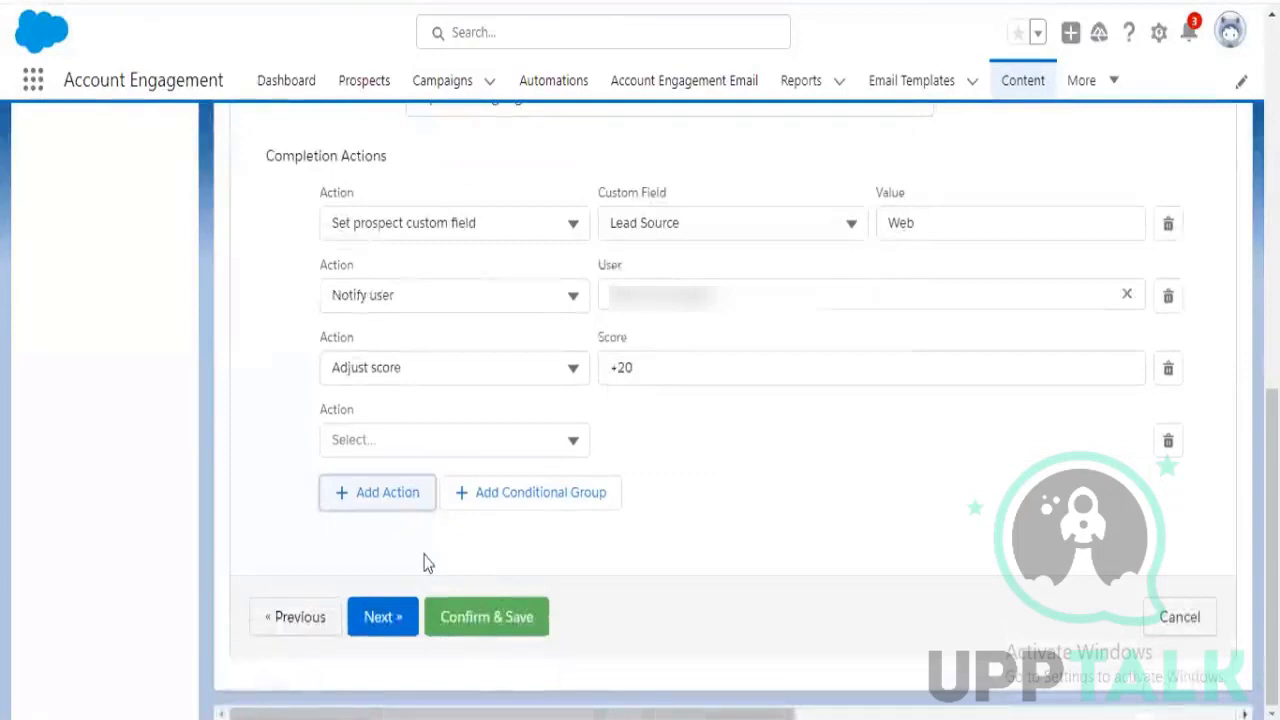
pyautogui.click(472, 445)
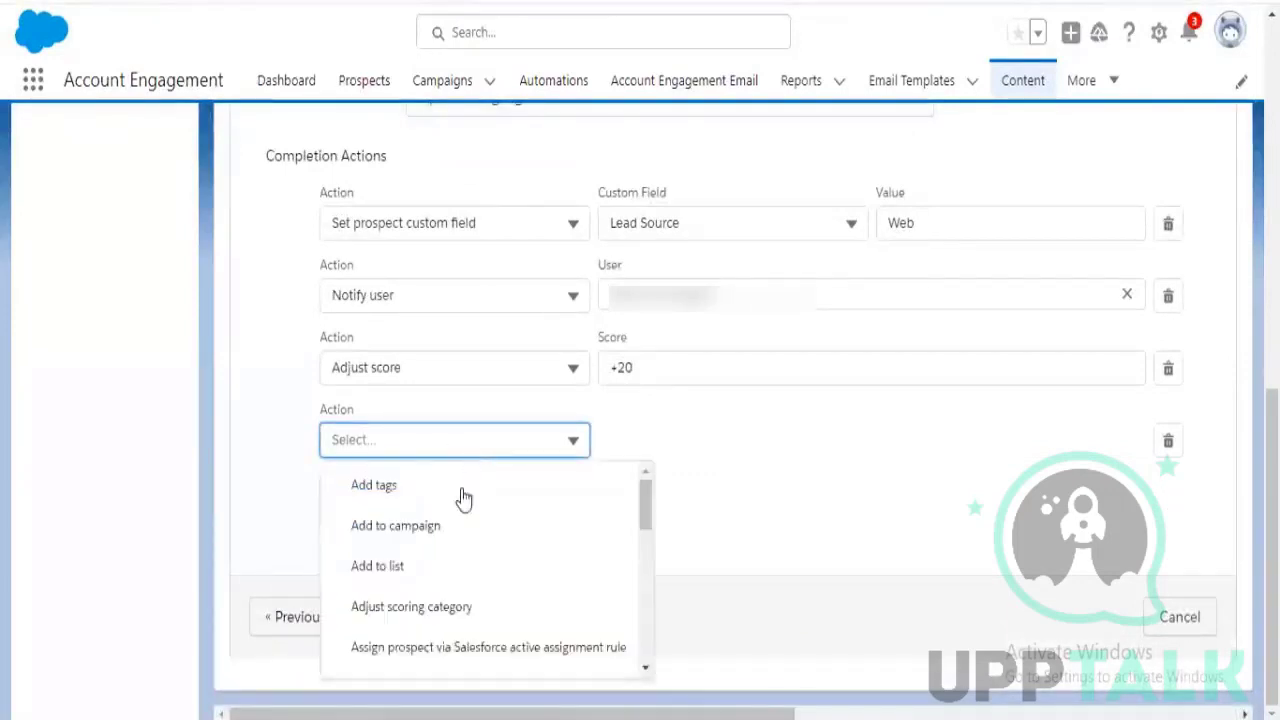
pyautogui.scroll(-2, 550, 575)
pyautogui.scroll(2, 480, 594)
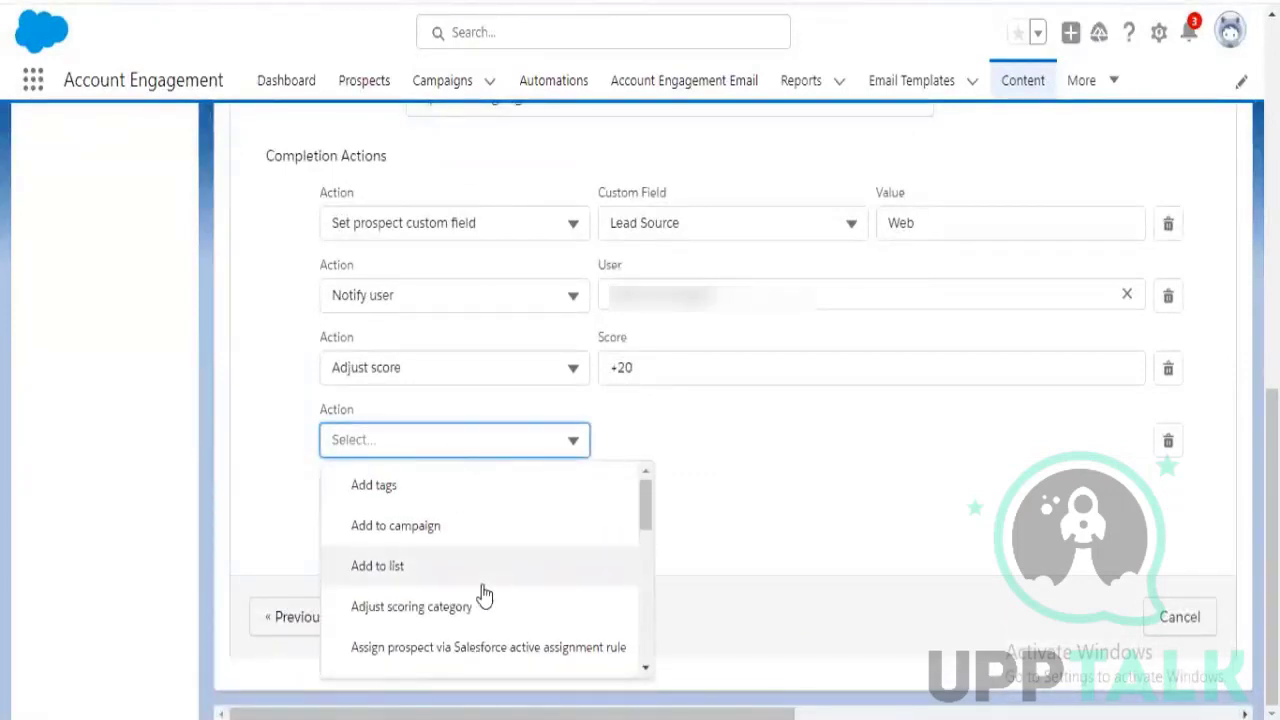
pyautogui.scroll(-2, 480, 594)
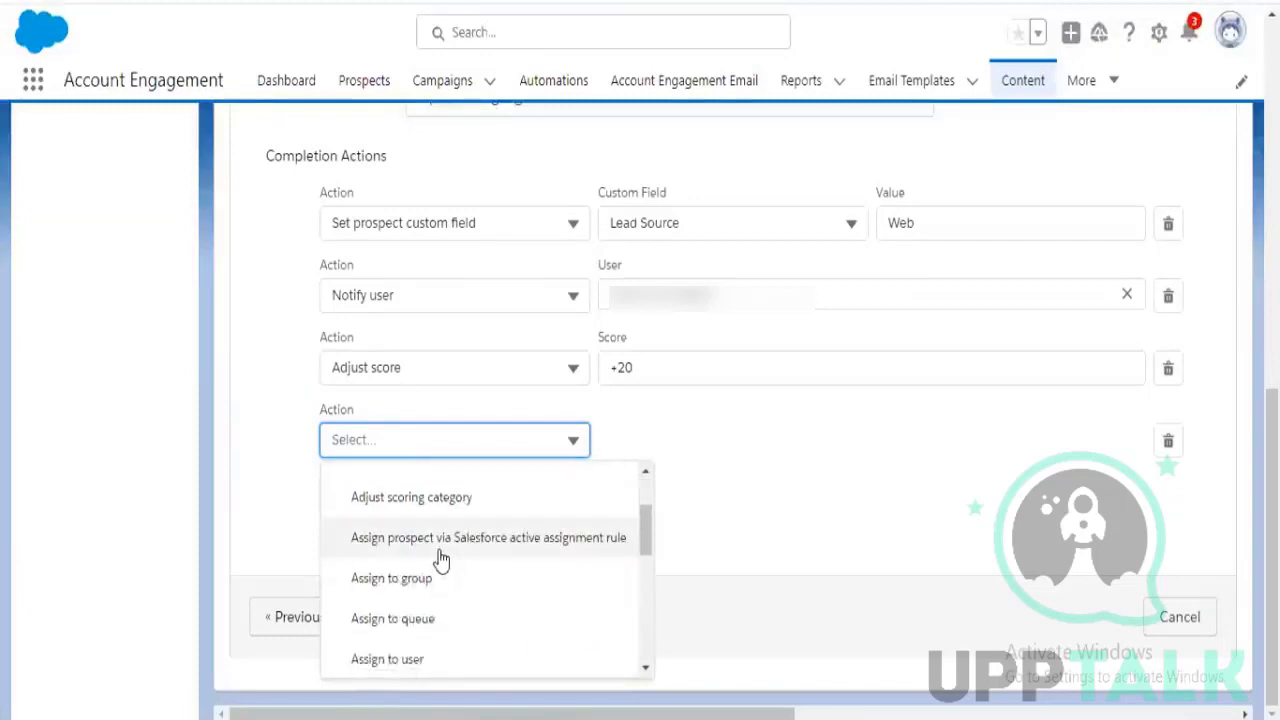
pyautogui.click(557, 553)
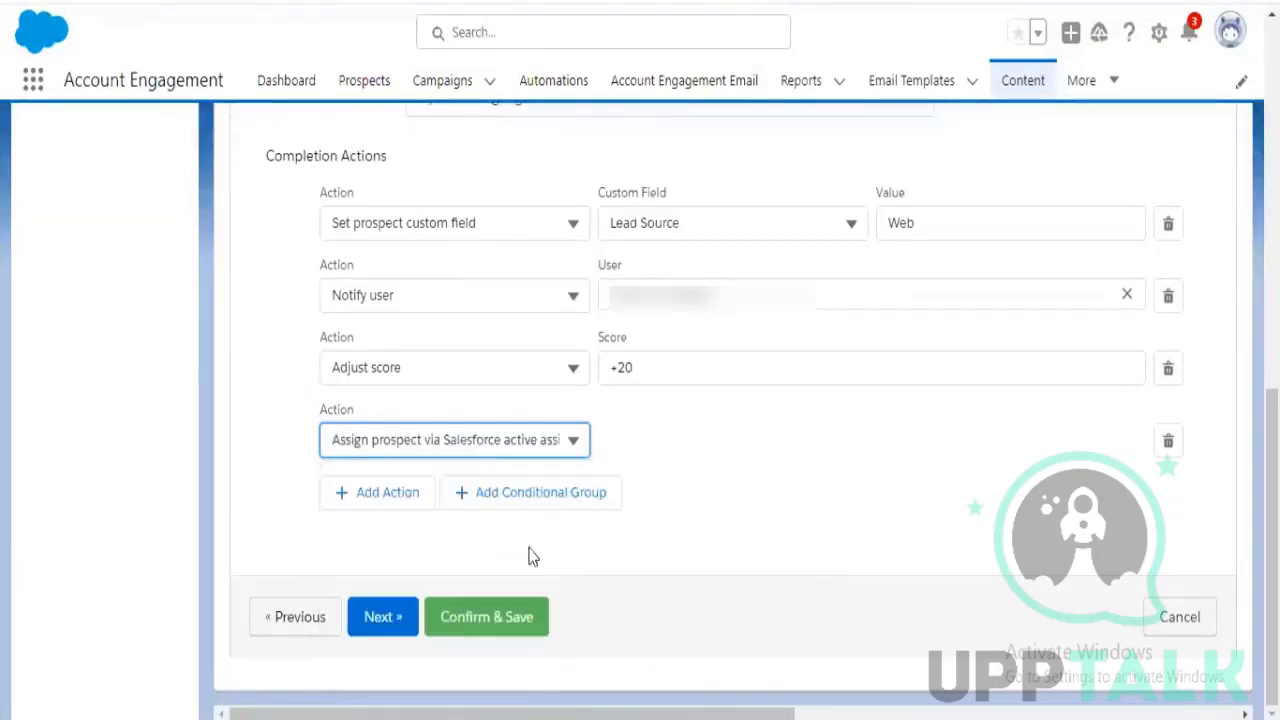
pyautogui.click(659, 500)
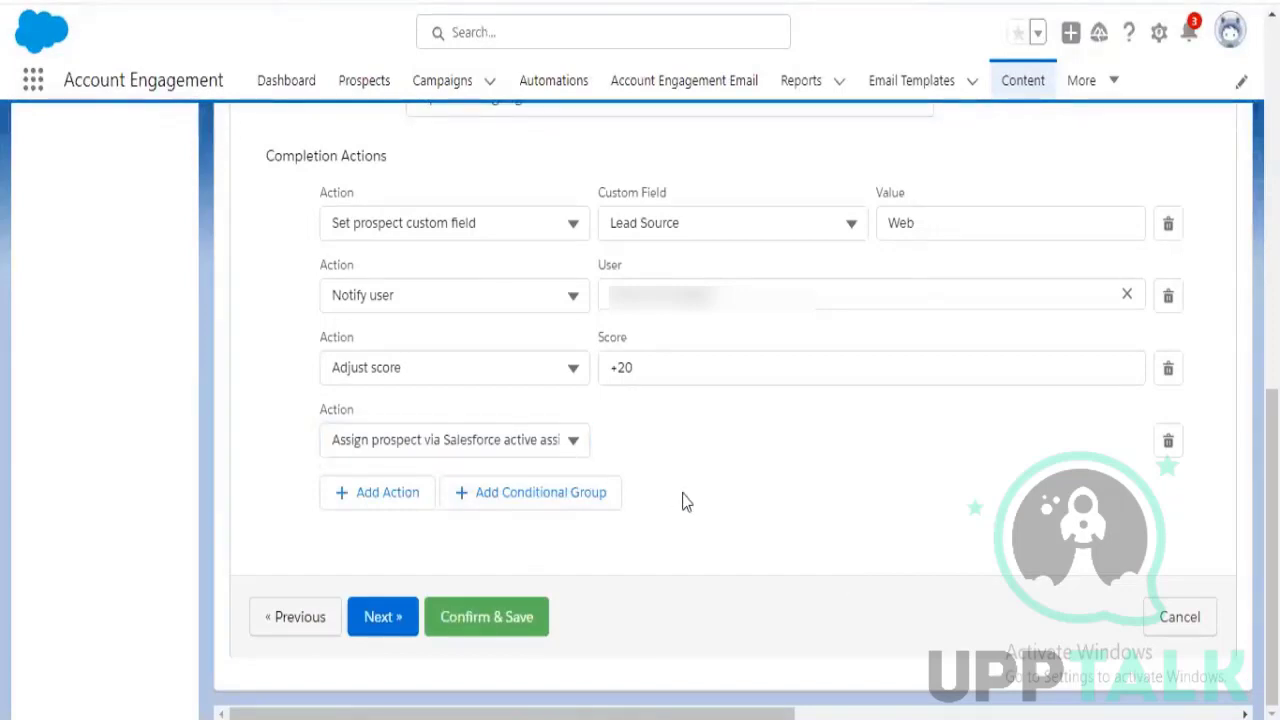
pyautogui.scroll(1, 686, 493)
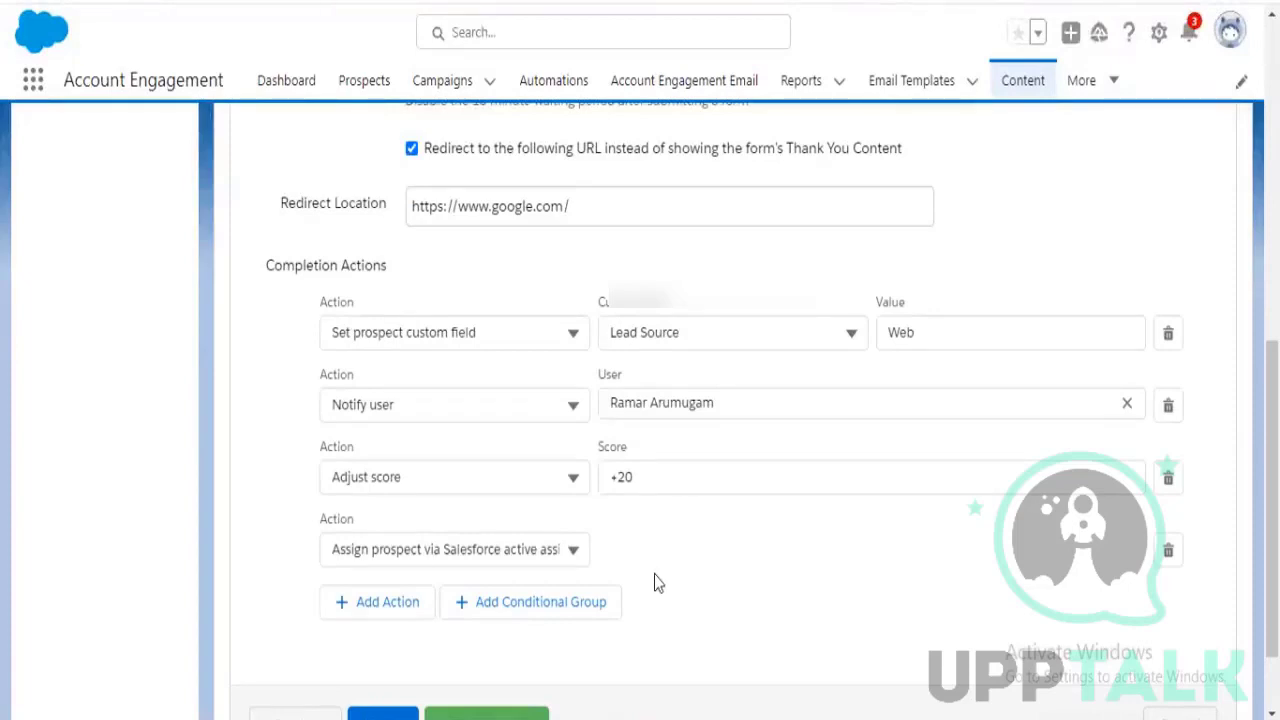
pyautogui.scroll(-2, 641, 588)
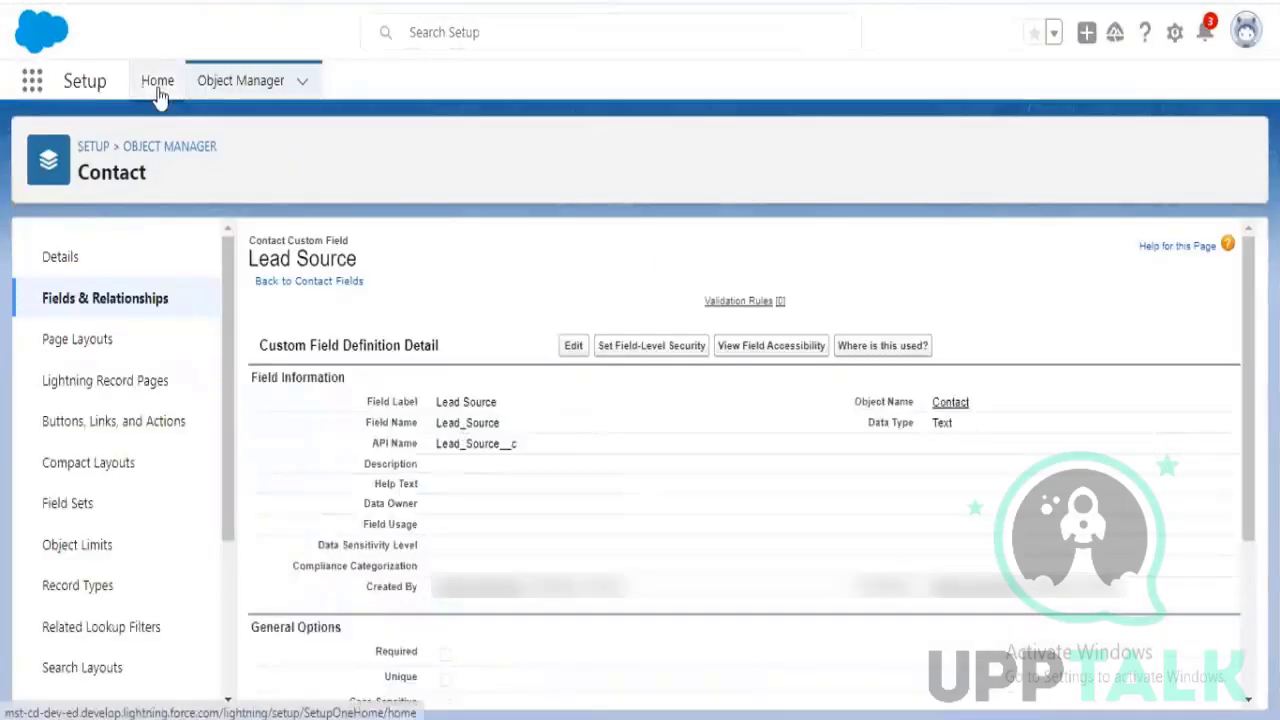
# Switch to Salesforce Setup, search the setup pages for "lead" and open Lead Assignment Rules
pyautogui.click(158, 85)
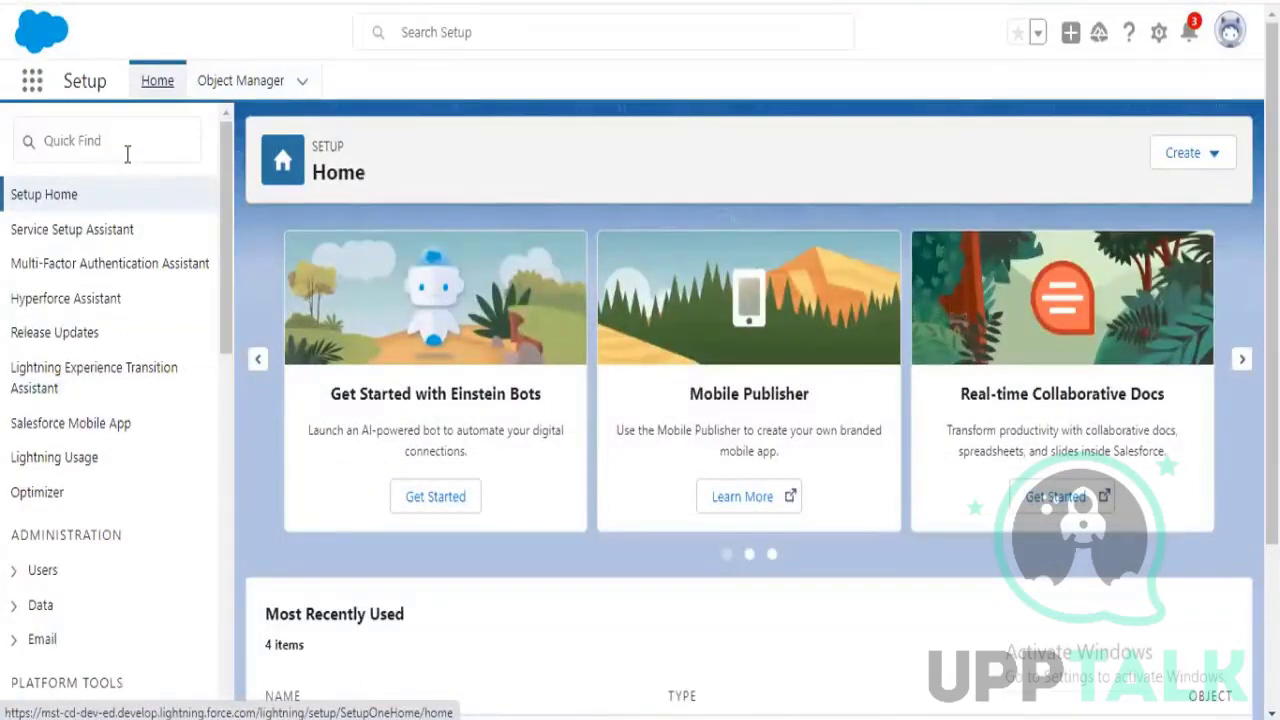
pyautogui.click(127, 153)
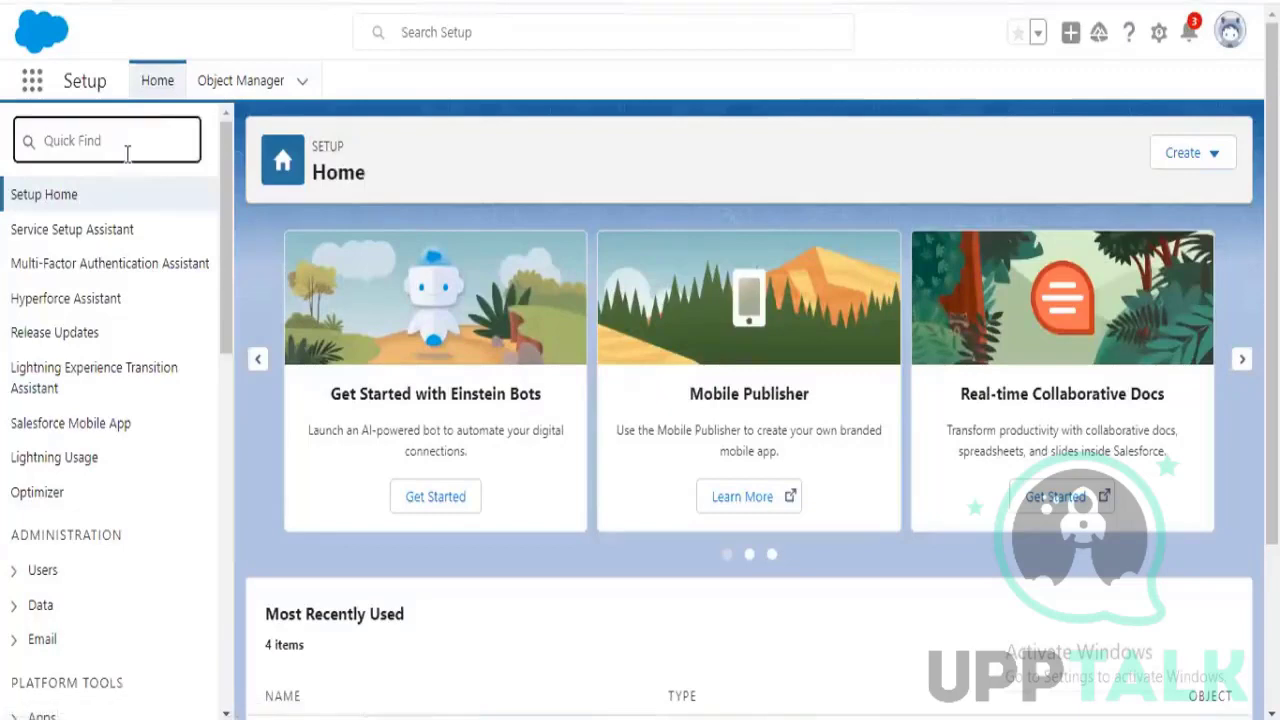
pyautogui.click(160, 86)
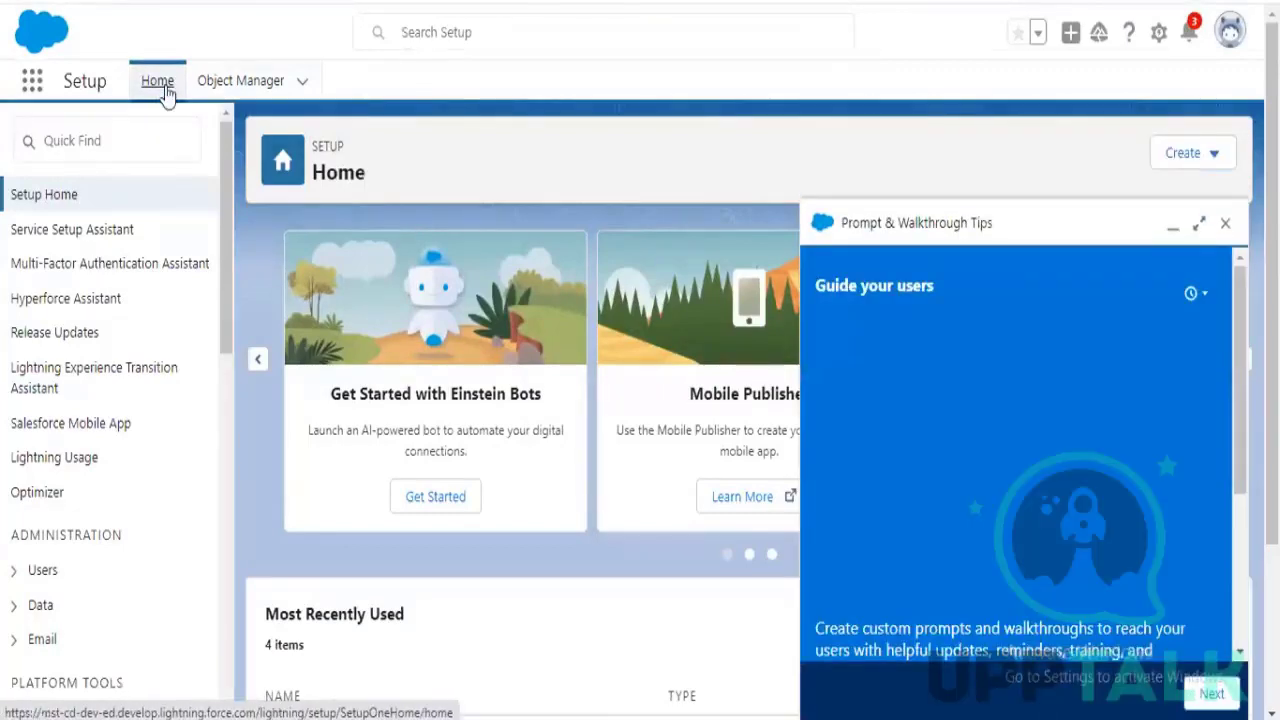
pyautogui.click(1227, 227)
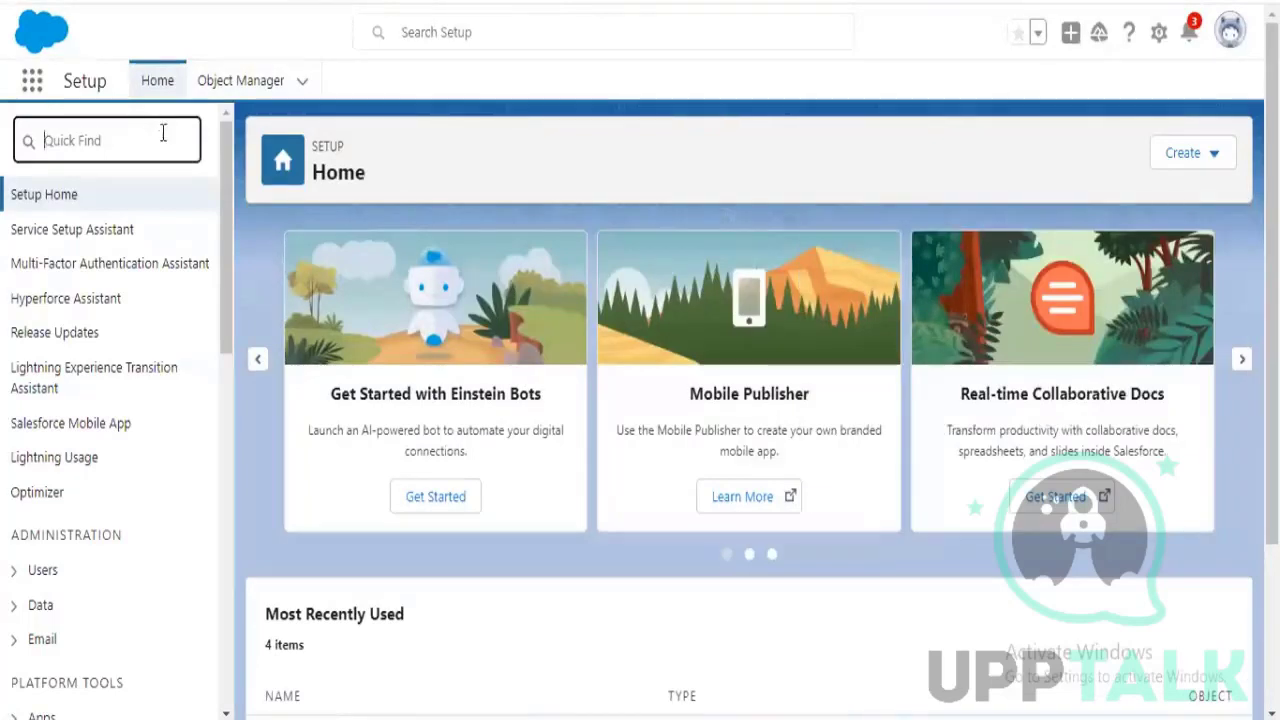
pyautogui.write('le')
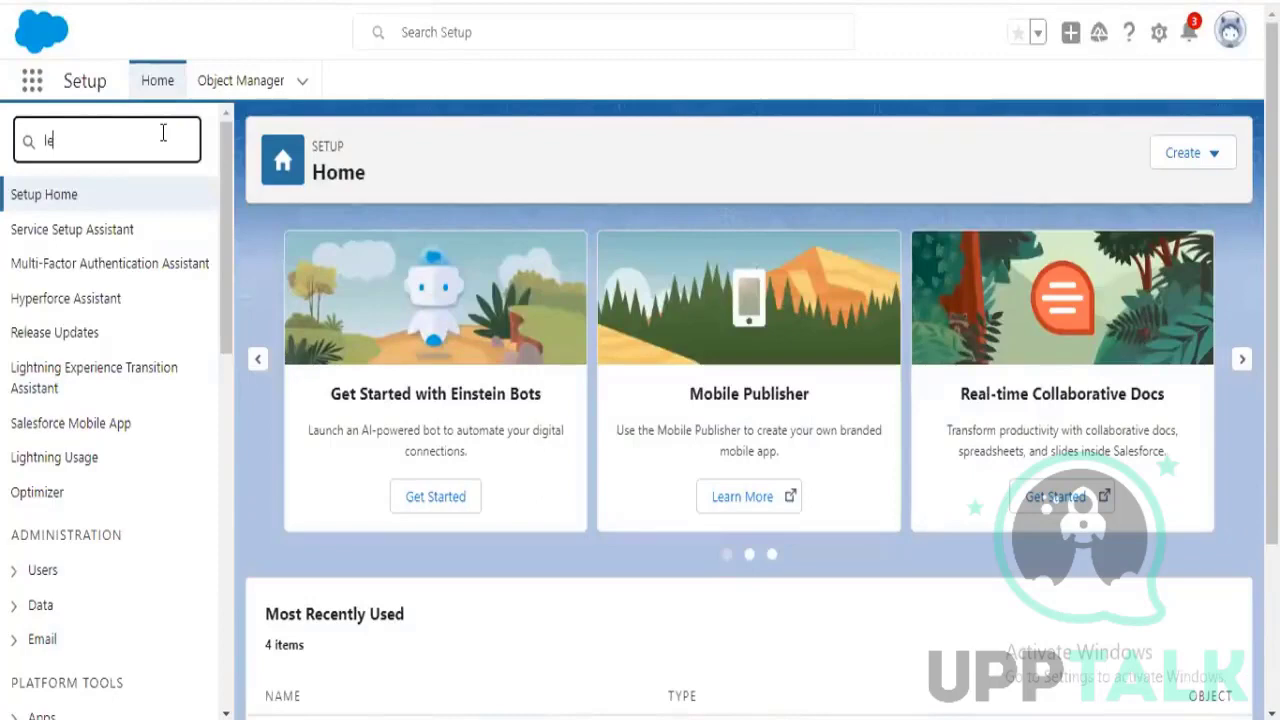
pyautogui.write('ad')
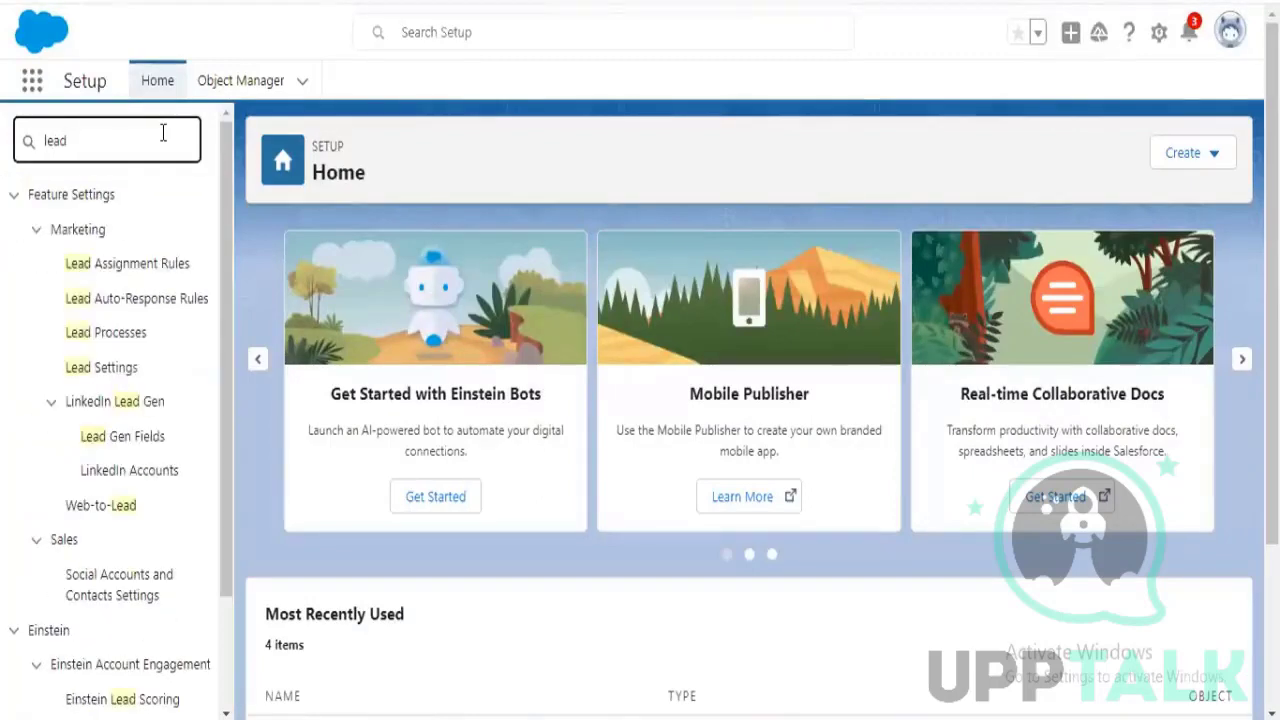
pyautogui.click(150, 266)
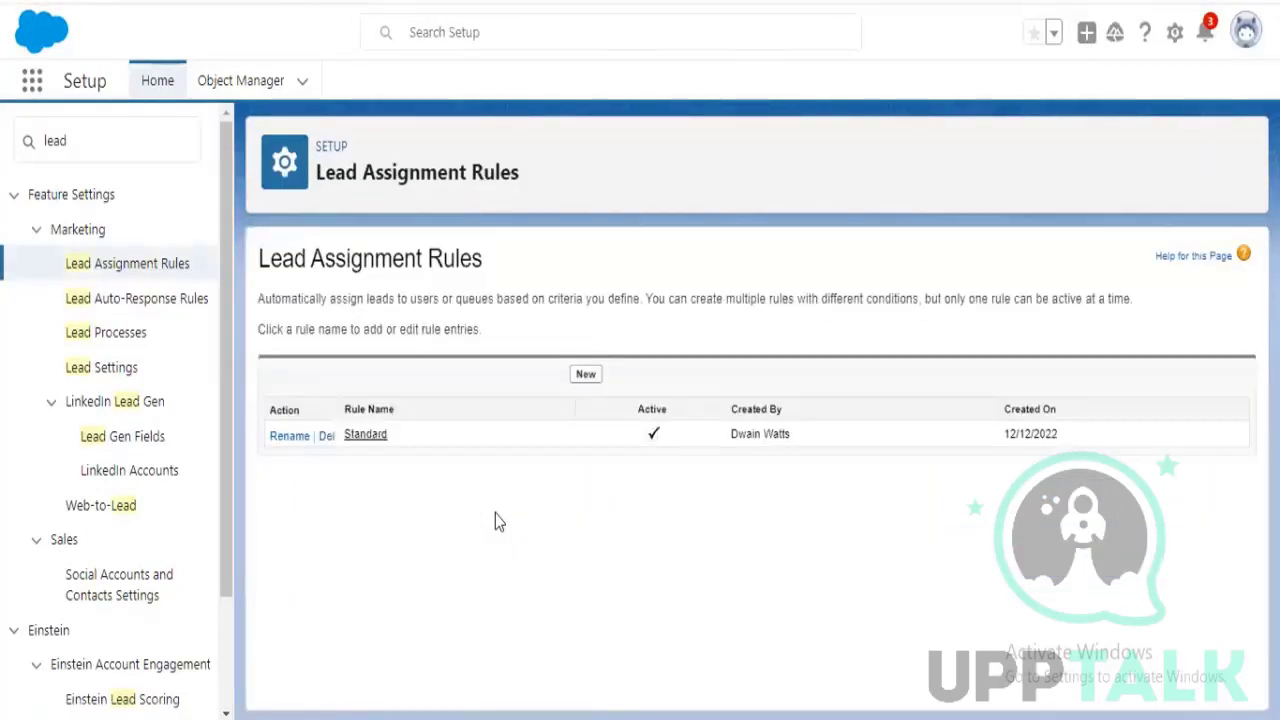
# Open the Standard lead assignment rule to examine its rule entries, criteria and assignees
pyautogui.scroll(-3, 133, 520)
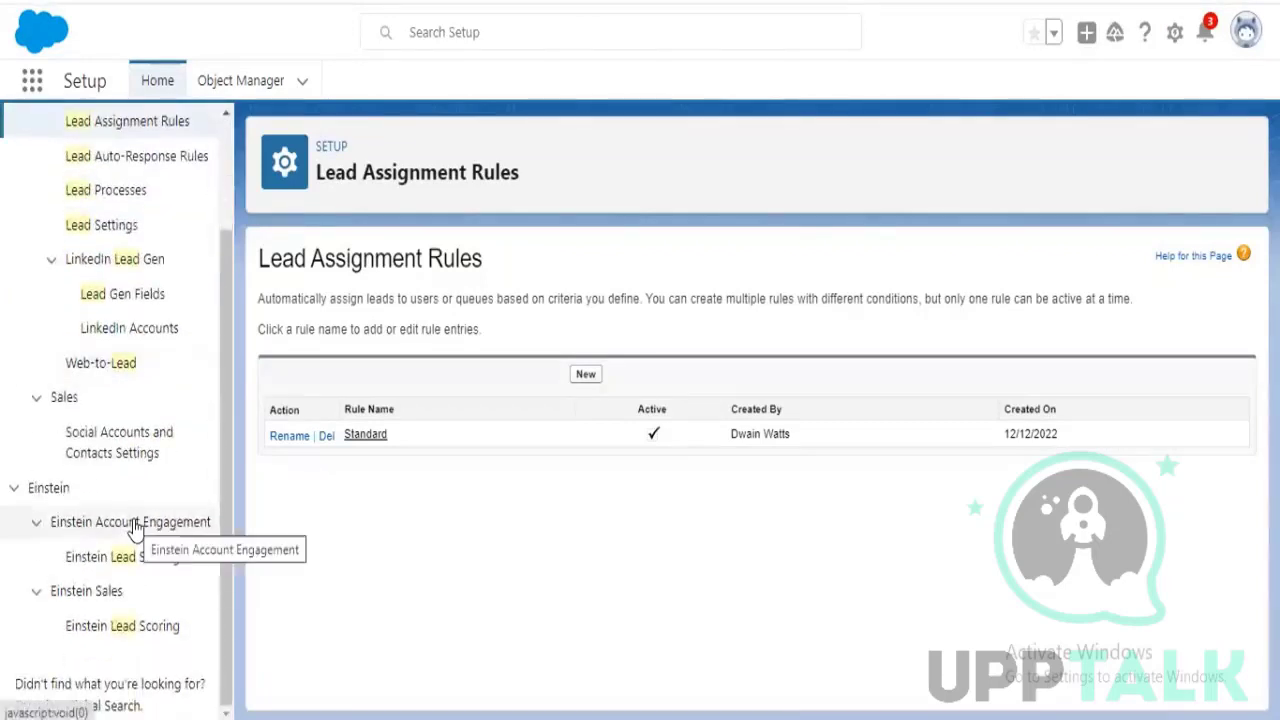
pyautogui.scroll(3, 133, 525)
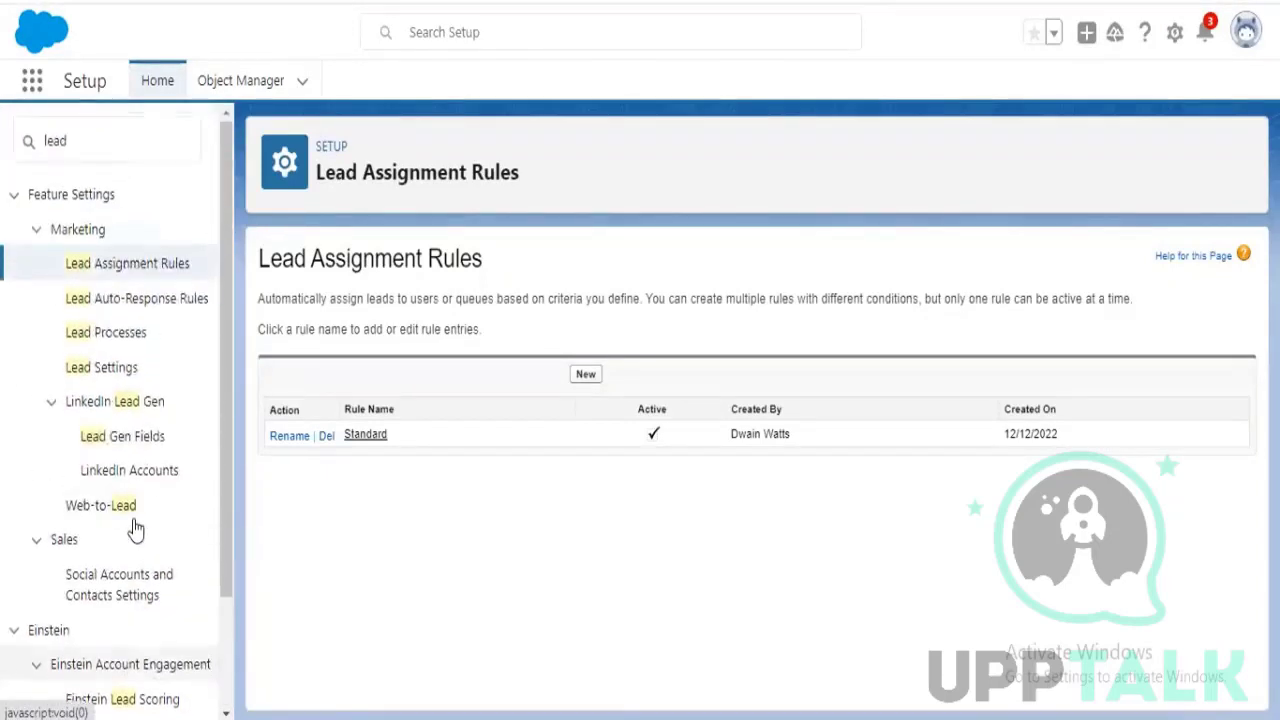
pyautogui.click(366, 436)
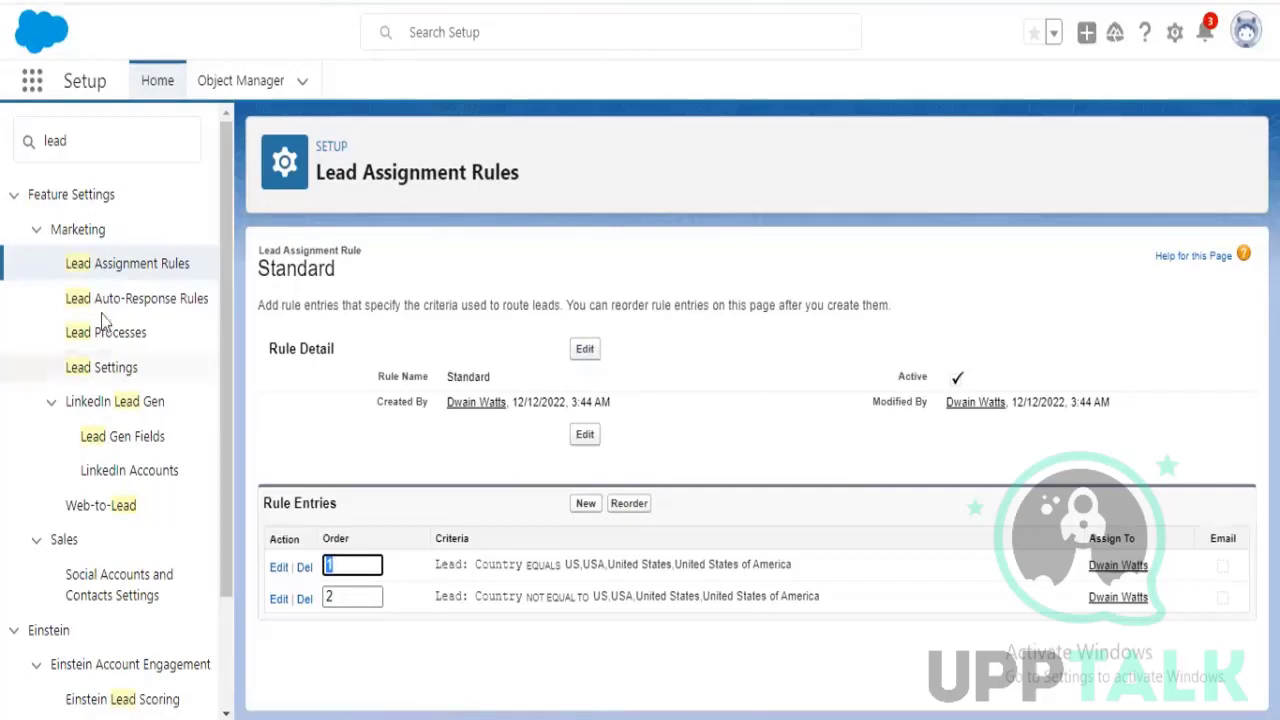
pyautogui.click(376, 174)
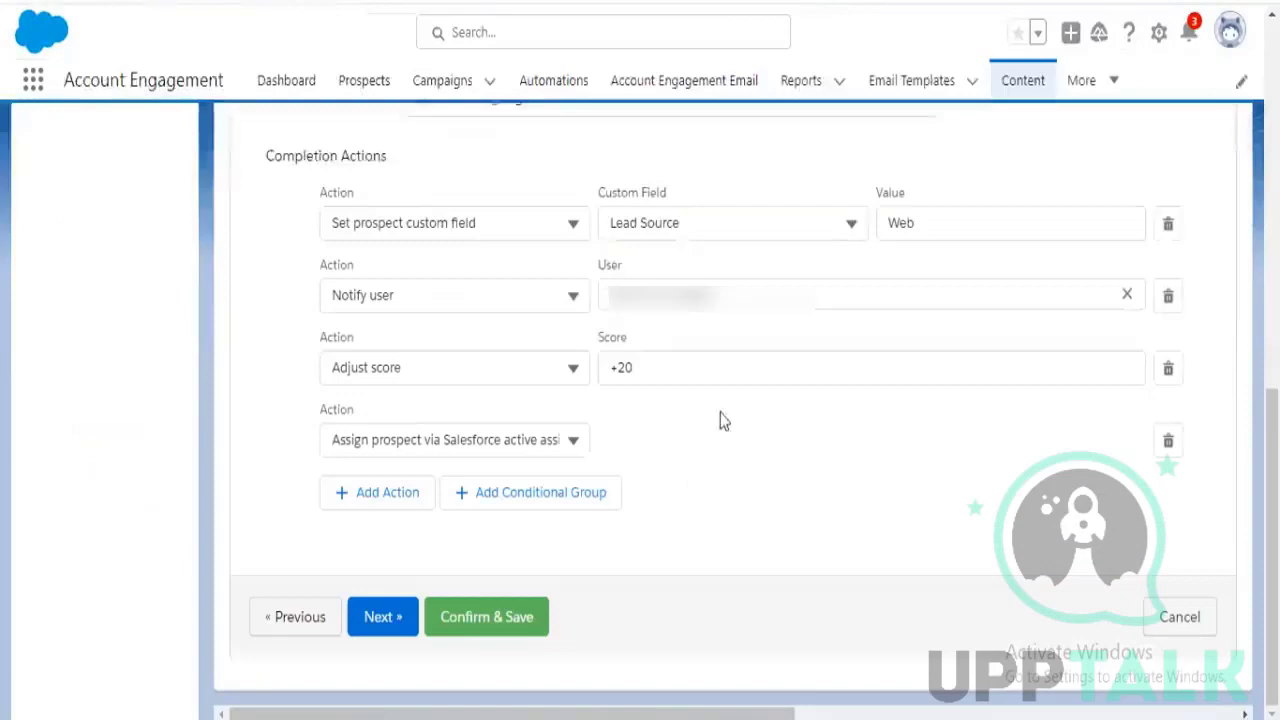
# Return to the form's completion actions in Account Engagement and change the fourth action to Assign to group
pyautogui.scroll(3, 722, 421)
pyautogui.scroll(-4, 722, 421)
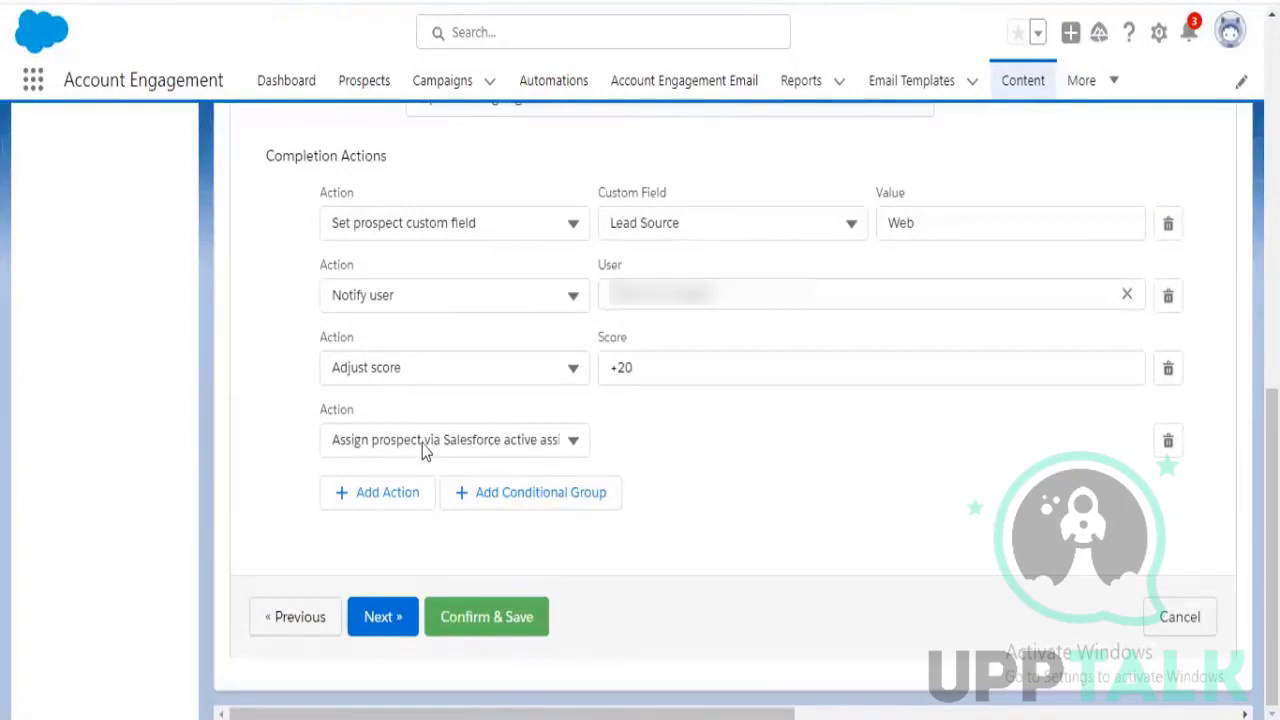
pyautogui.click(479, 449)
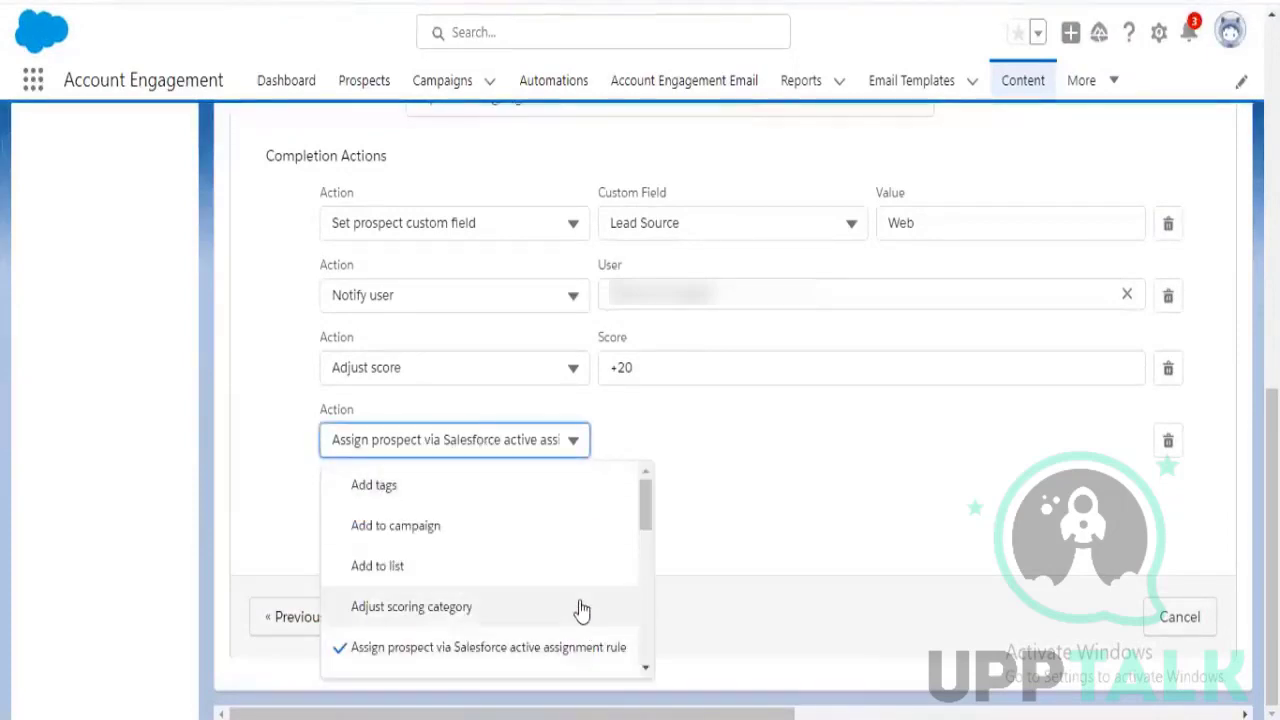
pyautogui.scroll(-1, 579, 609)
pyautogui.scroll(-2, 575, 609)
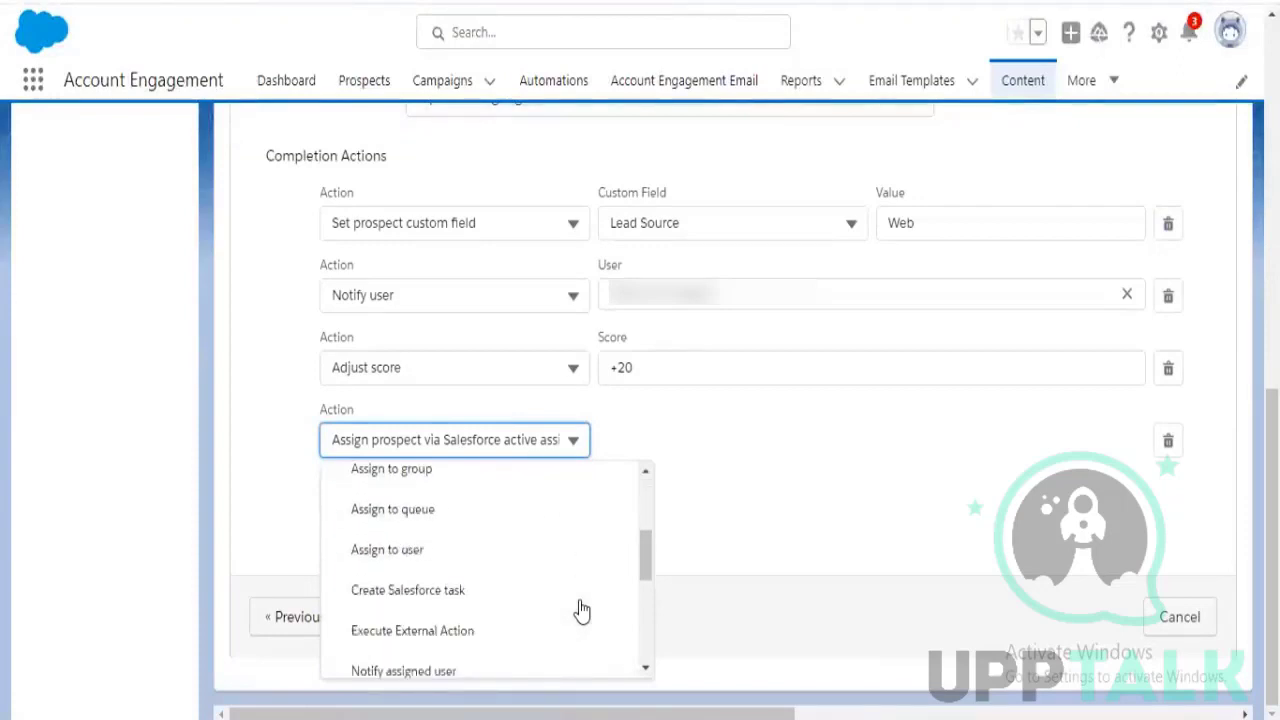
pyautogui.scroll(2, 569, 606)
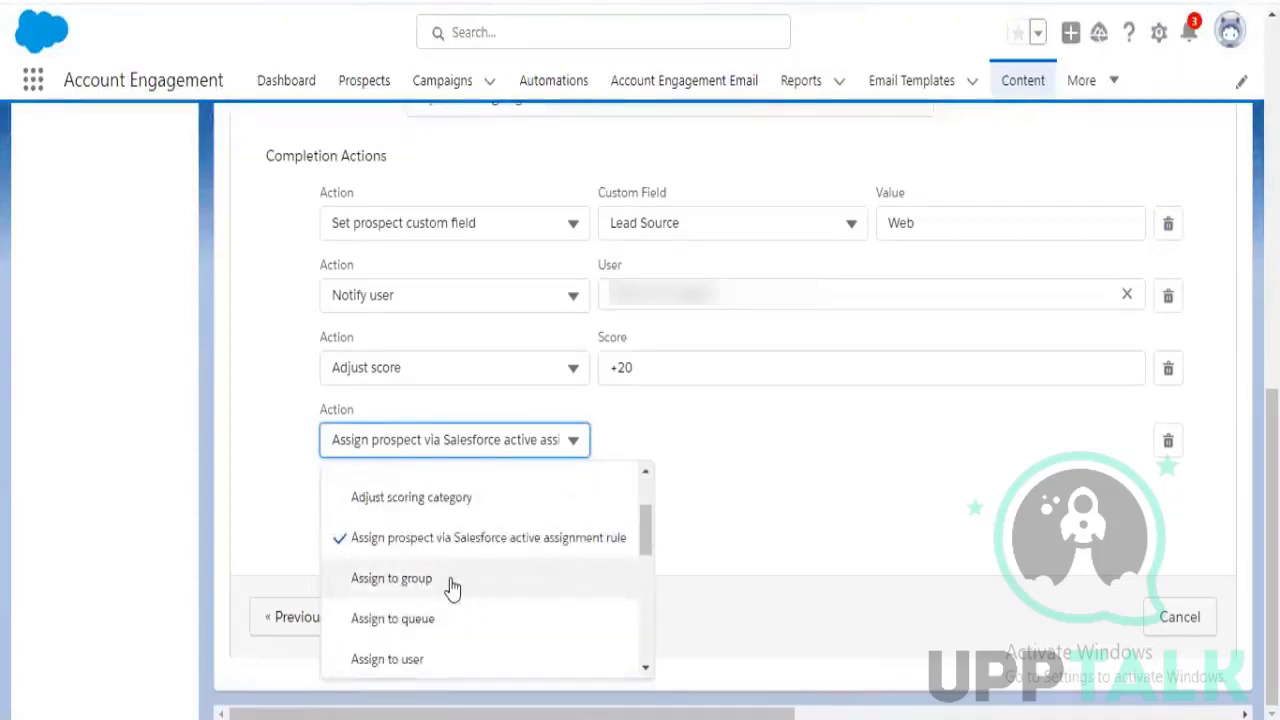
pyautogui.click(450, 580)
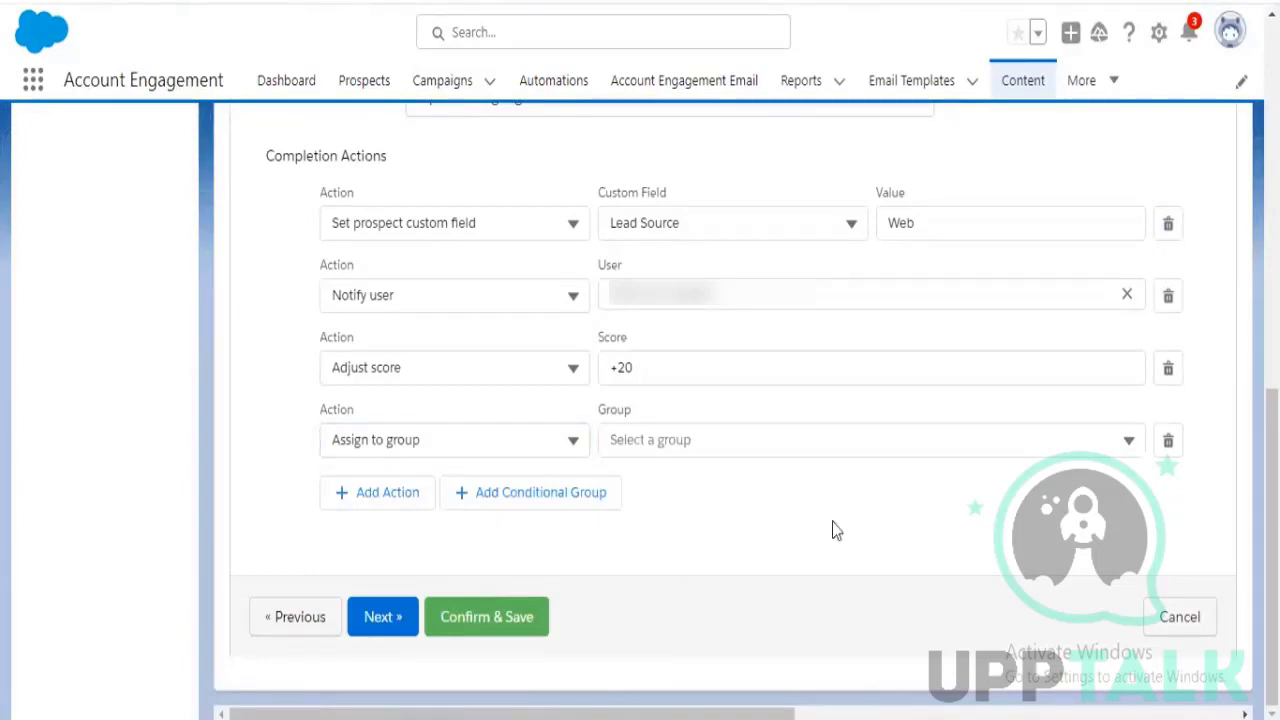
pyautogui.click(420, 445)
pyautogui.scroll(-3, 485, 603)
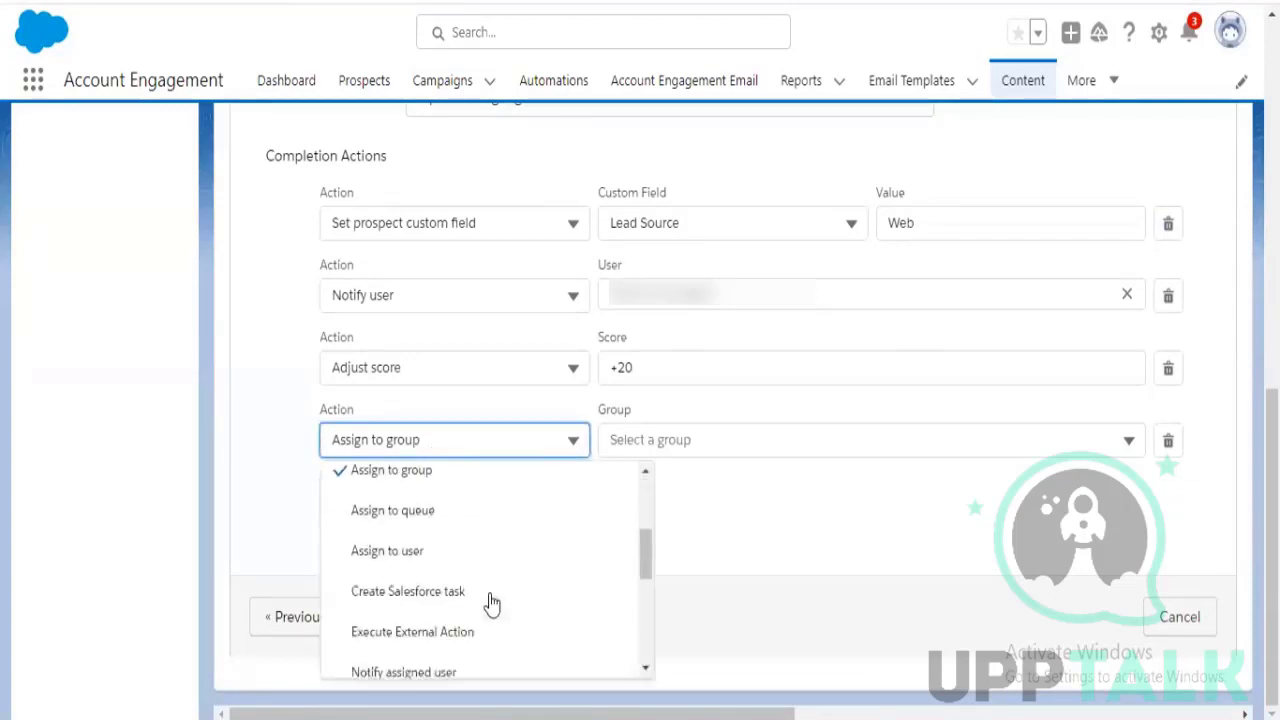
pyautogui.scroll(2, 488, 603)
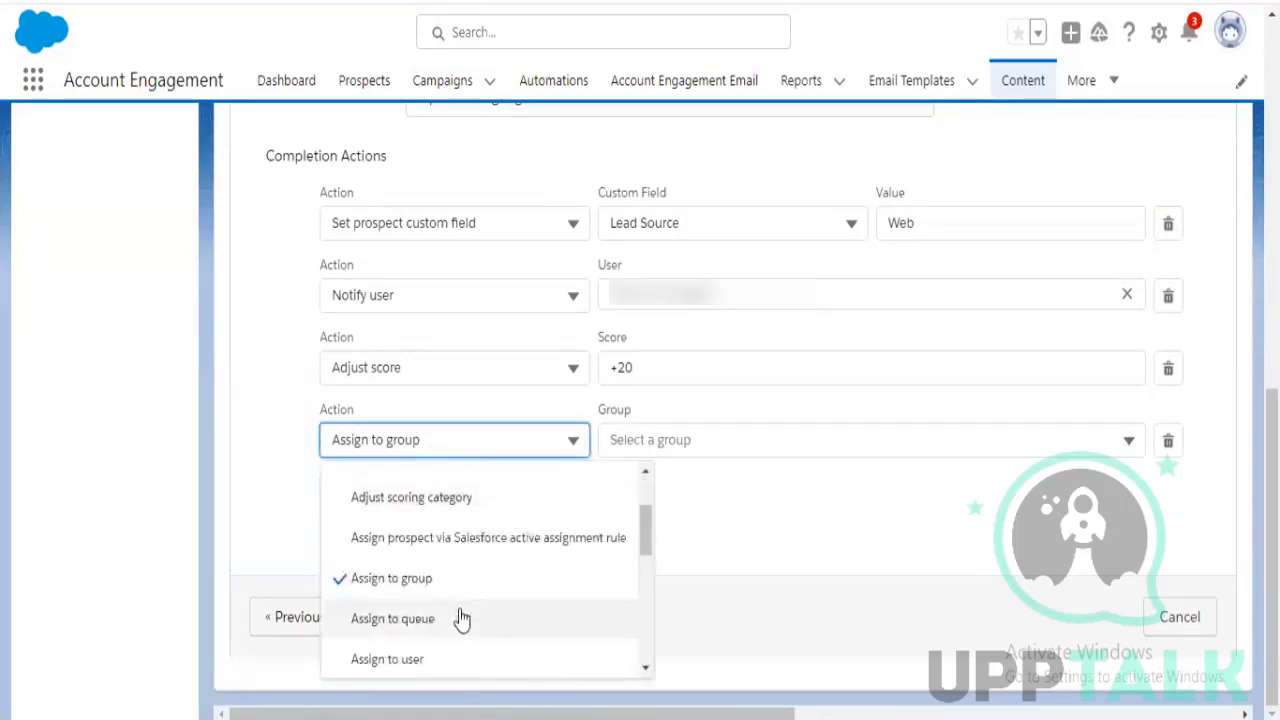
pyautogui.click(802, 585)
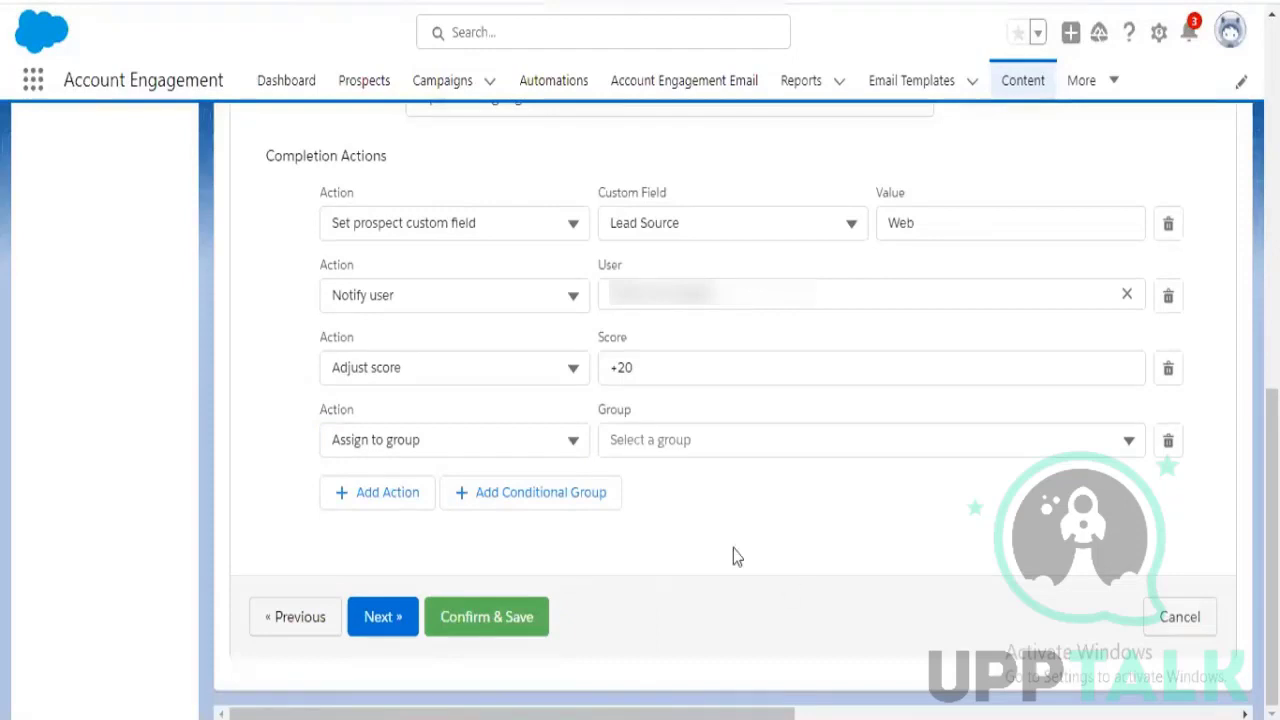
# Change the fourth completion action, below Adjust score, to Assign to user
pyautogui.click(575, 443)
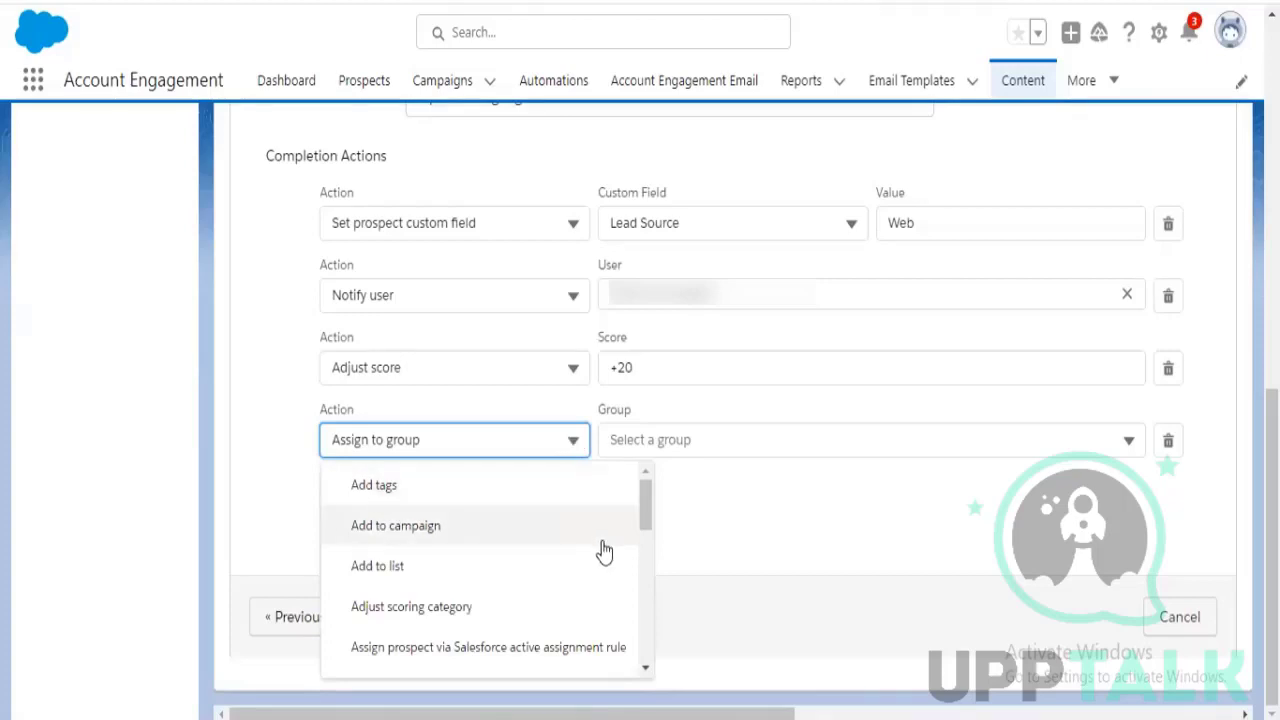
pyautogui.scroll(-1, 604, 551)
pyautogui.scroll(-8, 604, 551)
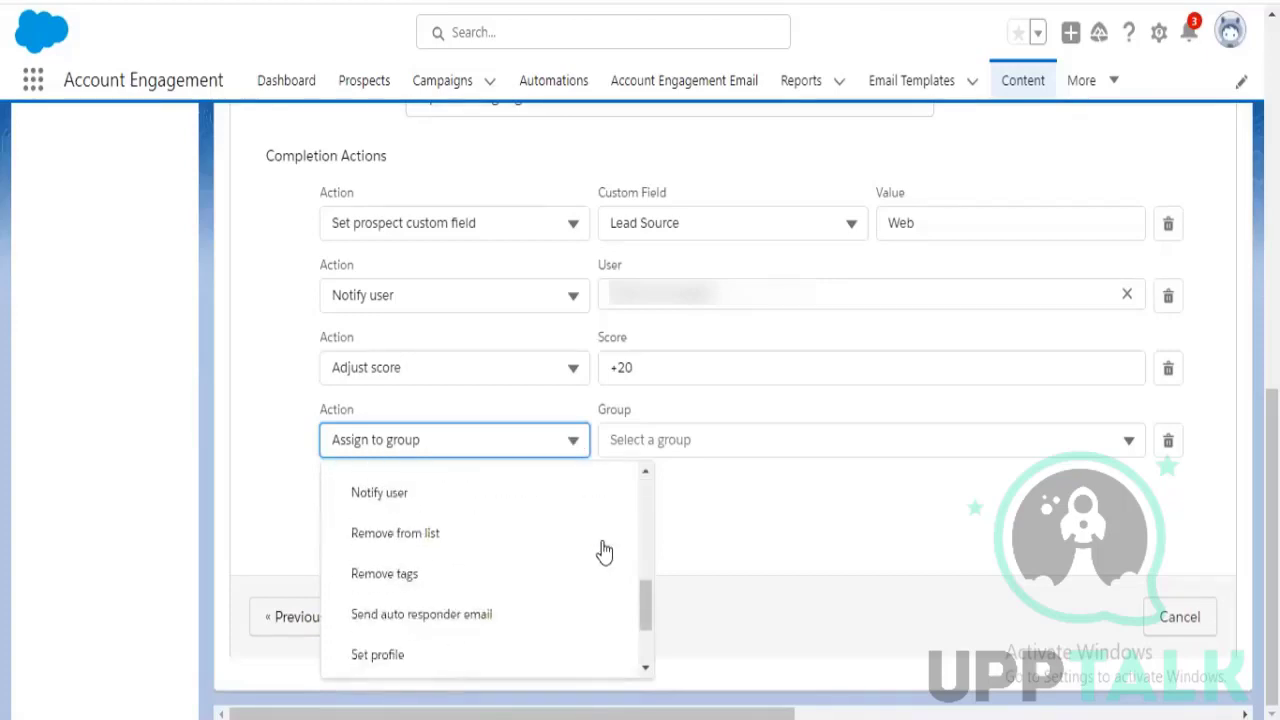
pyautogui.scroll(-1, 604, 551)
pyautogui.scroll(2, 604, 551)
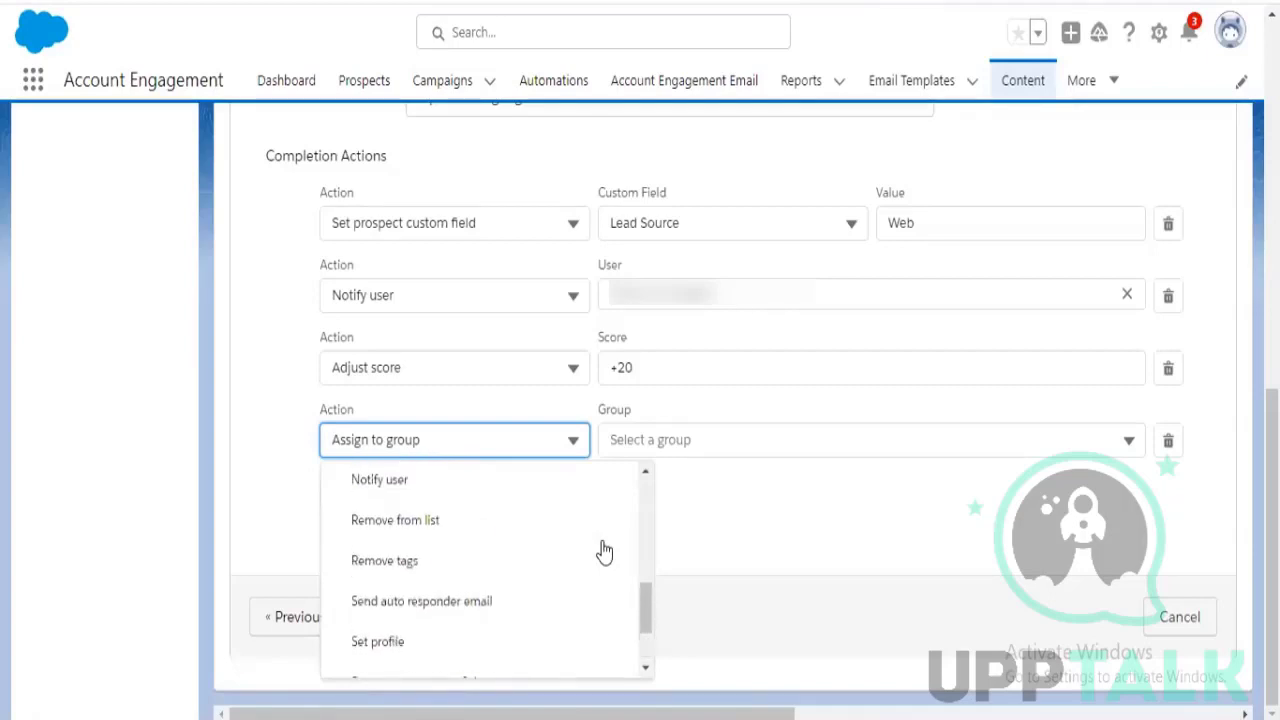
pyautogui.scroll(6, 604, 551)
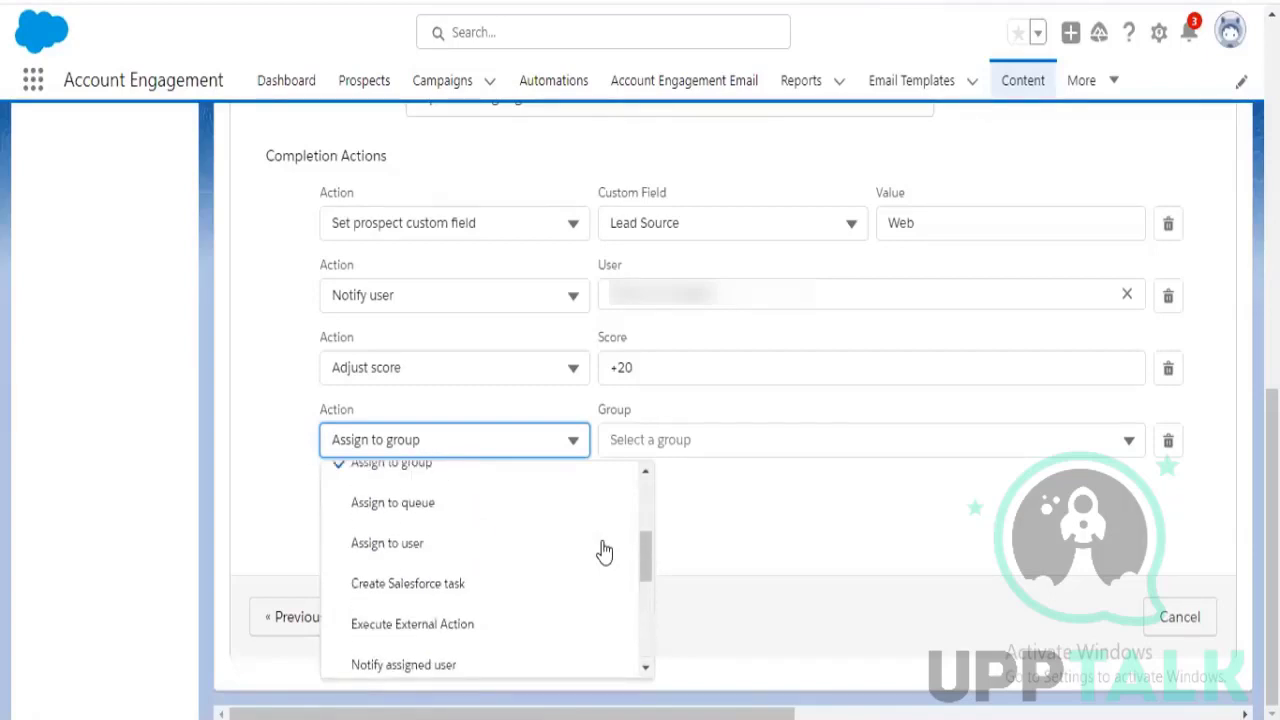
pyautogui.scroll(-2, 571, 610)
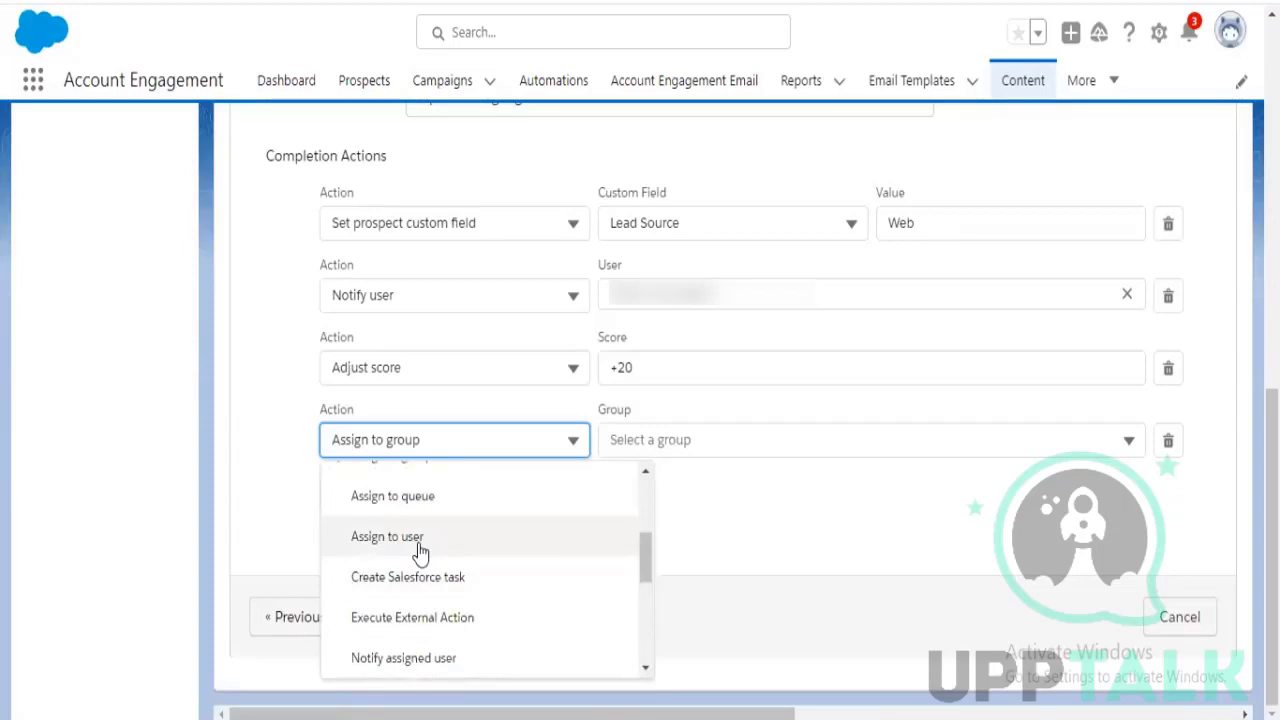
pyautogui.click(423, 540)
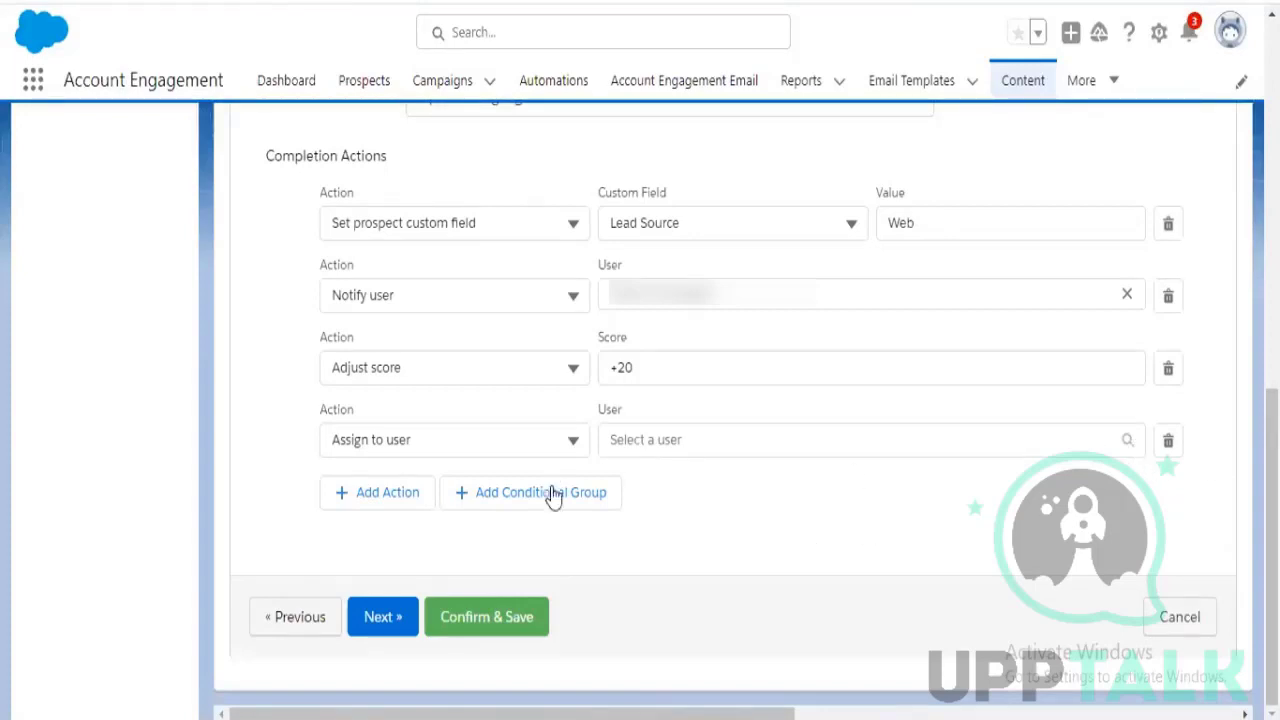
# Change the fourth completion action, below Adjust score, to Create Salesforce task
pyautogui.click(449, 440)
pyautogui.scroll(-2, 480, 591)
pyautogui.scroll(-6, 510, 600)
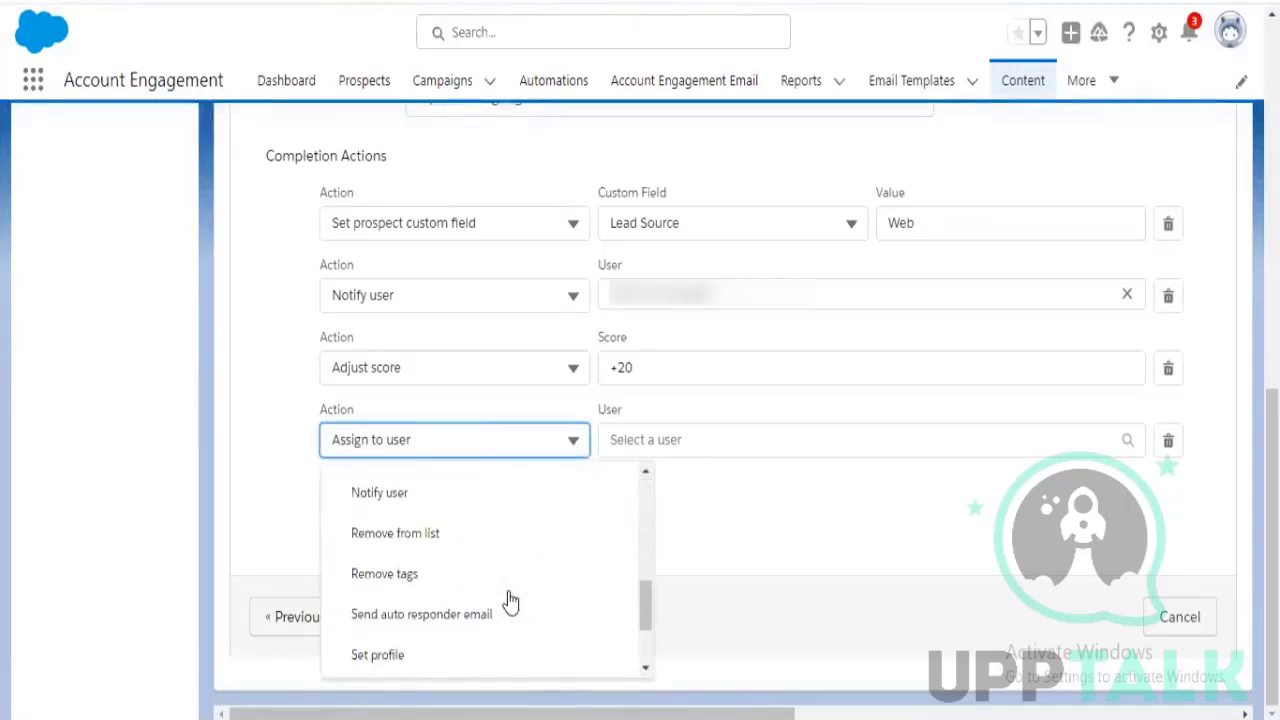
pyautogui.scroll(4, 510, 600)
pyautogui.scroll(1, 510, 600)
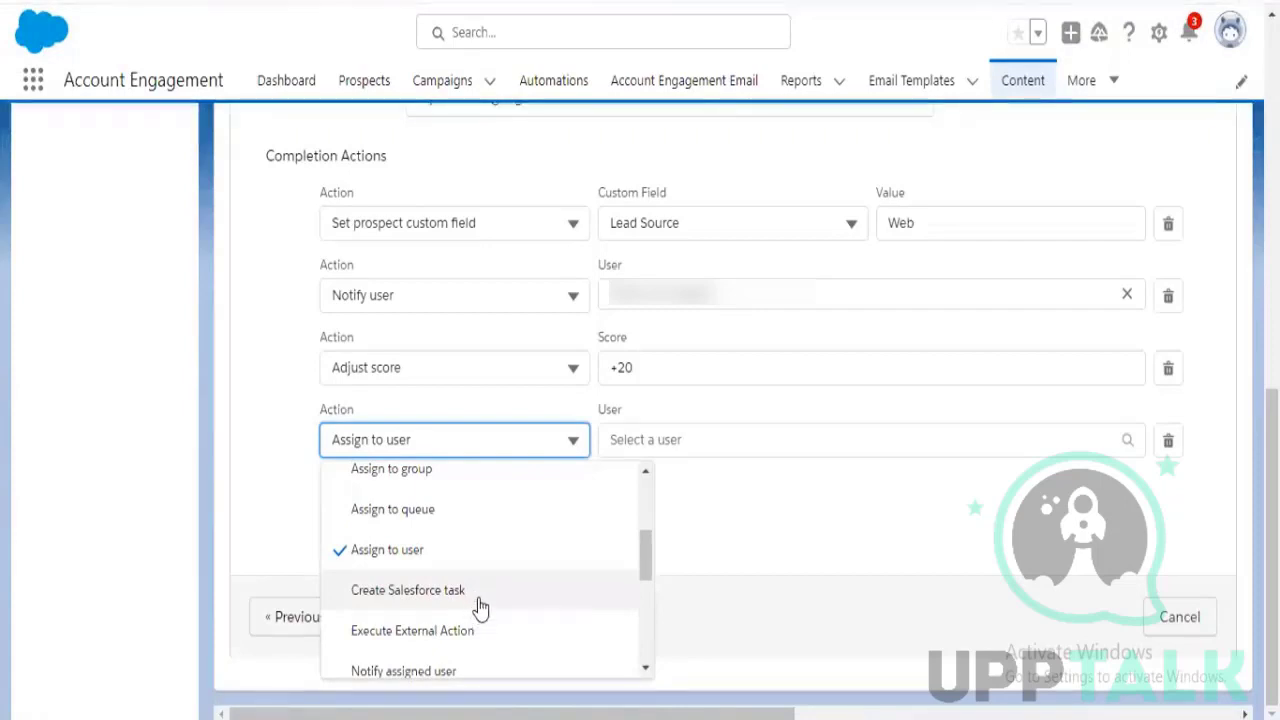
pyautogui.click(480, 600)
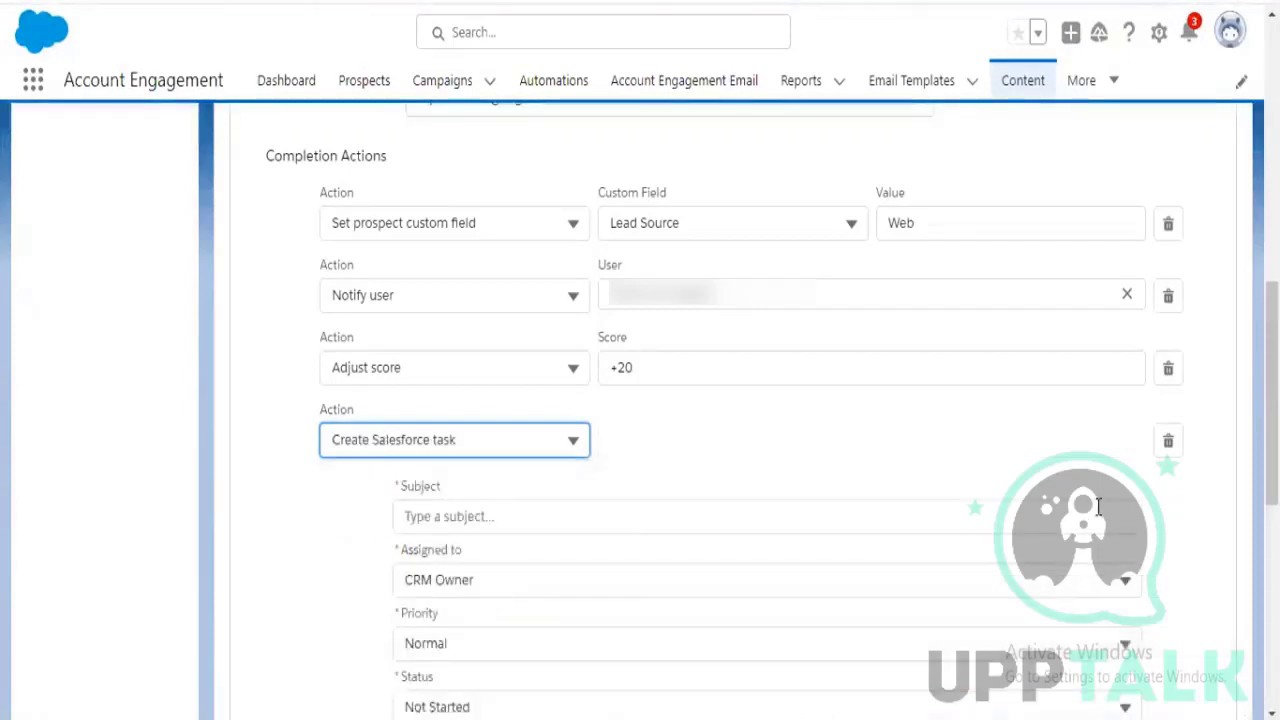
# Enter "Pardot Form Submission" as the subject of the Salesforce task
pyautogui.scroll(-1, 1177, 541)
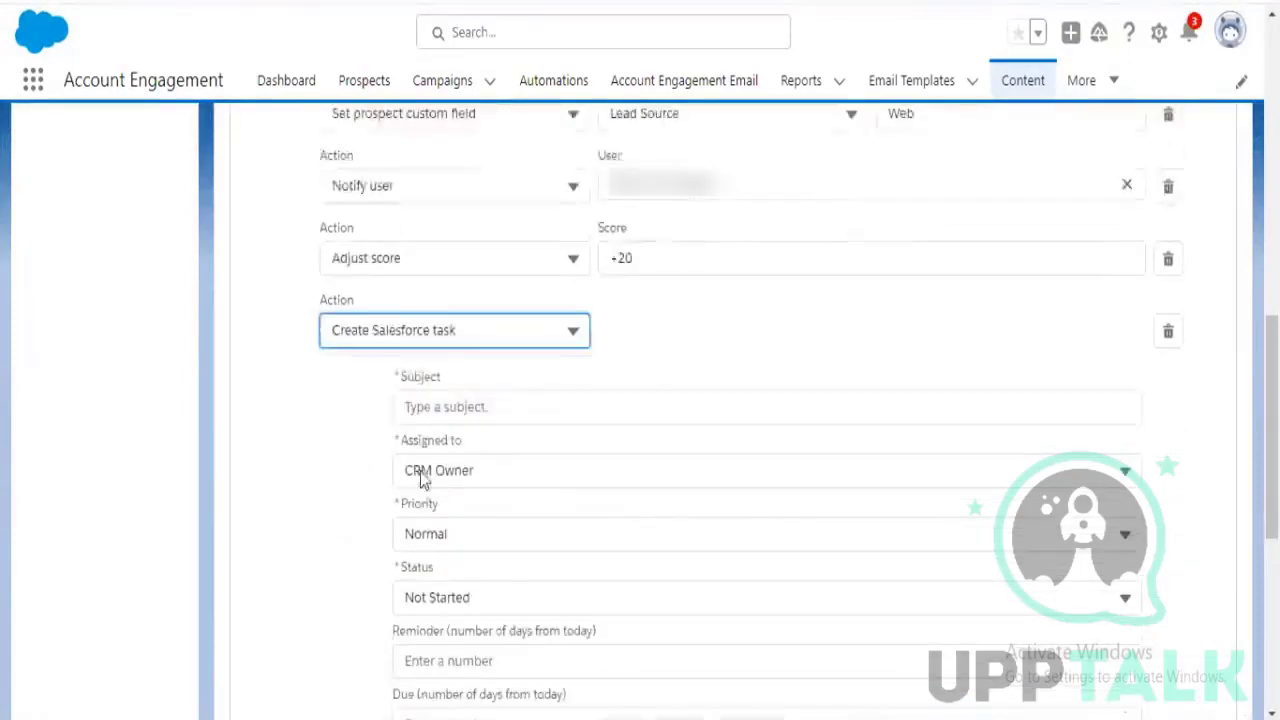
pyautogui.click(500, 403)
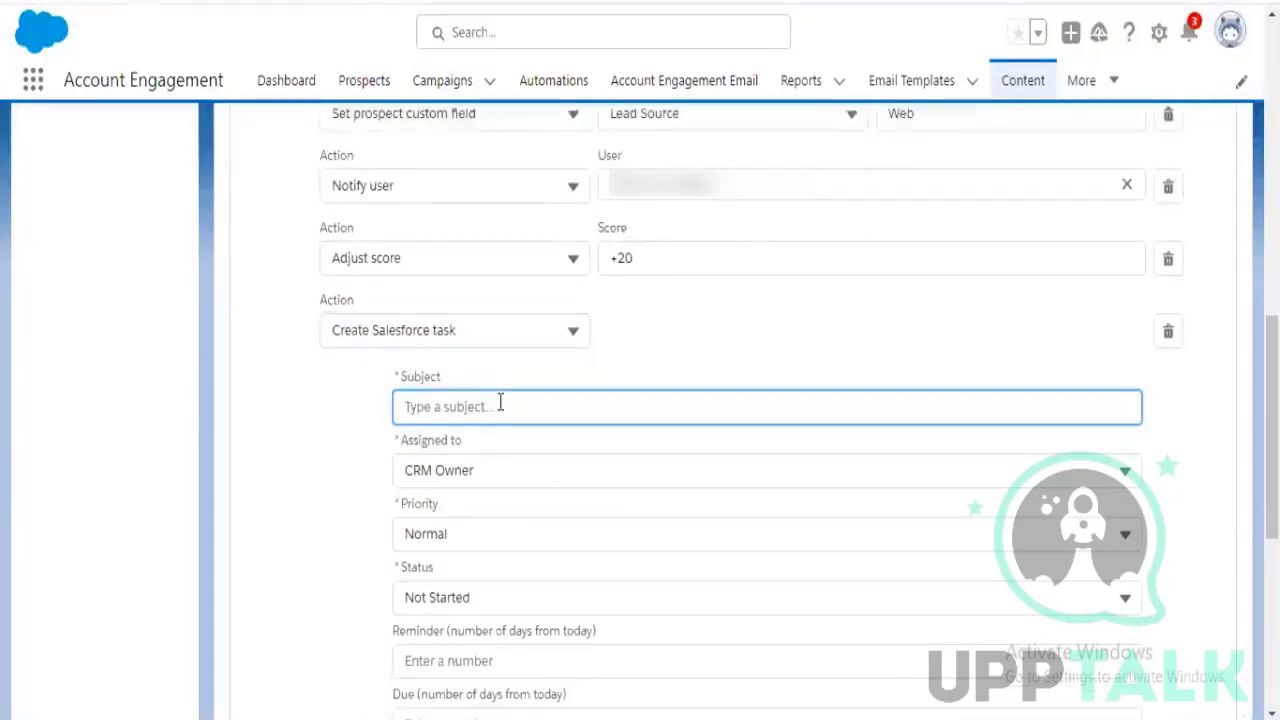
pyautogui.write('Pardo')
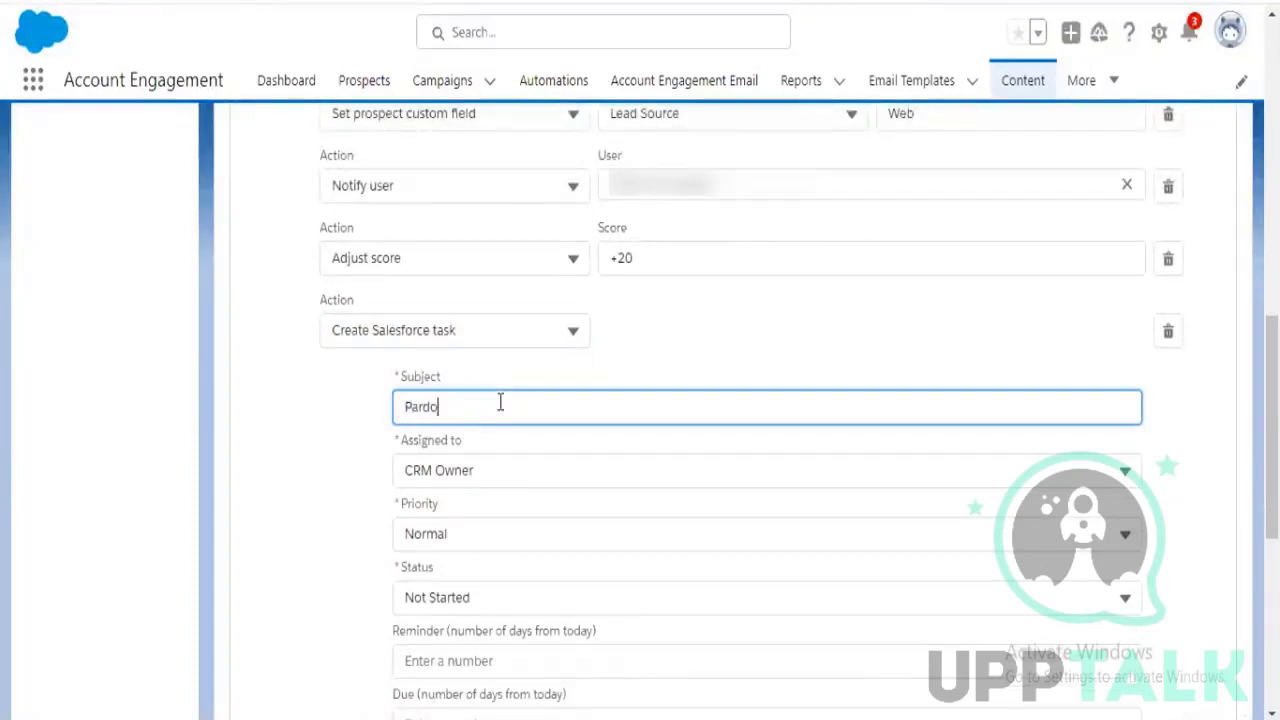
pyautogui.write('t F')
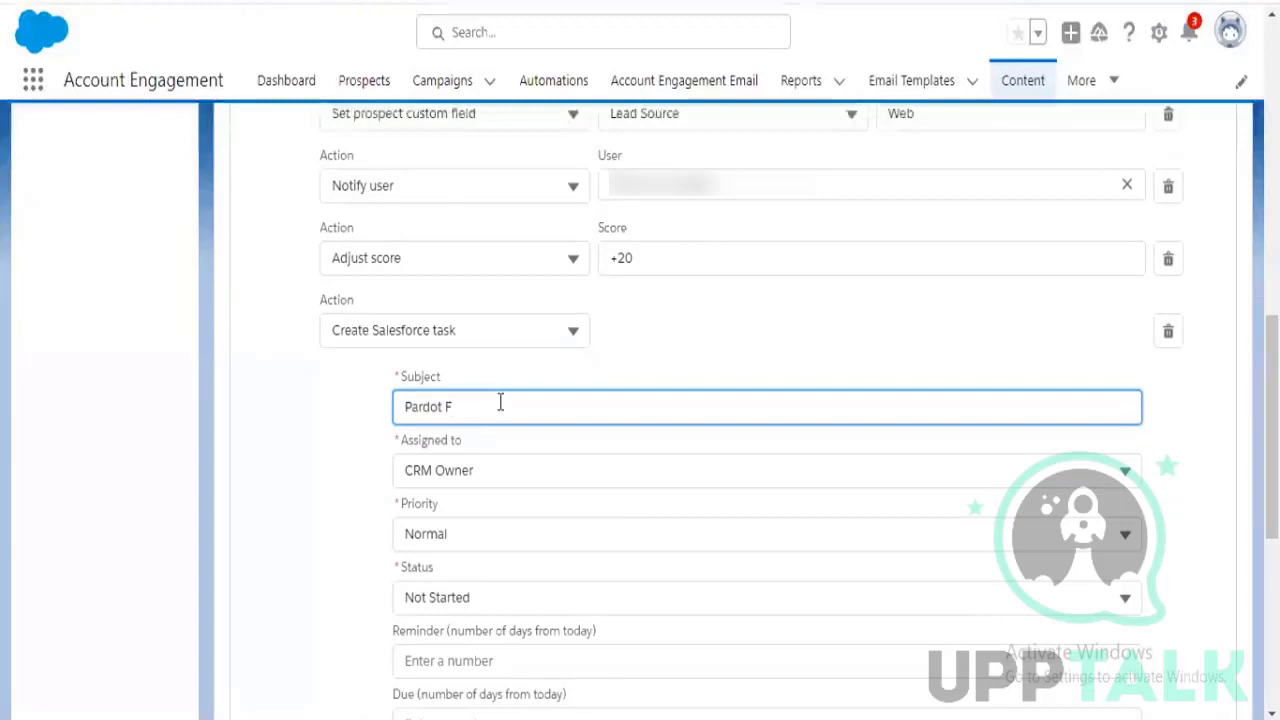
pyautogui.write('orm ')
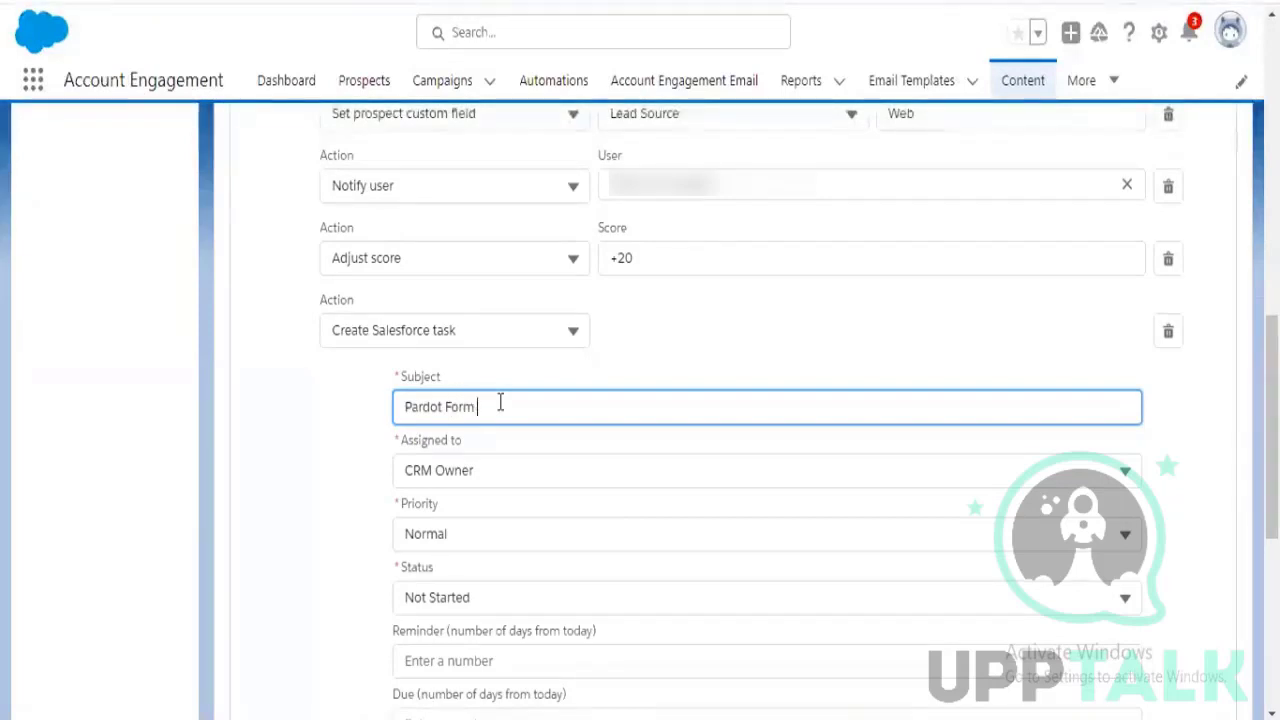
pyautogui.write('Subm')
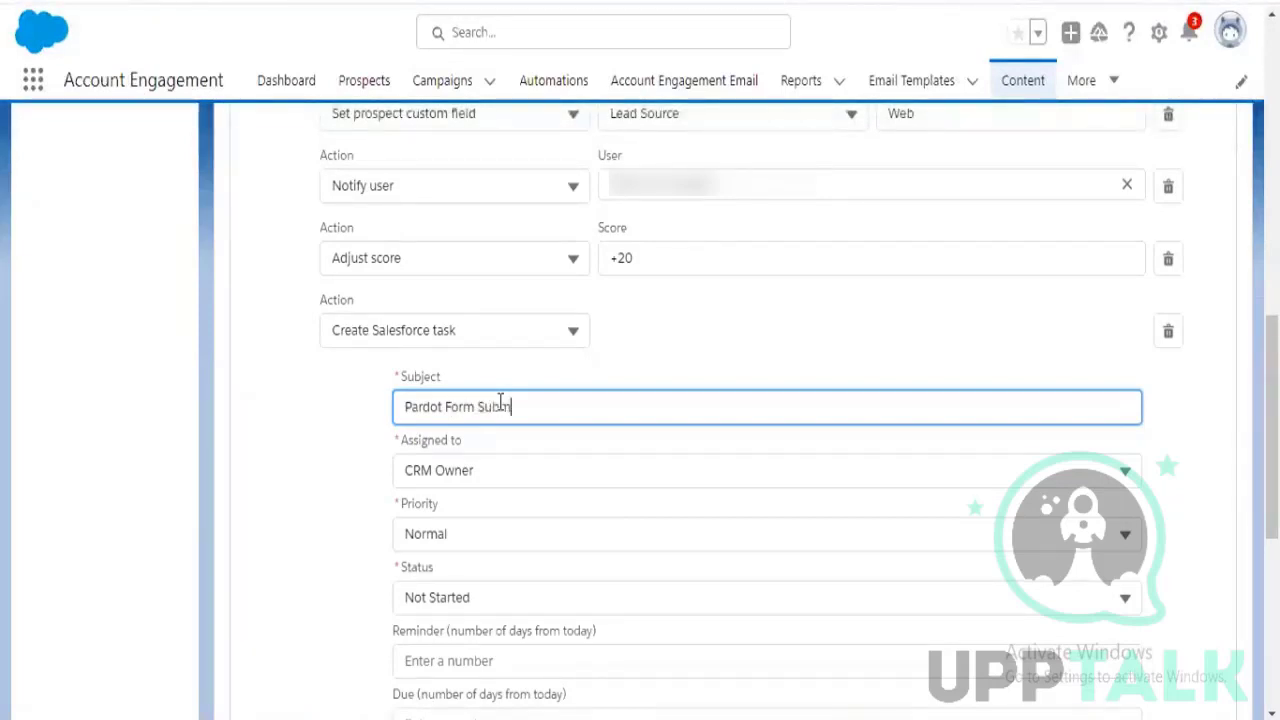
pyautogui.write('ission')
# Examine the Priority and Status options offered for the Salesforce task
pyautogui.scroll(-1, 302, 490)
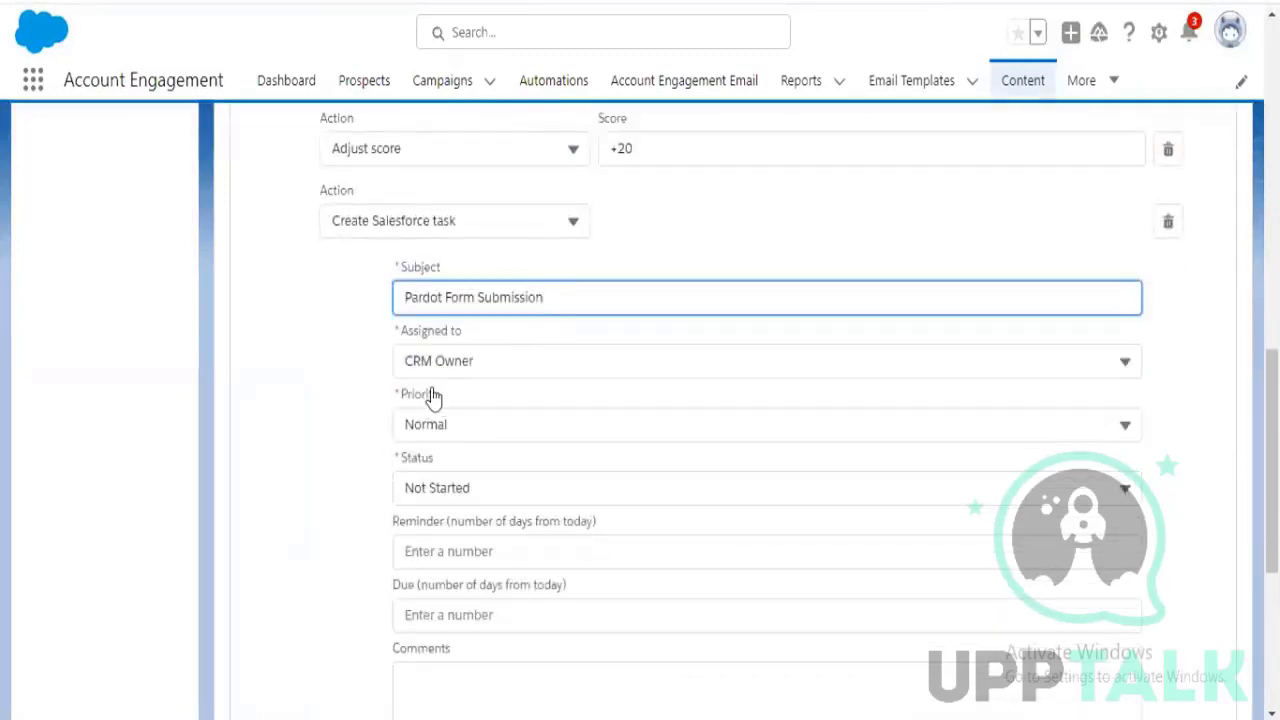
pyautogui.click(445, 424)
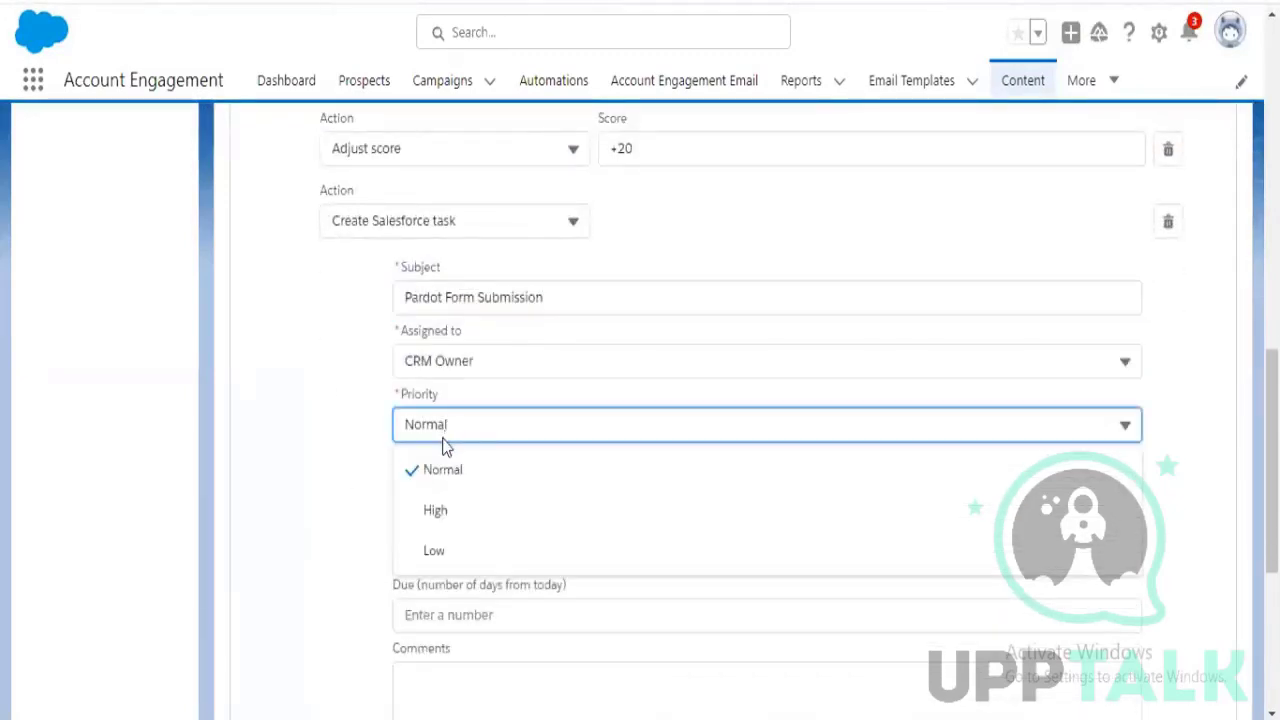
pyautogui.click(352, 464)
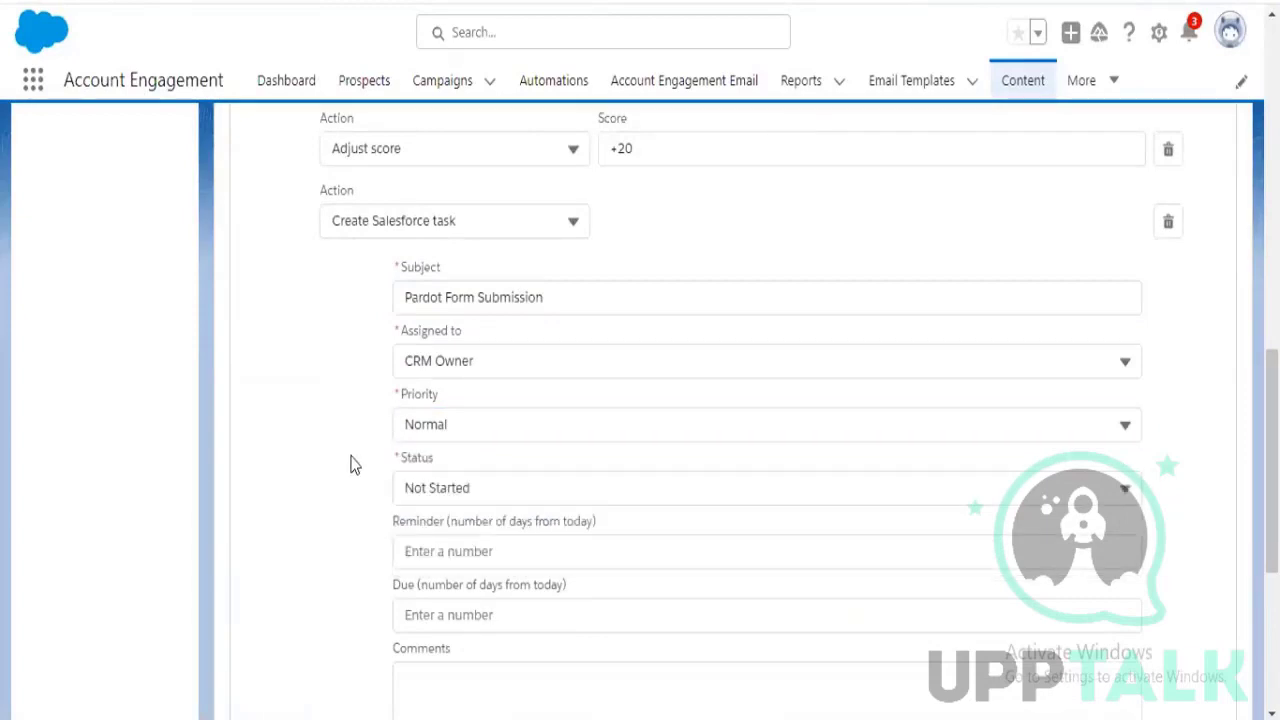
pyautogui.scroll(-1, 352, 464)
pyautogui.click(478, 384)
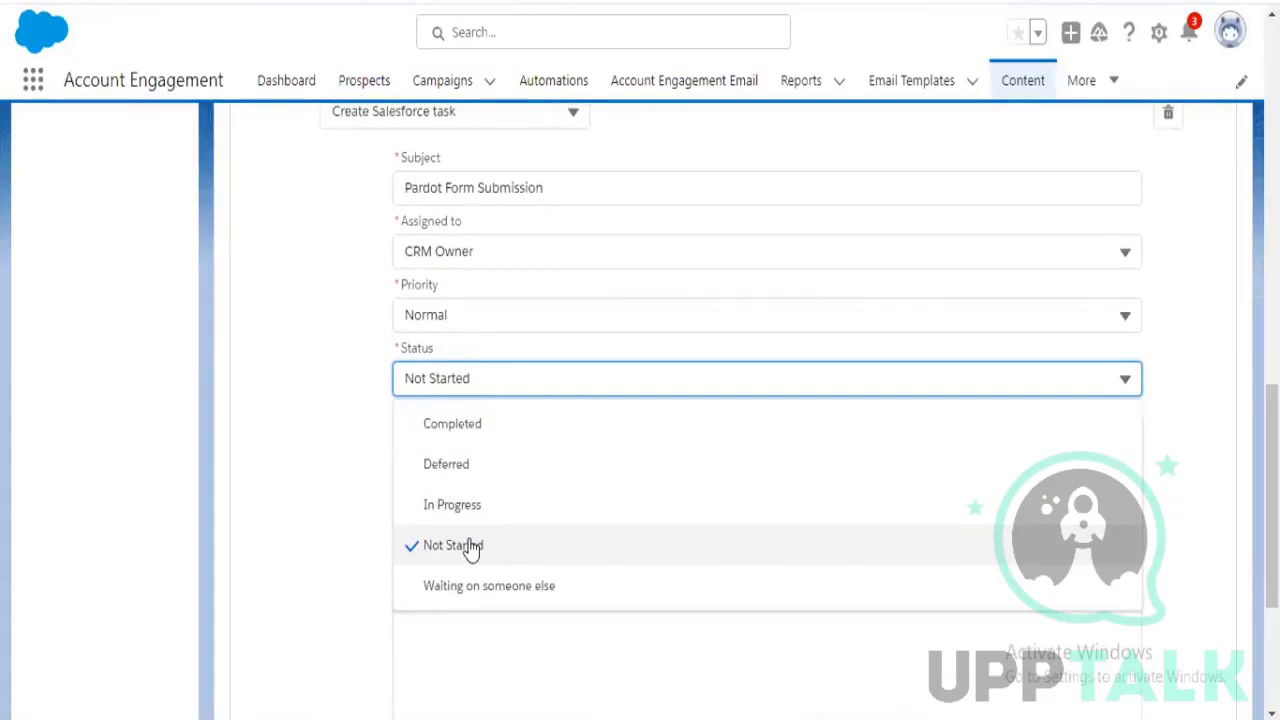
pyautogui.click(351, 529)
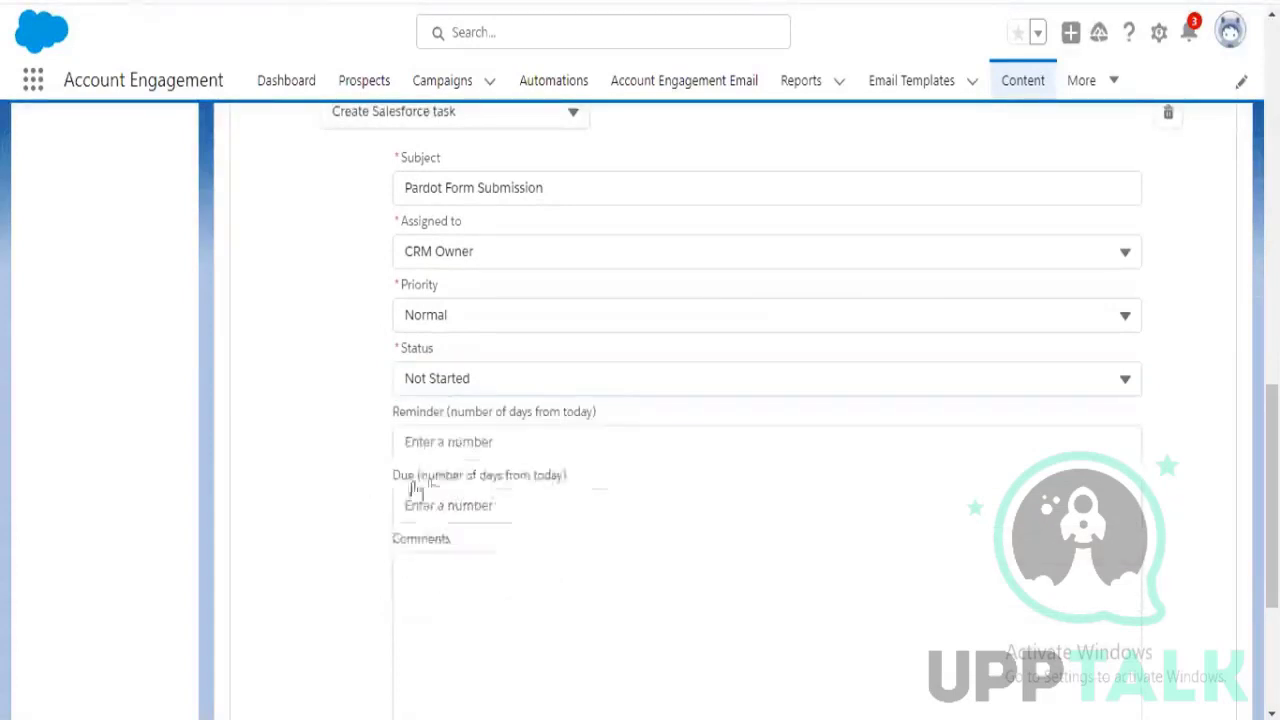
# Set the task's reminder to 3 days from today and its due date to 2 days from today
pyautogui.click(468, 443)
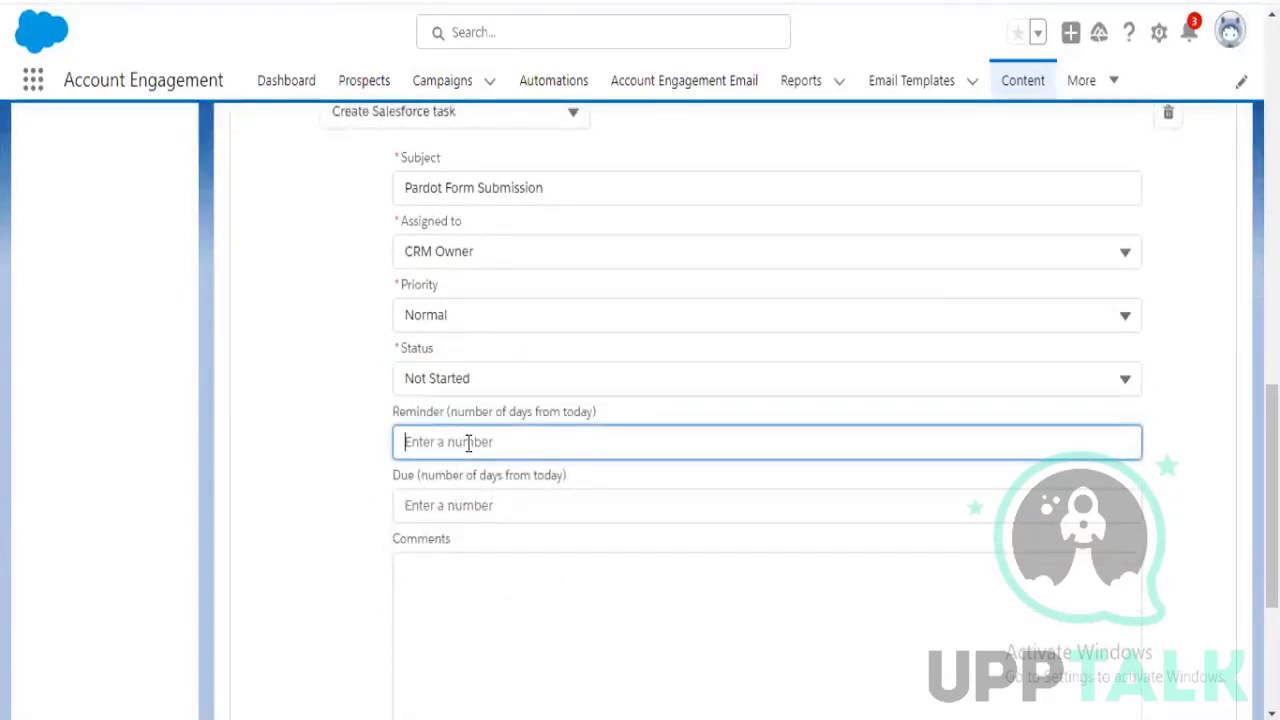
pyautogui.write('3')
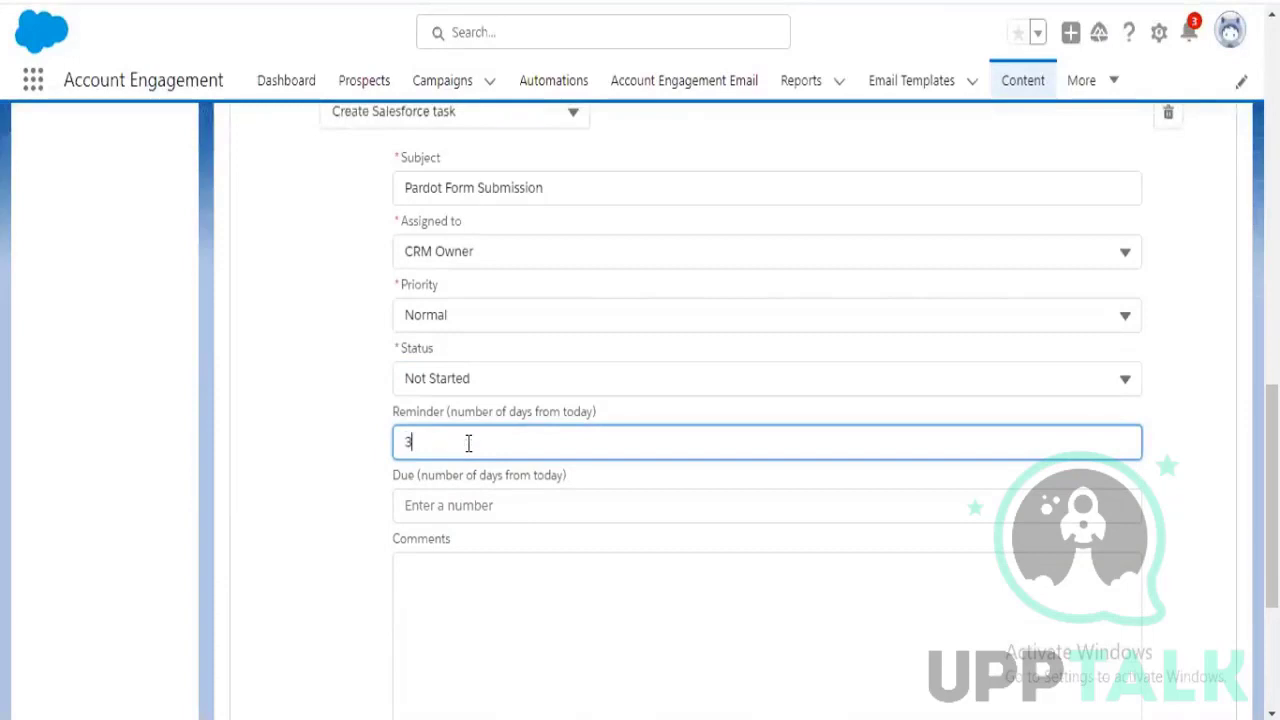
pyautogui.click(317, 489)
pyautogui.click(419, 506)
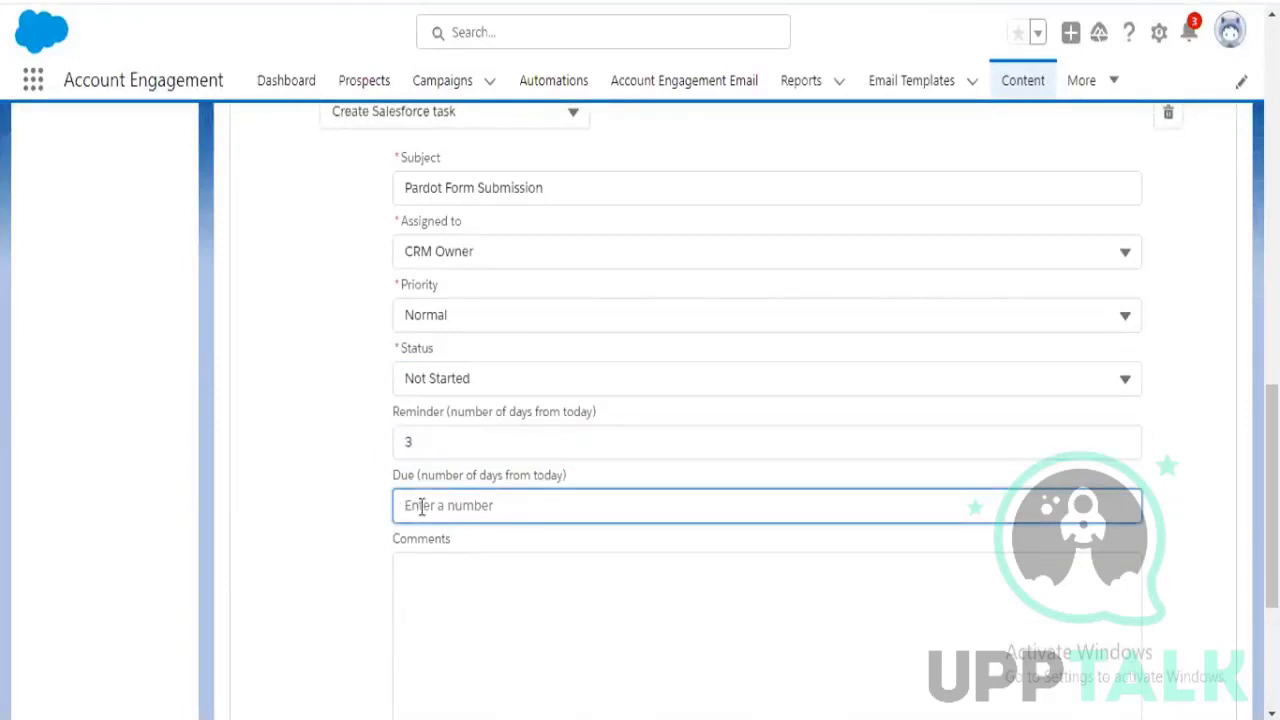
pyautogui.write('2')
pyautogui.click(316, 522)
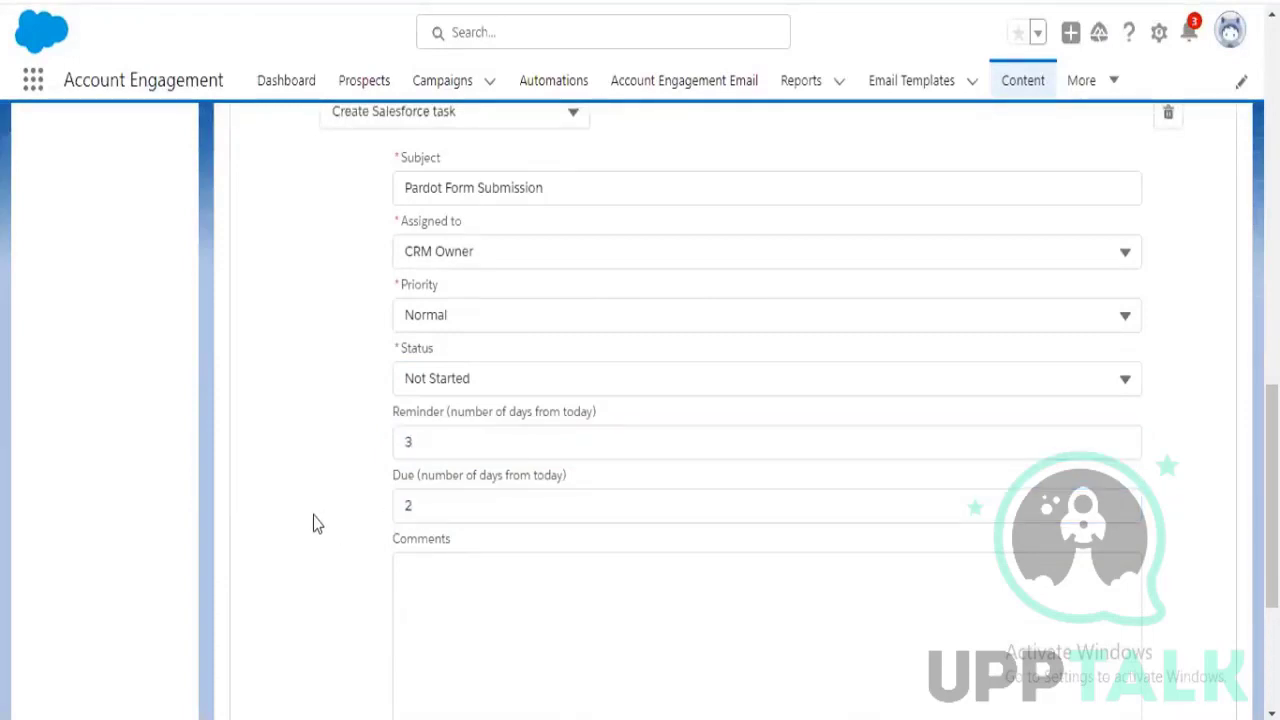
pyautogui.click(455, 445)
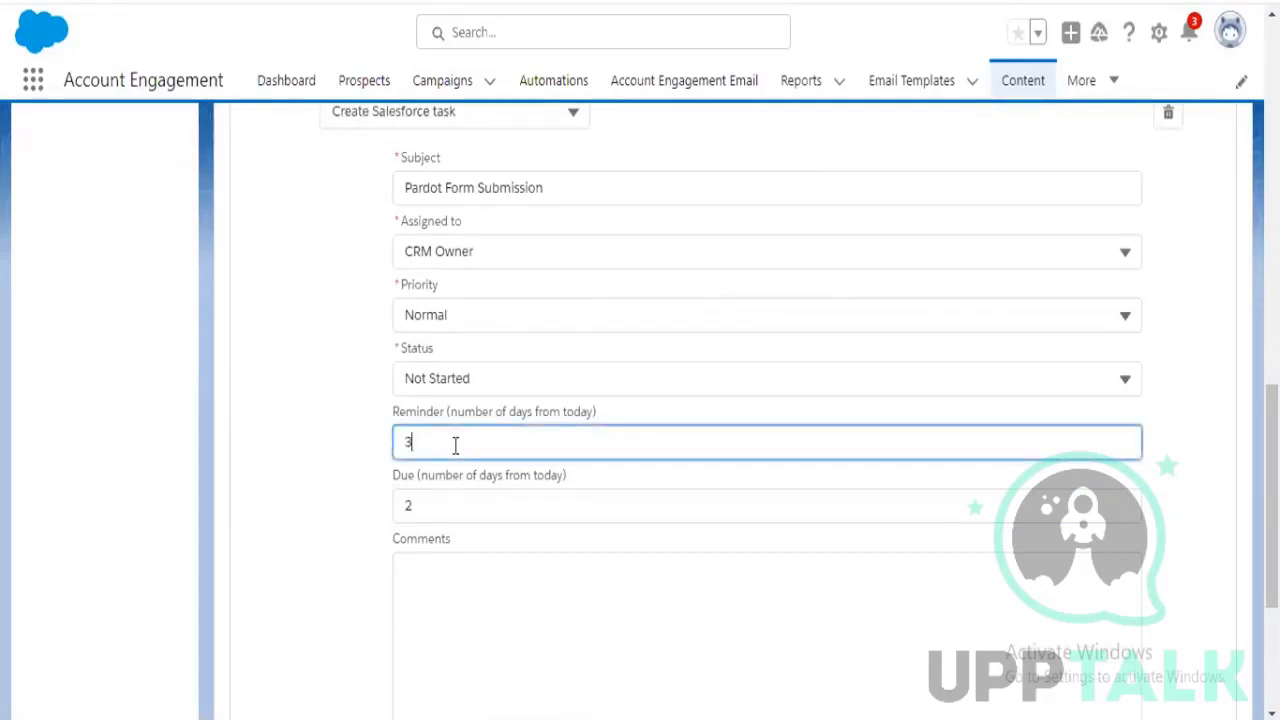
pyautogui.click(453, 512)
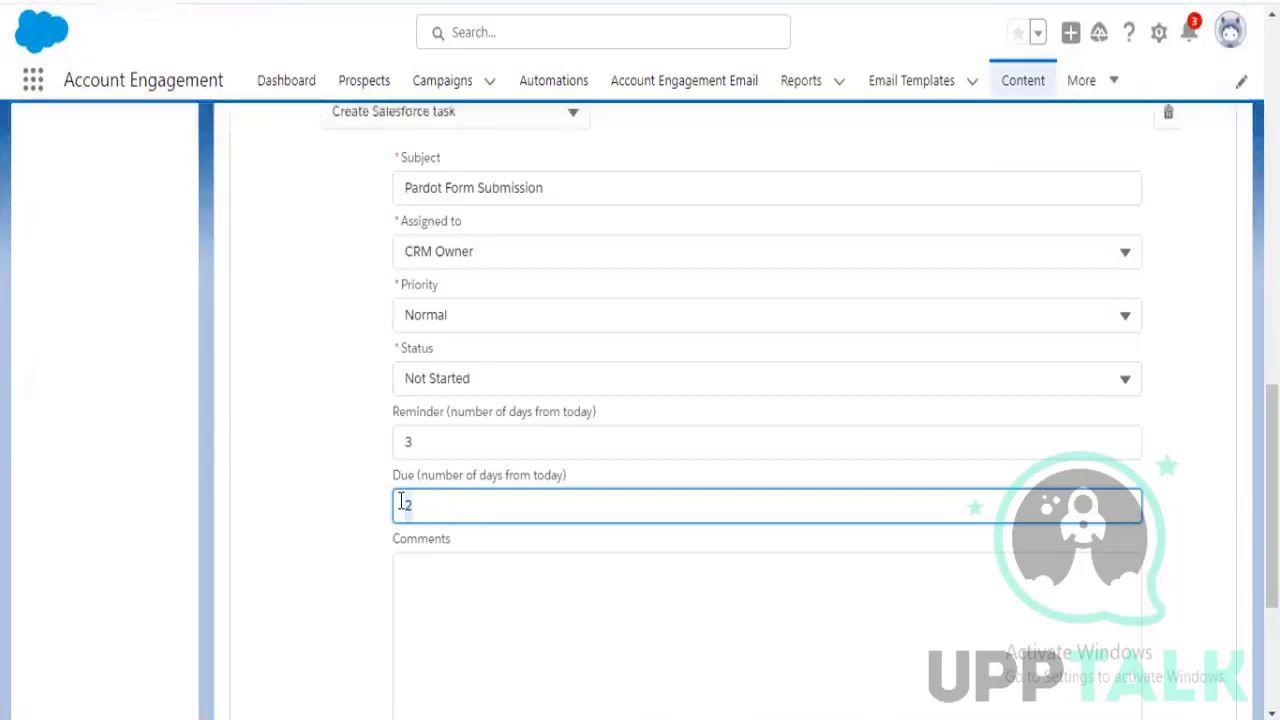
pyautogui.click(443, 438)
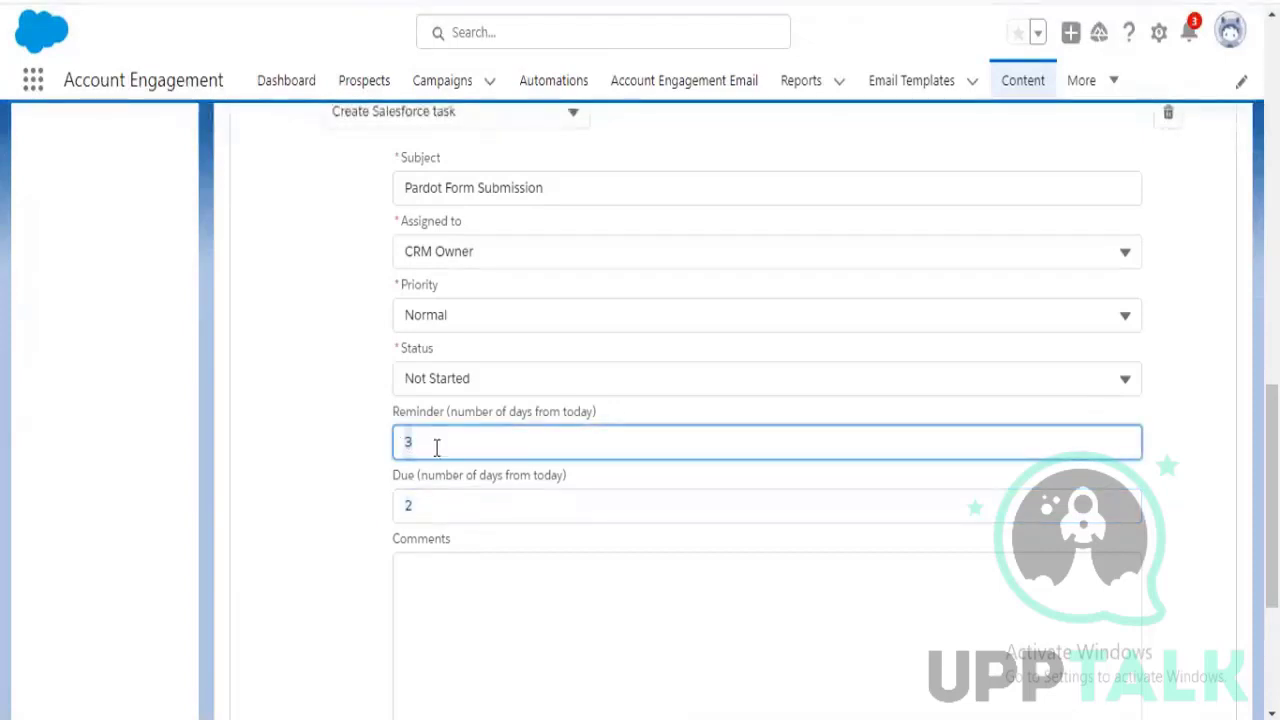
pyautogui.click(362, 456)
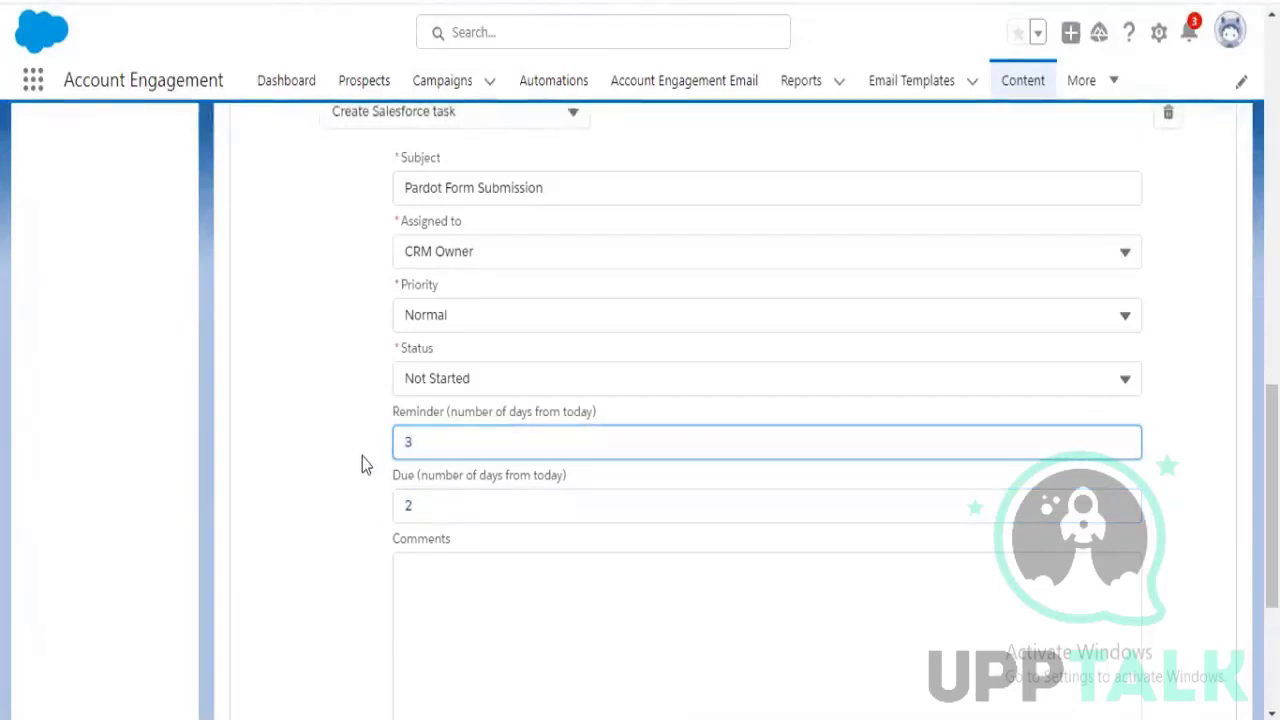
# Add the comment "Please take care form submission." to the Salesforce task
pyautogui.scroll(-1, 414, 533)
pyautogui.click(566, 546)
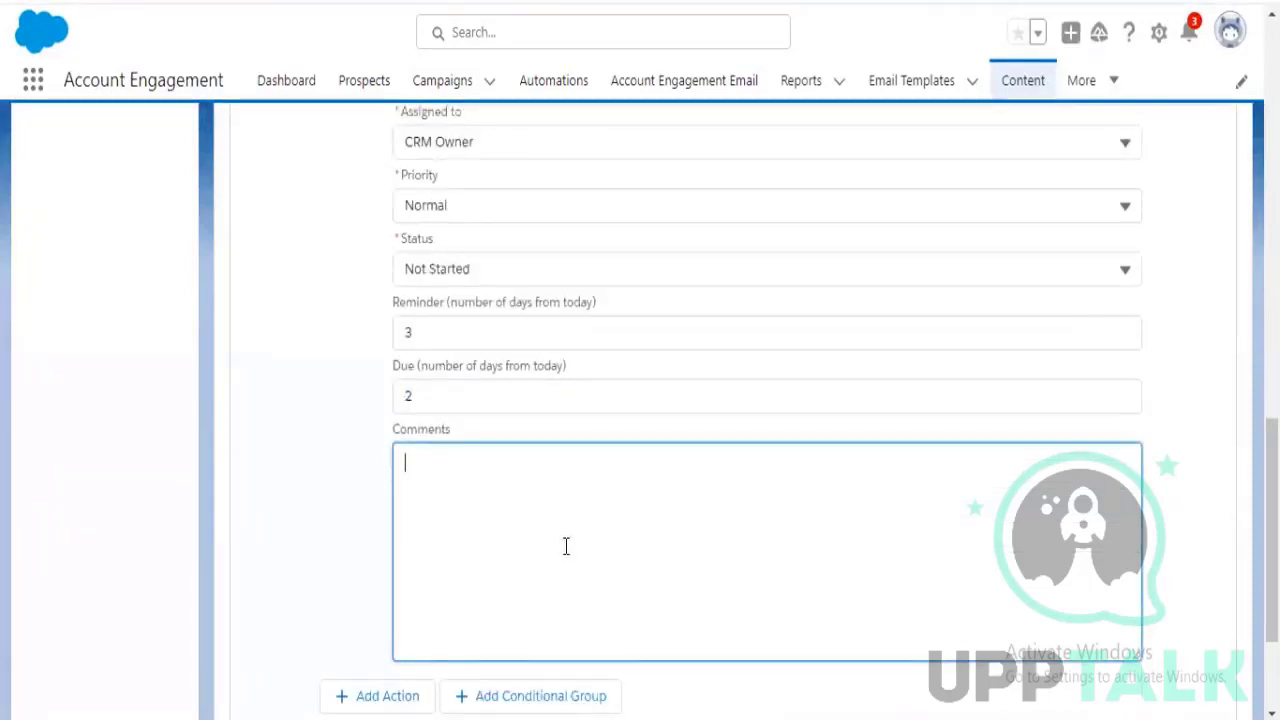
pyautogui.write('Ple')
pyautogui.press('BackSpace')
pyautogui.press('BackSpace')
pyautogui.press('BackSpace')
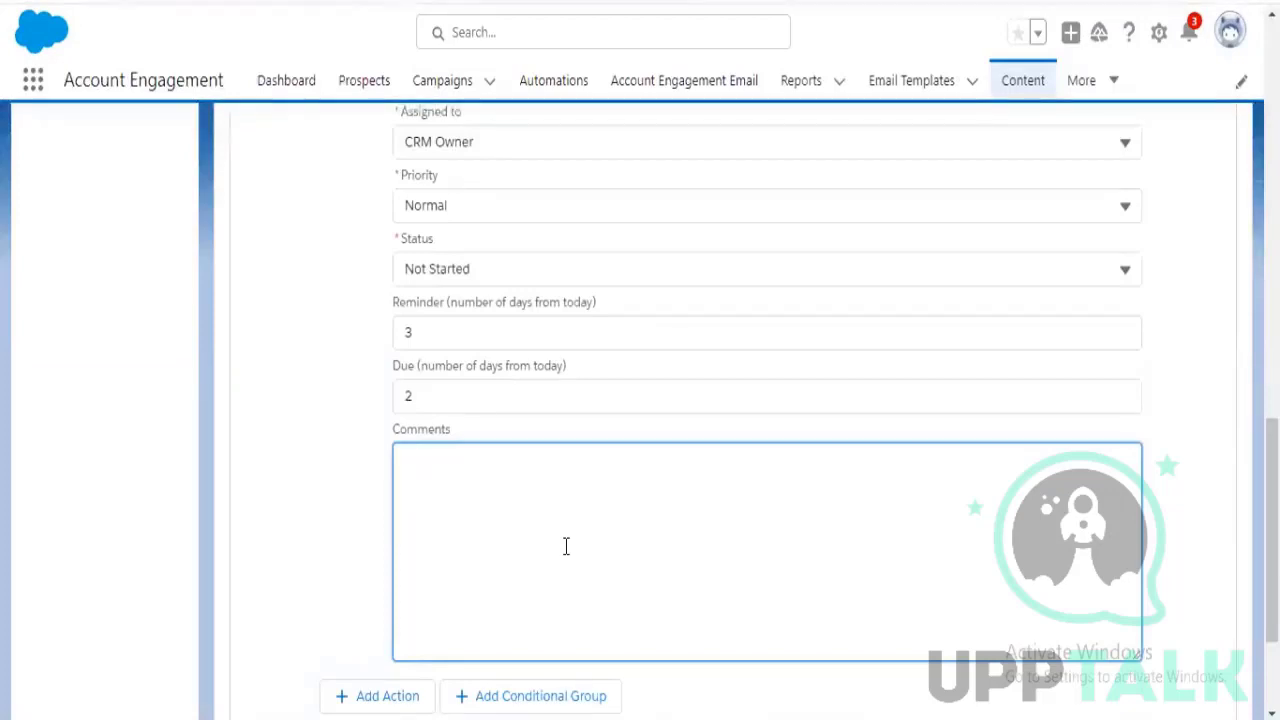
pyautogui.write('Please tak')
pyautogui.write('e care')
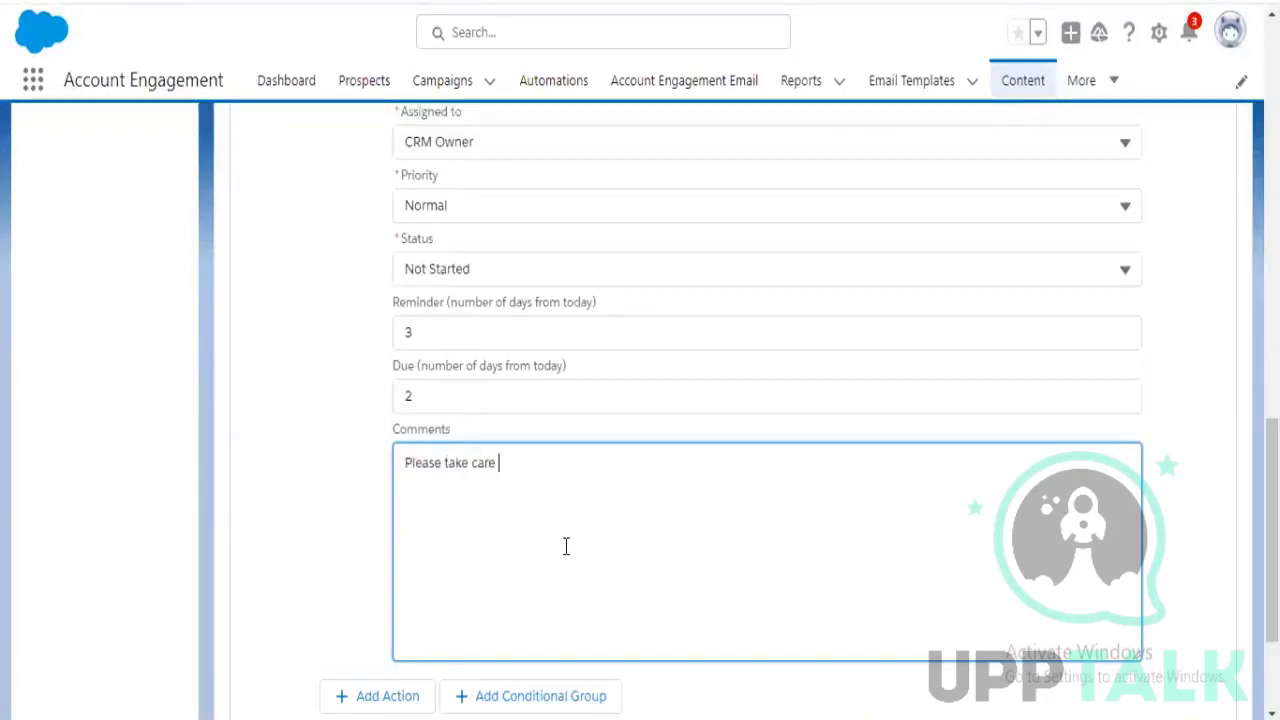
pyautogui.write(' form submissio')
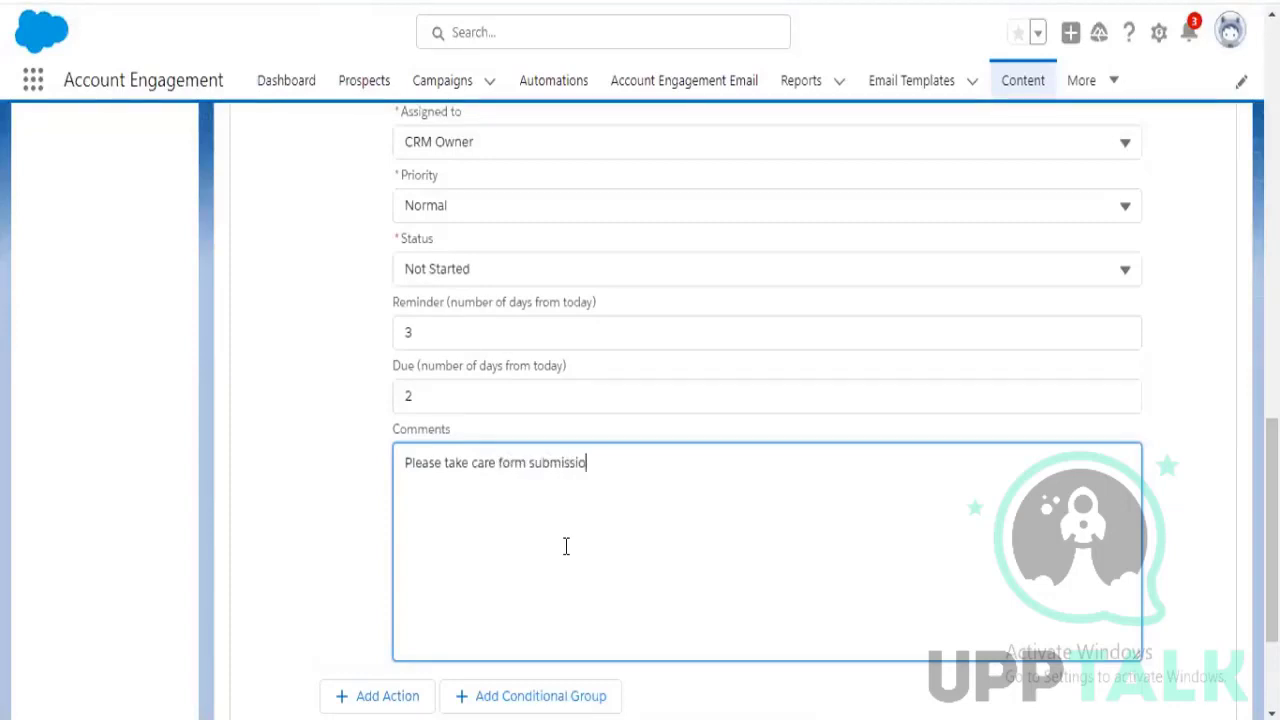
pyautogui.write('n.')
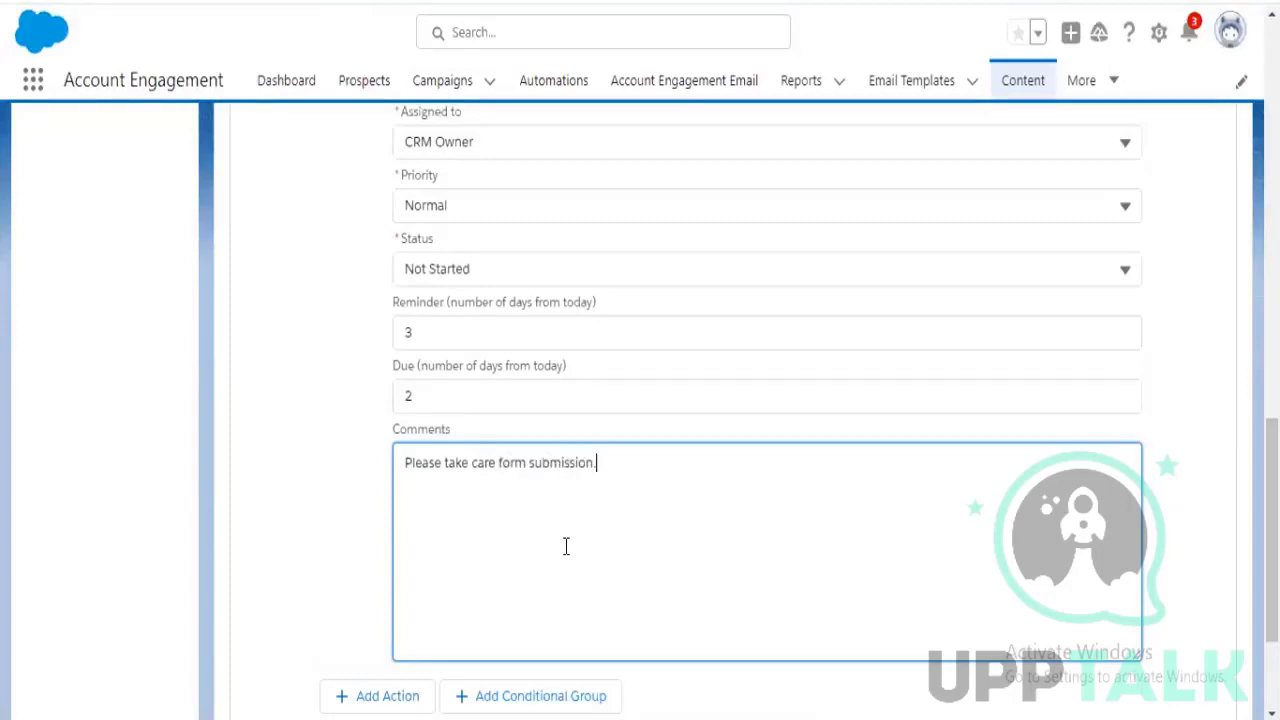
pyautogui.click(281, 569)
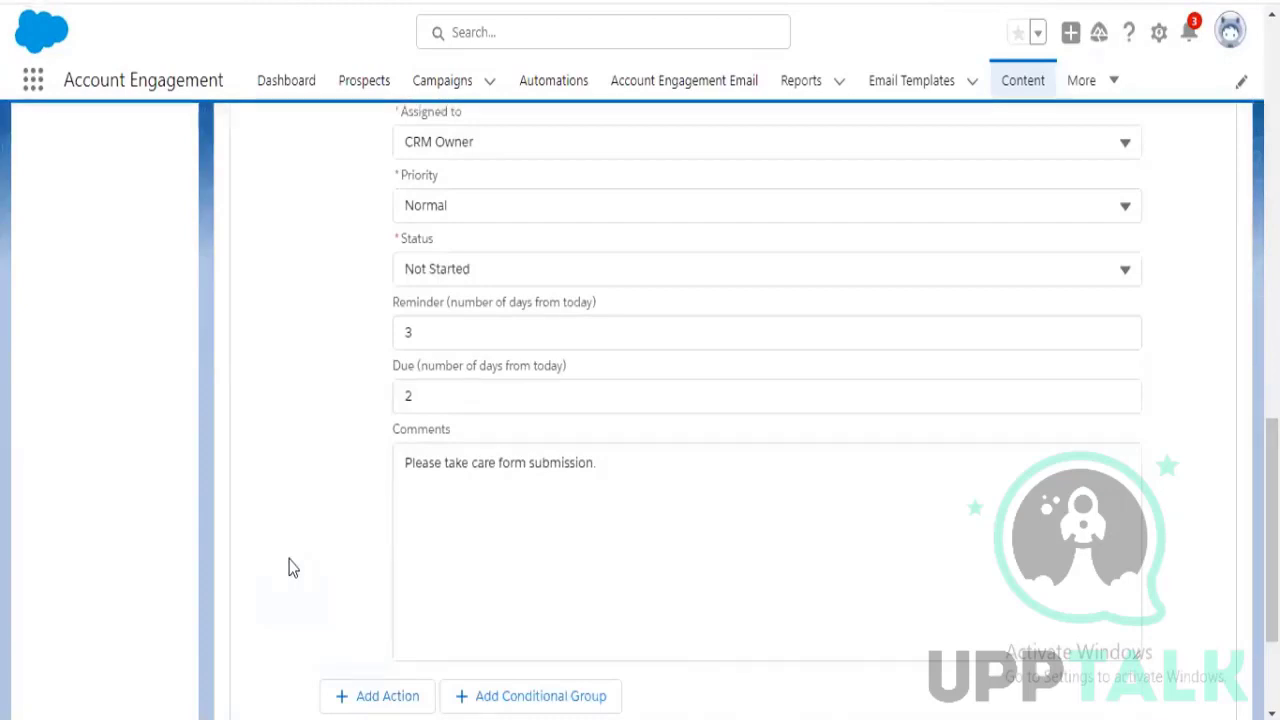
# Change the fourth completion action to Execute External Action and list the external actions available for it
pyautogui.scroll(3, 322, 552)
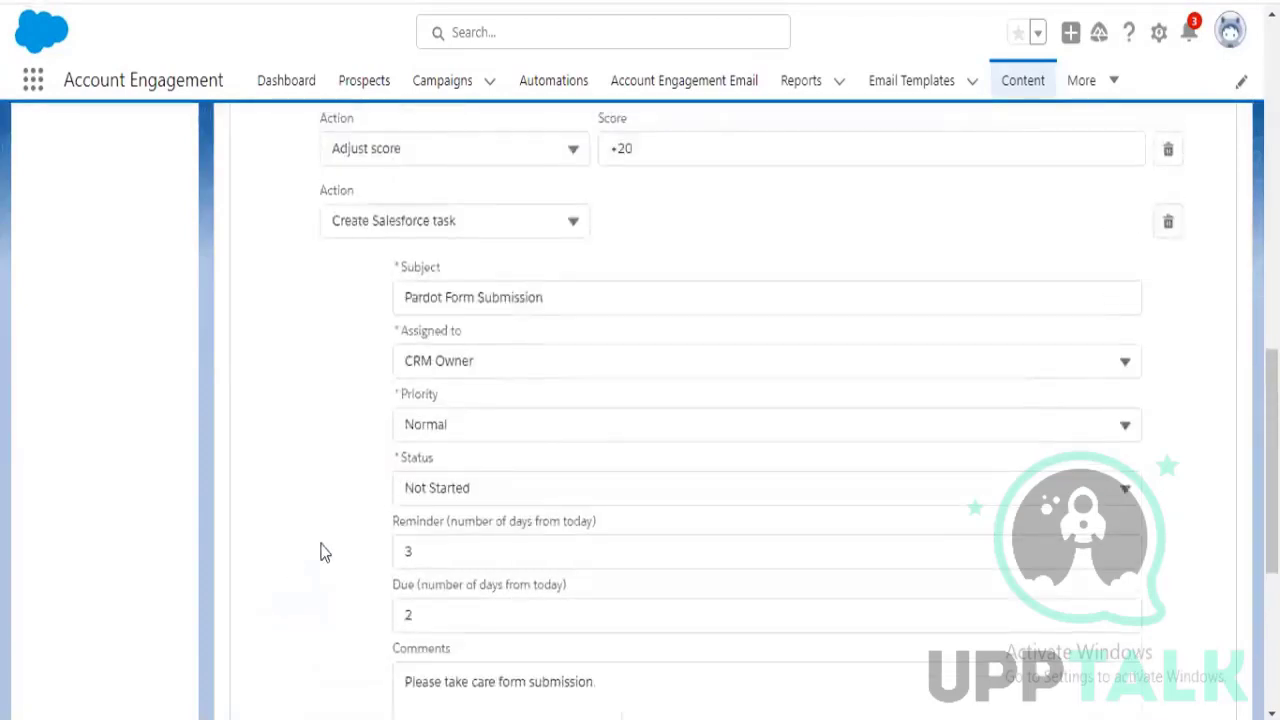
pyautogui.click(576, 224)
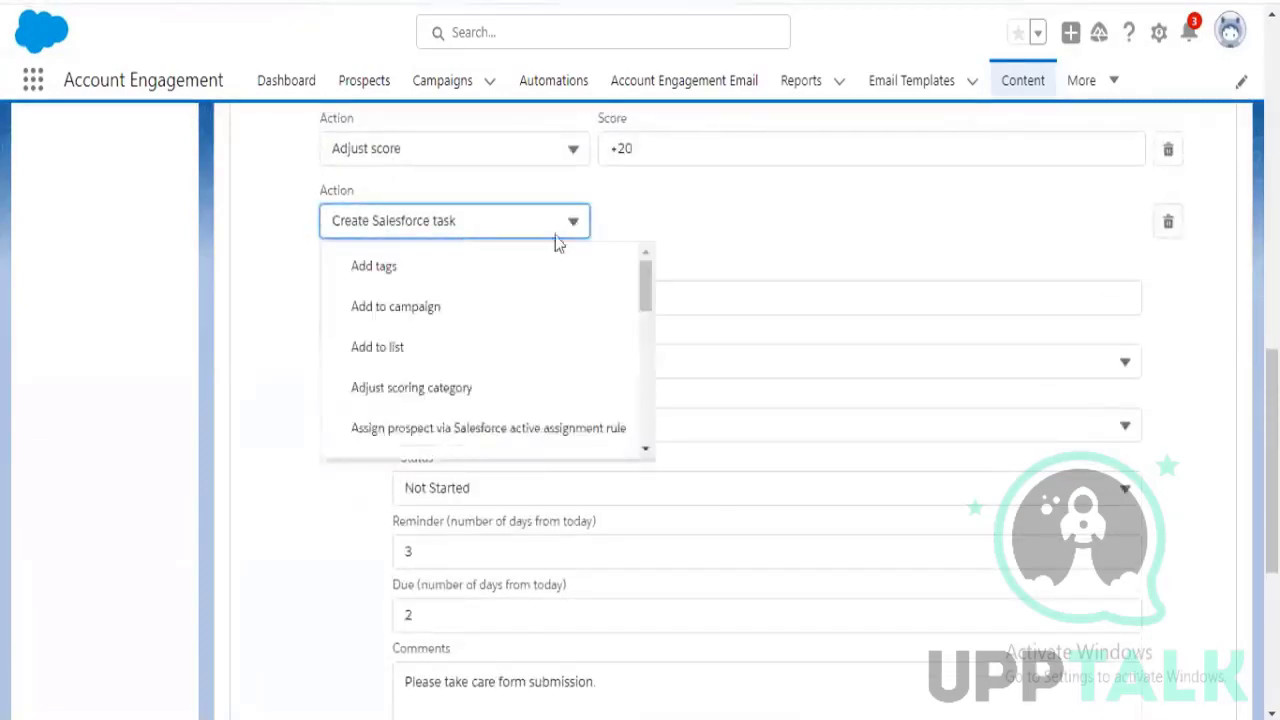
pyautogui.scroll(-3, 480, 409)
pyautogui.scroll(-1, 484, 410)
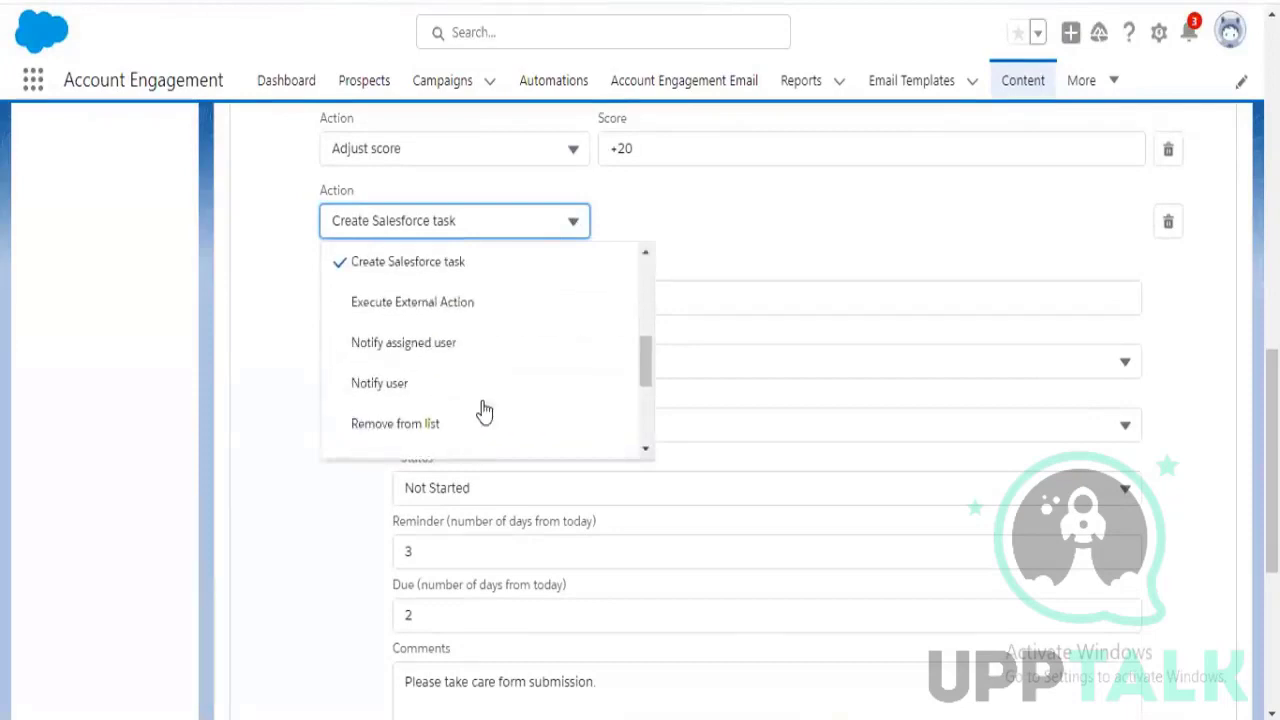
pyautogui.click(461, 307)
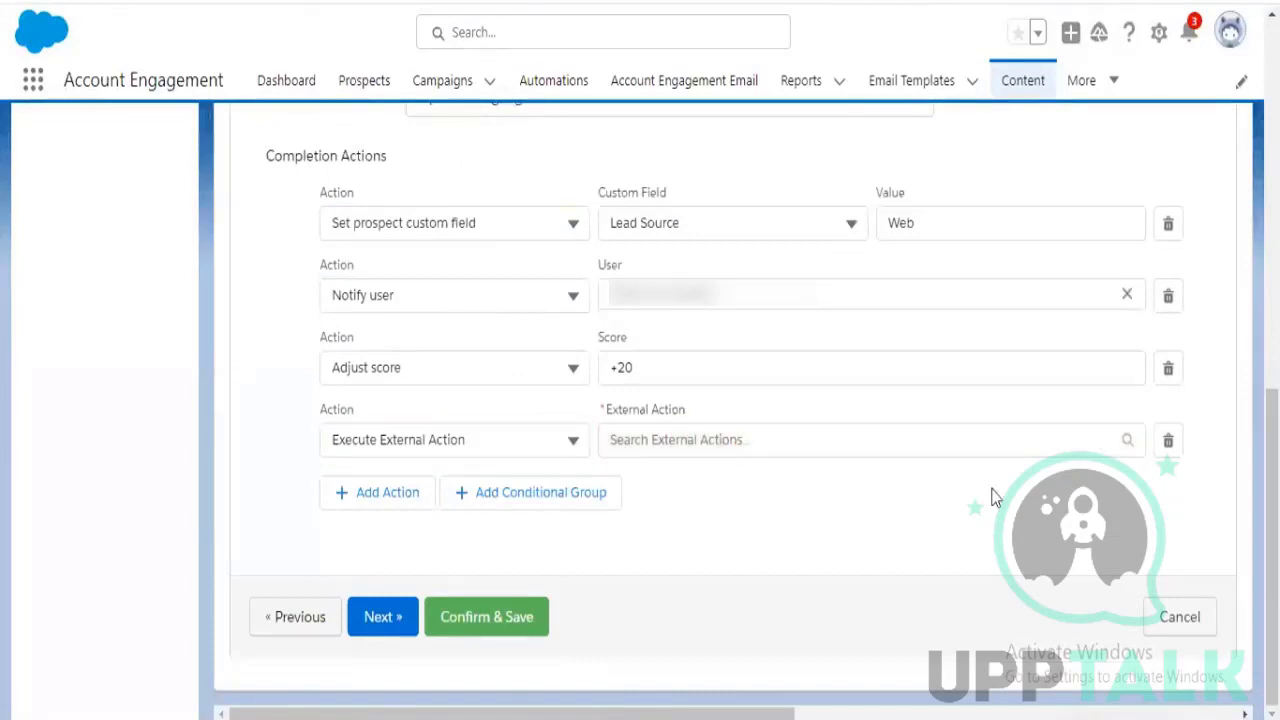
pyautogui.click(1127, 439)
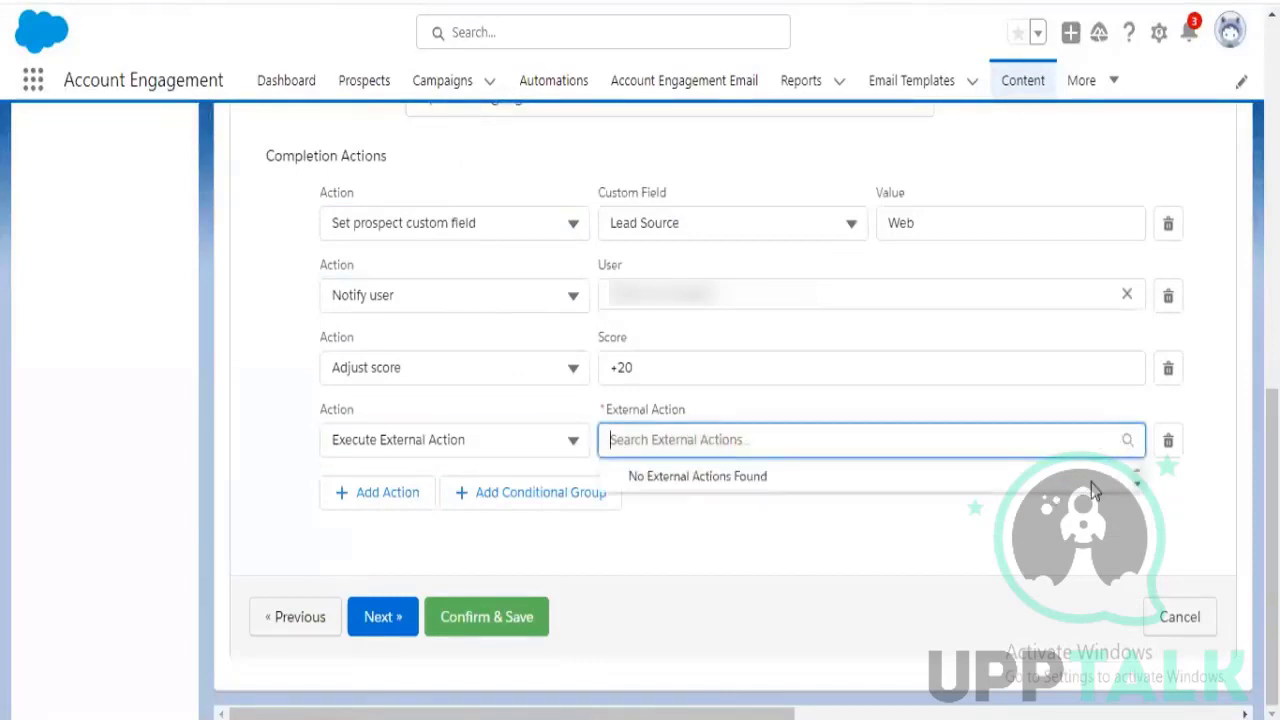
# Change the fourth completion action to Send auto responder email and select the Autoresponder Email template
pyautogui.click(470, 448)
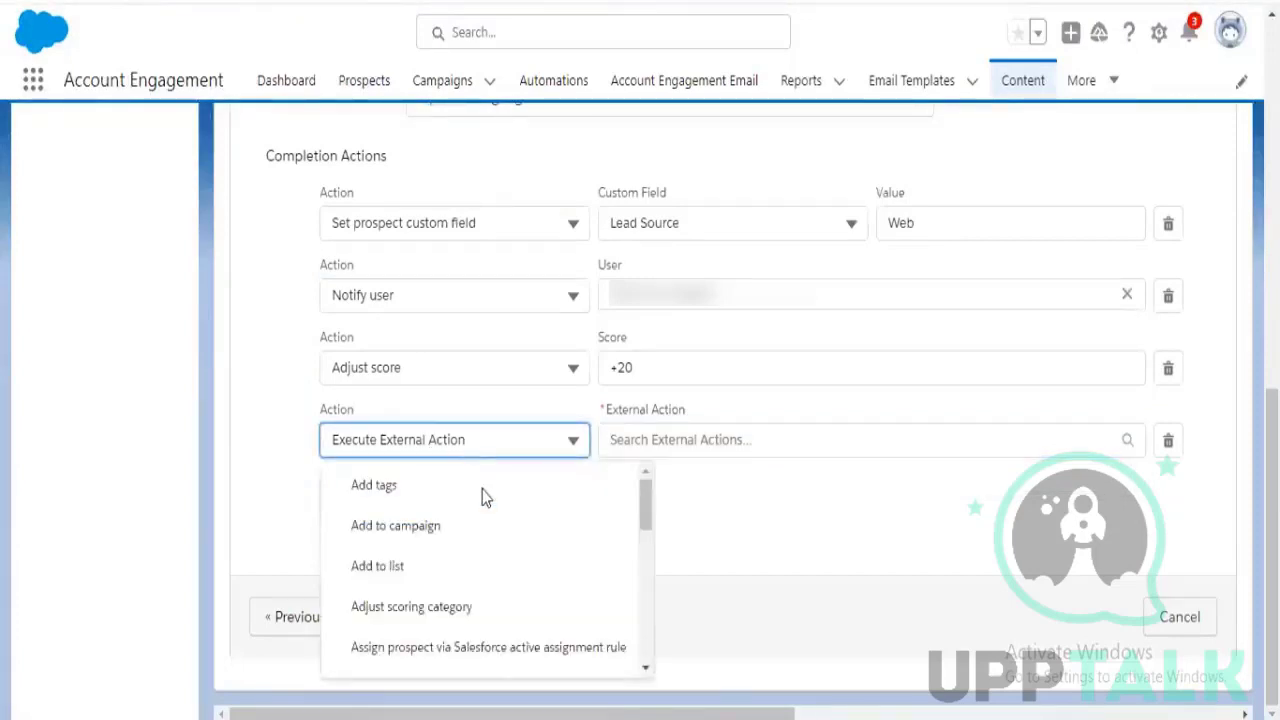
pyautogui.scroll(-1, 530, 572)
pyautogui.scroll(-2, 538, 575)
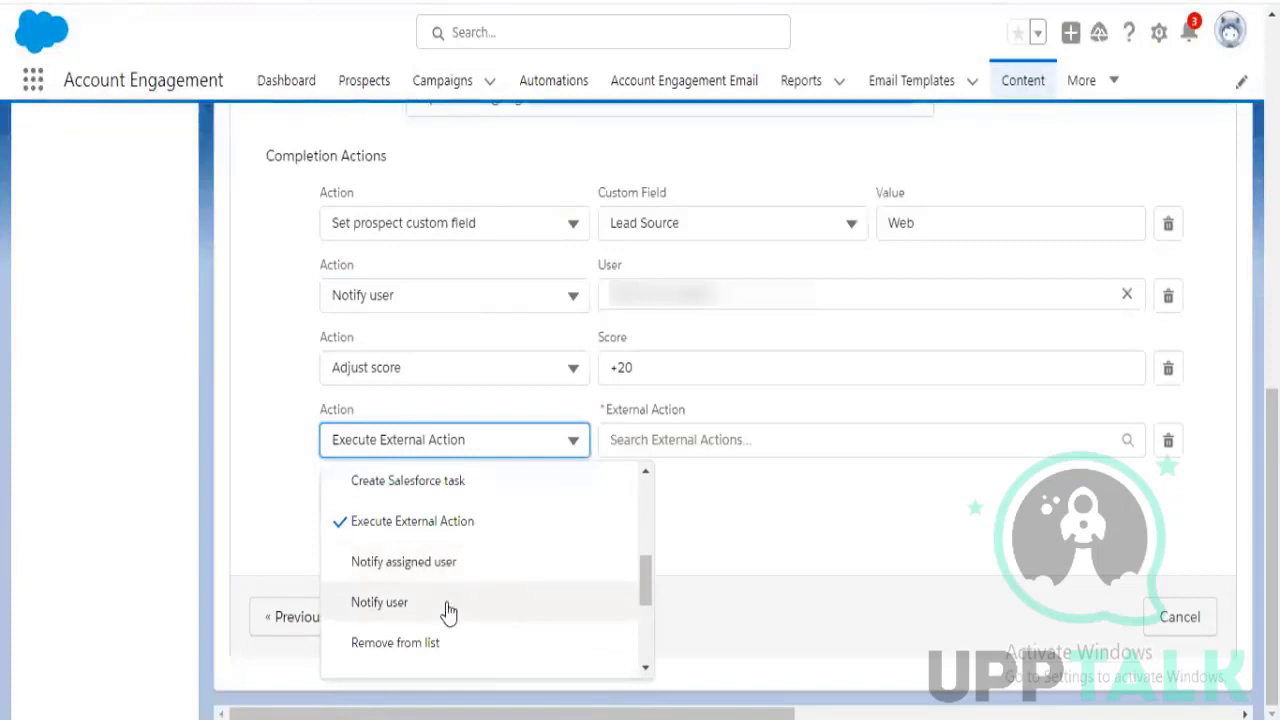
pyautogui.scroll(-1, 448, 610)
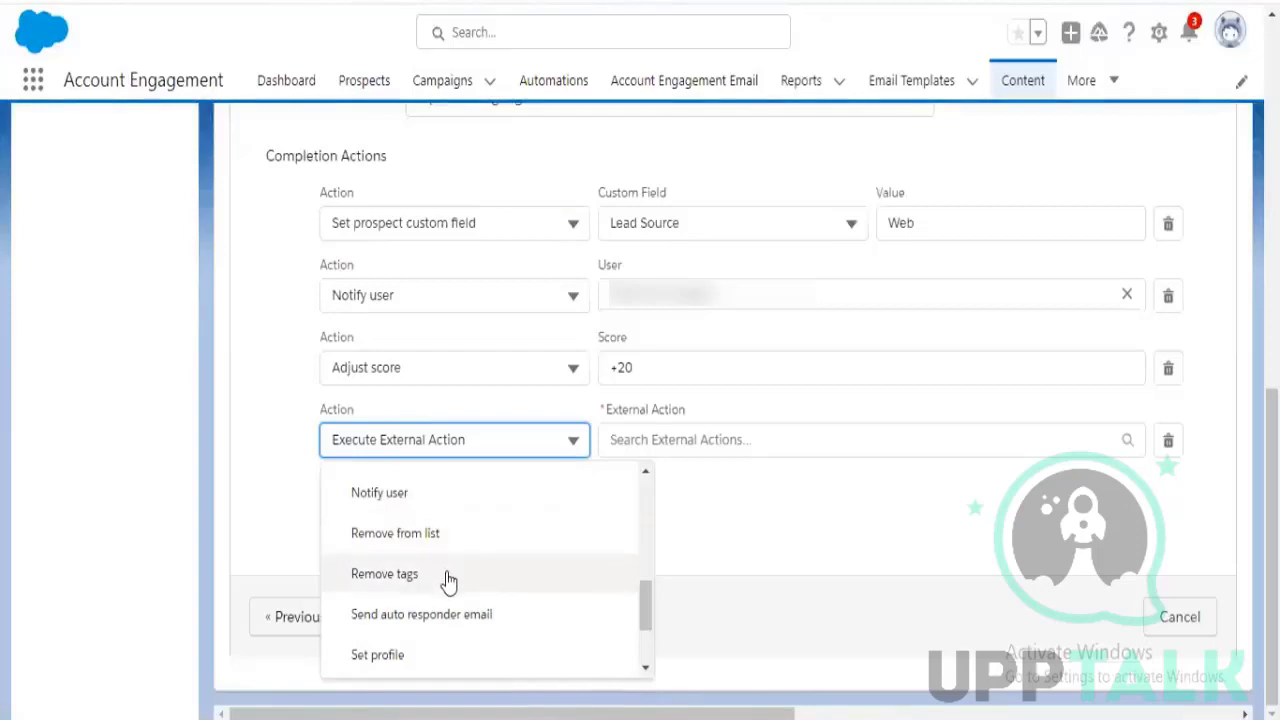
pyautogui.scroll(-3, 447, 580)
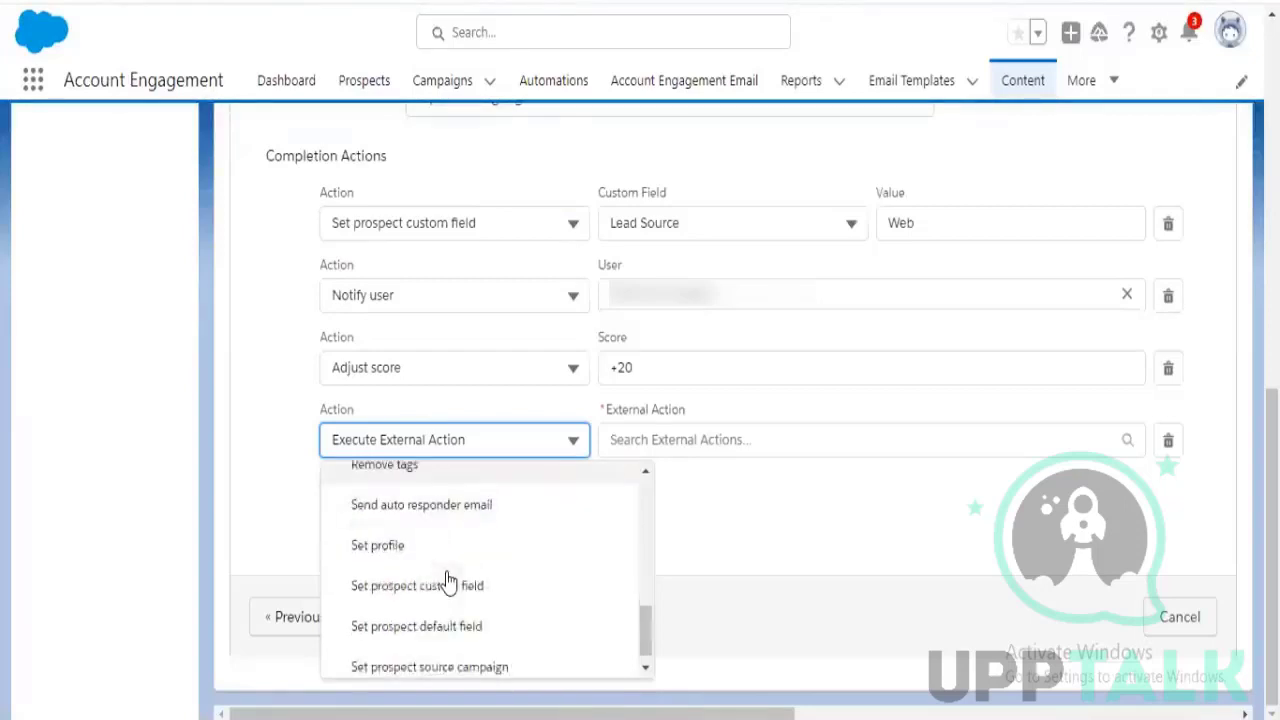
pyautogui.scroll(3, 443, 570)
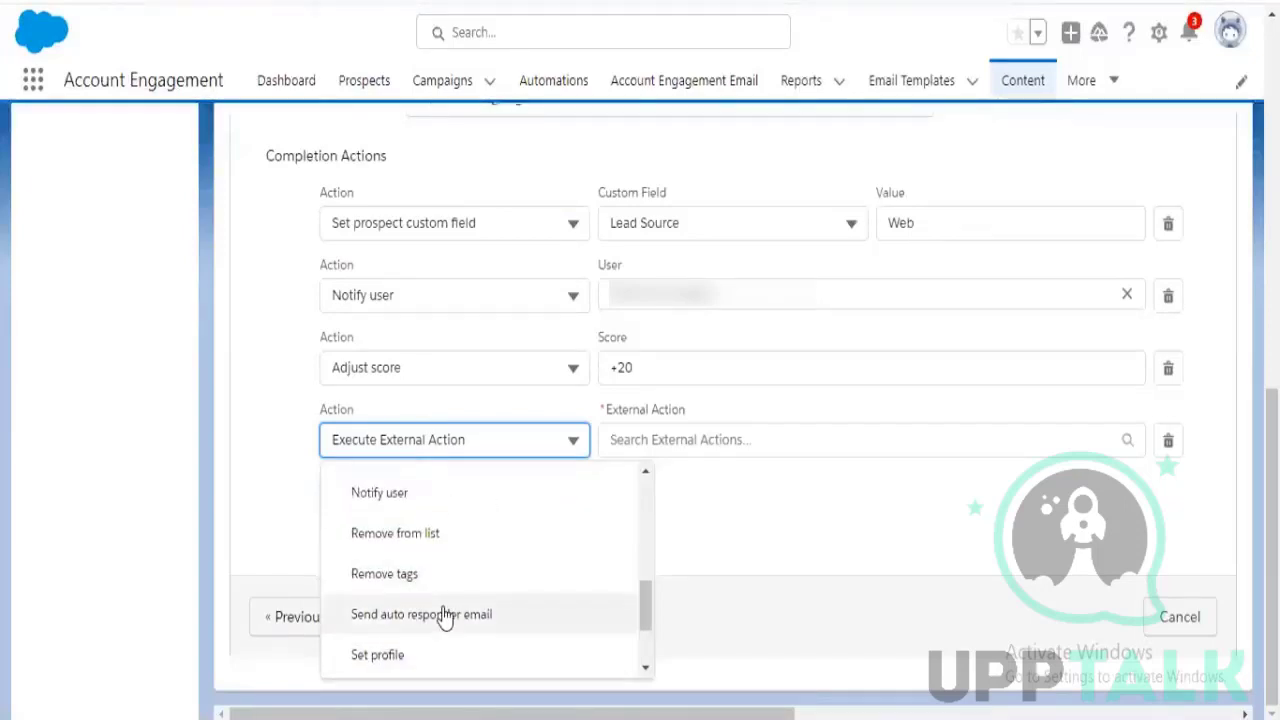
pyautogui.click(444, 614)
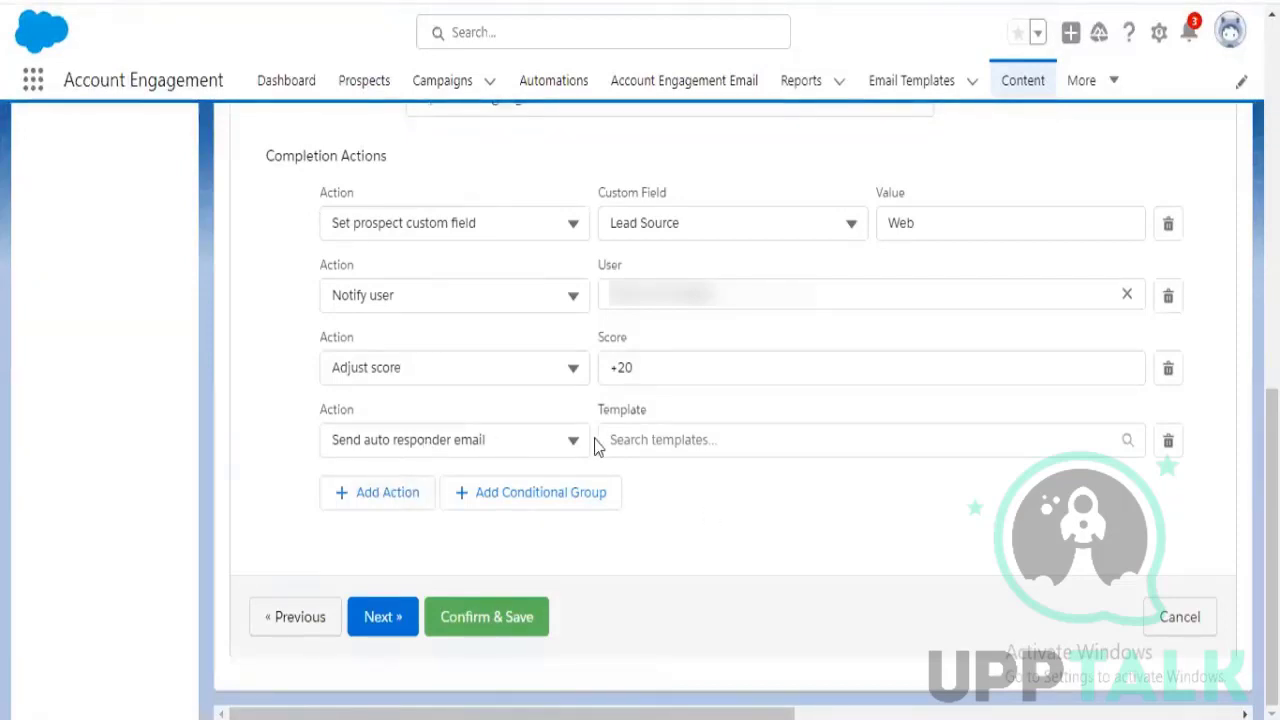
pyautogui.click(640, 438)
pyautogui.click(694, 490)
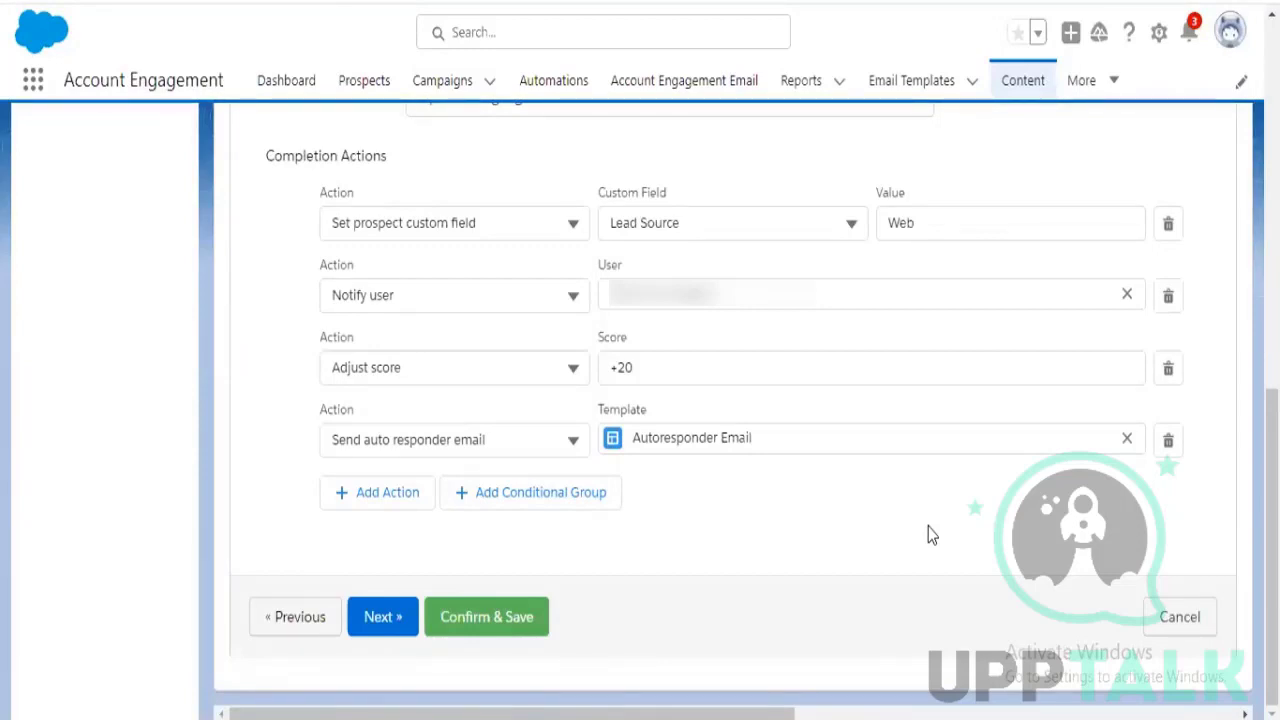
pyautogui.click(857, 447)
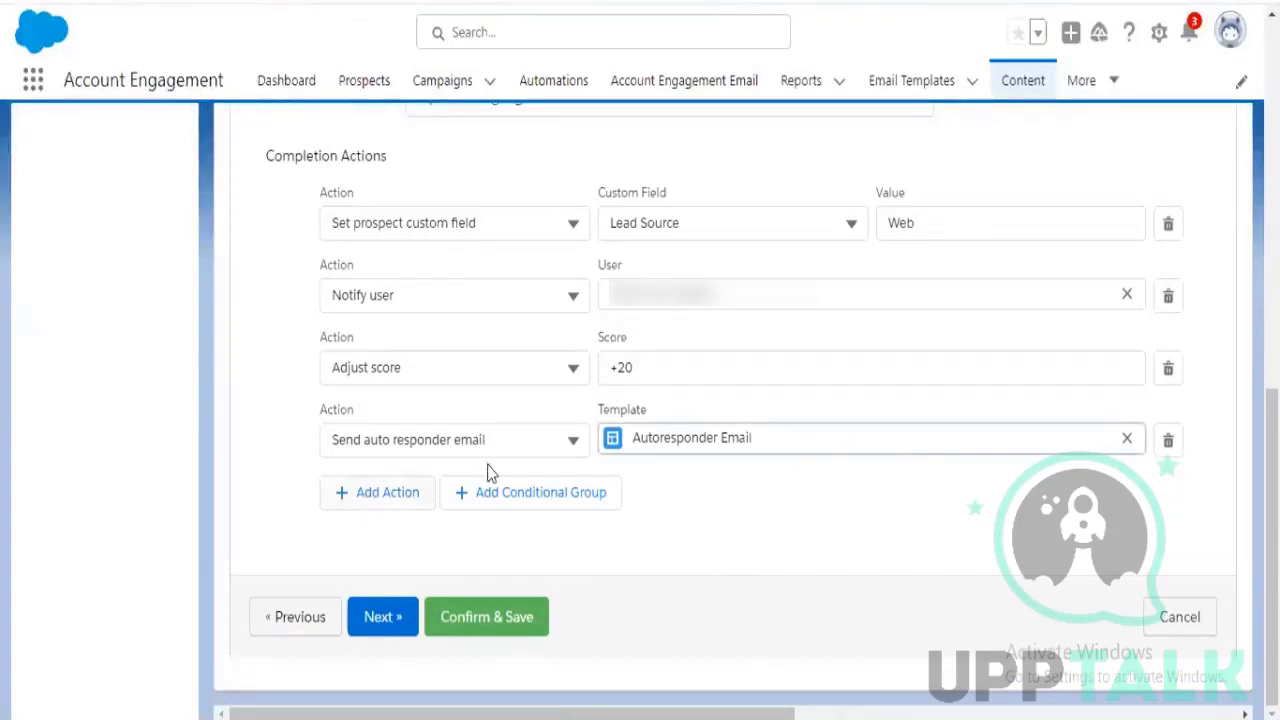
# Change the fourth completion action to Set profile and list the profiles available for it
pyautogui.click(571, 441)
pyautogui.scroll(-5, 540, 600)
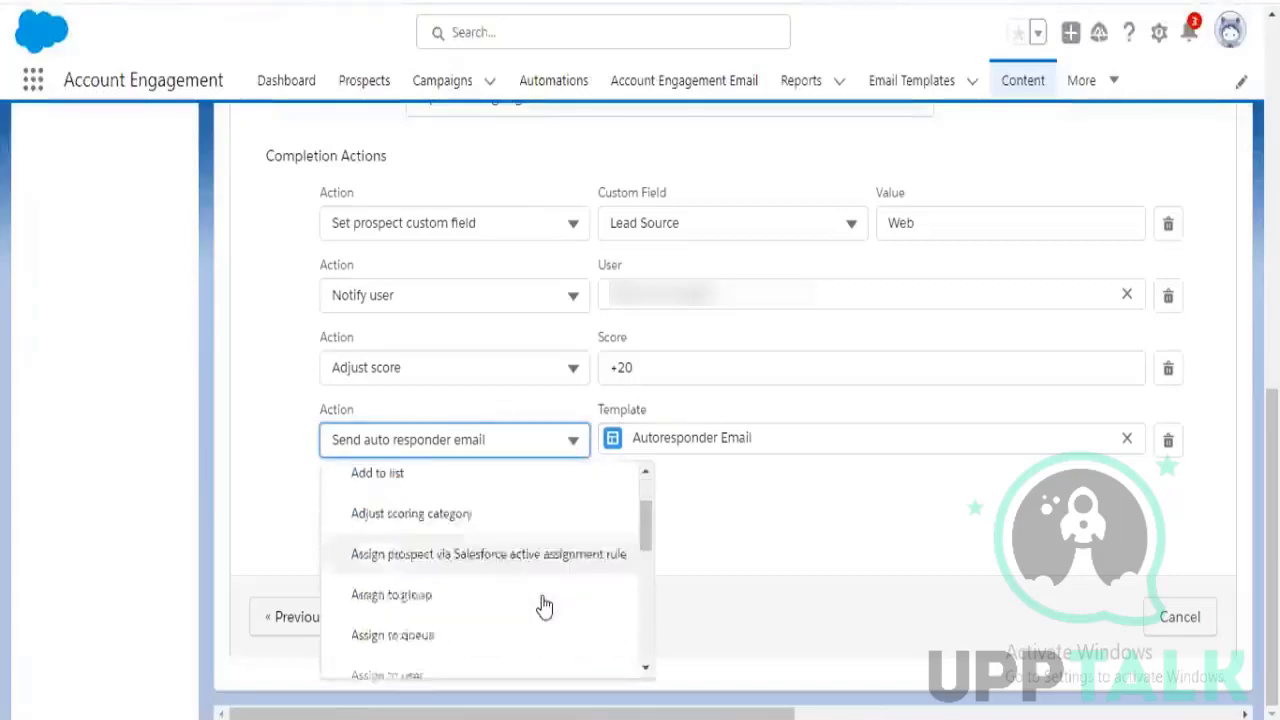
pyautogui.scroll(-2, 543, 605)
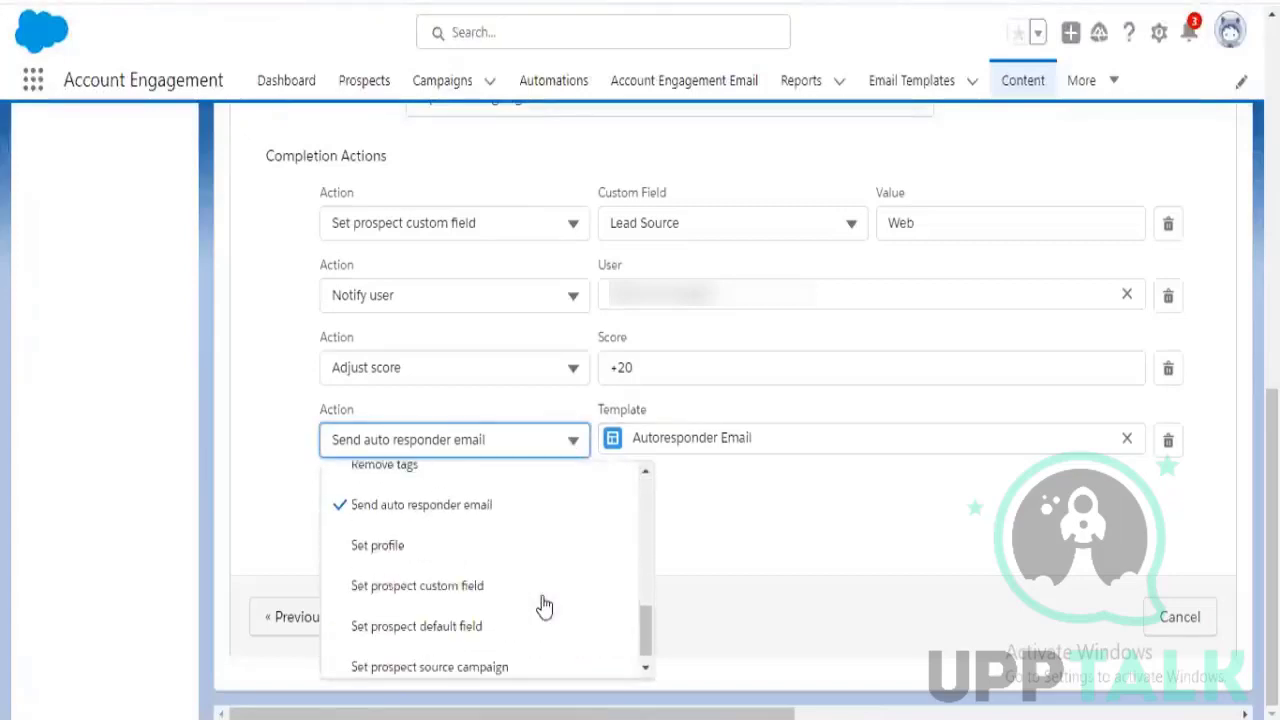
pyautogui.click(467, 552)
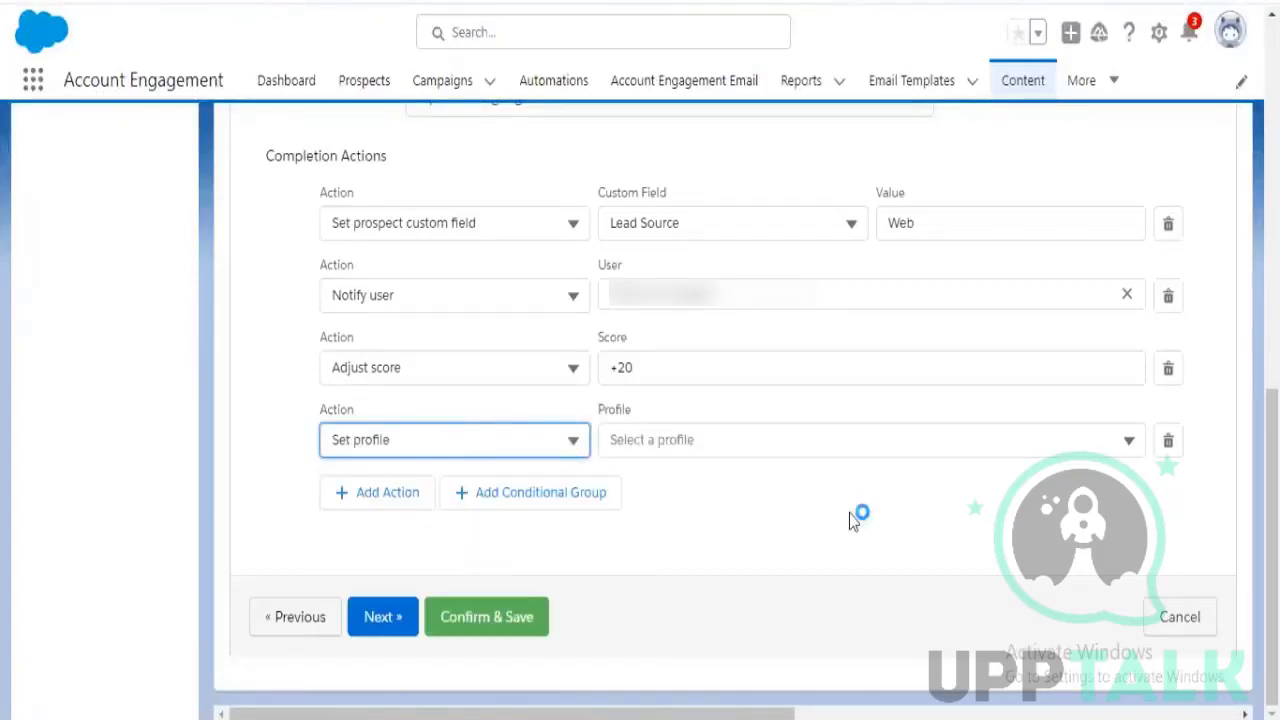
pyautogui.click(1129, 445)
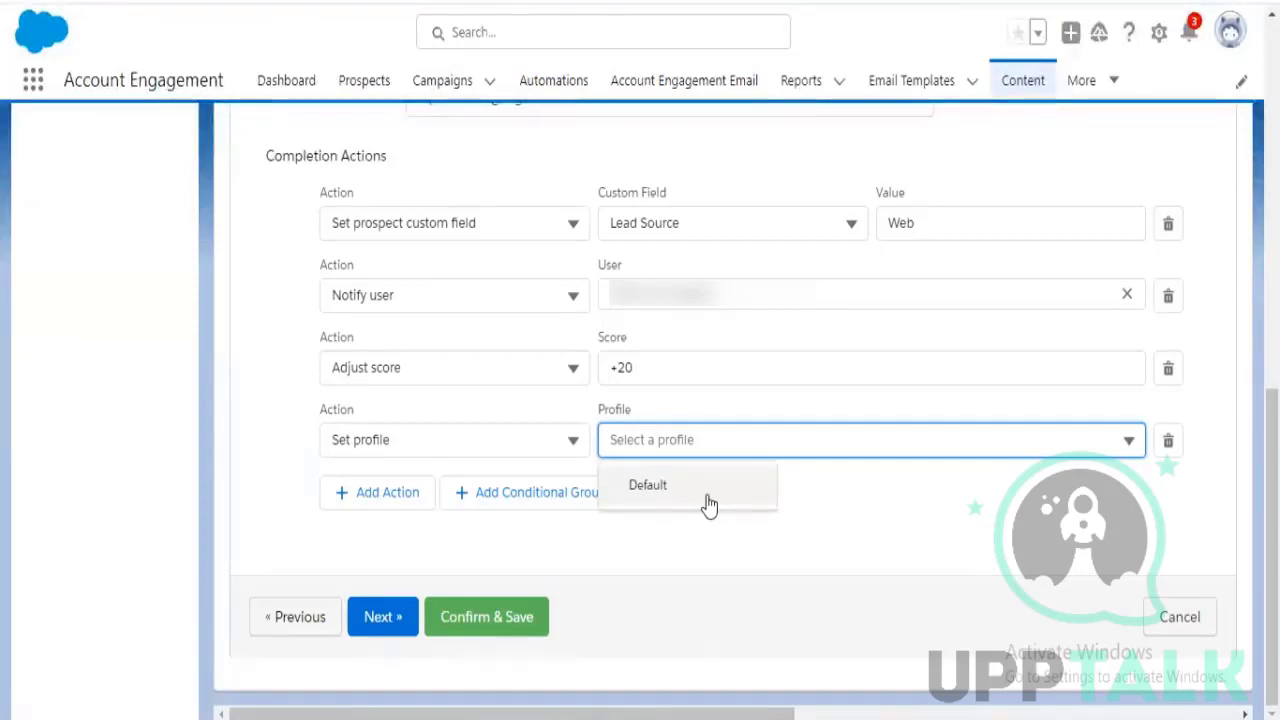
pyautogui.click(792, 515)
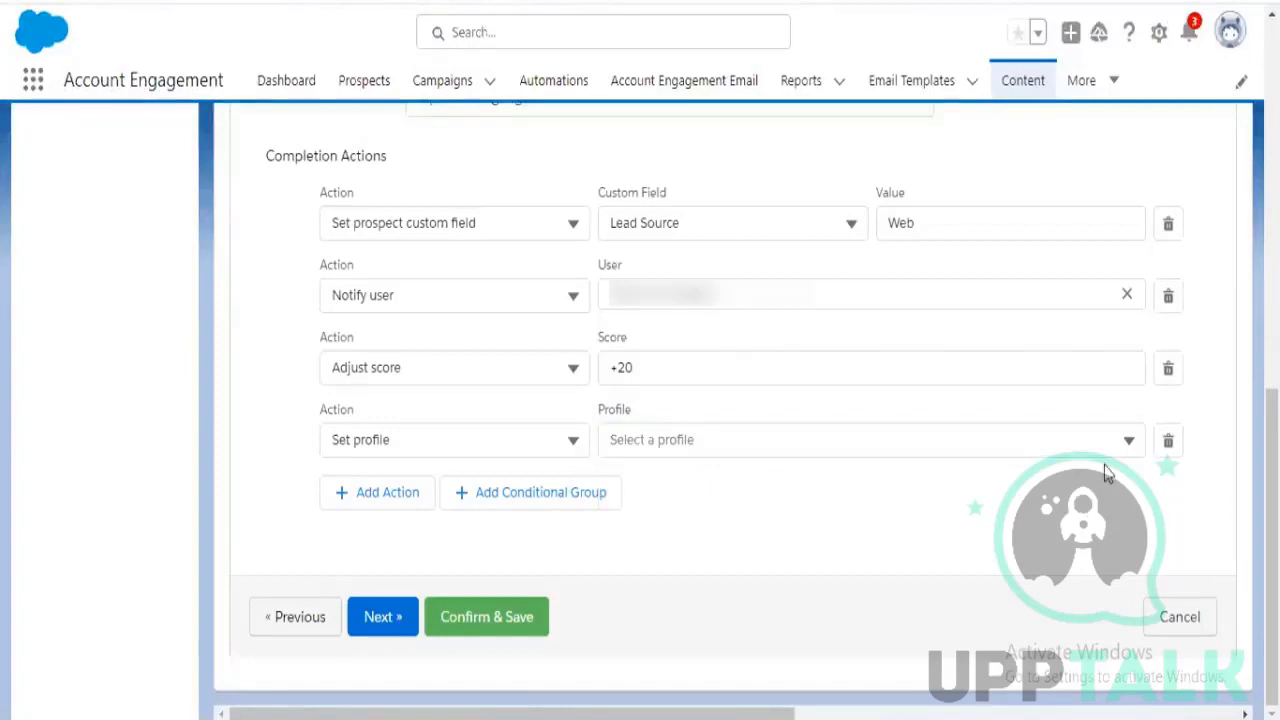
# Change the fourth completion action to Set prospect custom field and choose Lead Source as the custom field
pyautogui.click(566, 449)
pyautogui.scroll(-5, 440, 640)
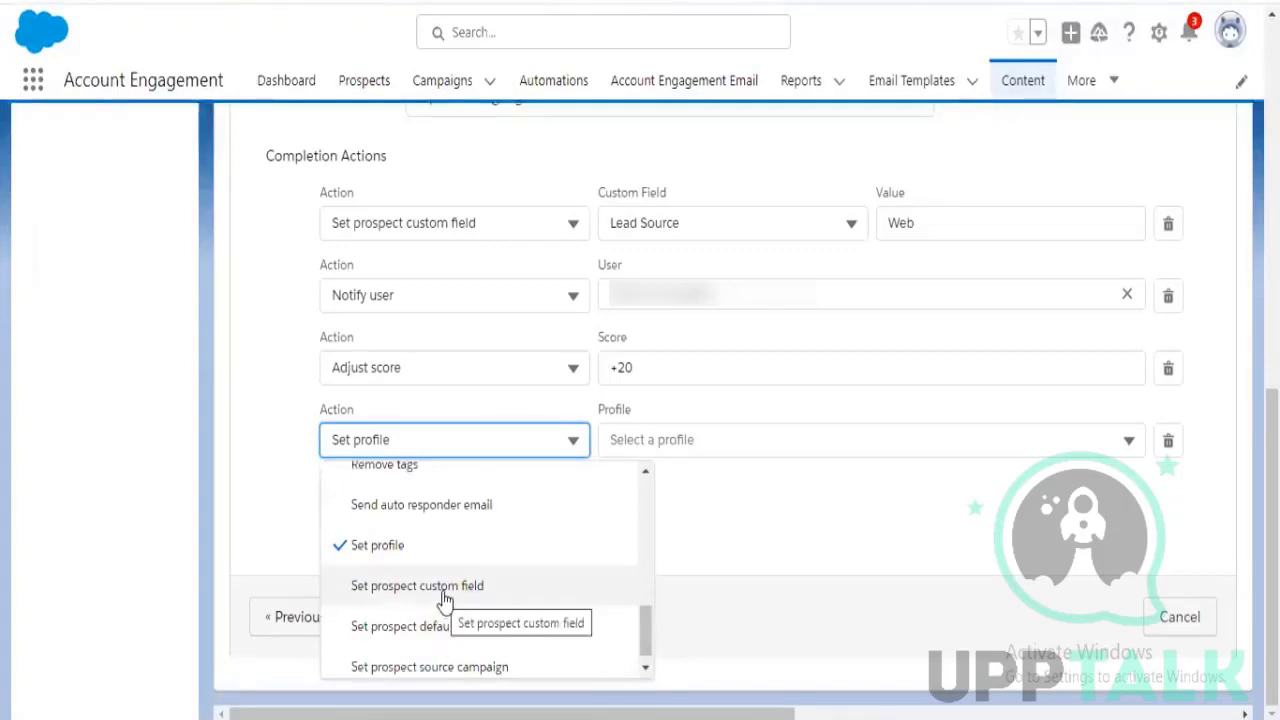
pyautogui.click(443, 595)
pyautogui.click(826, 459)
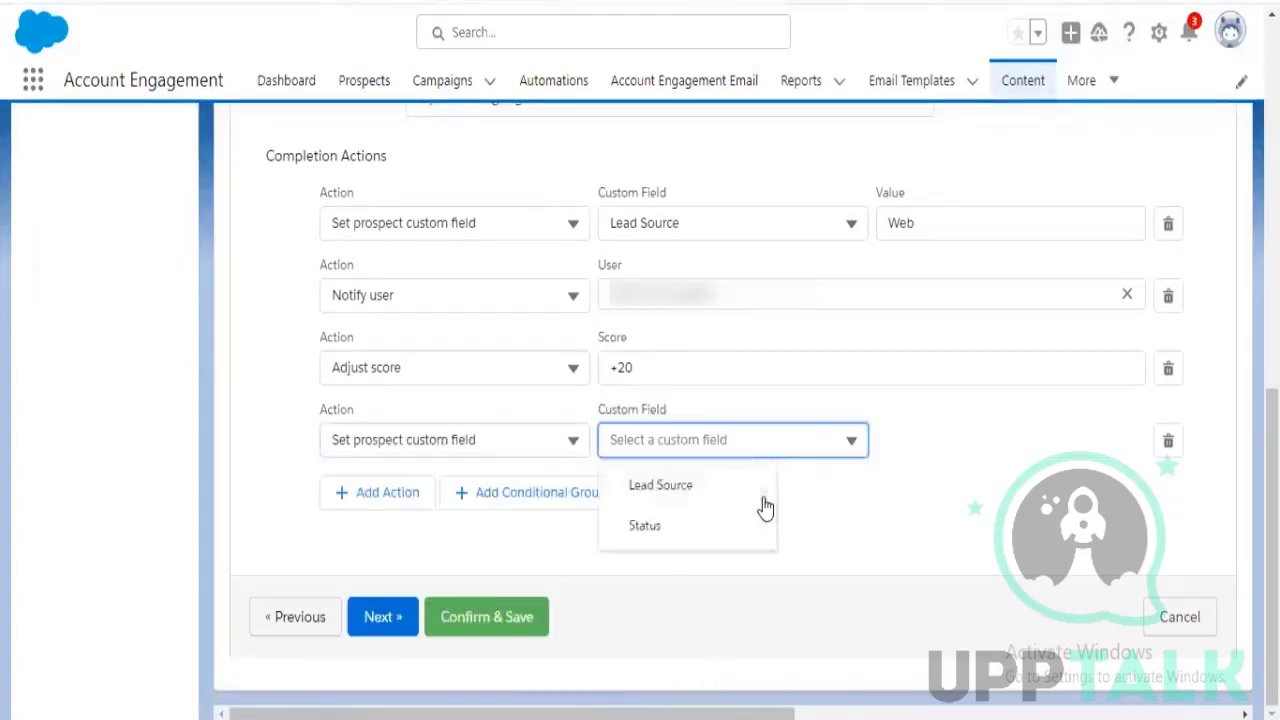
pyautogui.click(763, 498)
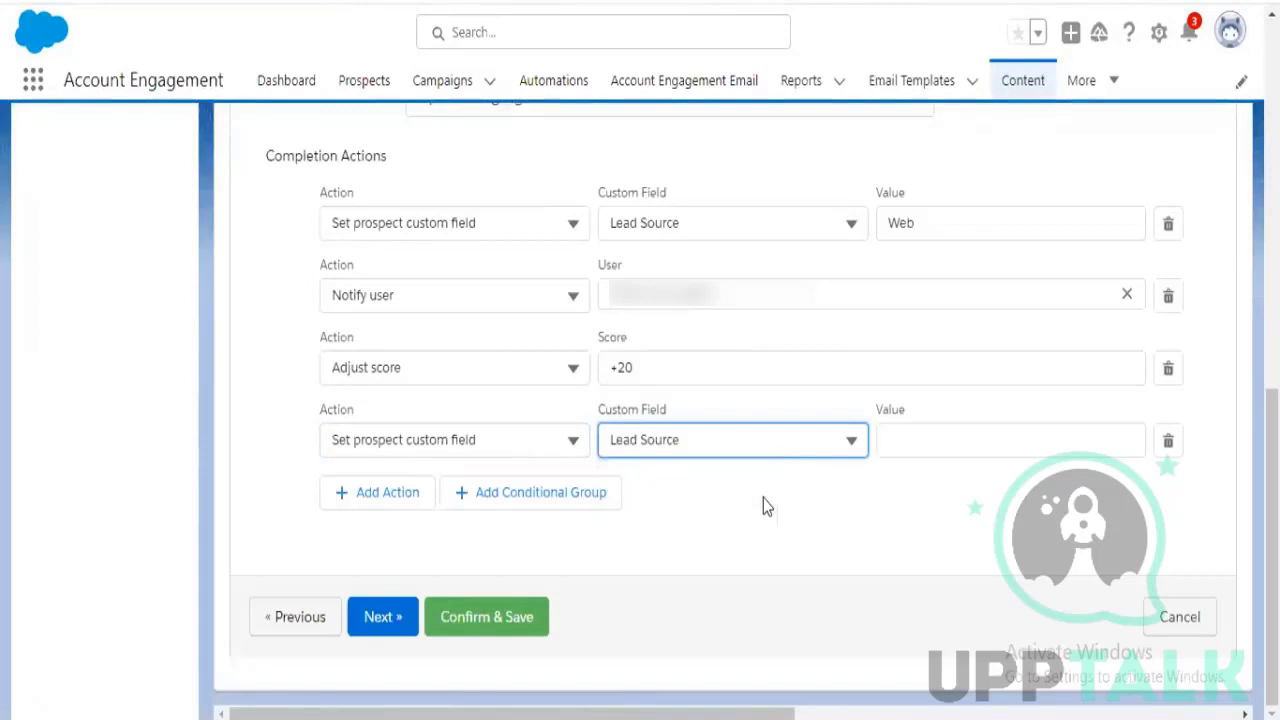
pyautogui.click(914, 451)
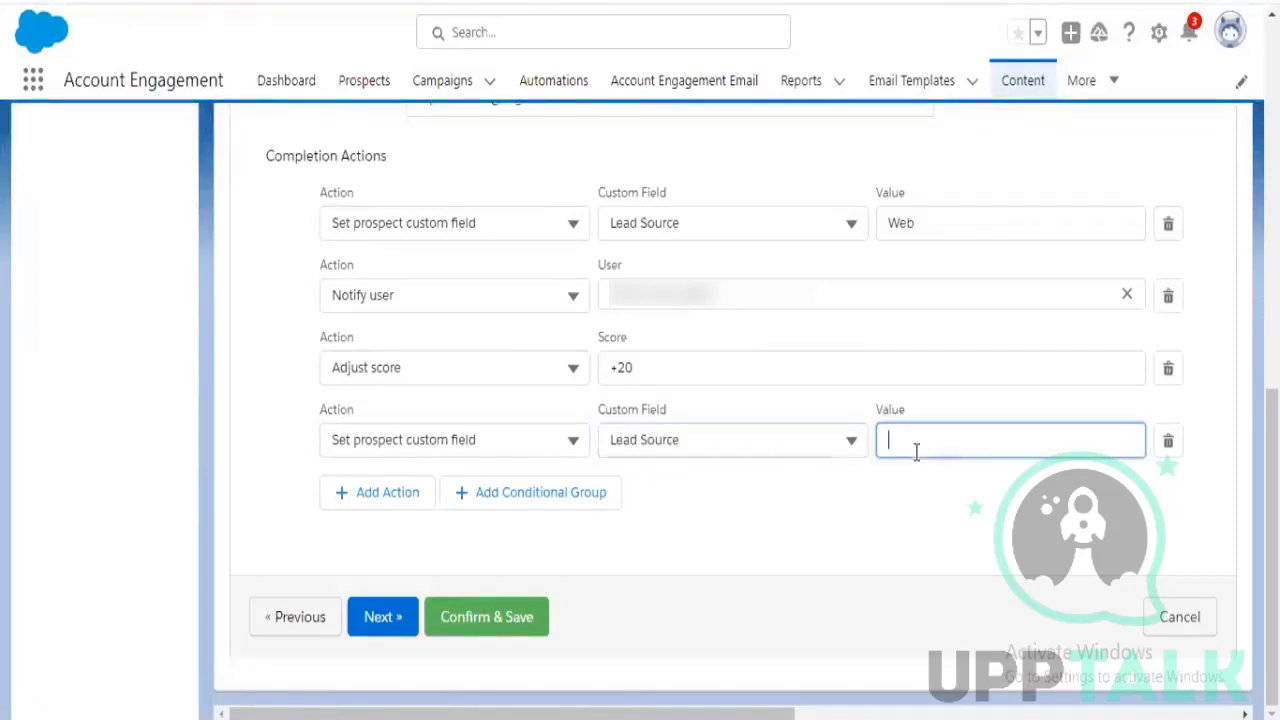
# Change the fourth completion action to Set prospect default field, with Source as the field and Web as its value
pyautogui.click(536, 444)
pyautogui.scroll(-5, 508, 606)
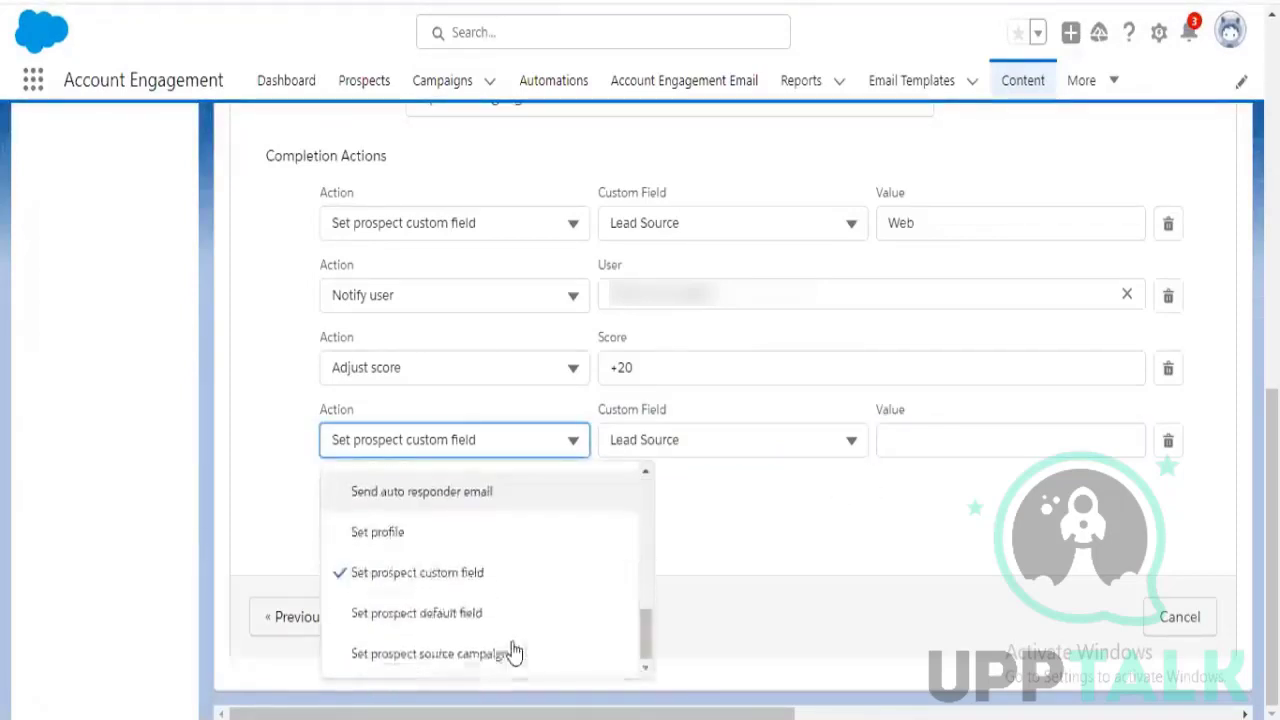
pyautogui.click(465, 620)
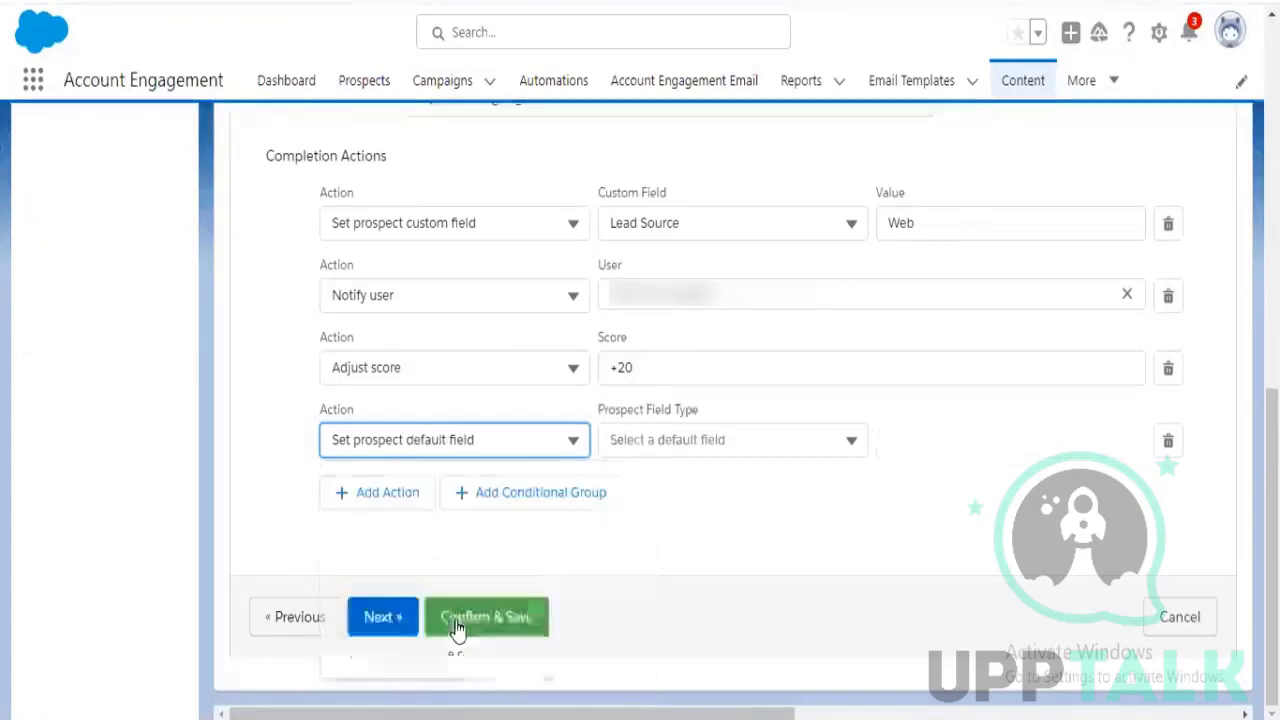
pyautogui.click(757, 450)
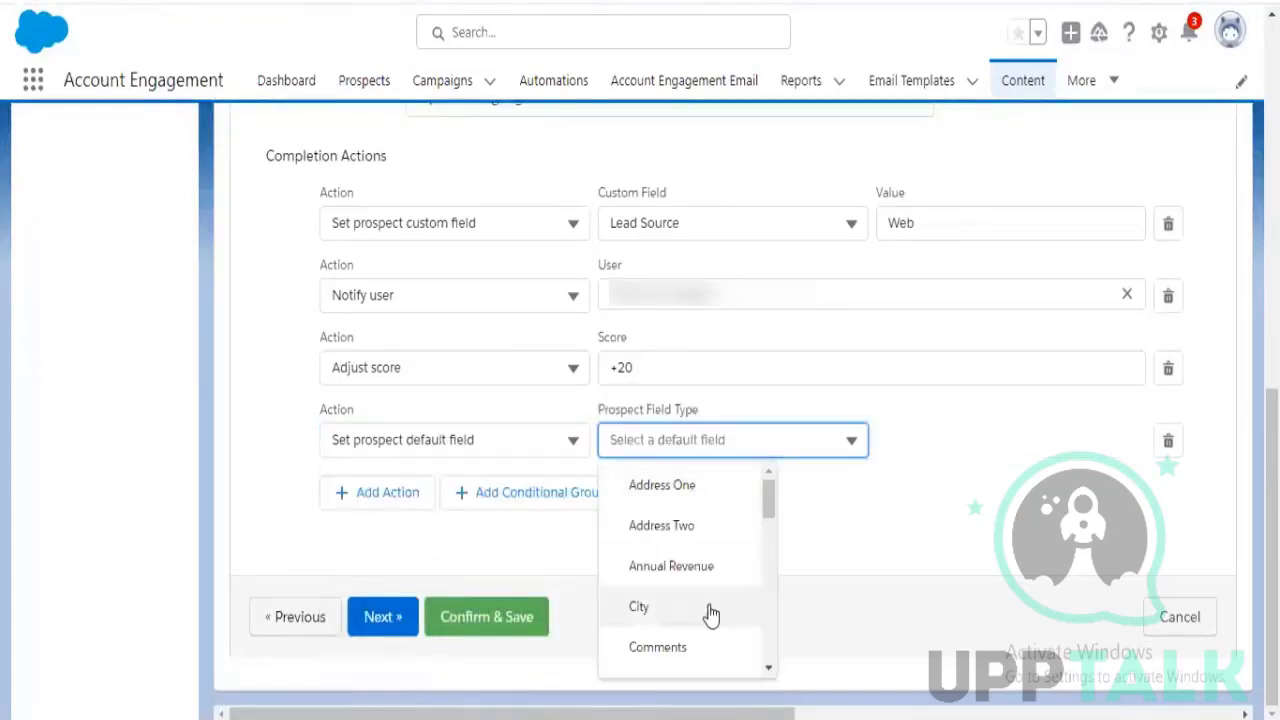
pyautogui.scroll(-3, 710, 610)
pyautogui.scroll(-8, 712, 617)
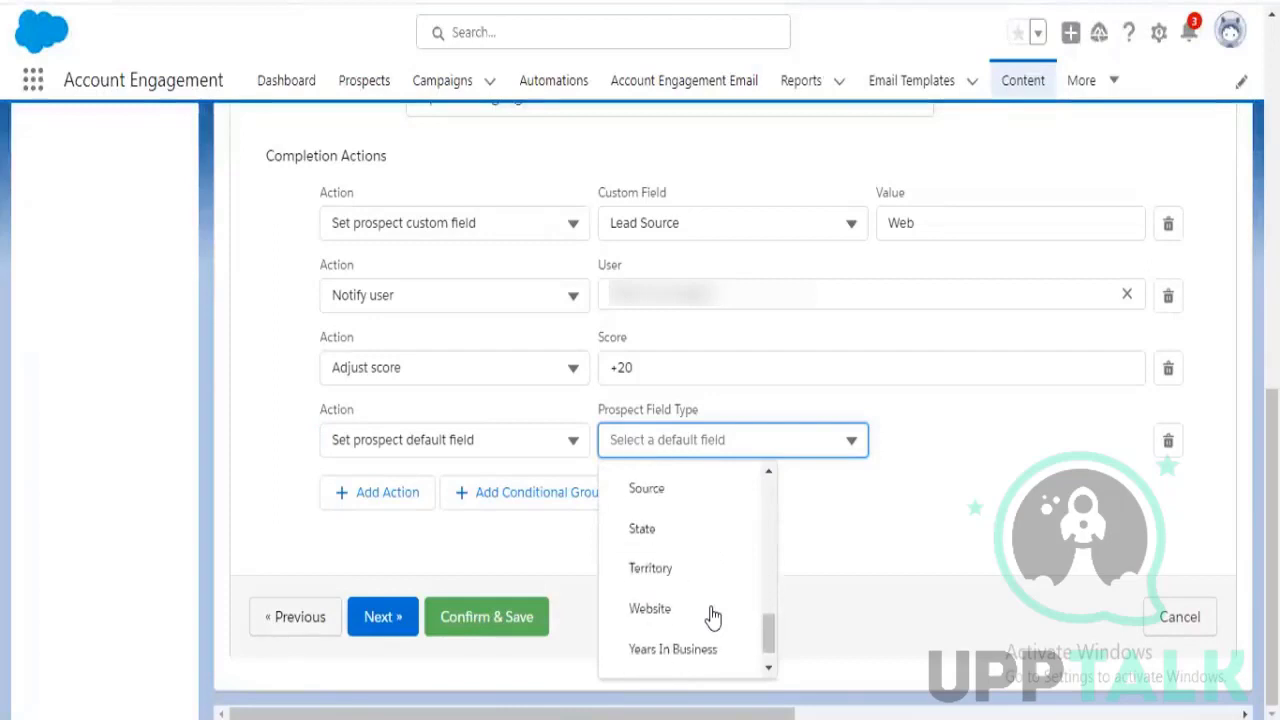
pyautogui.scroll(3, 710, 614)
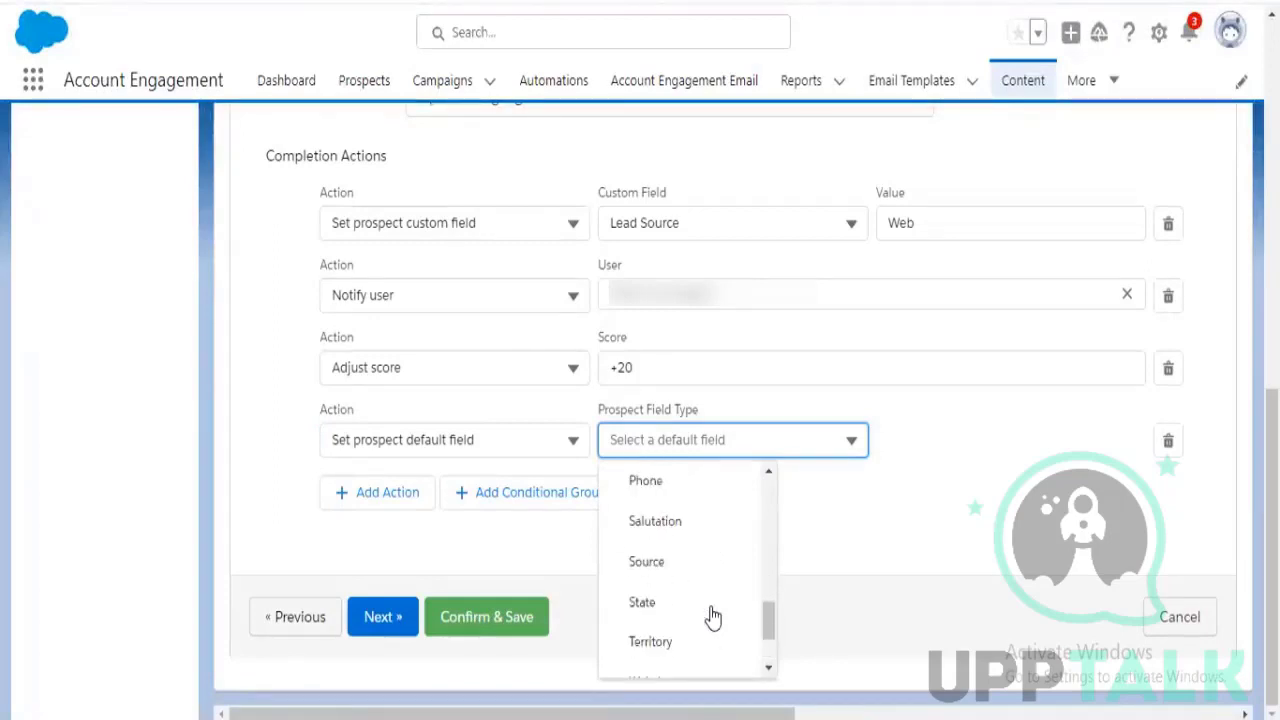
pyautogui.click(733, 570)
pyautogui.click(963, 449)
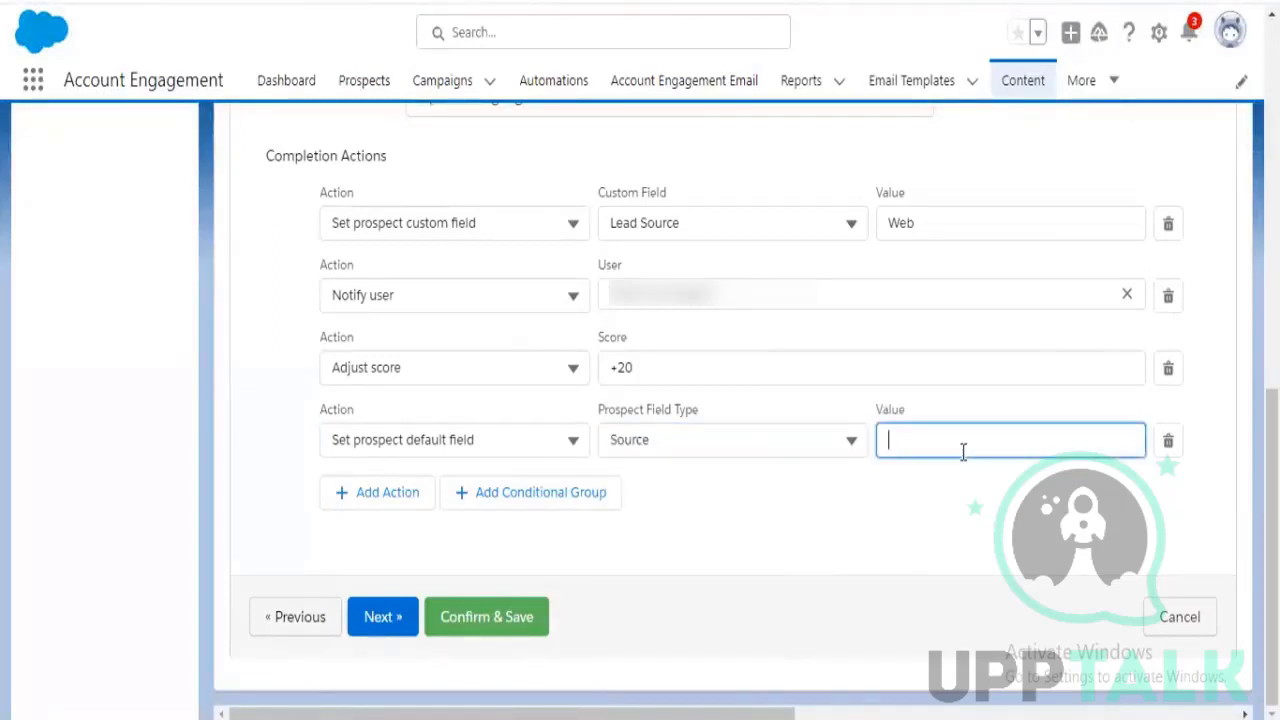
pyautogui.write('Web')
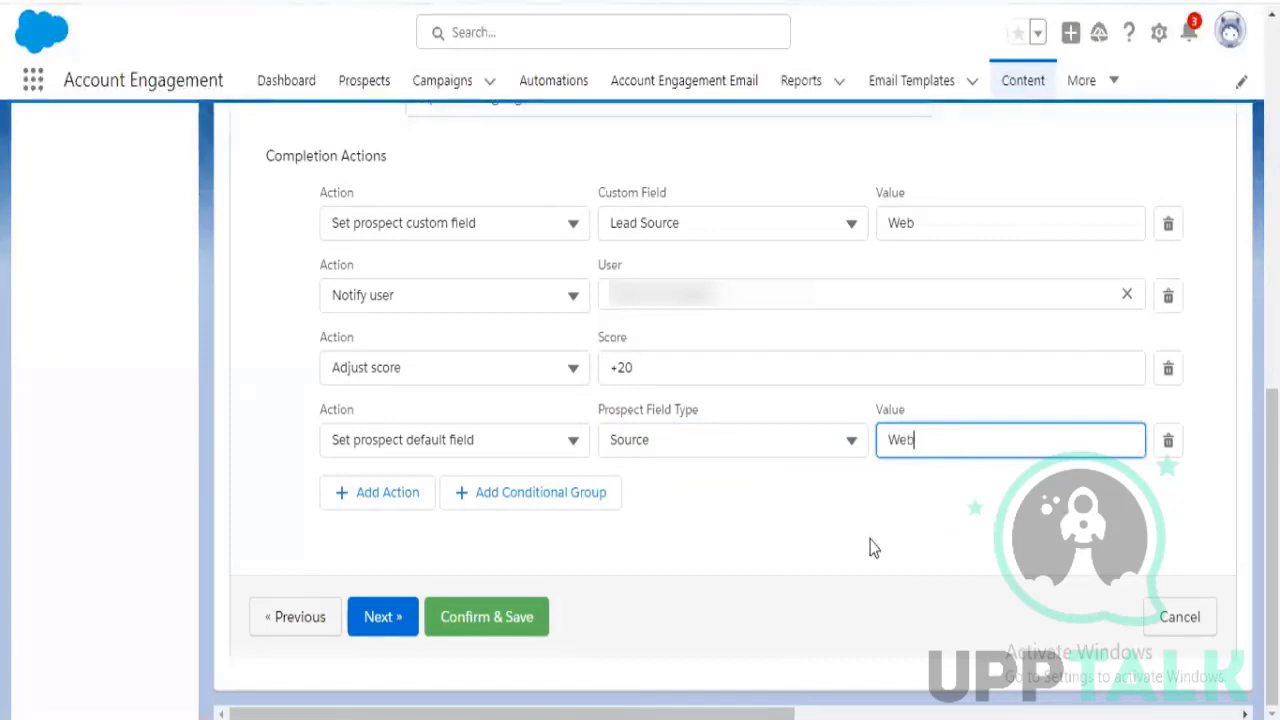
pyautogui.click(836, 535)
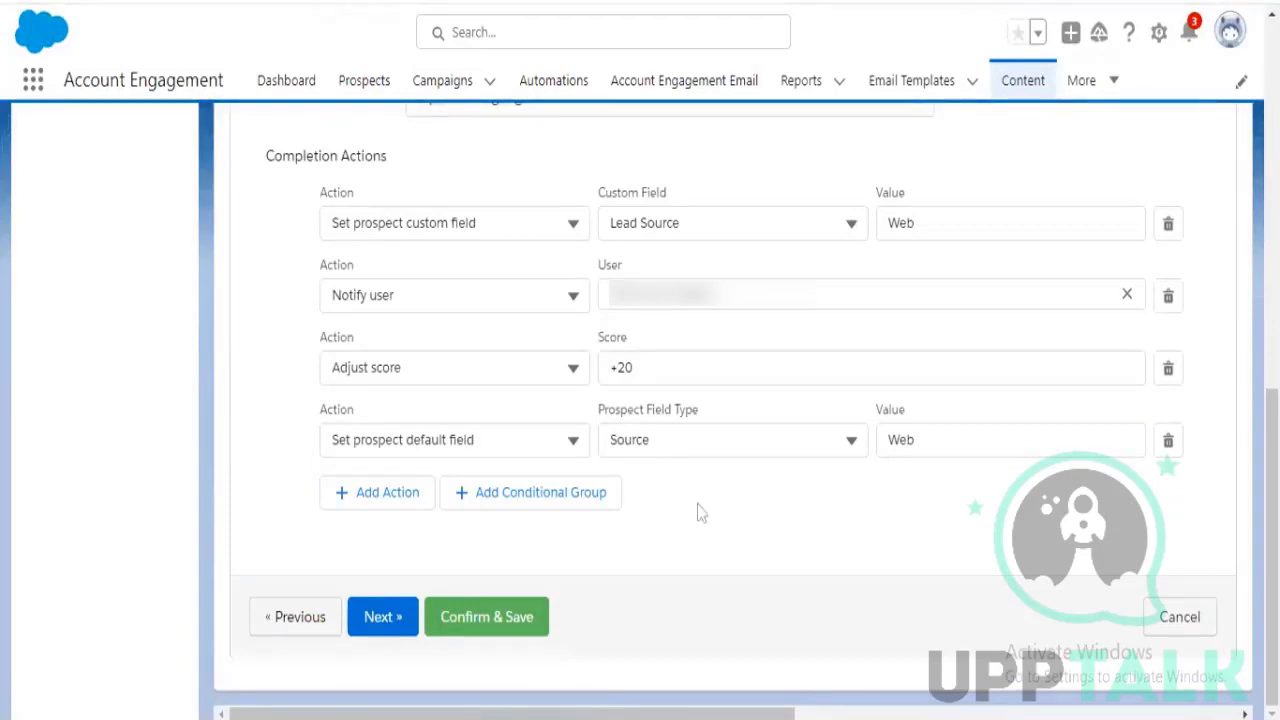
pyautogui.click(412, 505)
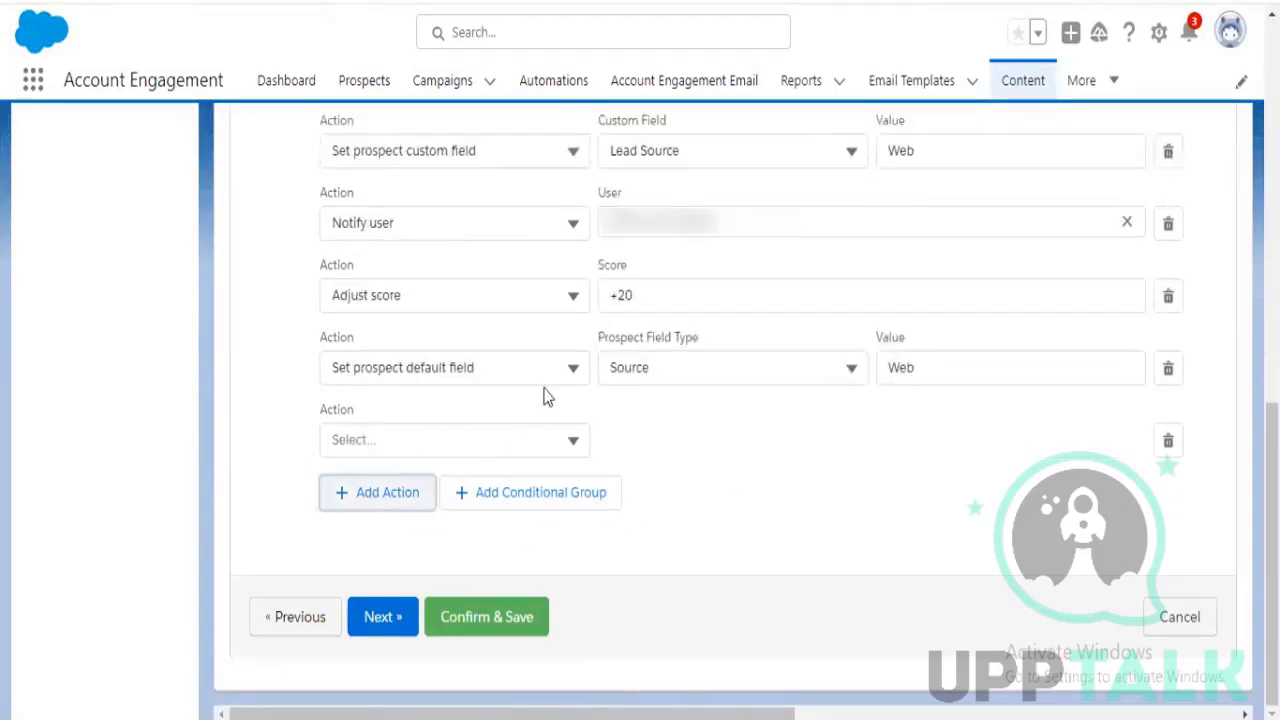
pyautogui.click(1168, 441)
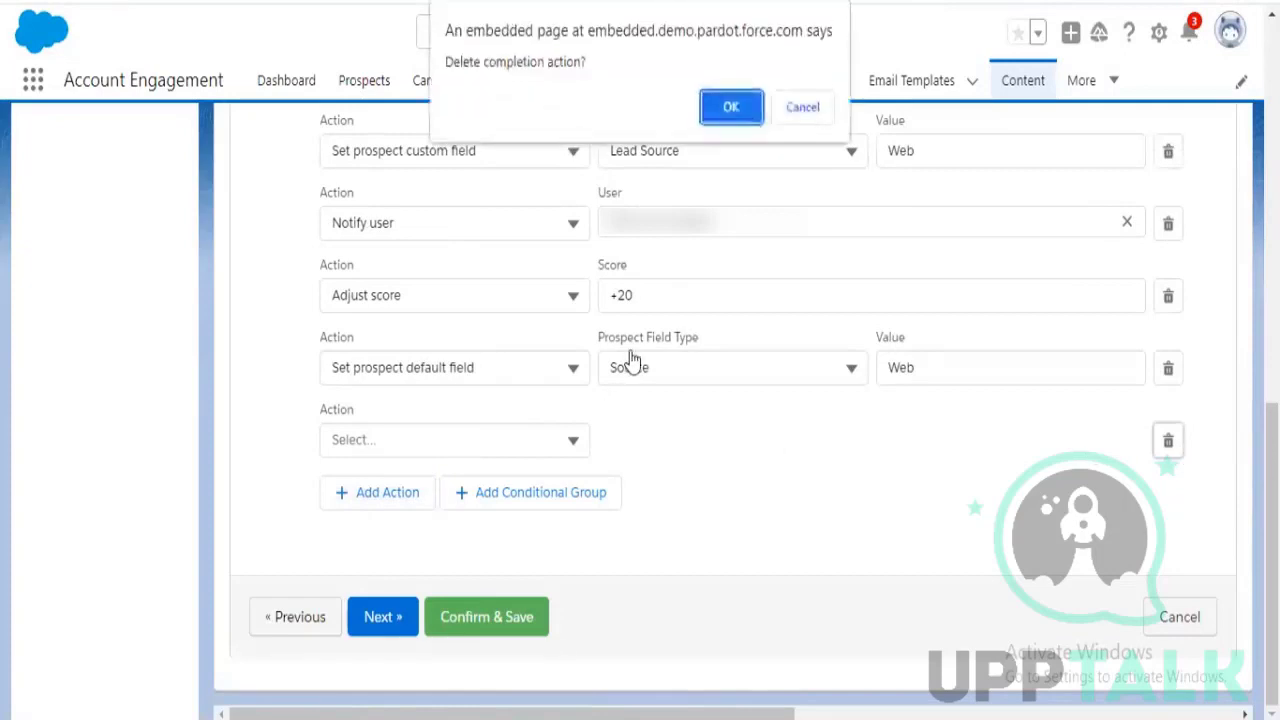
pyautogui.click(734, 110)
# Change the fourth completion action to Set prospect source campaign and select the Website Tracking campaign
pyautogui.click(576, 443)
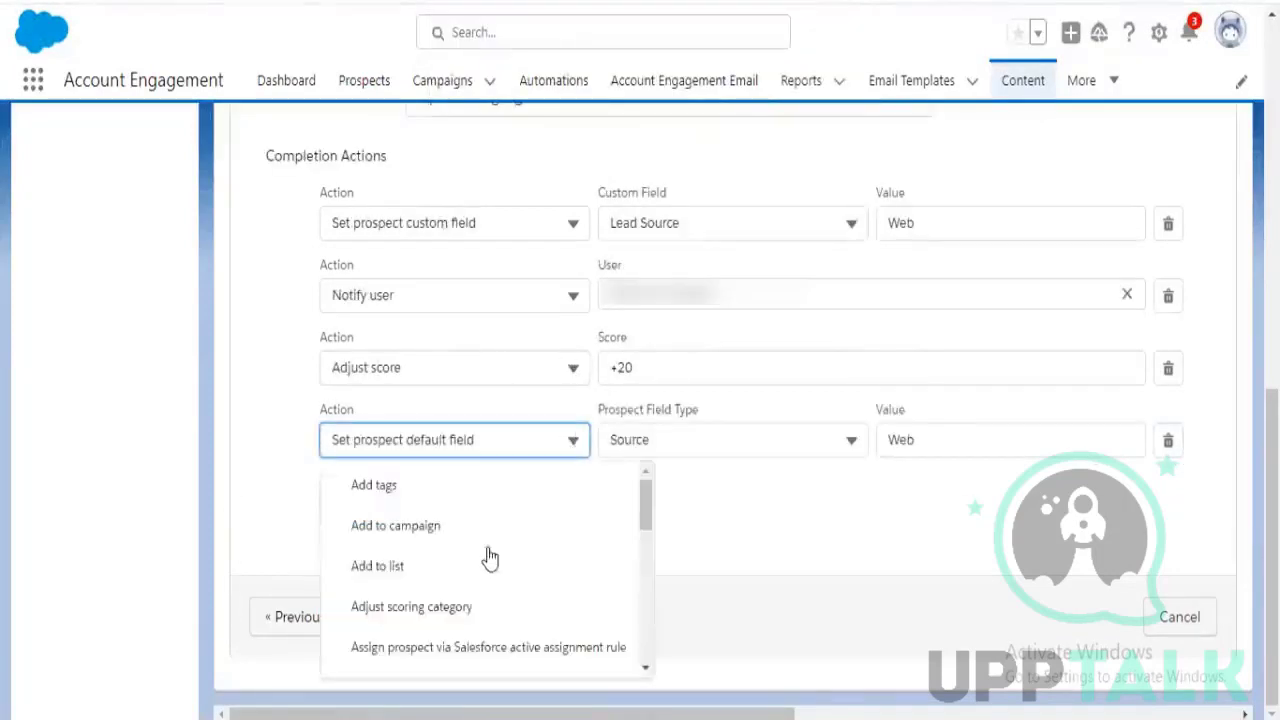
pyautogui.scroll(-5, 486, 557)
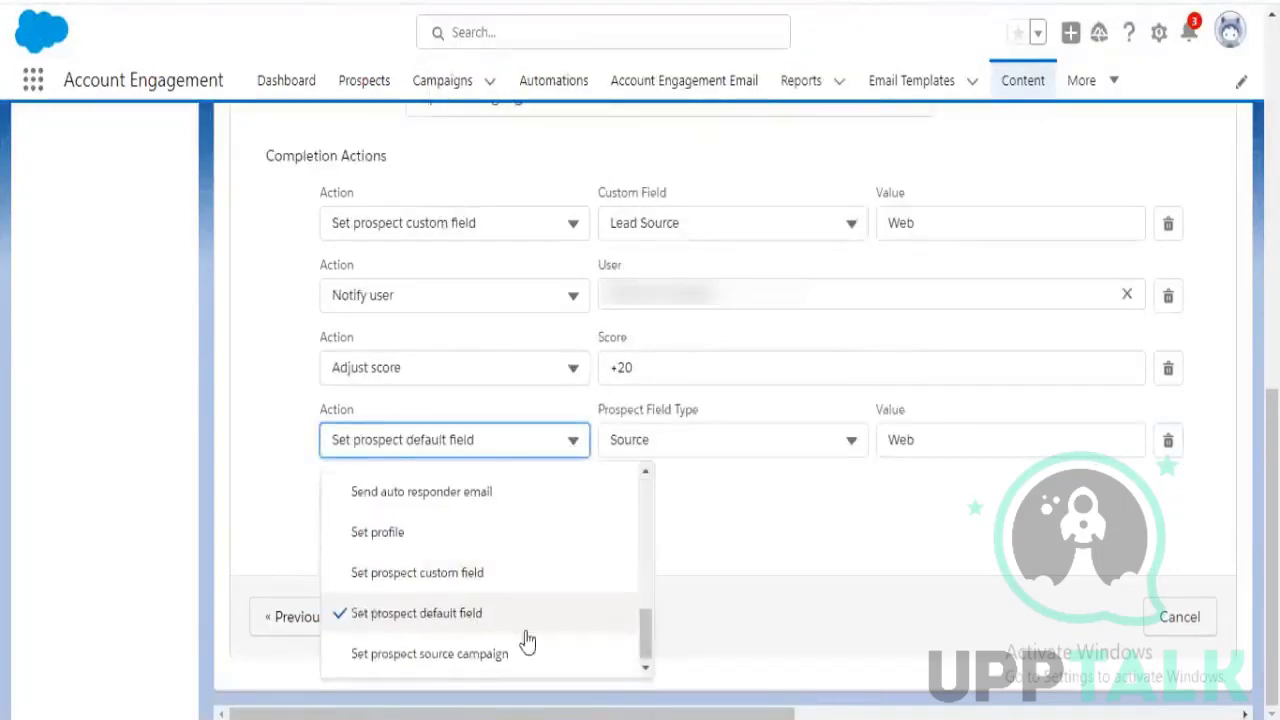
pyautogui.click(445, 654)
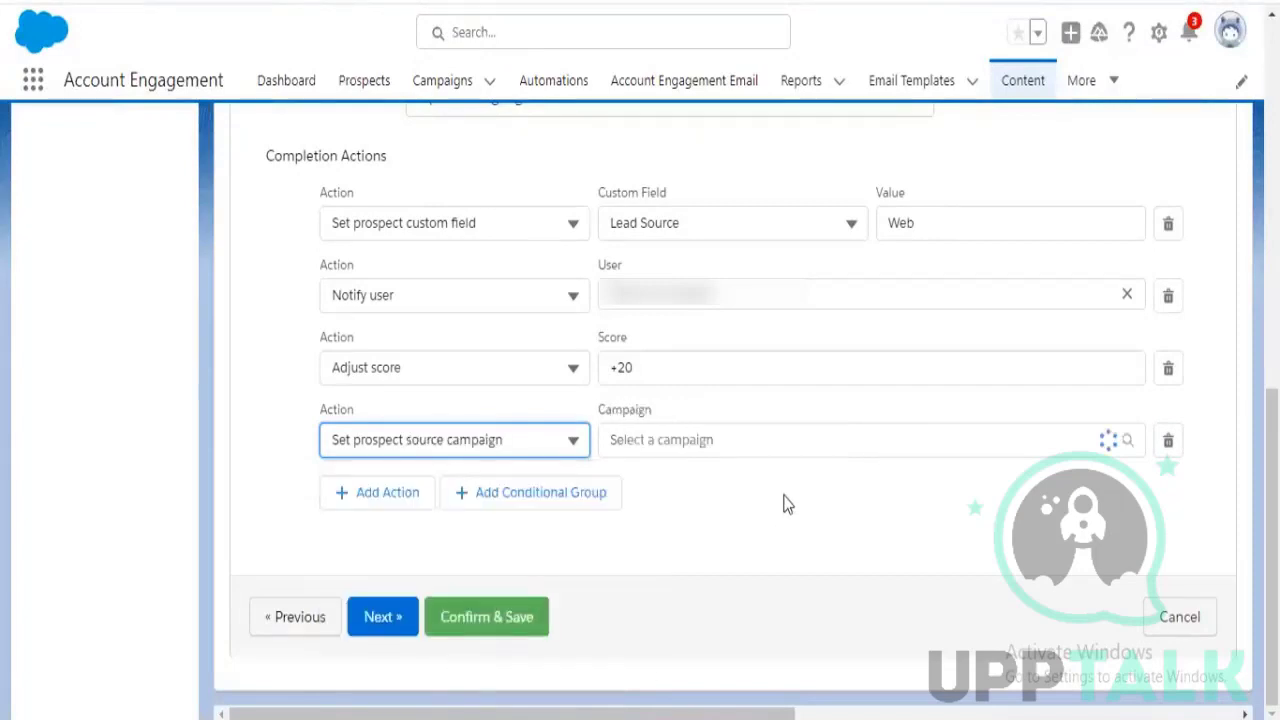
pyautogui.click(1128, 441)
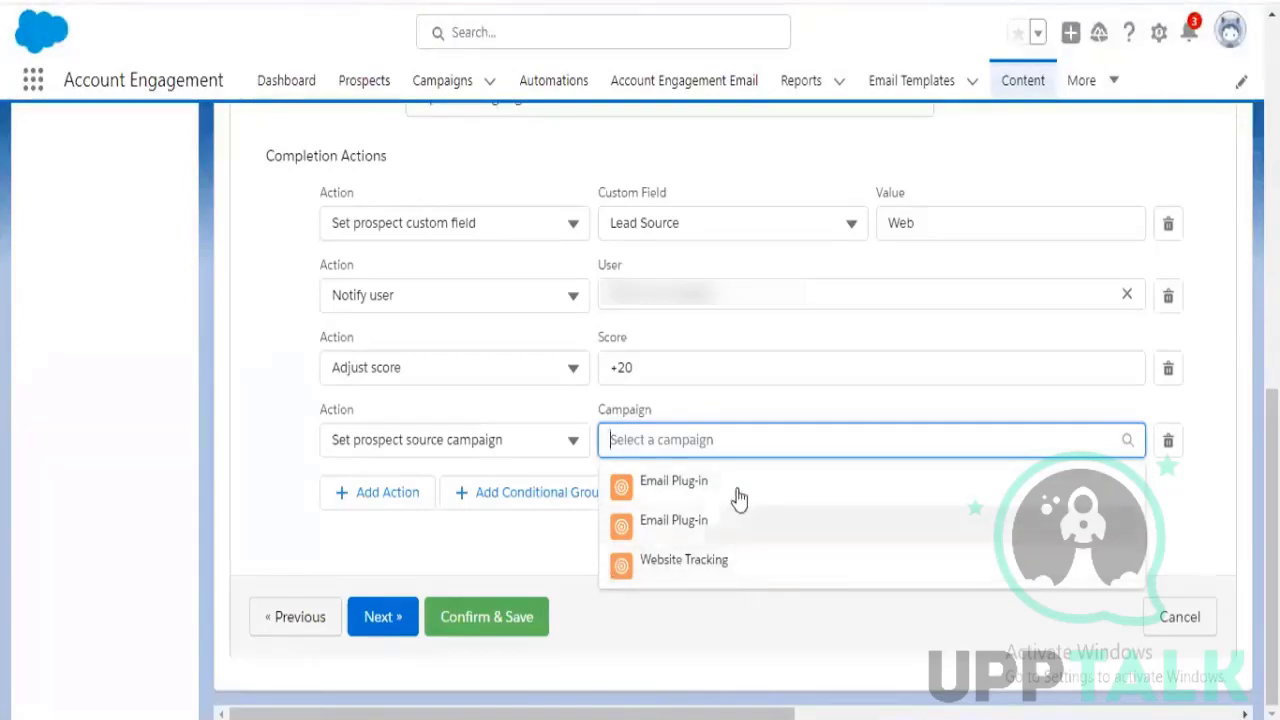
pyautogui.click(748, 563)
pyautogui.click(733, 530)
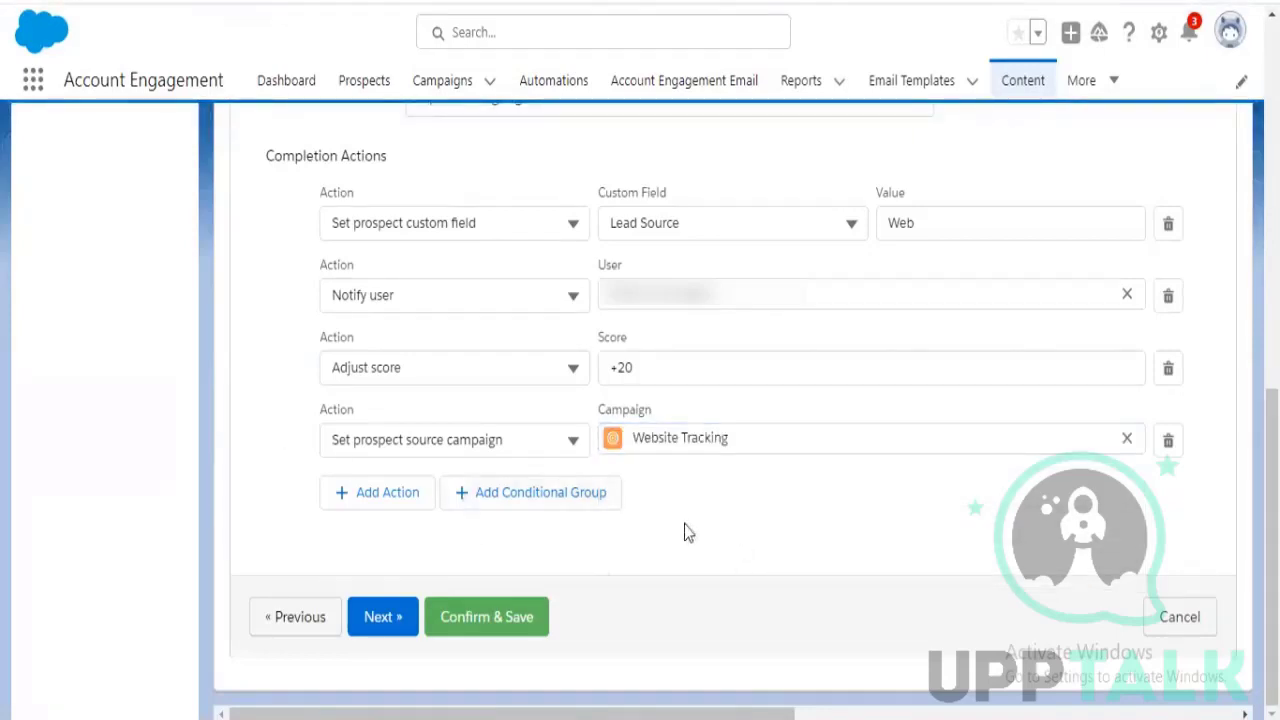
# Switch to the browser tab with the Account Engagement user settings and open the Prospects list there
pyautogui.scroll(2, 686, 531)
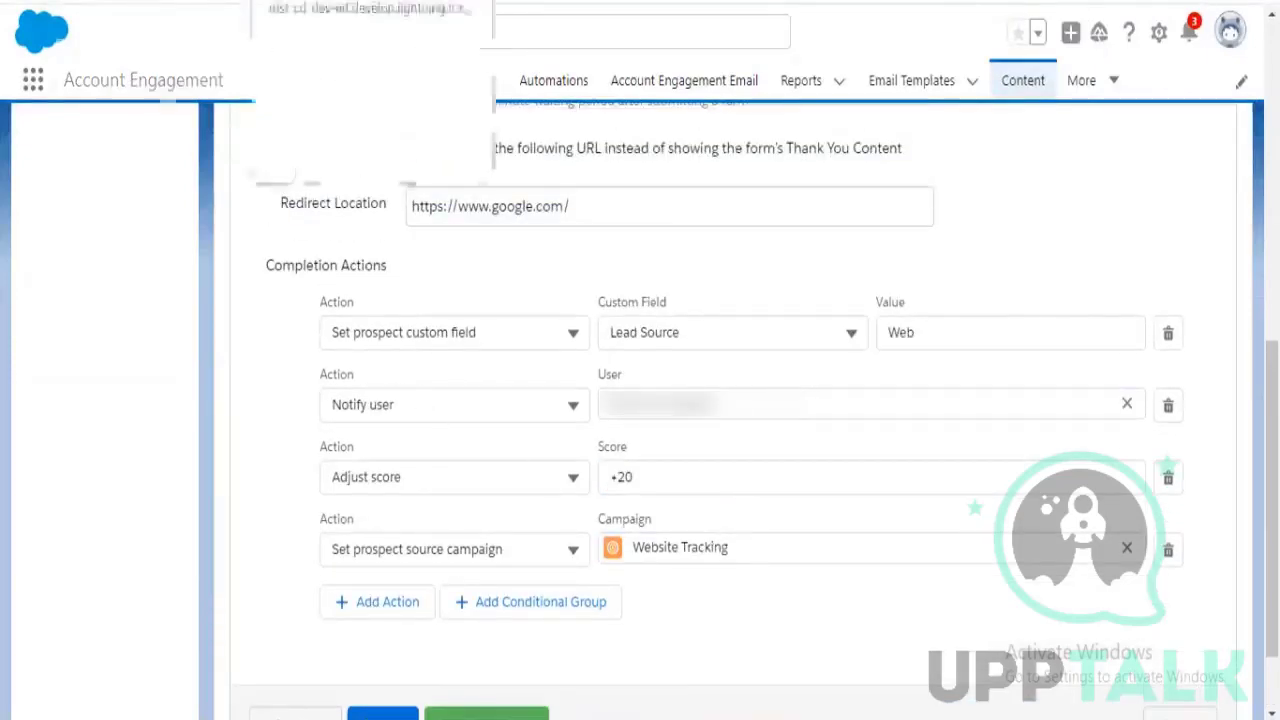
pyautogui.hotkey('ctrl', 'shift', 'Tab')
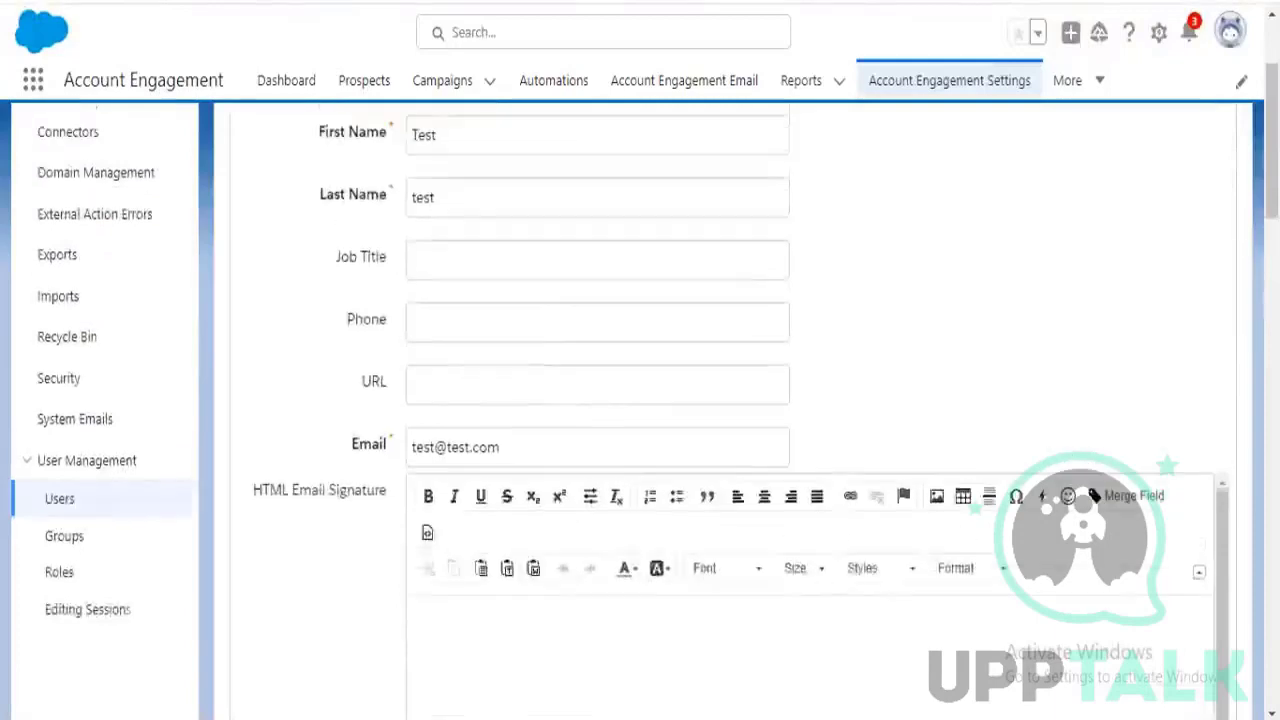
pyautogui.scroll(3, 1114, 428)
pyautogui.click(371, 92)
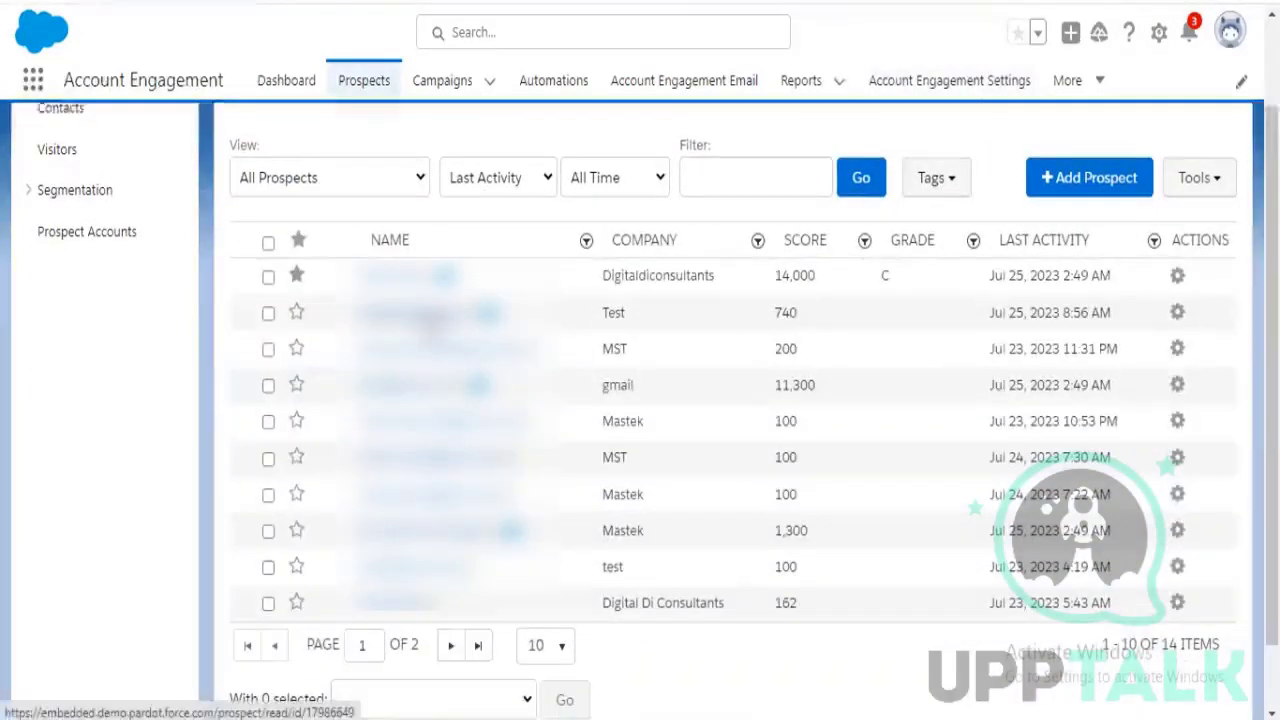
# Open the second prospect in the list, the one from company Test, and check its source campaign
pyautogui.click(433, 318)
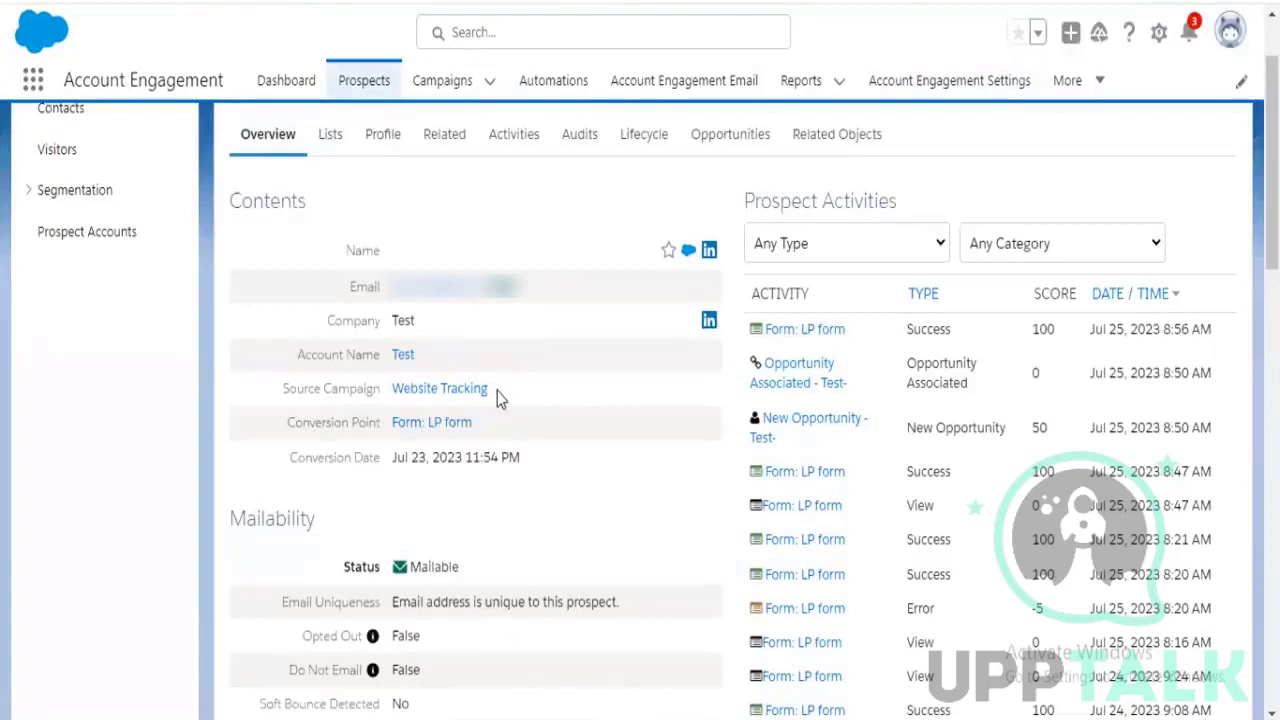
pyautogui.moveTo(490, 389); pyautogui.dragTo(395, 388)
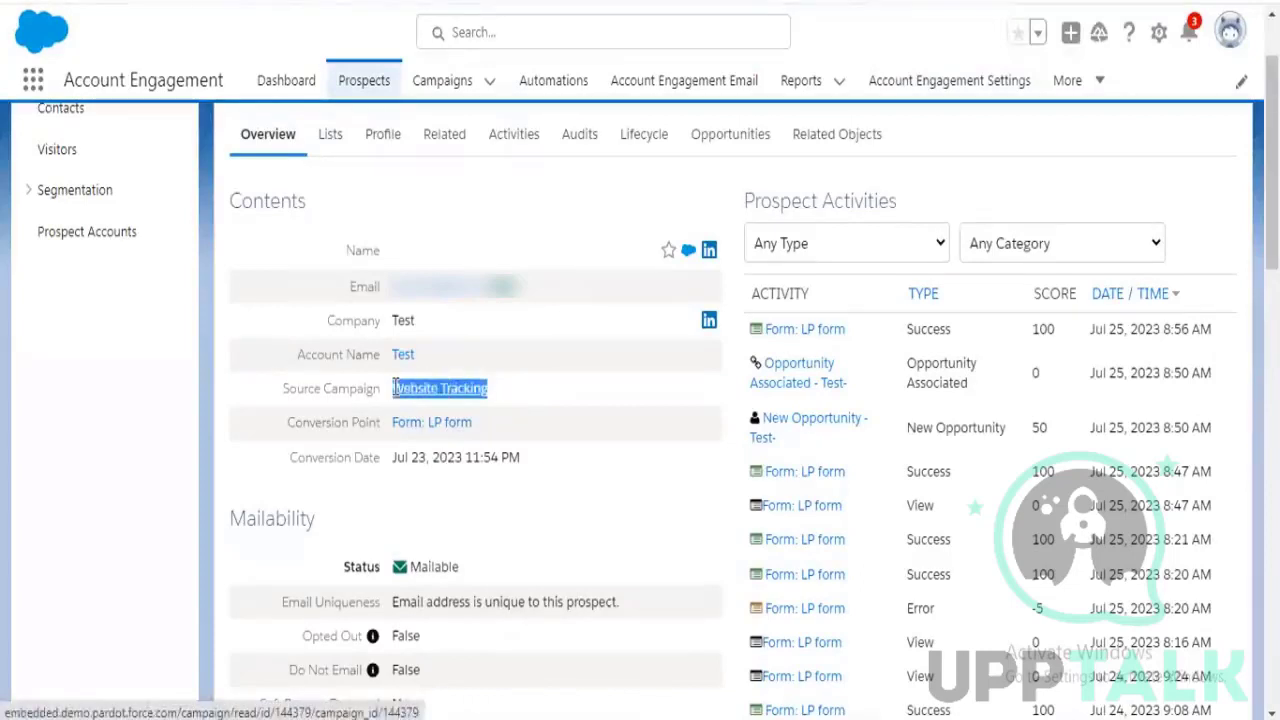
pyautogui.click(562, 407)
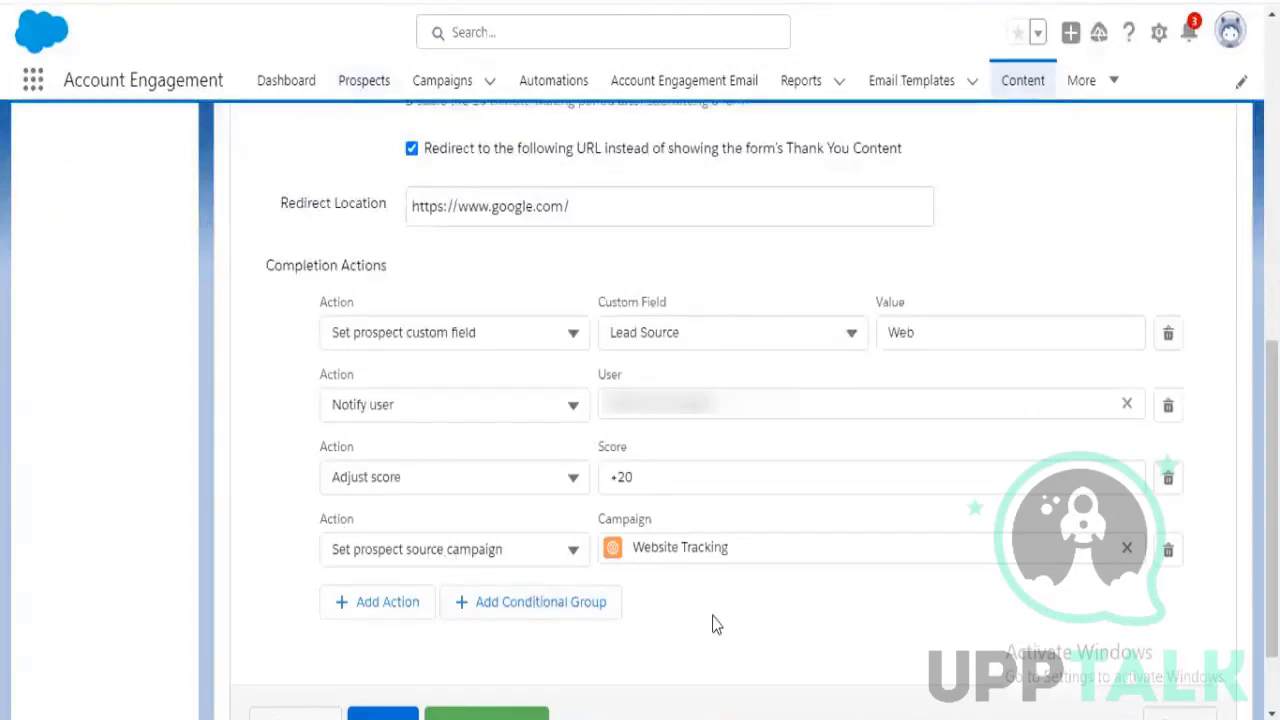
# In the form editor, add a conditional group for when Prospect Assigned User is the first user offered
pyautogui.scroll(-2, 677, 620)
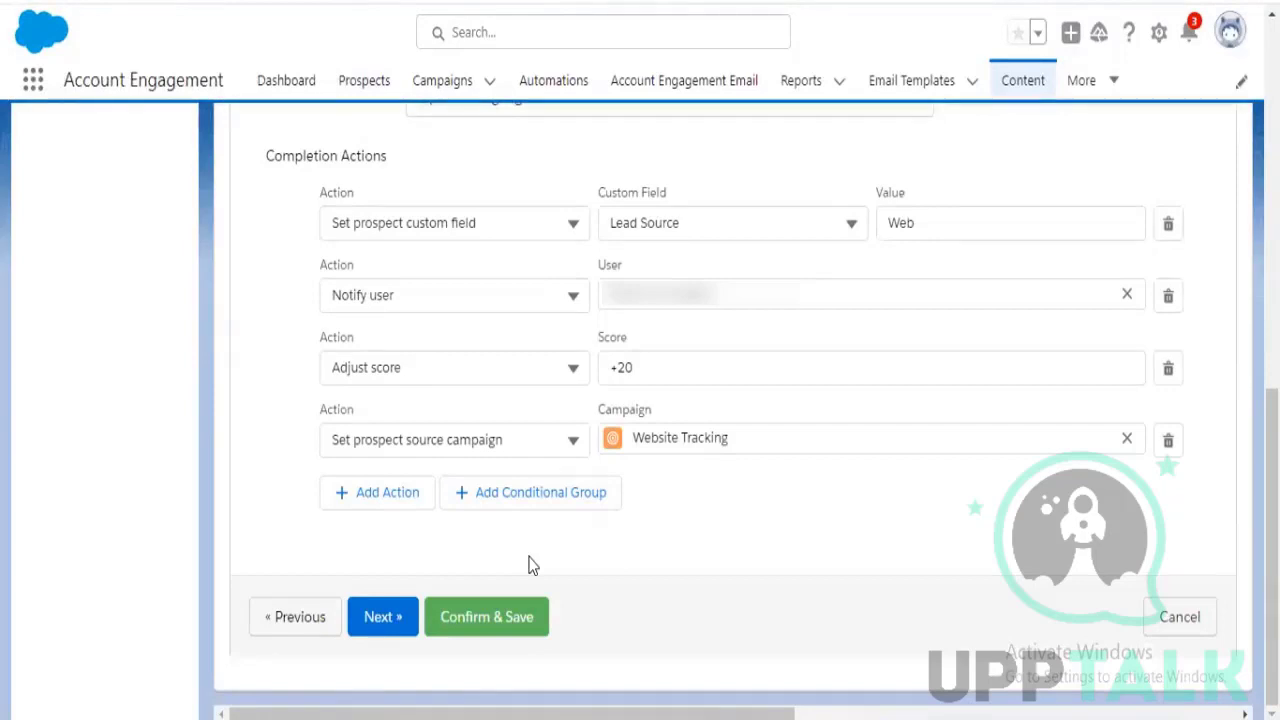
pyautogui.click(535, 496)
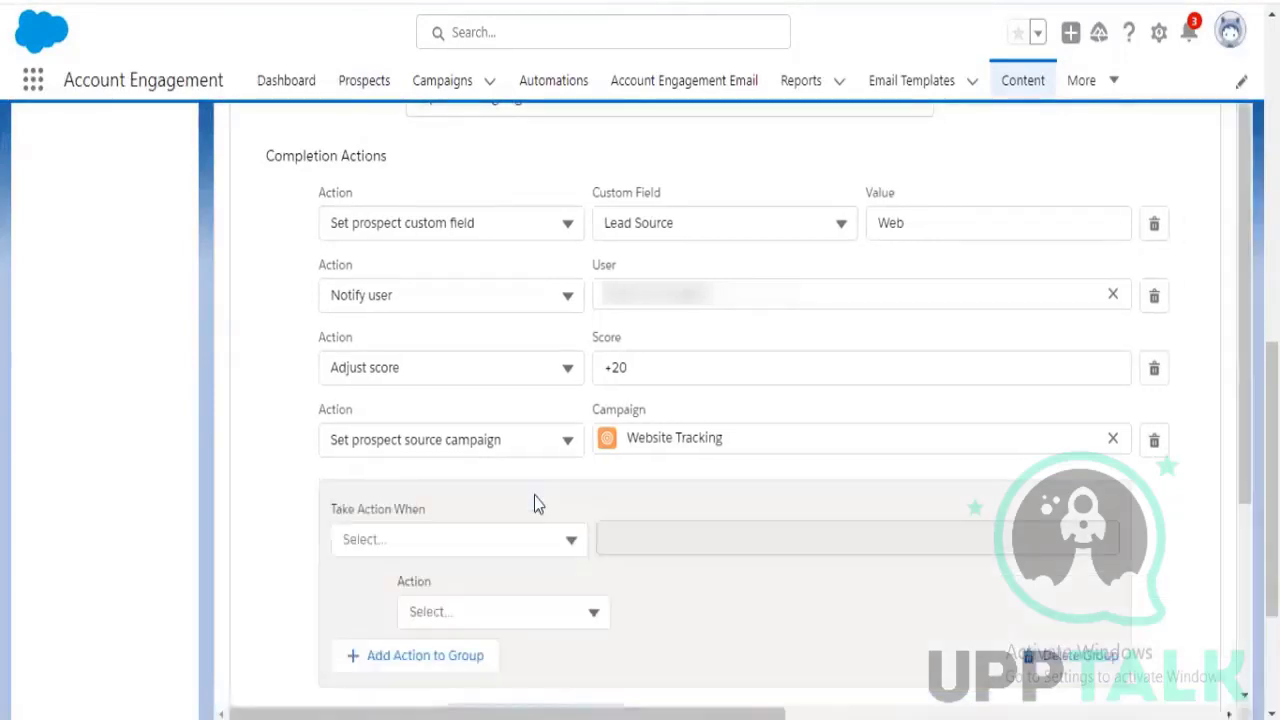
pyautogui.scroll(-1, 277, 517)
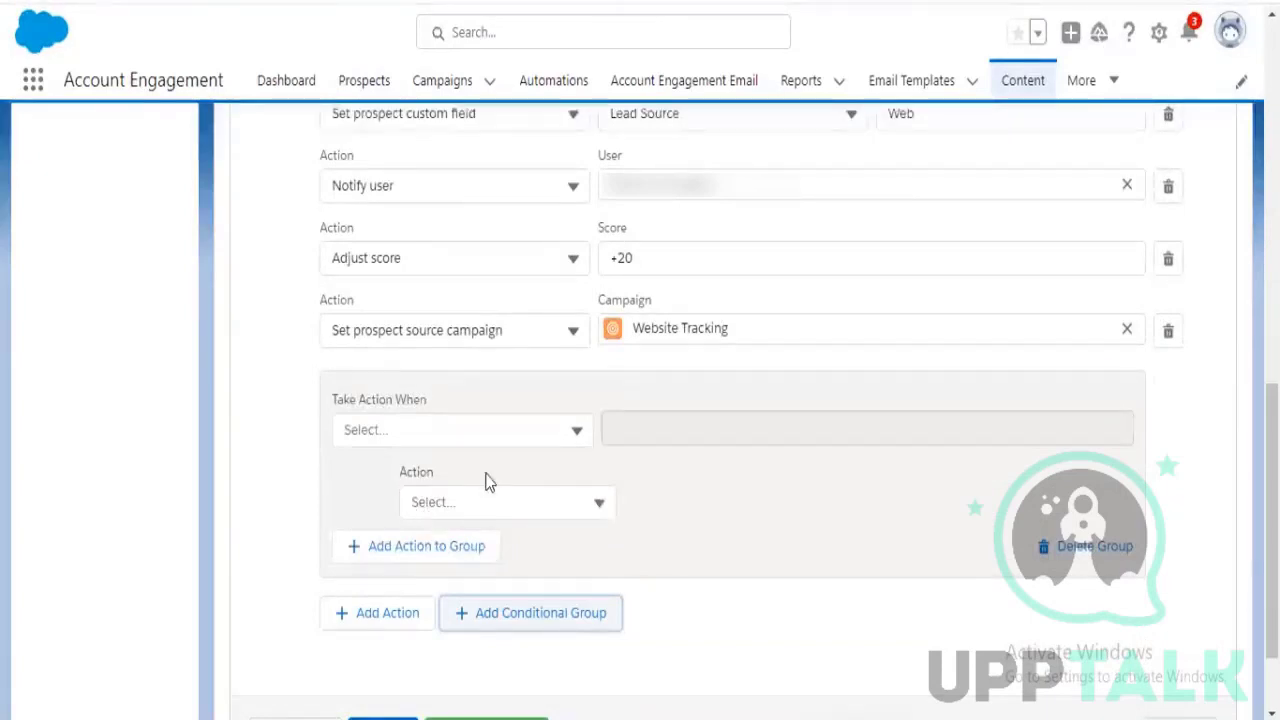
pyautogui.click(570, 430)
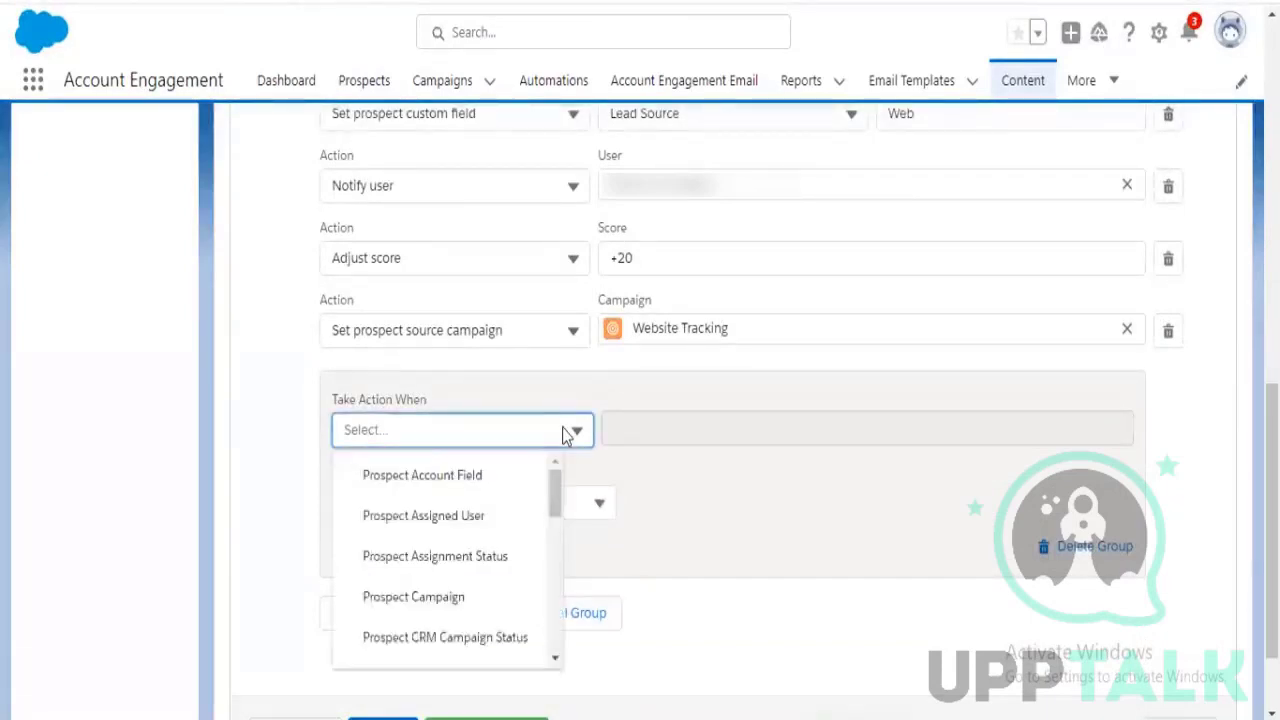
pyautogui.click(498, 515)
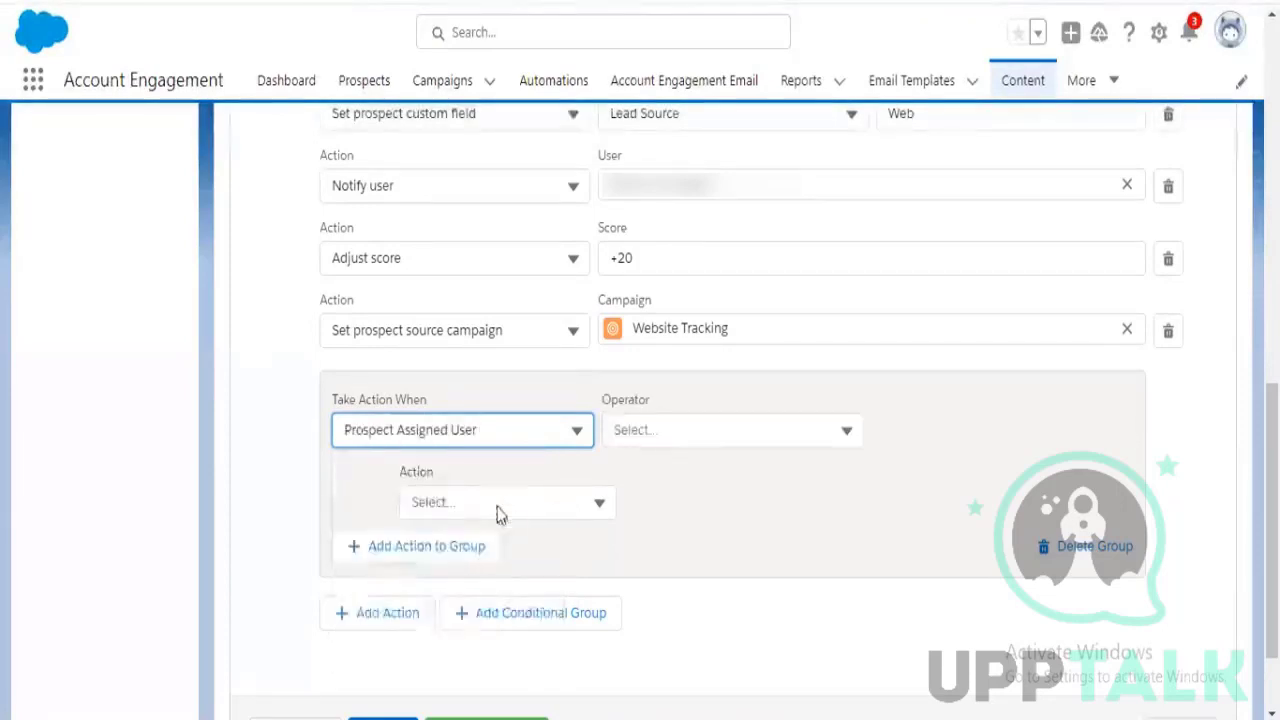
pyautogui.click(825, 435)
pyautogui.click(700, 486)
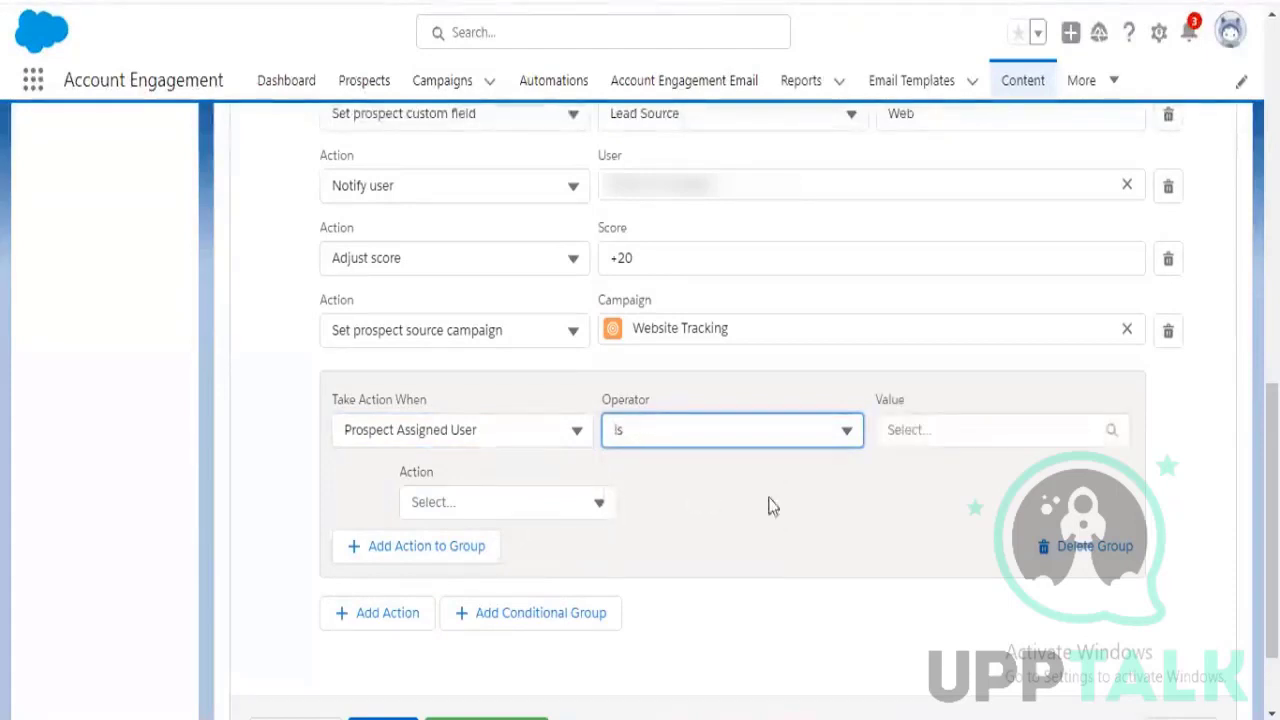
pyautogui.click(1109, 428)
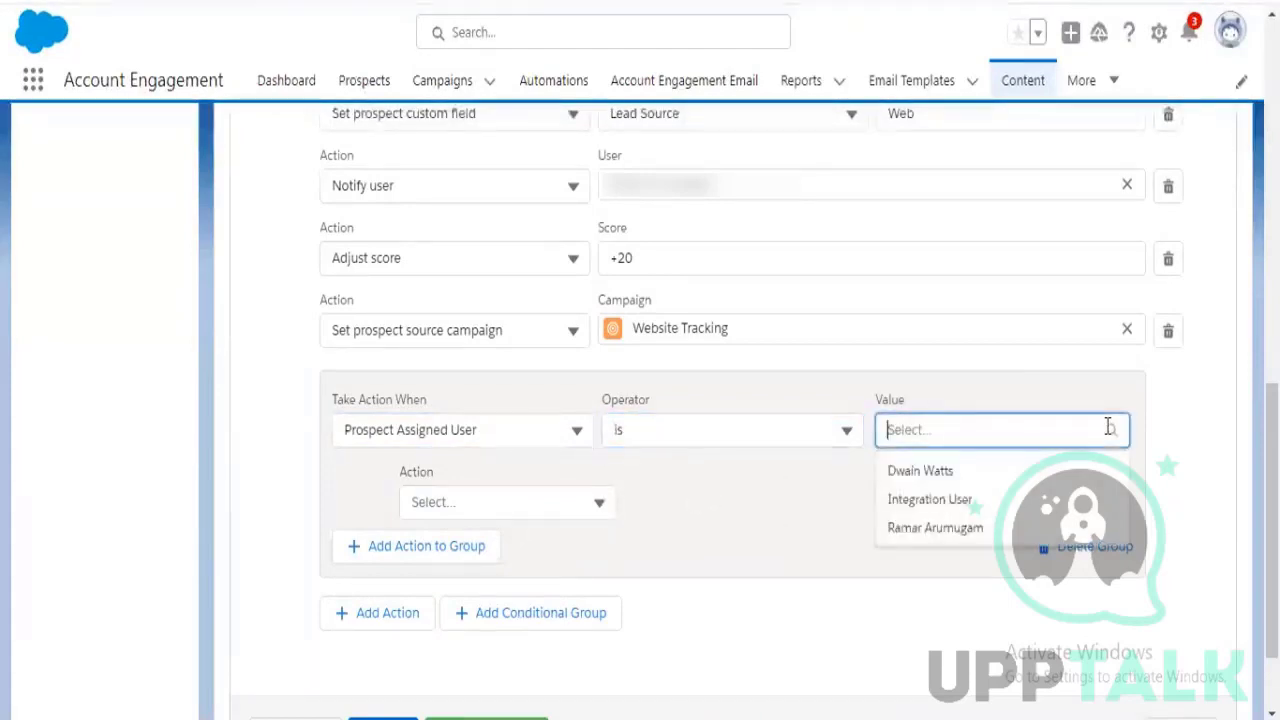
pyautogui.click(968, 476)
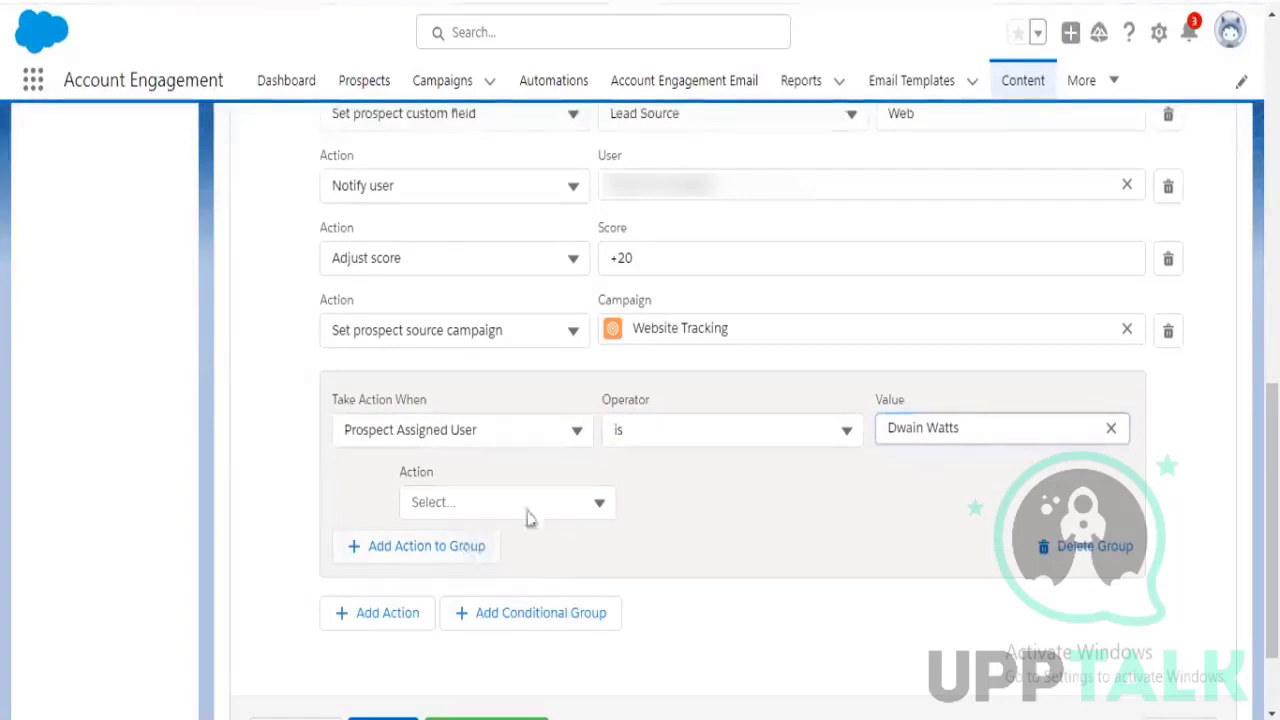
# Set the conditional group's action to Adjust score with a score of +50
pyautogui.click(611, 506)
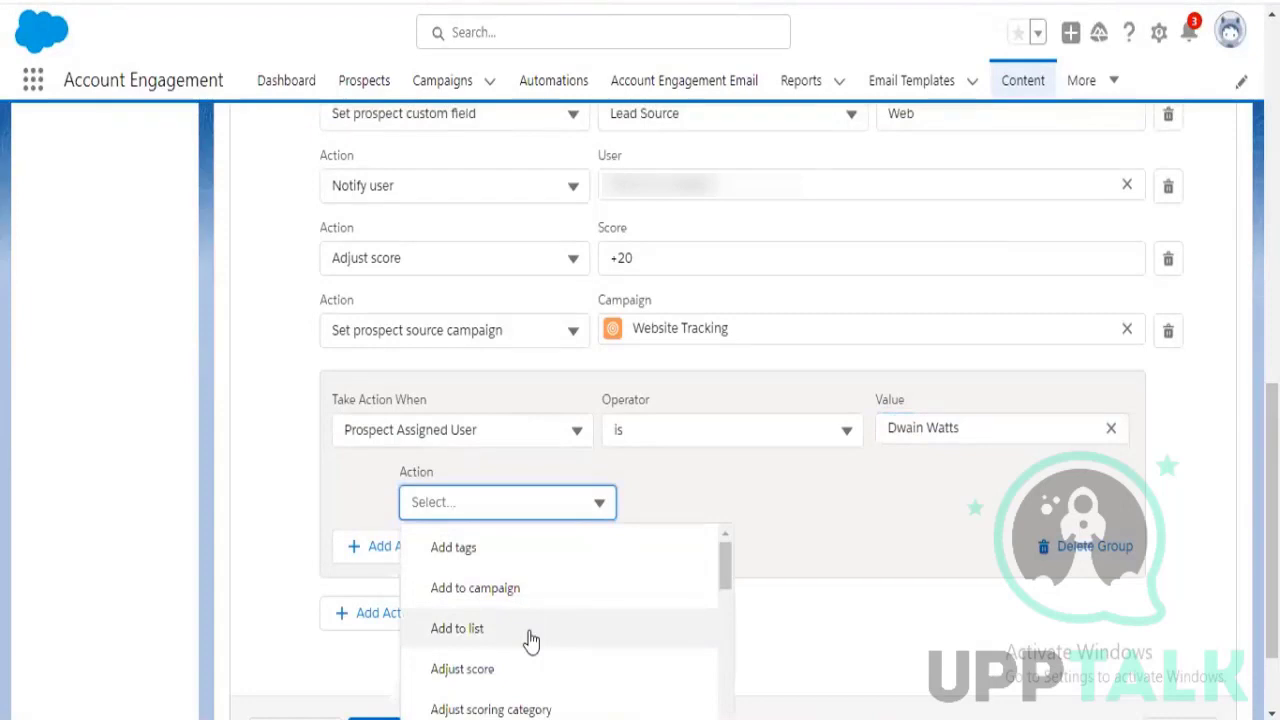
pyautogui.click(534, 672)
pyautogui.click(711, 512)
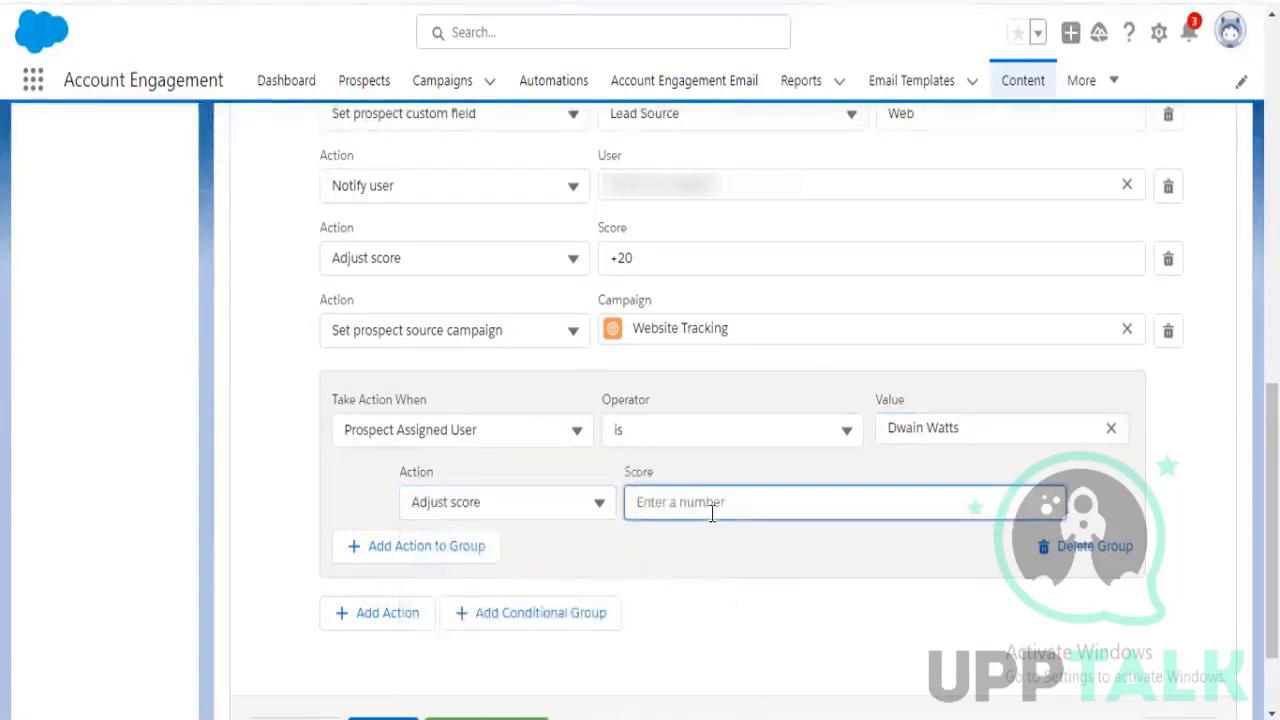
pyautogui.write('+50')
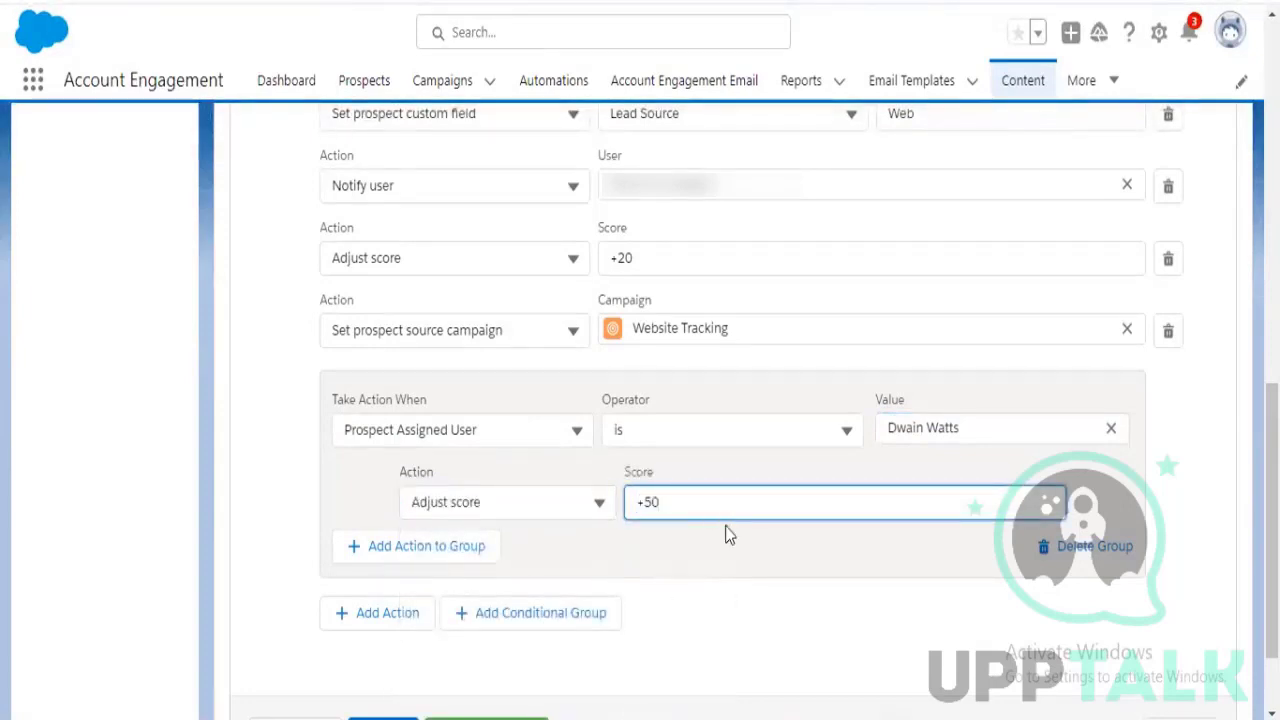
pyautogui.click(727, 549)
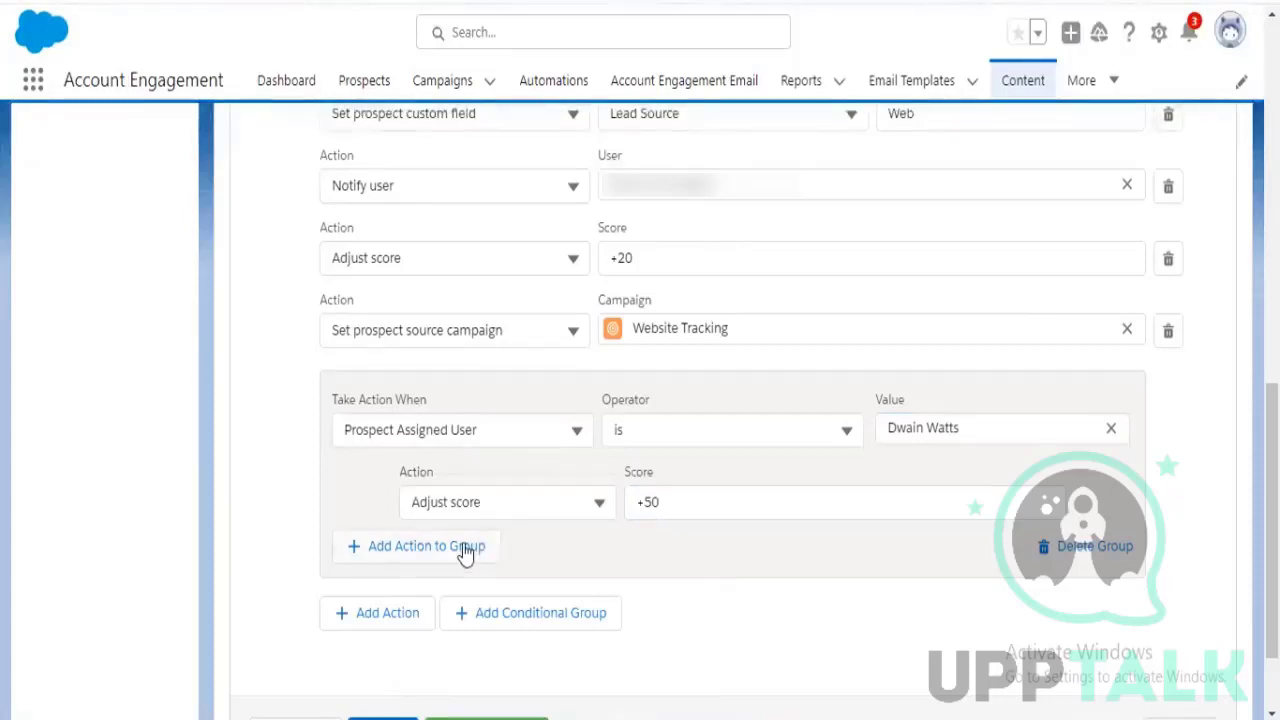
pyautogui.click(463, 548)
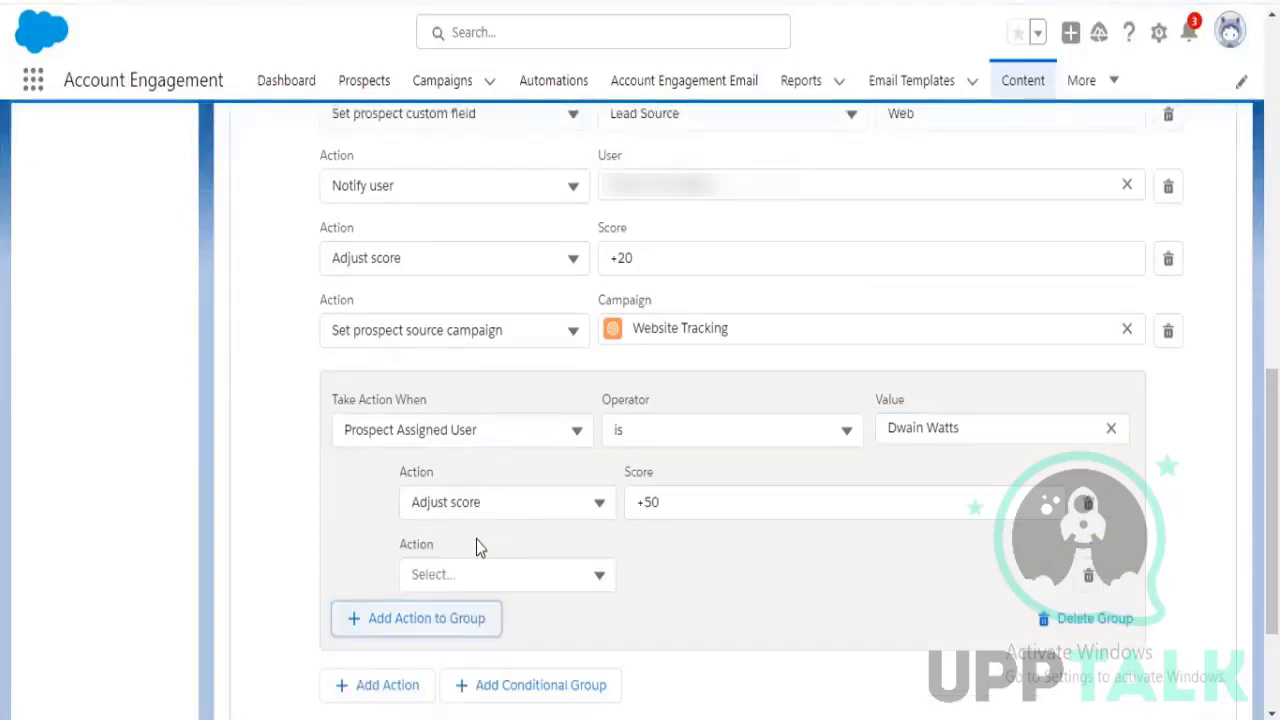
pyautogui.scroll(-1, 510, 547)
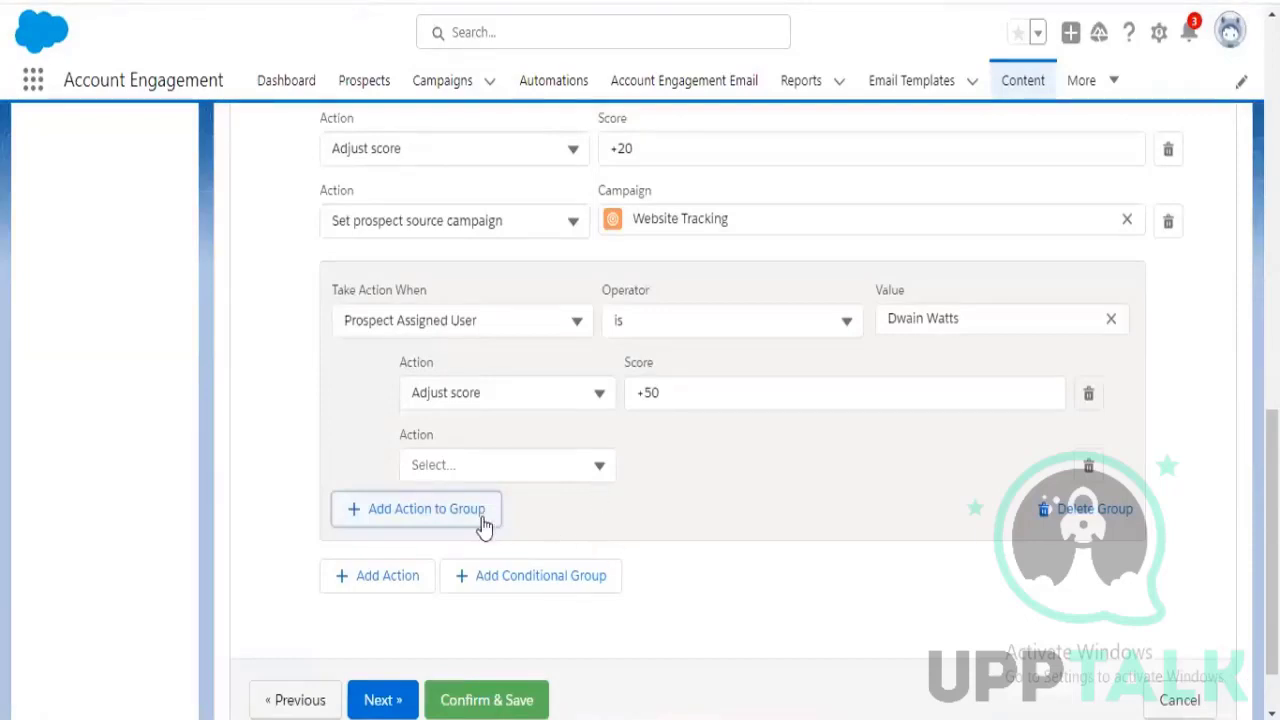
pyautogui.click(1087, 470)
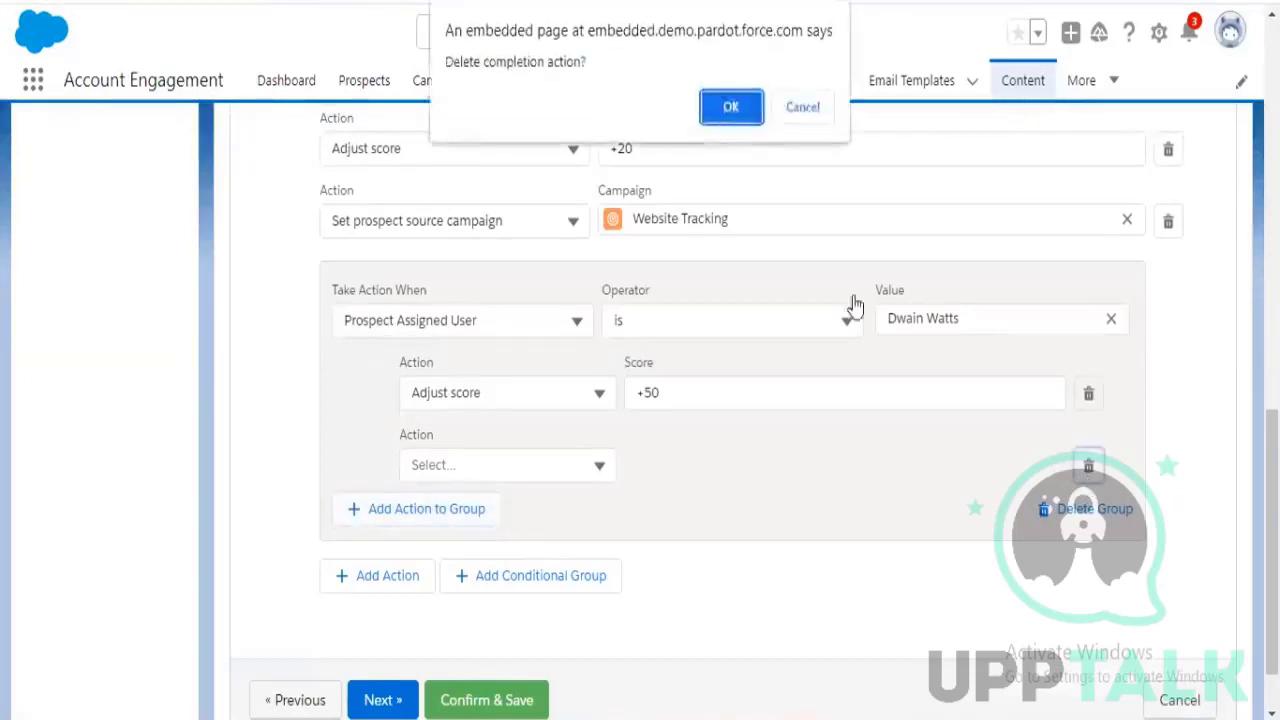
pyautogui.click(729, 106)
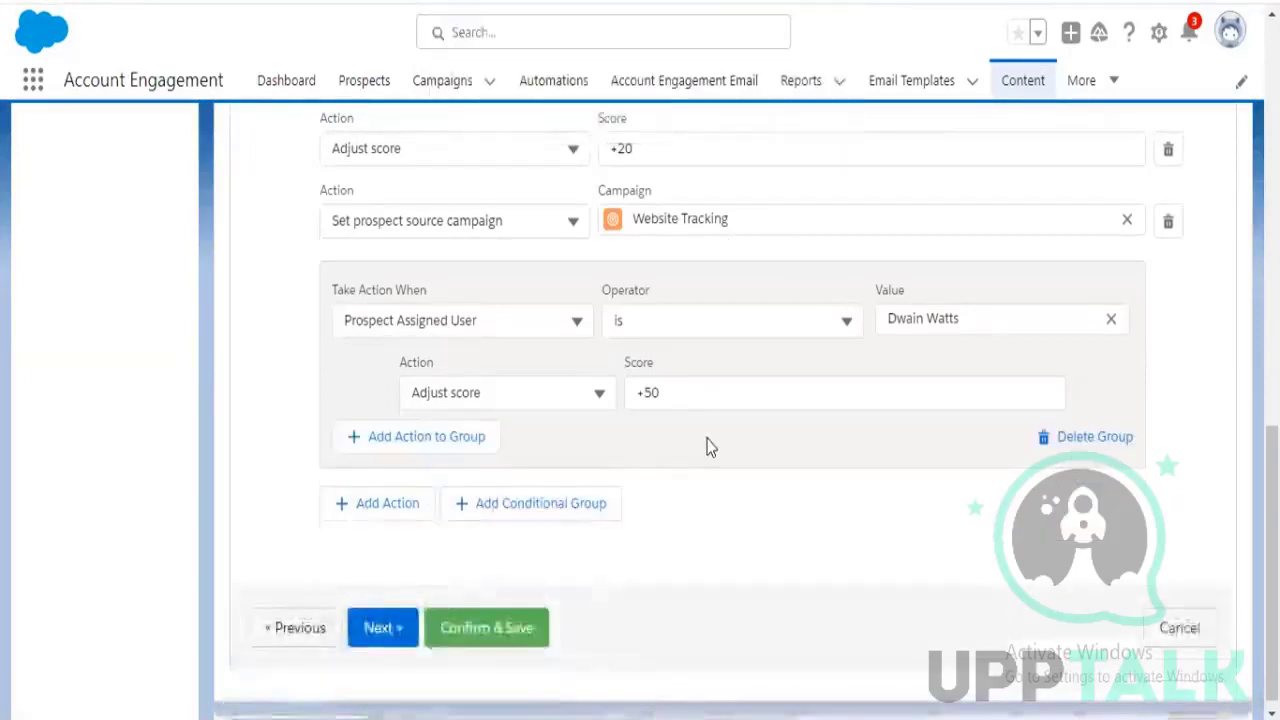
# Add a second action to the conditional group, Add to list, with the Partners list
pyautogui.scroll(3, 706, 443)
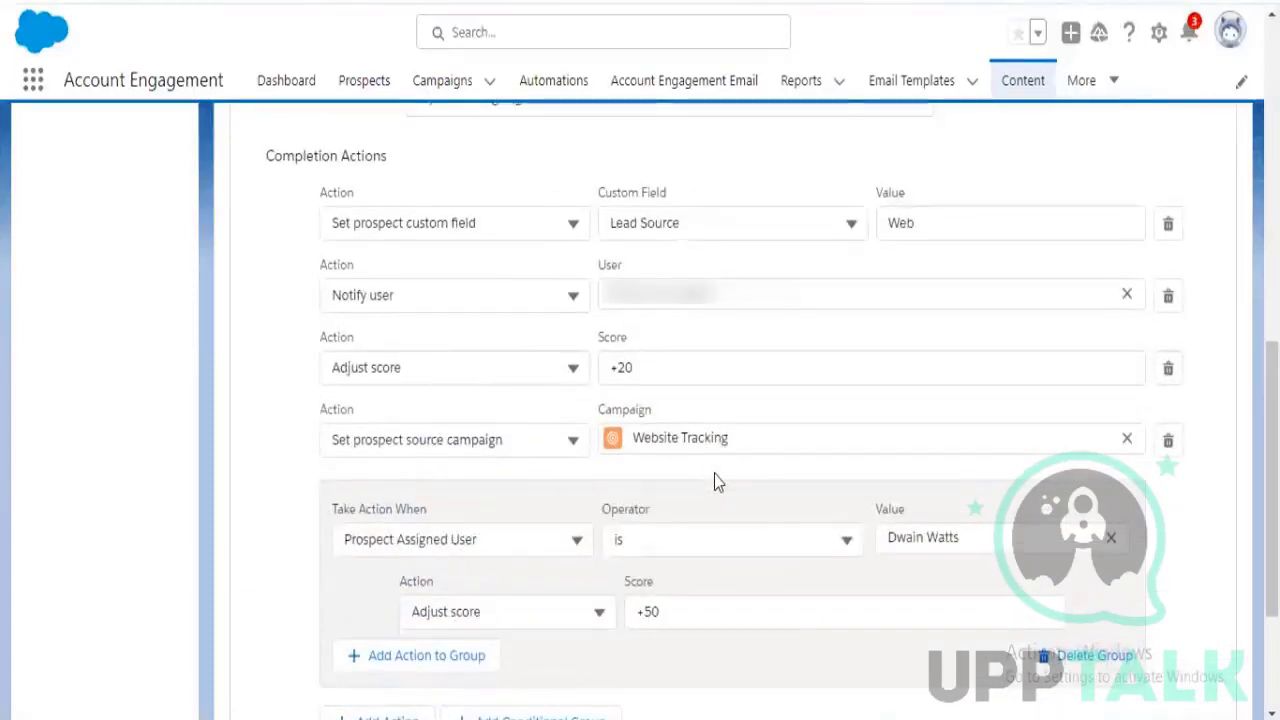
pyautogui.scroll(-1, 714, 480)
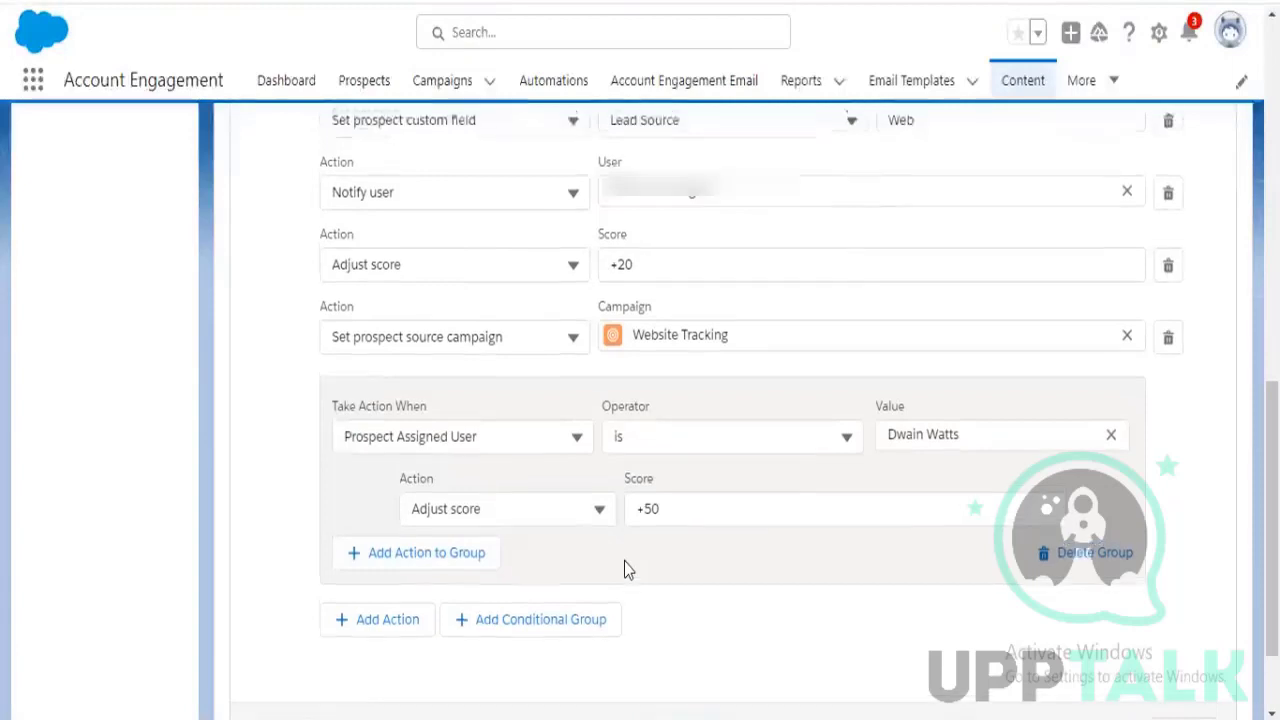
pyautogui.scroll(1, 624, 563)
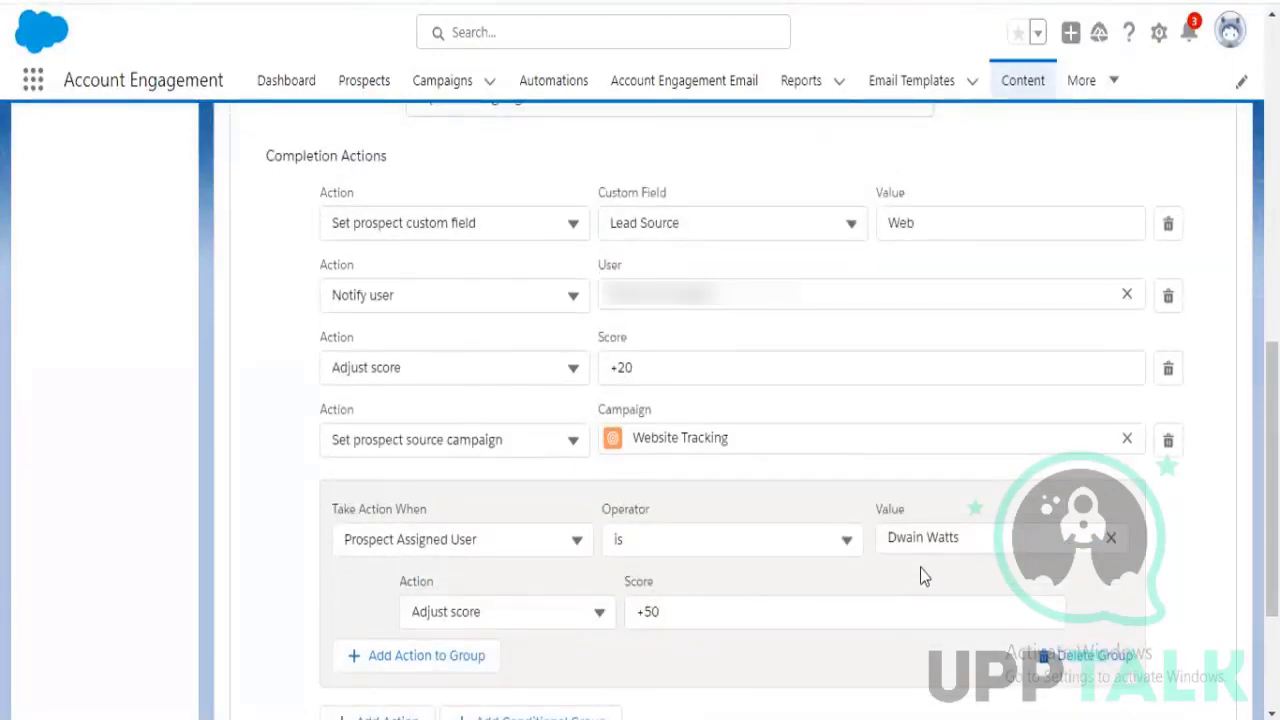
pyautogui.scroll(-1, 770, 598)
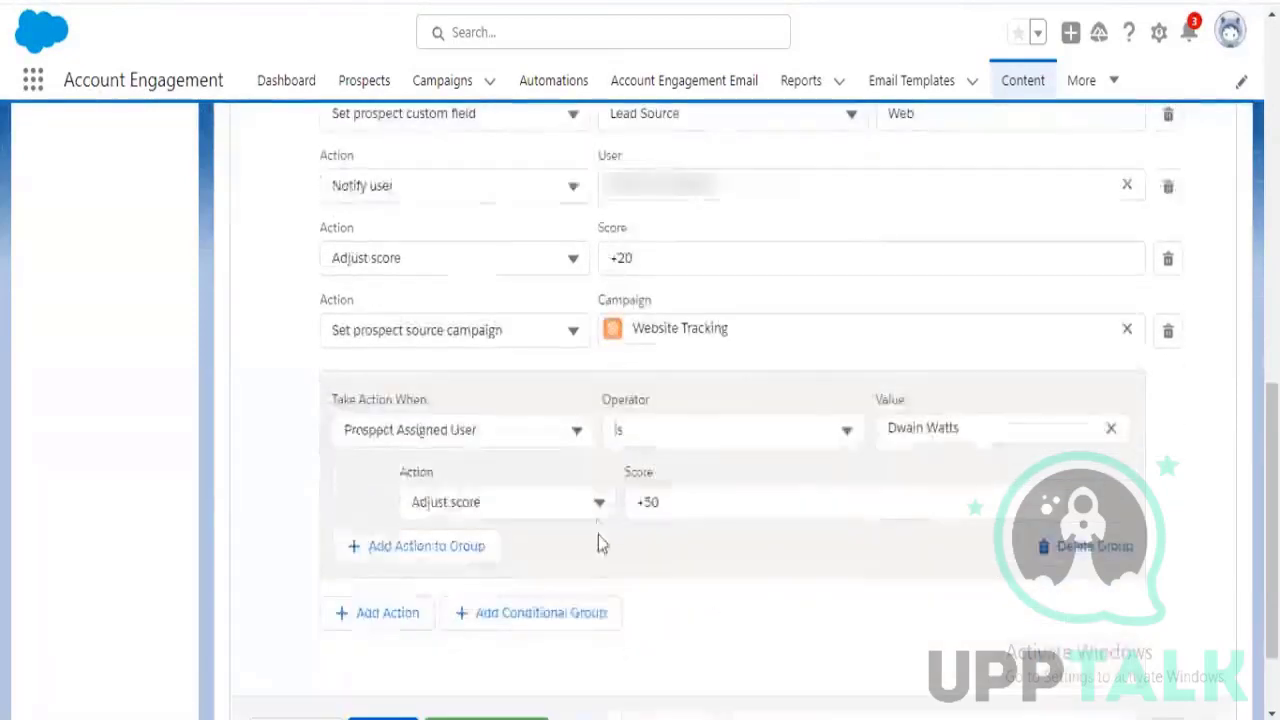
pyautogui.click(465, 549)
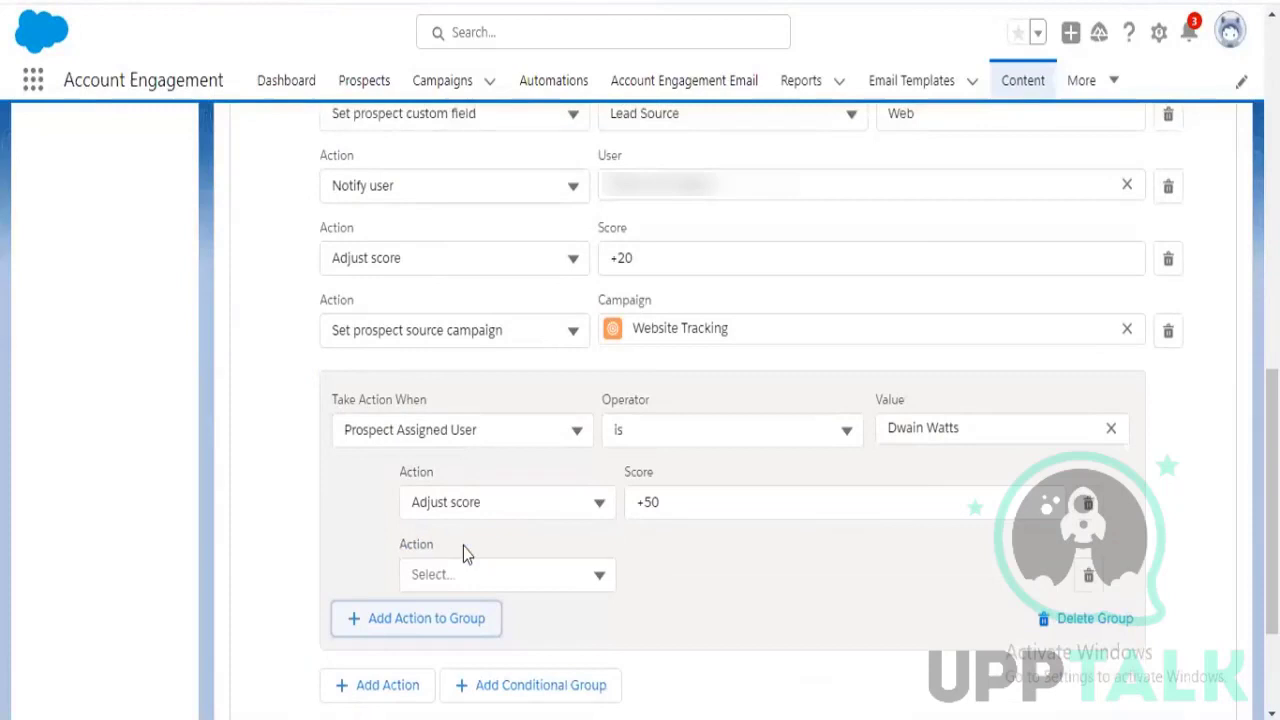
pyautogui.click(600, 575)
pyautogui.scroll(-1, 786, 557)
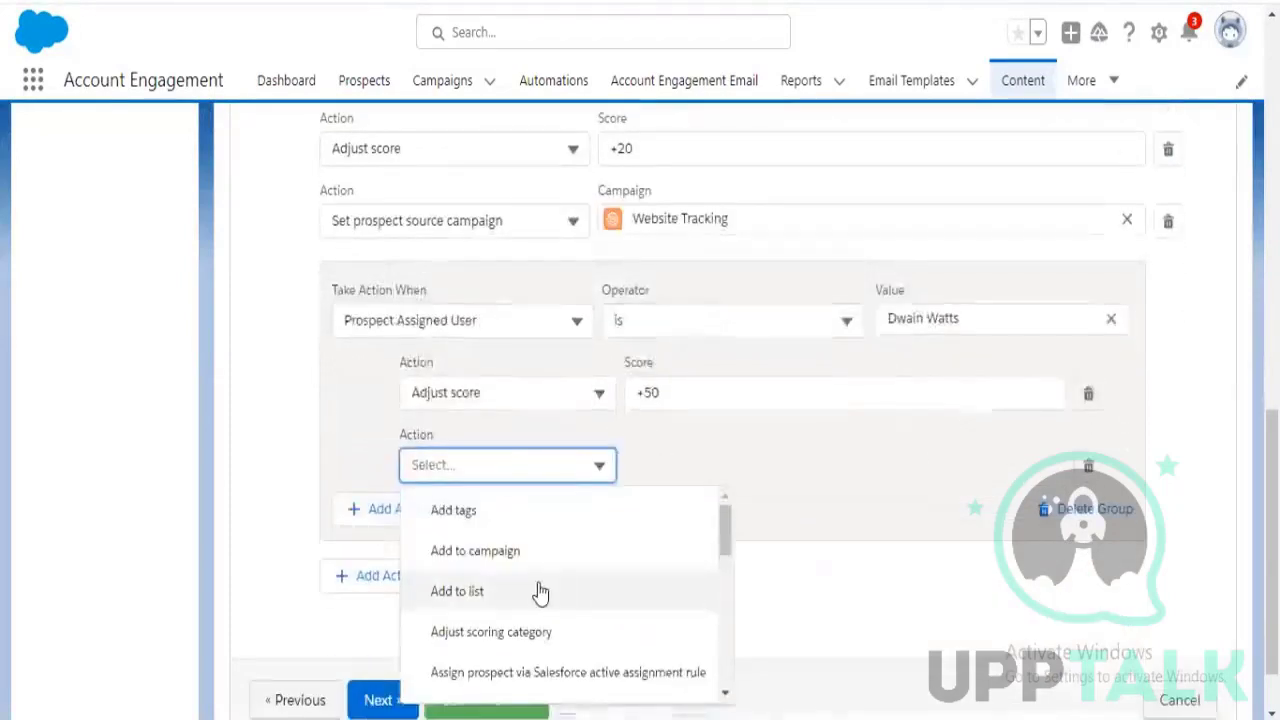
pyautogui.click(540, 593)
pyautogui.click(1040, 474)
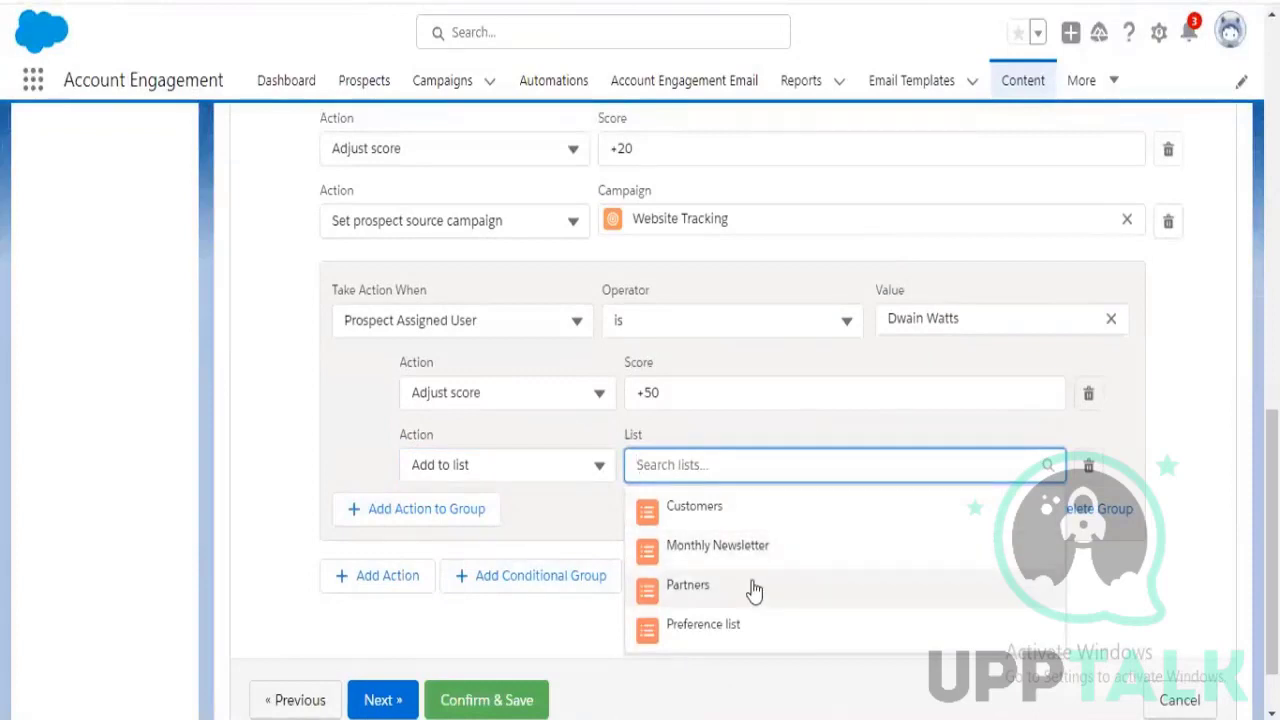
pyautogui.click(756, 590)
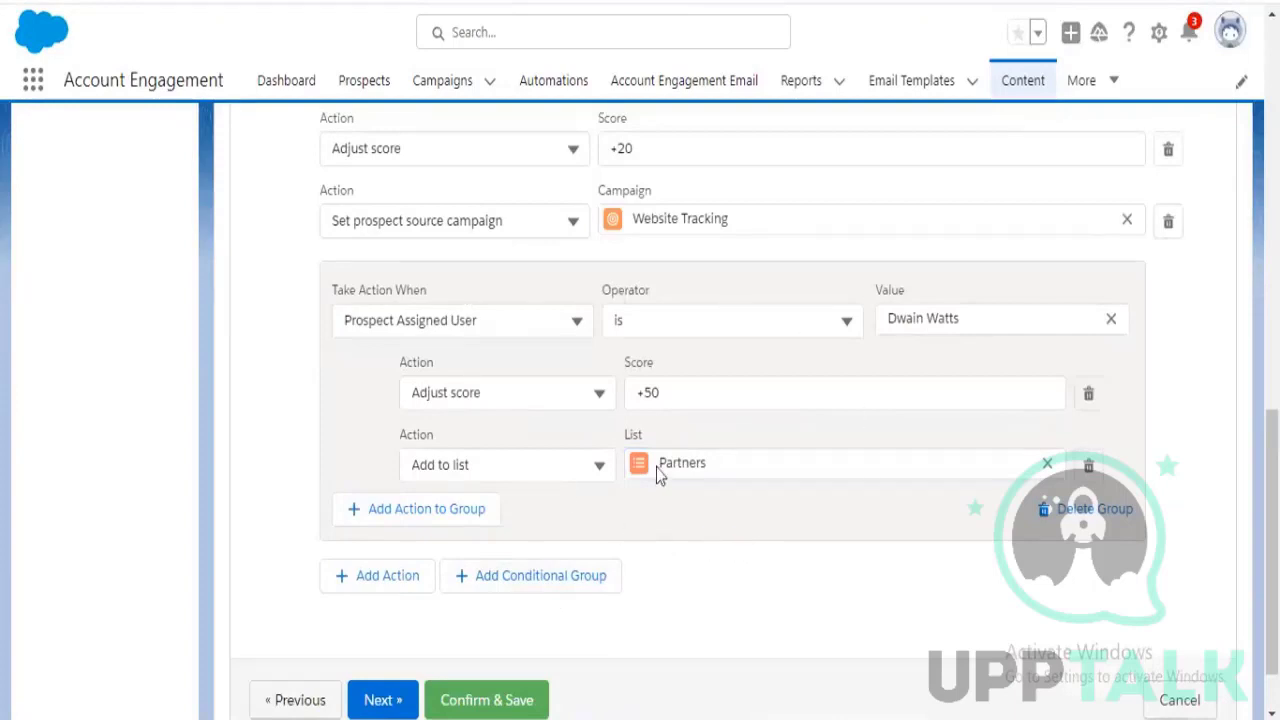
pyautogui.scroll(1, 750, 540)
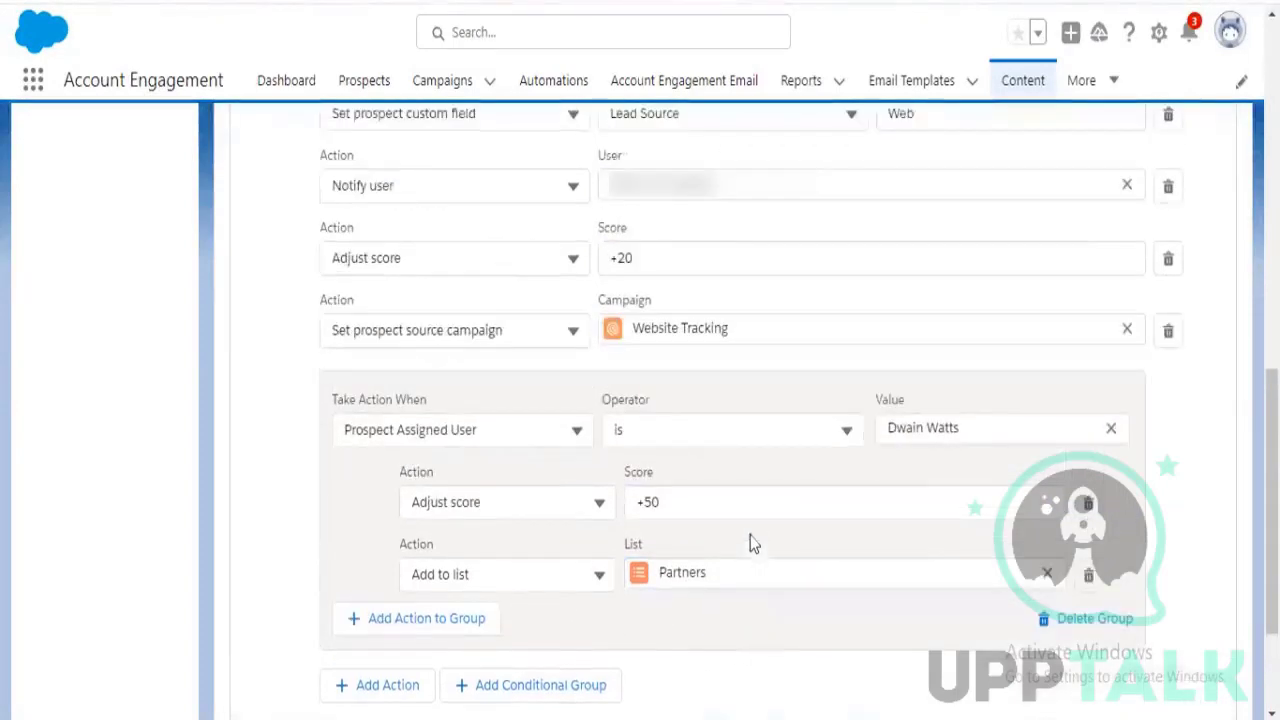
pyautogui.scroll(-1, 570, 485)
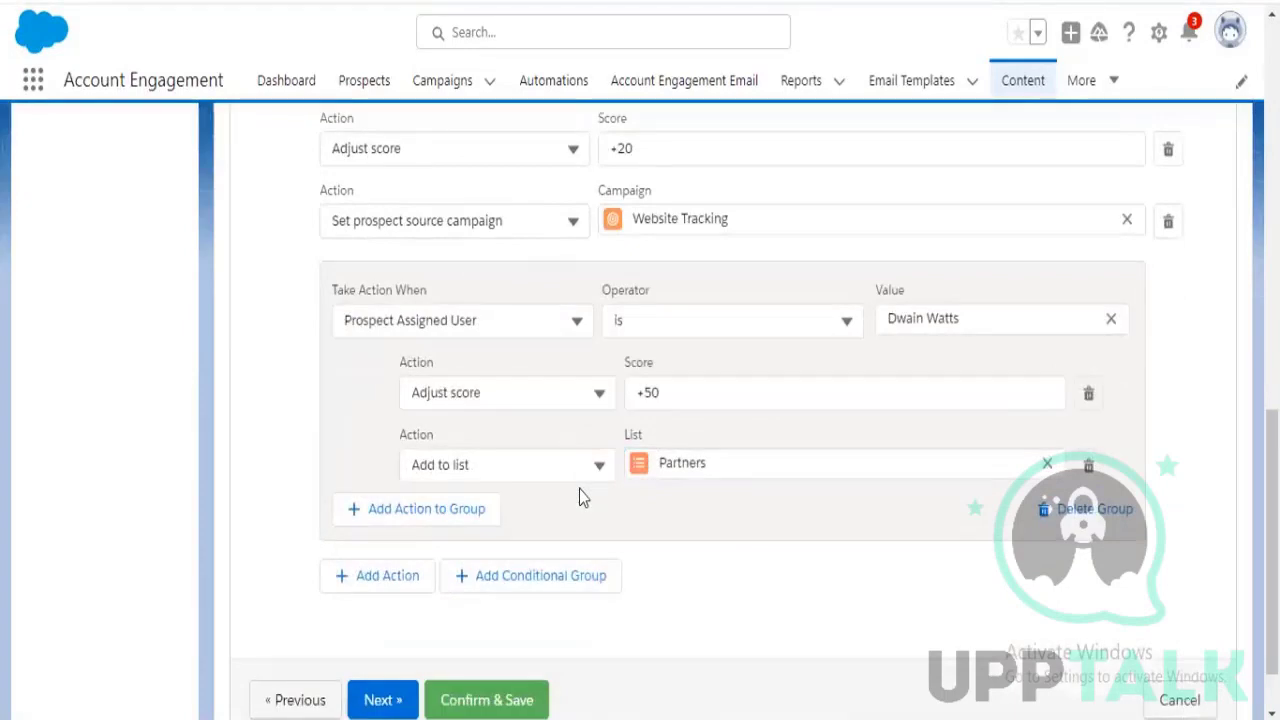
pyautogui.scroll(1, 585, 485)
pyautogui.scroll(1, 577, 437)
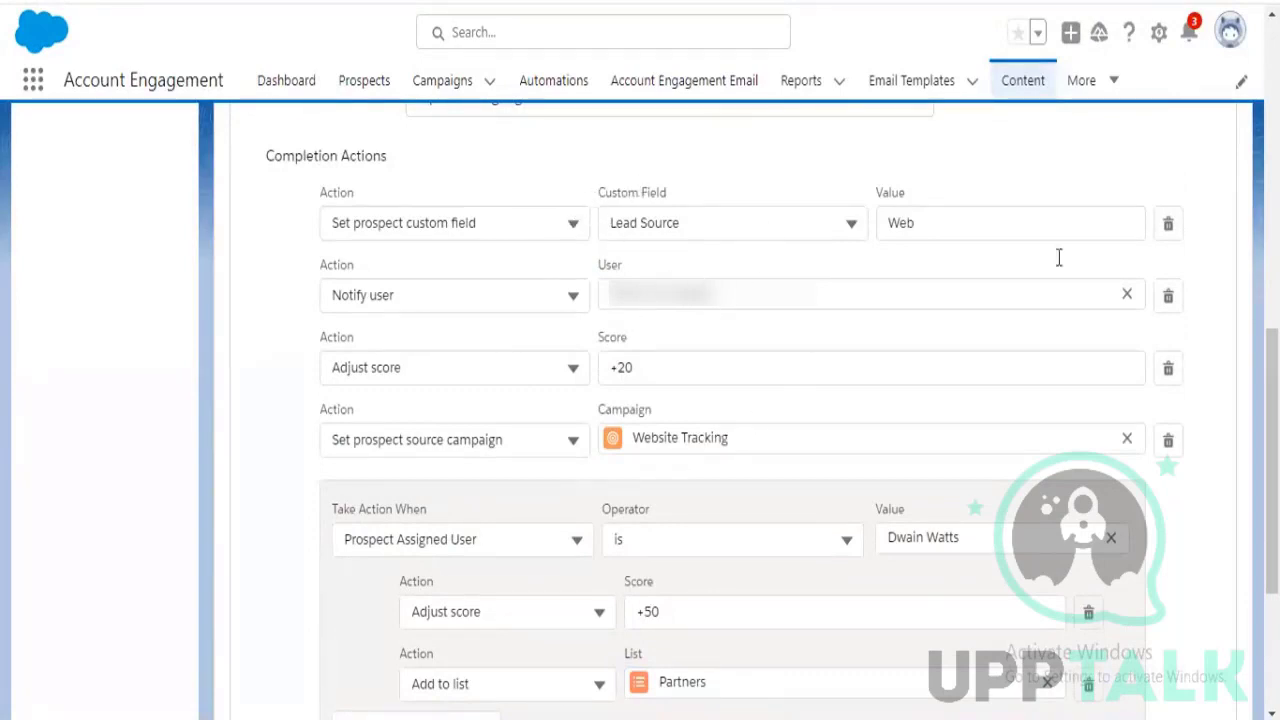
pyautogui.scroll(-1, 610, 440)
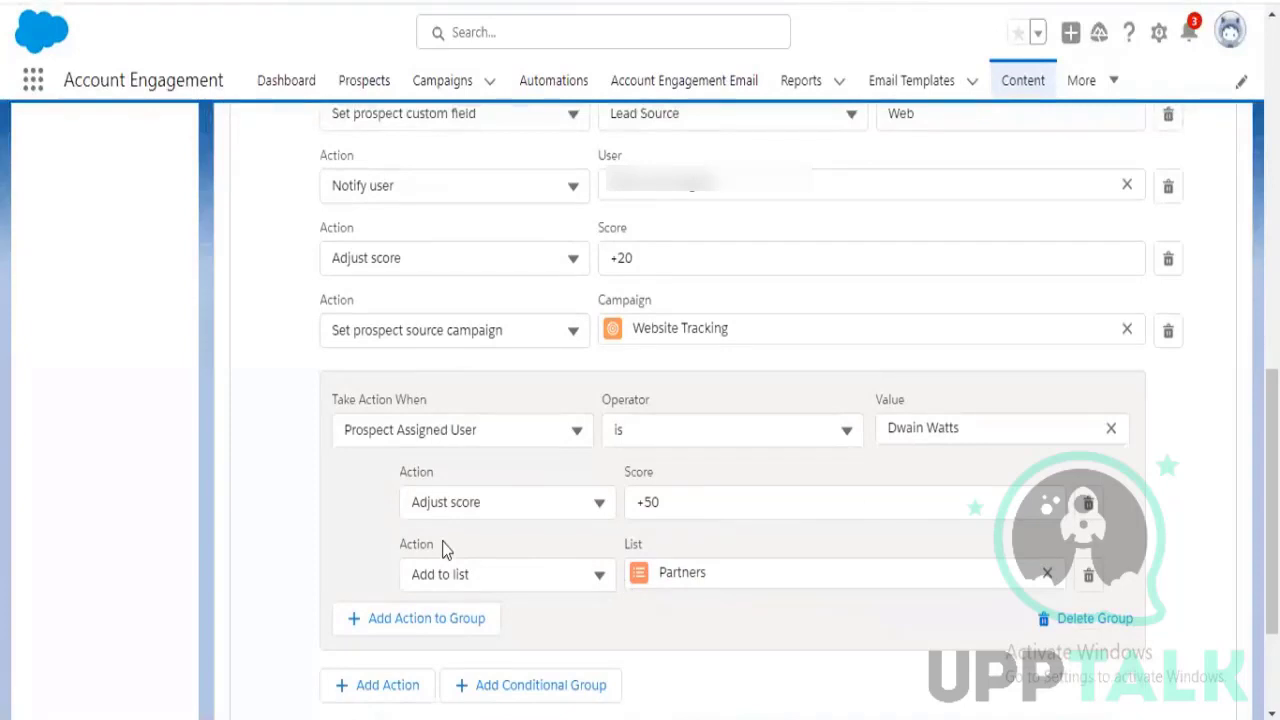
pyautogui.scroll(-1, 446, 549)
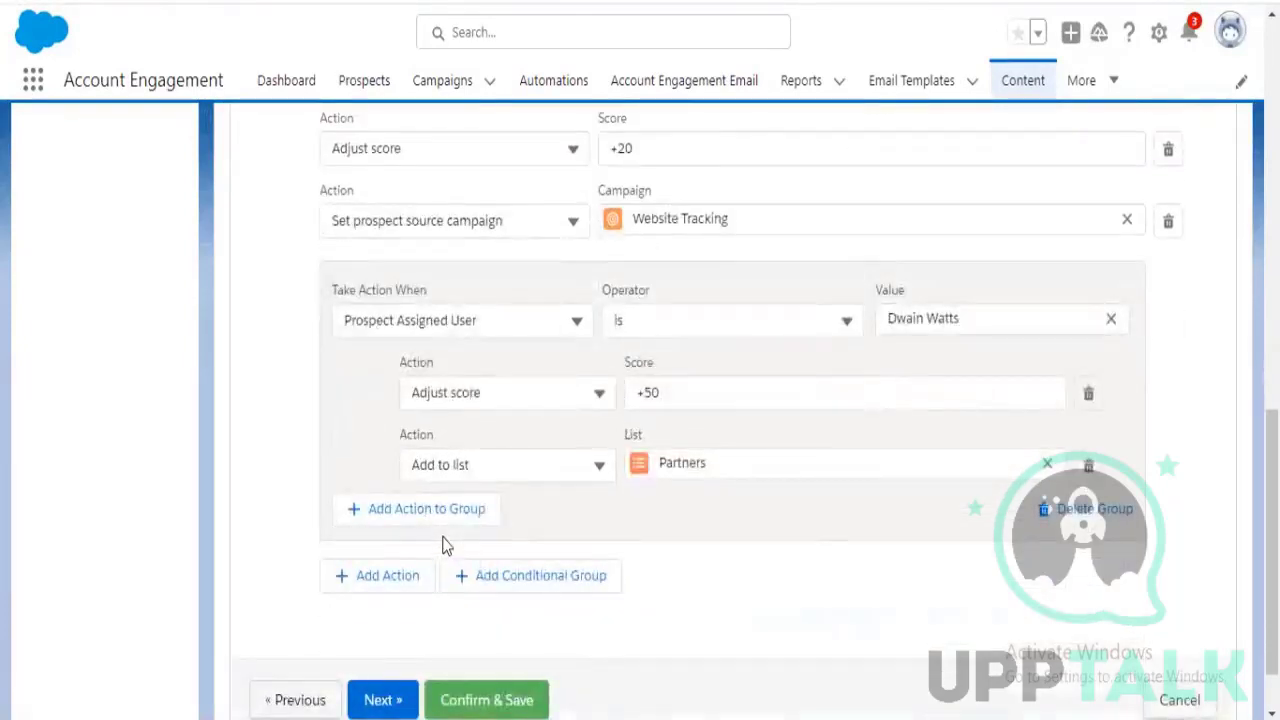
# Clear the assigned user in the group's condition and select the same user again
pyautogui.scroll(1, 806, 559)
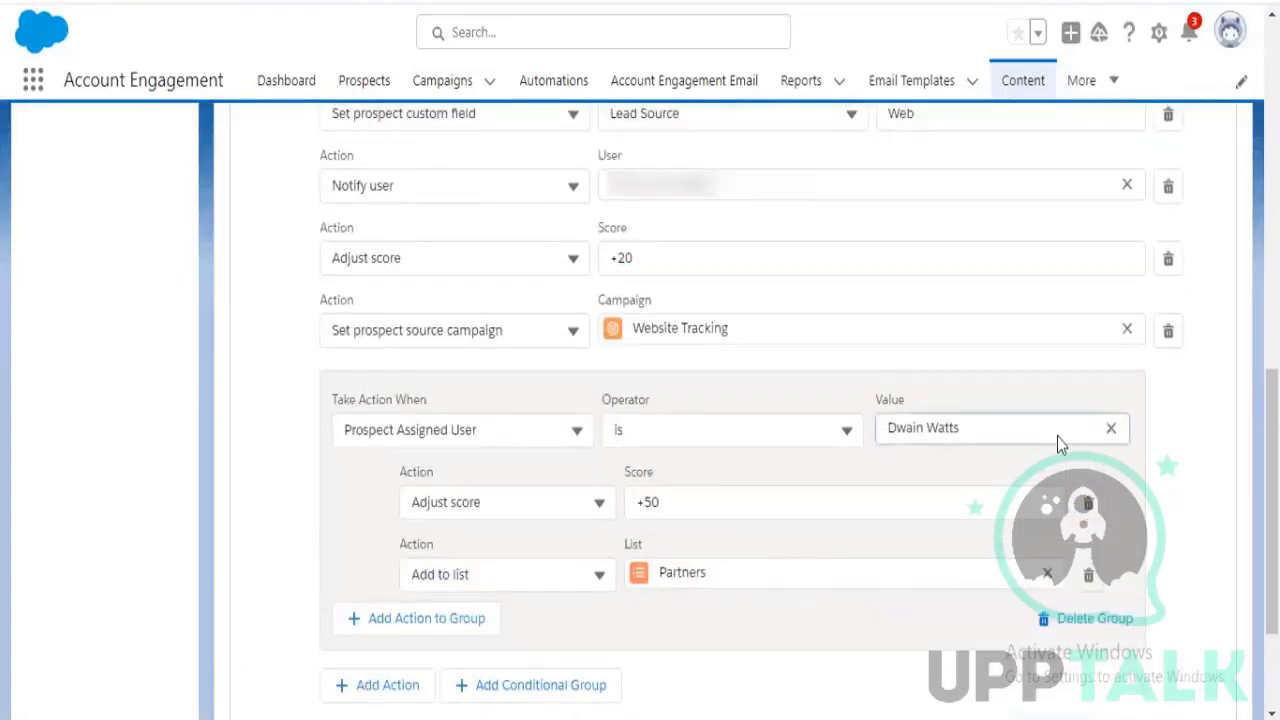
pyautogui.click(1110, 428)
pyautogui.click(1108, 432)
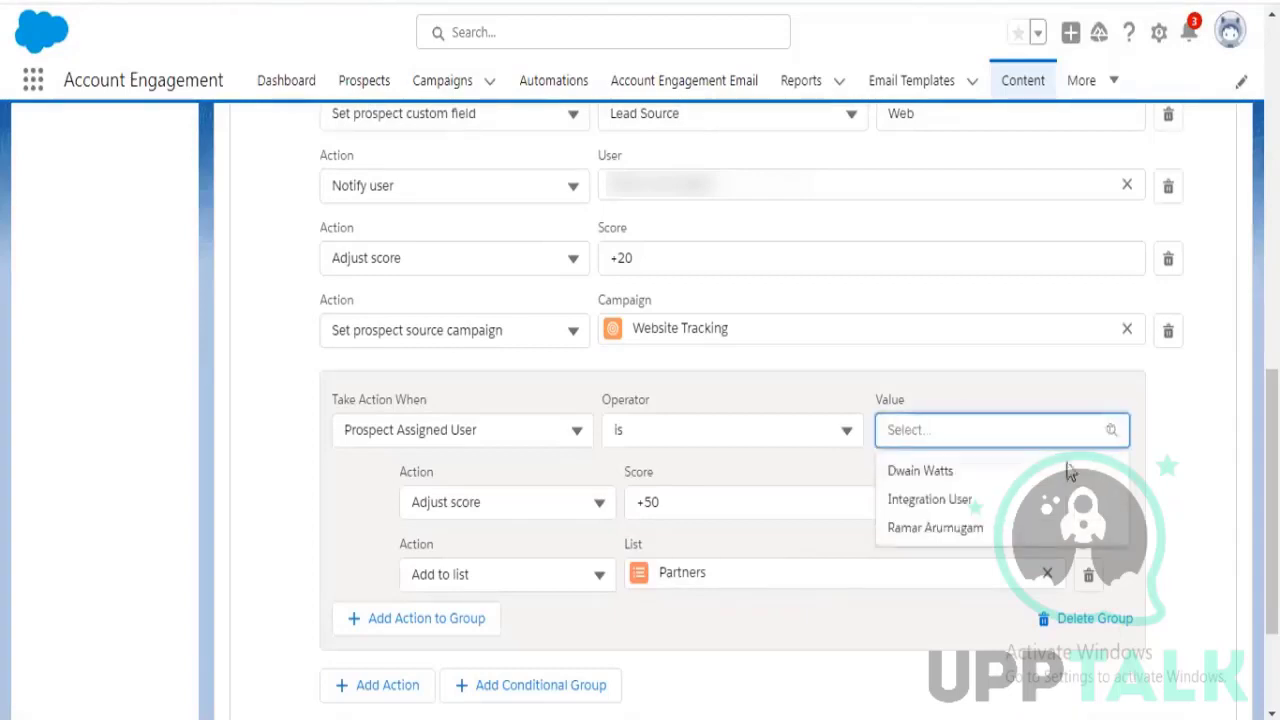
pyautogui.click(990, 483)
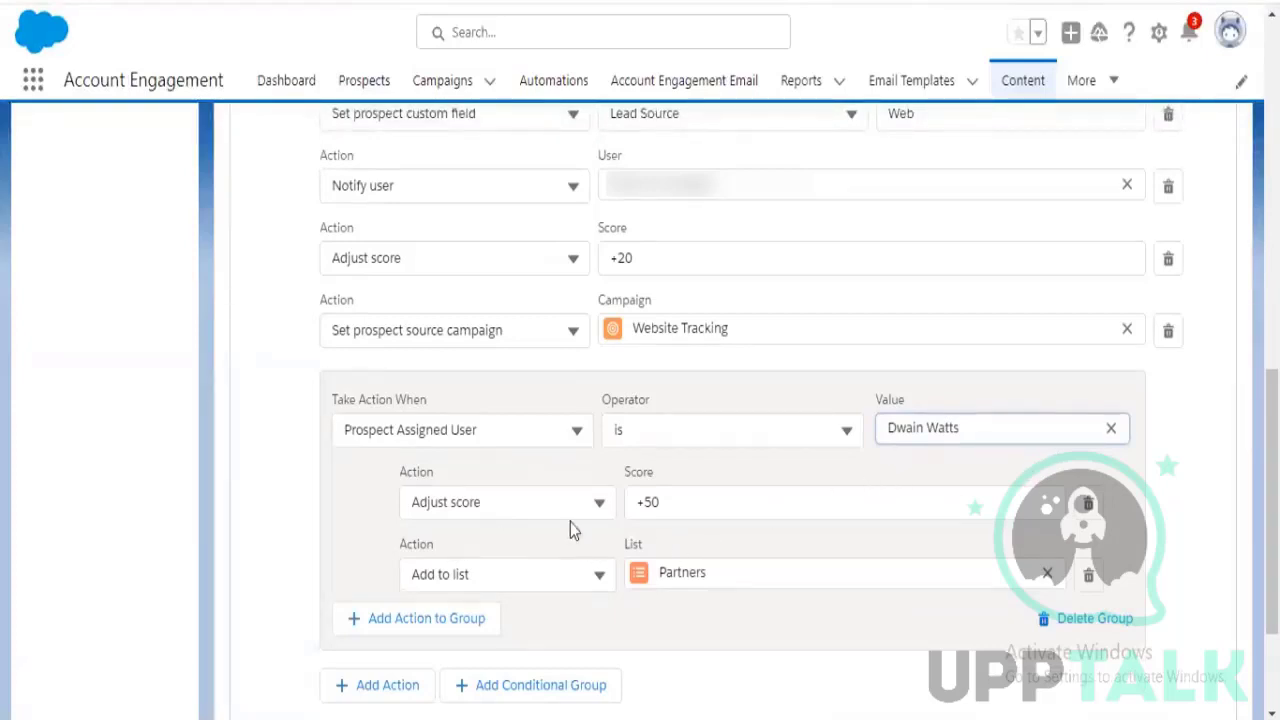
# Review the form's completion actions and the conditional group's assigned-user condition, score and list settings
pyautogui.click(715, 515)
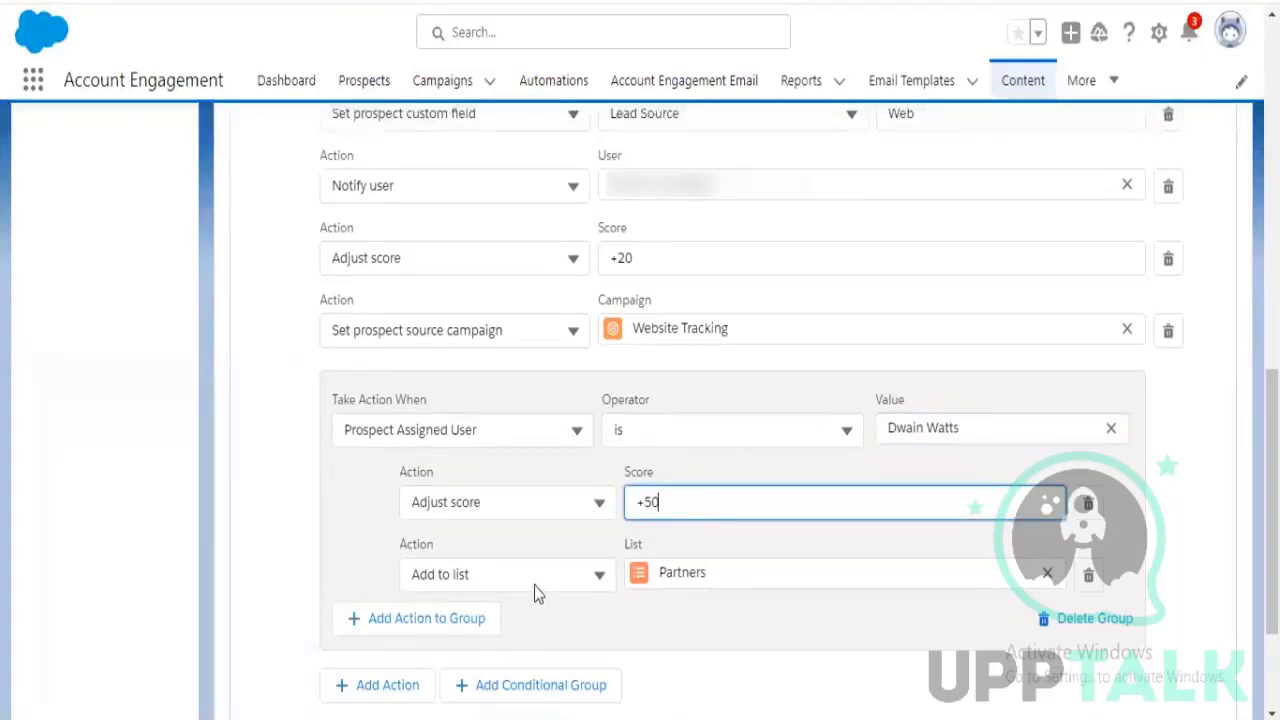
pyautogui.click(727, 583)
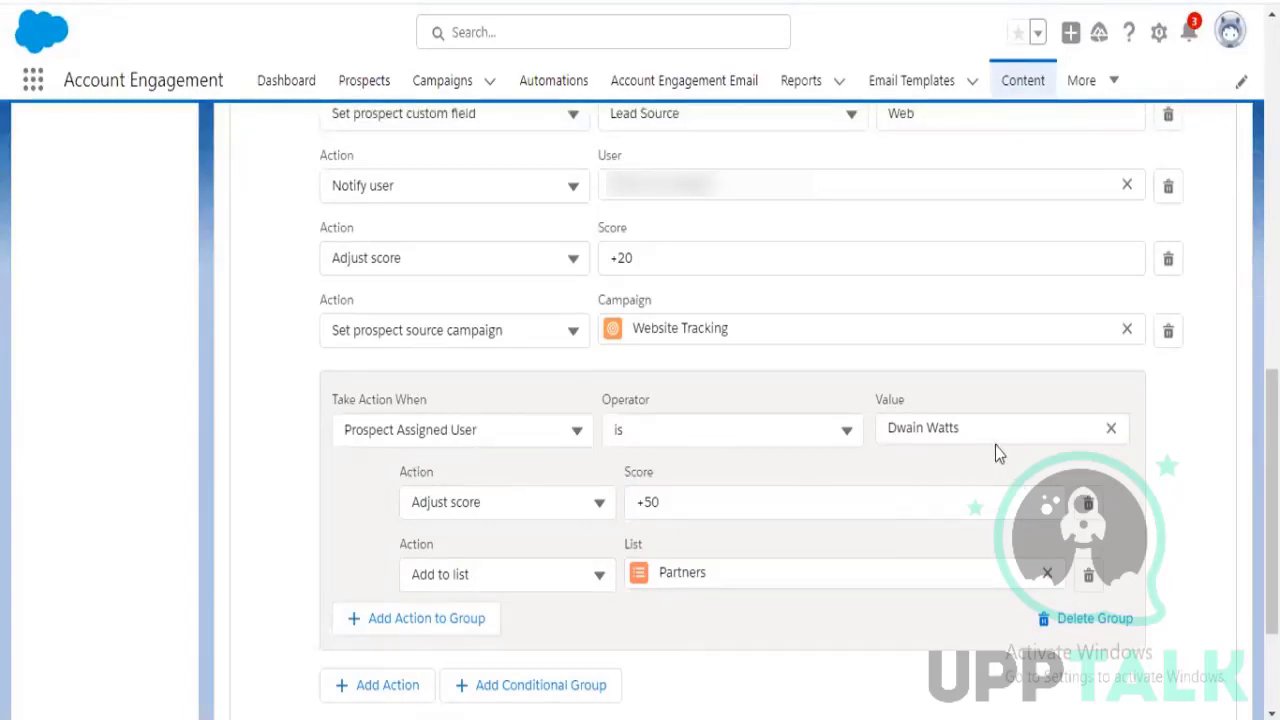
pyautogui.click(699, 502)
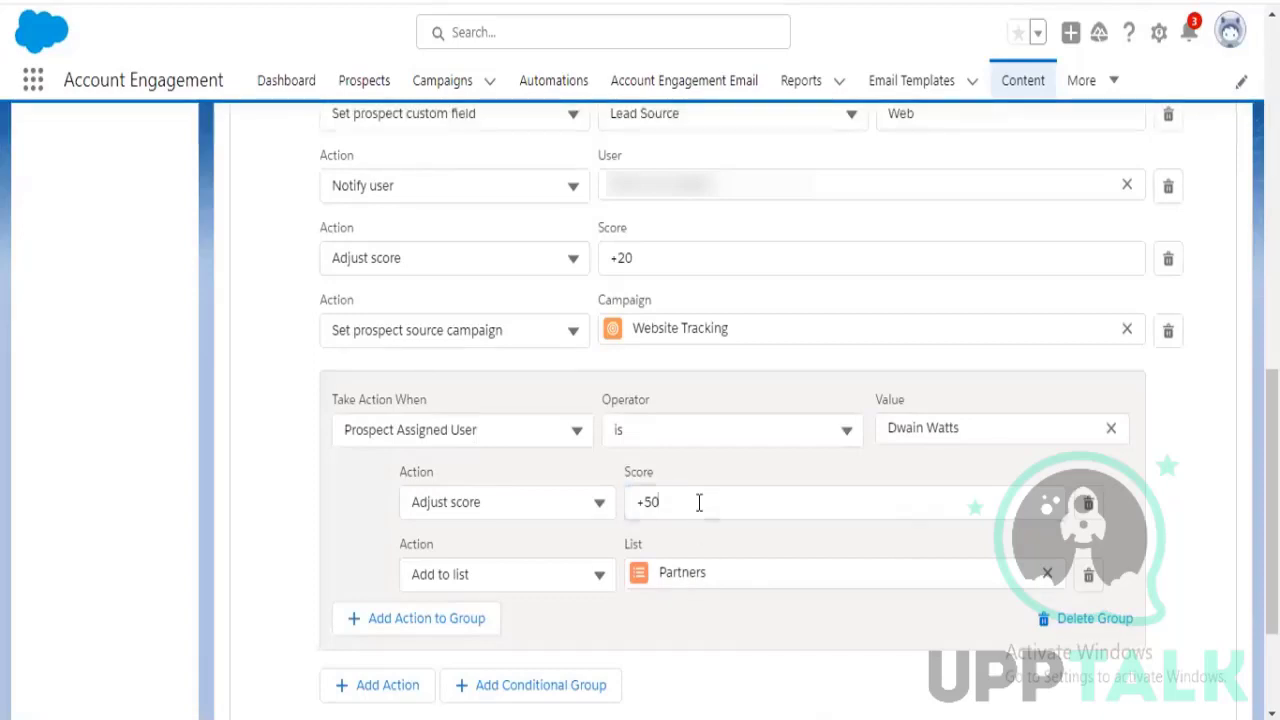
pyautogui.click(699, 612)
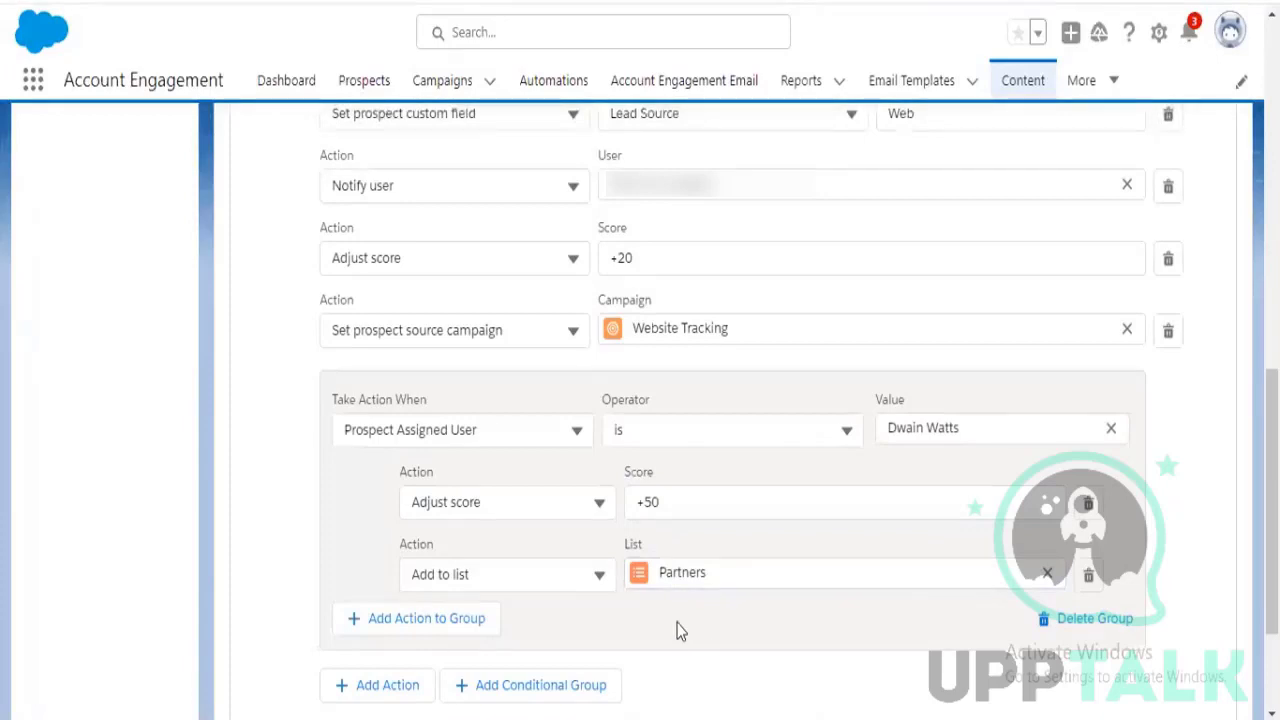
pyautogui.scroll(1, 676, 630)
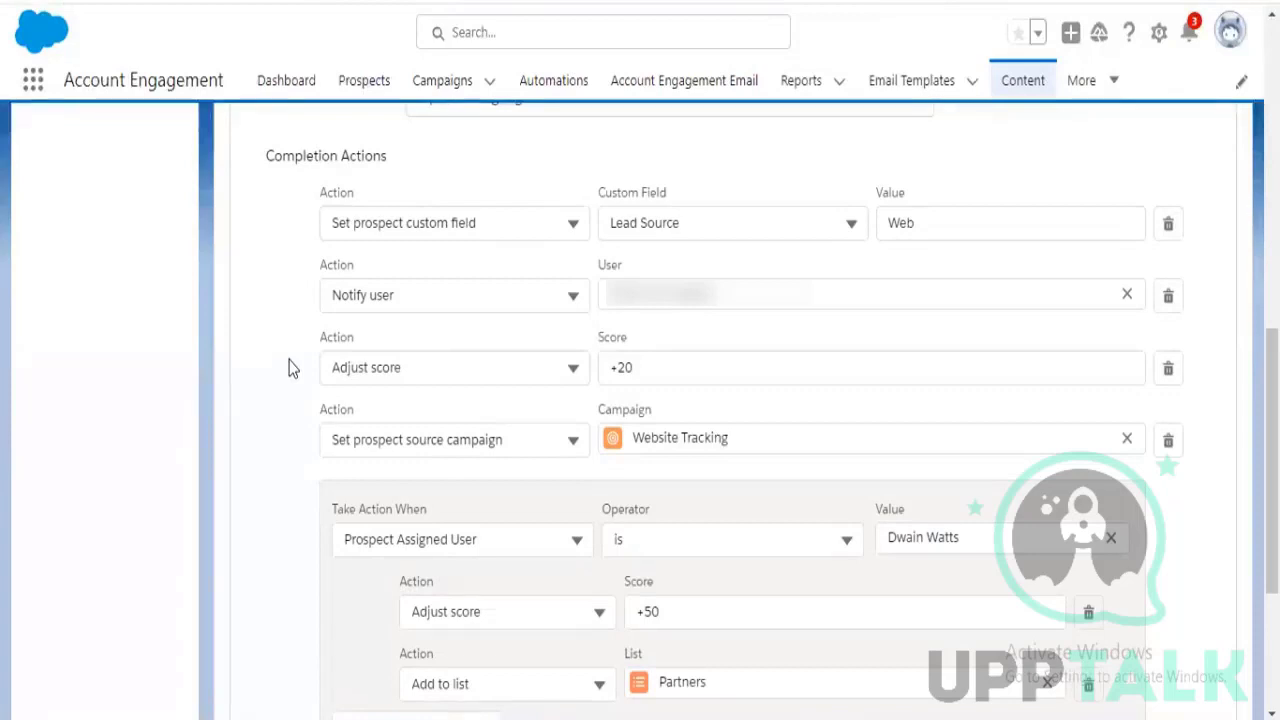
pyautogui.scroll(-2, 288, 367)
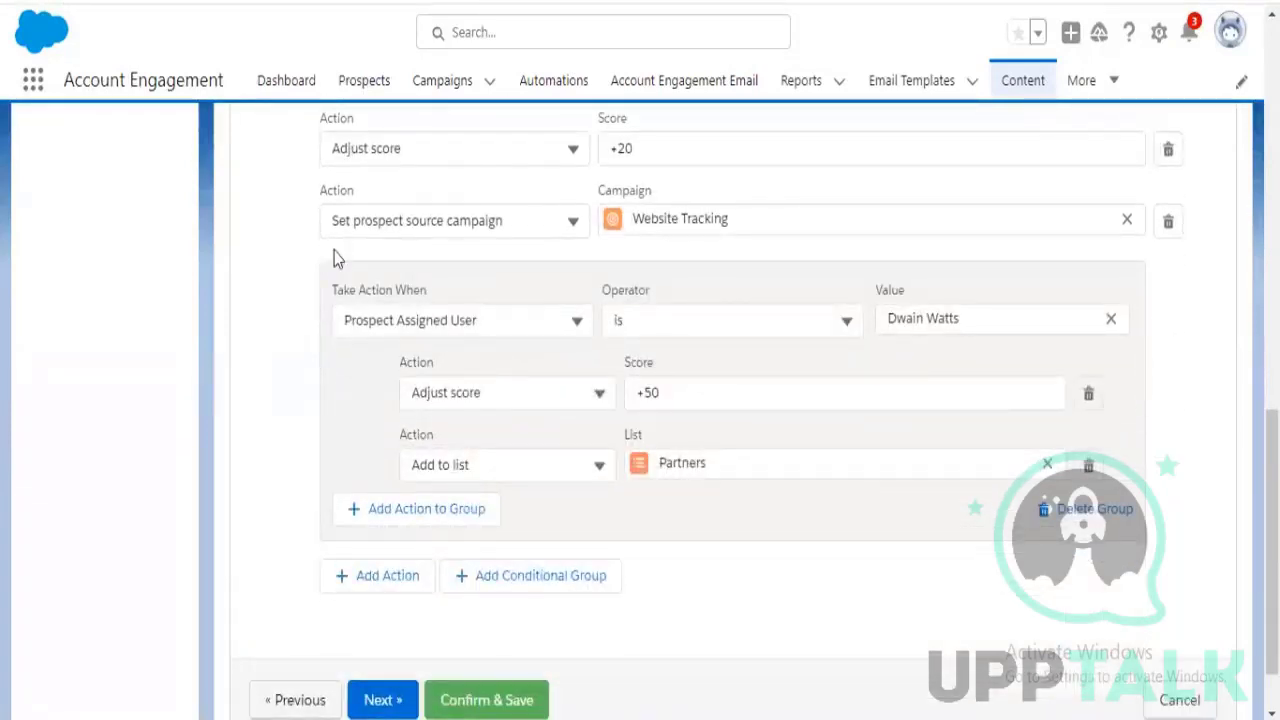
pyautogui.scroll(2, 279, 295)
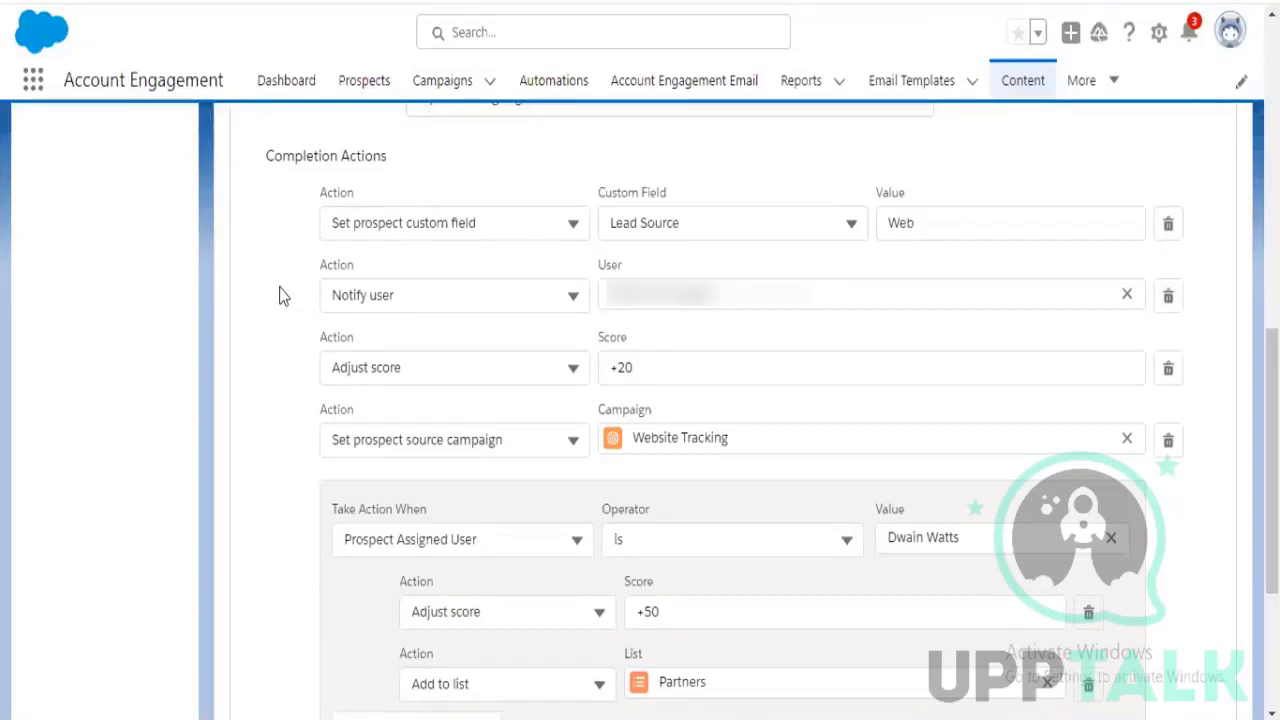
pyautogui.scroll(-1, 280, 295)
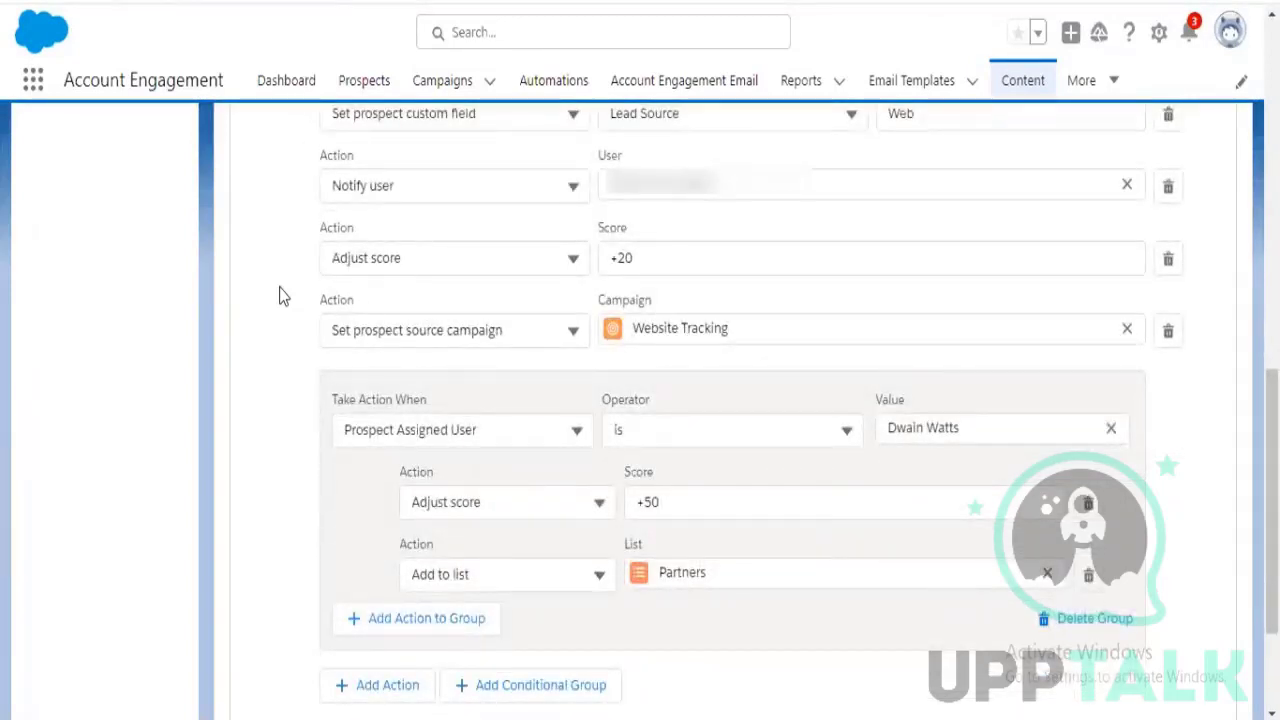
pyautogui.scroll(1, 280, 295)
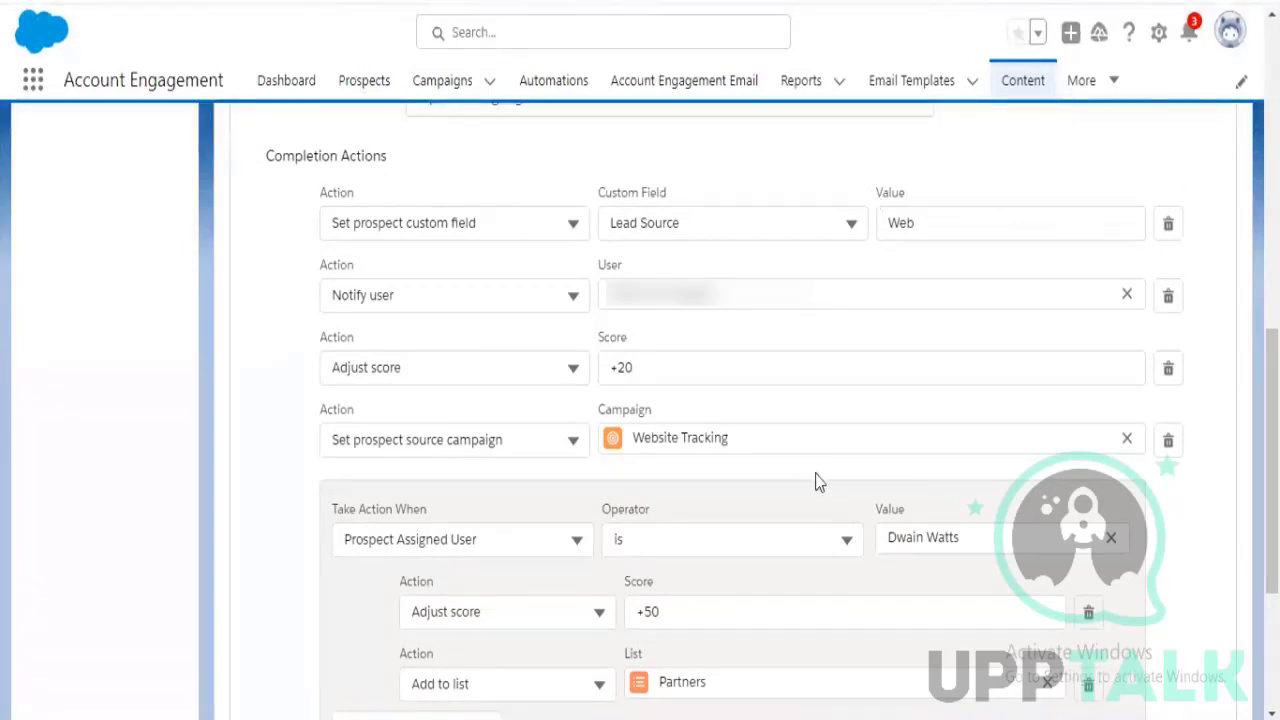
pyautogui.scroll(-1, 815, 482)
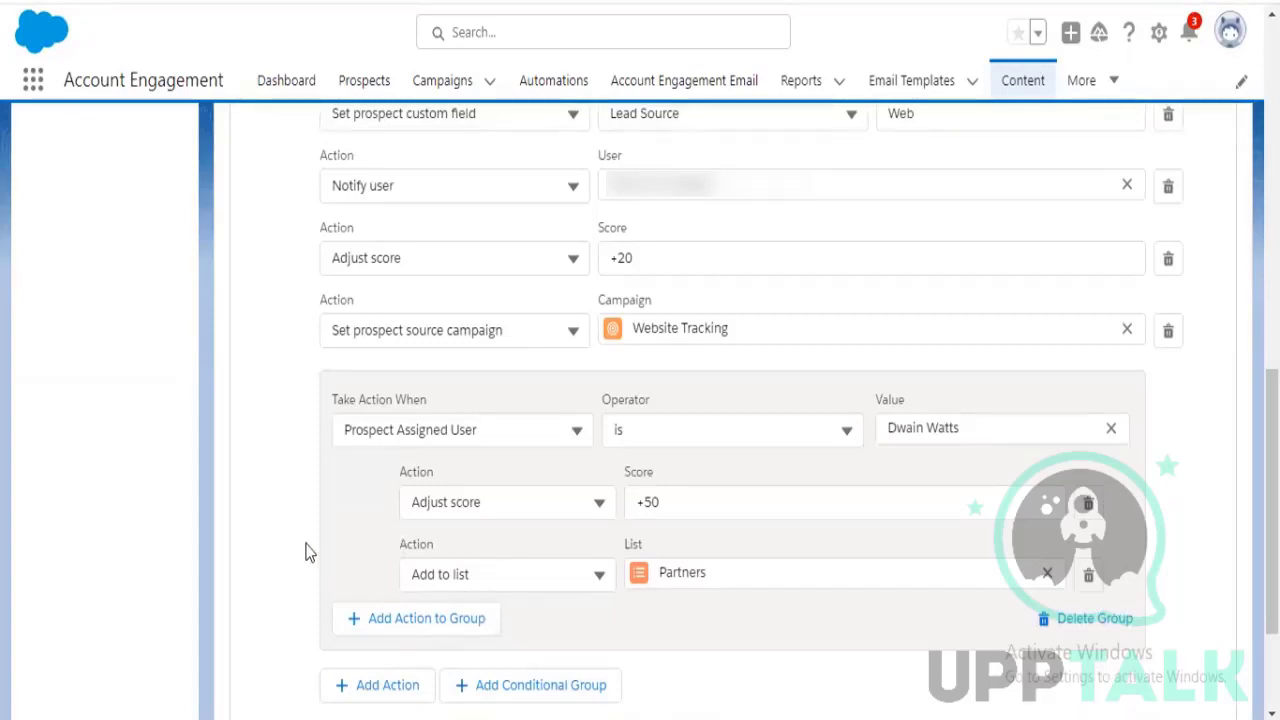
pyautogui.scroll(-1, 307, 552)
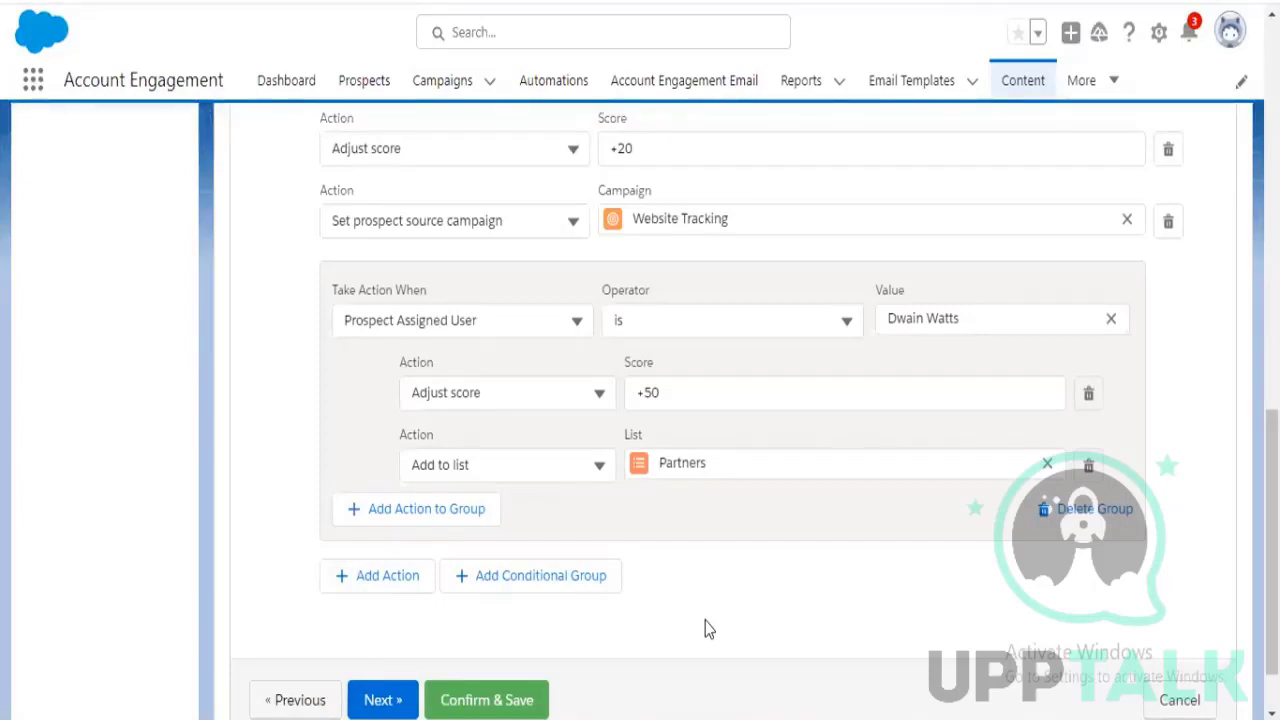
# Try Prospect Account Field as the conditional group's criterion, and replace it with Prospect Assignment Status using the Assigned operator
pyautogui.click(570, 322)
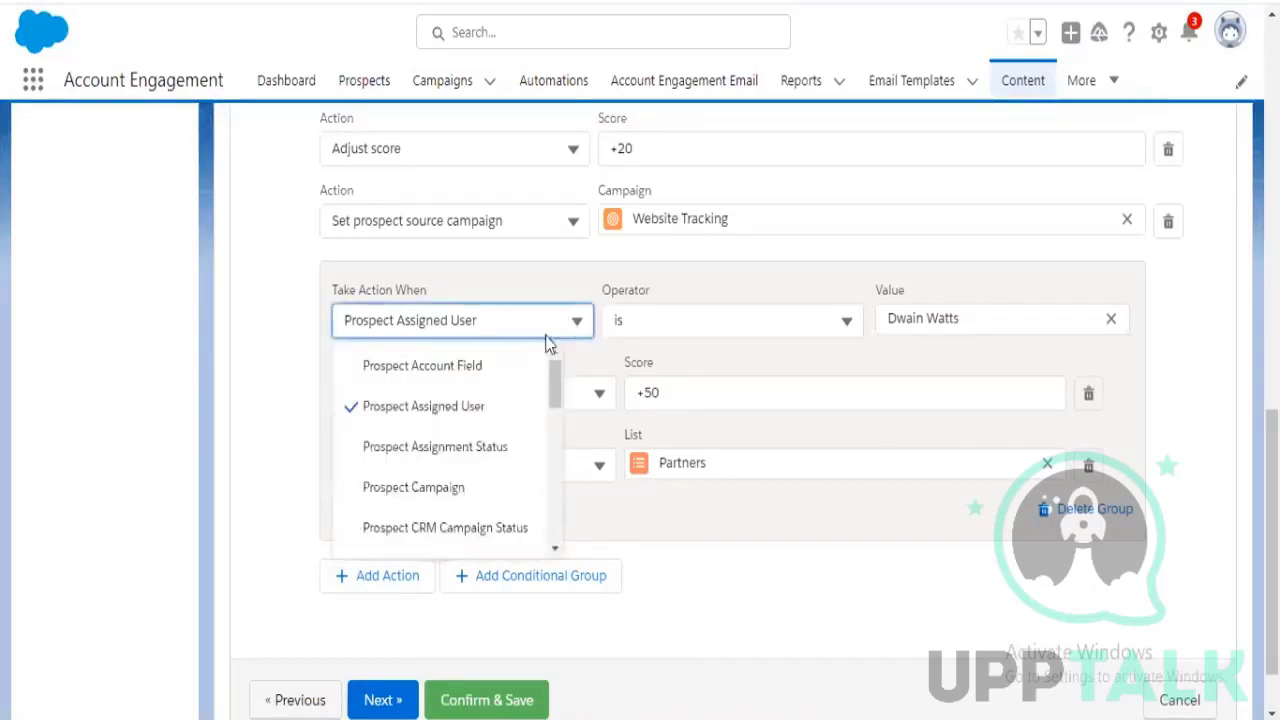
pyautogui.click(503, 368)
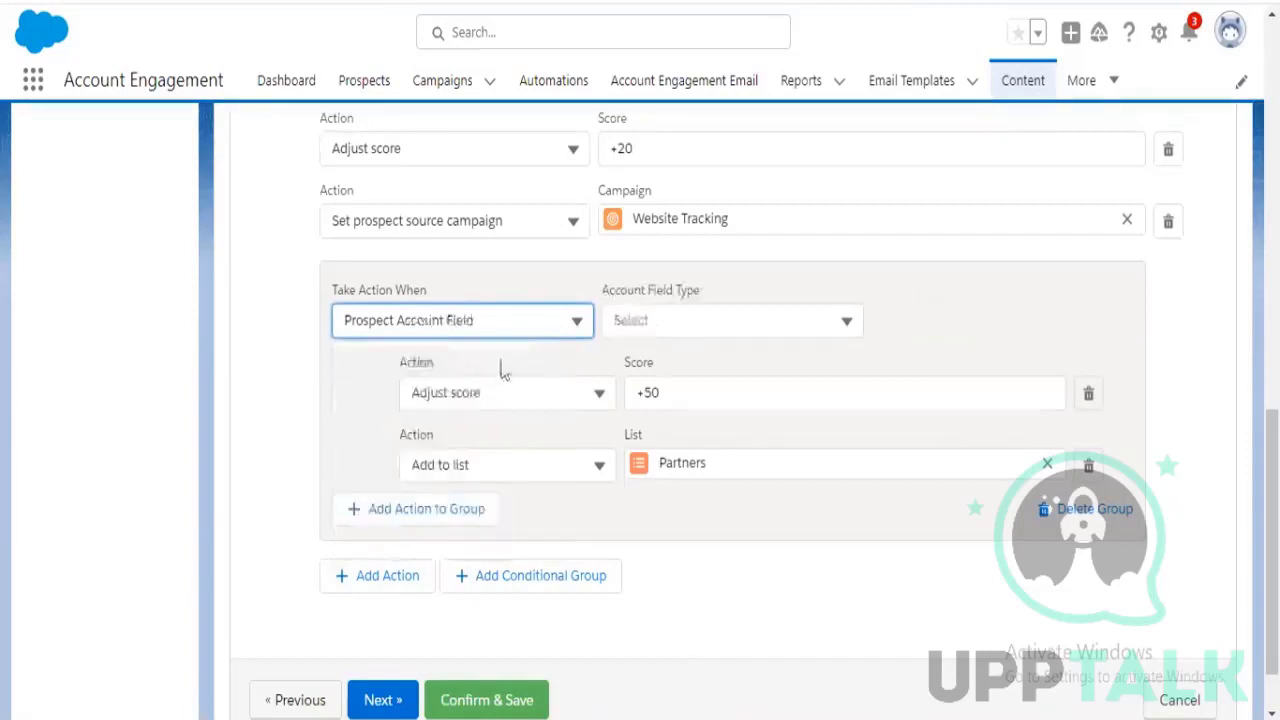
pyautogui.click(549, 326)
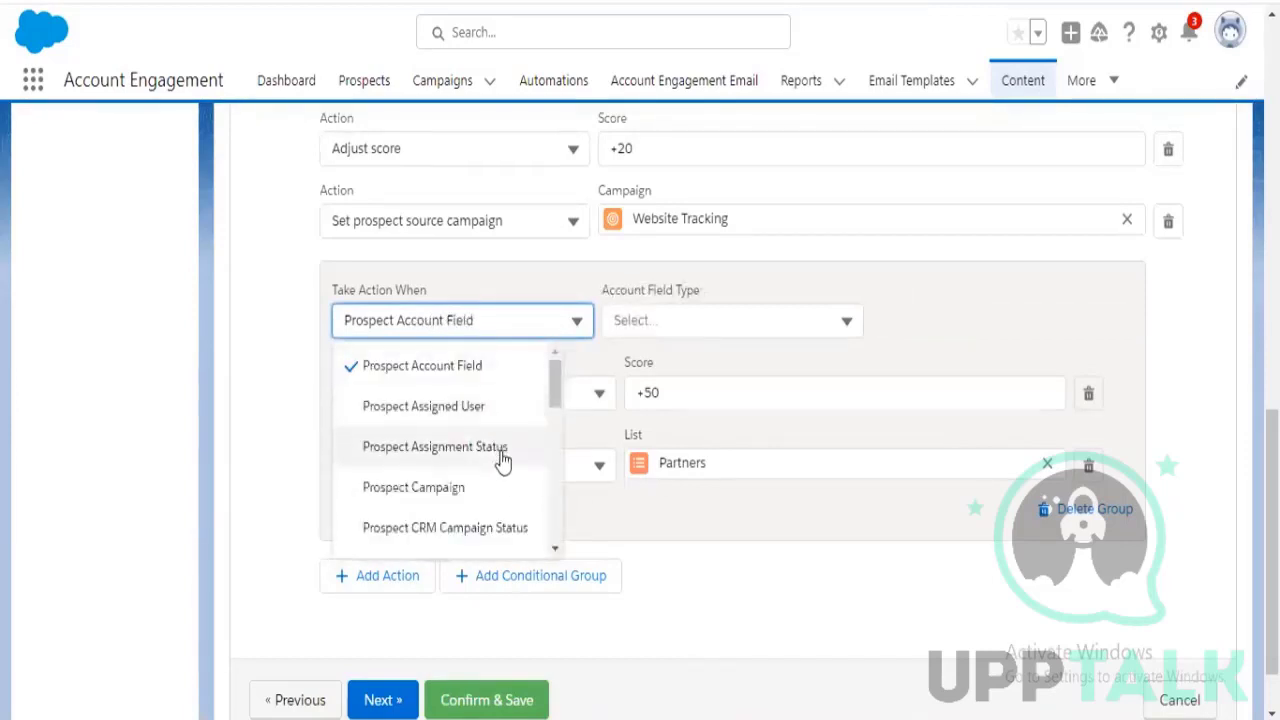
pyautogui.click(503, 457)
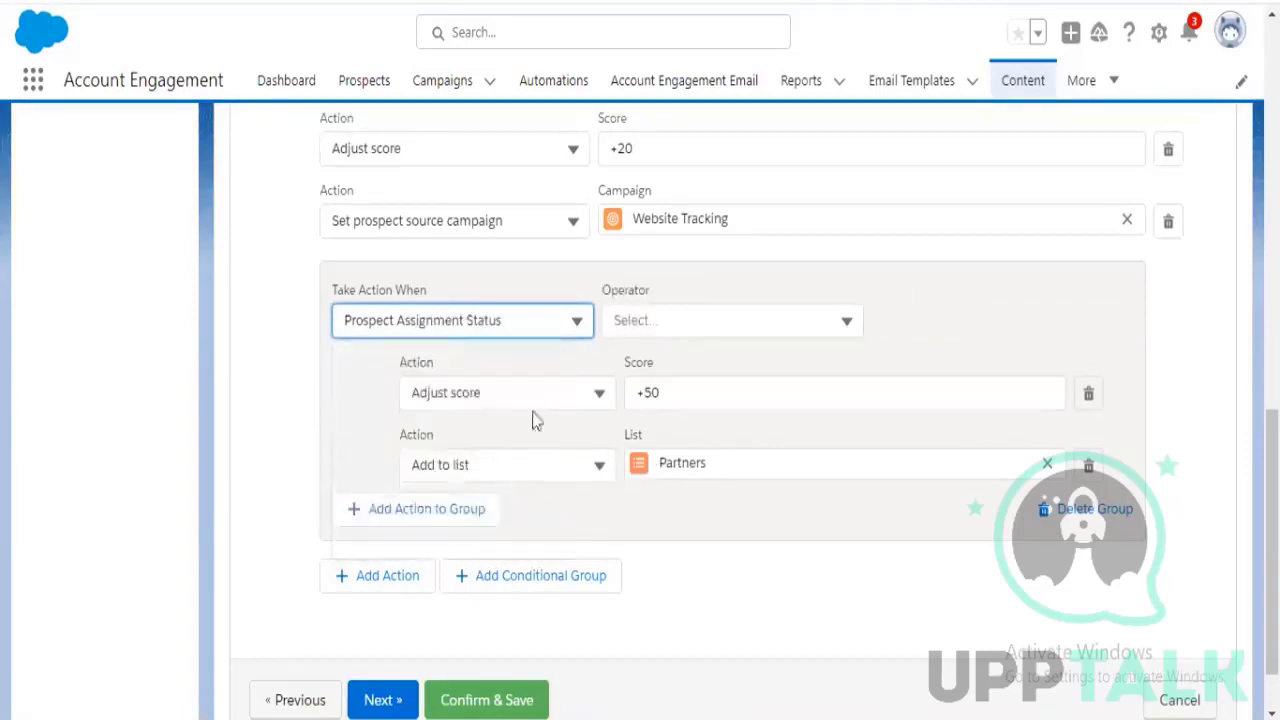
pyautogui.click(660, 327)
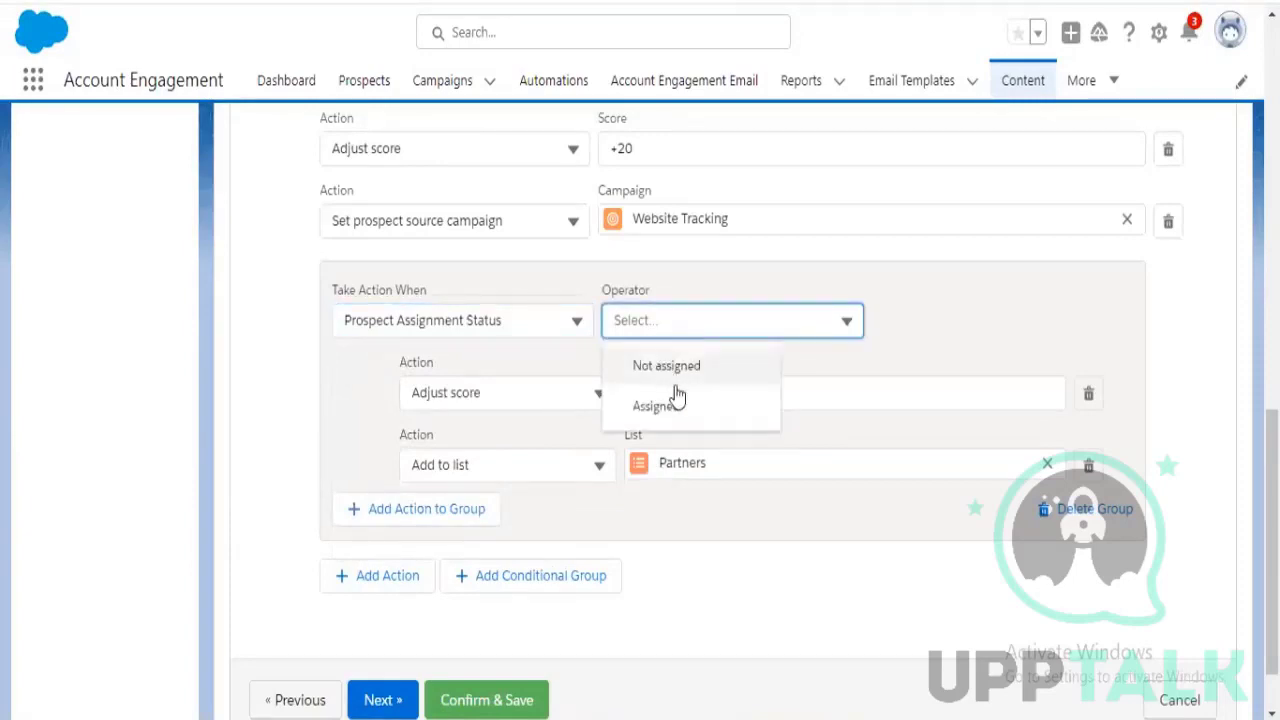
pyautogui.click(680, 396)
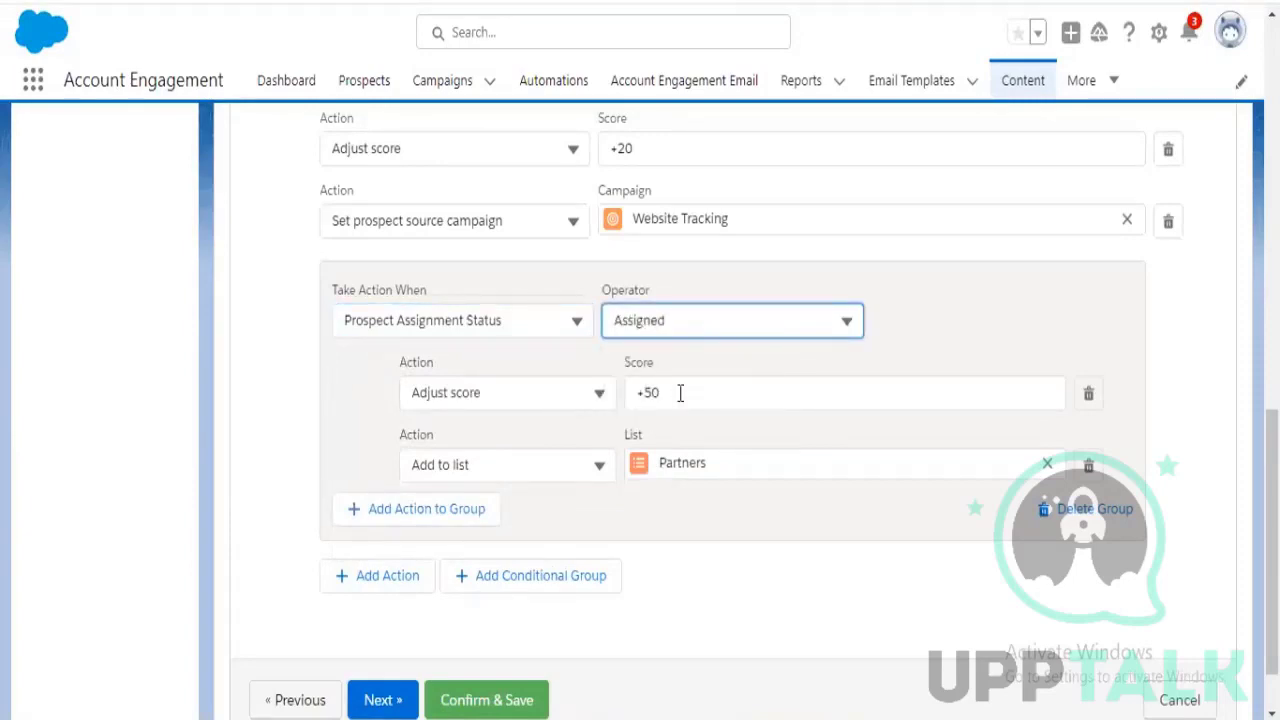
pyautogui.click(569, 330)
pyautogui.click(655, 327)
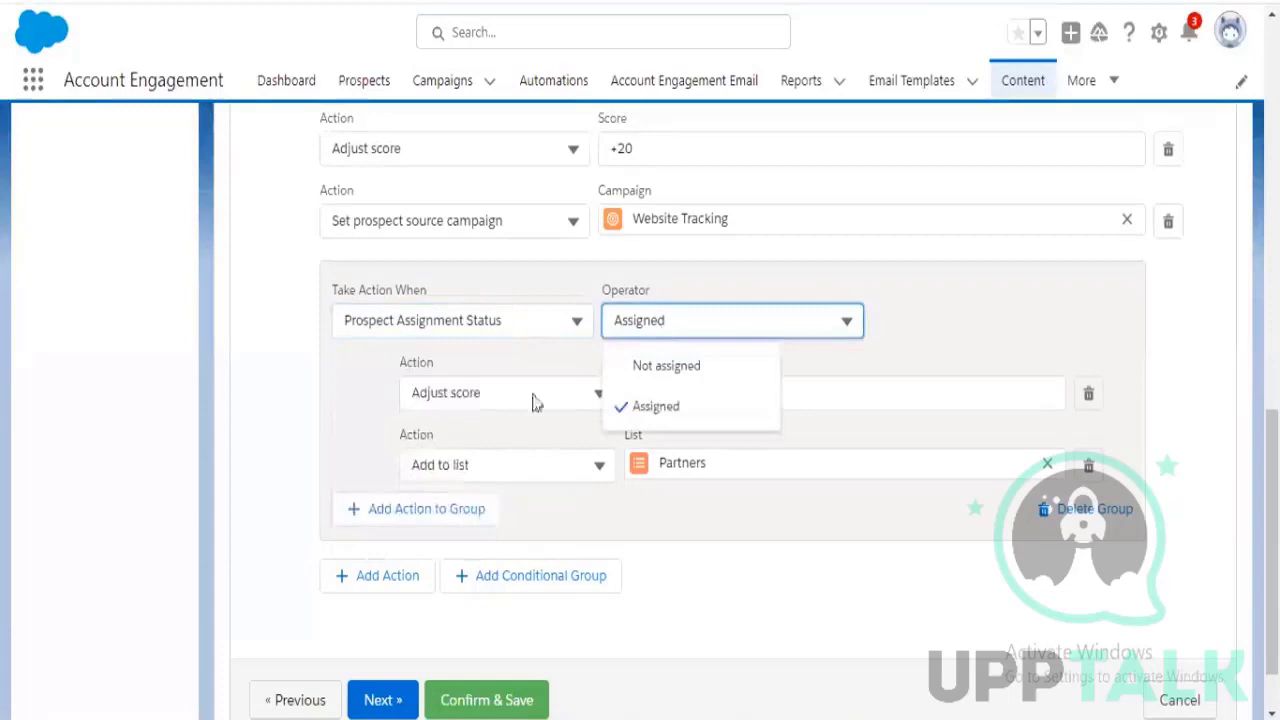
# Set the conditional group's condition to Prospect CRM Status is Lead
pyautogui.click(543, 323)
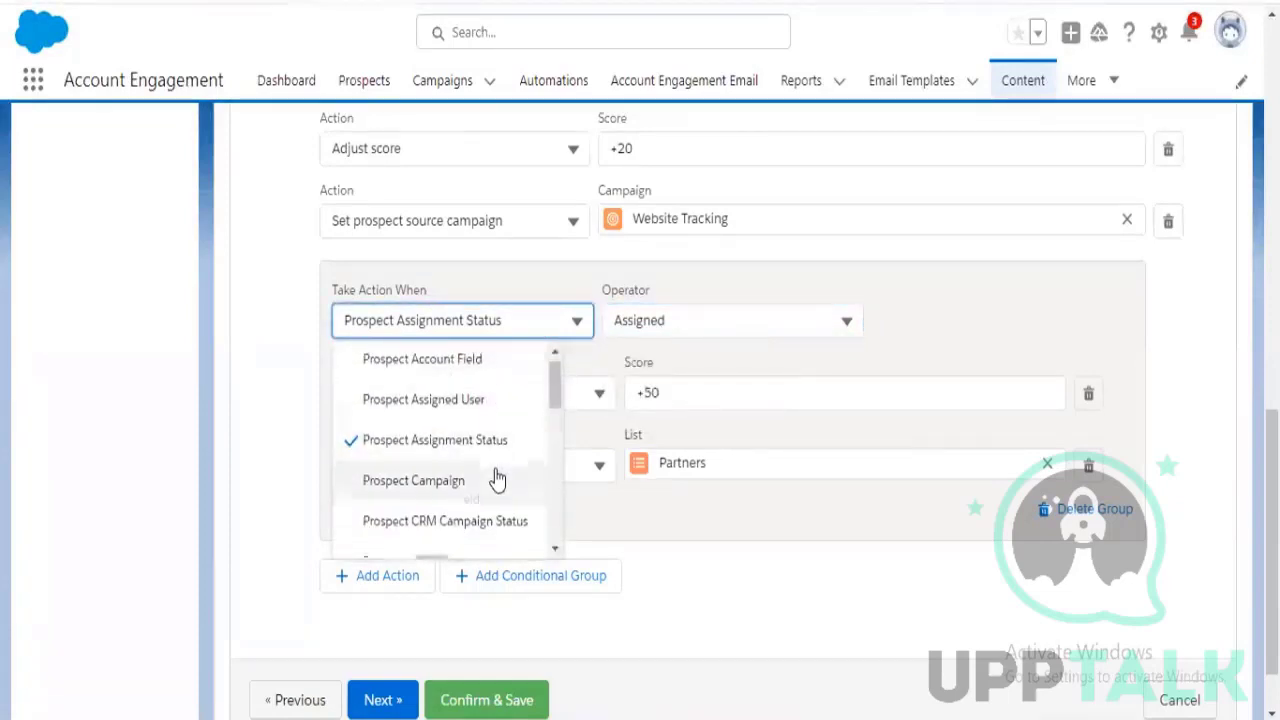
pyautogui.scroll(-1, 497, 480)
pyautogui.click(494, 460)
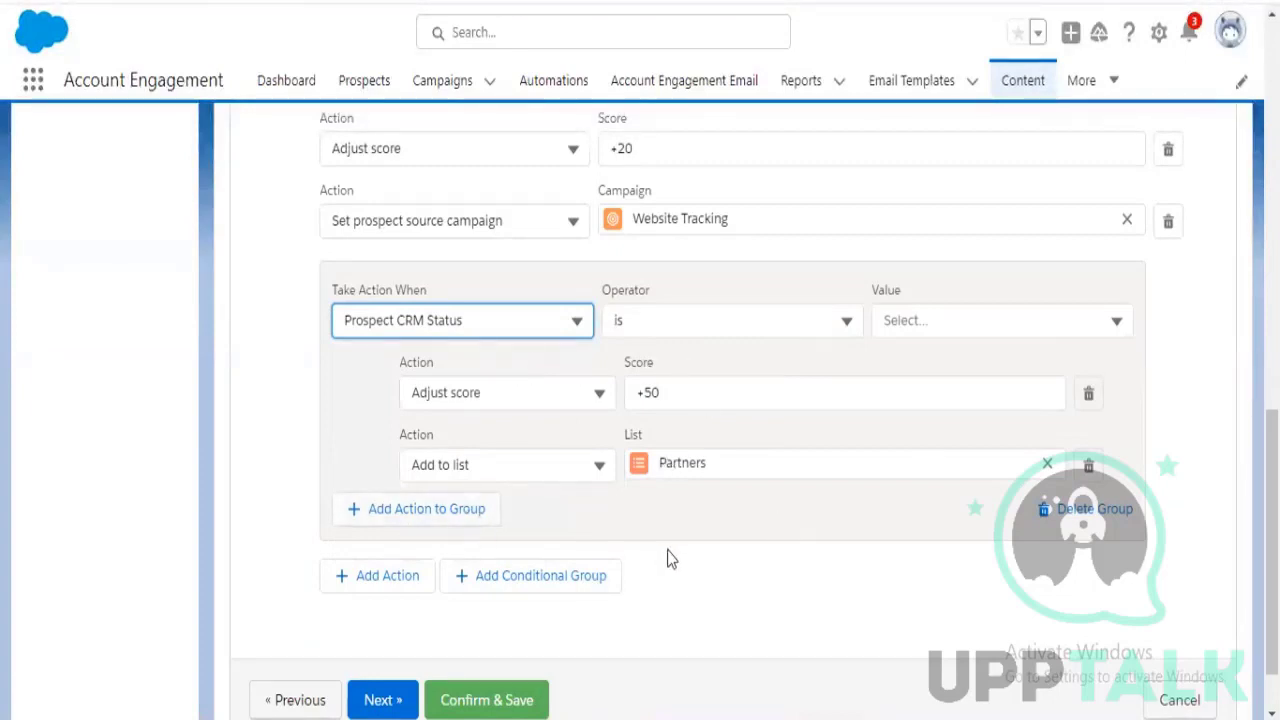
pyautogui.click(1110, 322)
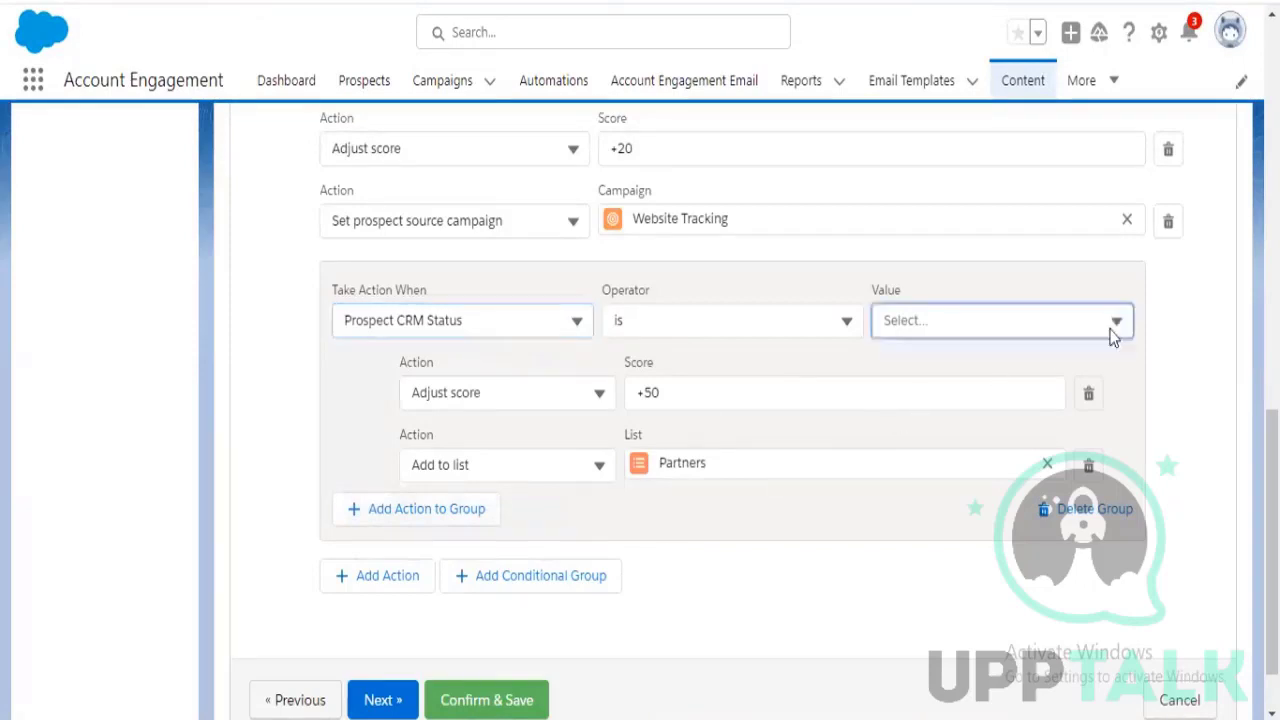
pyautogui.click(955, 407)
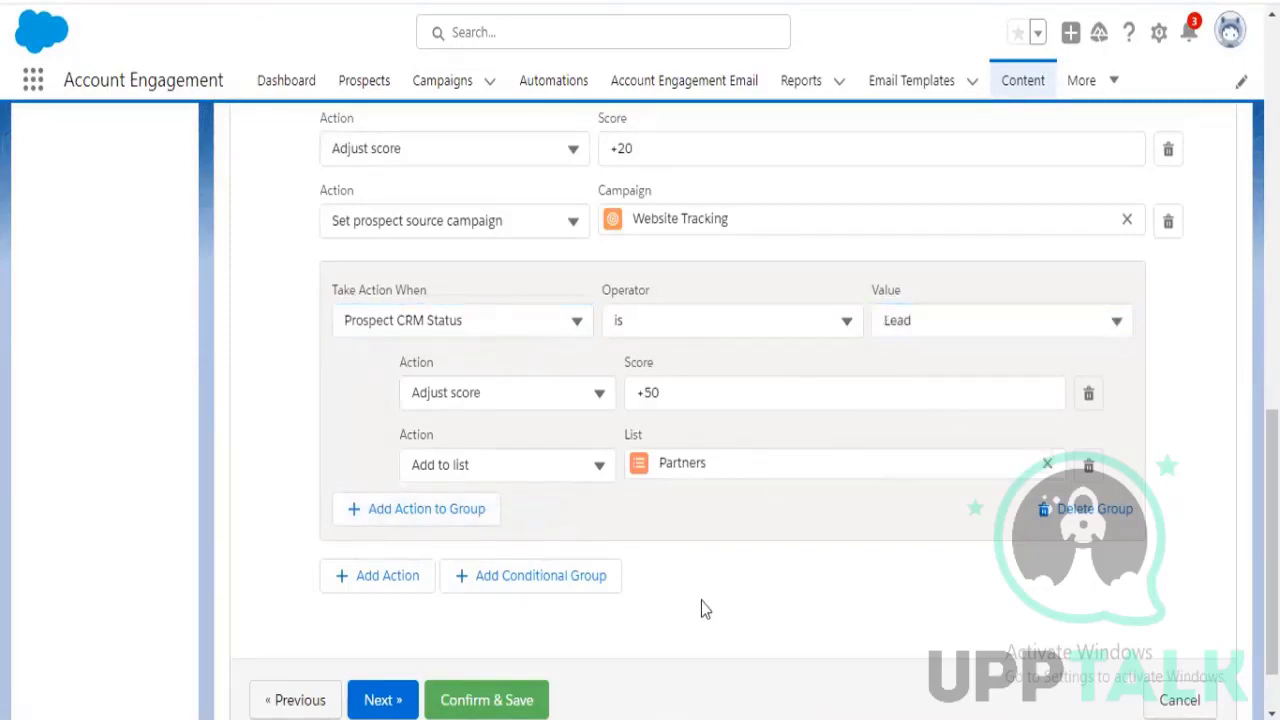
# Proceed to the form's Confirm & Save stage and review the summary of its details, fields and completion actions
pyautogui.scroll(-2, 701, 605)
pyautogui.click(402, 620)
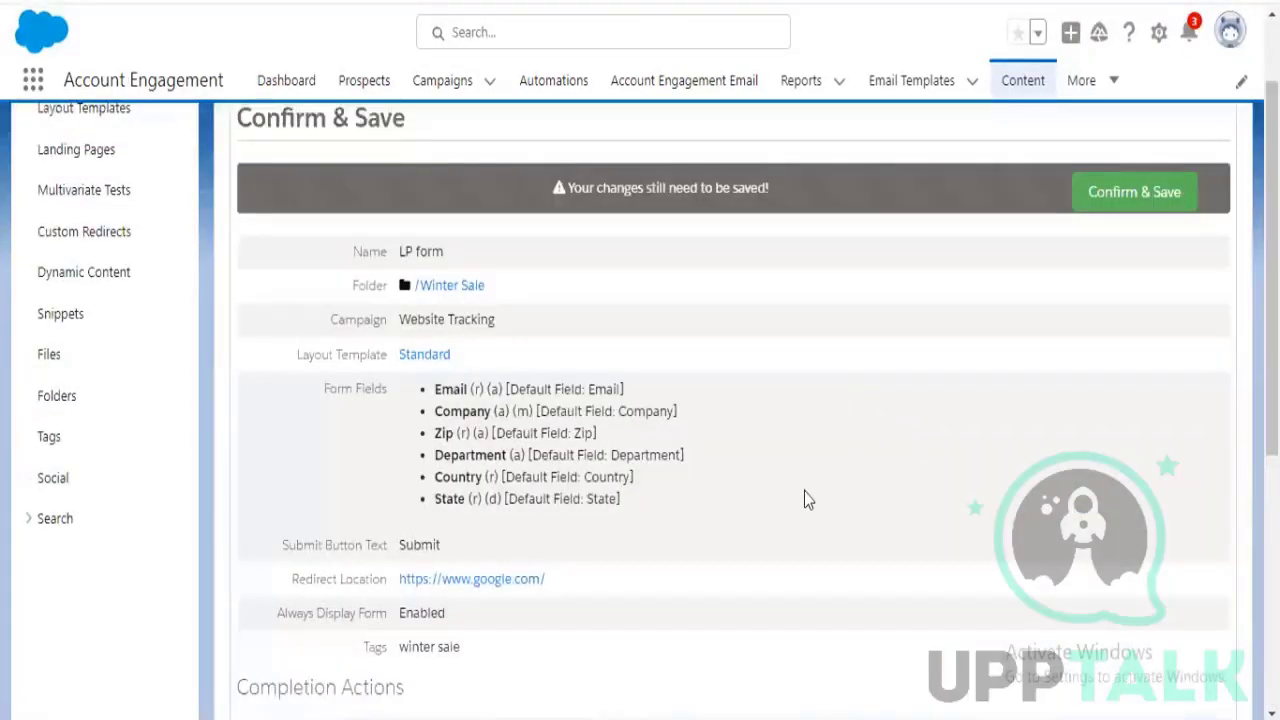
pyautogui.scroll(1, 804, 491)
pyautogui.scroll(-5, 804, 491)
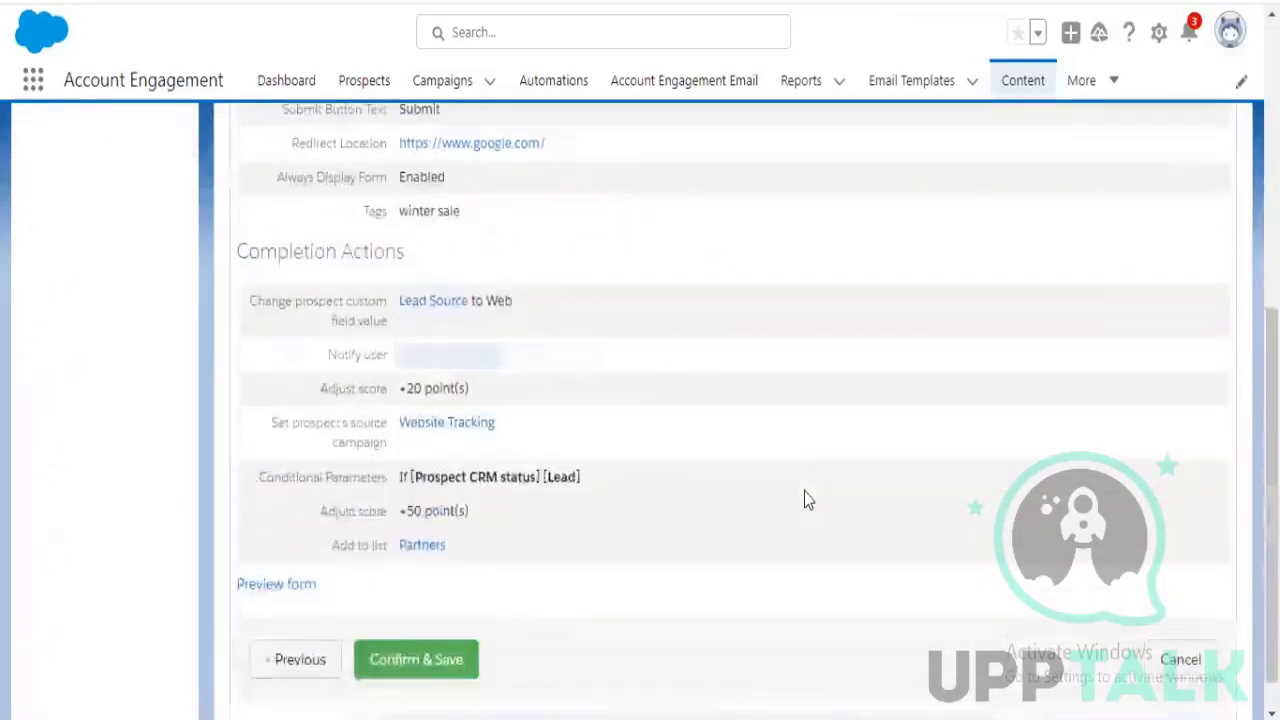
pyautogui.scroll(-1, 804, 491)
pyautogui.scroll(2, 804, 491)
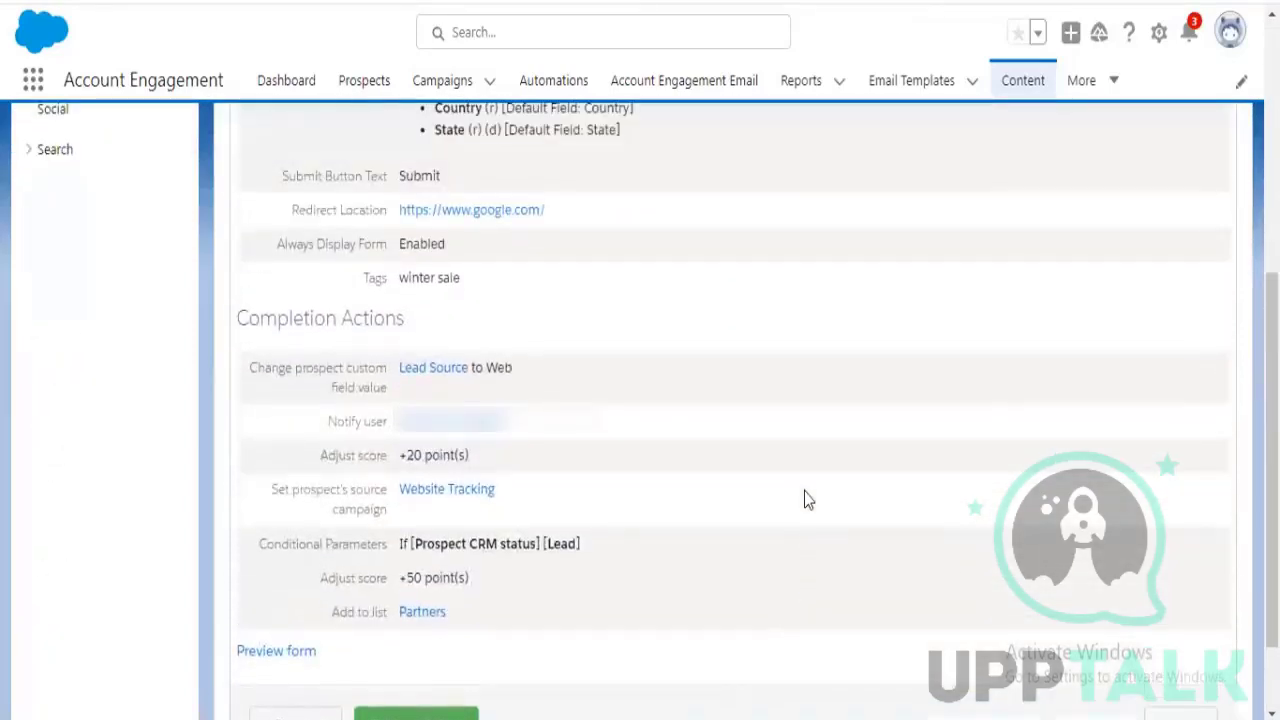
pyautogui.scroll(3, 804, 491)
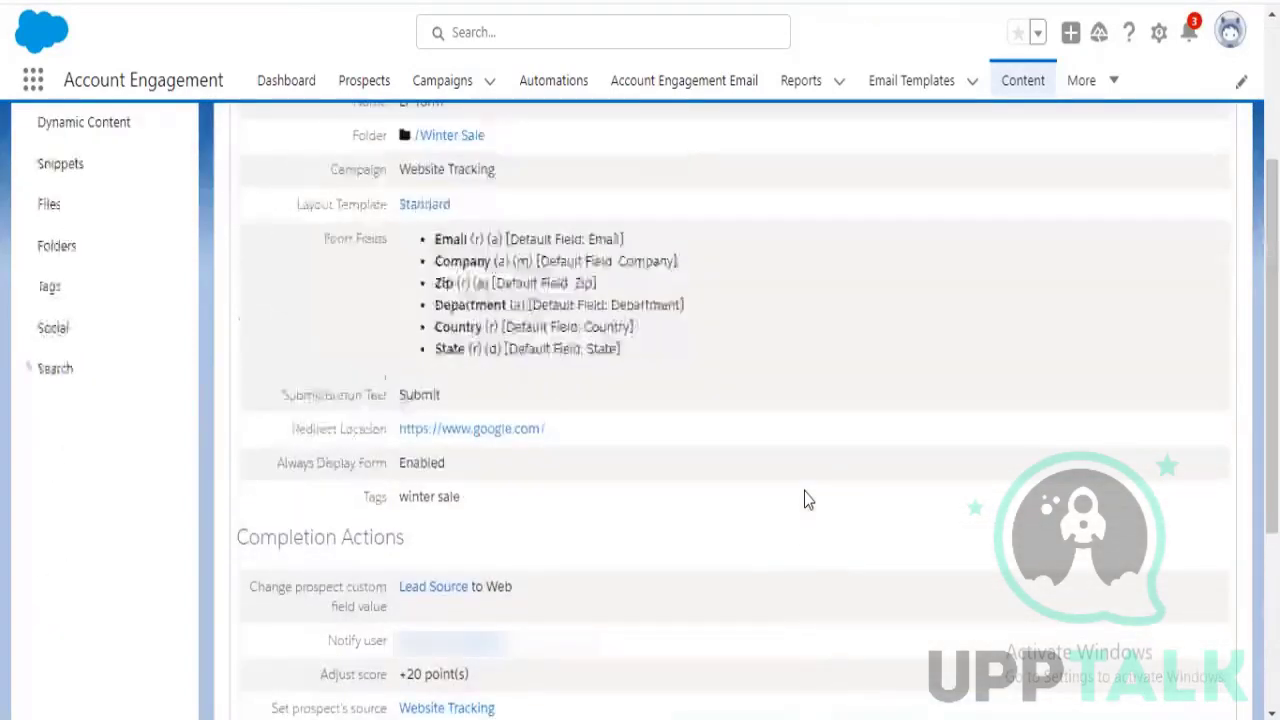
pyautogui.scroll(2, 804, 491)
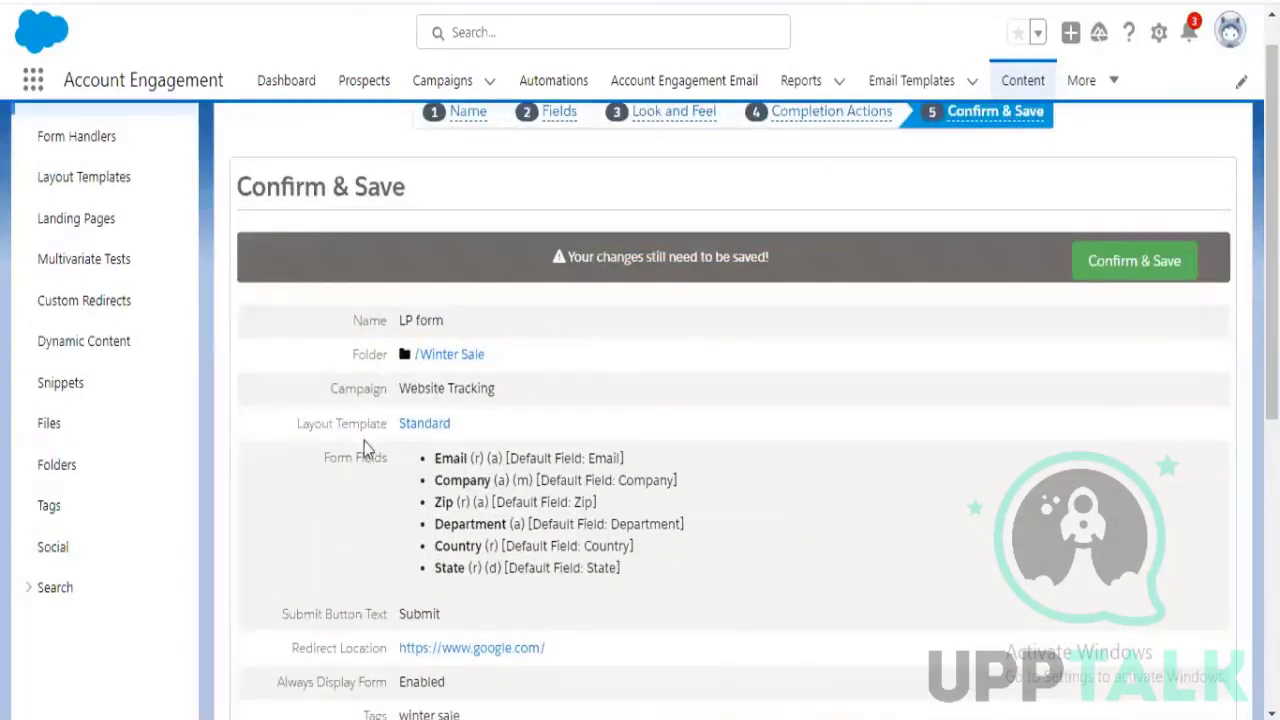
pyautogui.scroll(-1, 364, 441)
pyautogui.scroll(-1, 336, 395)
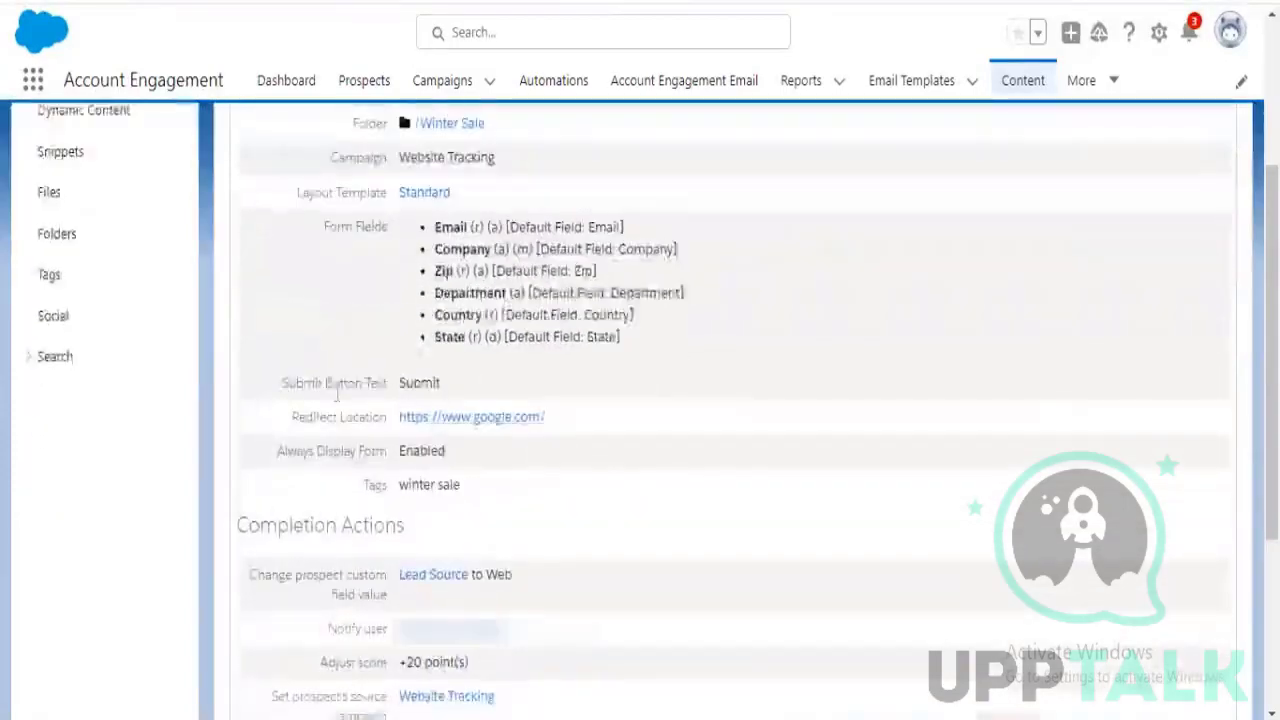
pyautogui.scroll(-1, 384, 434)
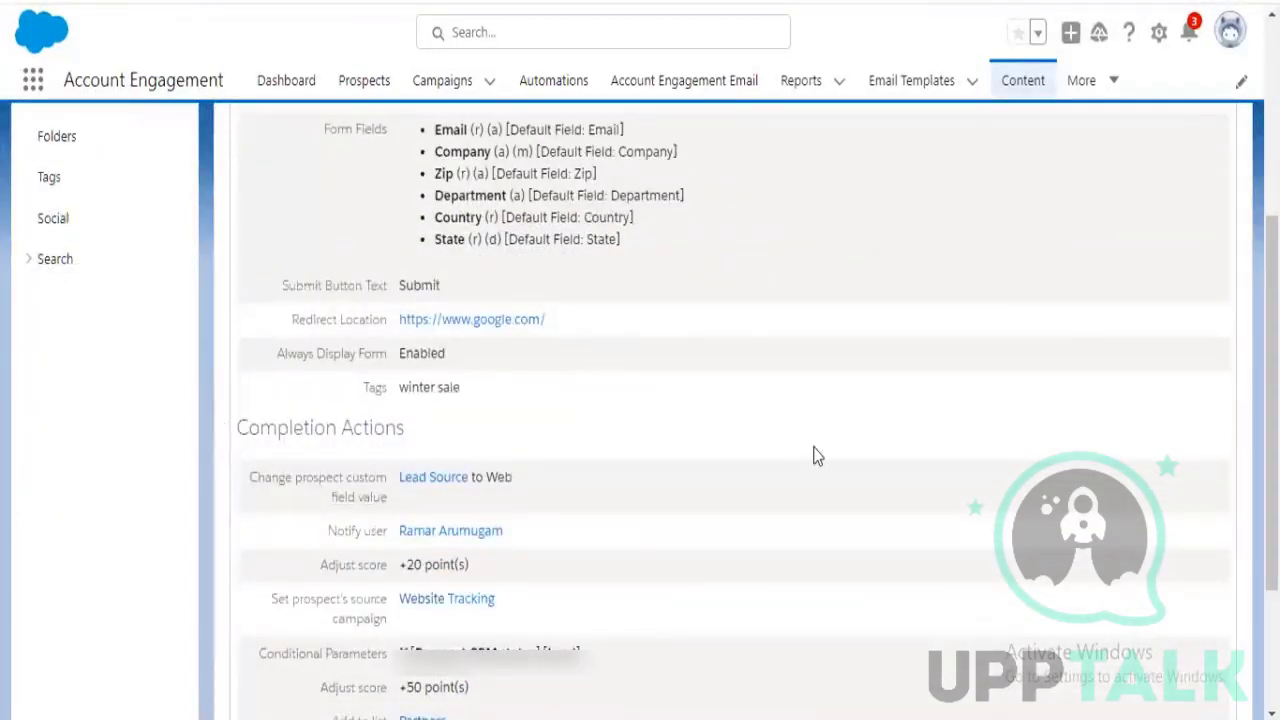
pyautogui.scroll(3, 814, 451)
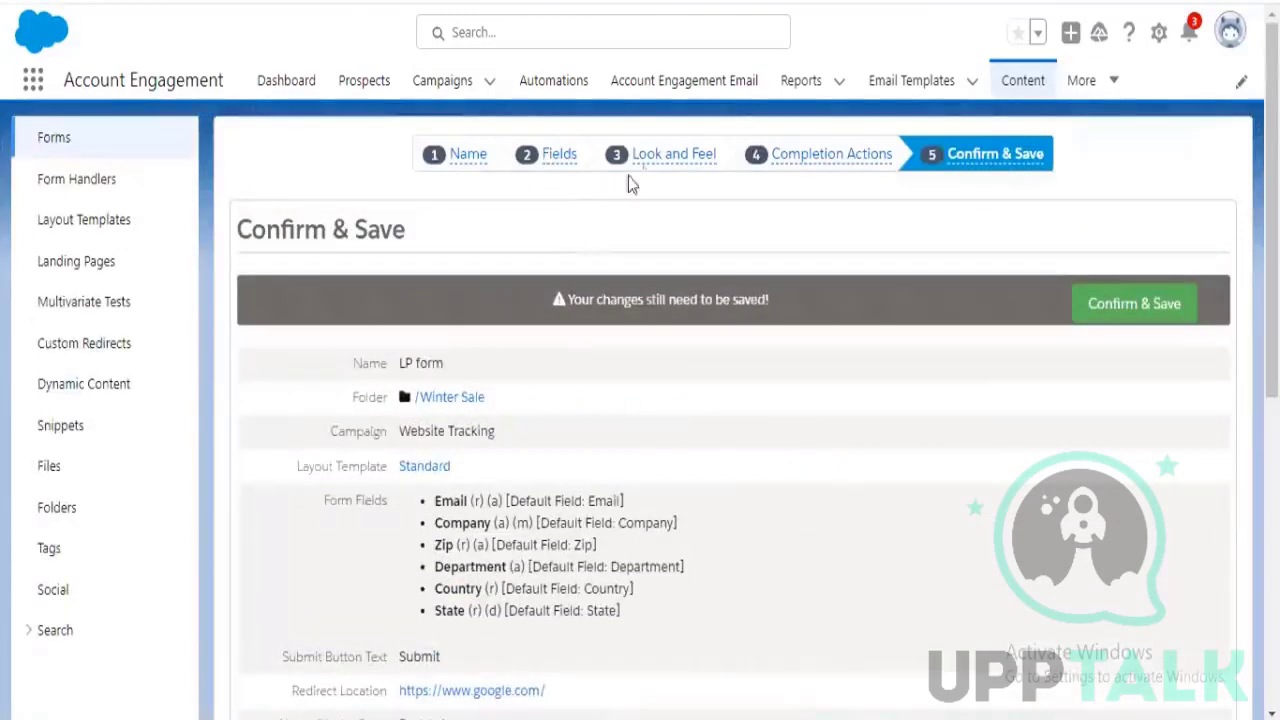
# Revisit the form's Look and Feel and Fields stages to check the layout settings and the form field list
pyautogui.click(702, 160)
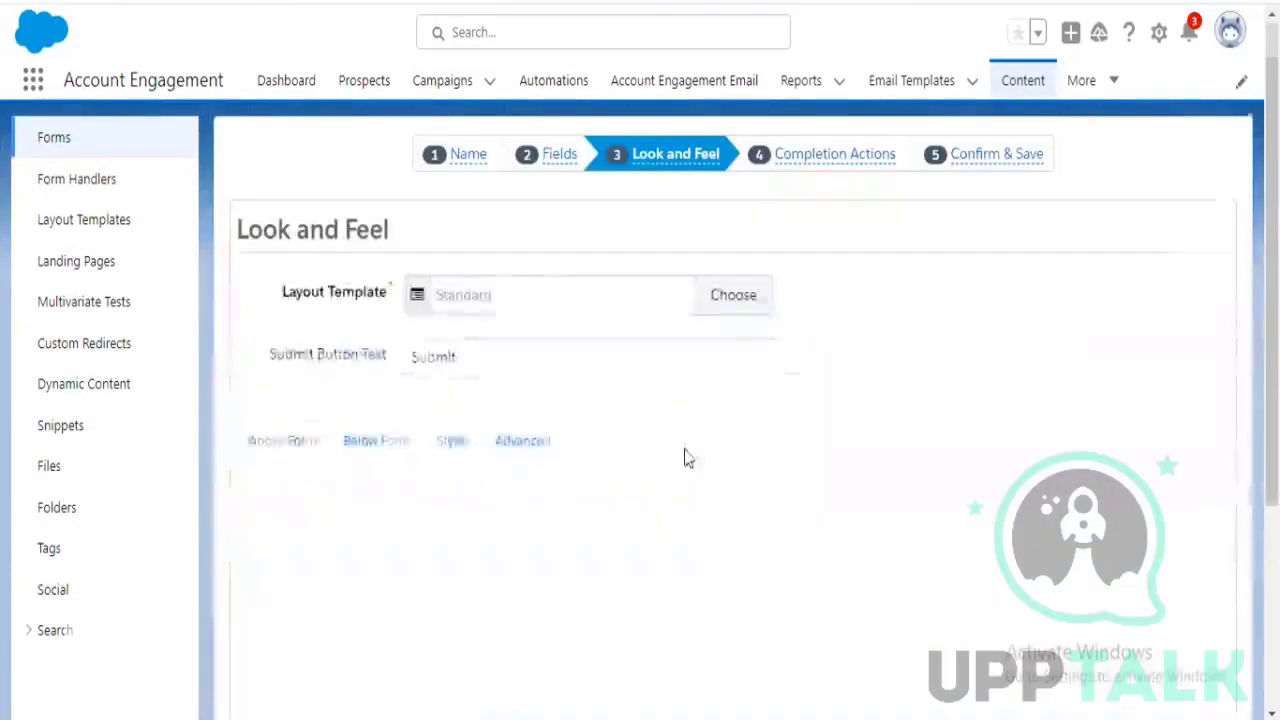
pyautogui.scroll(-3, 684, 450)
pyautogui.scroll(3, 1009, 443)
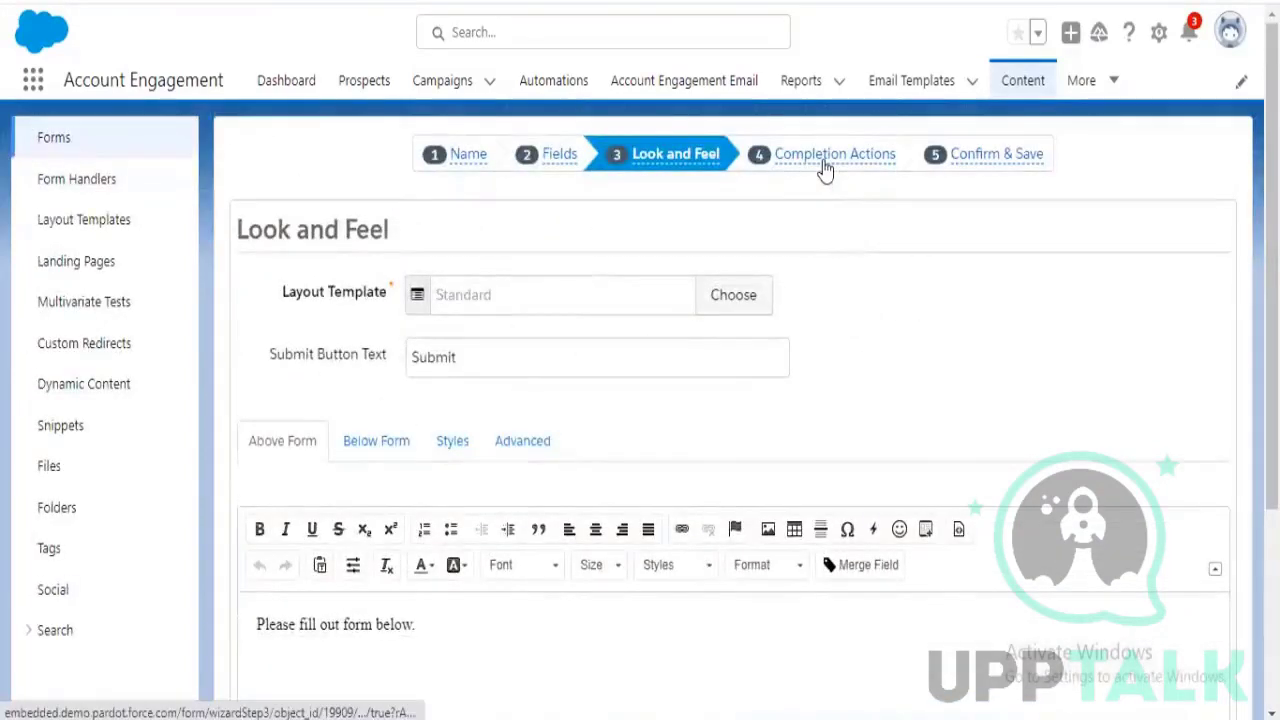
pyautogui.click(552, 160)
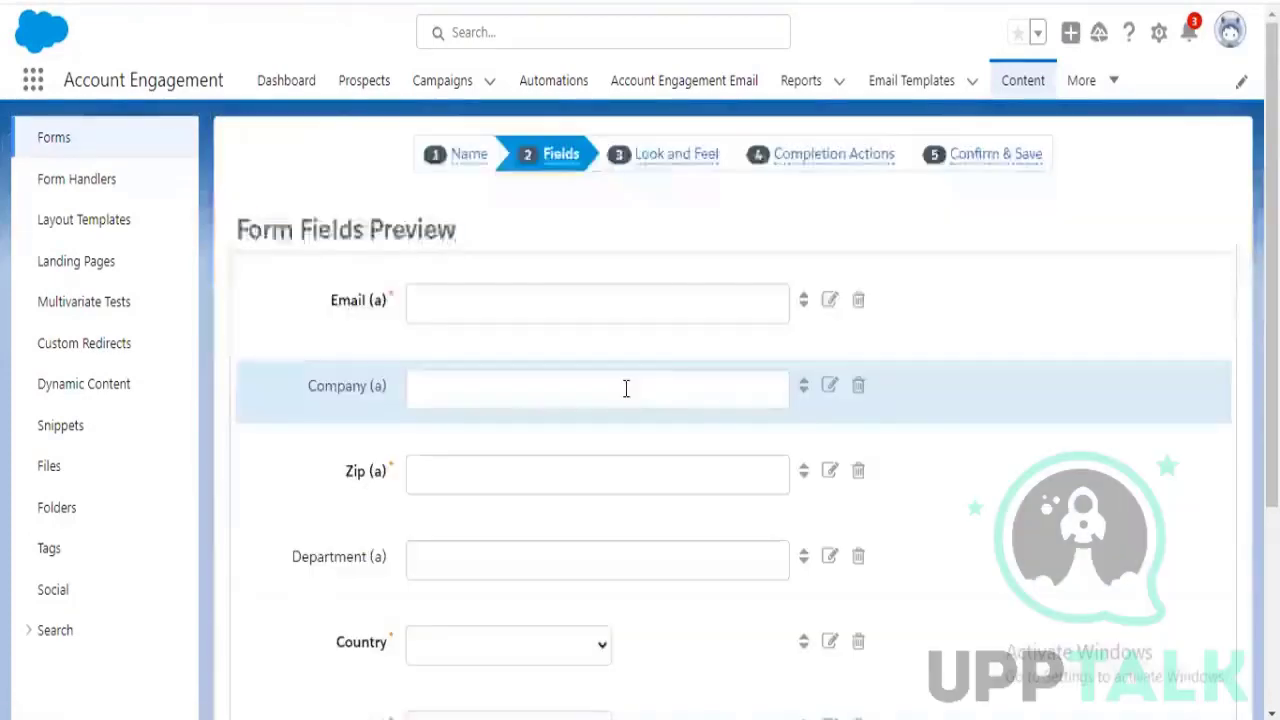
pyautogui.scroll(-3, 700, 444)
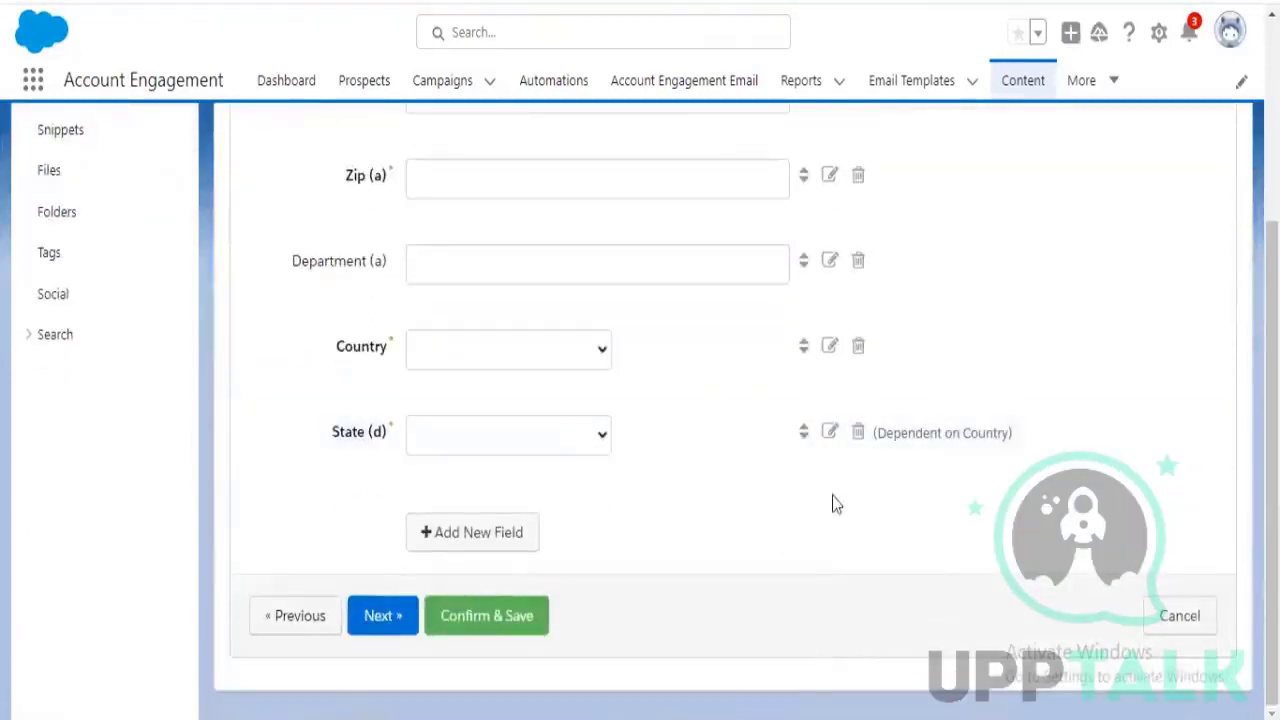
pyautogui.scroll(3, 834, 503)
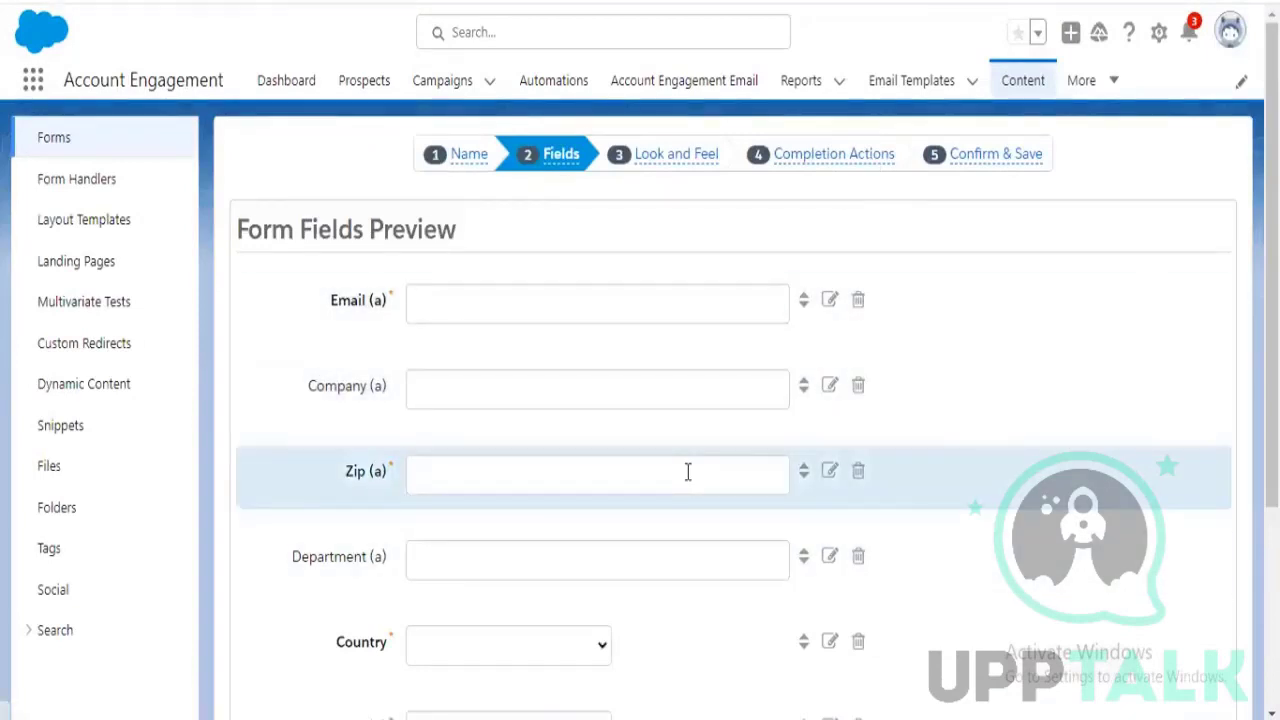
# Turn off "Always display form after submission" in the form's Completion Actions stage, and confirm and save the form
pyautogui.click(686, 474)
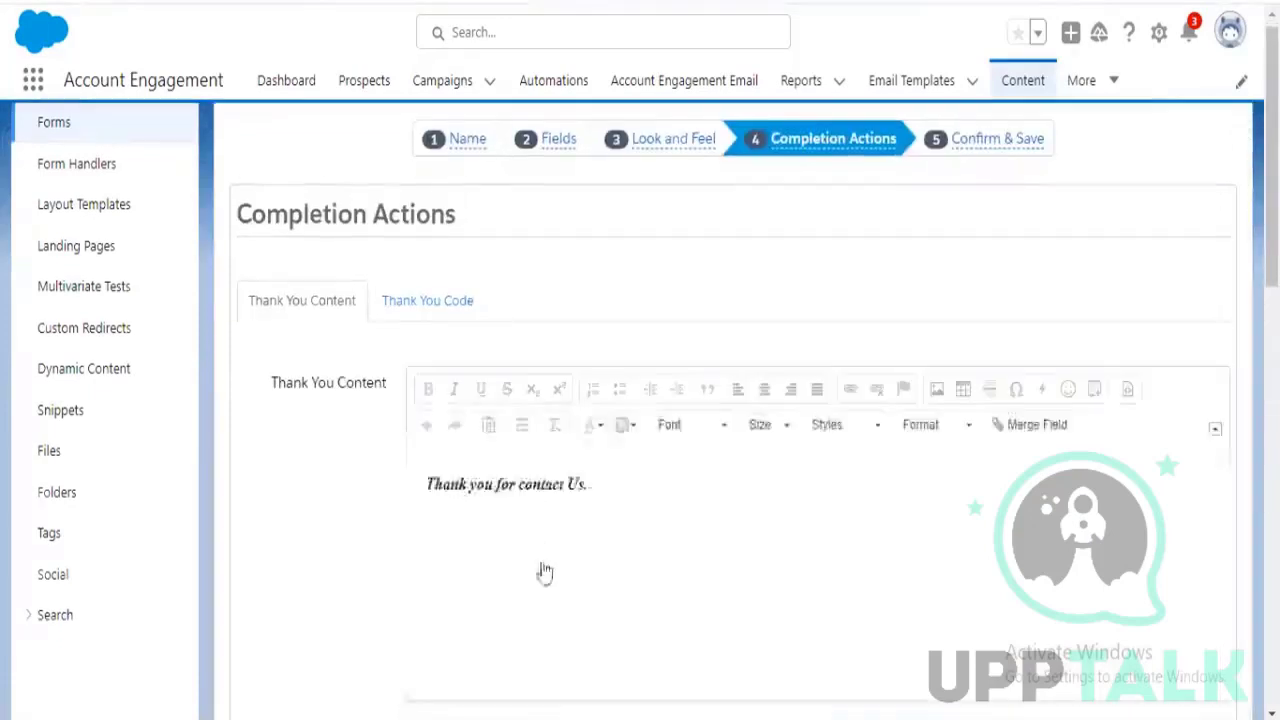
pyautogui.scroll(-3, 543, 571)
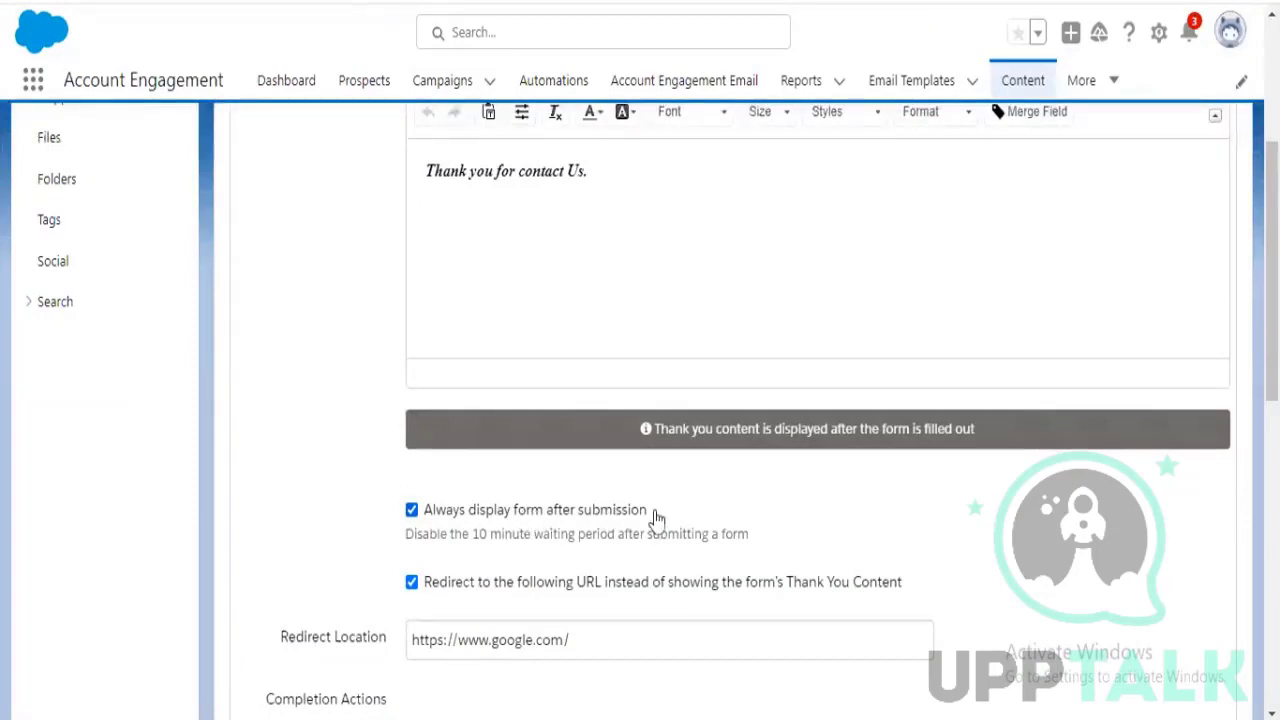
pyautogui.moveTo(592, 557); pyautogui.dragTo(426, 520)
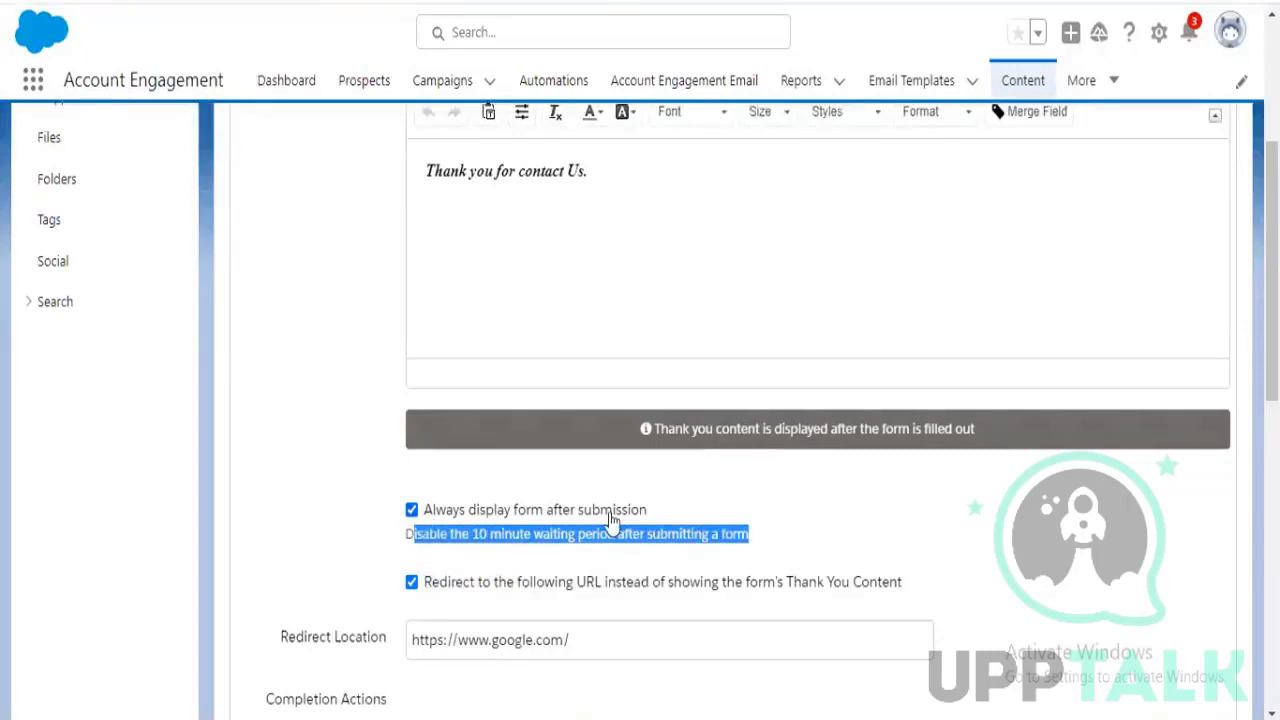
pyautogui.click(315, 518)
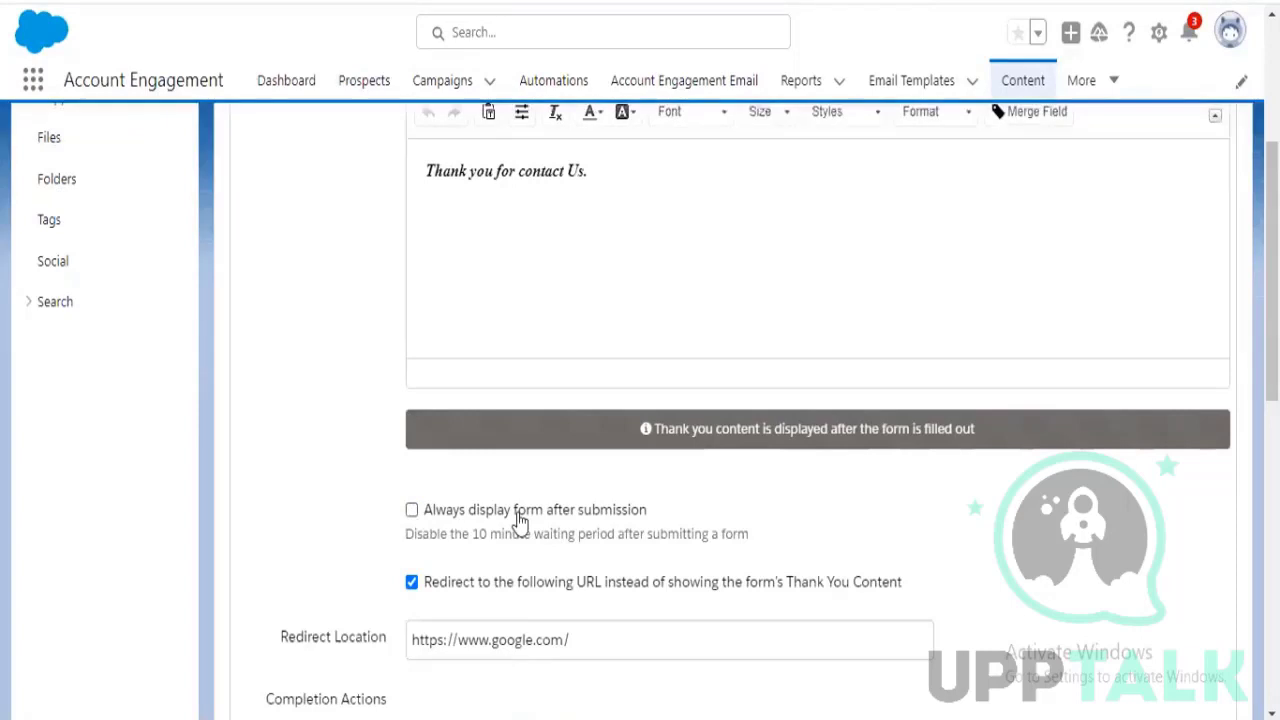
pyautogui.hotkey('alt', 'Tab')
pyautogui.hotkey('alt', 'Tab')
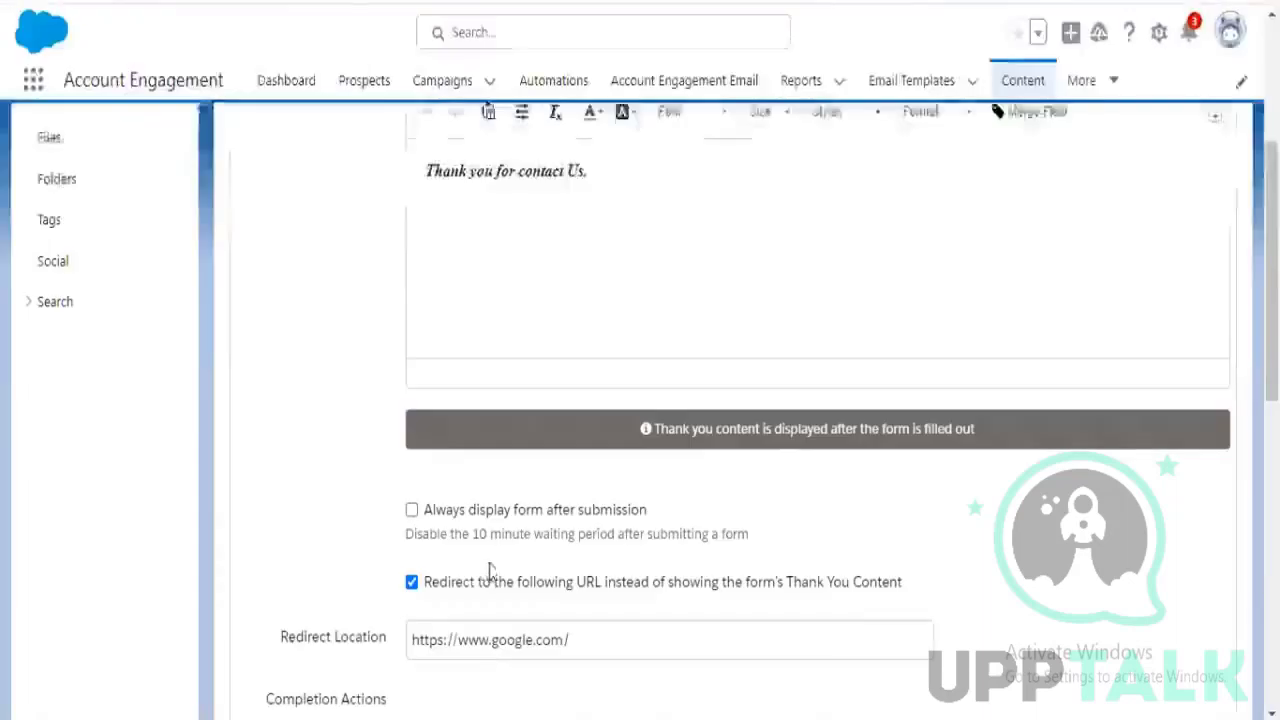
pyautogui.scroll(-5, 771, 529)
pyautogui.scroll(1, 806, 462)
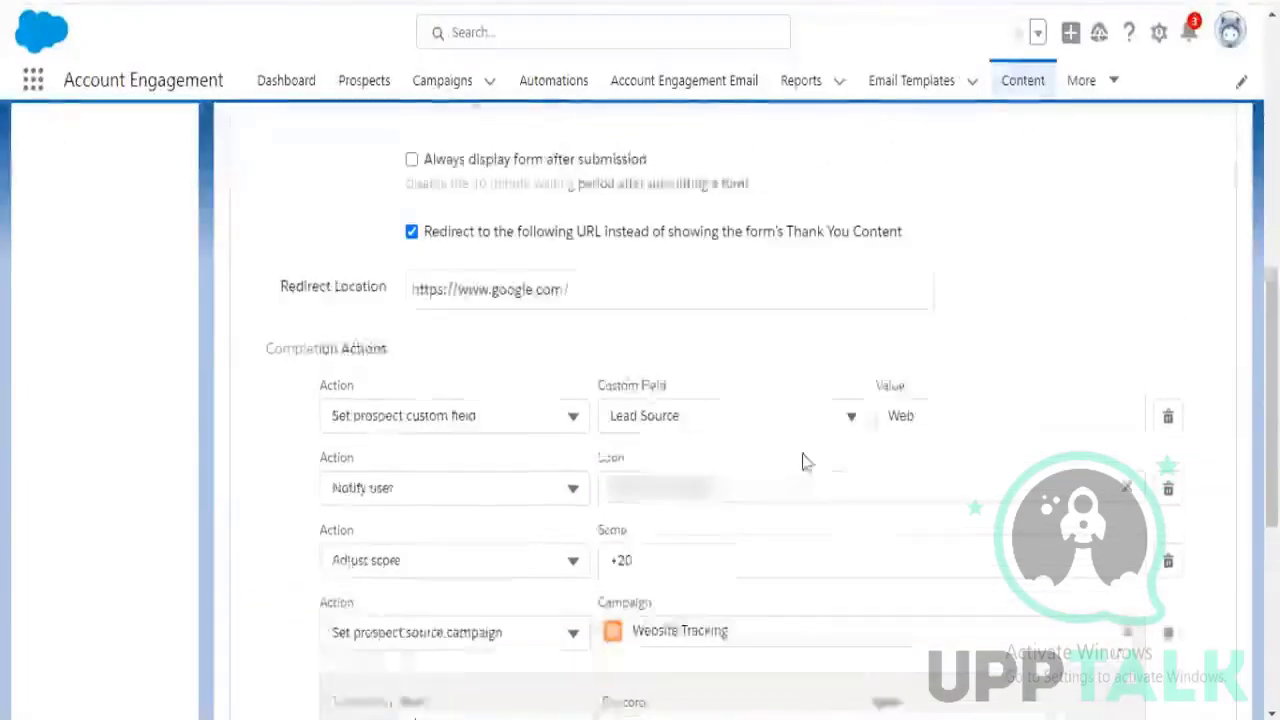
pyautogui.scroll(-5, 806, 462)
pyautogui.click(520, 616)
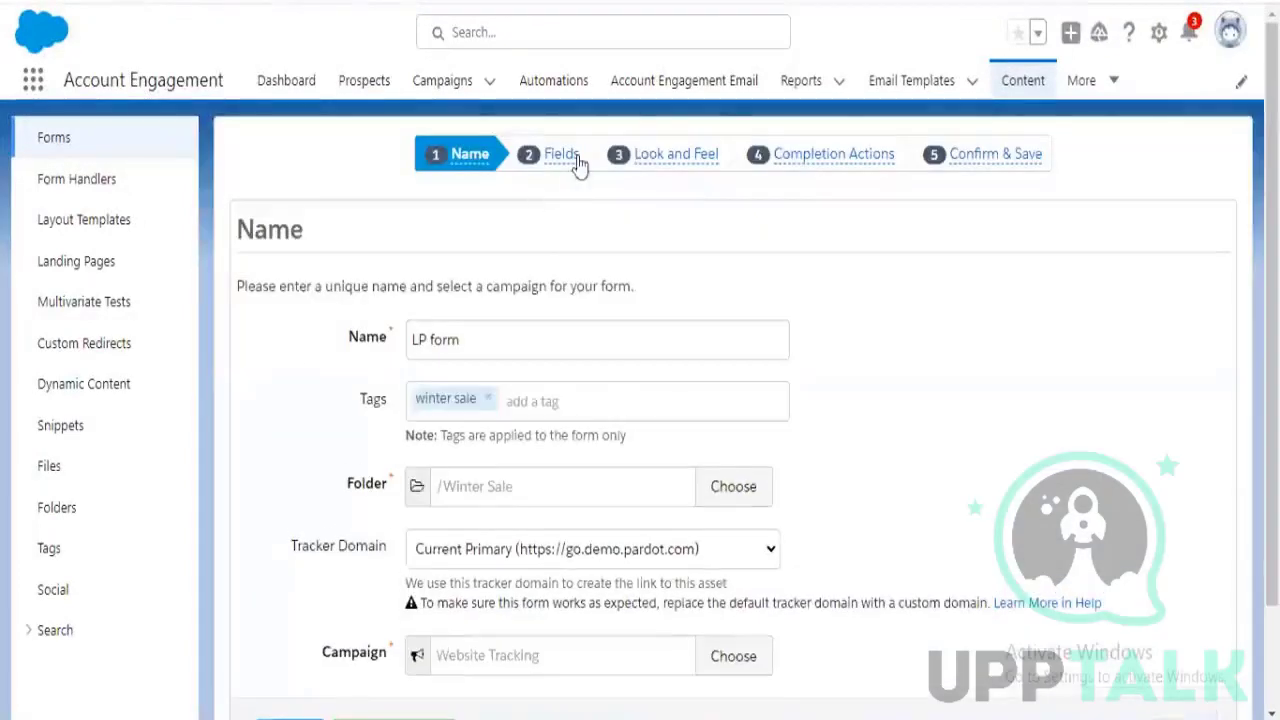
# Try to turn off "Always display even if previously completed" for the Email form field, and restore the option
pyautogui.click(575, 162)
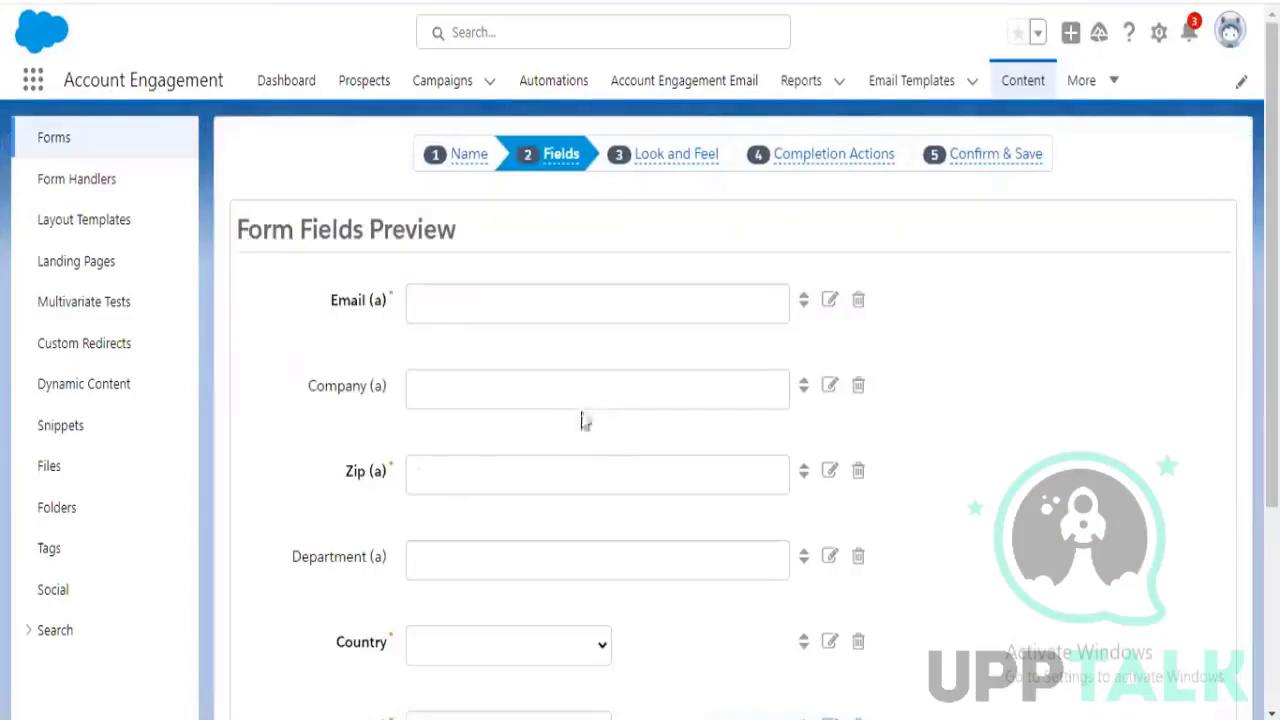
pyautogui.click(830, 300)
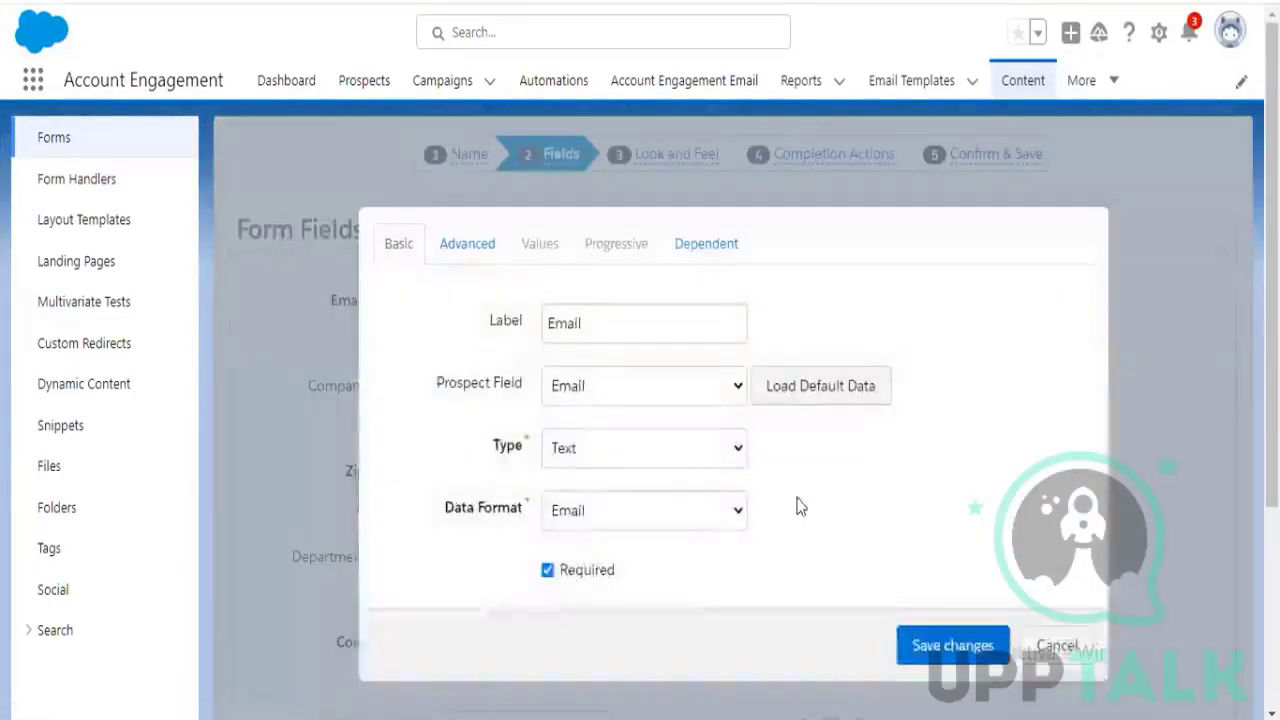
pyautogui.click(478, 250)
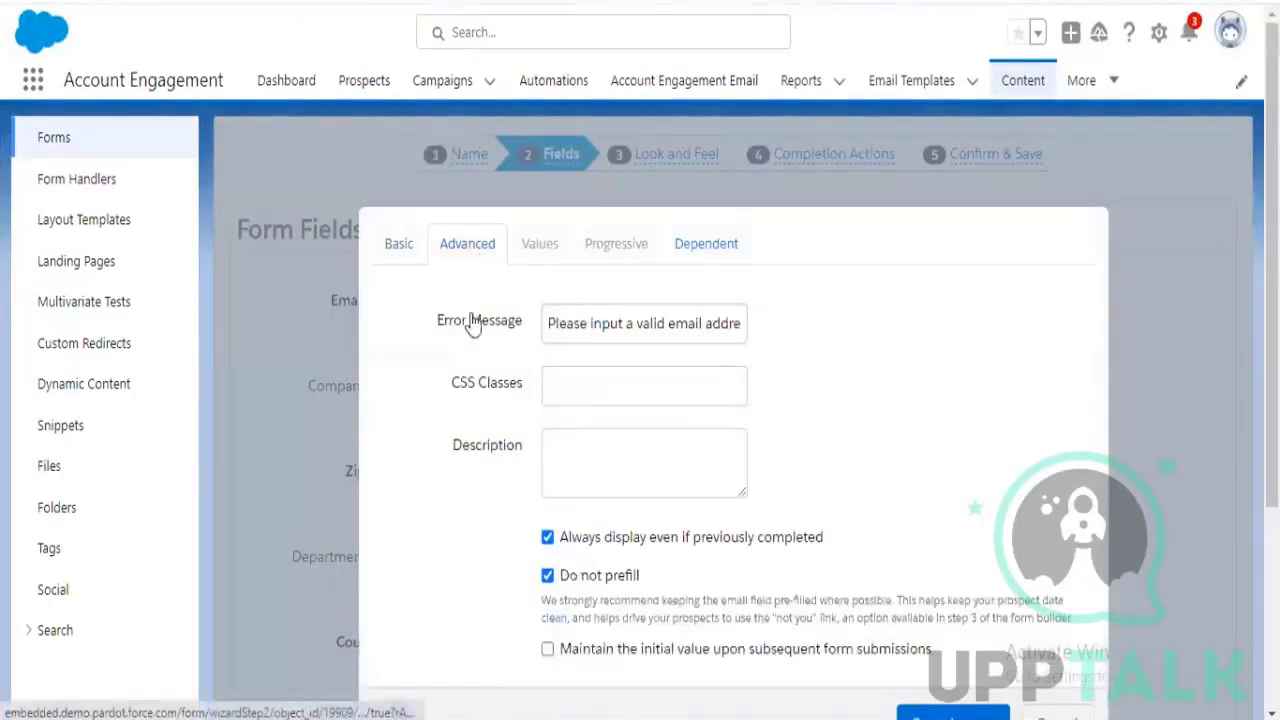
pyautogui.scroll(-1, 838, 470)
pyautogui.click(688, 430)
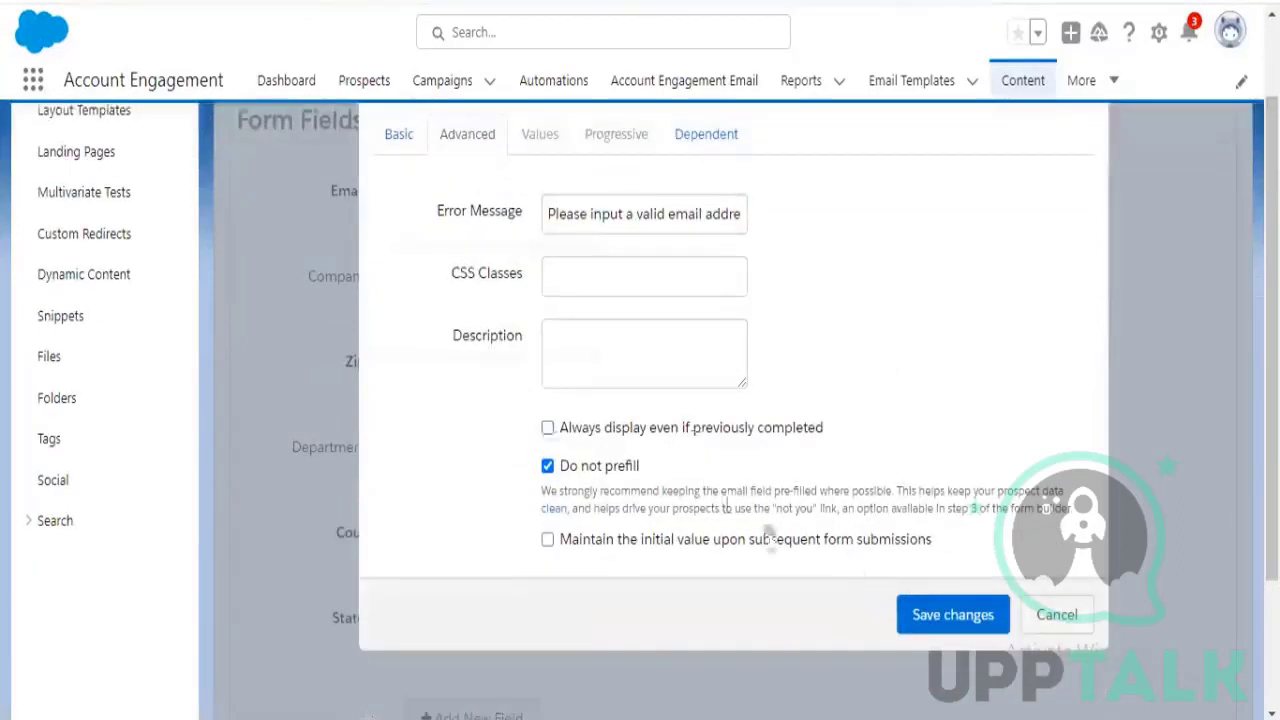
pyautogui.click(947, 620)
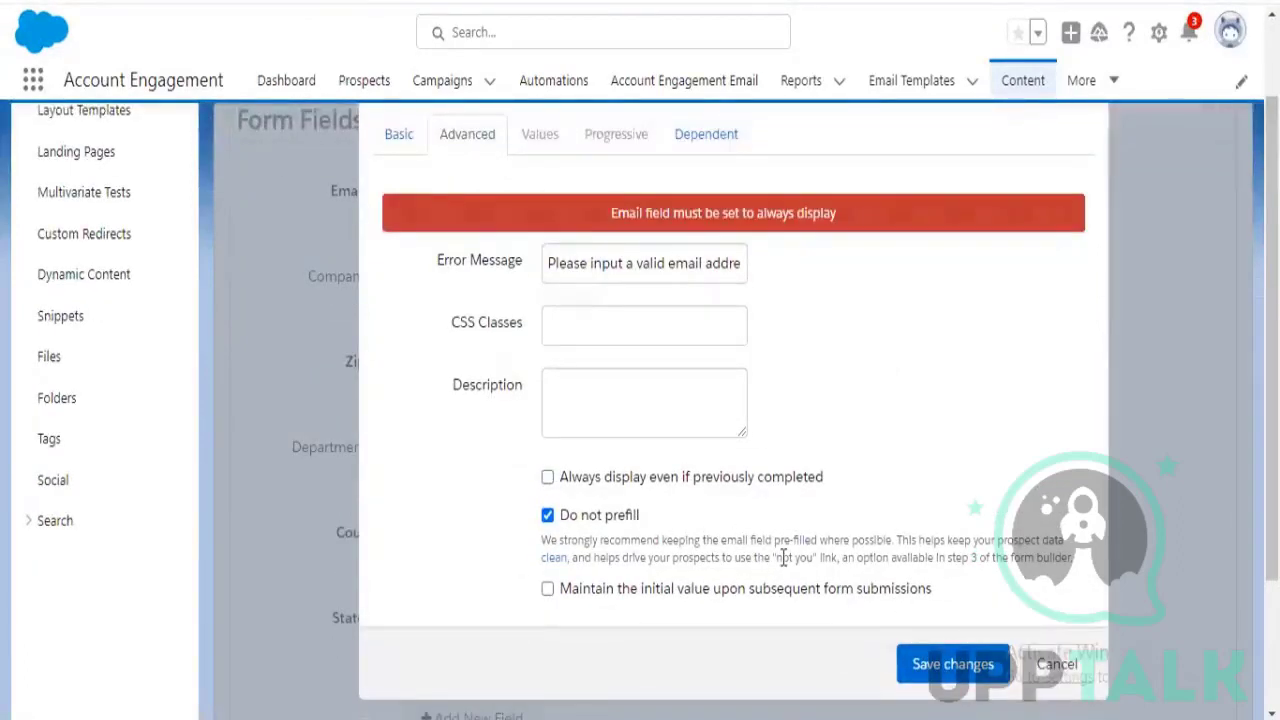
pyautogui.click(648, 484)
pyautogui.click(930, 662)
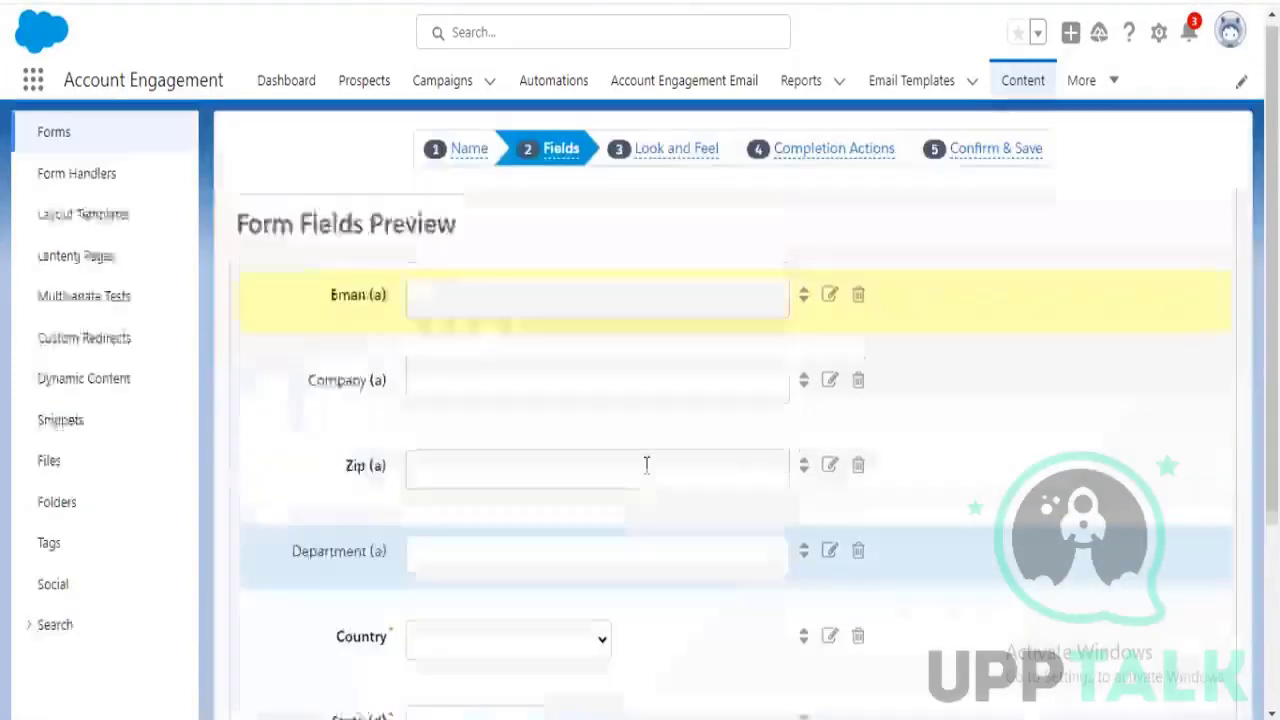
# Turn off "Always display even if previously completed" for the Company form field and save the change
pyautogui.click(826, 390)
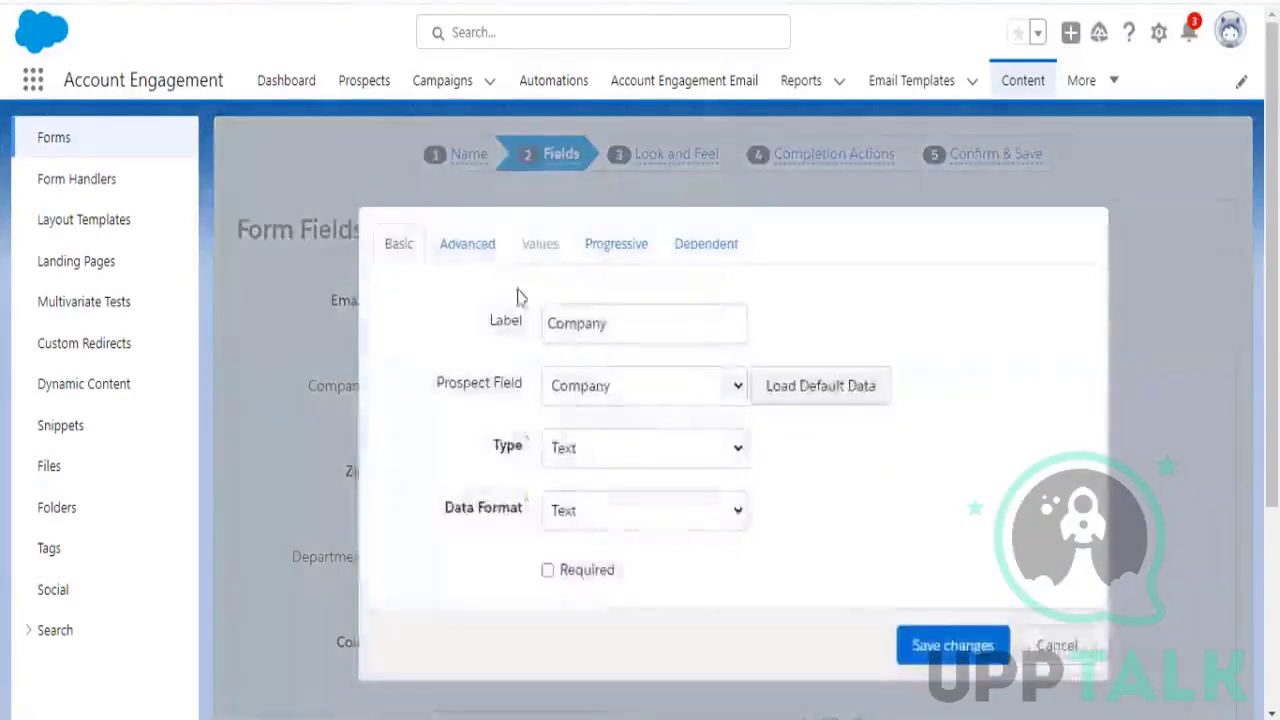
pyautogui.click(467, 243)
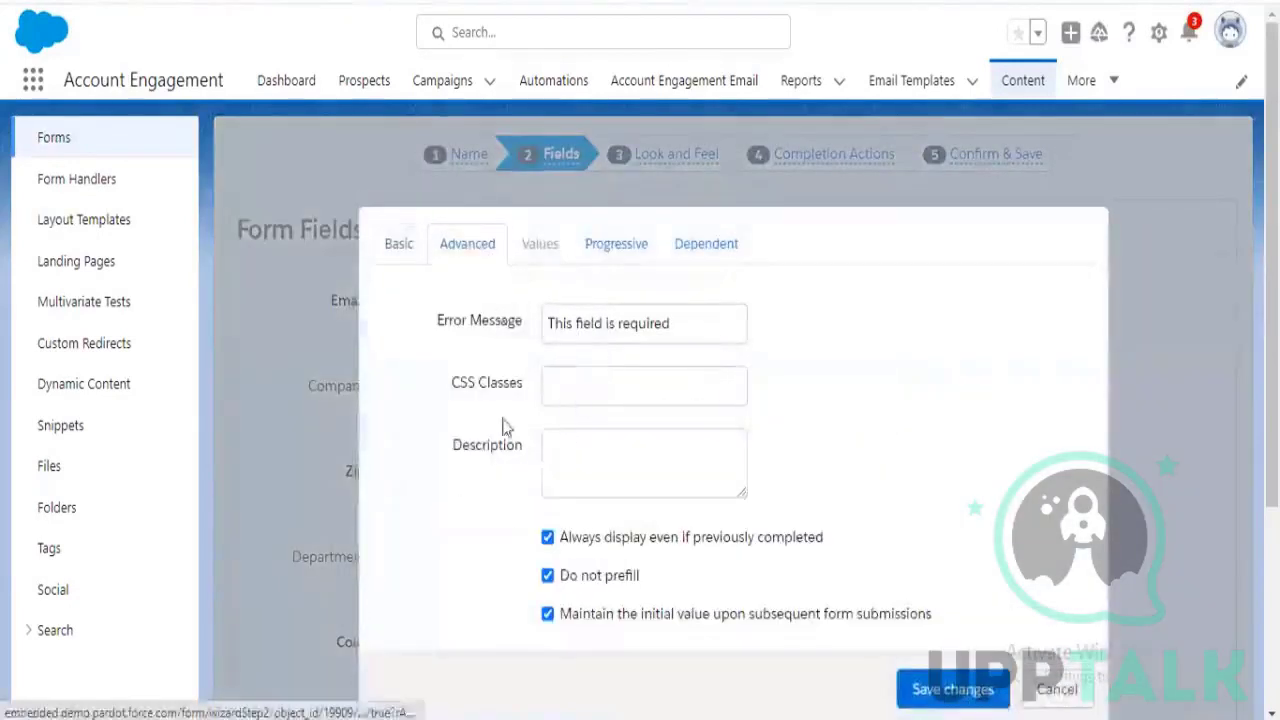
pyautogui.click(620, 537)
pyautogui.click(950, 688)
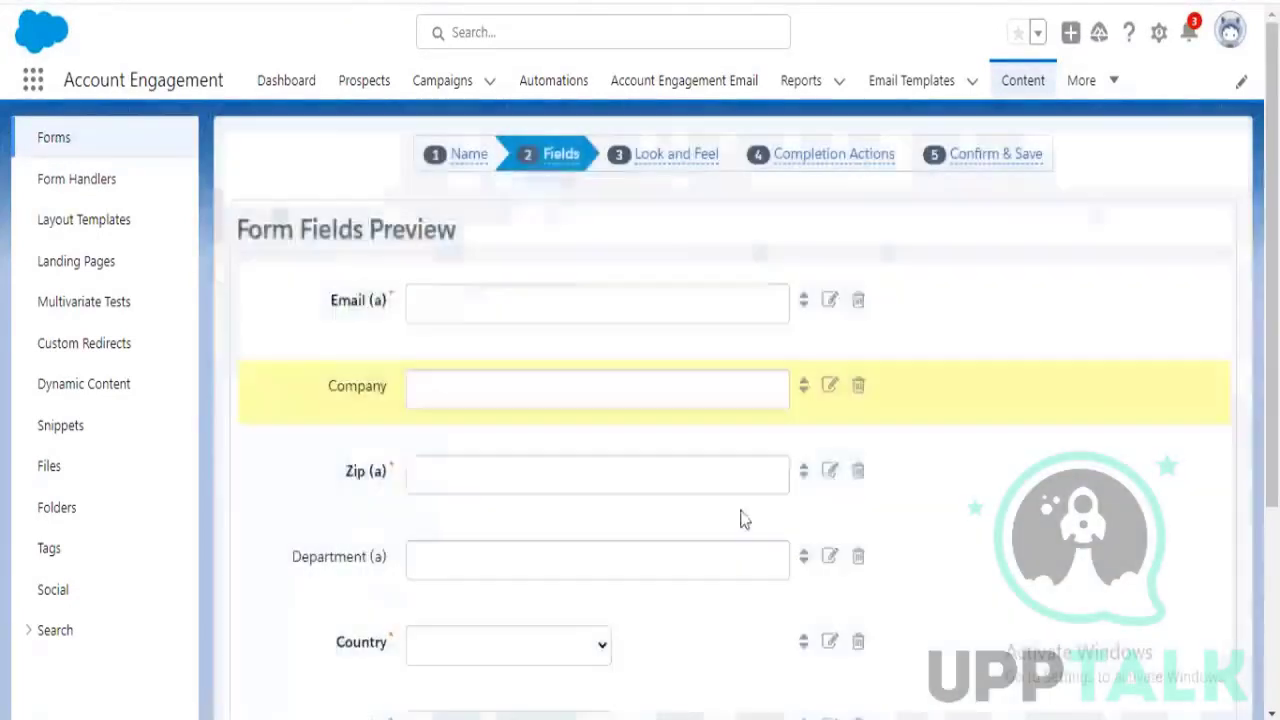
# Turn off "Always display even if previously completed" for the Zip form field and save the change
pyautogui.click(828, 472)
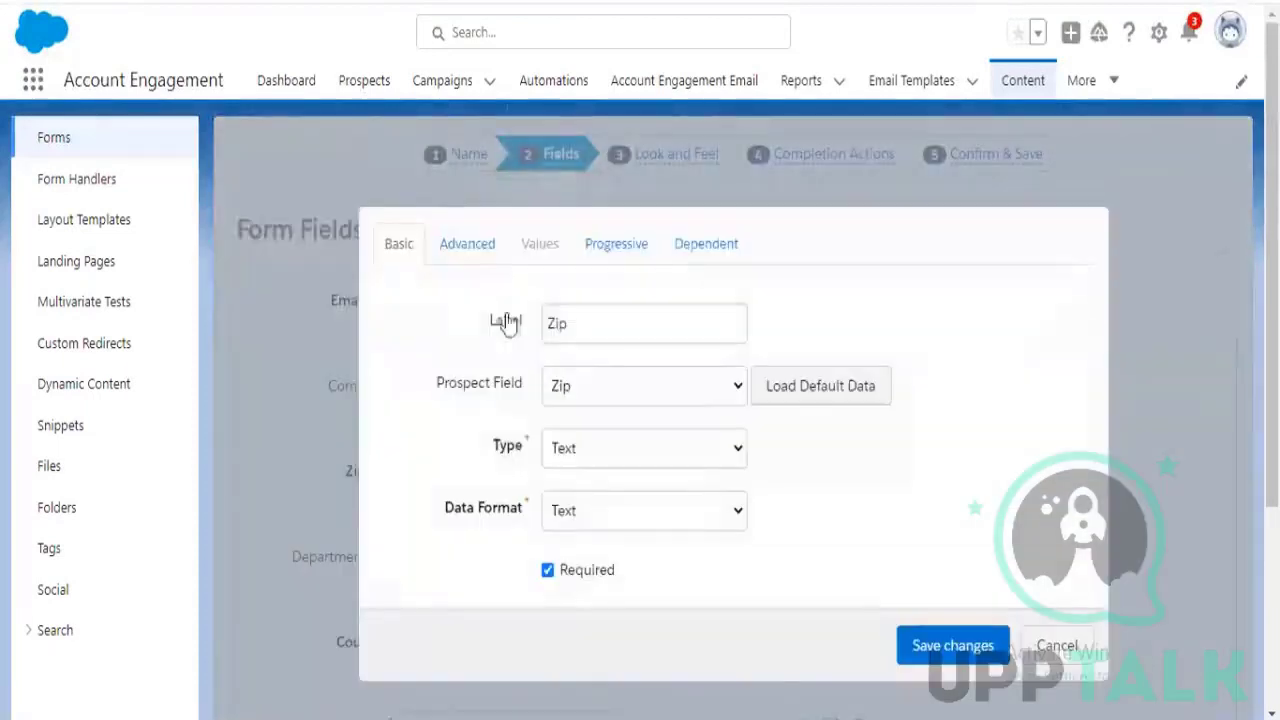
pyautogui.click(478, 258)
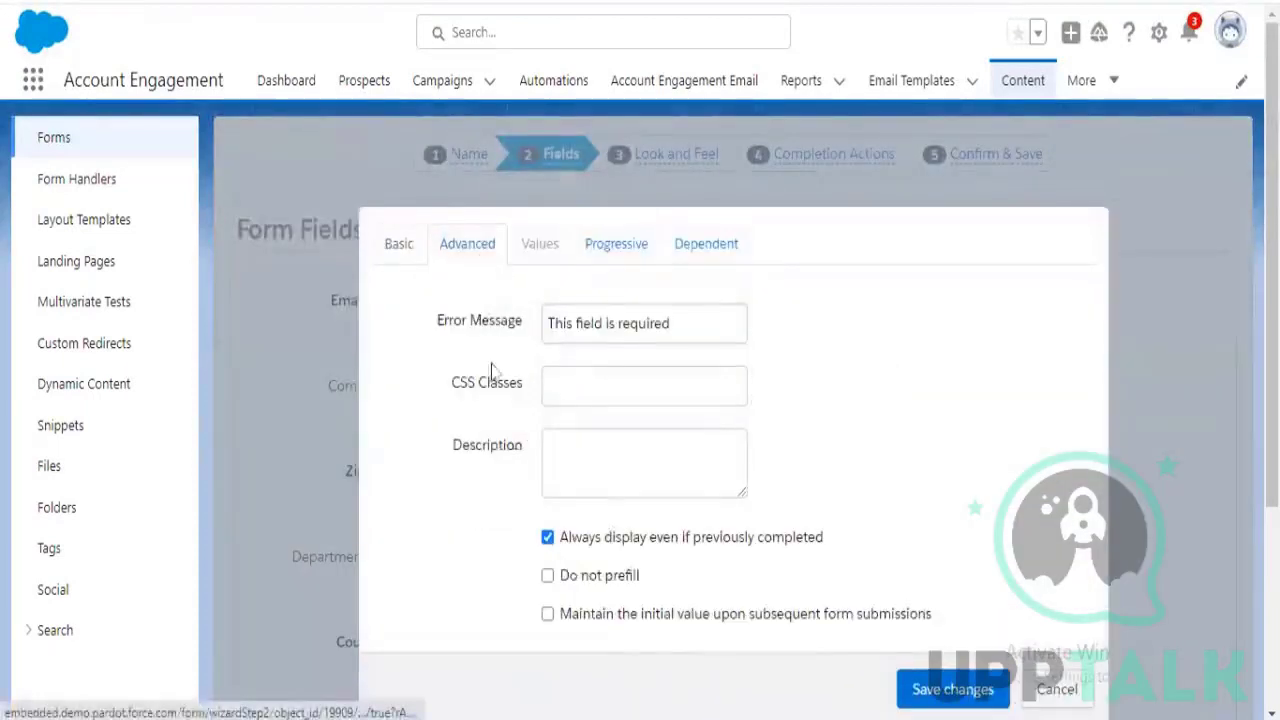
pyautogui.click(614, 546)
pyautogui.click(950, 689)
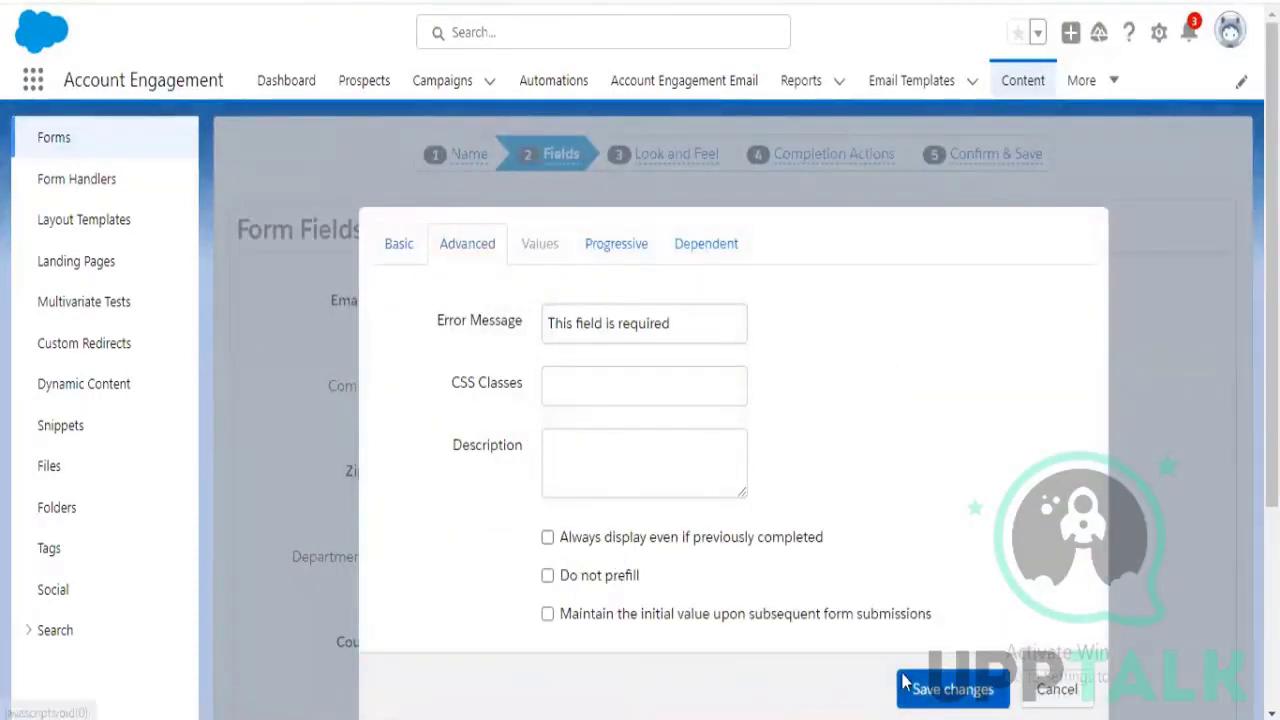
# Turn off "Always display even if previously completed" for the Department form field and save the change
pyautogui.scroll(-1, 620, 511)
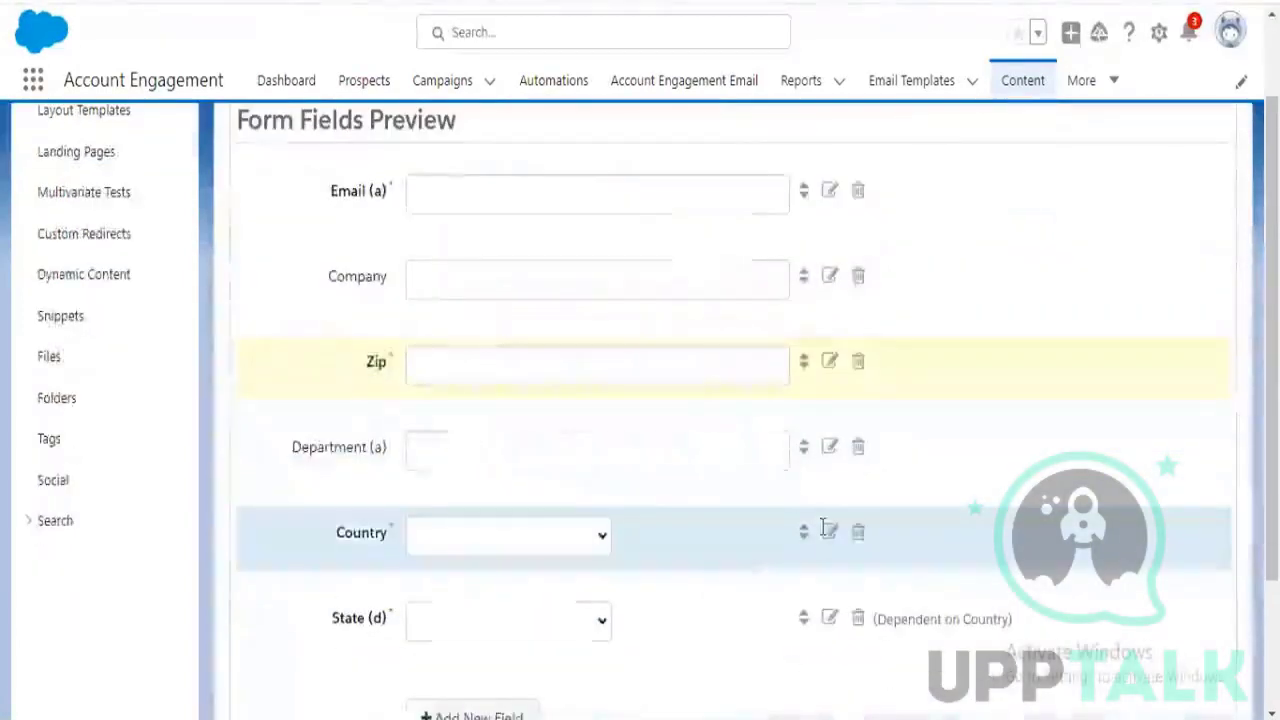
pyautogui.click(830, 448)
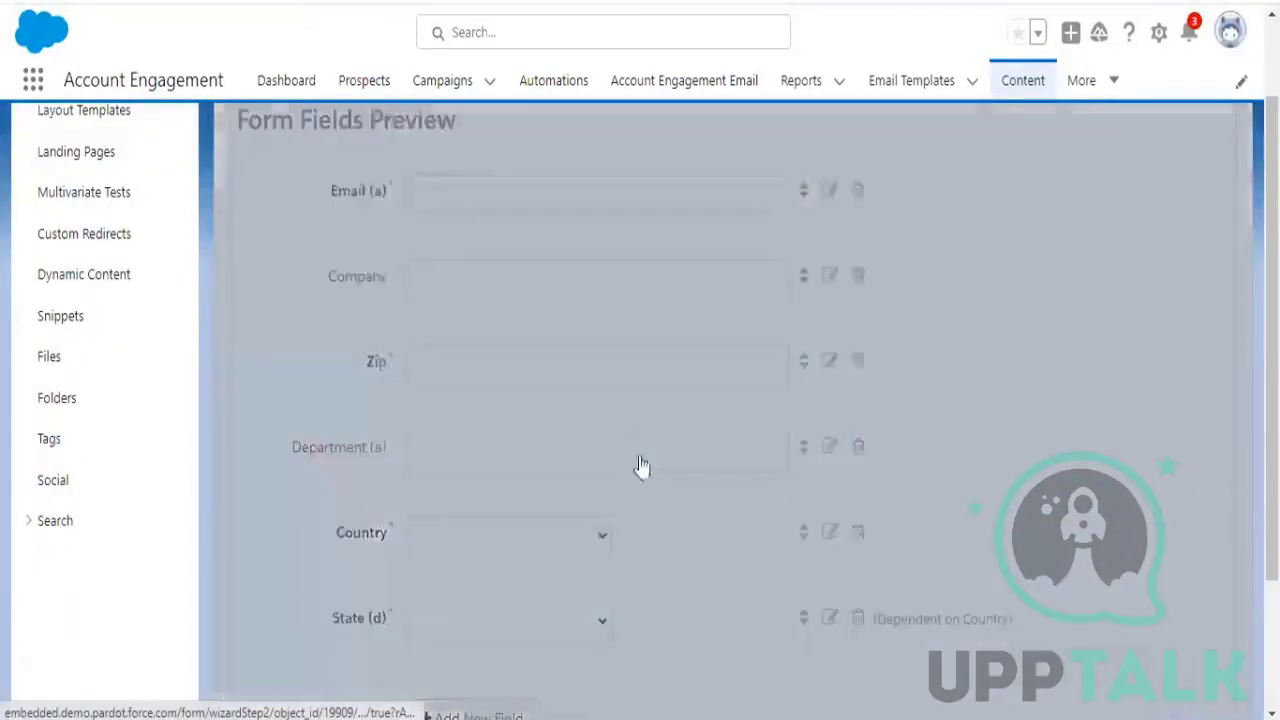
pyautogui.click(470, 140)
pyautogui.click(593, 440)
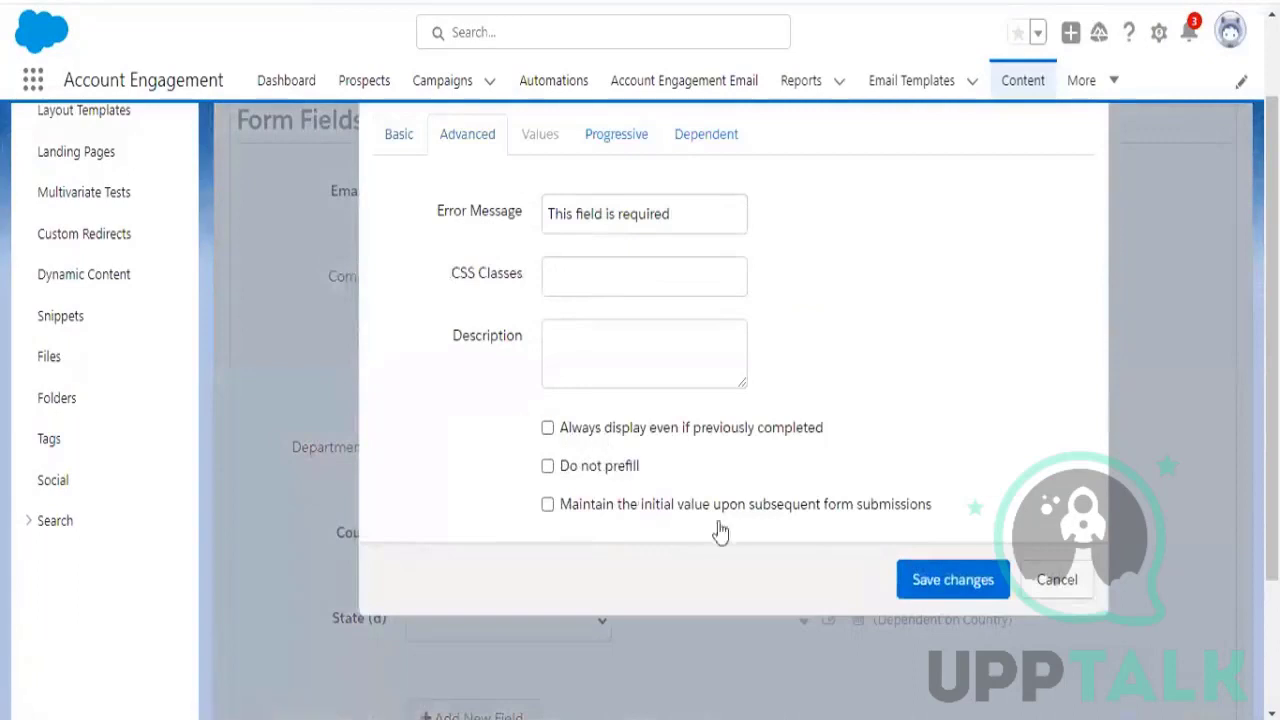
pyautogui.click(930, 592)
# Check the Country field's advanced settings, save them, and confirm and save the form
pyautogui.scroll(-2, 684, 552)
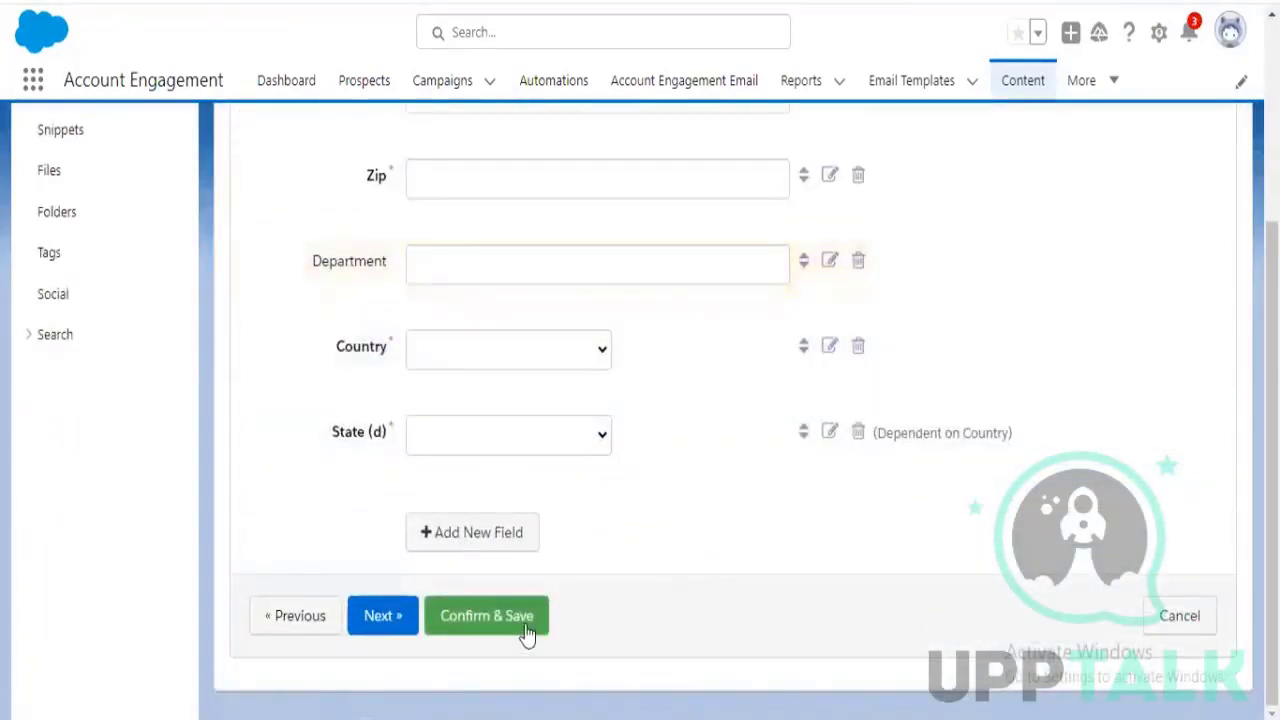
pyautogui.click(829, 346)
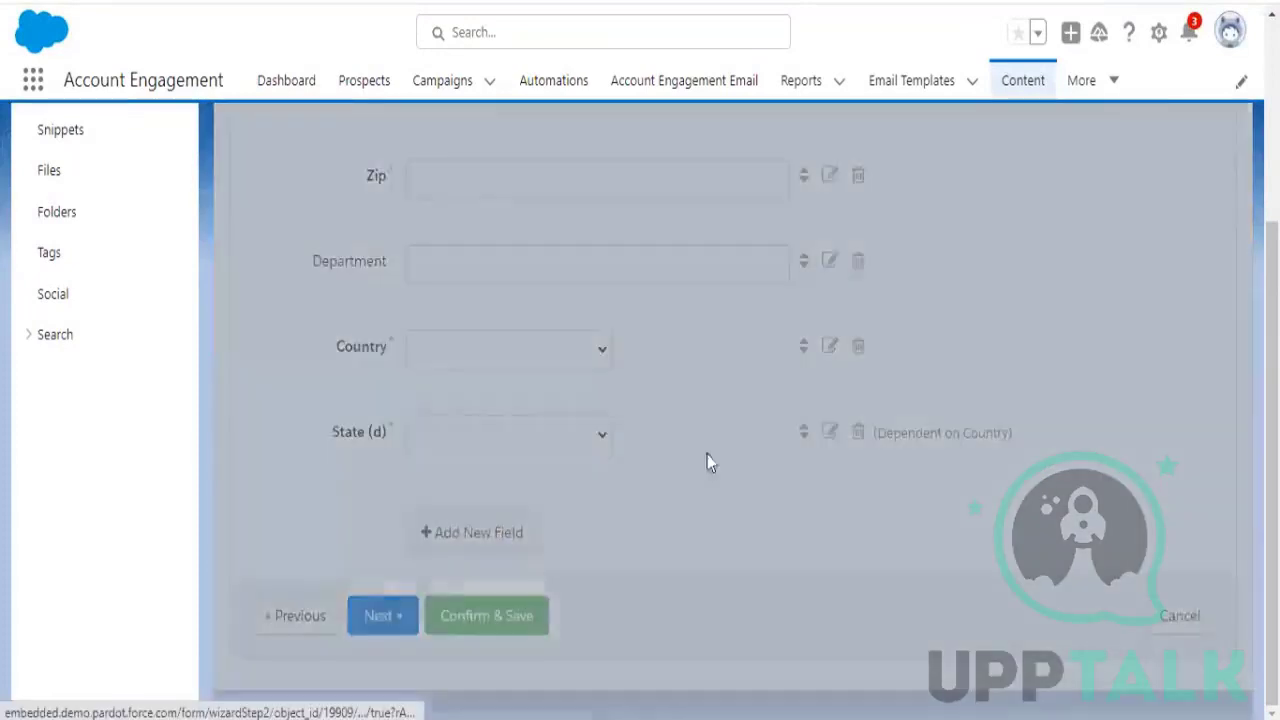
pyautogui.scroll(2, 613, 340)
pyautogui.click(482, 170)
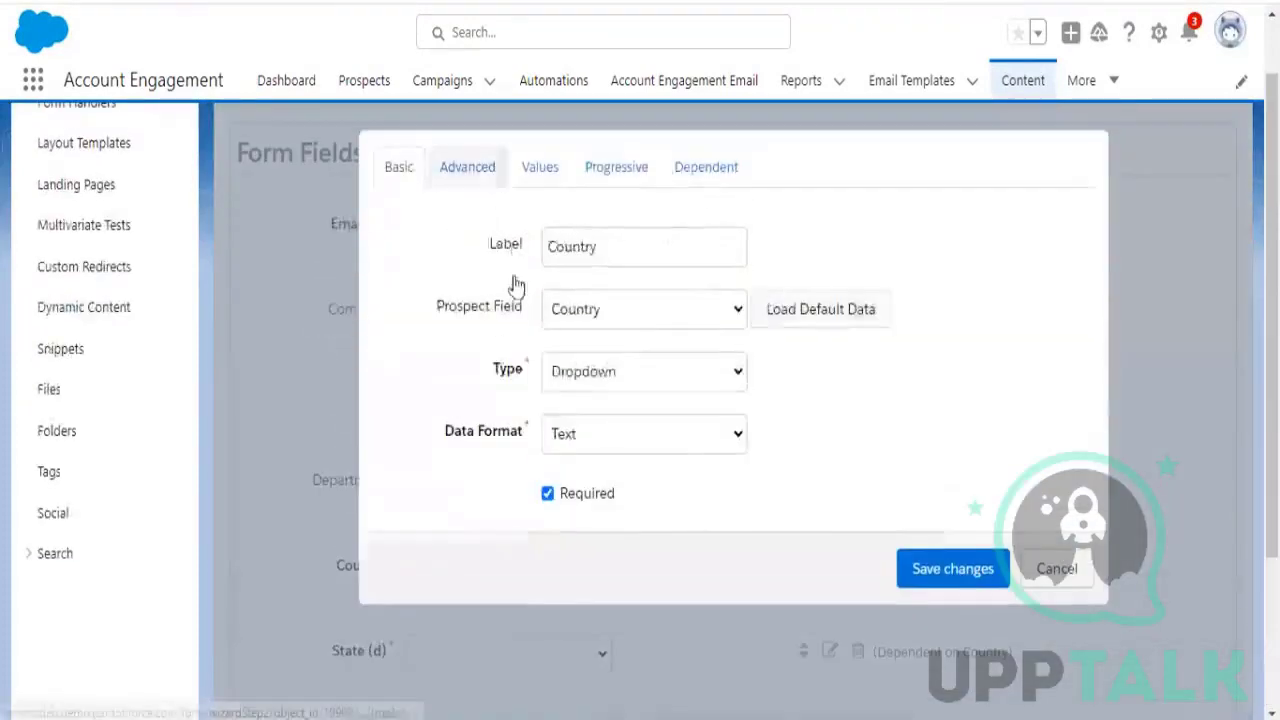
pyautogui.click(946, 608)
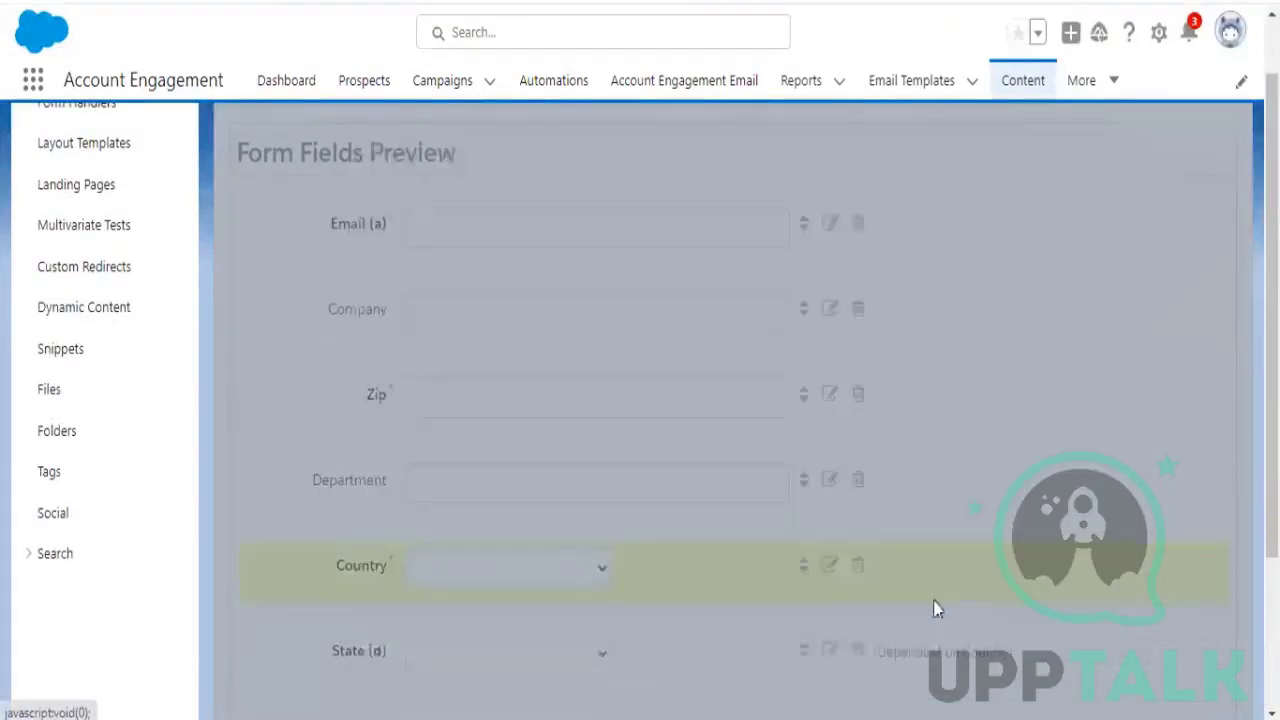
pyautogui.scroll(-2, 595, 645)
pyautogui.click(538, 618)
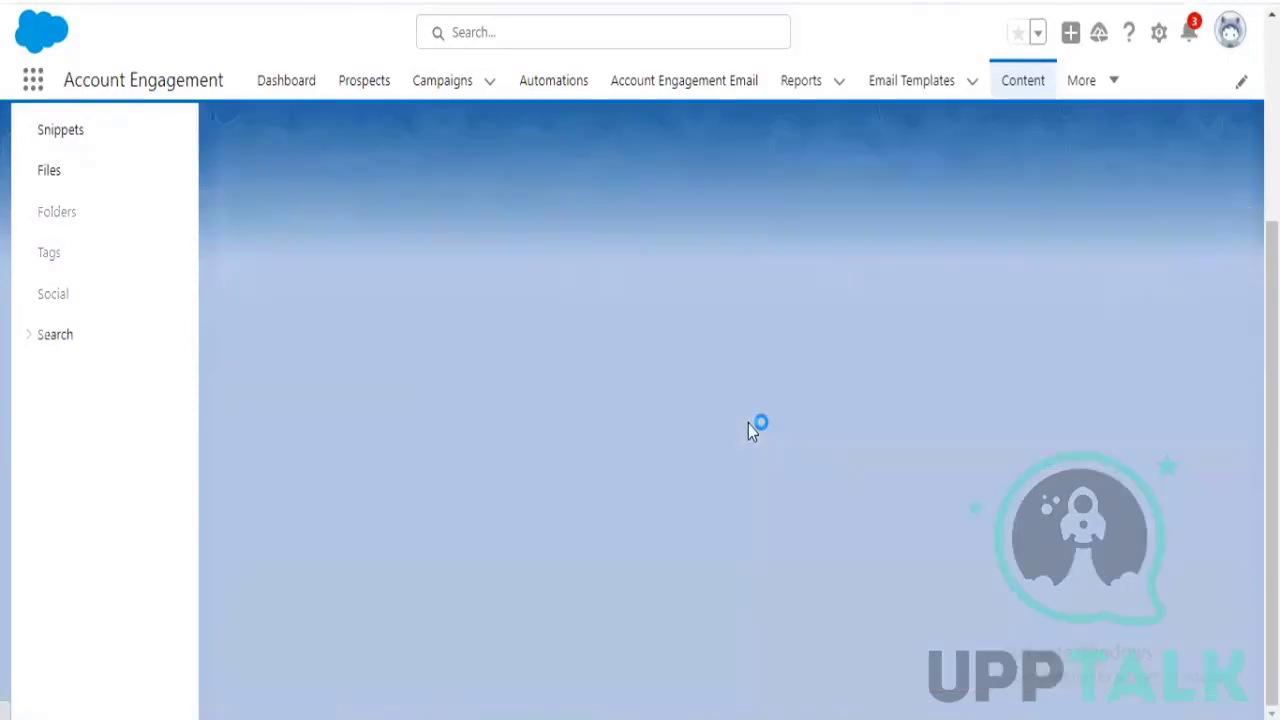
# Reopen the form for editing, enable "Always display form after submission" in its Completion Actions stage, and confirm and save it
pyautogui.hotkey('alt', 'Tab')
pyautogui.click(466, 382)
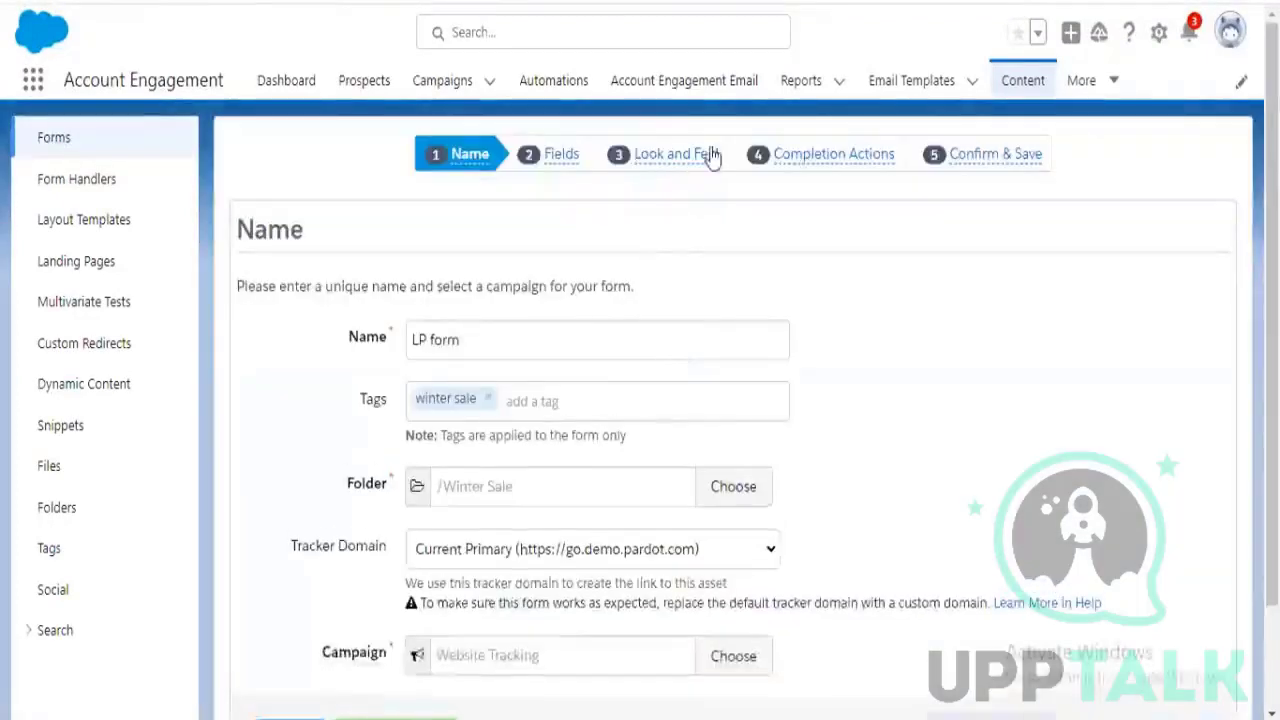
pyautogui.click(797, 160)
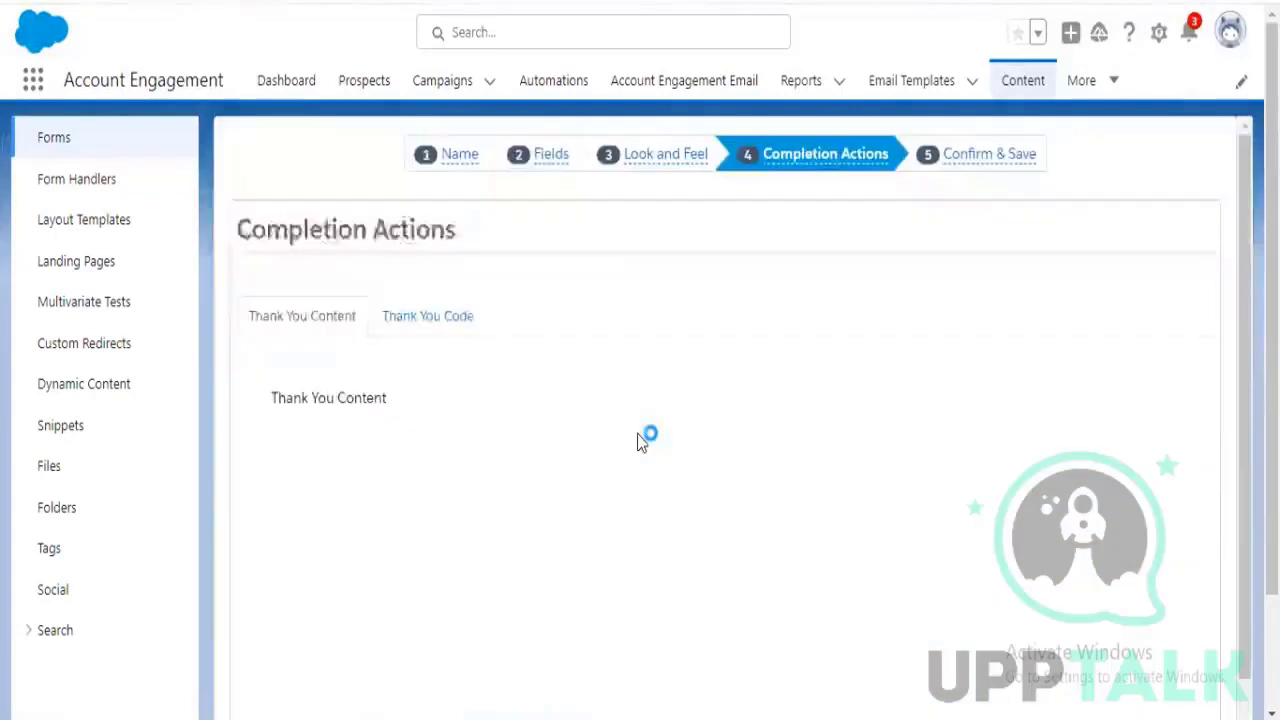
pyautogui.scroll(-5, 639, 480)
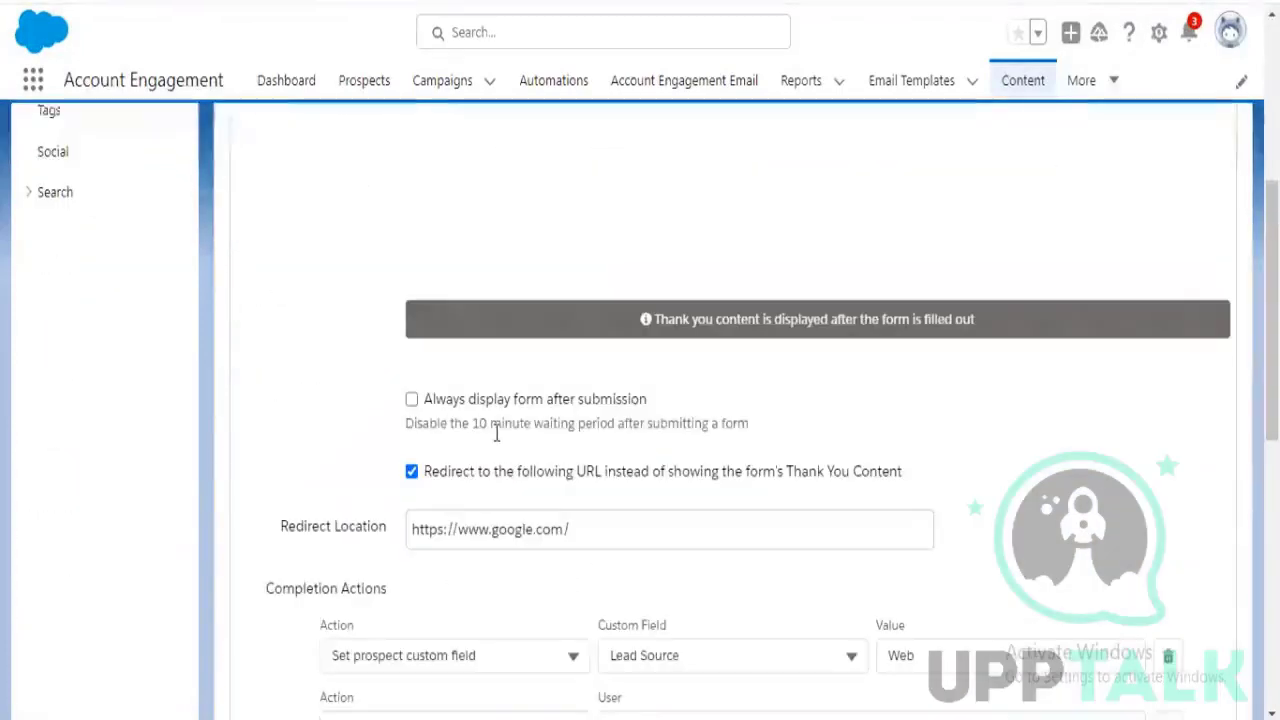
pyautogui.click(506, 406)
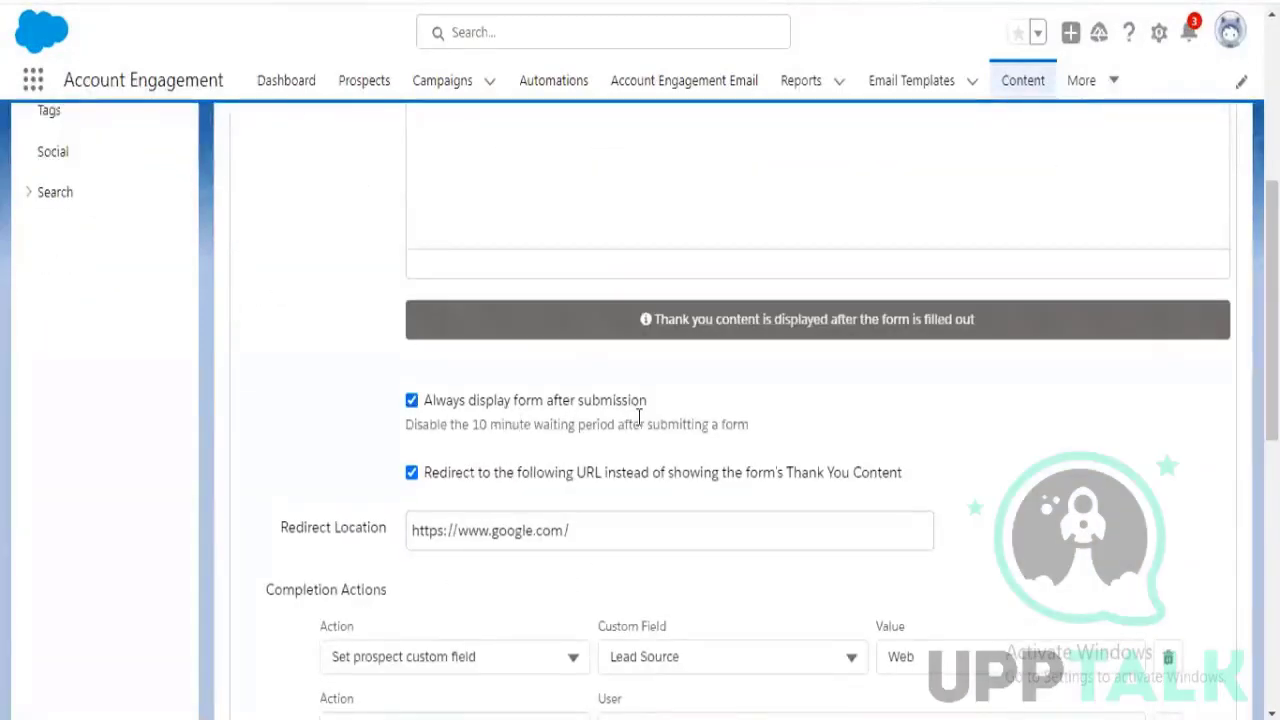
pyautogui.scroll(-7, 639, 418)
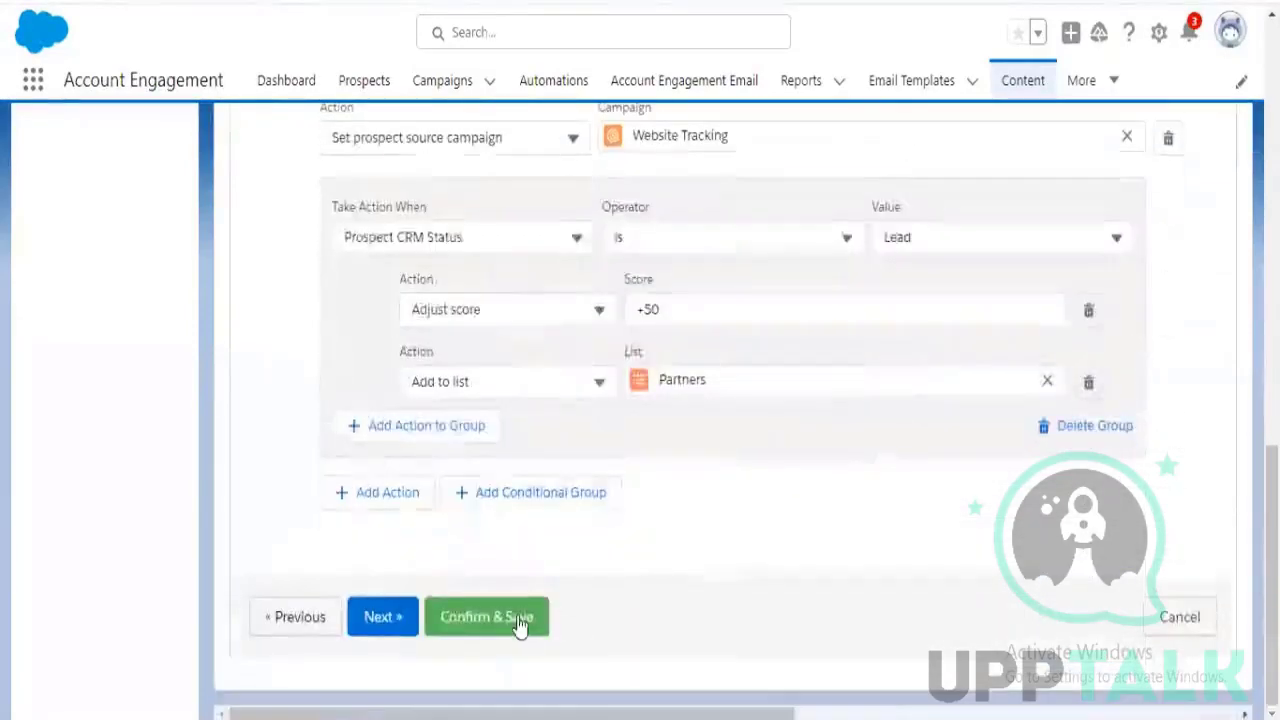
pyautogui.click(519, 624)
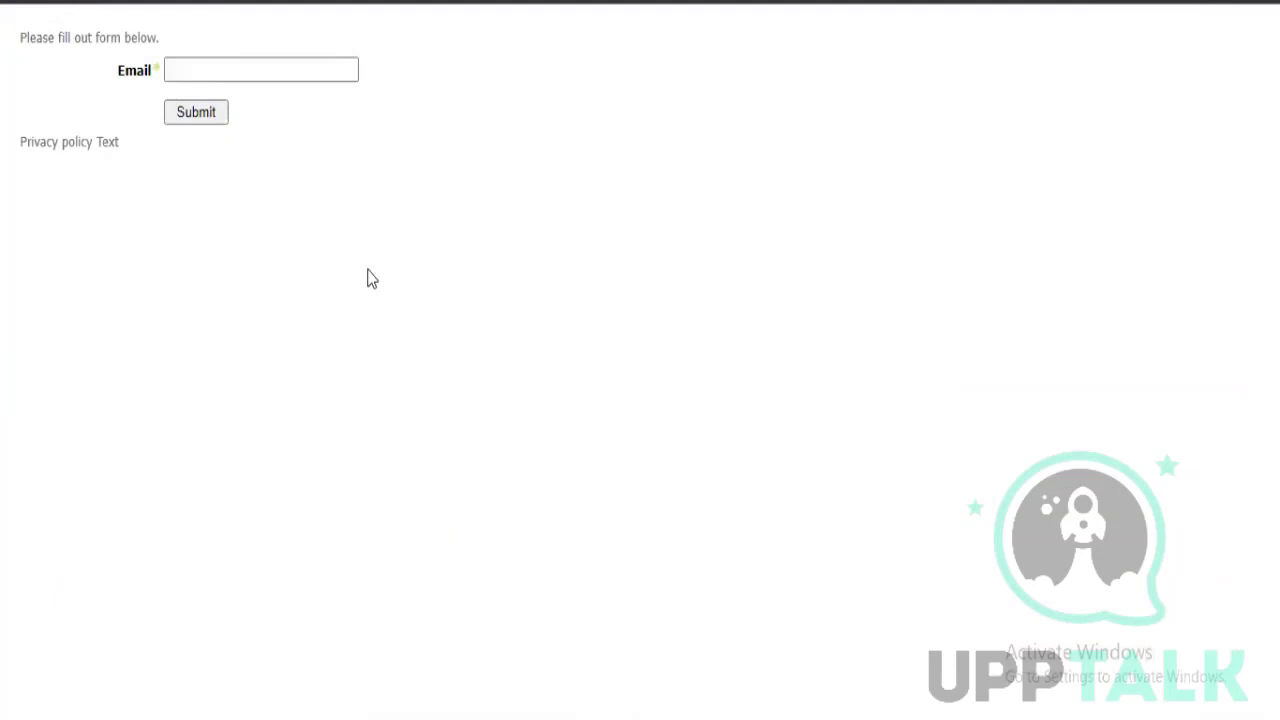
# Turn on "Always display even if previously completed" for the Company form field and save the change
pyautogui.hotkey('alt', 'Left')
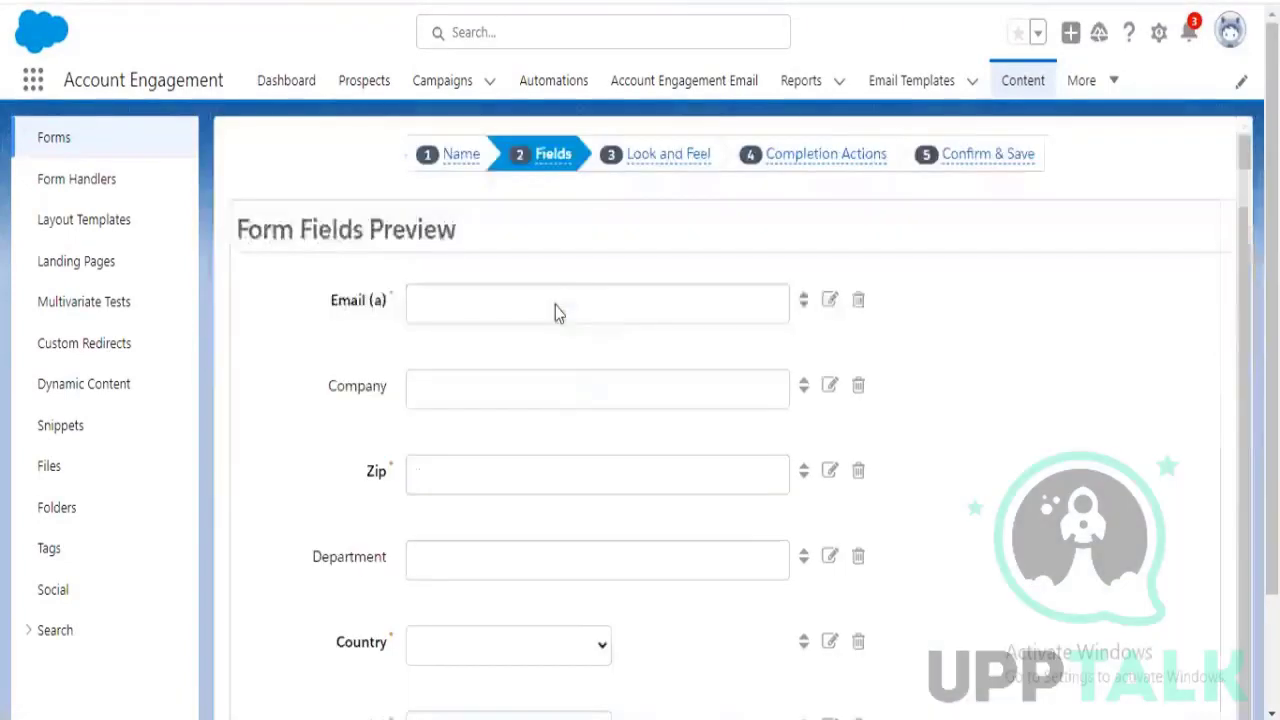
pyautogui.click(830, 385)
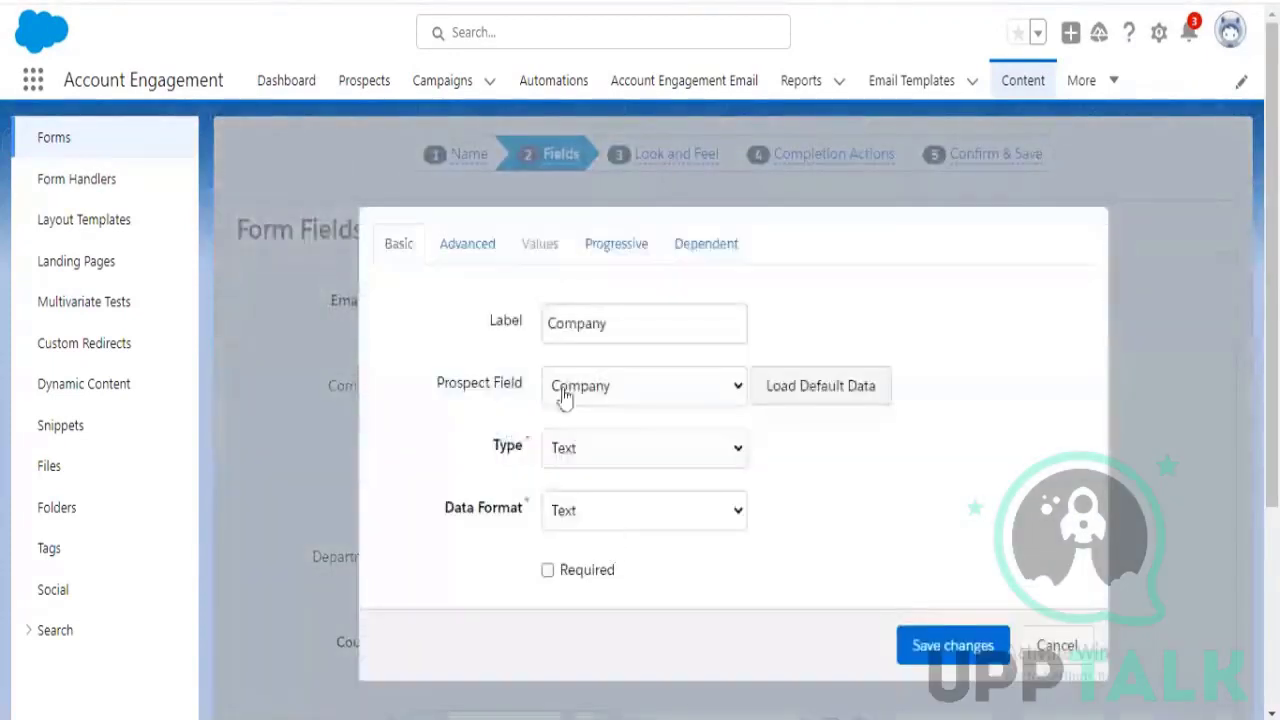
pyautogui.click(484, 250)
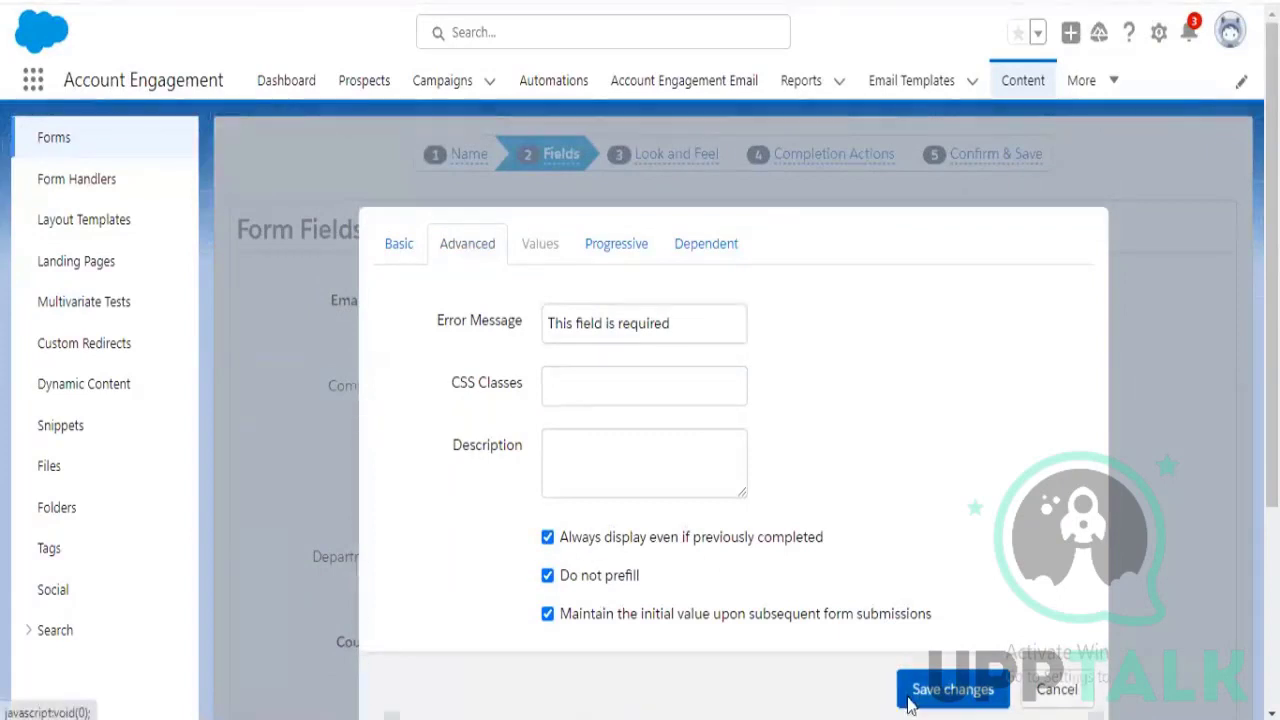
pyautogui.click(953, 689)
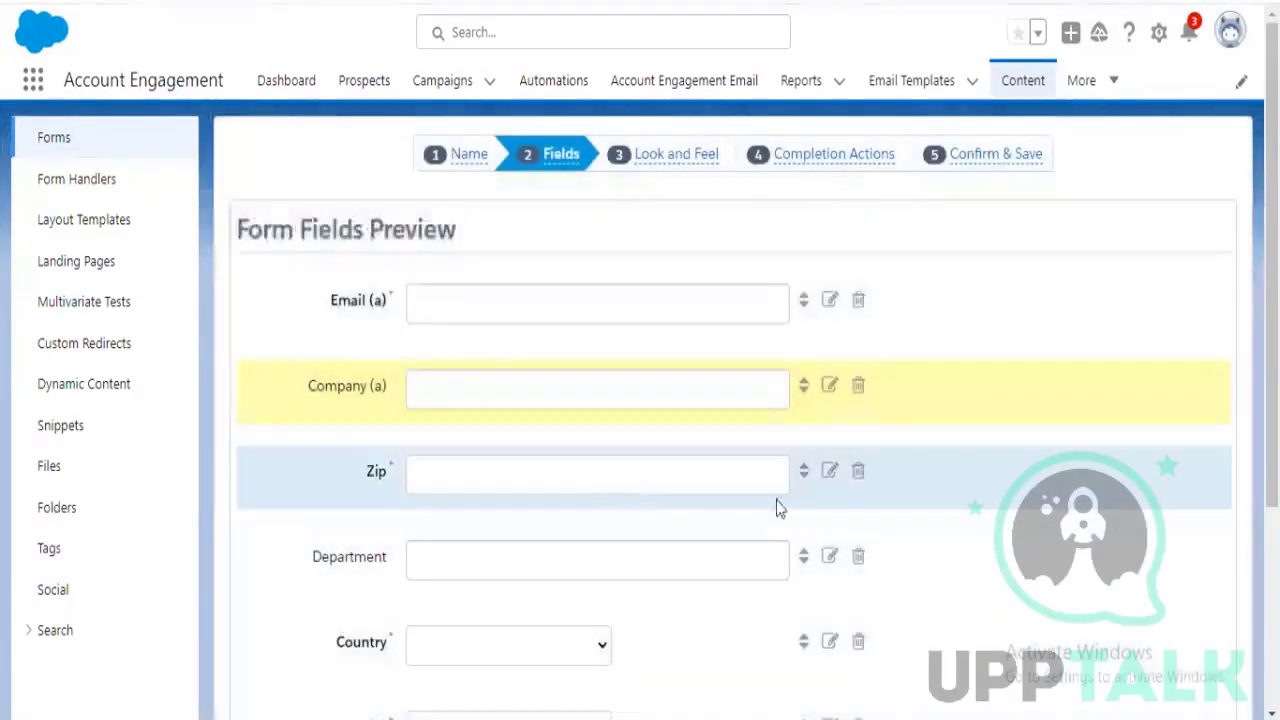
# Turn on "Always display even if previously completed" for the Zip form field and save the change
pyautogui.click(829, 472)
pyautogui.click(467, 243)
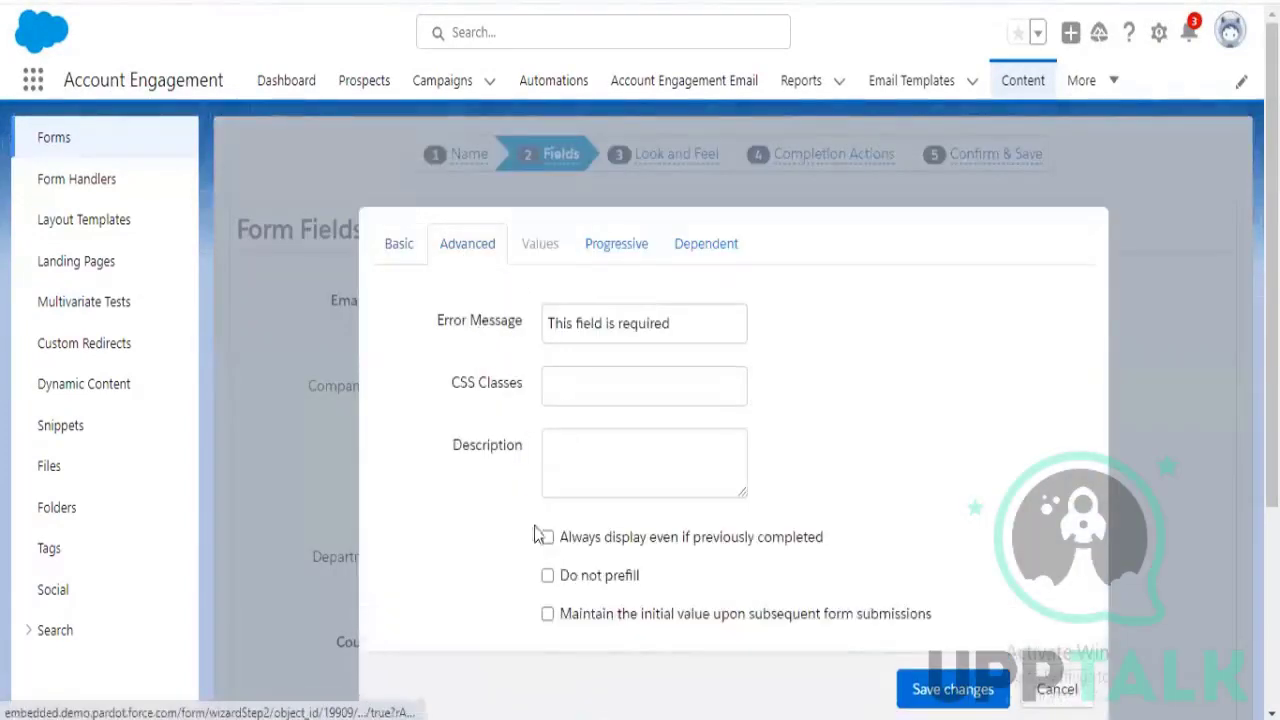
pyautogui.click(598, 541)
pyautogui.click(914, 688)
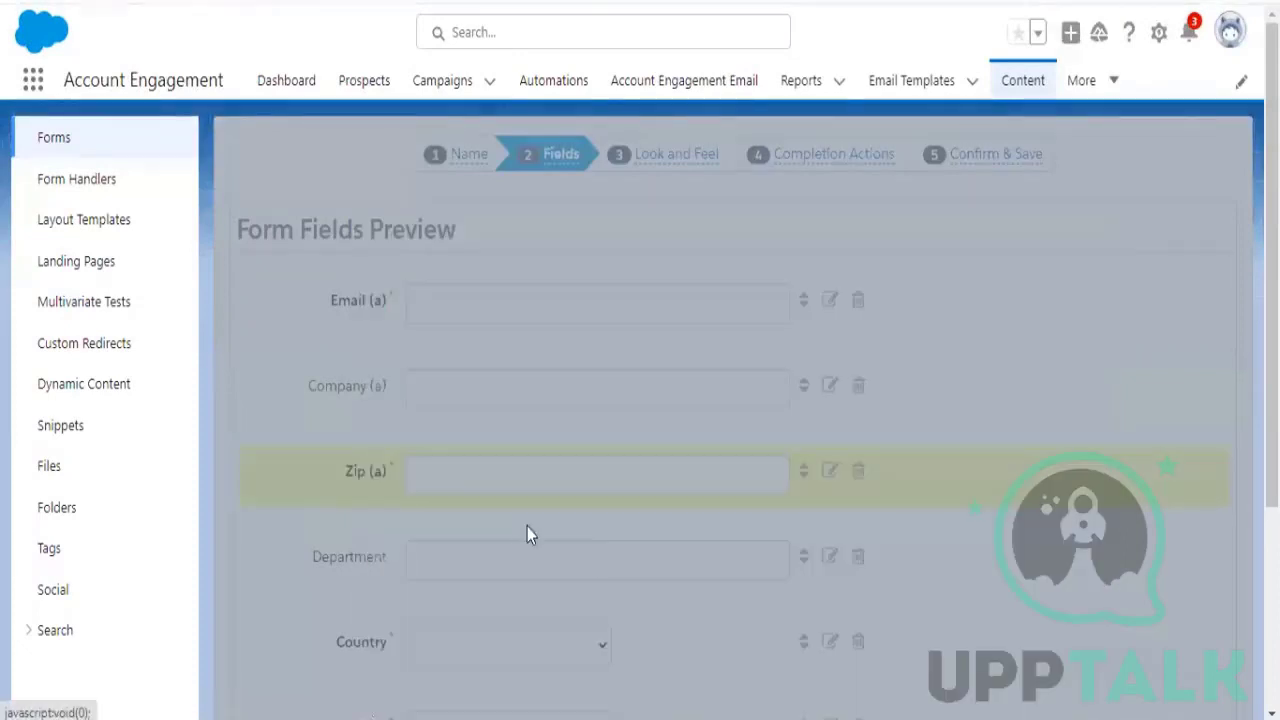
pyautogui.click(828, 478)
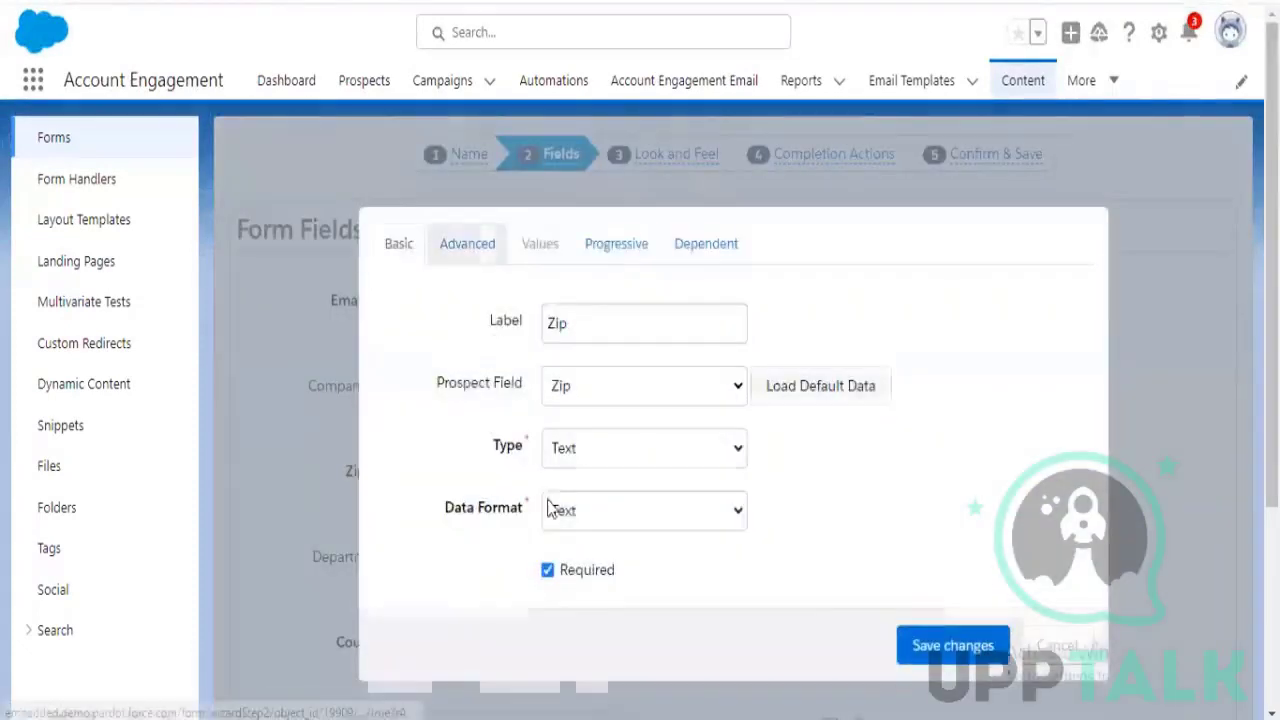
pyautogui.click(467, 243)
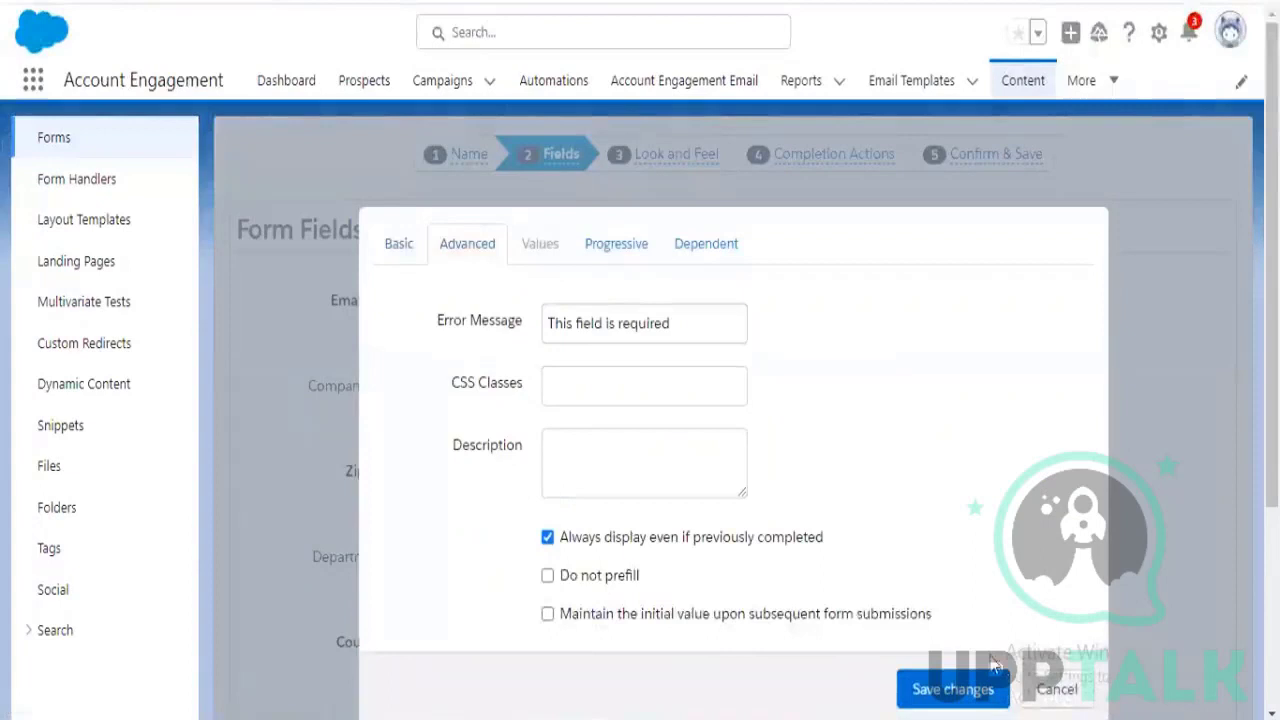
pyautogui.click(1050, 688)
# Turn on "Always display even if previously completed" for the Department form field and save the change
pyautogui.scroll(-2, 580, 460)
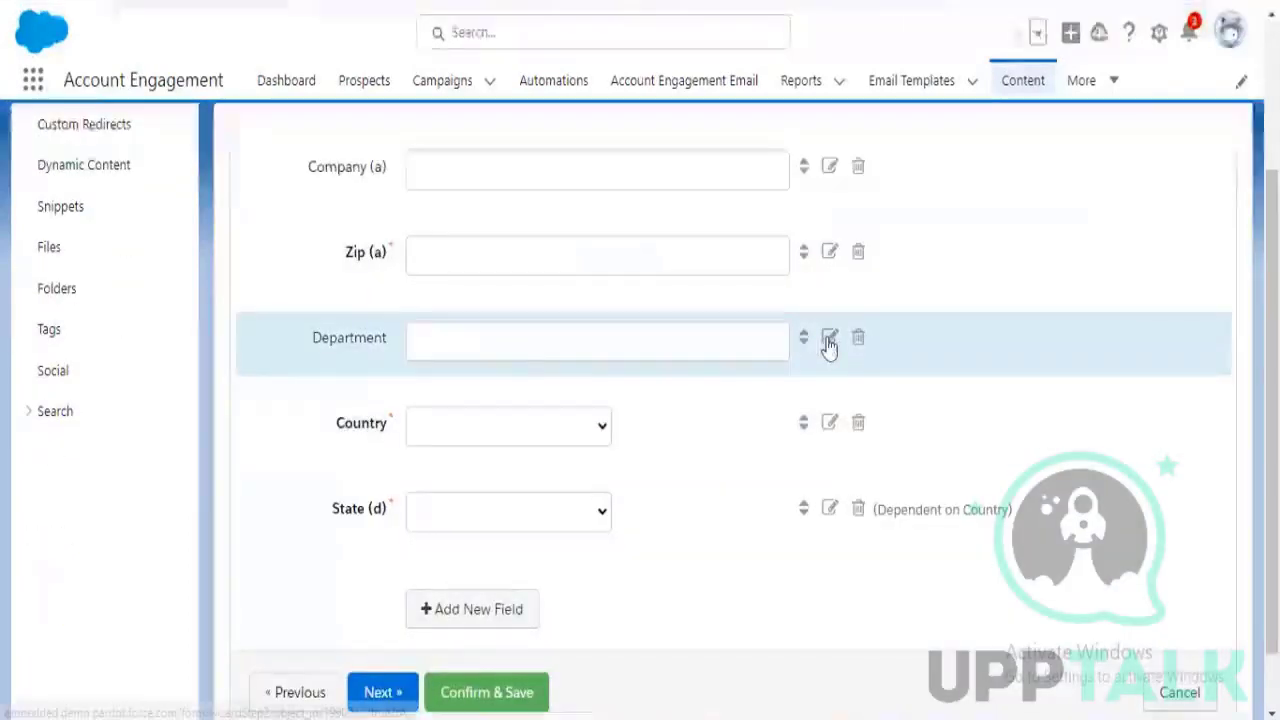
pyautogui.click(829, 338)
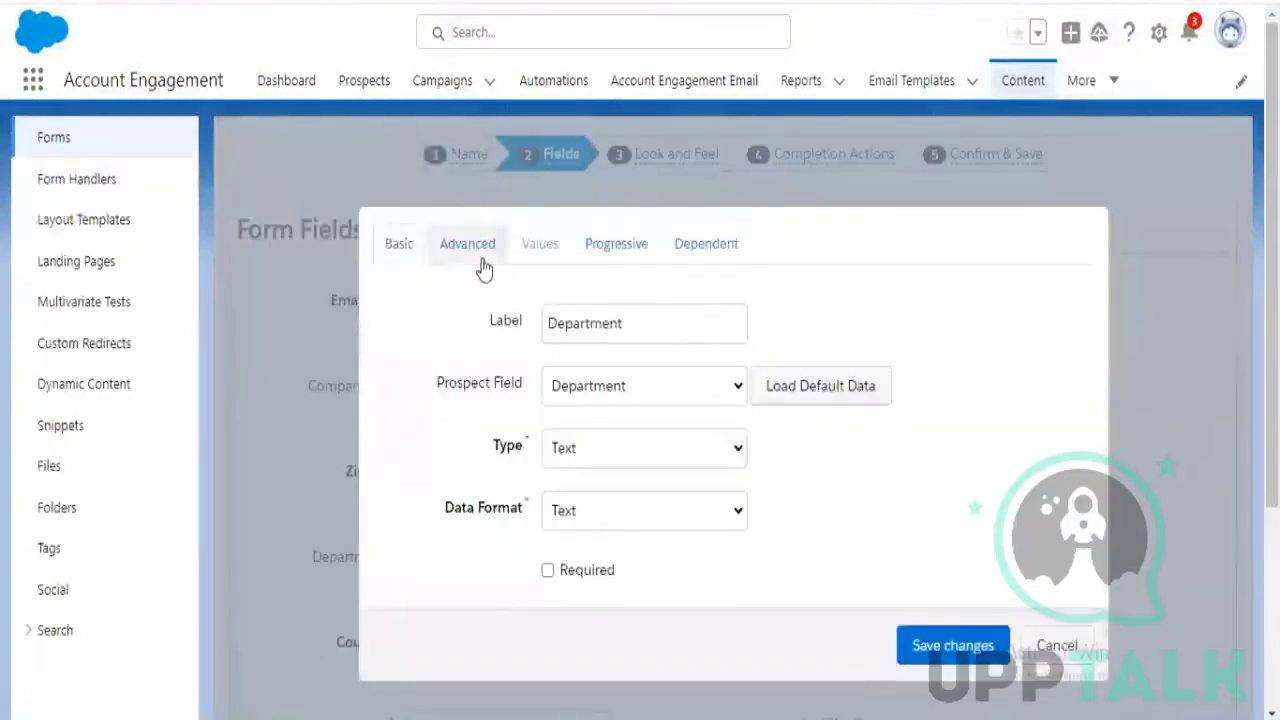
pyautogui.click(467, 245)
pyautogui.click(547, 537)
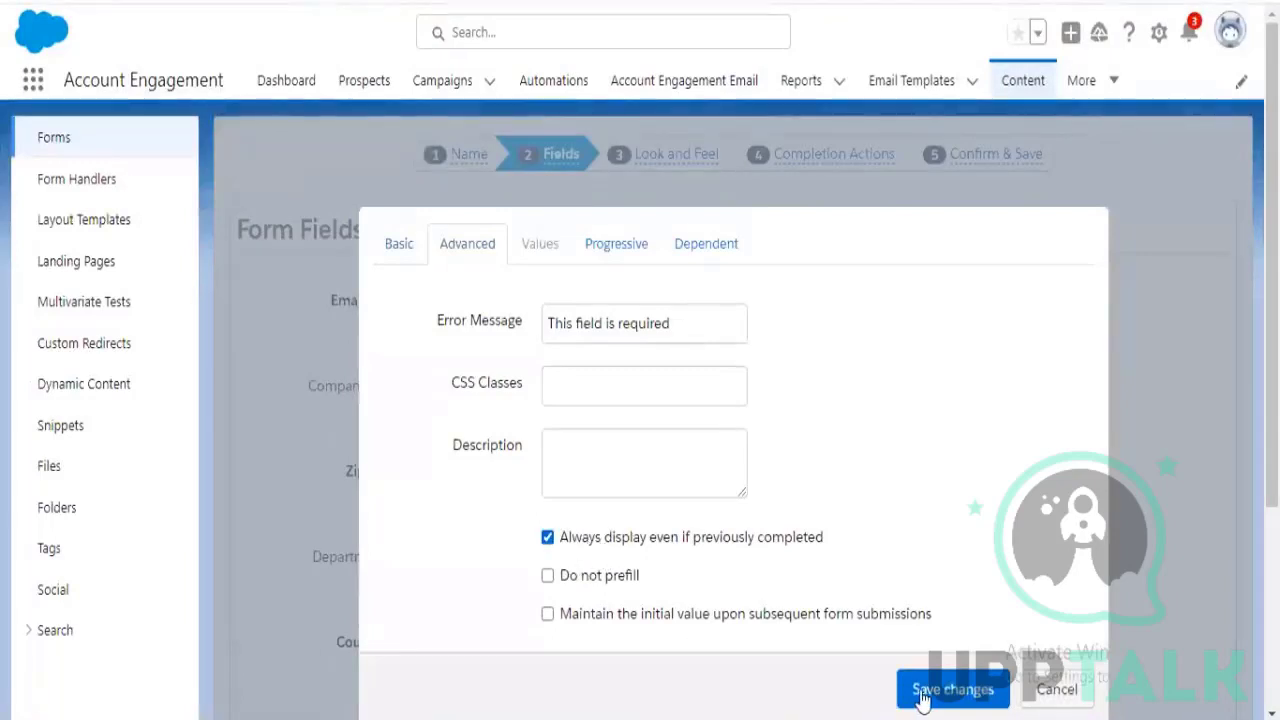
pyautogui.click(912, 688)
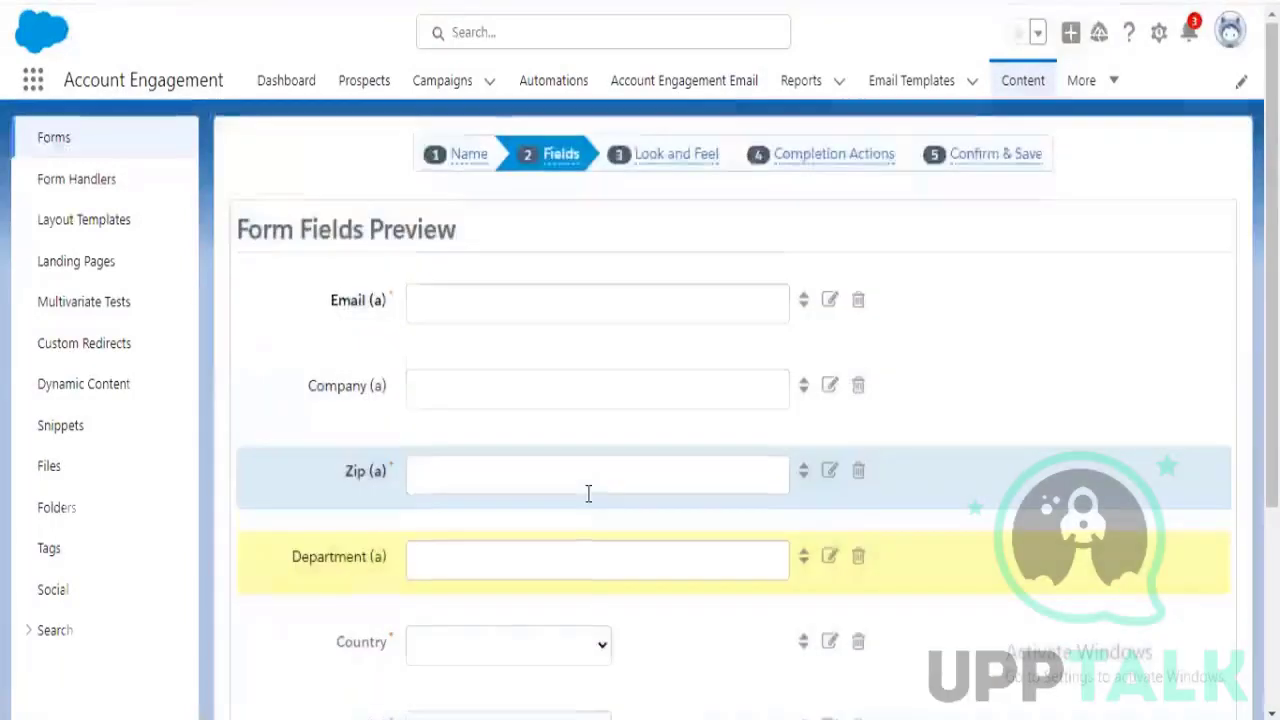
# Turn on "Always display even if previously completed" for the Country form field and save the change
pyautogui.scroll(-3, 587, 495)
pyautogui.click(830, 350)
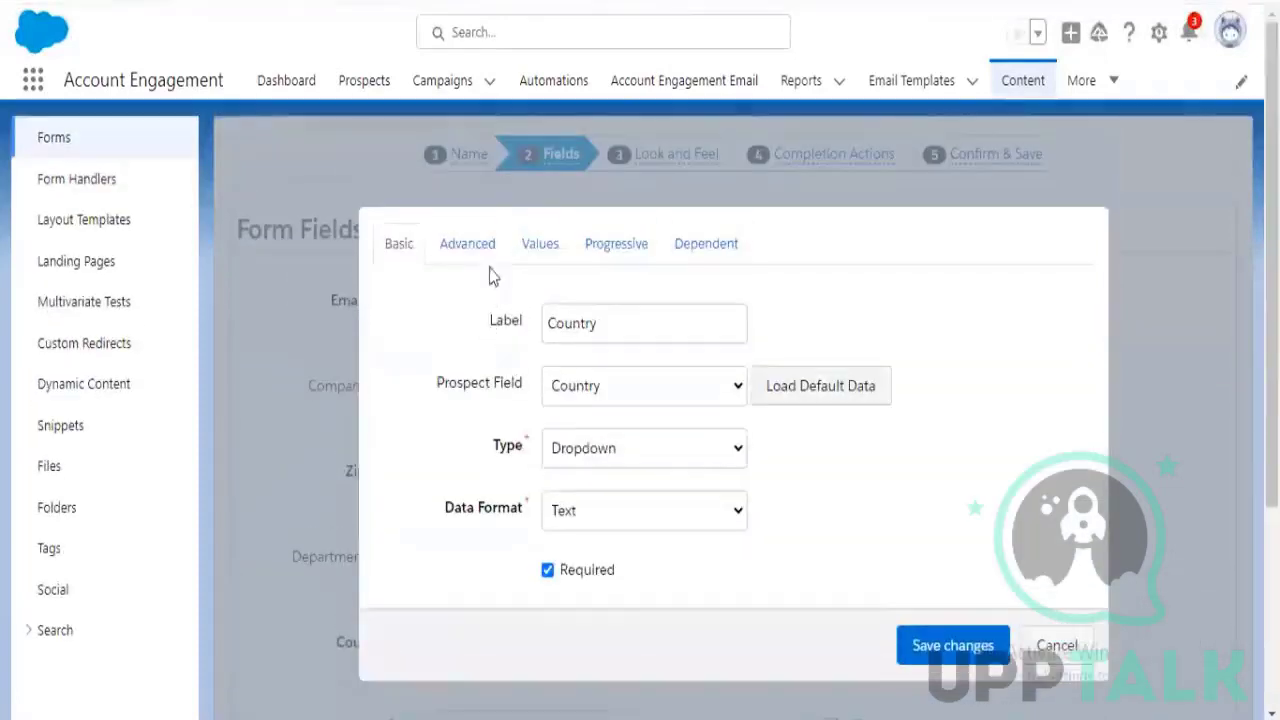
pyautogui.click(467, 243)
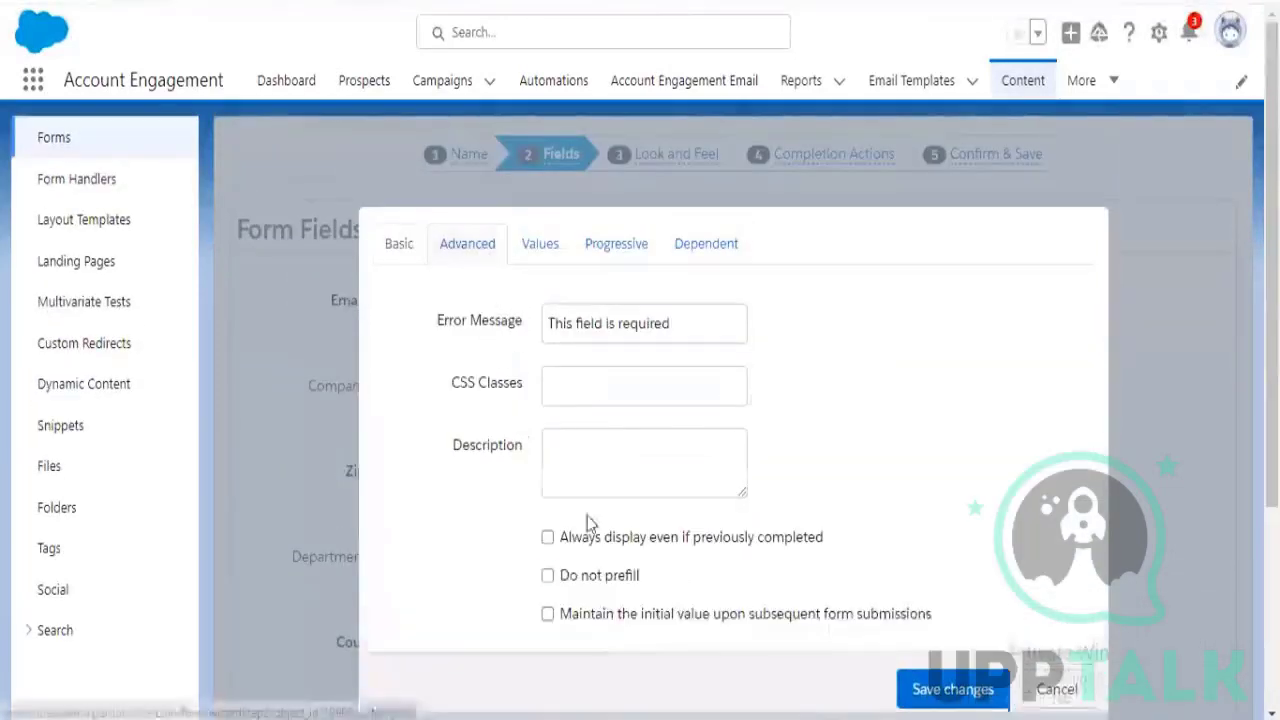
pyautogui.click(672, 540)
pyautogui.click(928, 690)
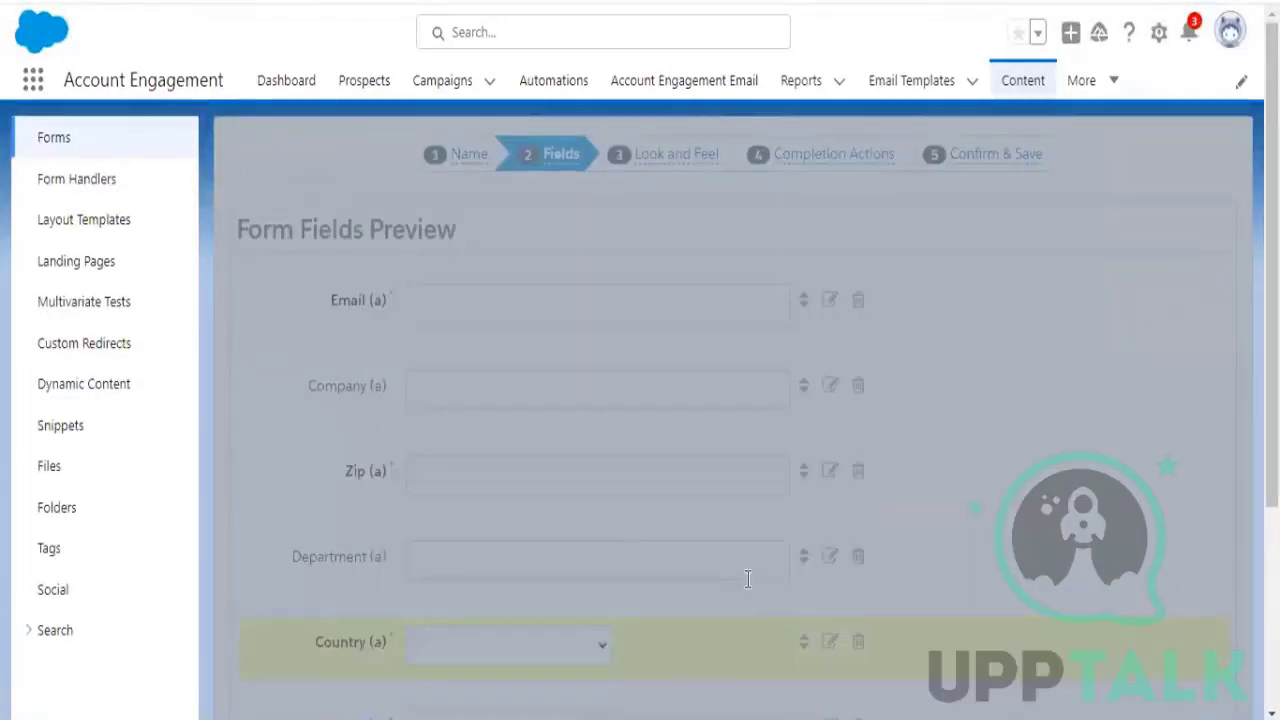
# Confirm and save the form, check its fields on the live page, and return to the form record
pyautogui.scroll(-3, 700, 600)
pyautogui.scroll(5, 735, 568)
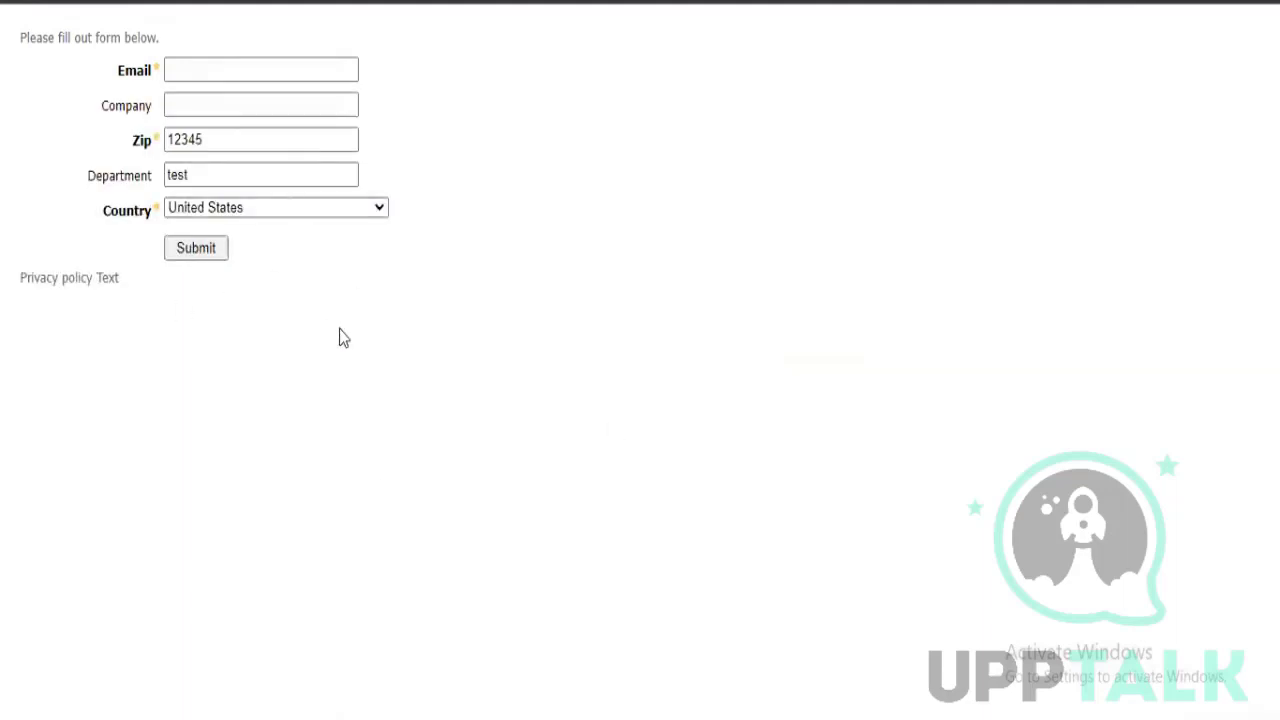
pyautogui.hotkey('alt', 'Tab')
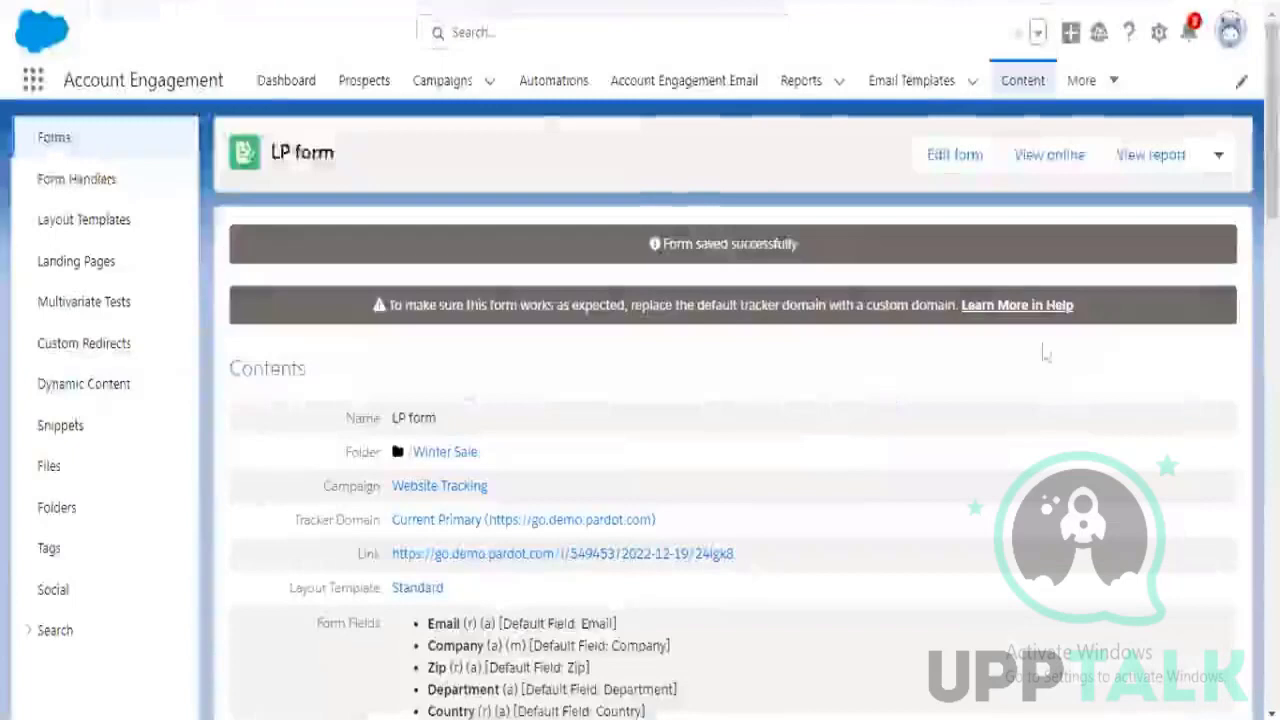
# Reopen LP form for editing, review its summary in the Confirm & Save stage, and save it
pyautogui.click(945, 158)
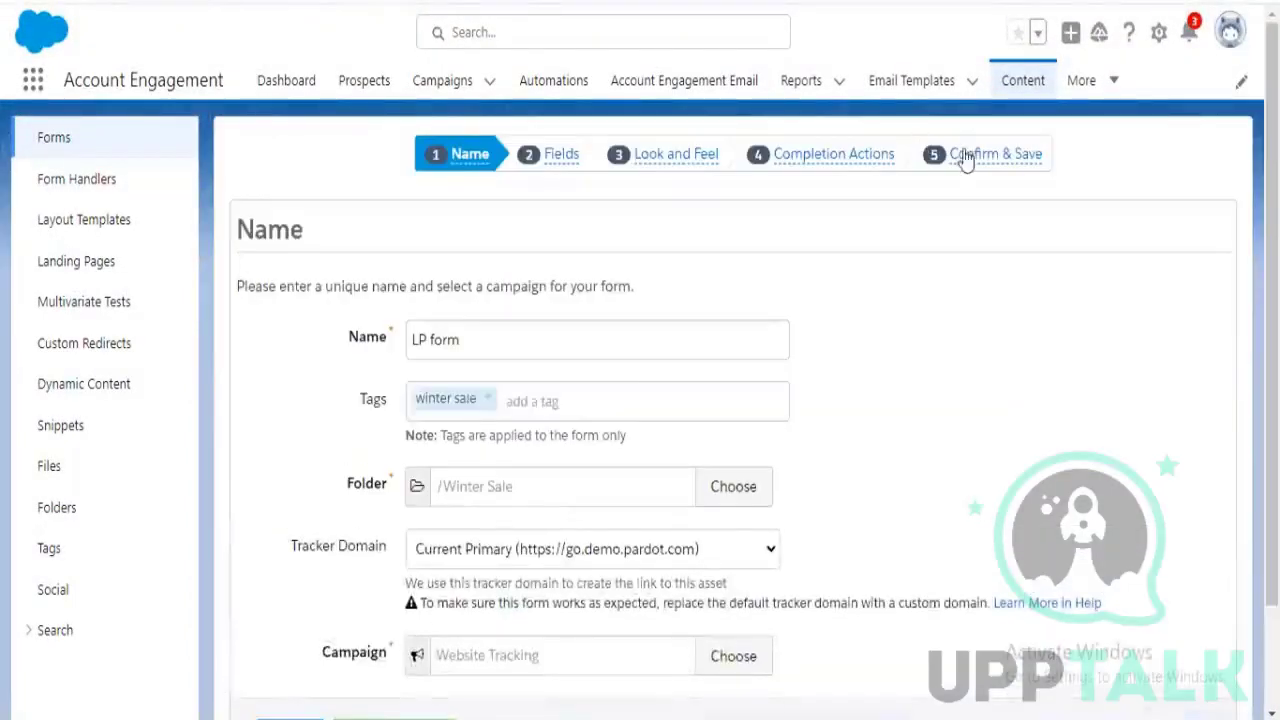
pyautogui.click(964, 155)
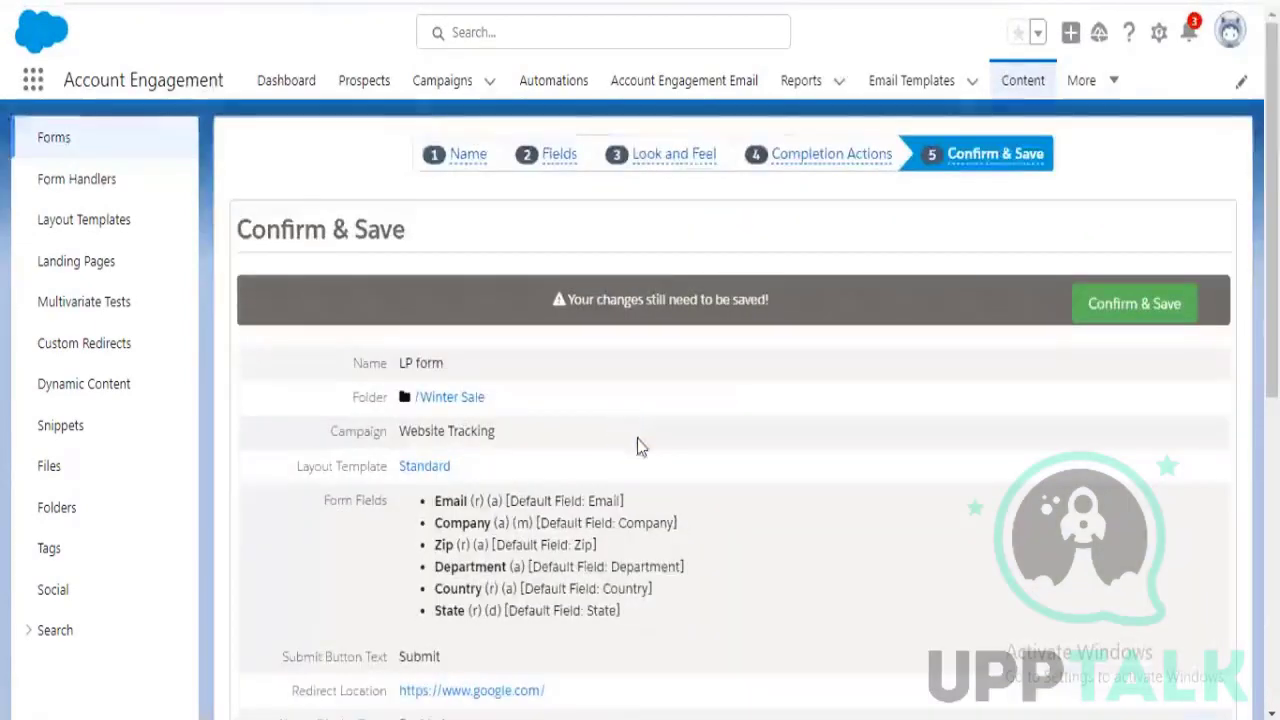
pyautogui.scroll(-3, 641, 470)
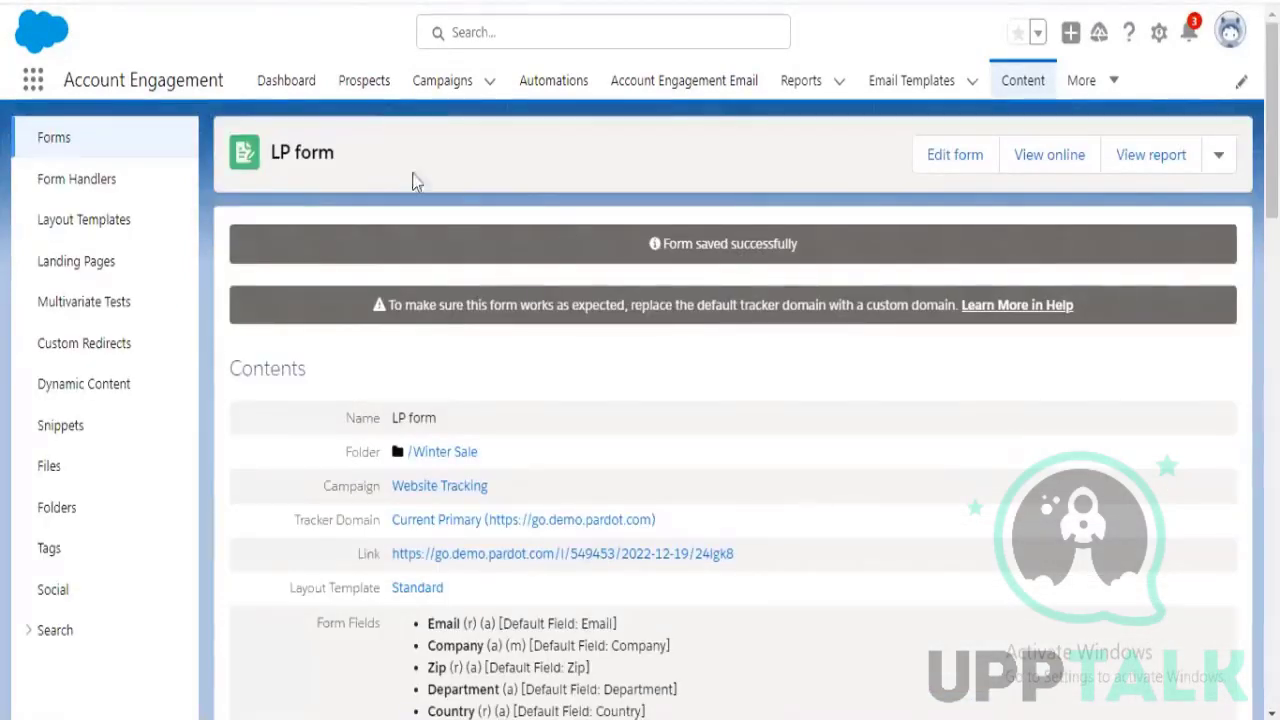
# Open the Segmentation Lists page under Prospects
pyautogui.click(363, 92)
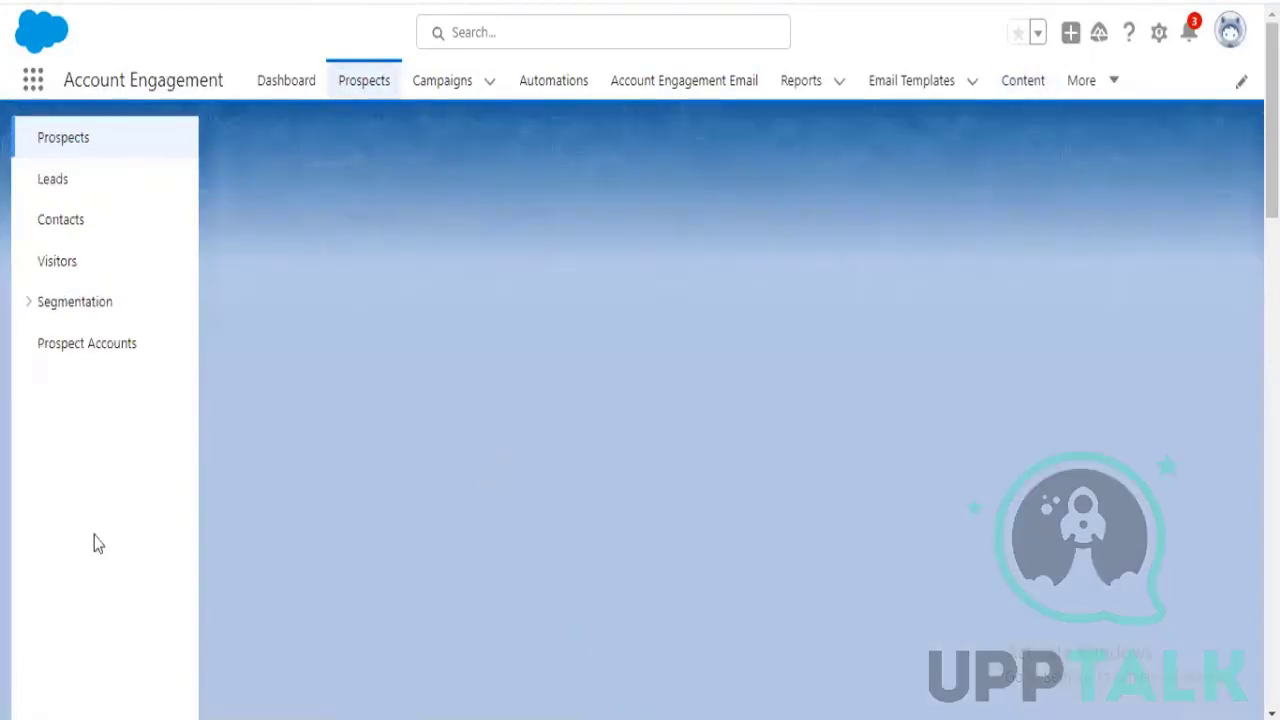
pyautogui.scroll(-1, 14, 309)
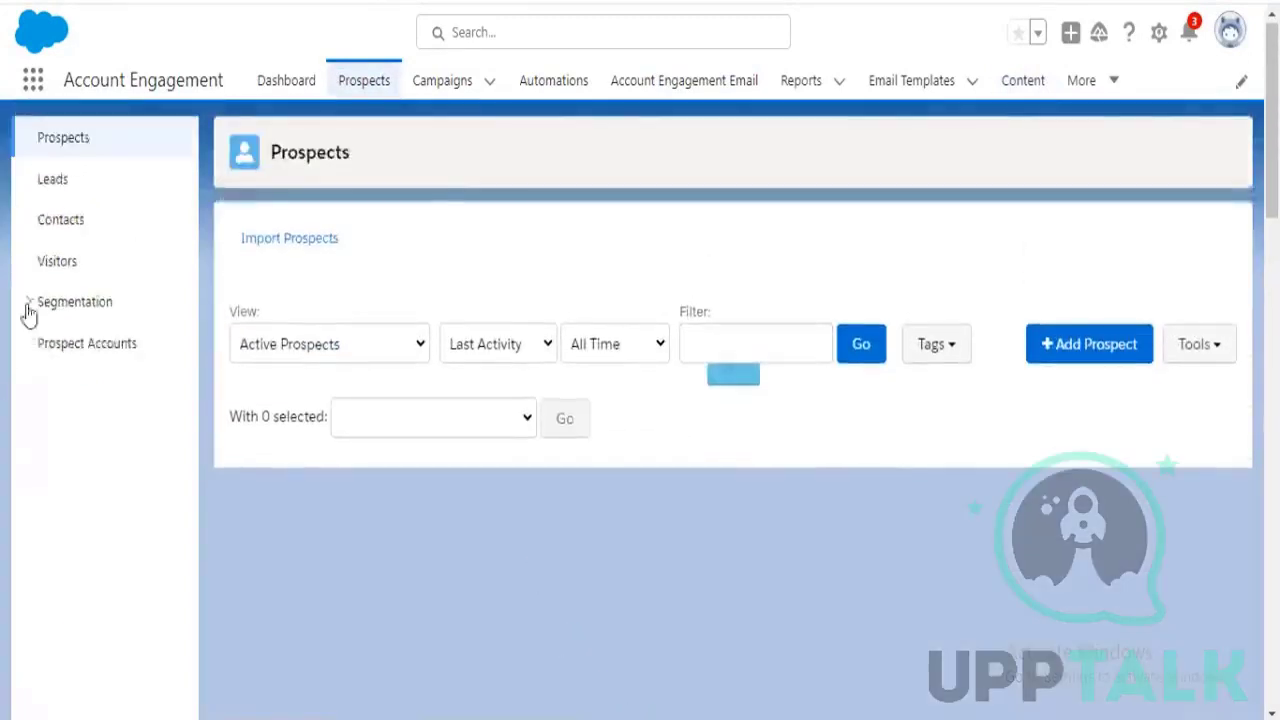
pyautogui.click(35, 308)
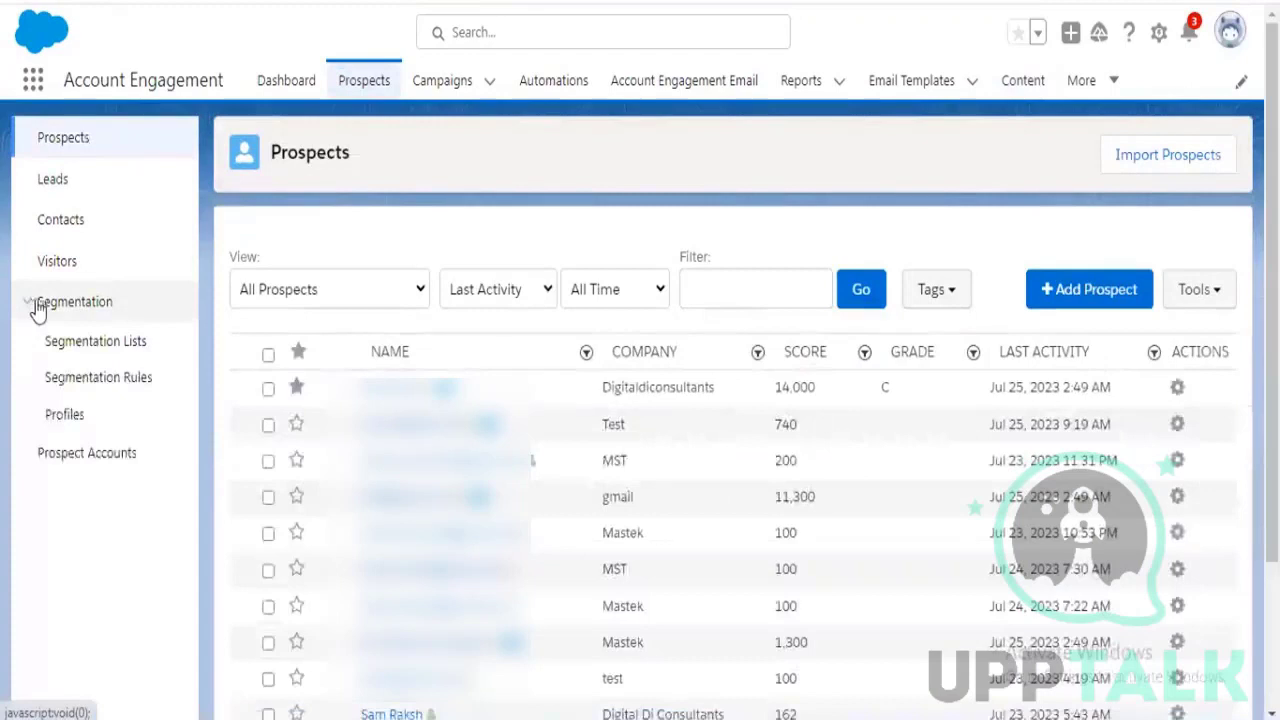
pyautogui.click(103, 344)
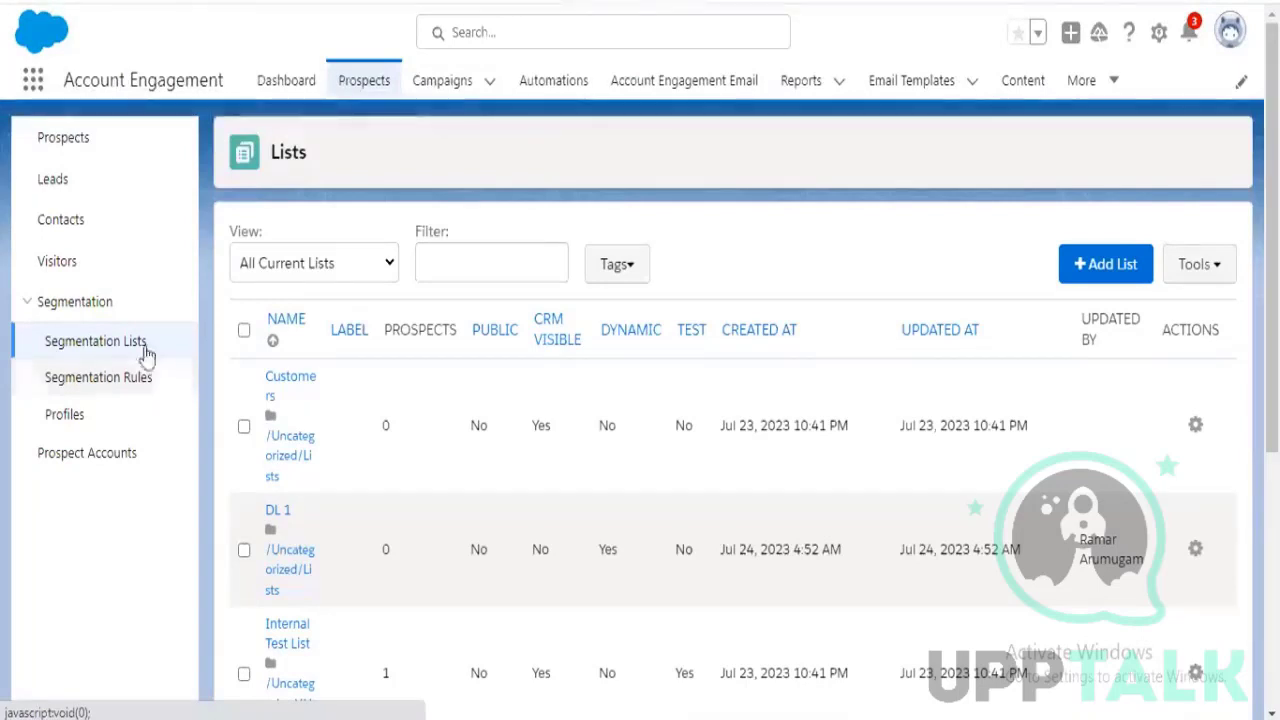
# Start adding a new segmentation list and review the options in its List Information form
pyautogui.click(1088, 286)
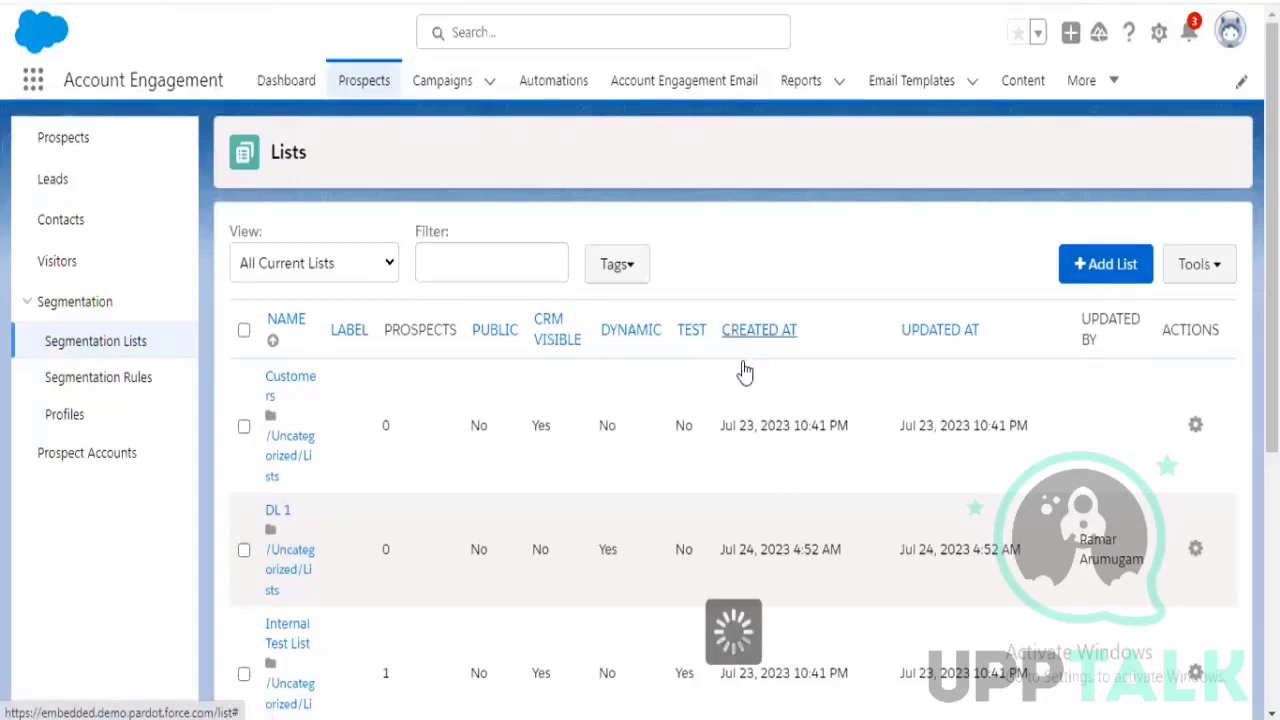
pyautogui.scroll(-1, 669, 405)
pyautogui.scroll(-1, 668, 407)
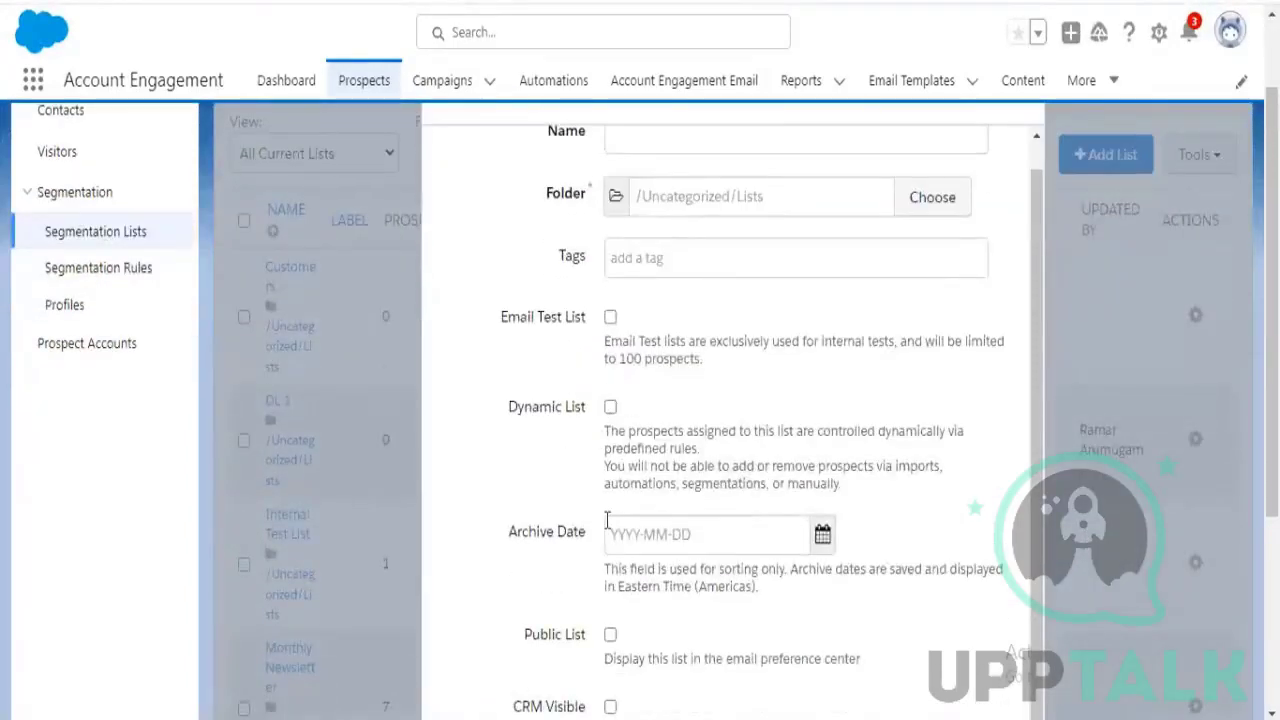
pyautogui.scroll(-2, 606, 517)
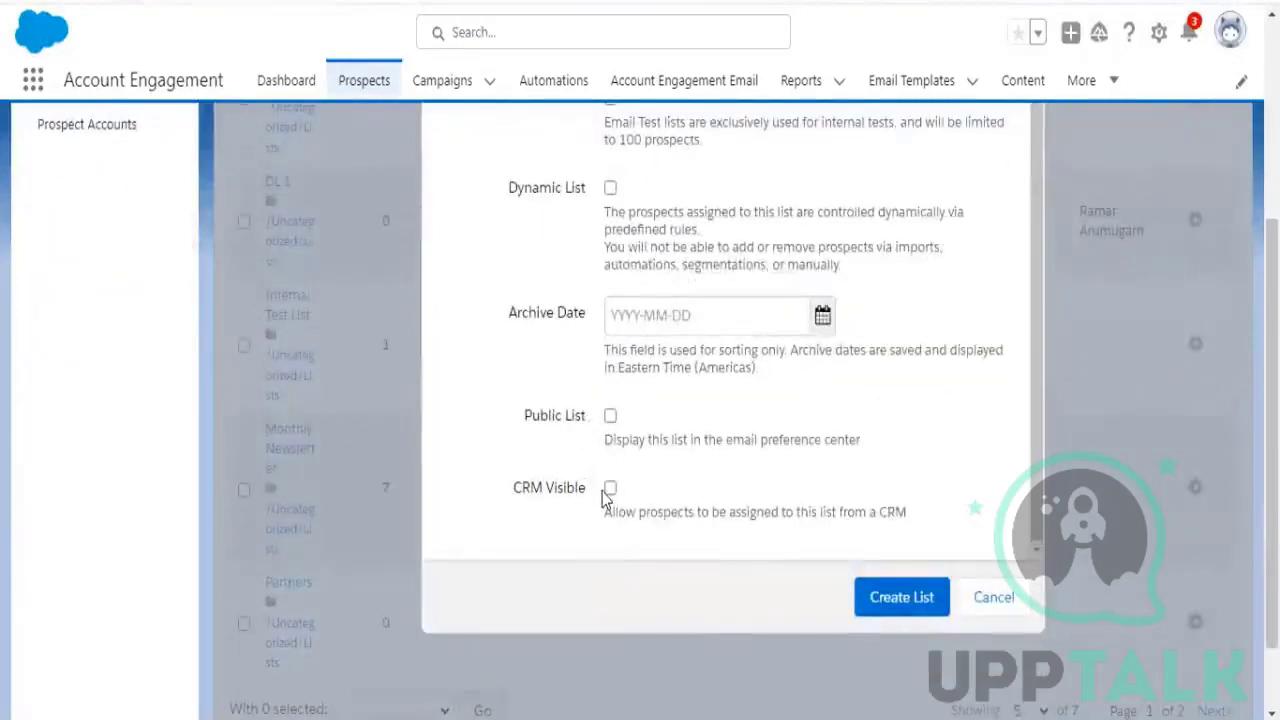
pyautogui.scroll(3, 710, 497)
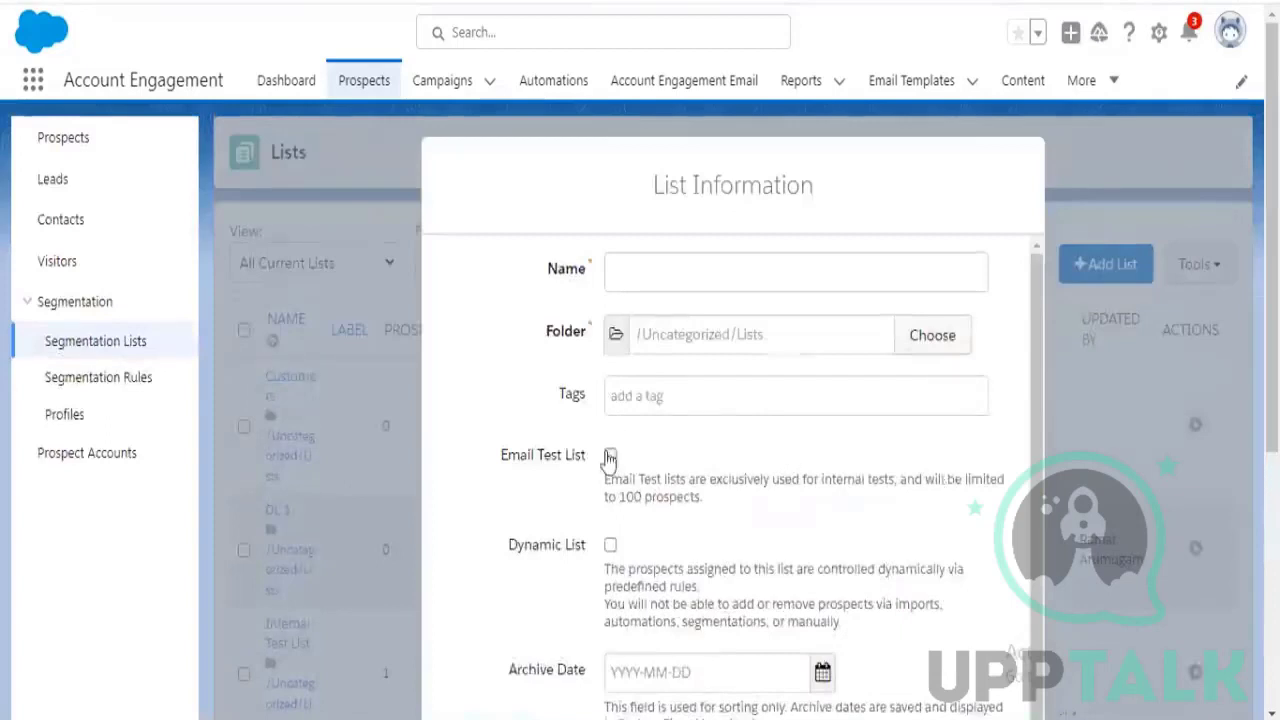
pyautogui.scroll(-1, 650, 463)
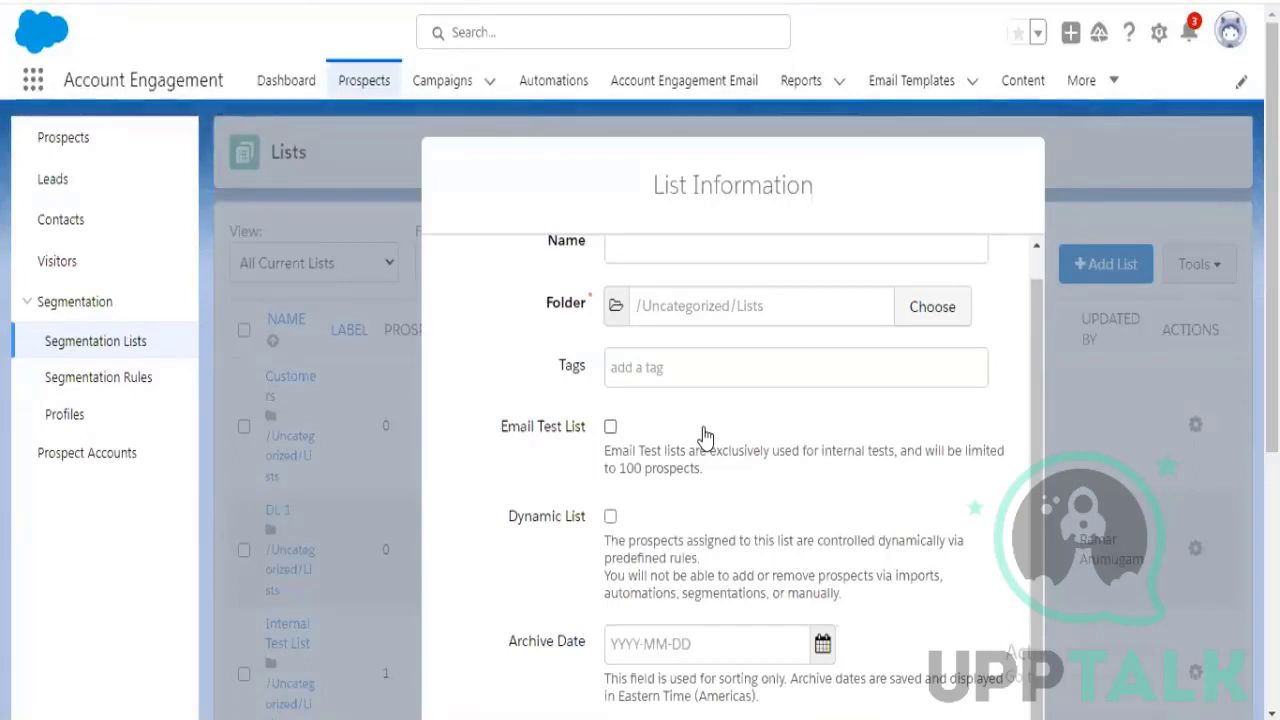
# Try the Email Test List option on the new list, review the remaining options, and clear it again
pyautogui.click(610, 428)
pyautogui.scroll(-3, 640, 440)
pyautogui.scroll(3, 600, 440)
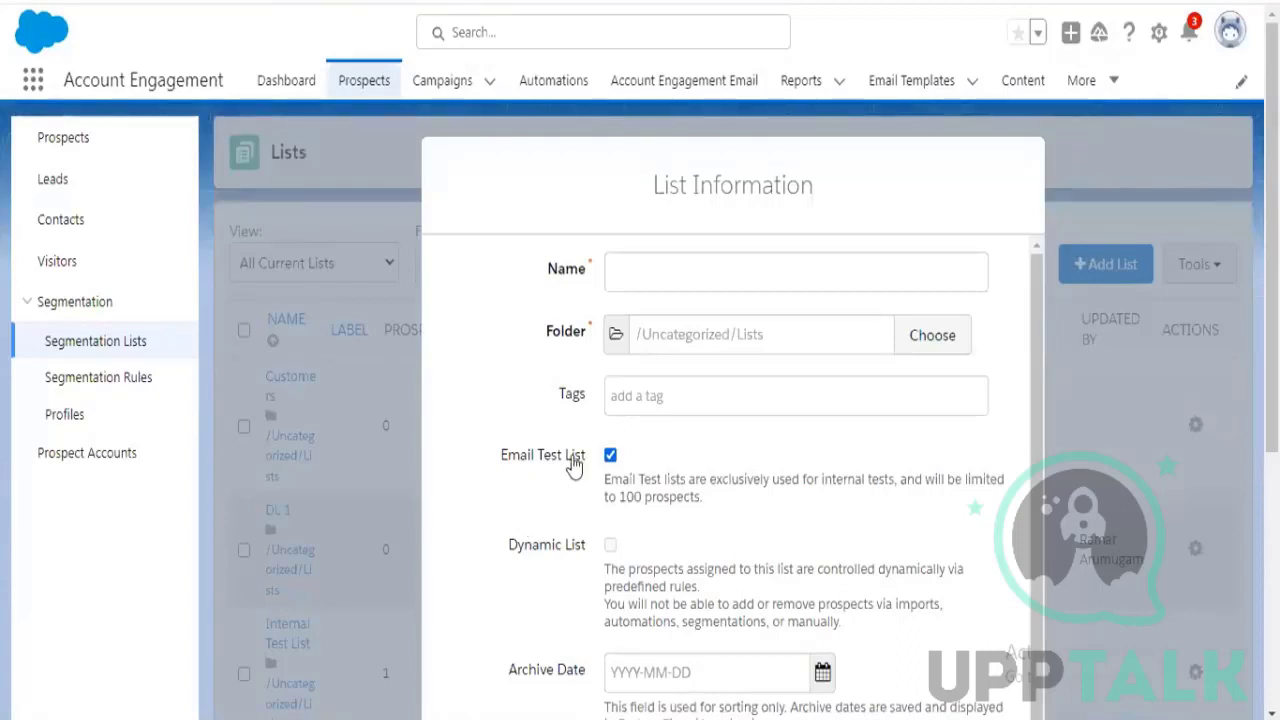
pyautogui.scroll(-1, 572, 470)
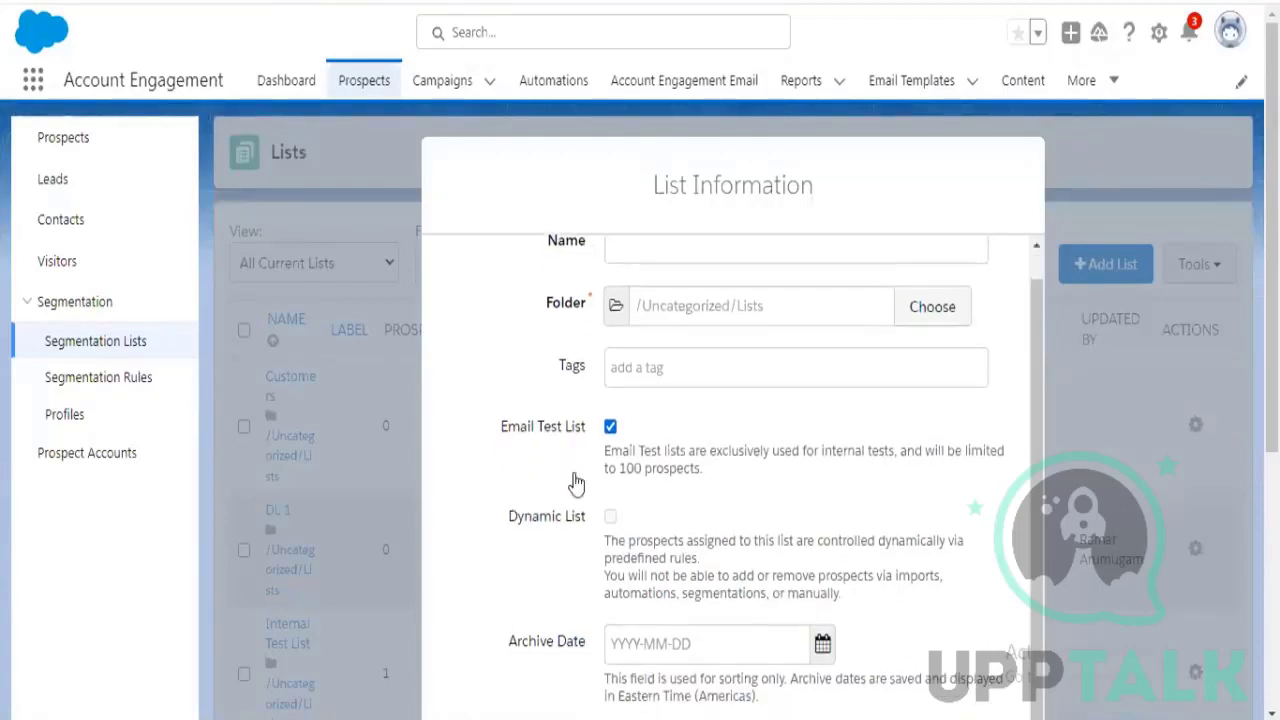
pyautogui.scroll(-3, 575, 475)
pyautogui.click(610, 208)
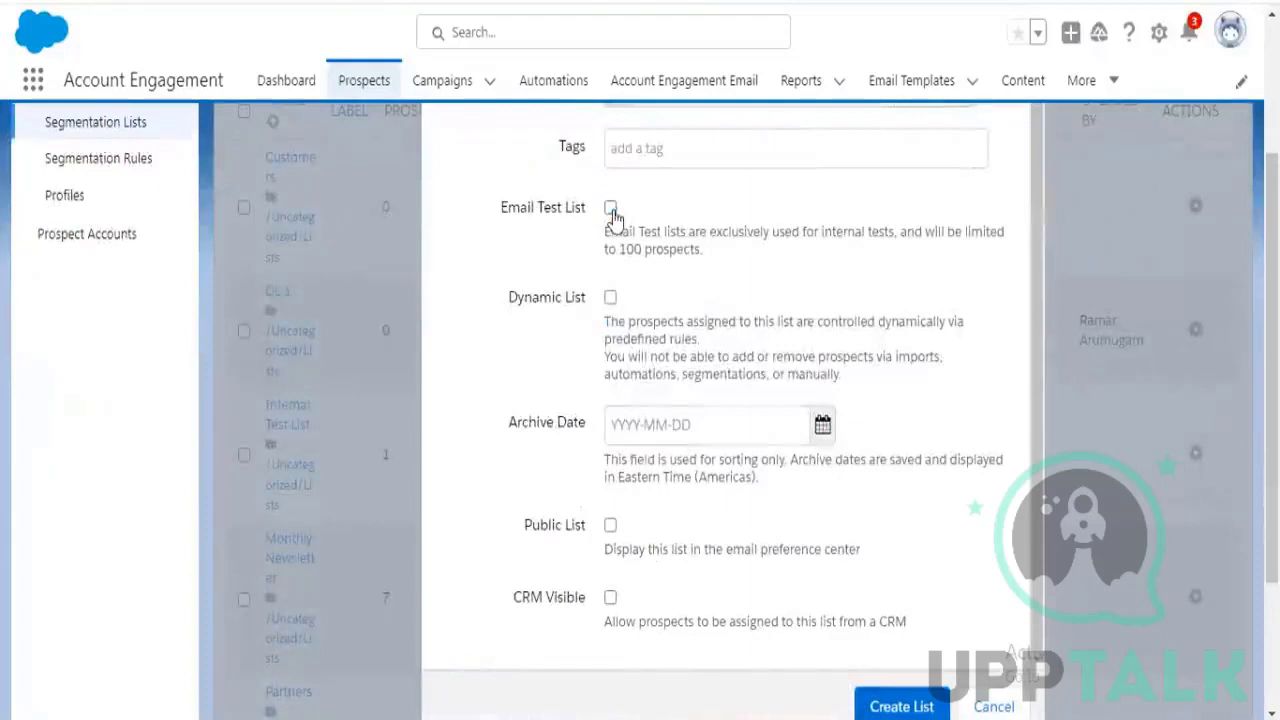
# Try the Dynamic List option on the new list and clear it again
pyautogui.click(610, 299)
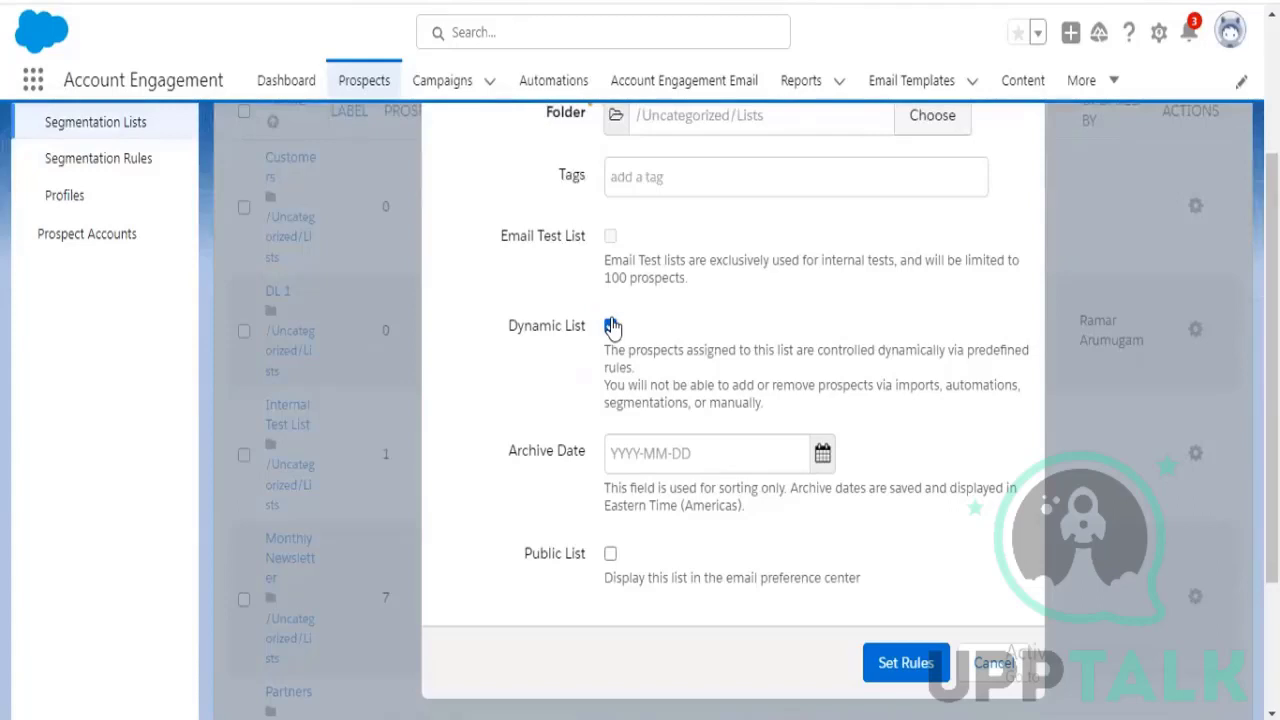
pyautogui.click(611, 326)
pyautogui.scroll(-1, 728, 370)
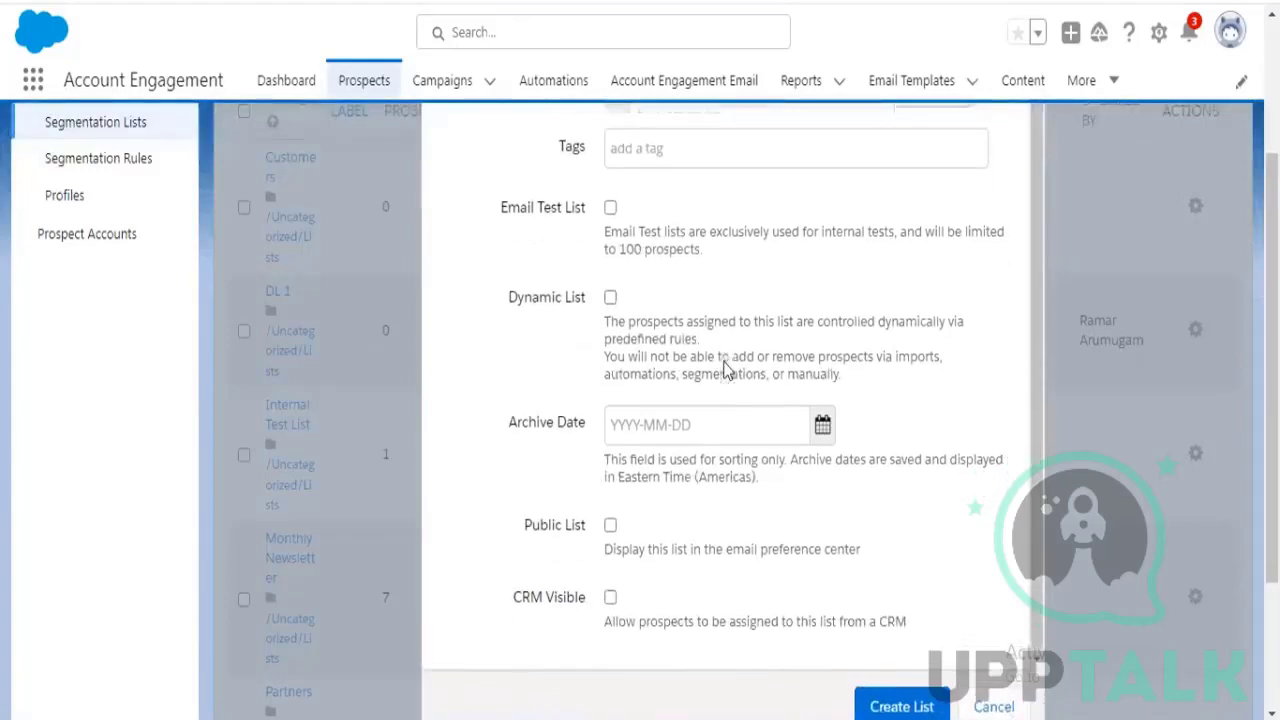
# Try the Public List option on the new list and enter Newsletter as its label
pyautogui.click(611, 530)
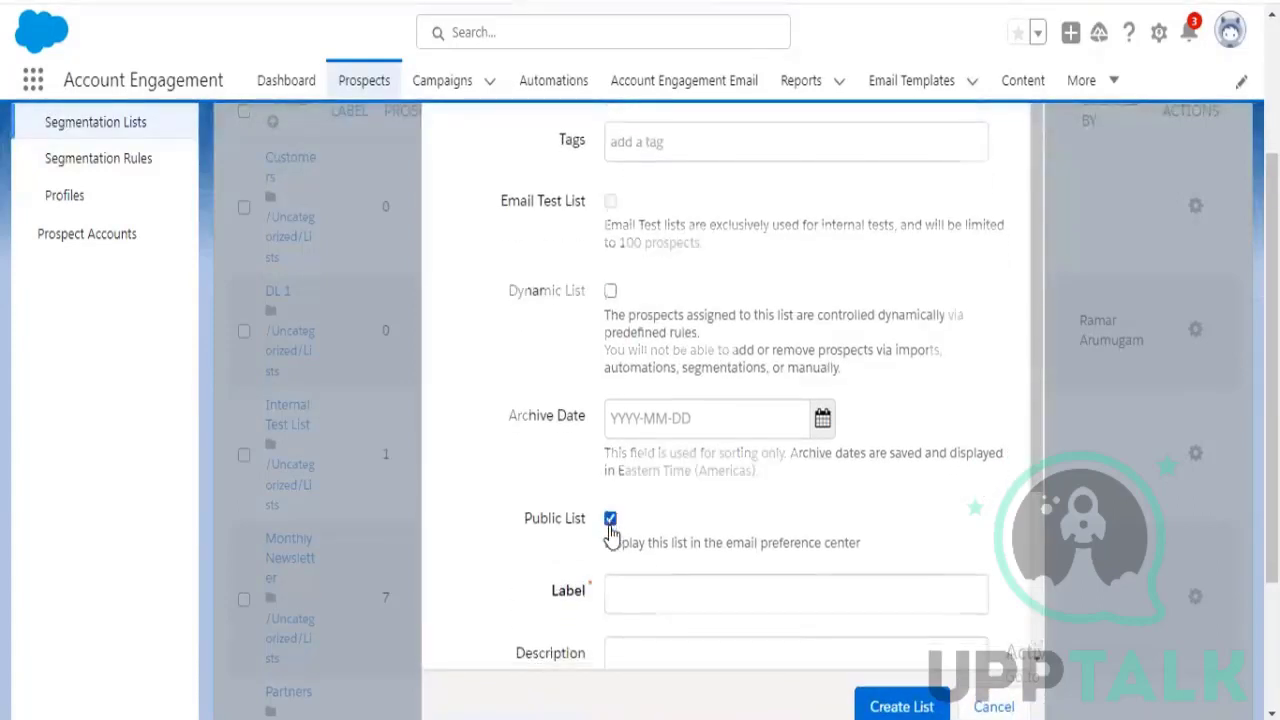
pyautogui.scroll(-1, 608, 534)
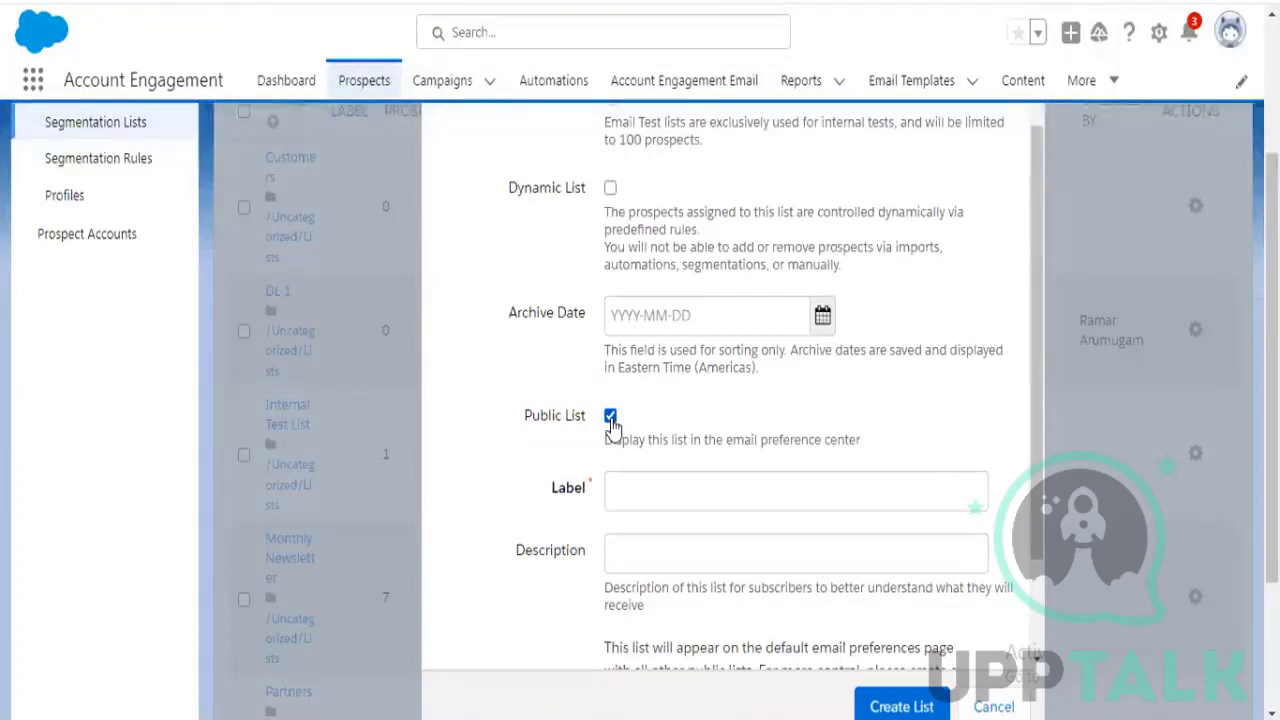
pyautogui.click(641, 492)
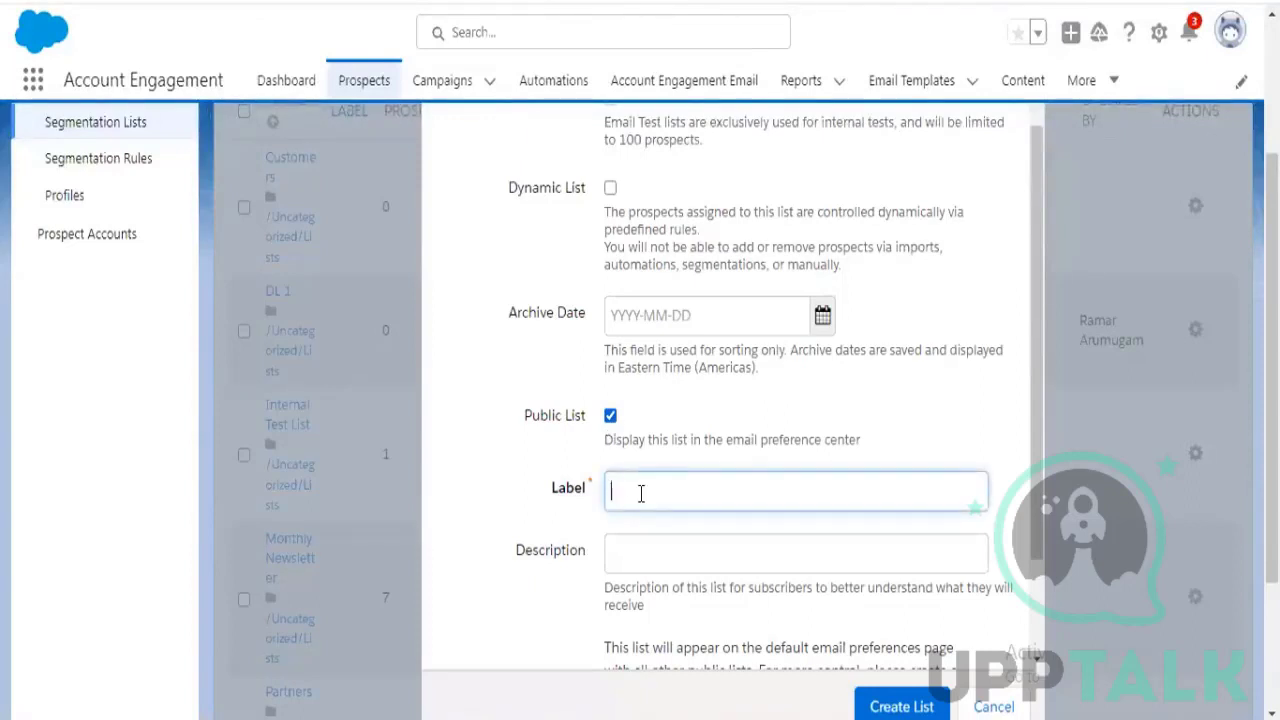
pyautogui.write('Newsltter')
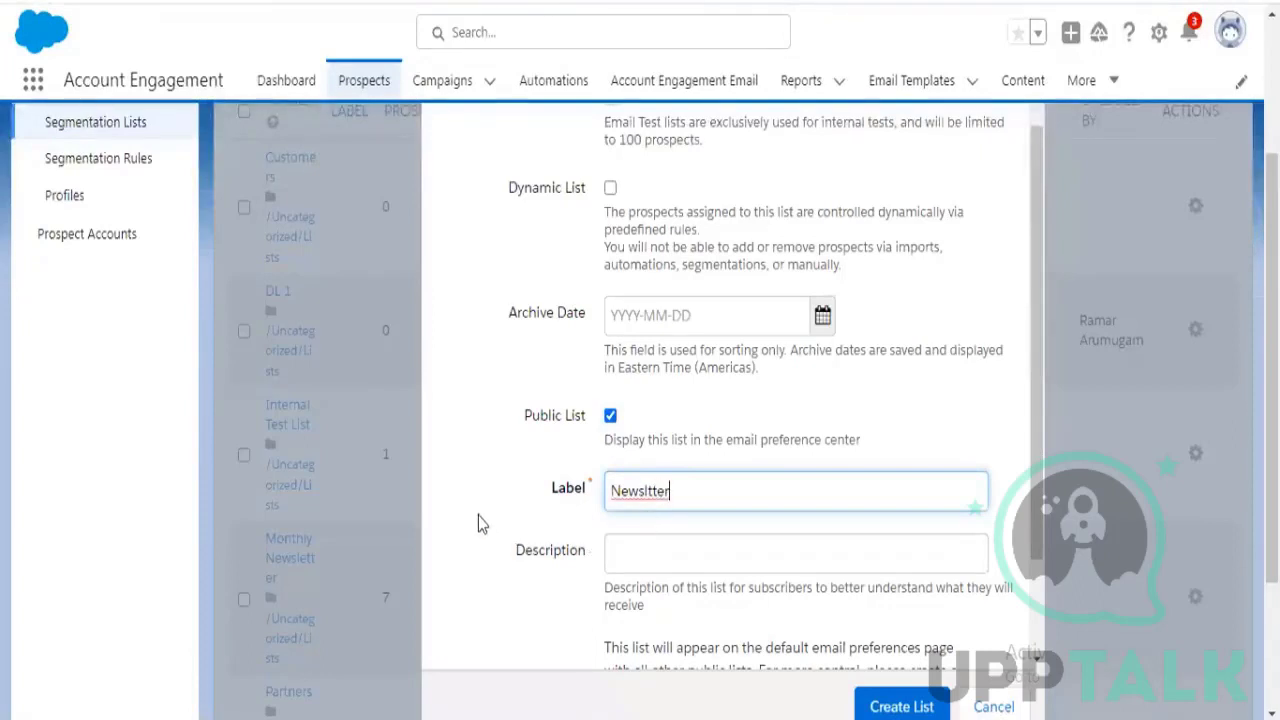
pyautogui.press('Left')
pyautogui.press('Left')
pyautogui.press('Left')
pyautogui.press('Left')
pyautogui.press('Left')
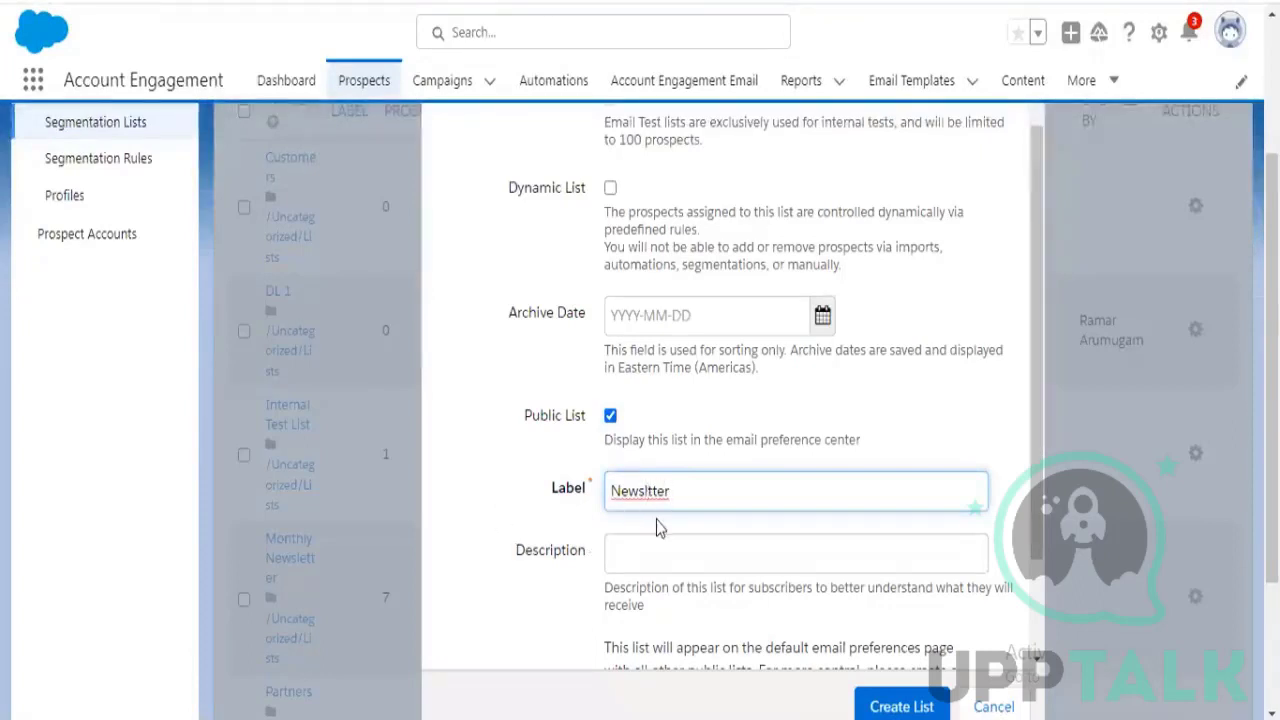
pyautogui.write('e')
pyautogui.click(543, 514)
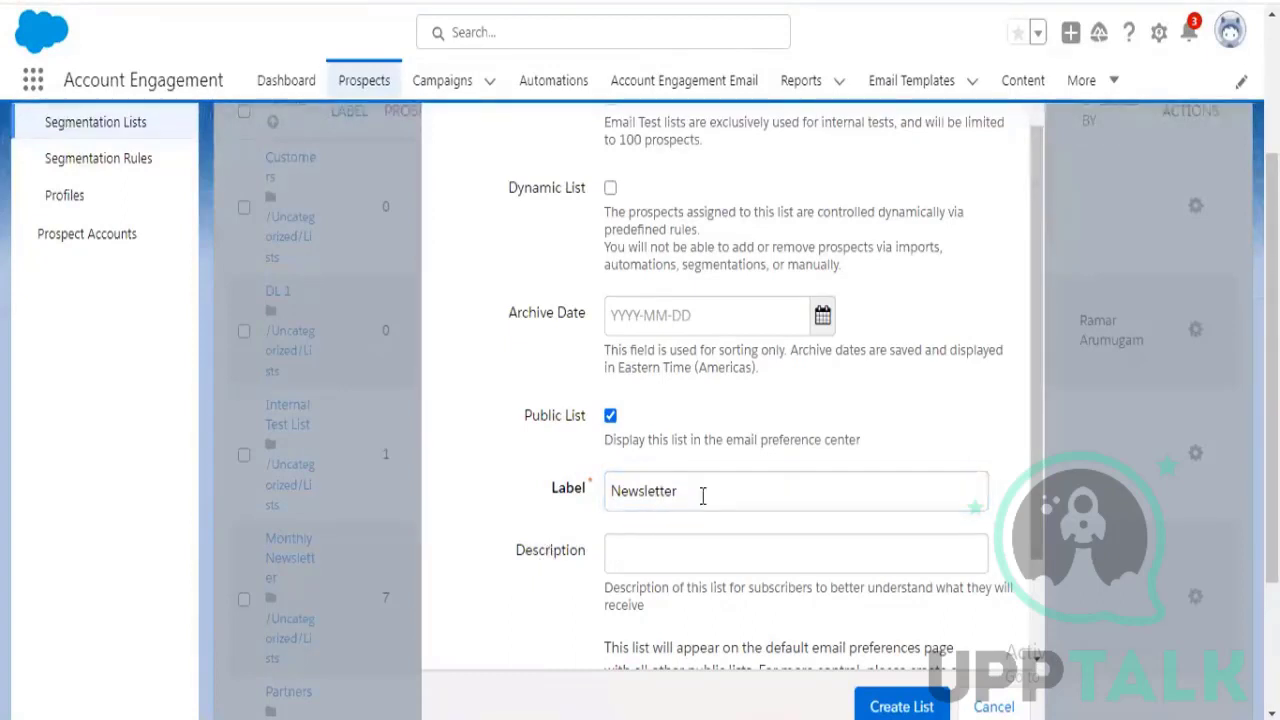
# Review the Newsletter label and the other public list fields, and clear the Public List option again
pyautogui.moveTo(694, 494); pyautogui.dragTo(613, 490)
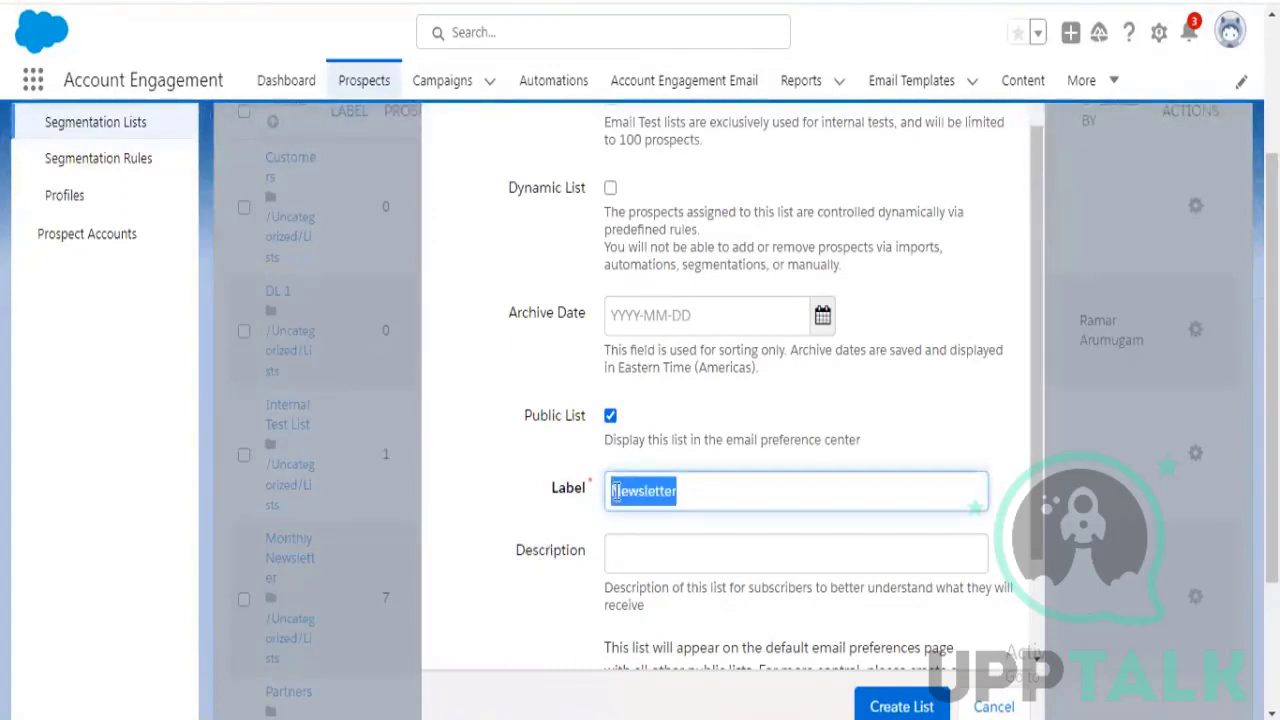
pyautogui.click(686, 493)
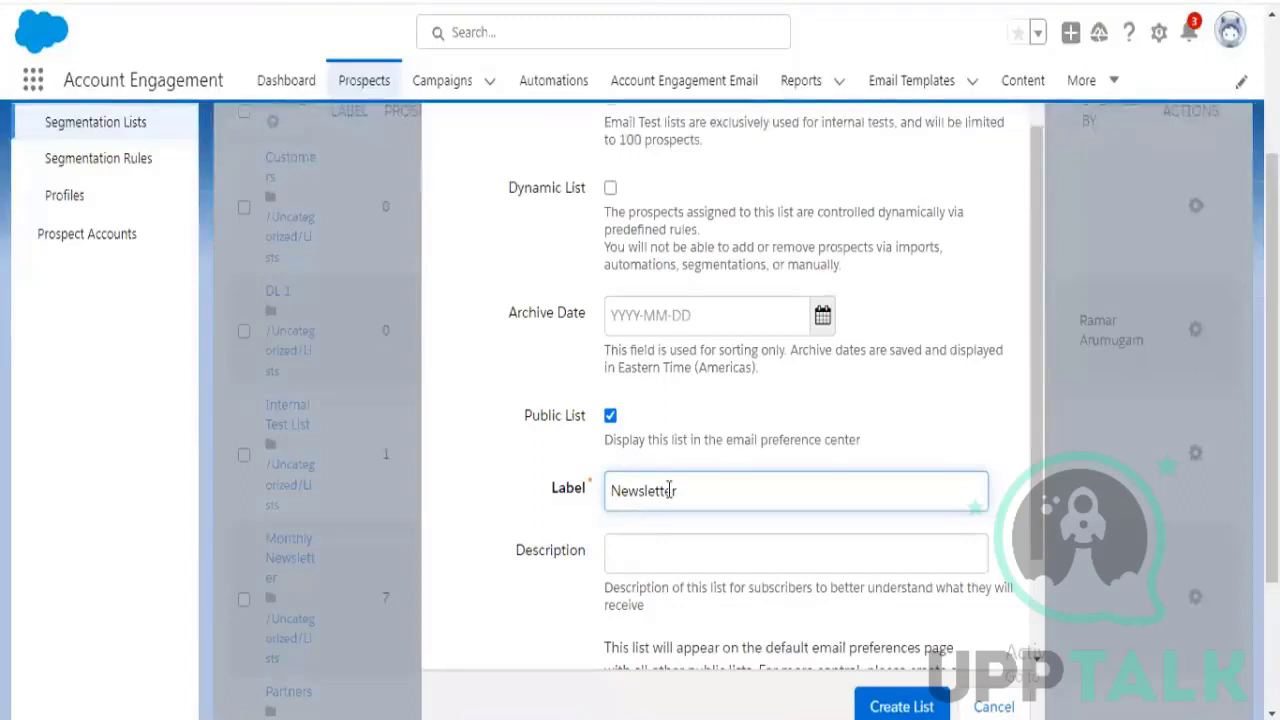
pyautogui.doubleClick(633, 495)
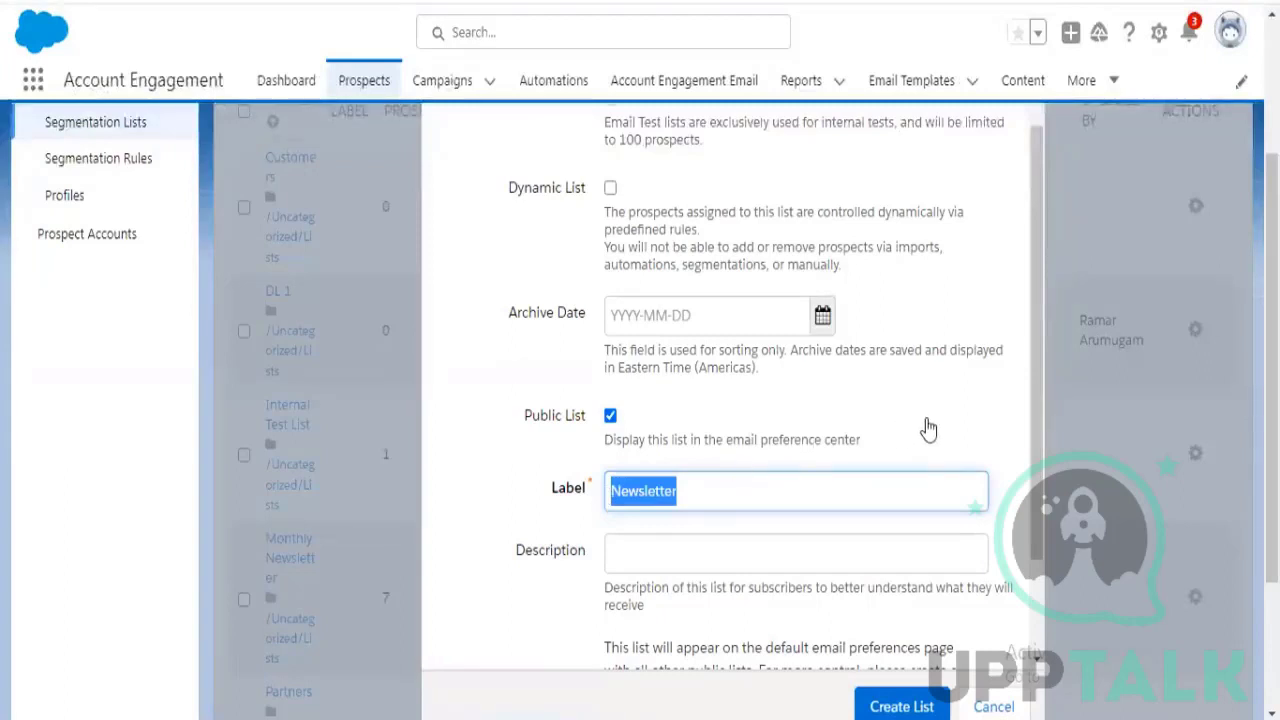
pyautogui.scroll(-1, 928, 428)
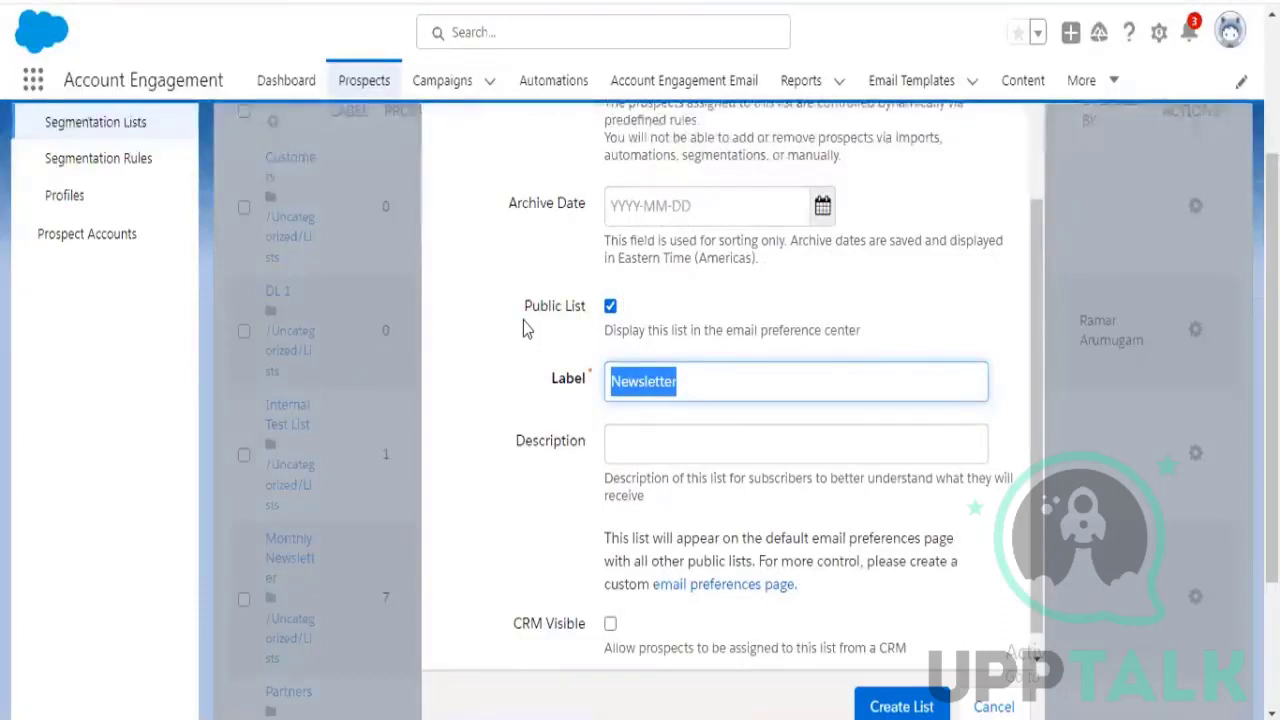
pyautogui.click(462, 423)
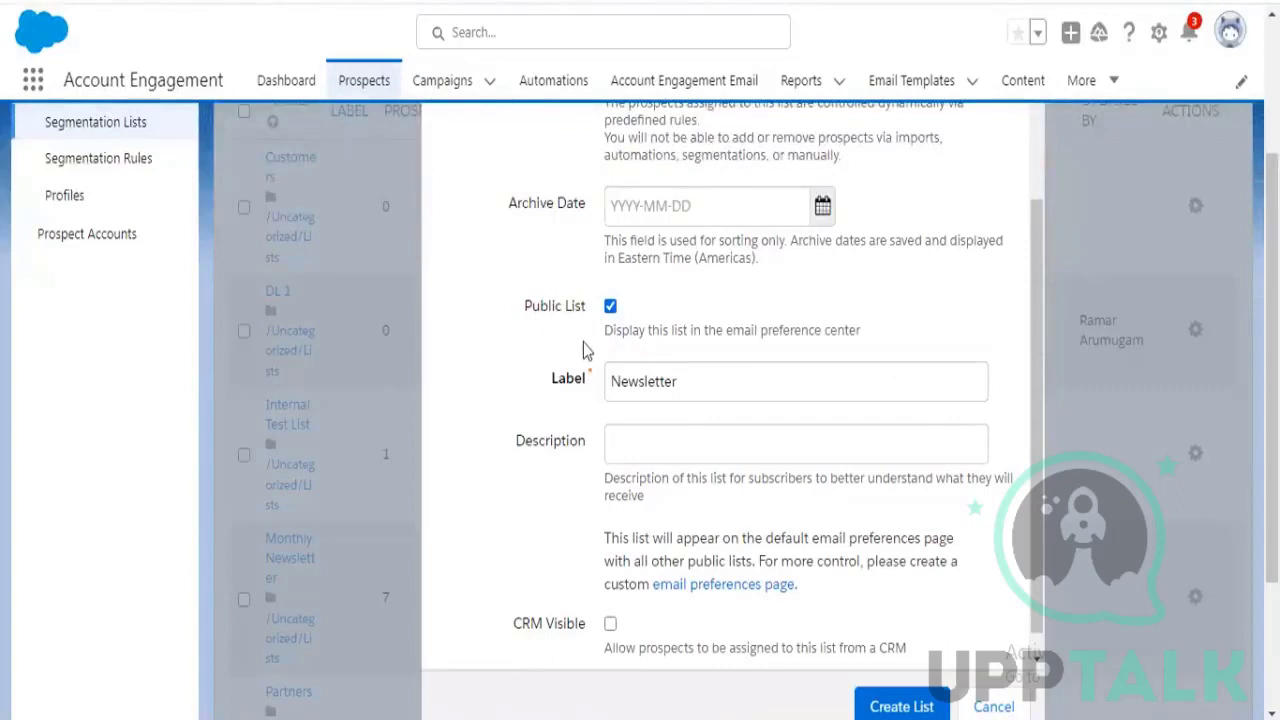
pyautogui.scroll(1, 583, 342)
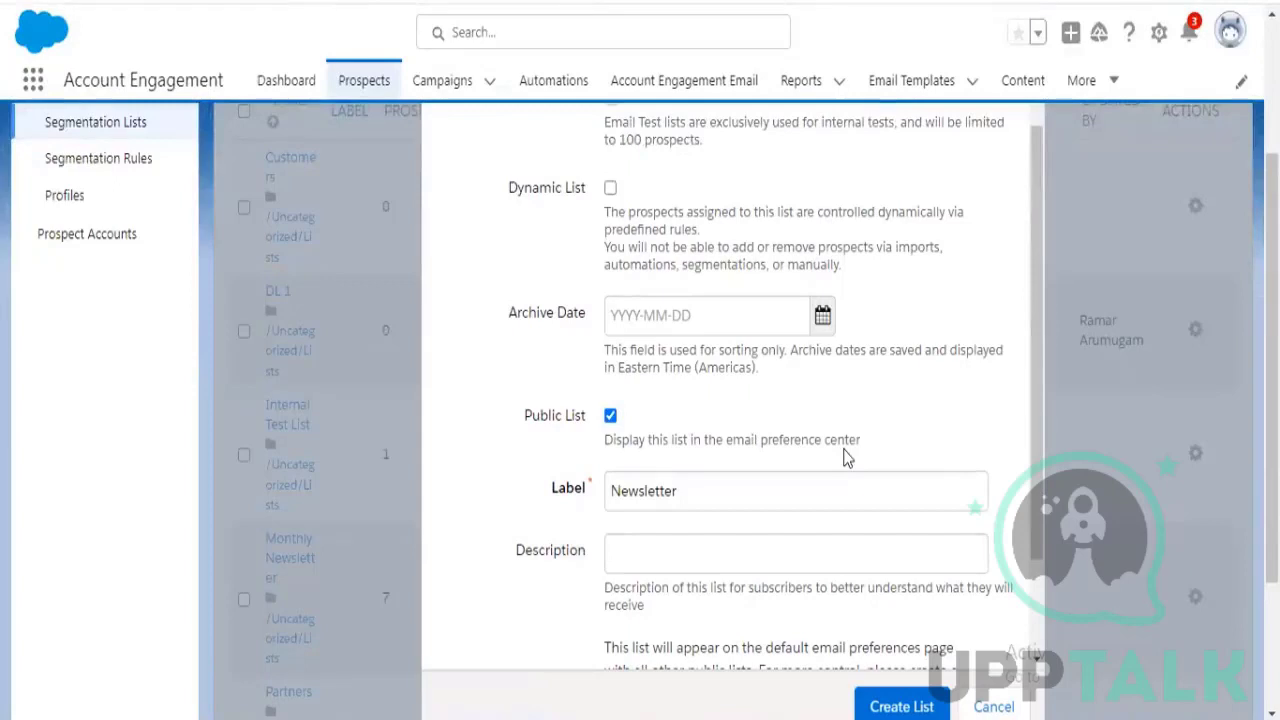
pyautogui.click(611, 416)
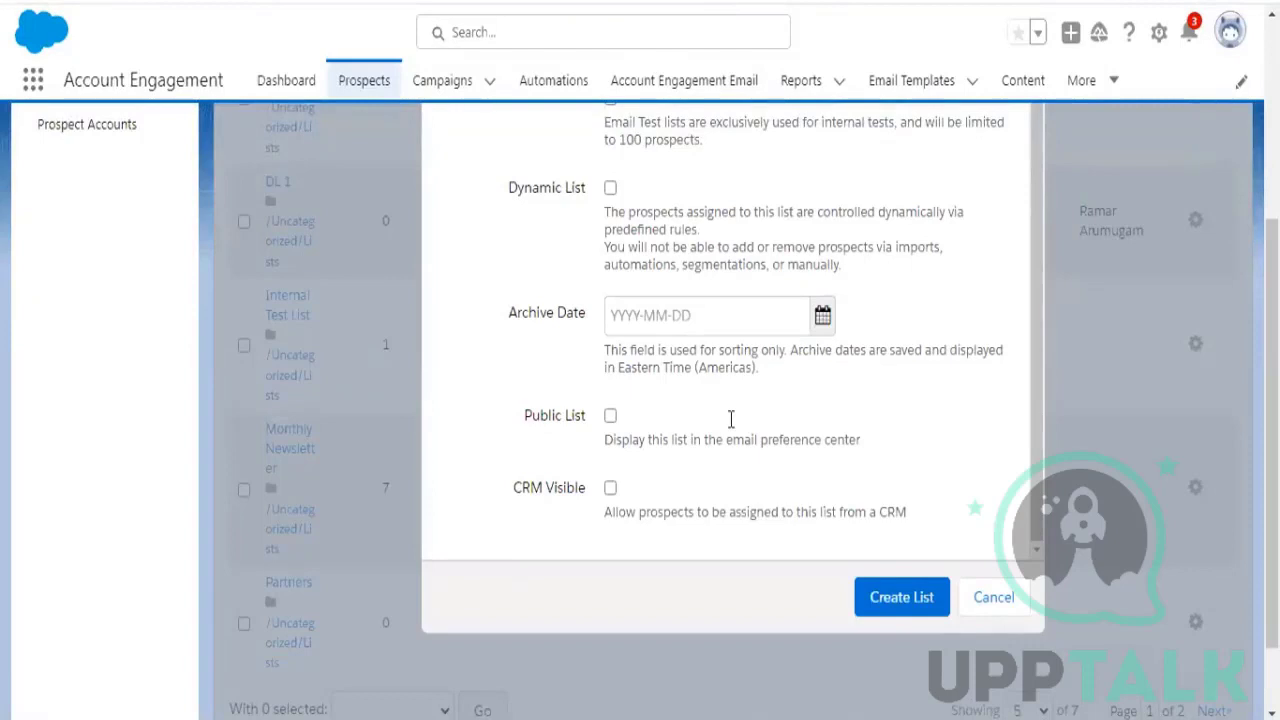
# Enable the CRM Visible option on the new list so prospects can be assigned to it from a CRM
pyautogui.scroll(1, 731, 419)
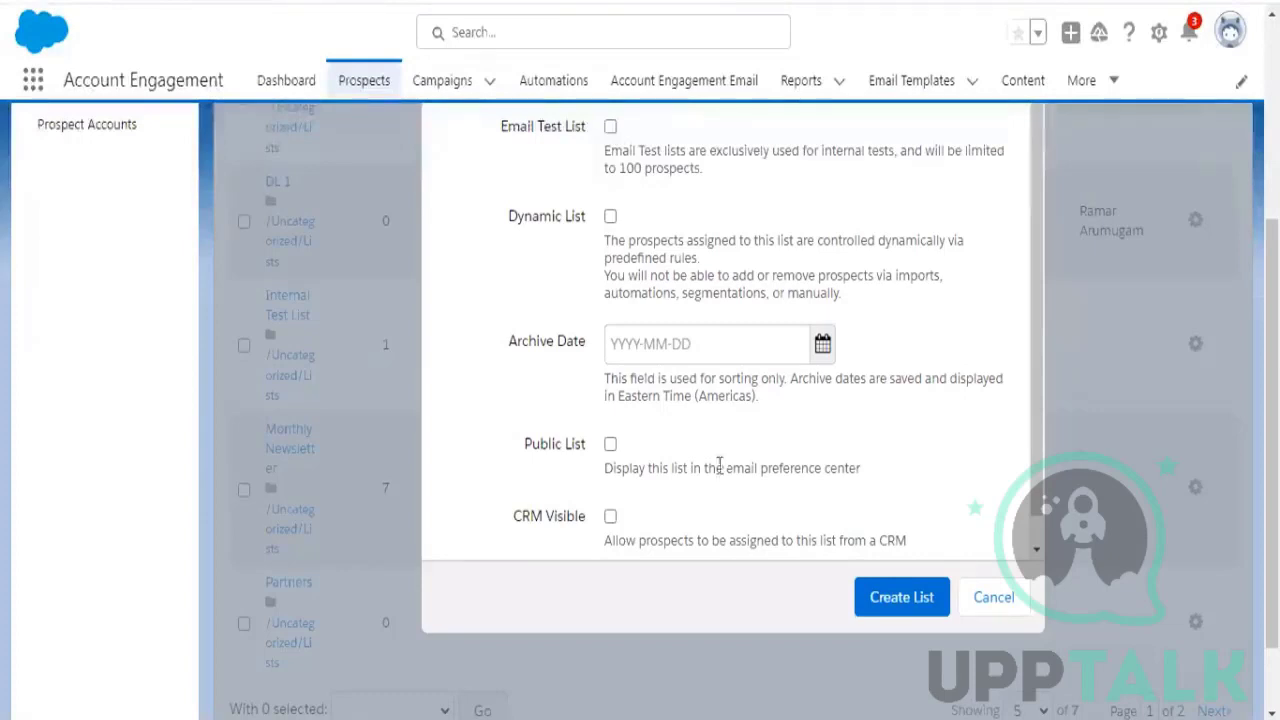
pyautogui.scroll(-1, 718, 465)
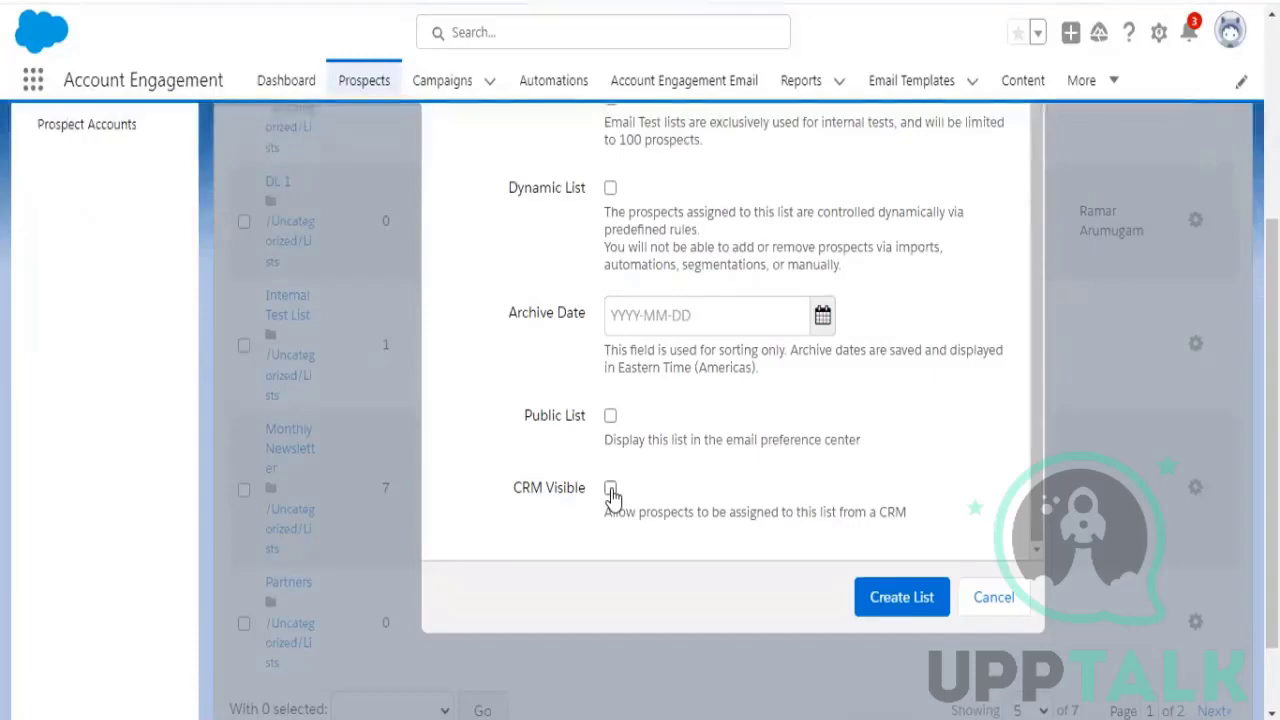
pyautogui.scroll(1, 680, 372)
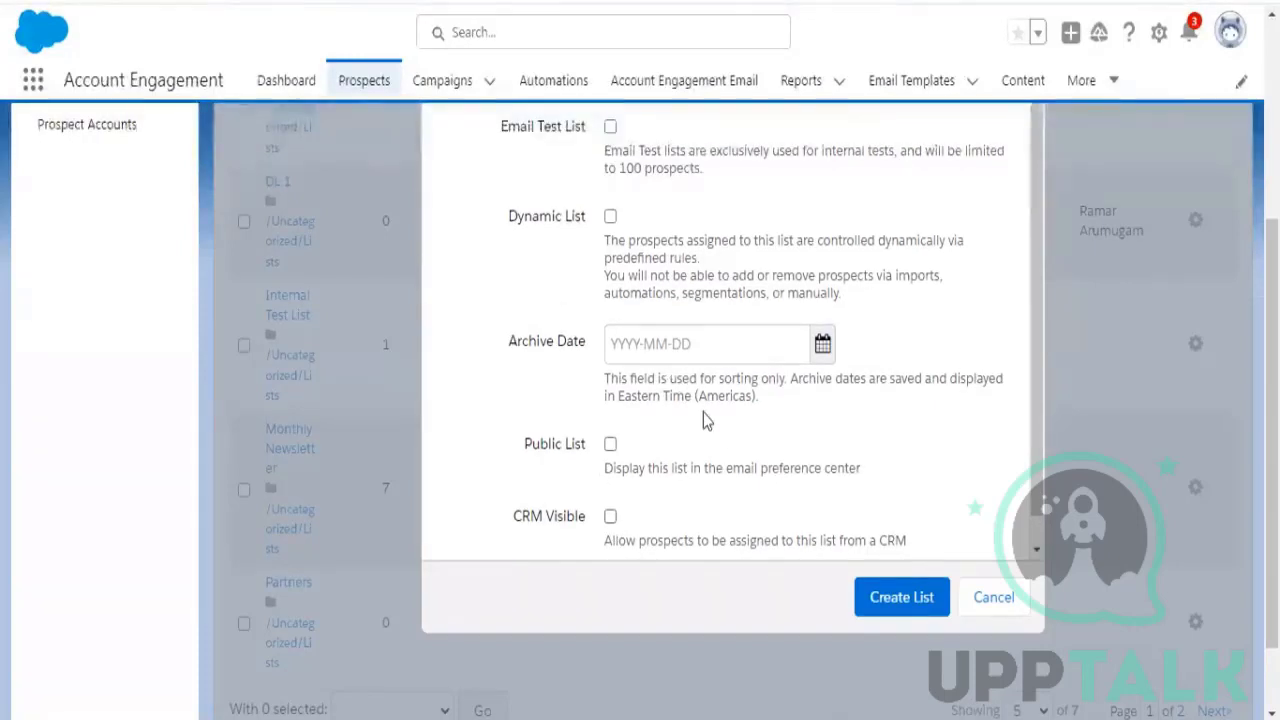
pyautogui.scroll(2, 703, 420)
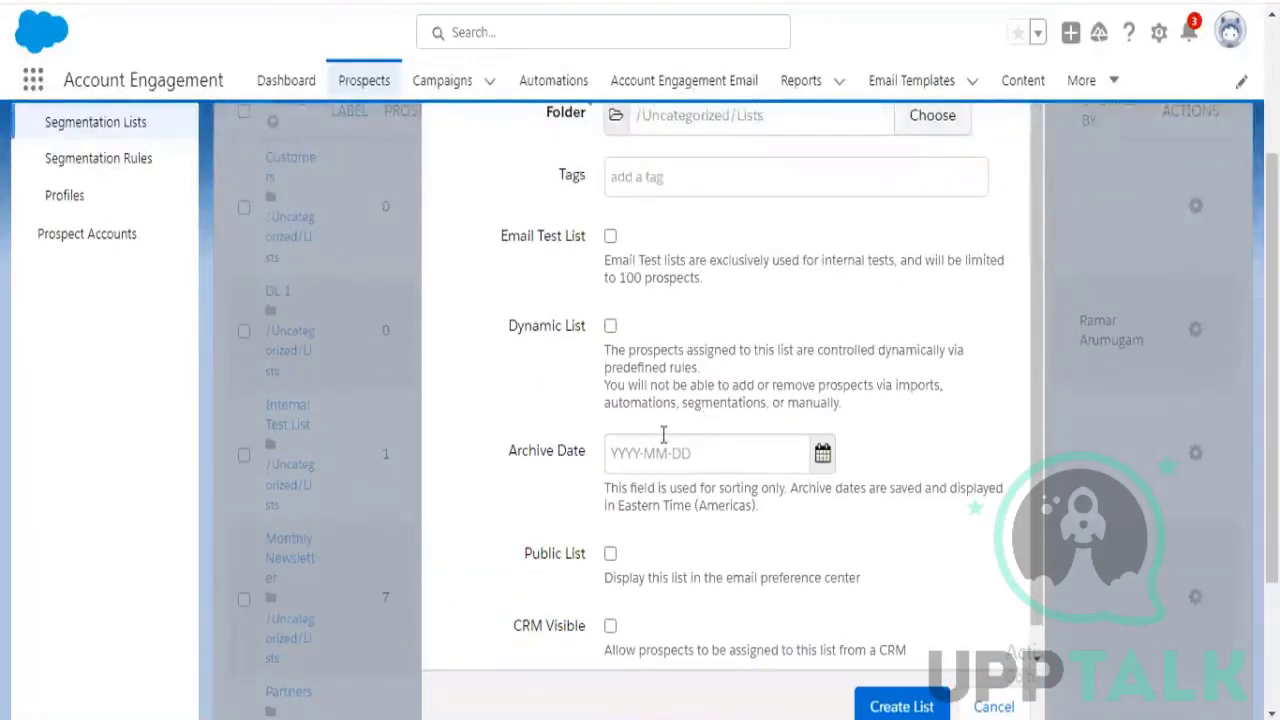
pyautogui.scroll(-1, 630, 540)
pyautogui.click(611, 597)
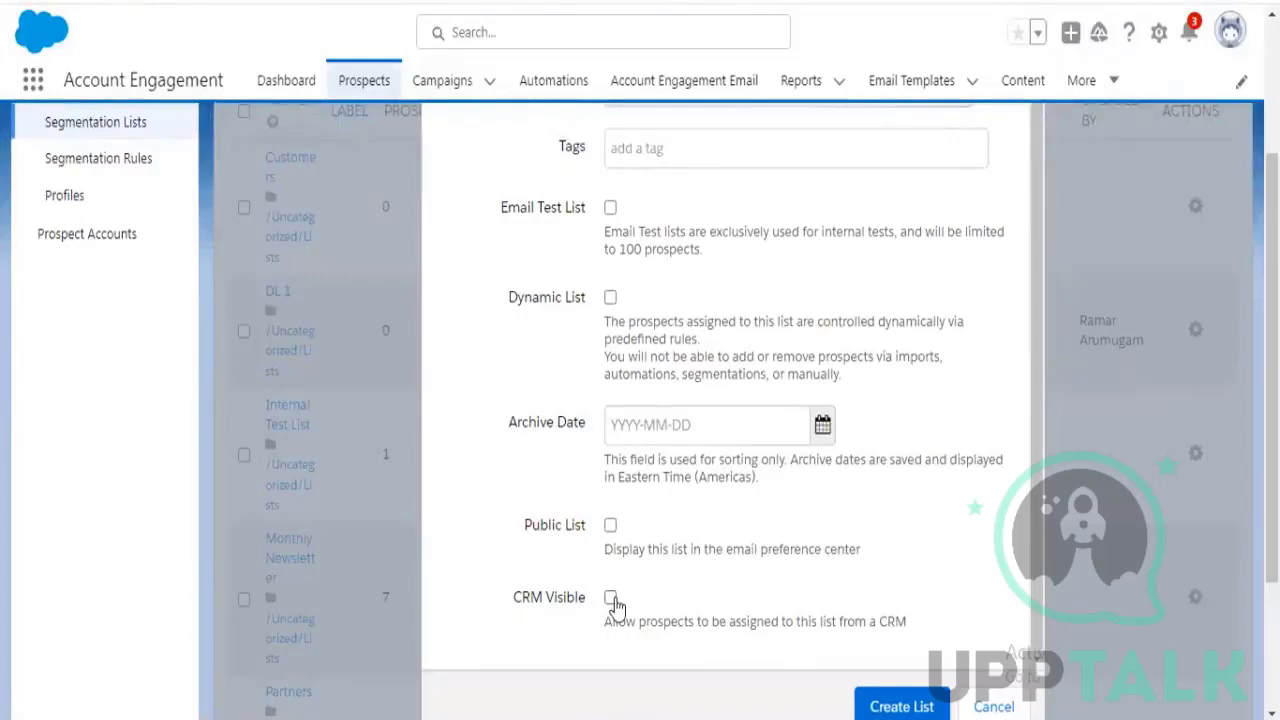
pyautogui.scroll(-2, 704, 577)
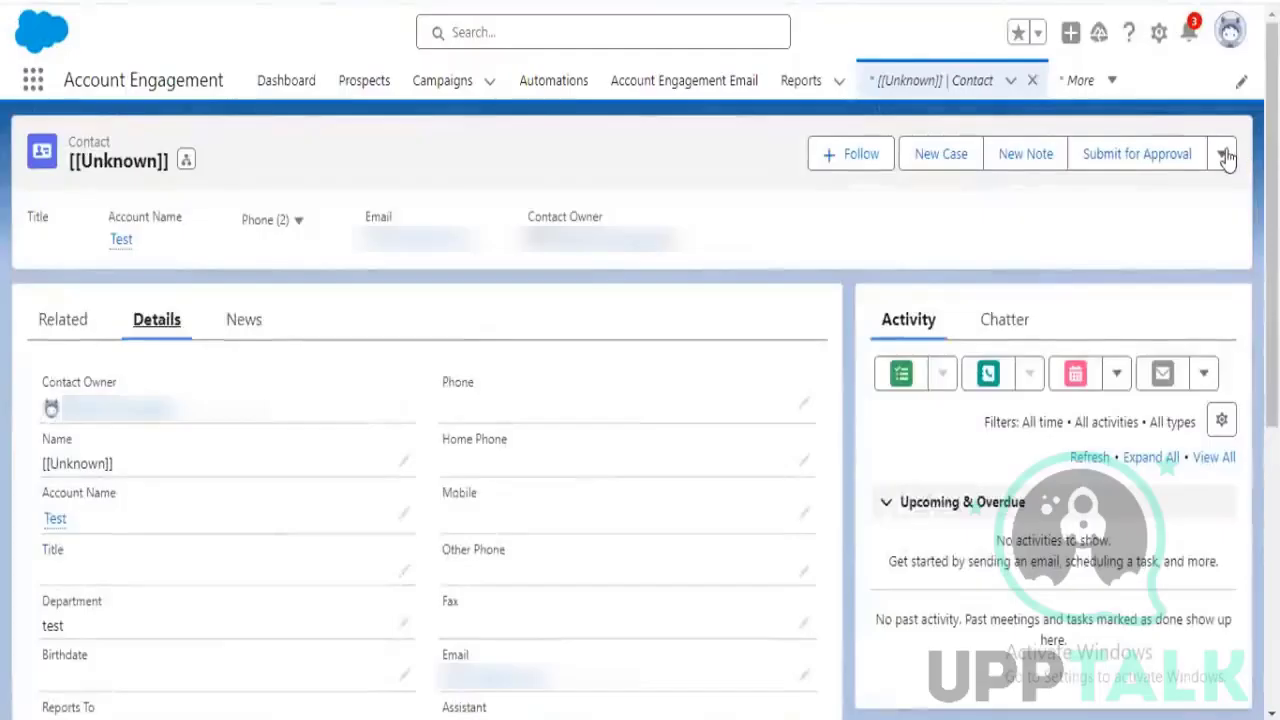
# Check the contact record's additional actions and review the options in the new list's List Information form
pyautogui.click(1224, 155)
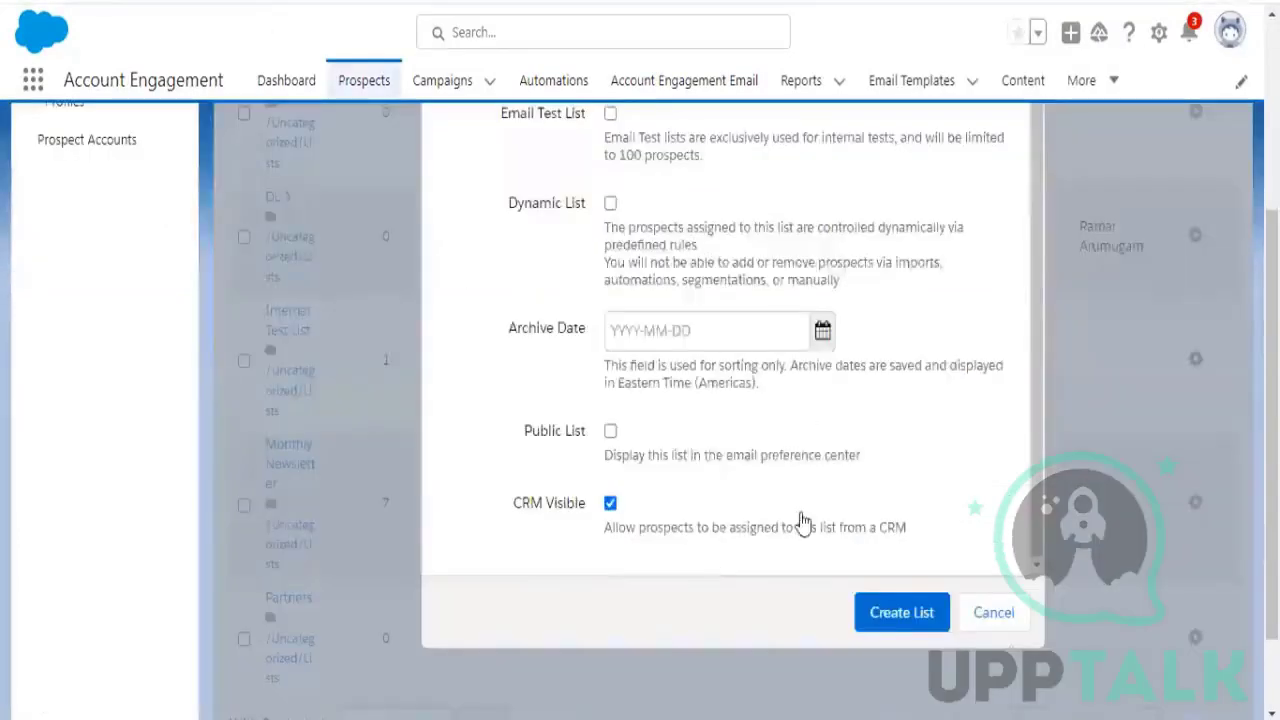
pyautogui.scroll(2, 775, 480)
pyautogui.scroll(5, 771, 451)
pyautogui.scroll(-1, 814, 491)
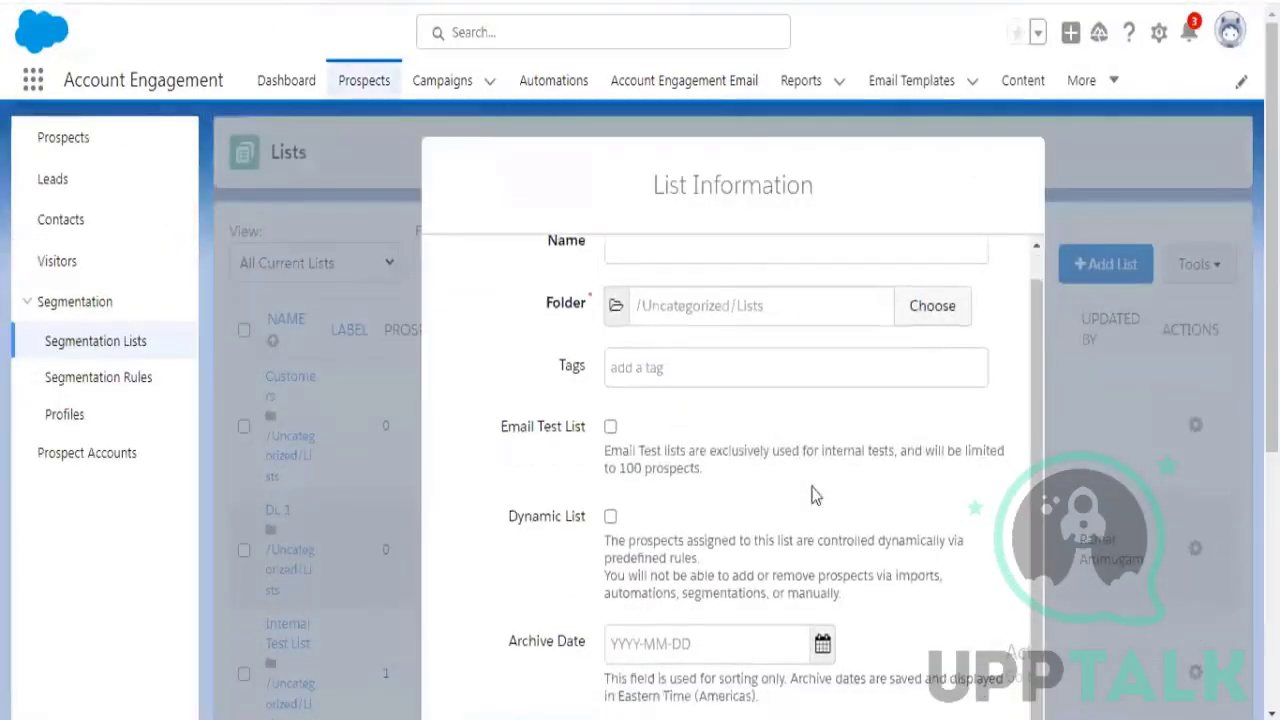
pyautogui.scroll(-5, 889, 523)
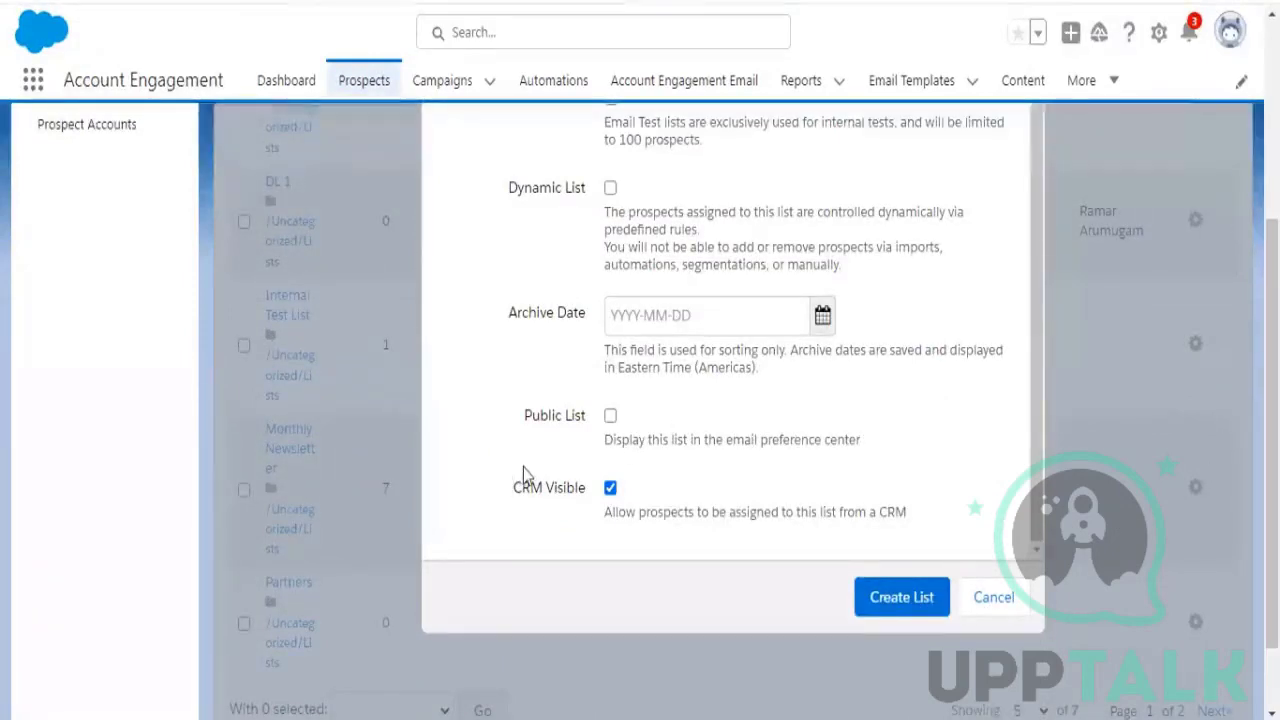
pyautogui.scroll(1, 727, 441)
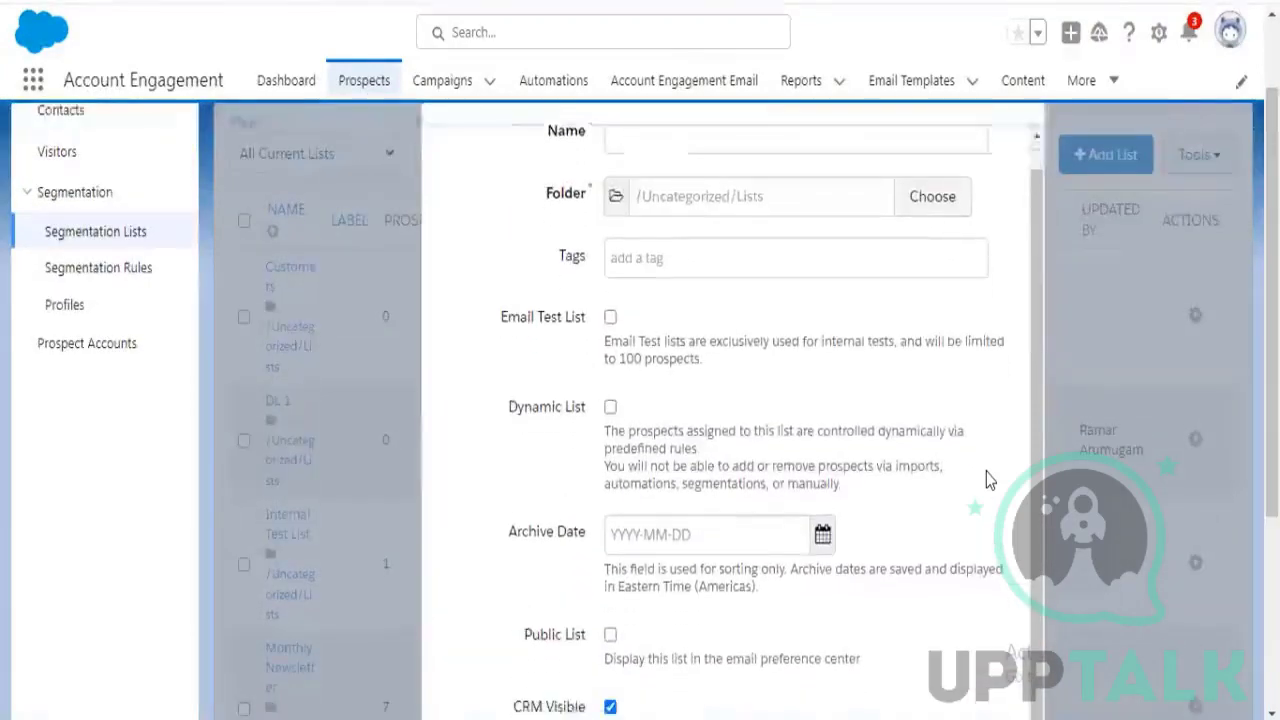
pyautogui.scroll(-3, 986, 472)
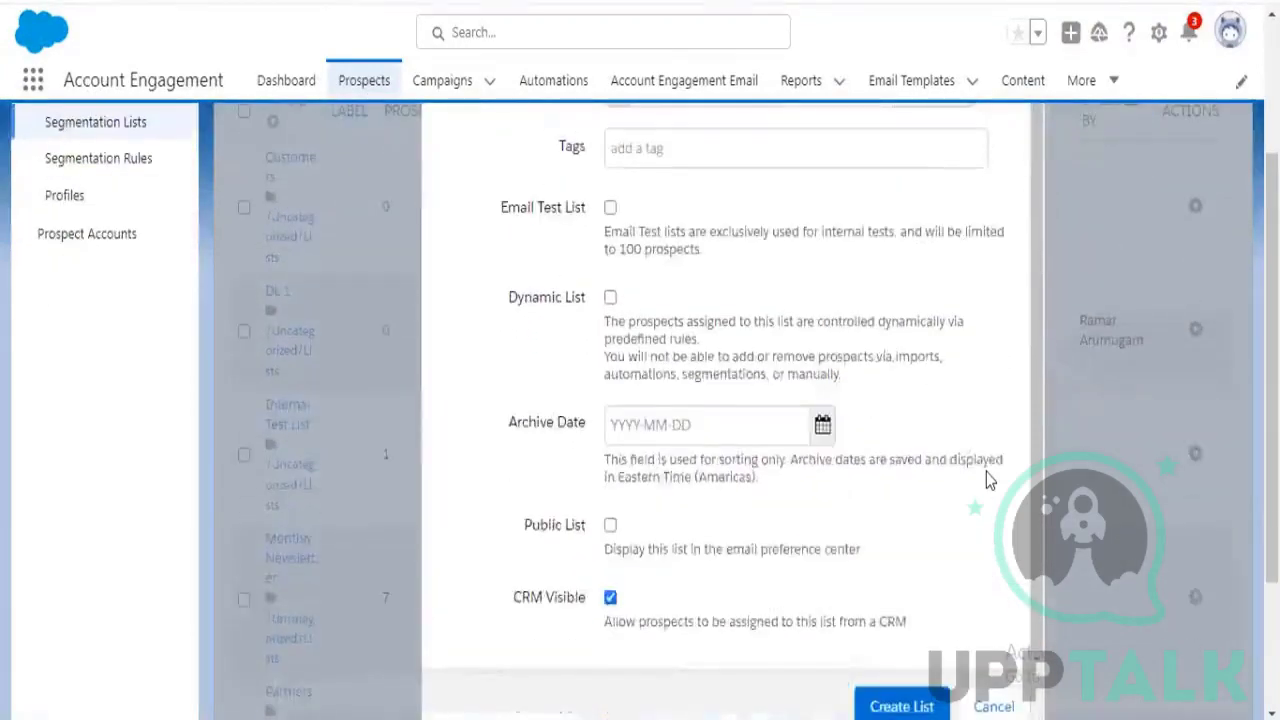
pyautogui.scroll(1, 986, 472)
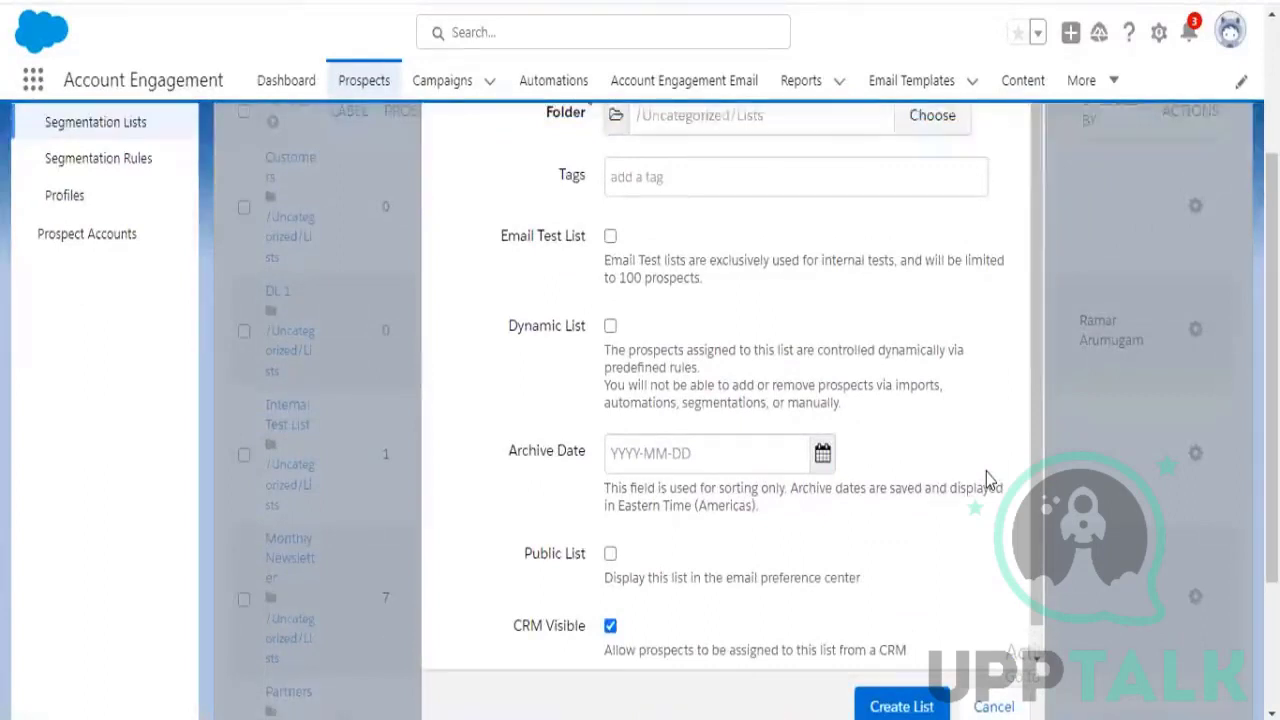